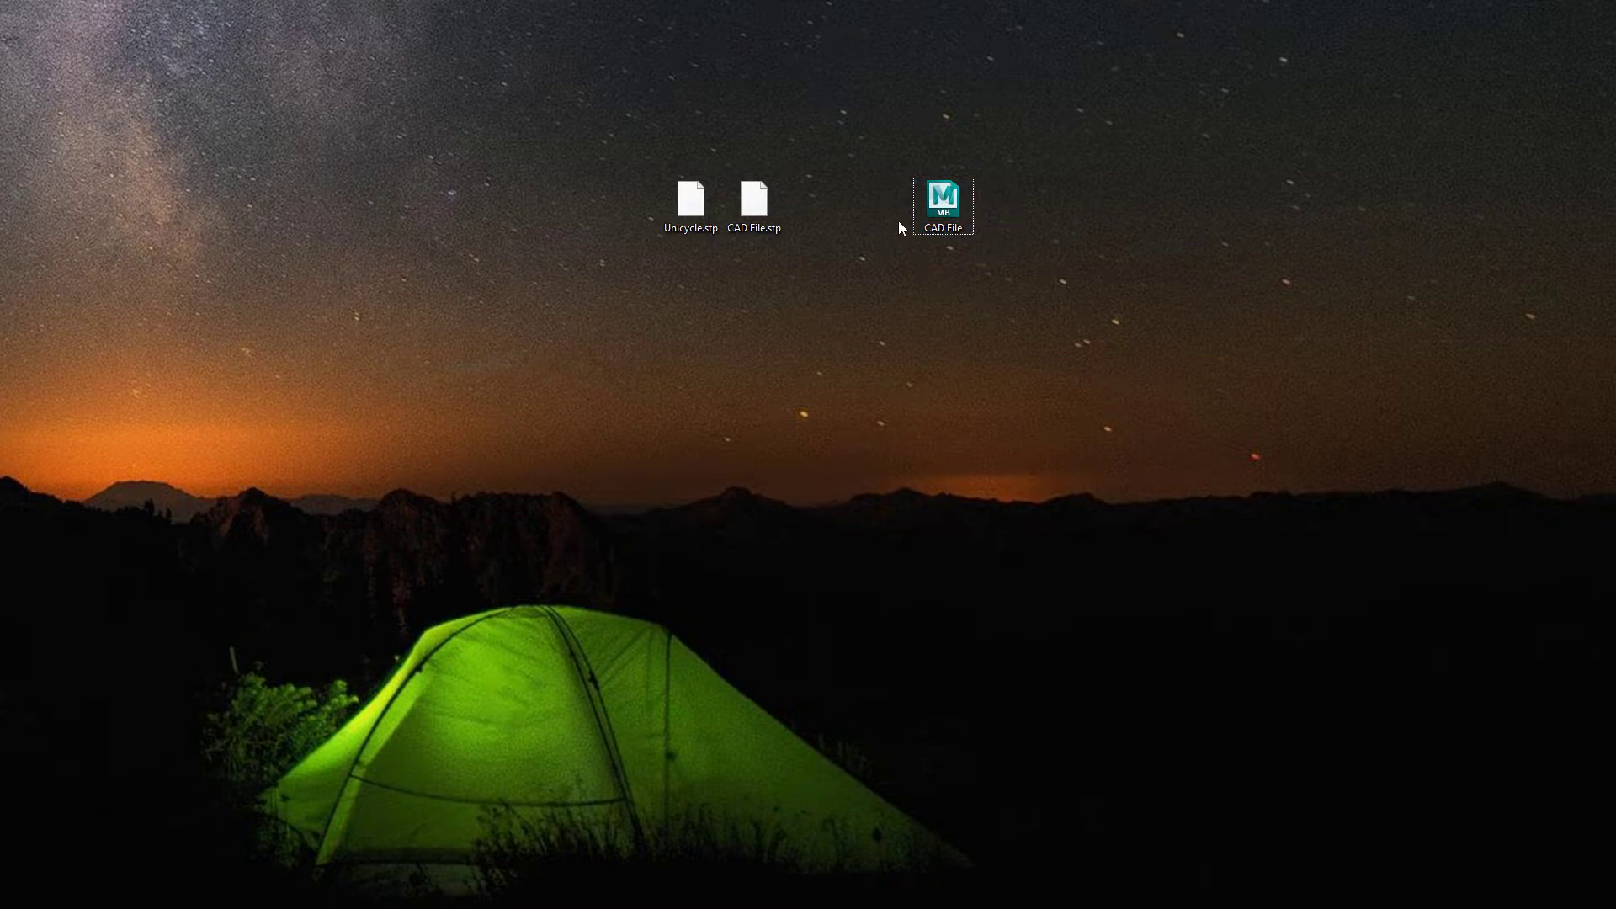
# Select the CAD File Maya scene, then rubber-band select Unicycle.stp and CAD File.stp on the desktop
pyautogui.click(945, 202)
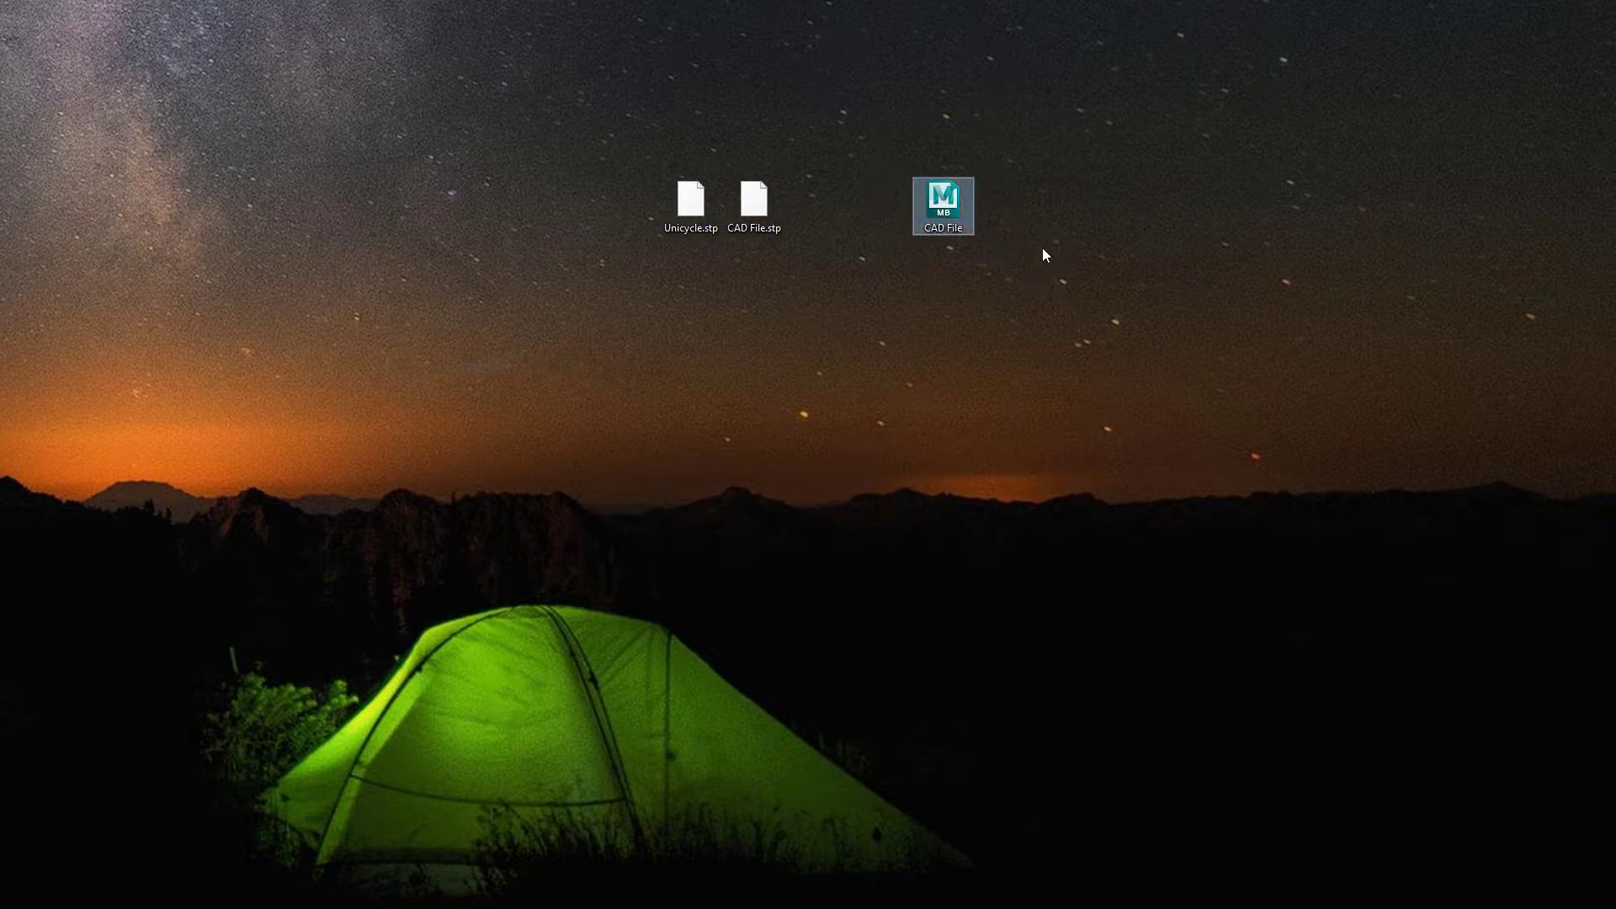
pyautogui.keyDown('ctrl'); pyautogui.moveTo(594, 165); pyautogui.dragTo(808, 266); pyautogui.keyUp('ctrl')
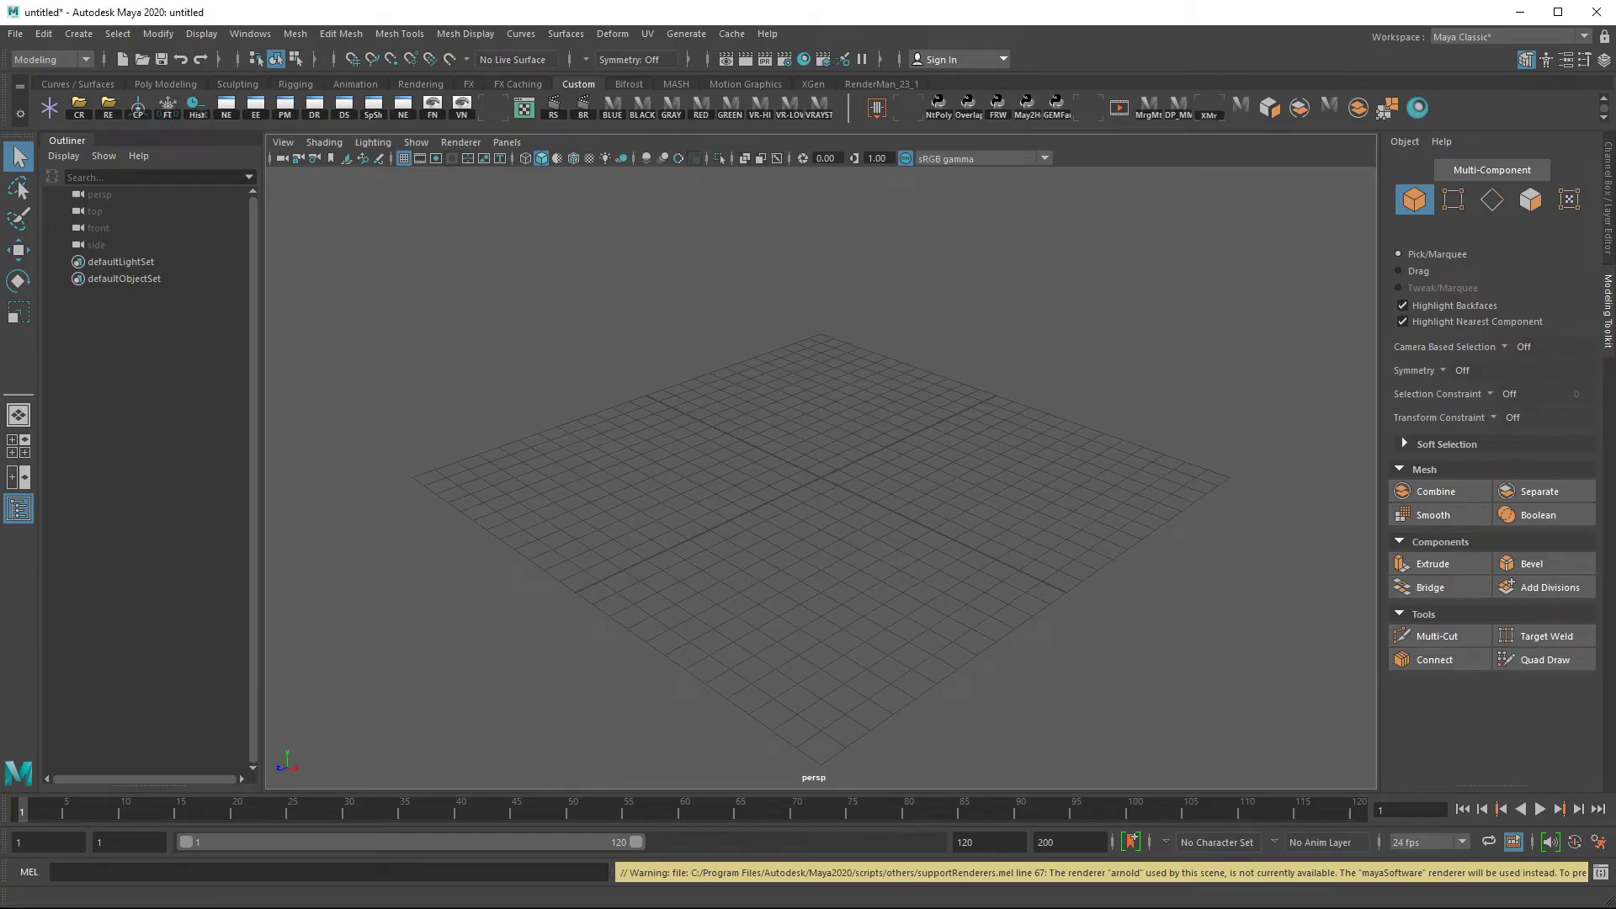
# Import Unicycle.stp into the empty scene, select the pedal surface and expand the Unicycle group in the Outliner
pyautogui.moveTo(38, 151); pyautogui.dragTo(693, 468)
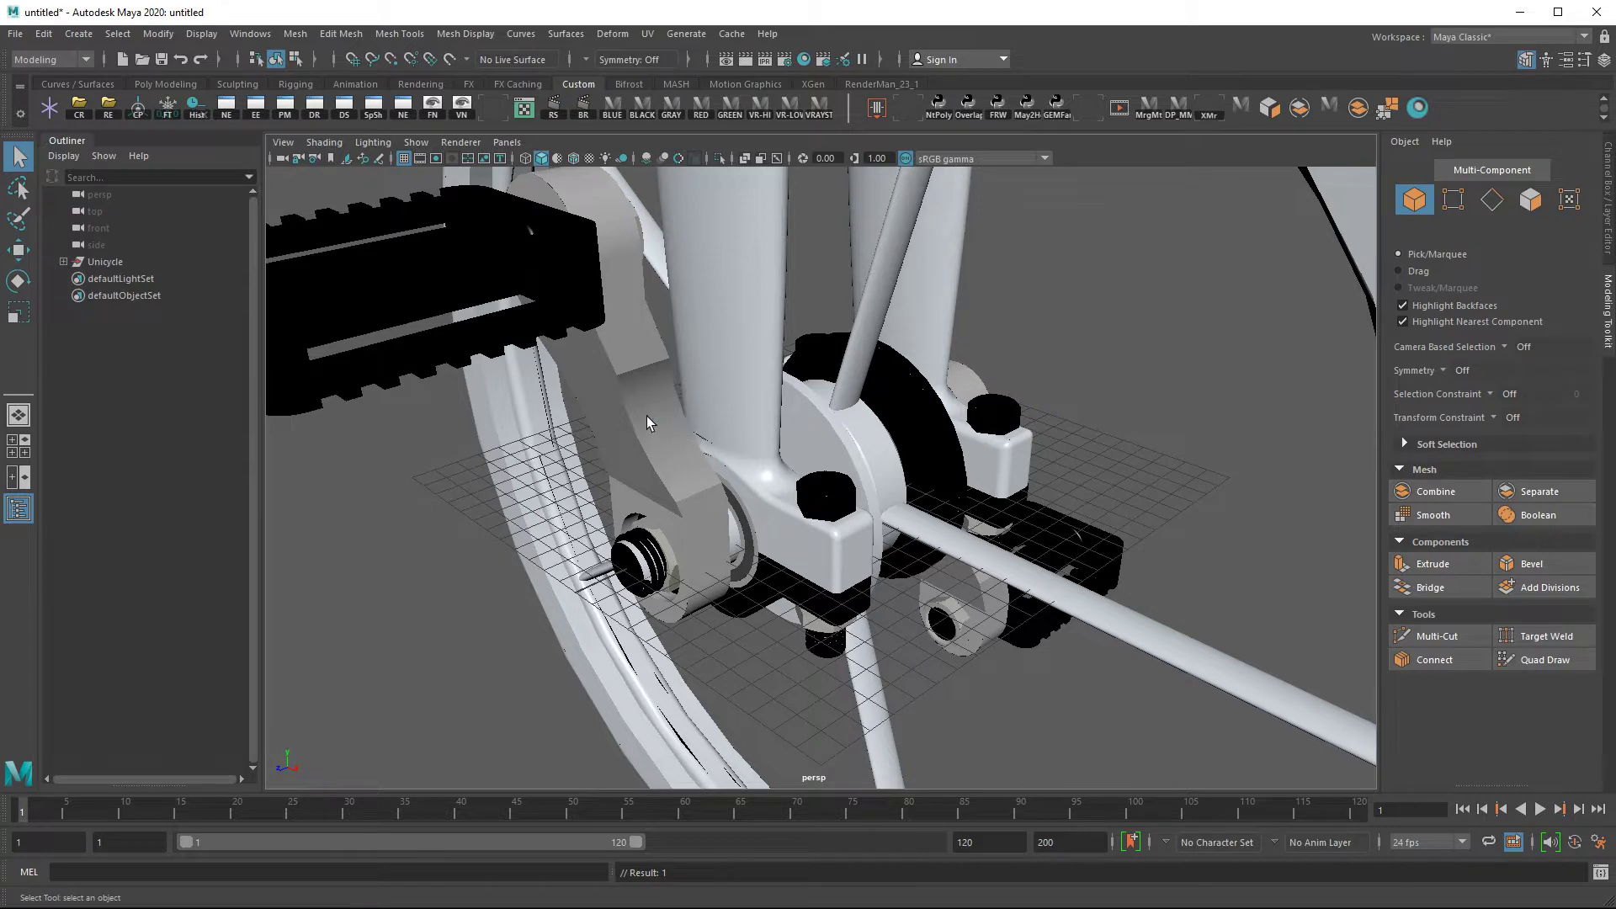
pyautogui.scroll(-5, 858, 429)
pyautogui.keyDown('alt'); pyautogui.moveTo(859, 431); pyautogui.dragTo(692, 678); pyautogui.keyUp('alt')
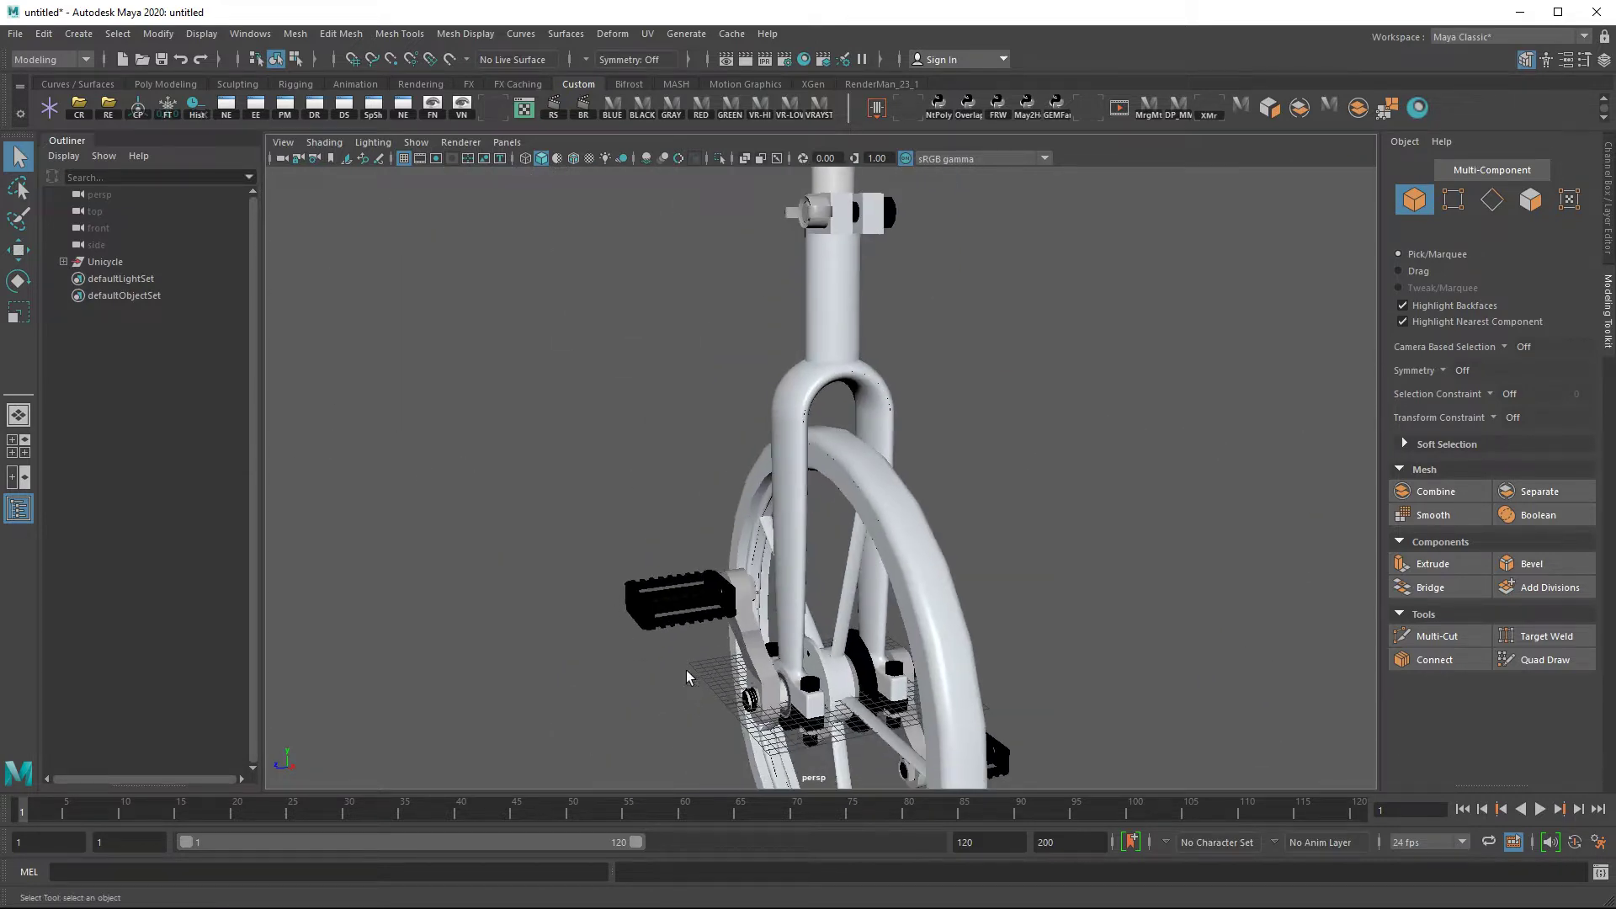
pyautogui.click(650, 610)
pyautogui.moveTo(649, 610); pyautogui.dragTo(106, 261, button='middle')
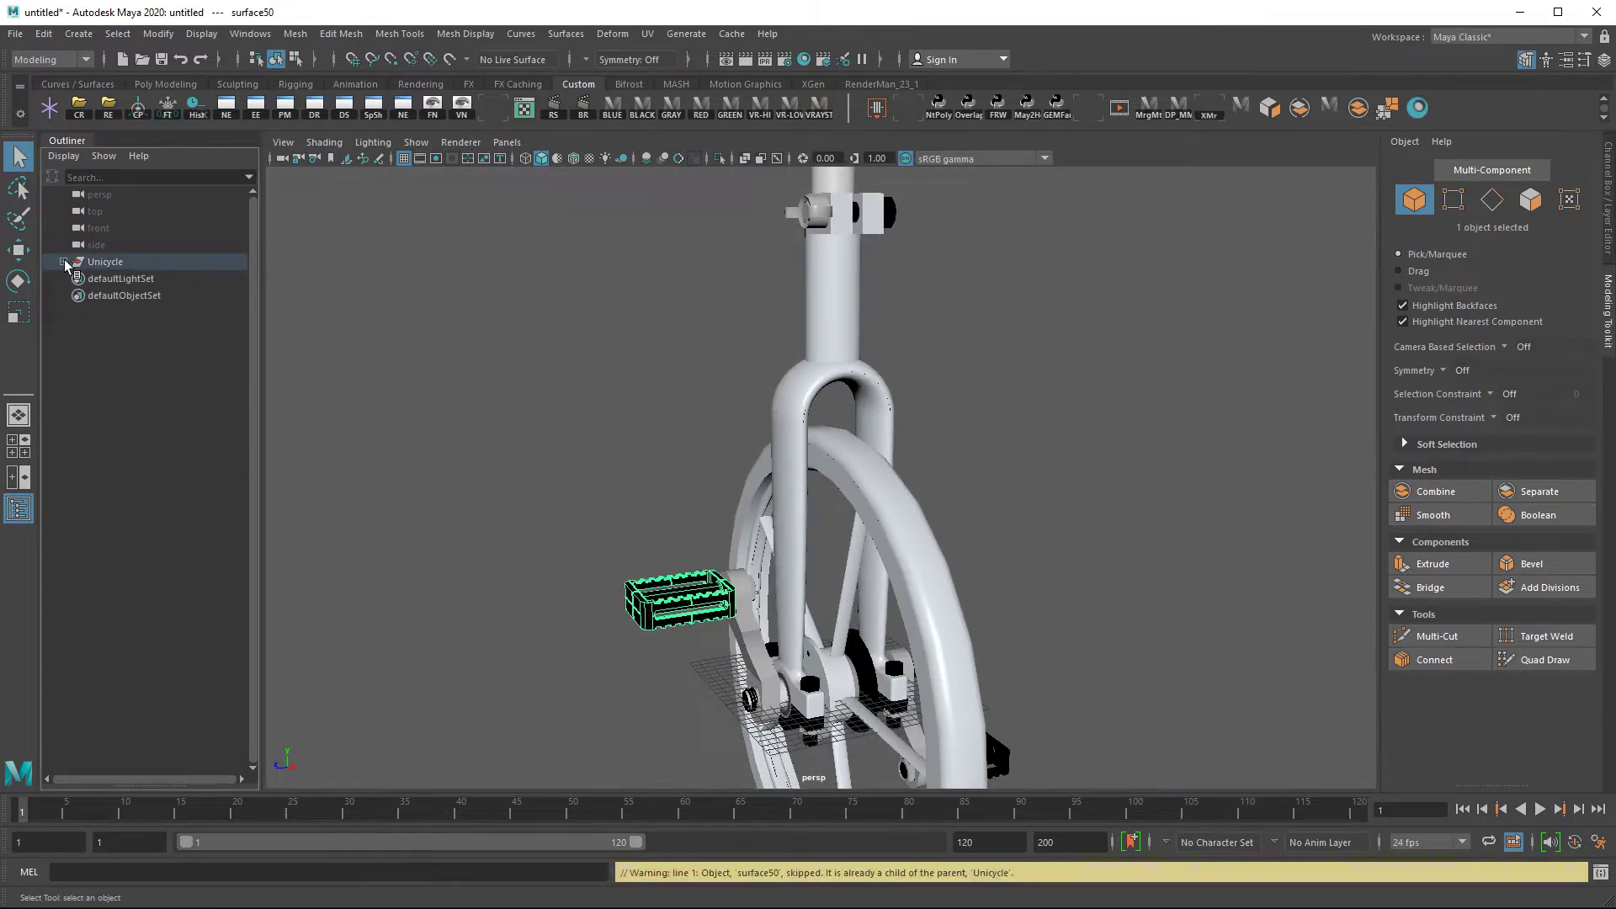
pyautogui.click(64, 261)
pyautogui.press('f')
pyautogui.scroll(-4, 444, 564)
# Inspect the pedal surface50 from around and show its attributes in the Channel Box
pyautogui.keyDown('alt'); pyautogui.moveTo(469, 549); pyautogui.dragTo(528, 547); pyautogui.keyUp('alt')
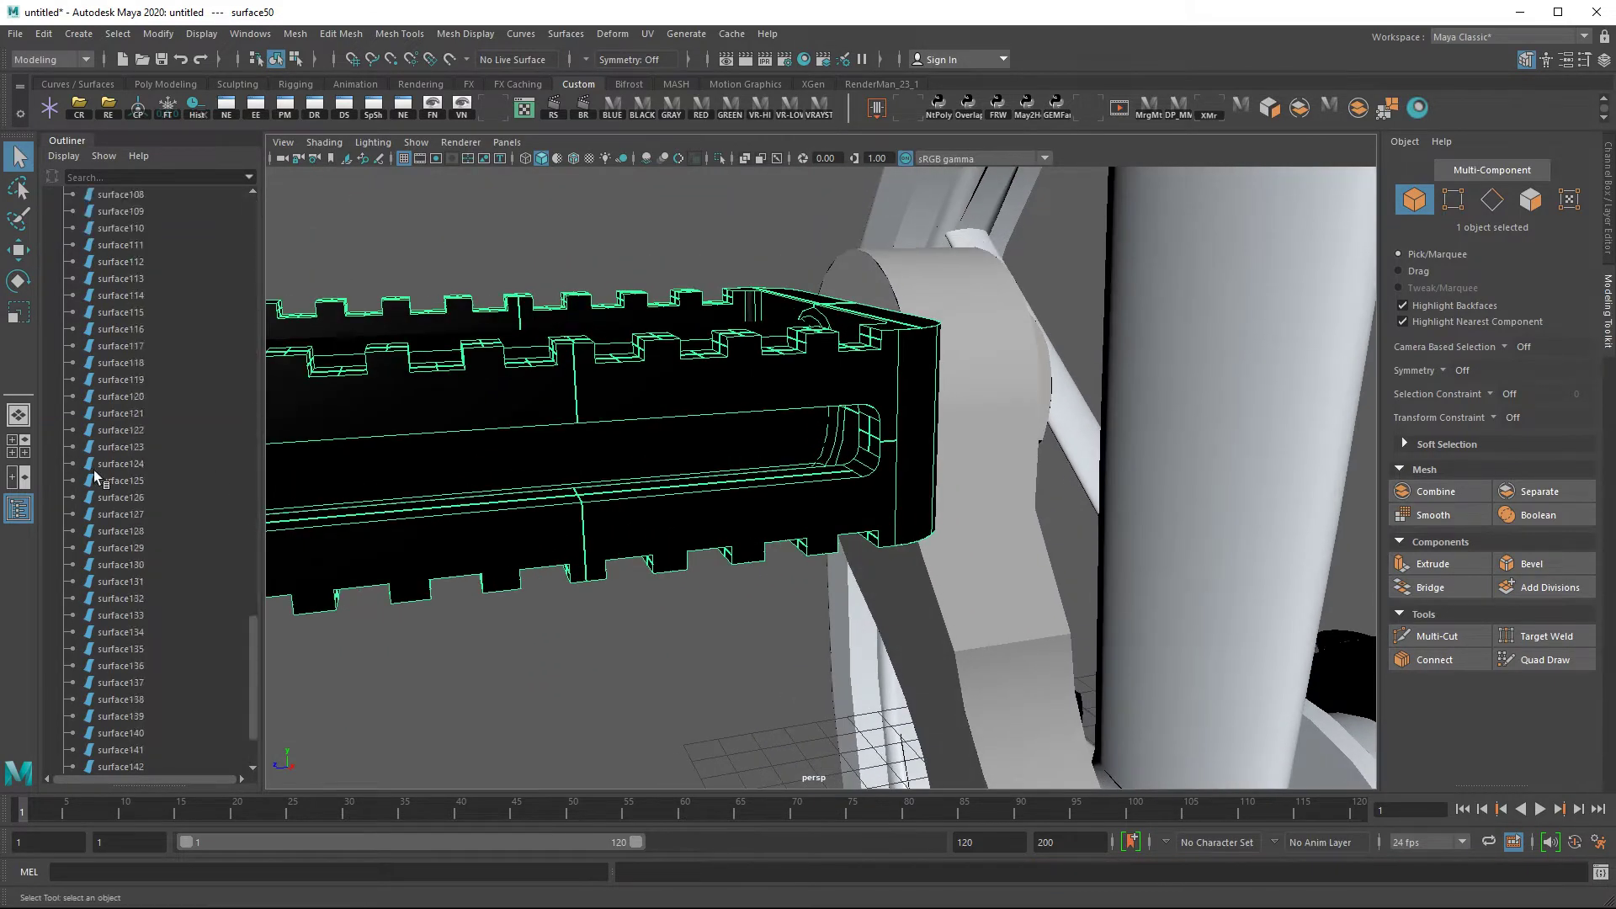
pyautogui.scroll(-10, 108, 470)
pyautogui.scroll(-10, 109, 470)
pyautogui.scroll(10, 111, 474)
pyautogui.scroll(8, 112, 474)
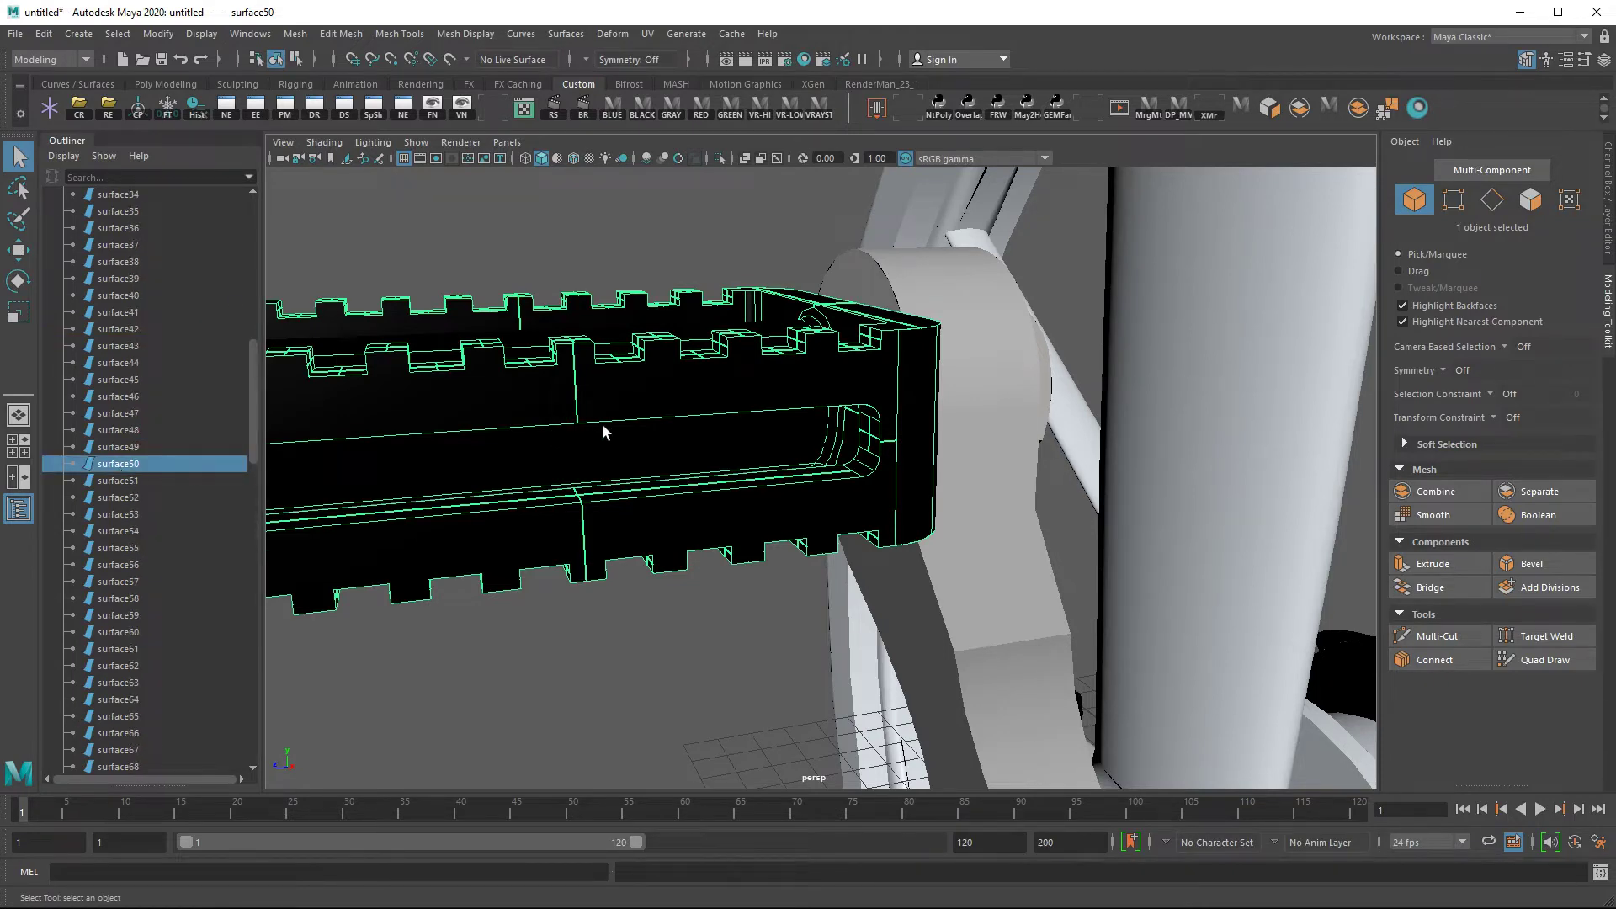
pyautogui.keyDown('alt'); pyautogui.moveTo(601, 433); pyautogui.dragTo(959, 354); pyautogui.keyUp('alt')
pyautogui.click(1608, 217)
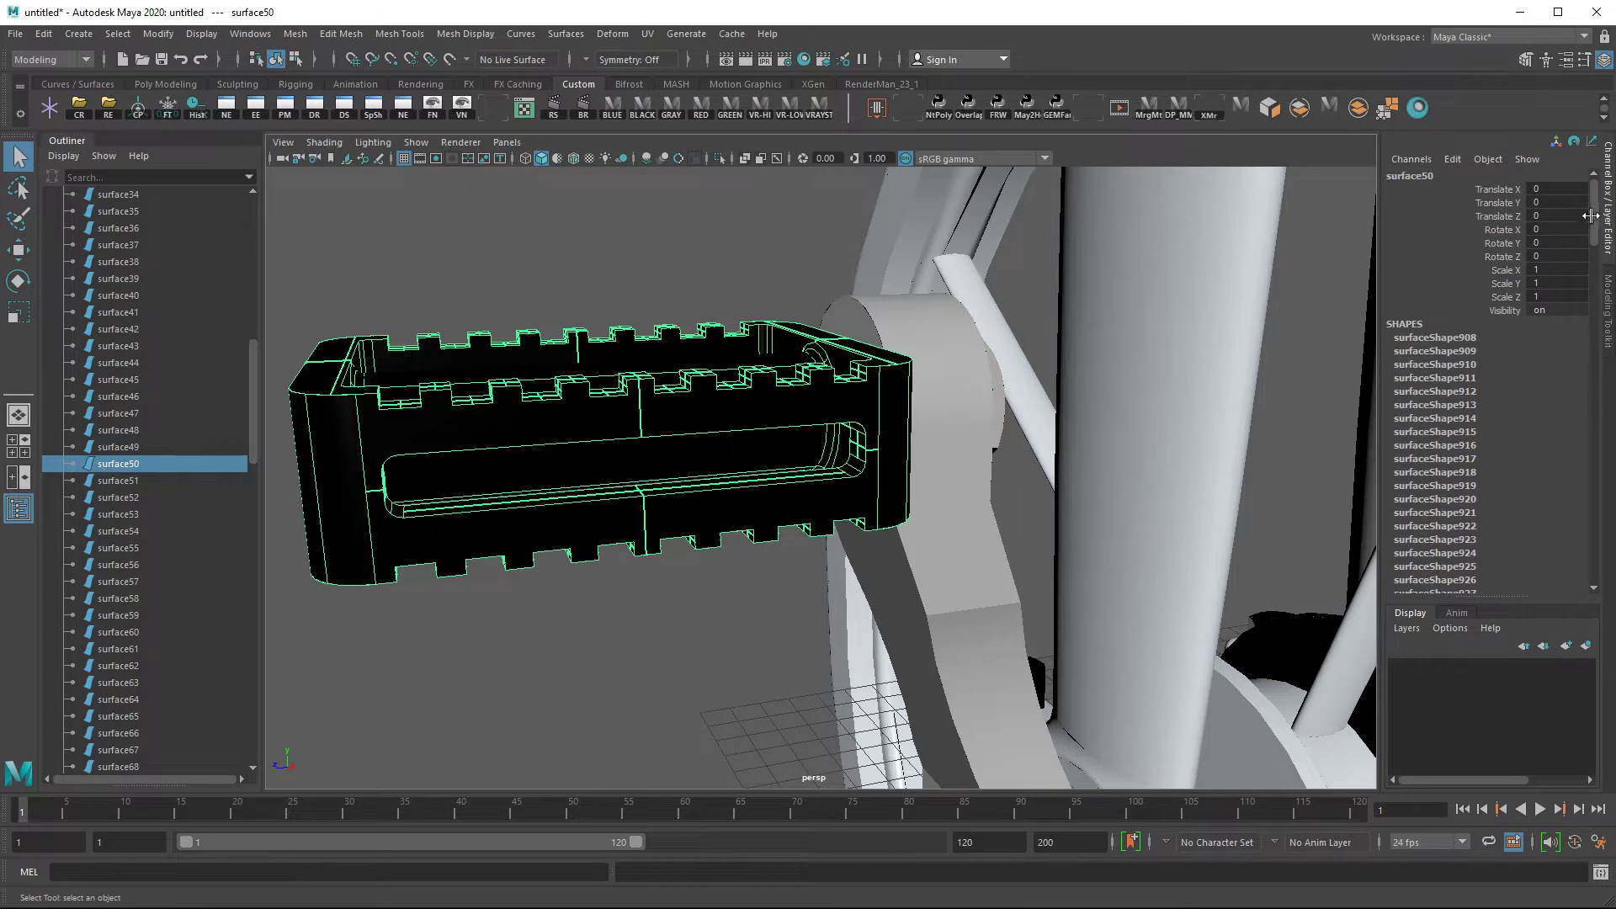
pyautogui.moveTo(1598, 215); pyautogui.dragTo(1587, 574)
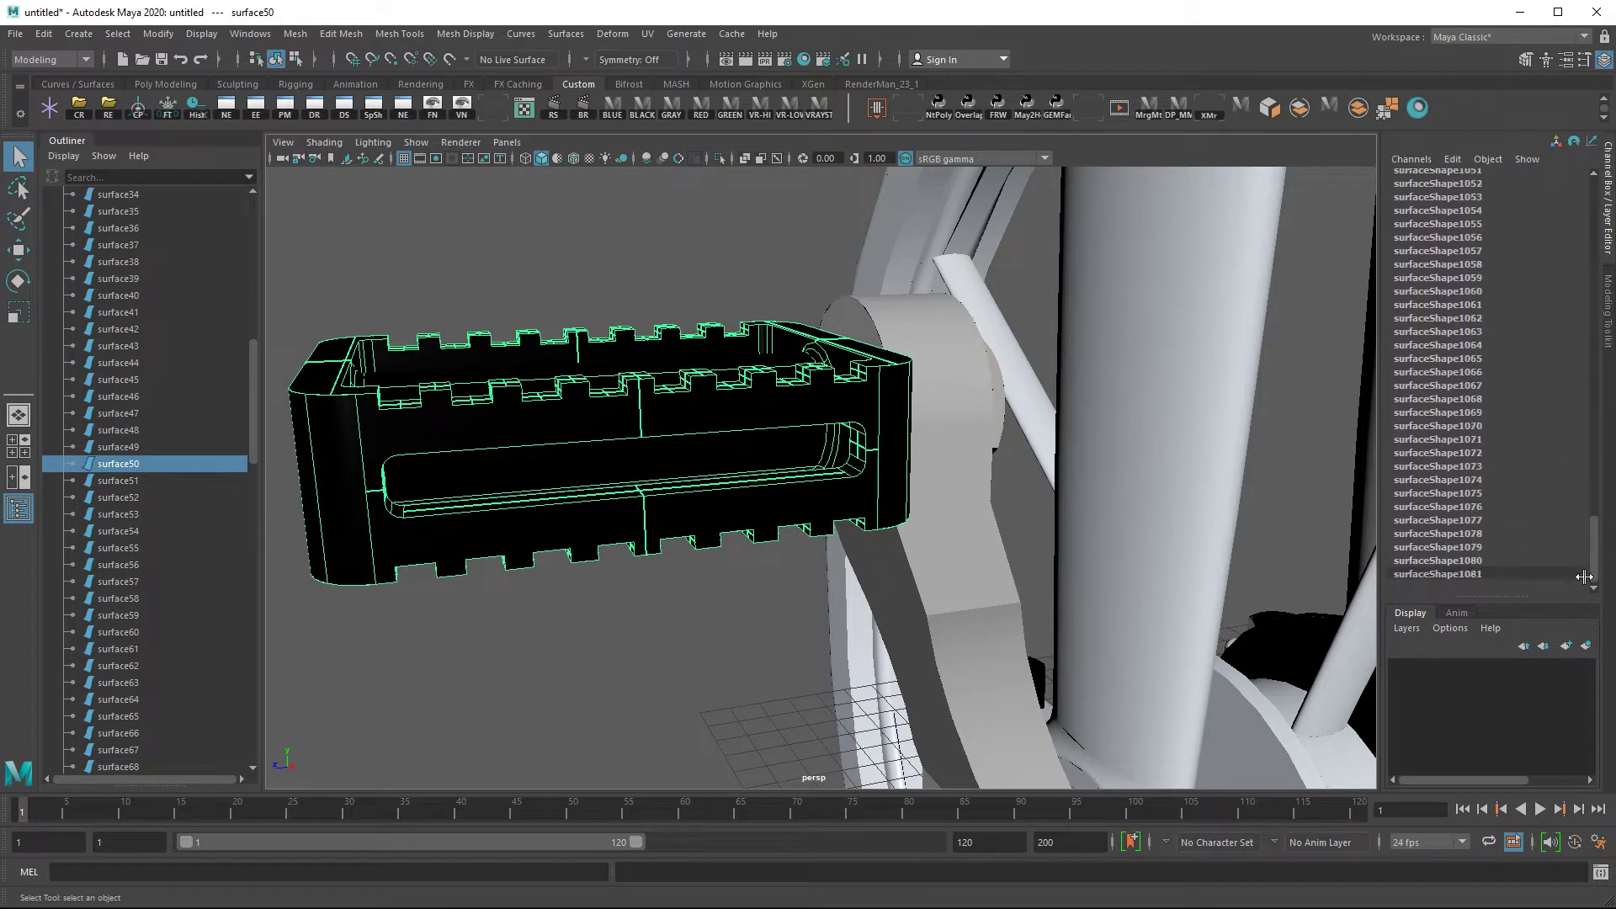
pyautogui.rightClick(552, 420)
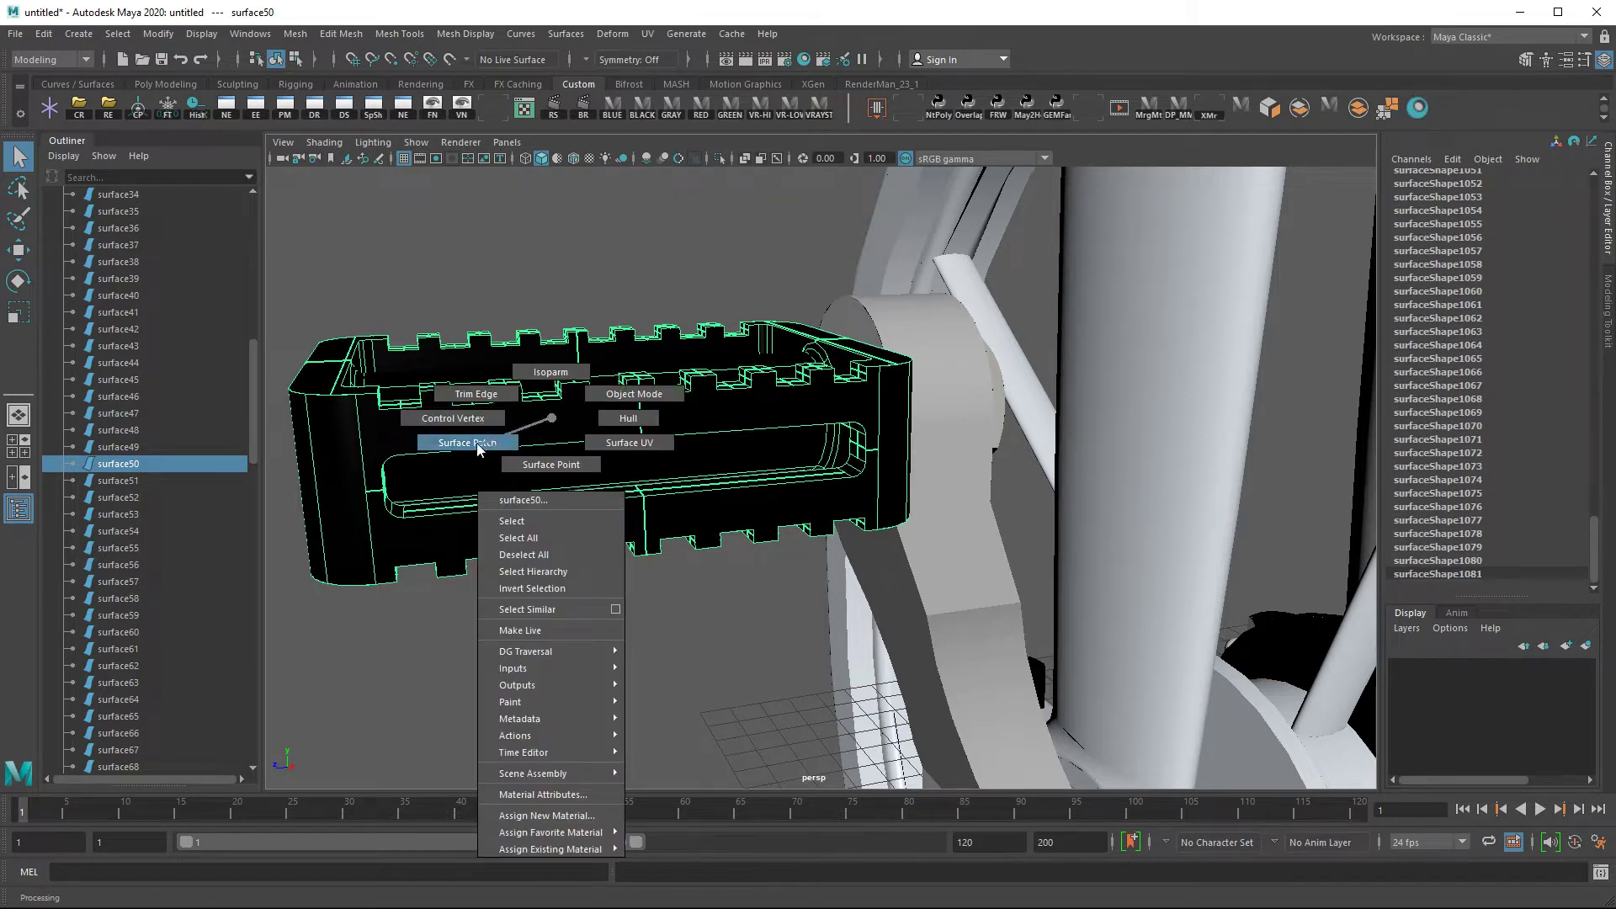
pyautogui.click(454, 418)
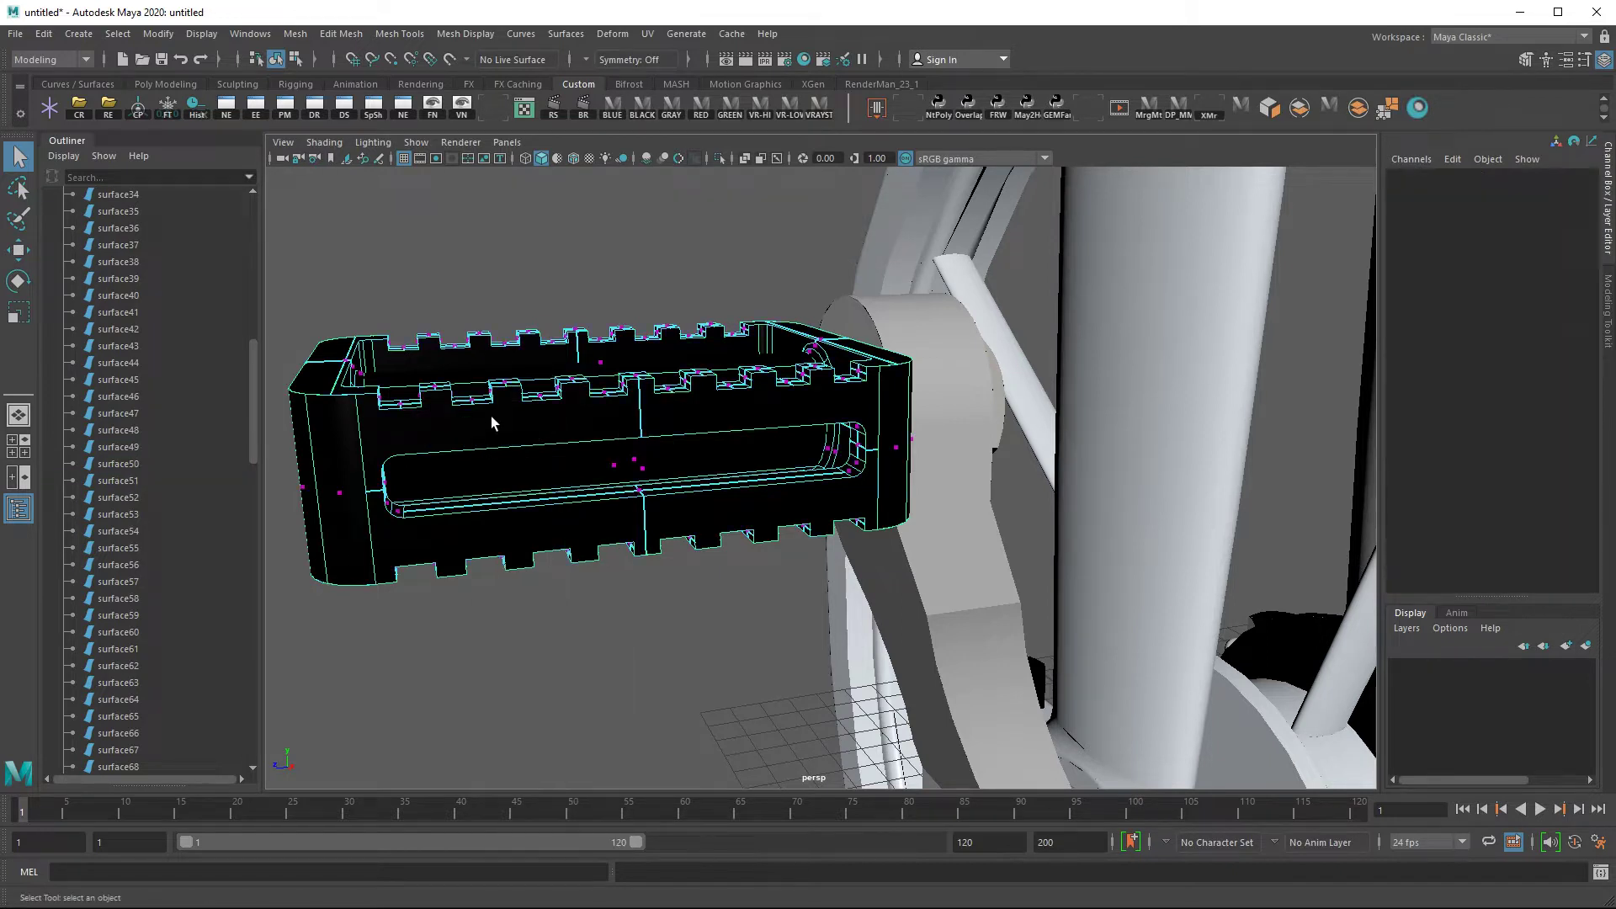
pyautogui.click(640, 471)
pyautogui.moveTo(619, 470)
pyautogui.keyDown('alt'); pyautogui.mouseDown()
pyautogui.moveTo(581, 442)
pyautogui.moveTo(628, 486)
pyautogui.moveTo(708, 442)
pyautogui.moveTo(988, 479)
pyautogui.moveTo(785, 502)
pyautogui.moveTo(632, 468)
pyautogui.mouseUp(); pyautogui.keyUp('alt')
pyautogui.click(606, 436)
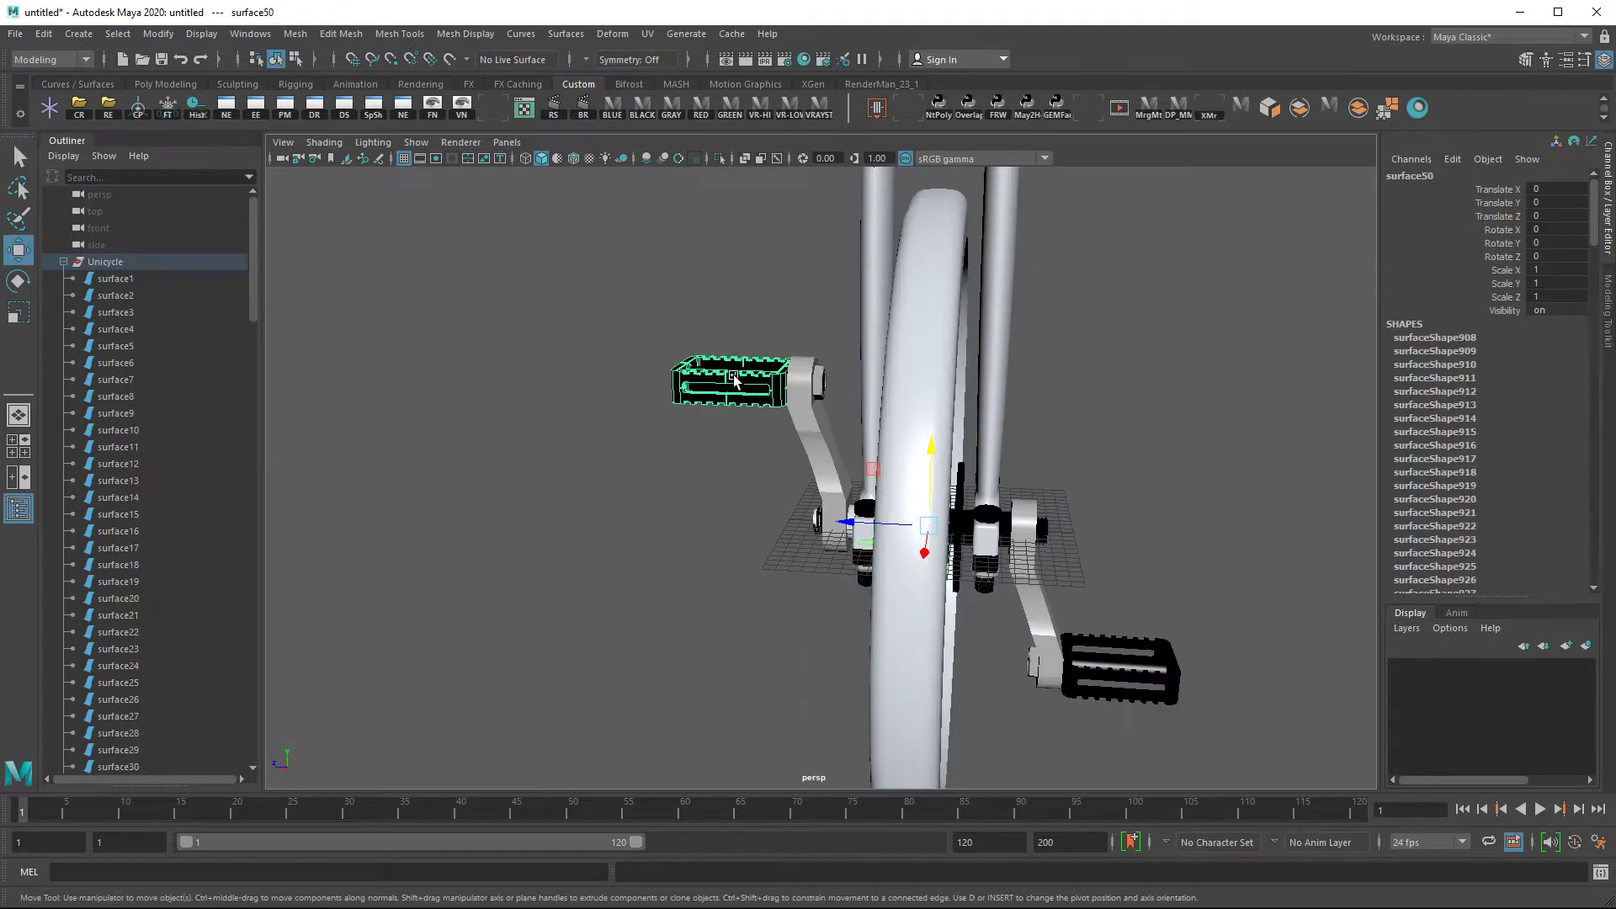
pyautogui.press('f')
pyautogui.keyDown('alt'); pyautogui.moveTo(757, 417); pyautogui.dragTo(619, 467); pyautogui.keyUp('alt')
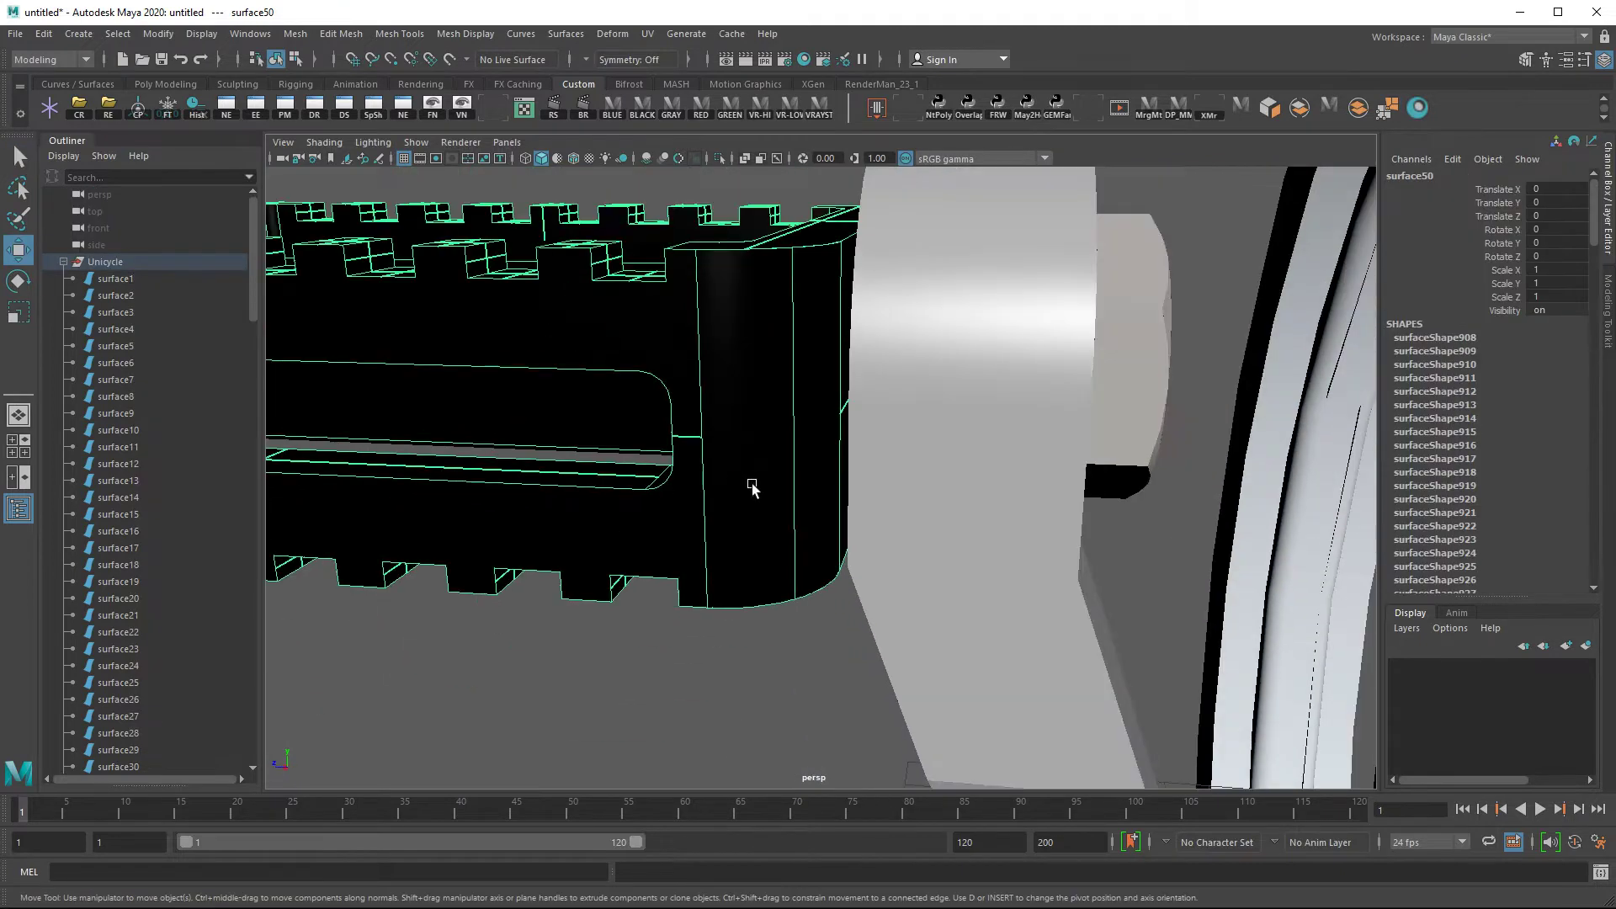
pyautogui.keyDown('alt'); pyautogui.moveTo(619, 468); pyautogui.dragTo(676, 530, button='right'); pyautogui.keyUp('alt')
# Tear off the Modify > Convert palette and make a triangulated NURBS-to-Polygons copy of the pedal placed beside the original
pyautogui.click(200, 33)
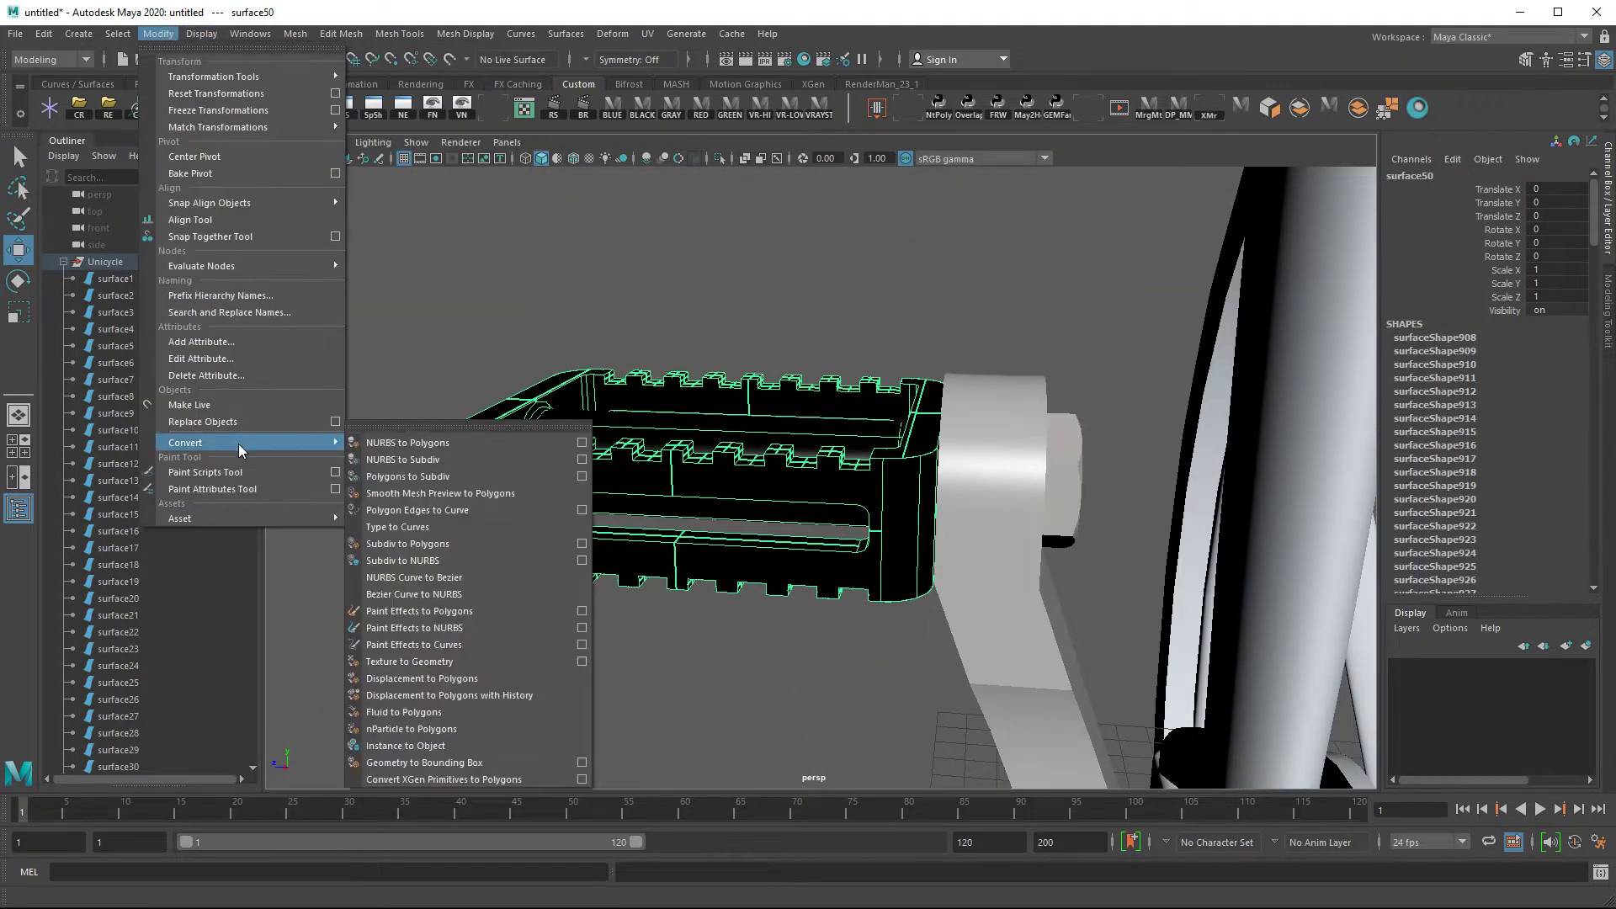
pyautogui.click(368, 406)
pyautogui.moveTo(393, 408); pyautogui.dragTo(323, 222)
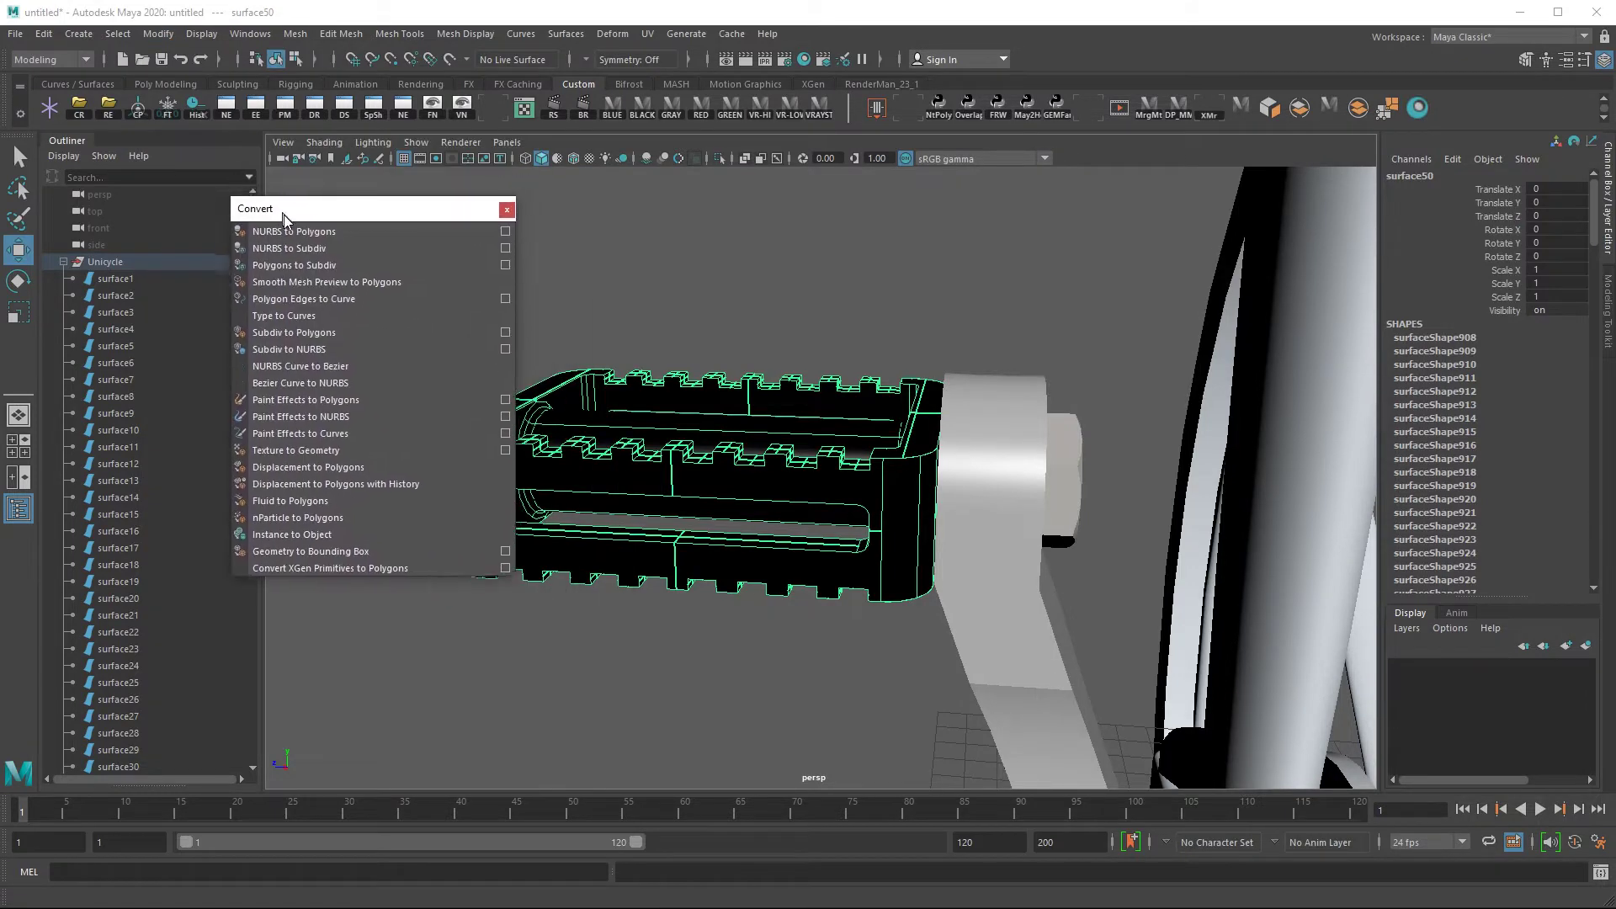
pyautogui.click(360, 246)
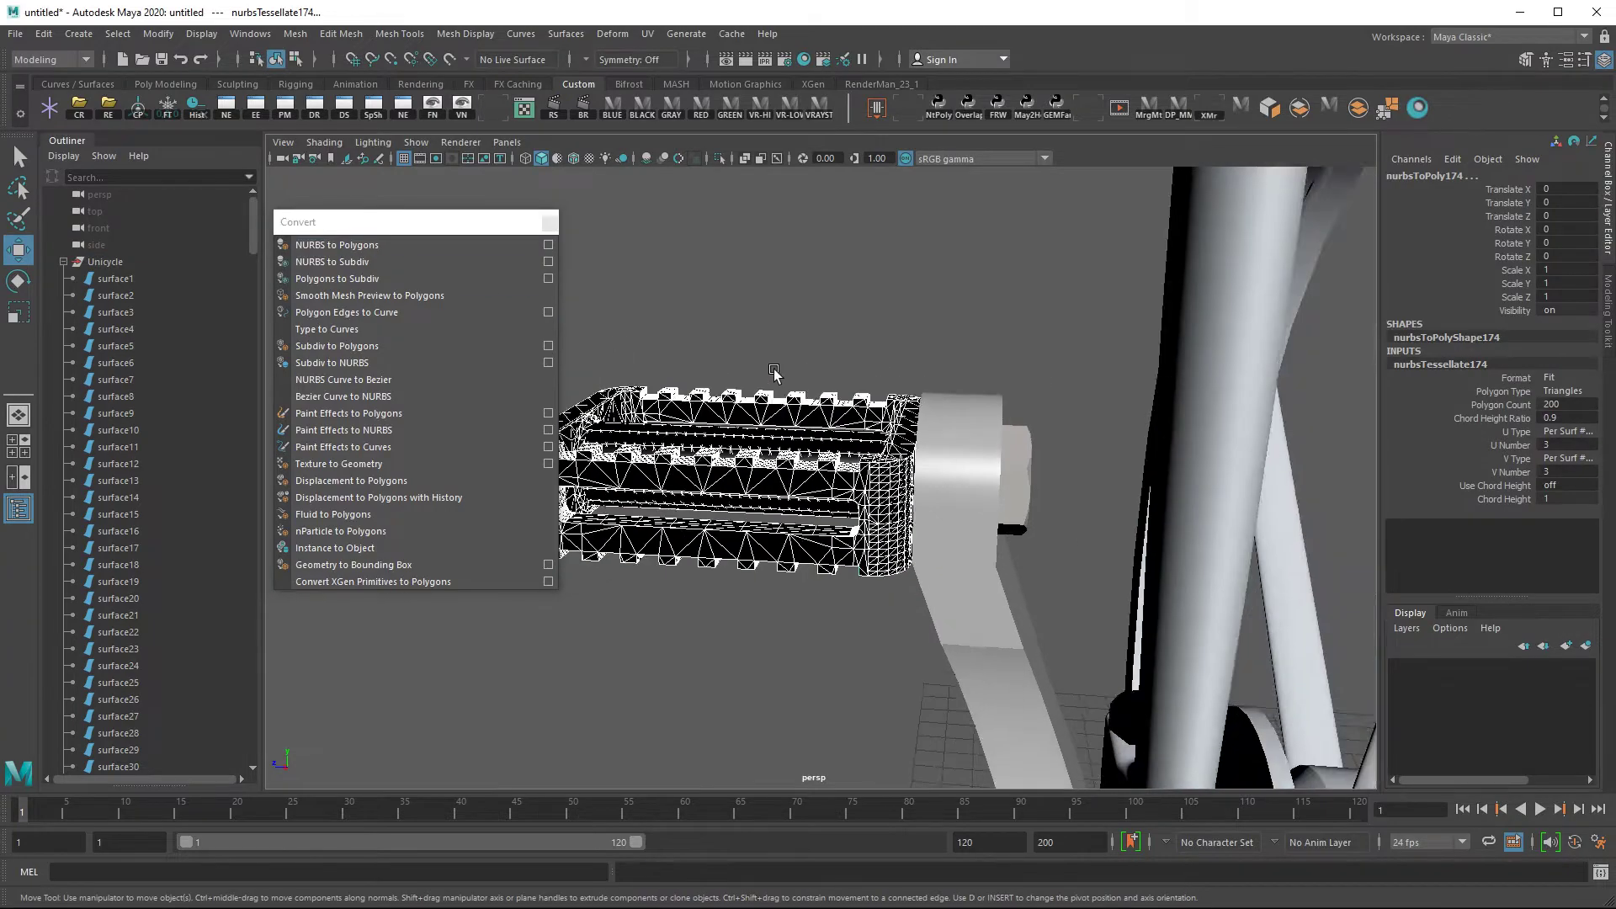
pyautogui.moveTo(809, 429)
pyautogui.keyDown('alt'); pyautogui.mouseDown()
pyautogui.moveTo(1085, 415)
pyautogui.moveTo(808, 240)
pyautogui.mouseUp(); pyautogui.keyUp('alt')
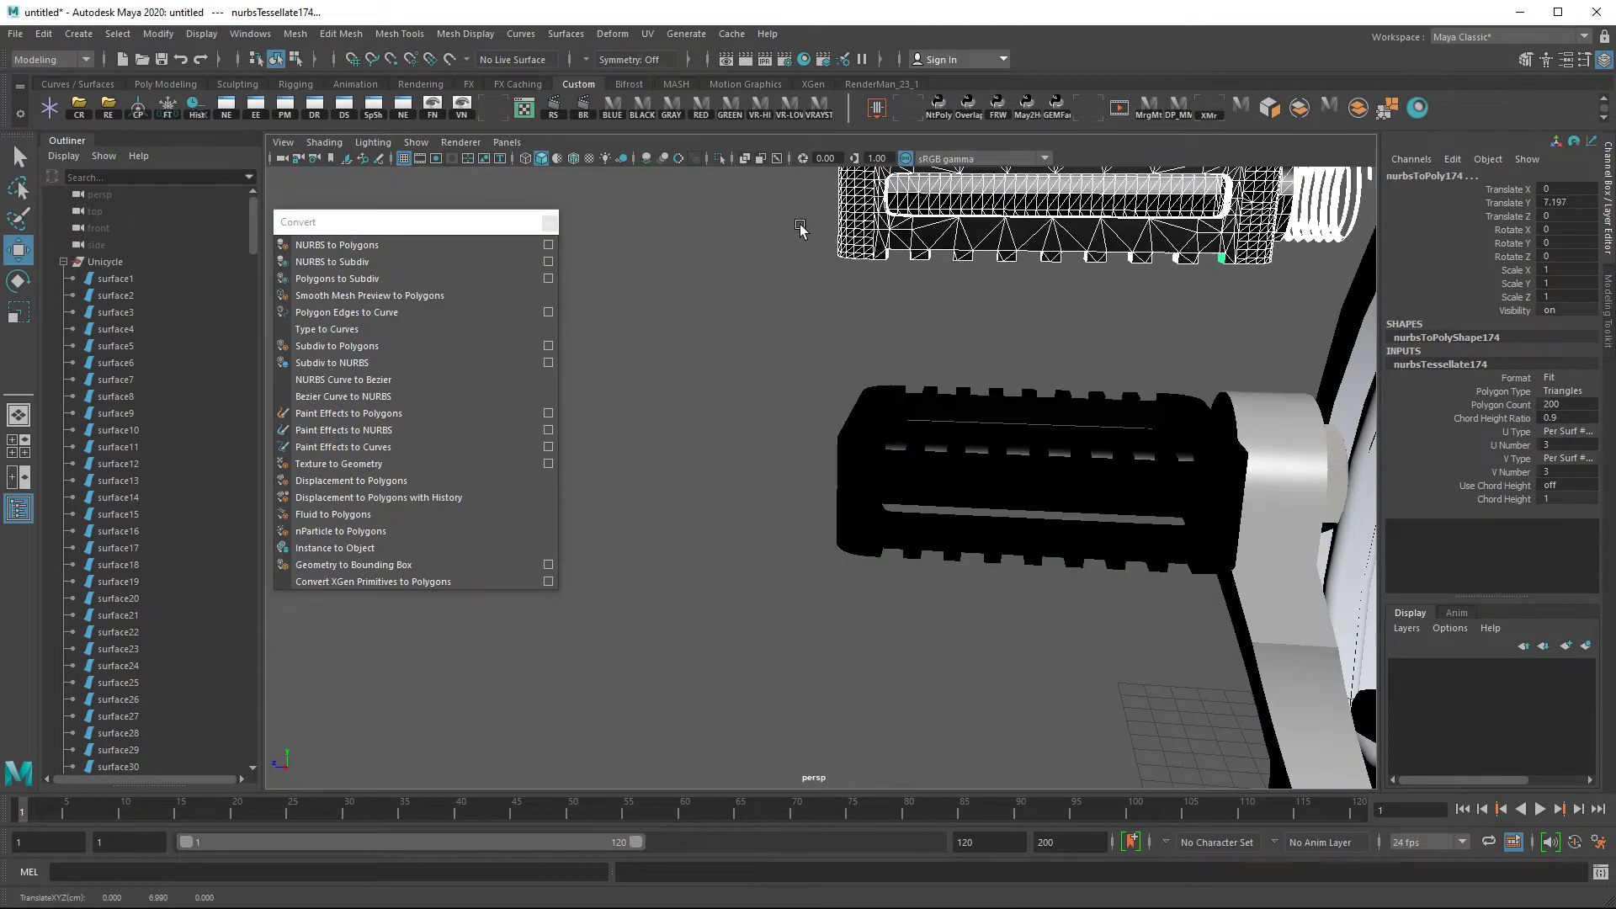
pyautogui.moveTo(1237, 452)
pyautogui.keyDown('alt'); pyautogui.mouseDown()
pyautogui.moveTo(959, 418)
pyautogui.moveTo(657, 266)
pyautogui.moveTo(374, 514)
pyautogui.mouseUp(); pyautogui.keyUp('alt')
# Set the NURBS-to-Polygons conversion output to Quads and reselect the original NURBS pedal
pyautogui.click(548, 245)
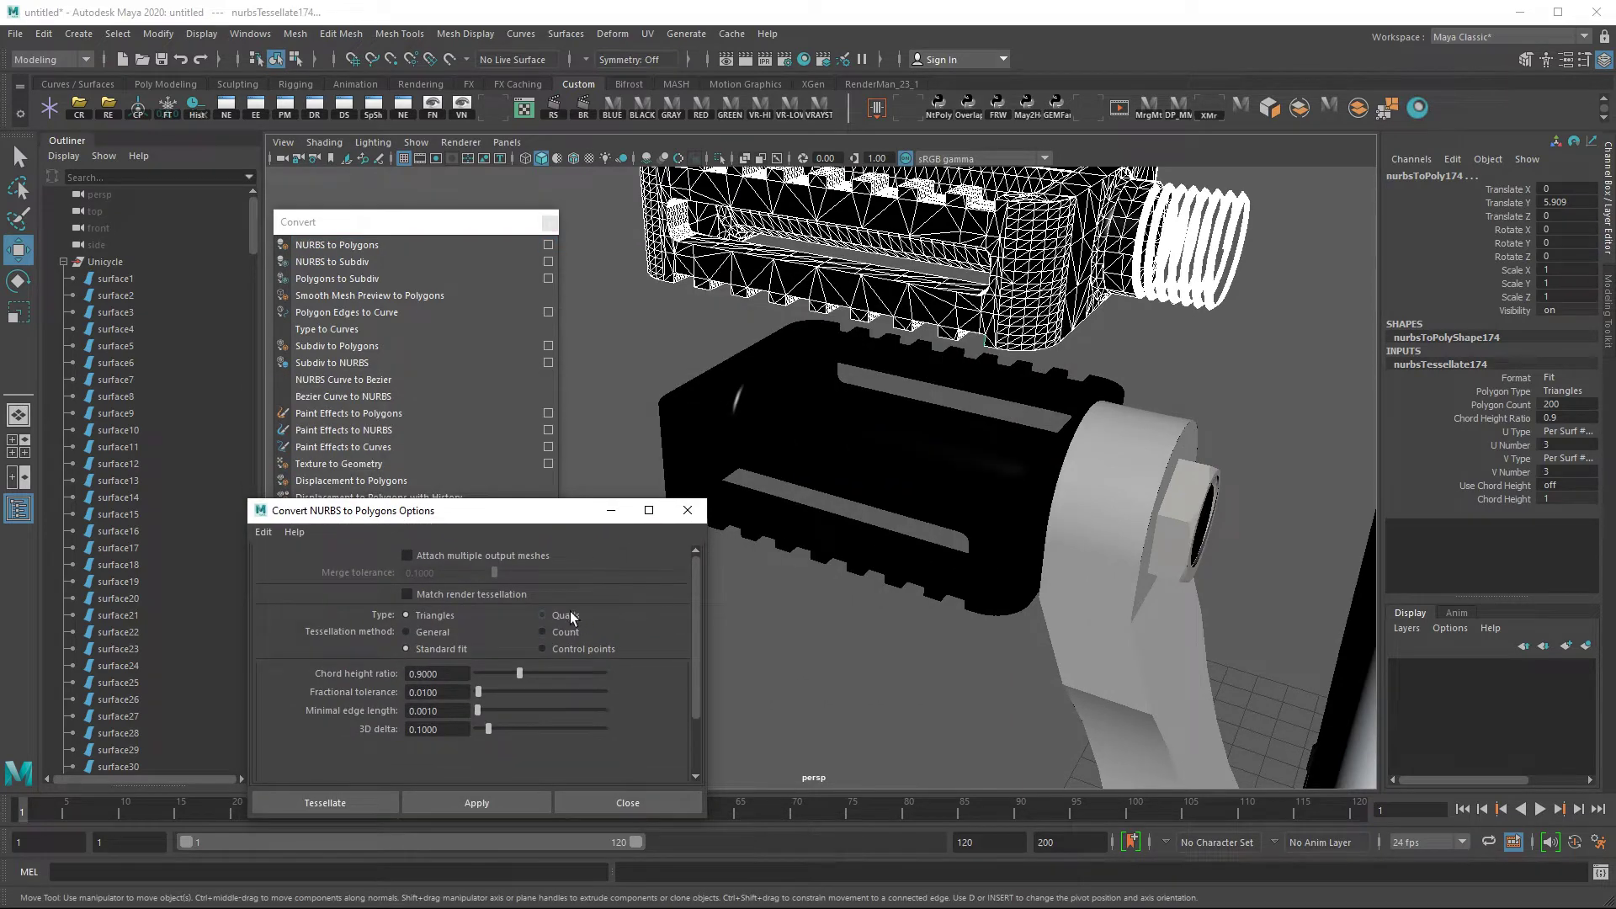
pyautogui.click(564, 614)
pyautogui.click(883, 480)
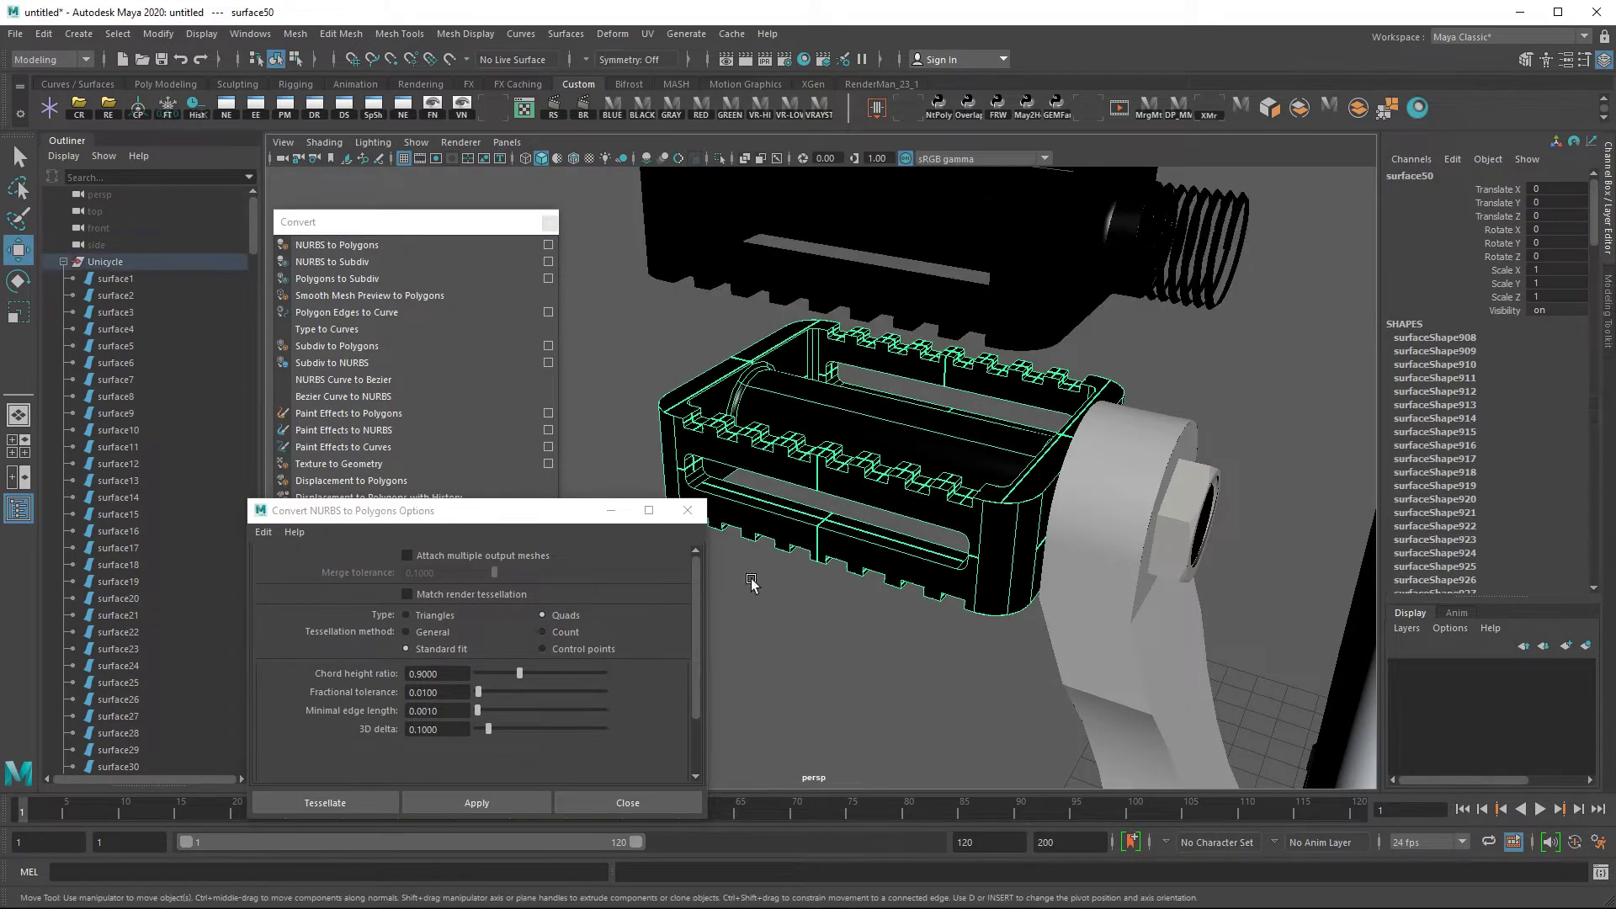
# Apply the quad conversion, select all Unicycle surfaces and delete the test nurbsToPoly nodes
pyautogui.click(475, 803)
pyautogui.moveTo(151, 757); pyautogui.dragTo(146, 471)
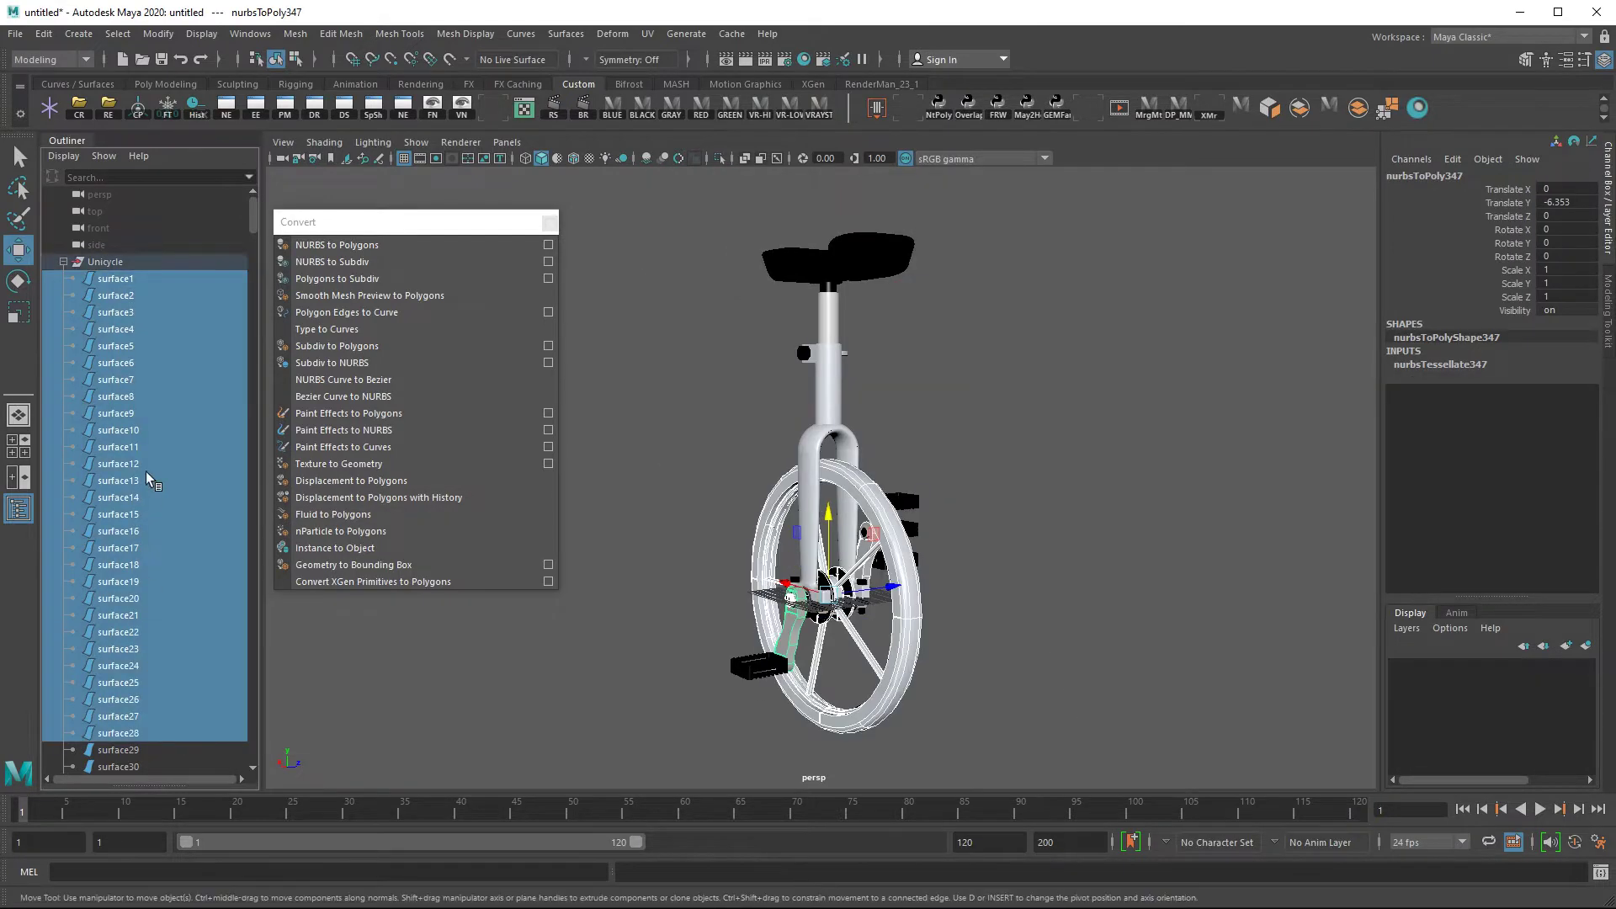
pyautogui.scroll(-5, 147, 505)
pyautogui.scroll(-3, 146, 512)
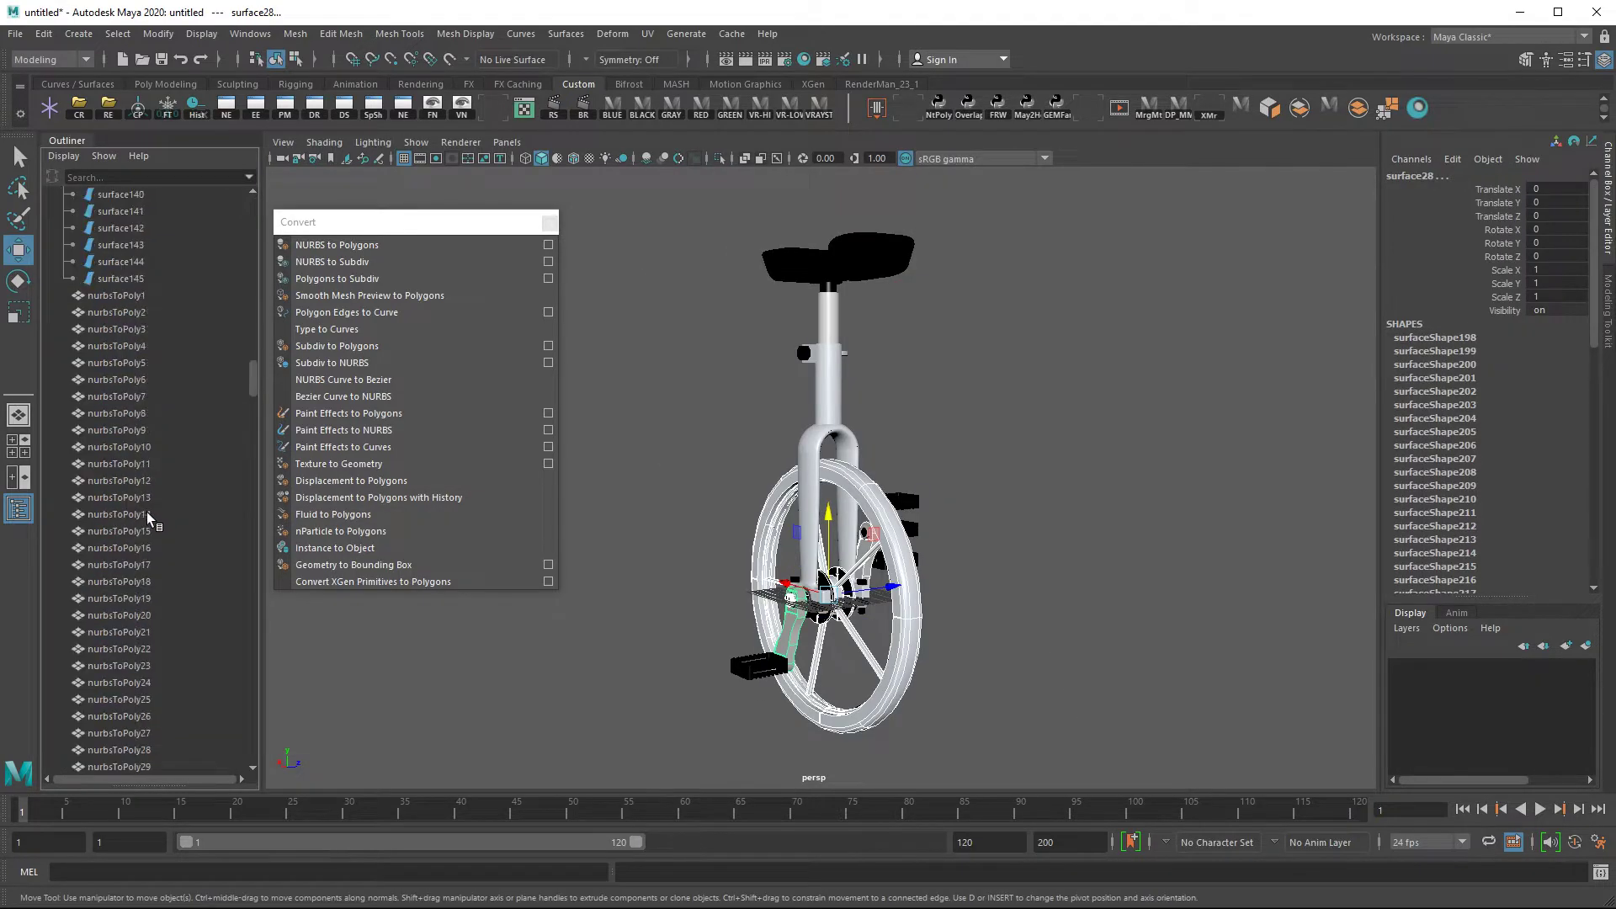
pyautogui.click(124, 299)
pyautogui.scroll(-15, 251, 484)
pyautogui.moveTo(252, 379); pyautogui.dragTo(259, 716)
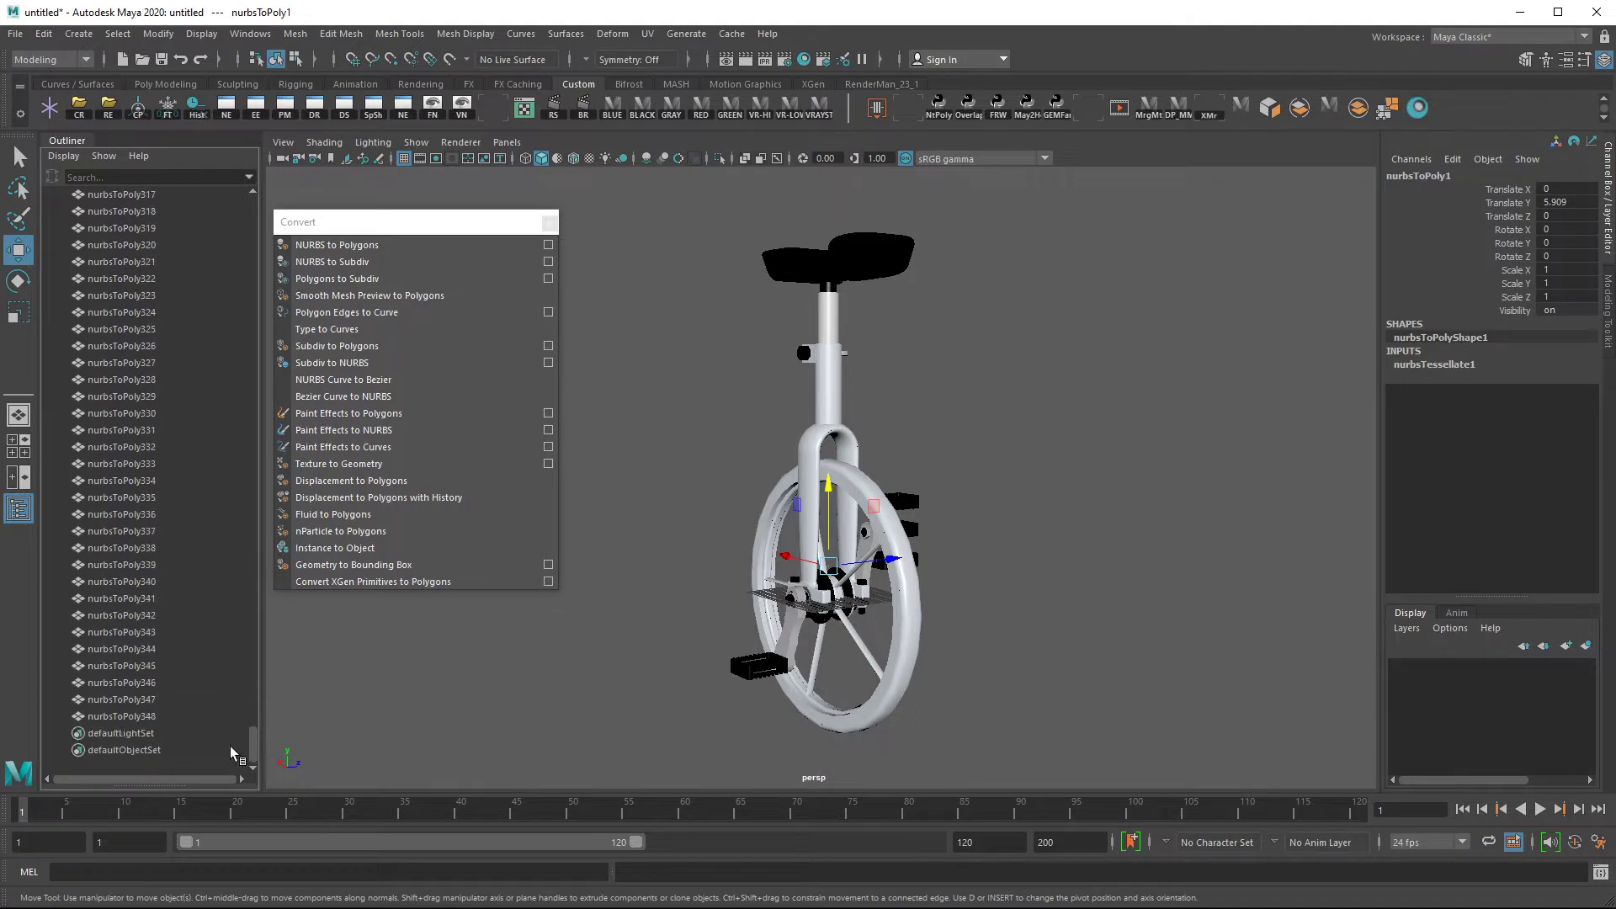
pyautogui.keyDown('shift'); pyautogui.click(151, 715); pyautogui.keyUp('shift')
pyautogui.press('Delete')
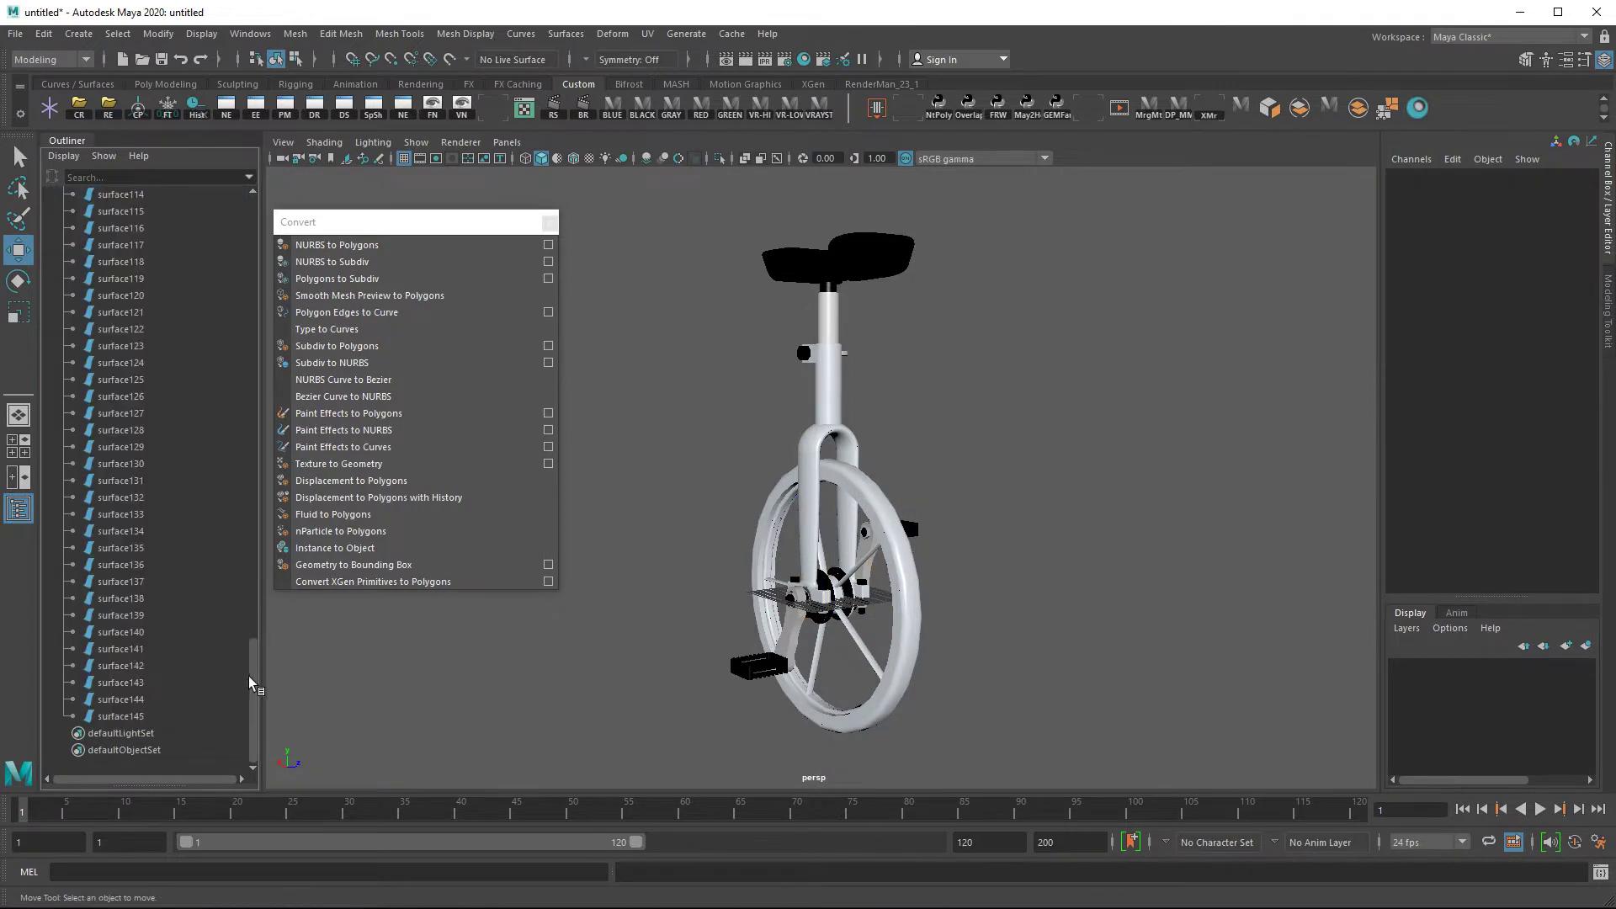
# Convert every Unicycle surface to quad polygons and group all the nurbsToPoly copies as group1
pyautogui.moveTo(251, 679); pyautogui.dragTo(249, 202)
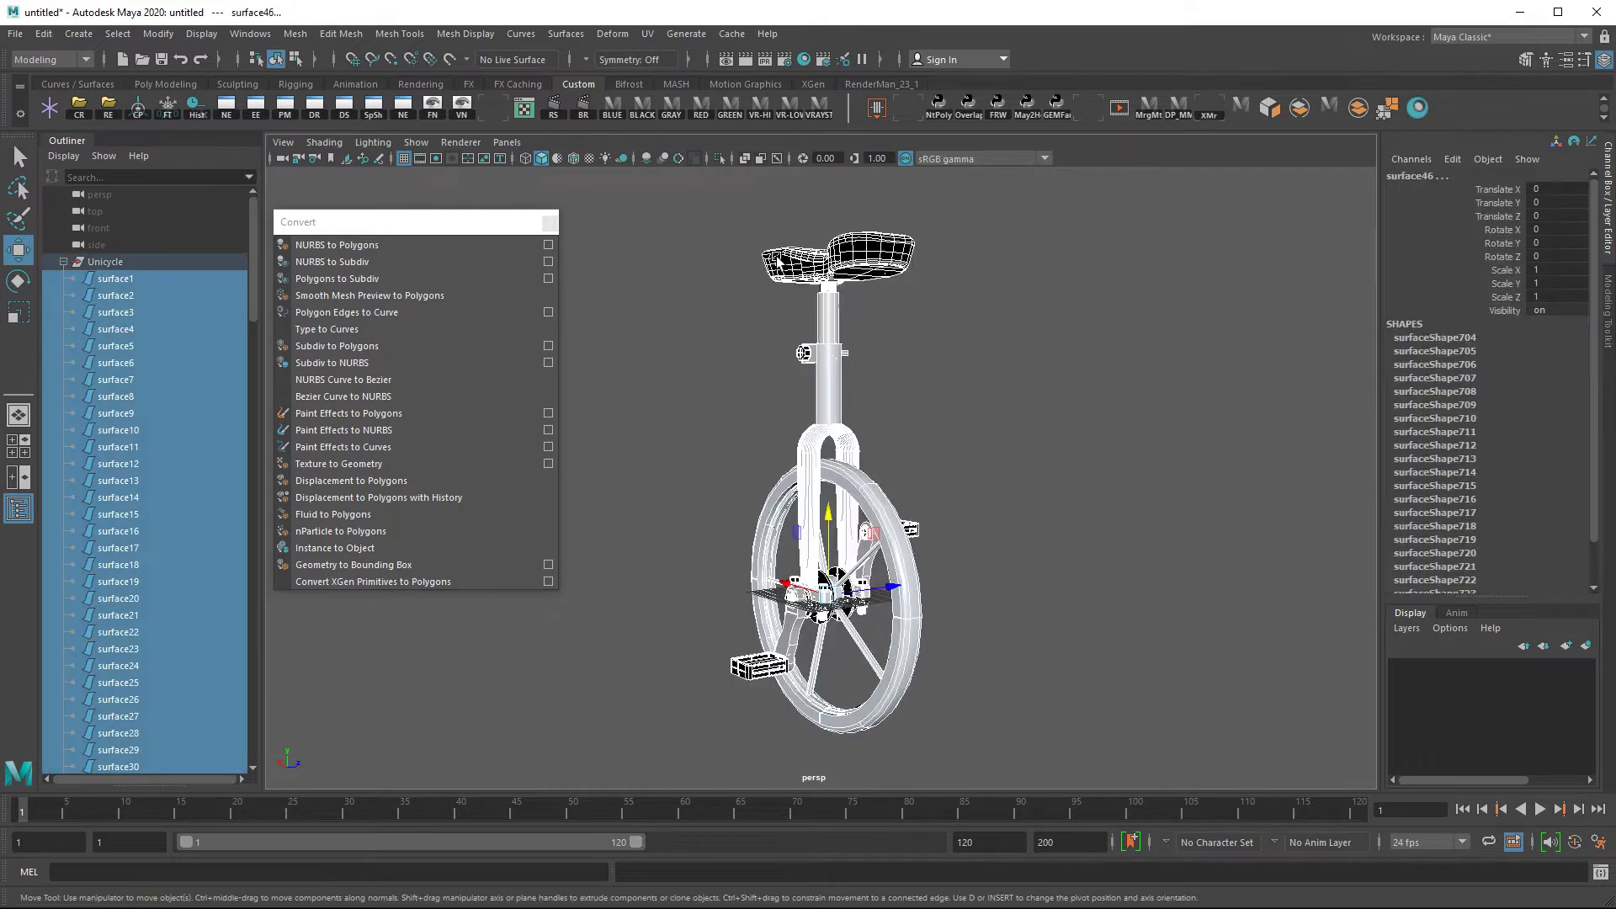
pyautogui.click(336, 244)
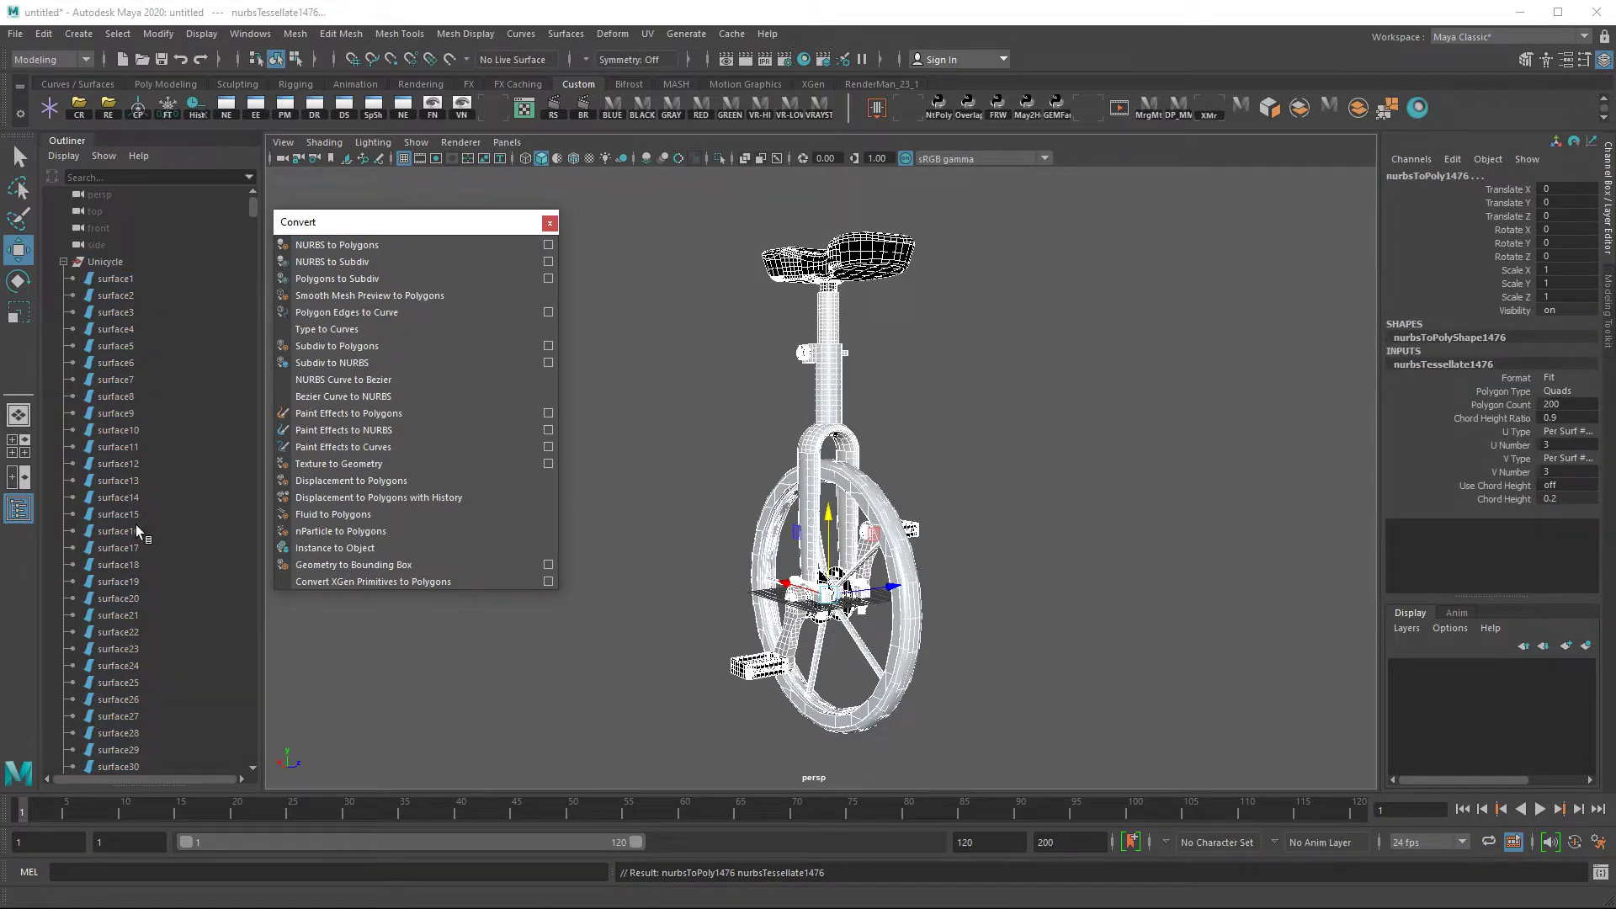
pyautogui.click(61, 264)
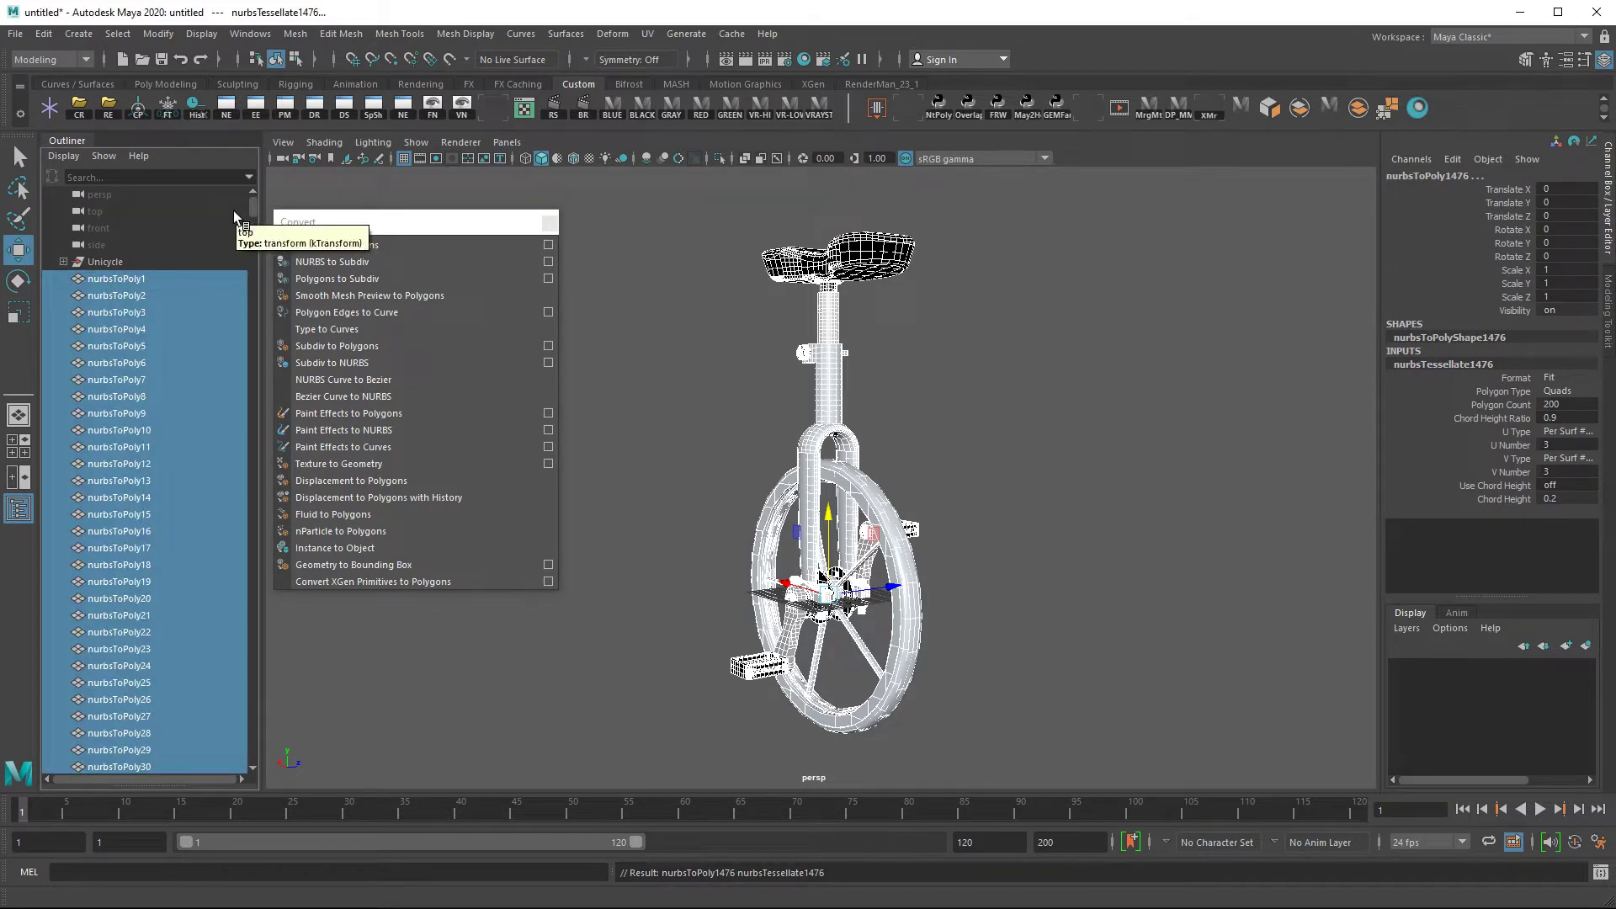
pyautogui.moveTo(253, 214); pyautogui.dragTo(257, 765)
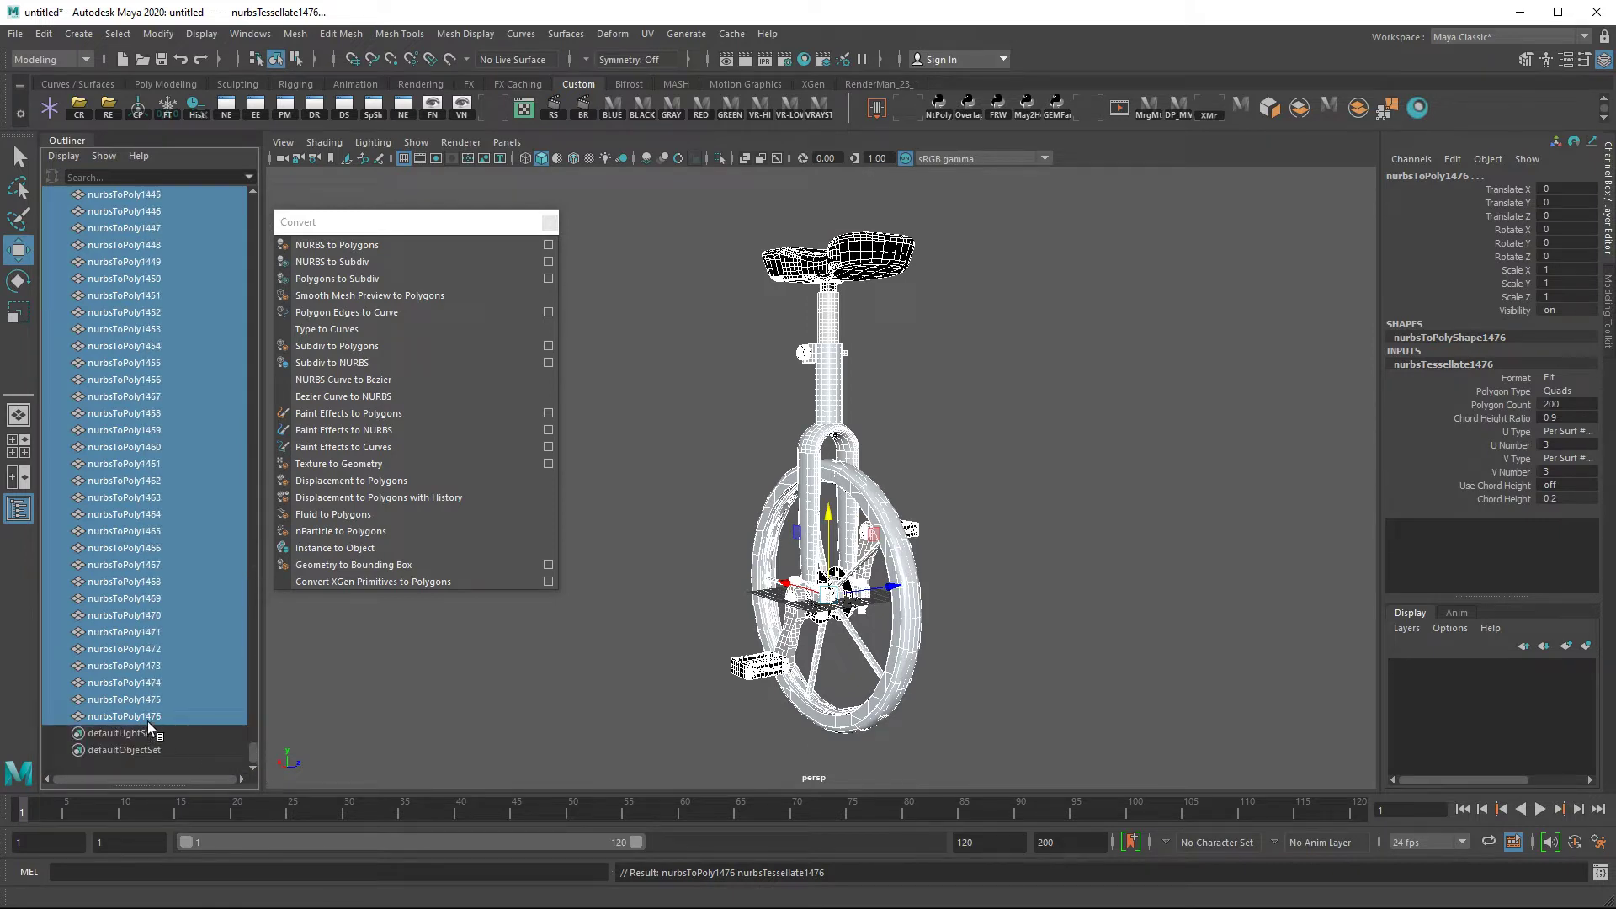
pyautogui.moveTo(257, 765); pyautogui.dragTo(263, 250)
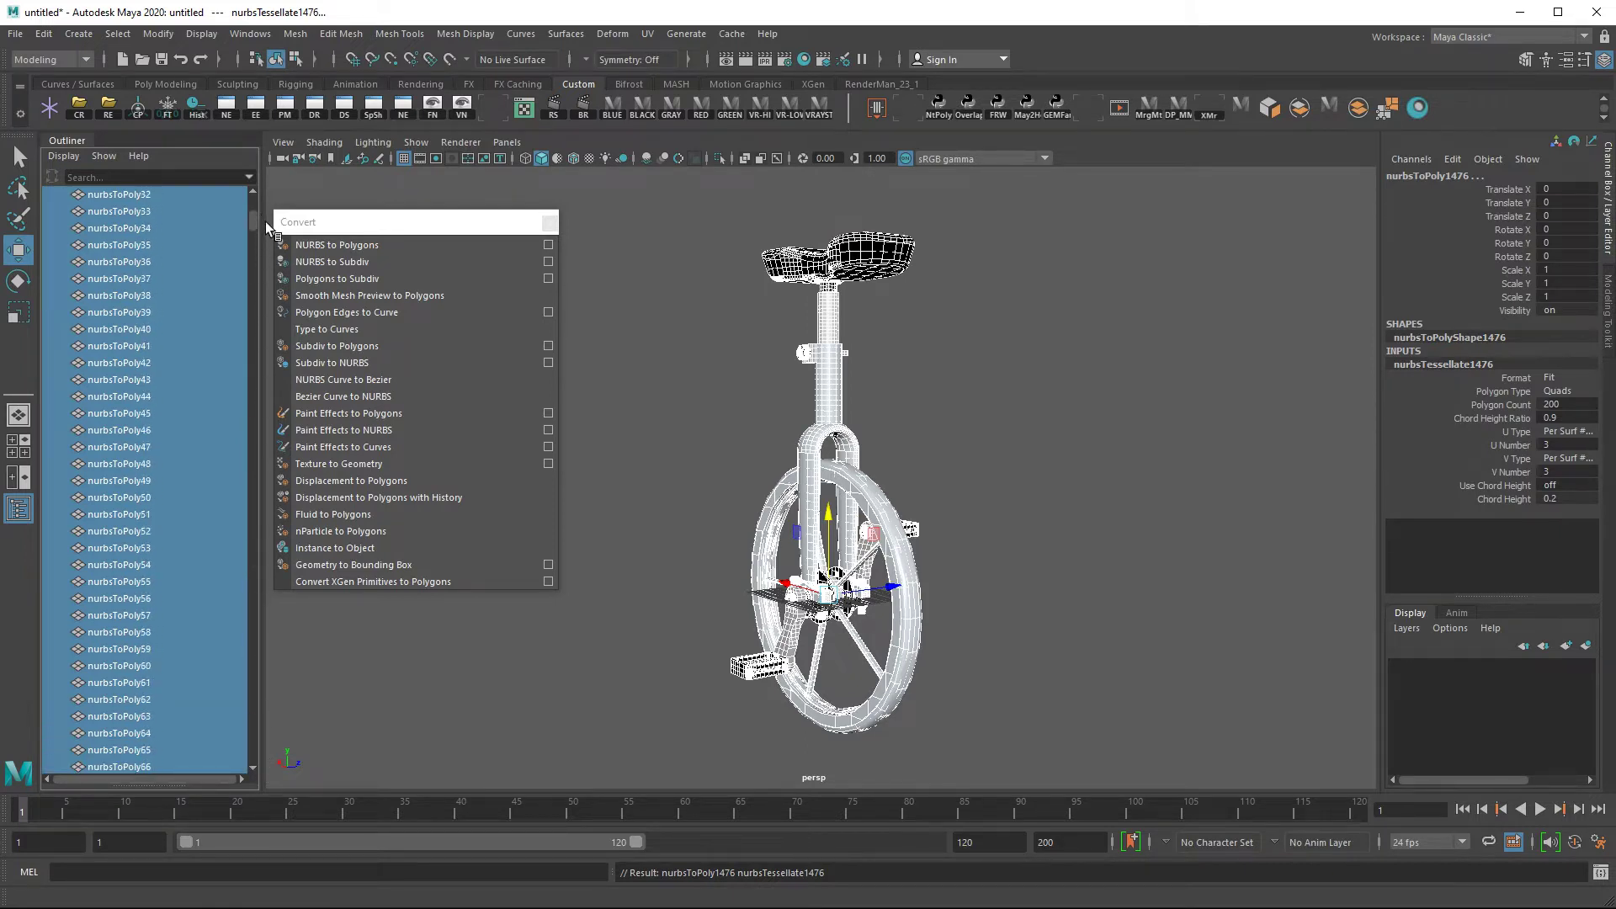
pyautogui.hotkey('ctrl', 'g')
# Hide the original Unicycle surfaces and inspect the group1 polygon unicycle around the fork and wheel joint
pyautogui.click(104, 262)
pyautogui.write('Unicycle')
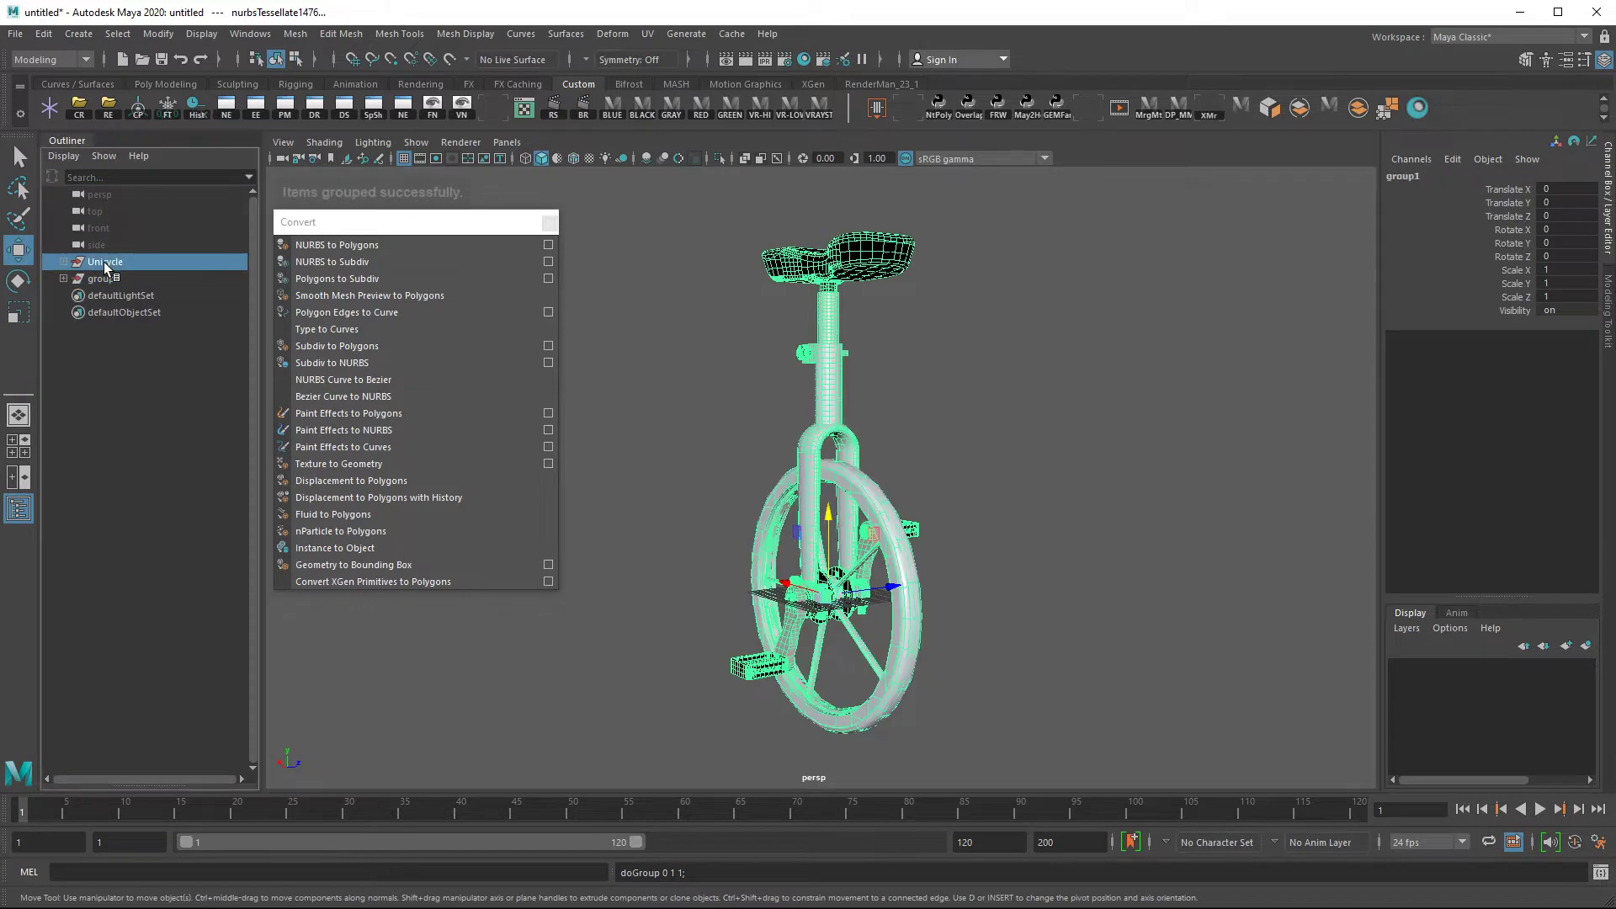
pyautogui.hotkey('ctrl', 'h')
pyautogui.click(118, 278)
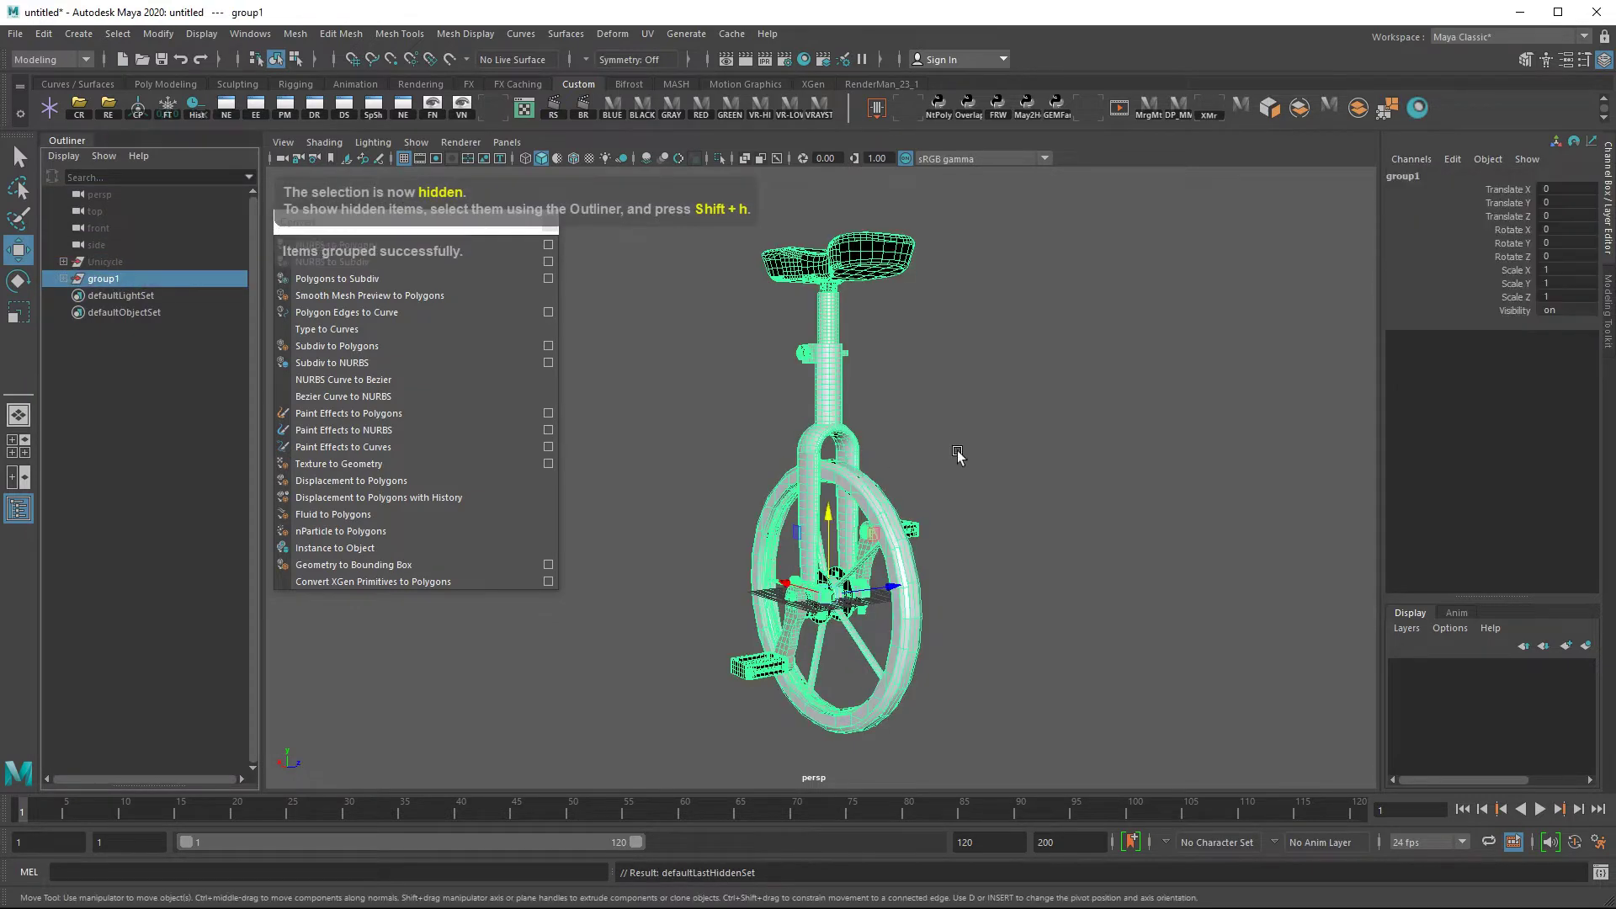
pyautogui.keyDown('alt'); pyautogui.moveTo(854, 469); pyautogui.dragTo(783, 480); pyautogui.keyUp('alt')
pyautogui.keyDown('alt'); pyautogui.moveTo(783, 479); pyautogui.dragTo(708, 416, button='right'); pyautogui.keyUp('alt')
pyautogui.moveTo(758, 430)
pyautogui.keyDown('alt'); pyautogui.mouseDown()
pyautogui.moveTo(903, 407)
pyautogui.moveTo(1036, 455)
pyautogui.mouseUp(); pyautogui.keyUp('alt')
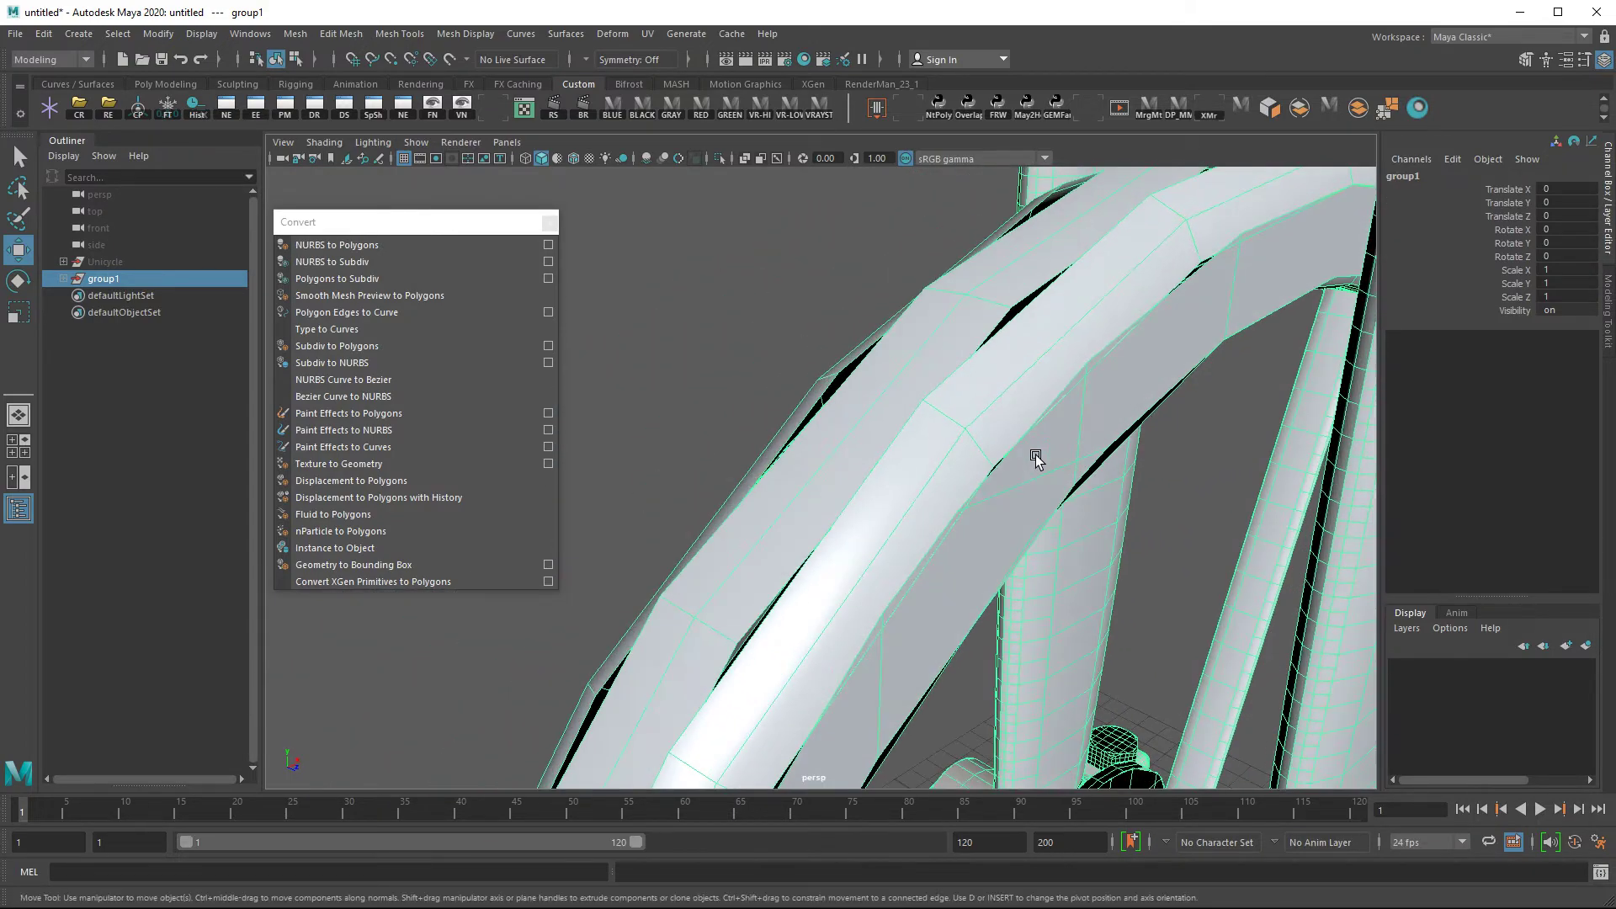
pyautogui.press('f')
pyautogui.click(1030, 546)
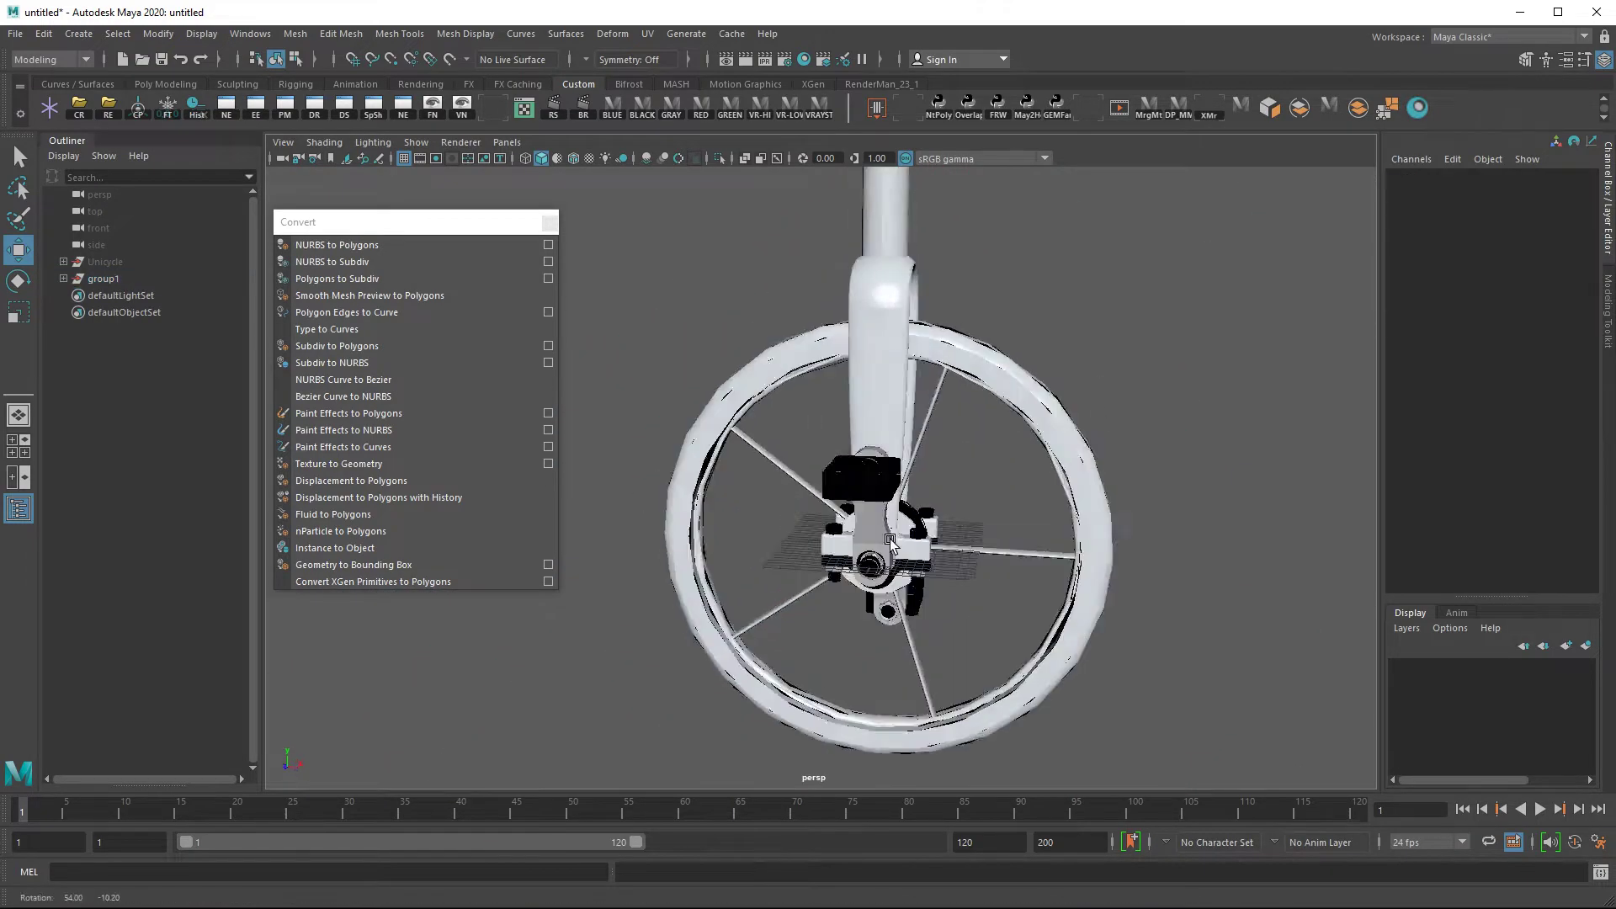
pyautogui.keyDown('alt'); pyautogui.moveTo(1029, 547); pyautogui.dragTo(885, 536); pyautogui.keyUp('alt')
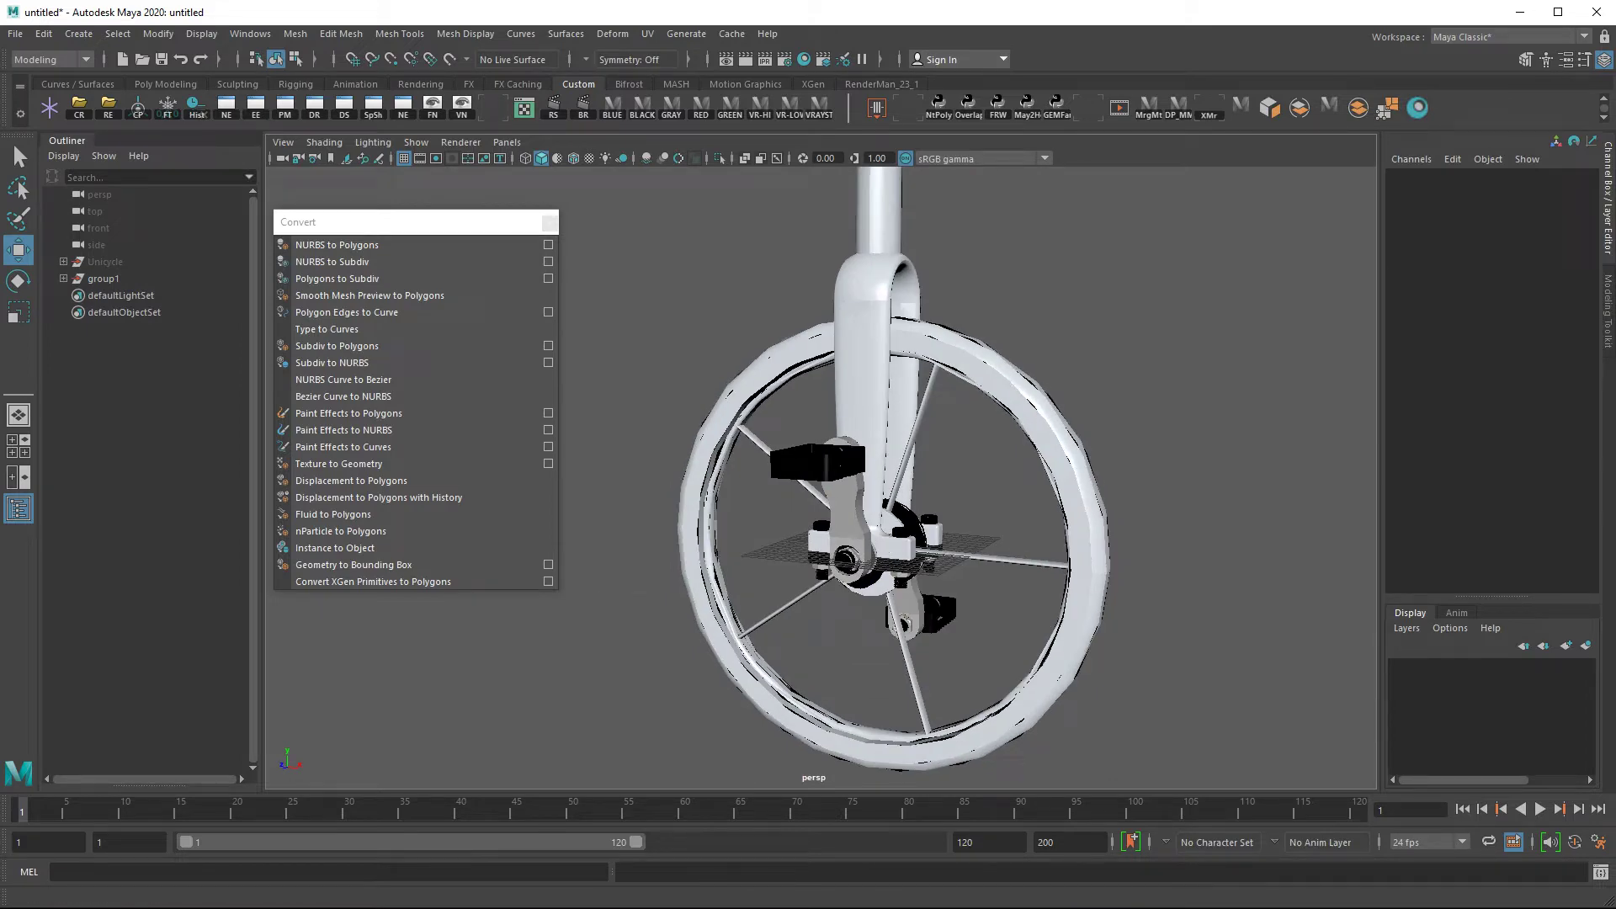
# Delete the converted group1 meshes from the Outliner and minimize Maya to the desktop
pyautogui.hotkey('alt', 'Tab')
pyautogui.moveTo(564, 166); pyautogui.dragTo(620, 181)
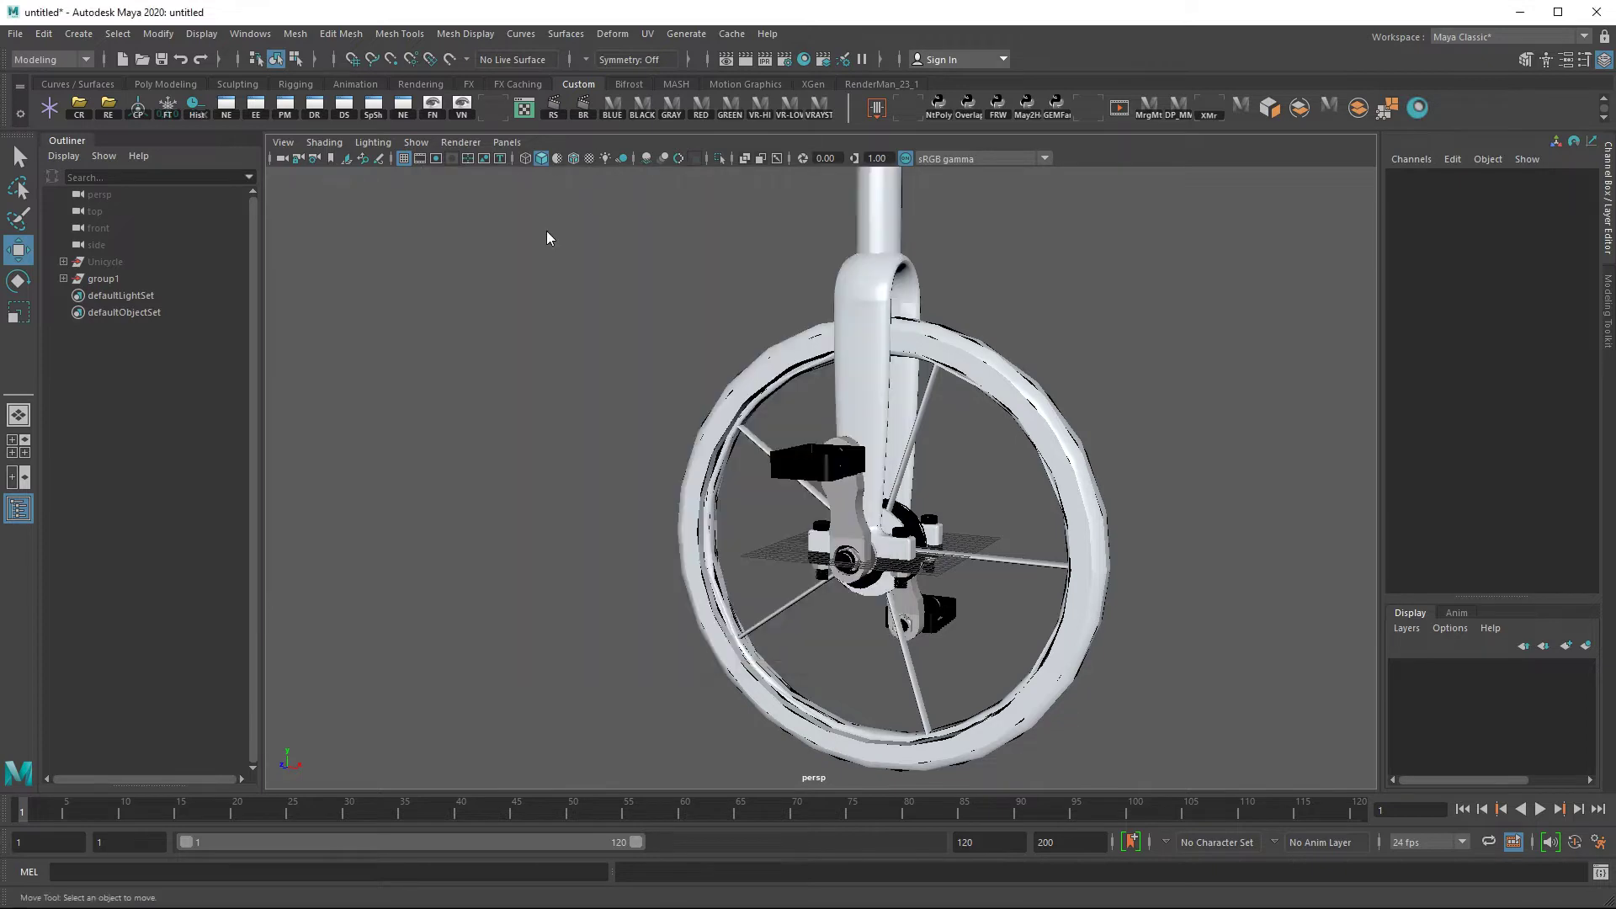
pyautogui.click(125, 264)
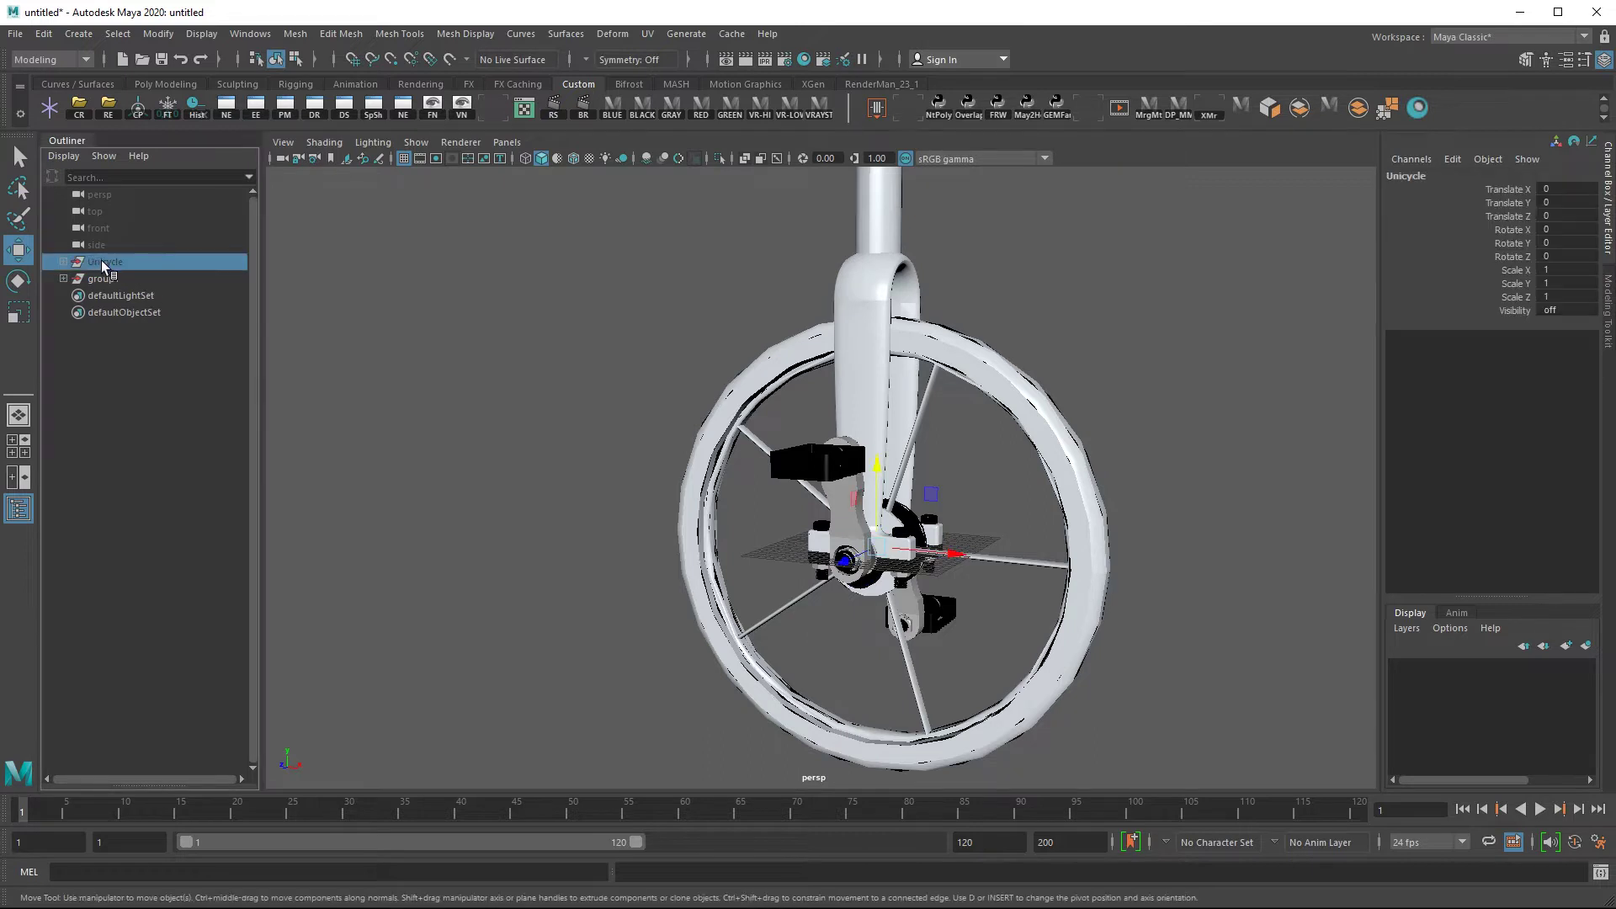
pyautogui.click(107, 280)
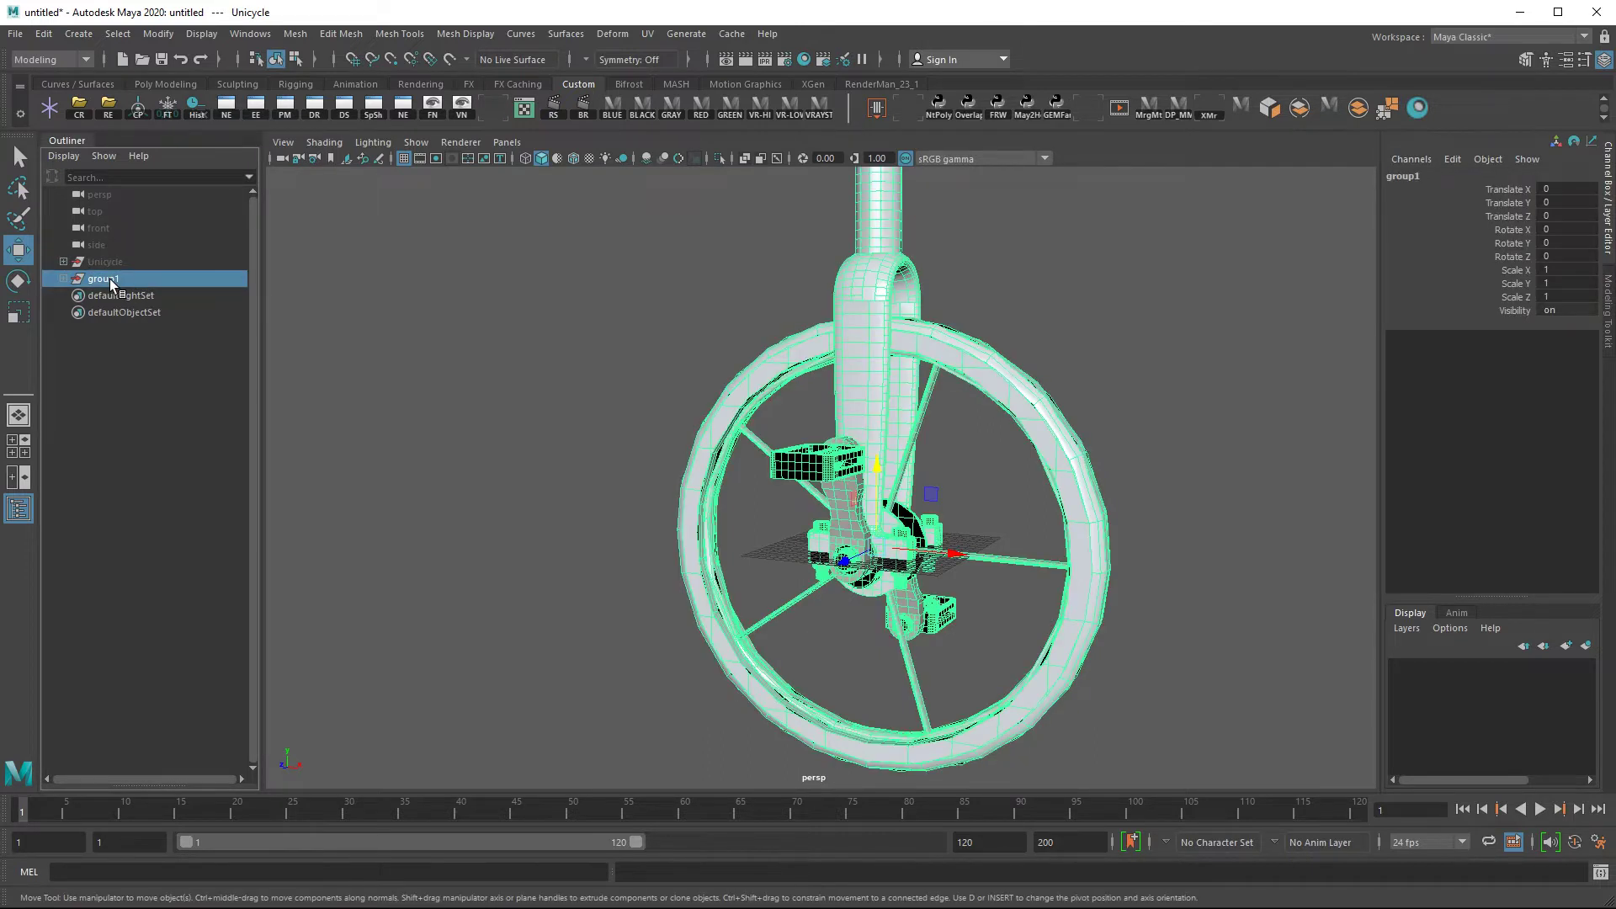
pyautogui.press('Delete')
pyautogui.click(108, 262)
pyautogui.press('Delete')
pyautogui.click(1519, 13)
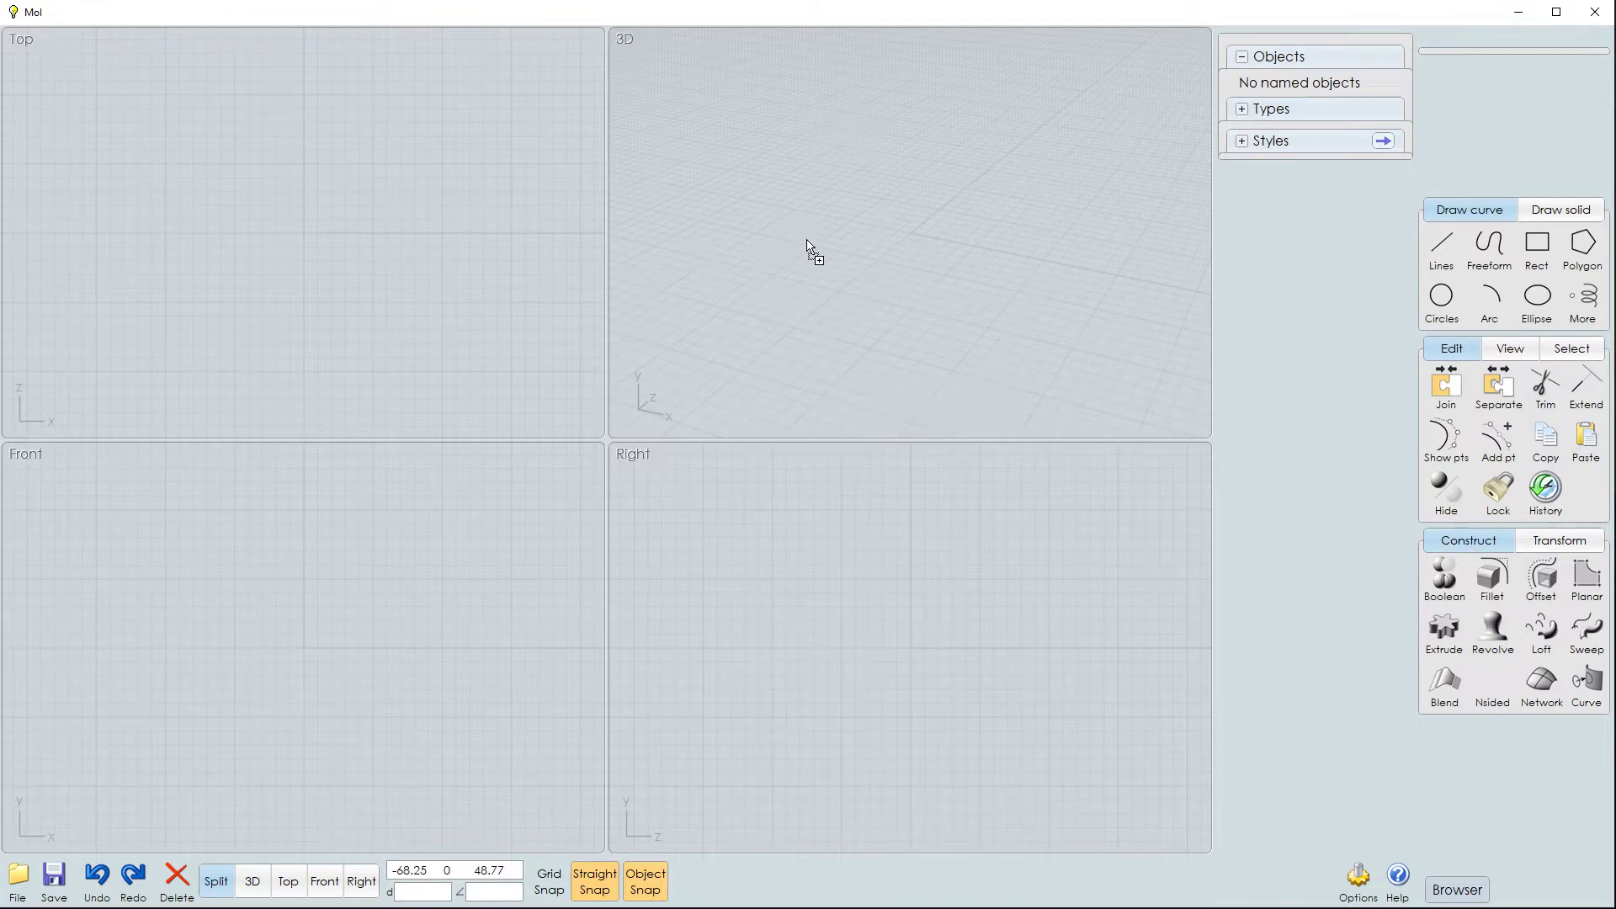
# Load the unicycle file into MoI as product-name, toggle the Objects list and check the wheel rim selection
pyautogui.moveTo(808, 243); pyautogui.dragTo(1088, 232)
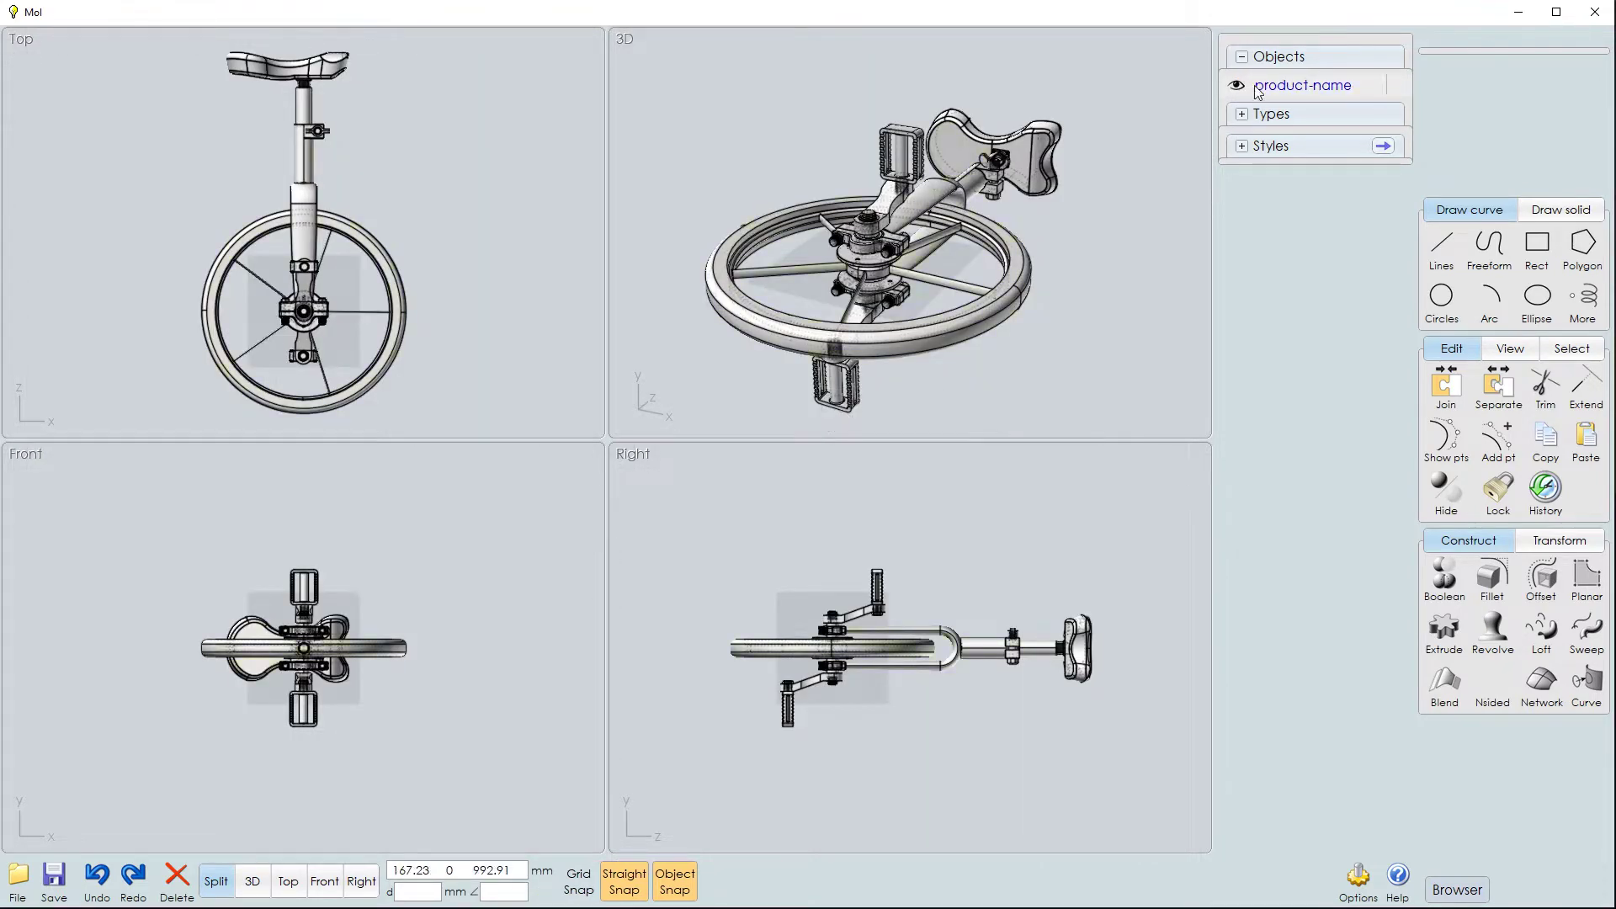
pyautogui.click(1242, 57)
pyautogui.click(1242, 57)
pyautogui.click(962, 283)
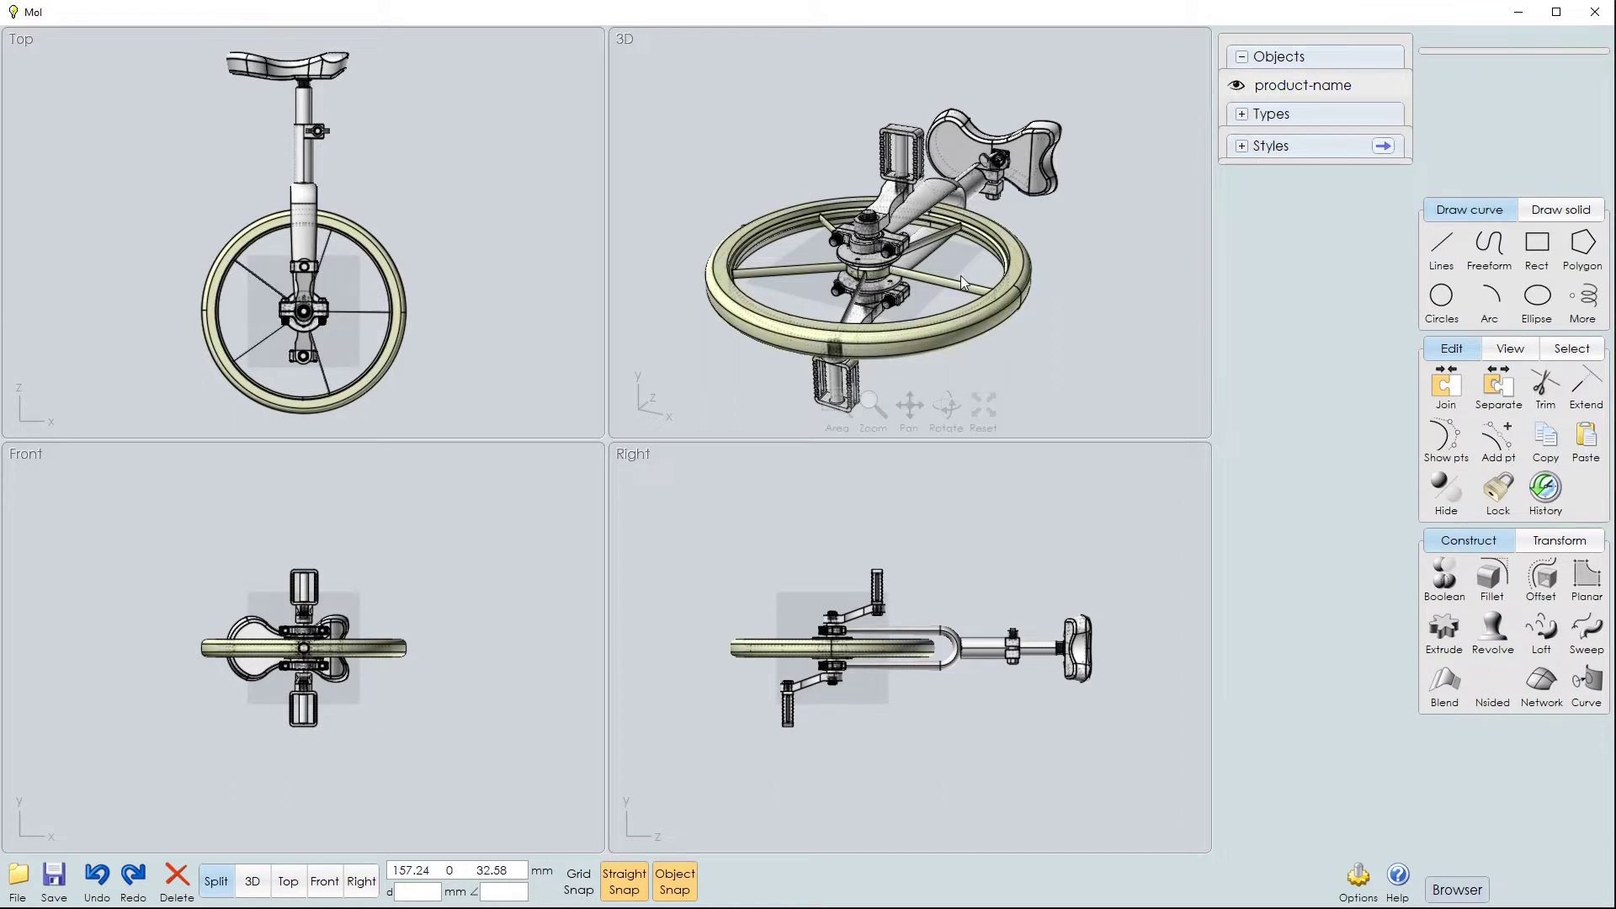
pyautogui.click(1108, 272)
# Save the unicycle as a Wavefront OBJ file named CAD File, reaching the meshing options
pyautogui.click(54, 876)
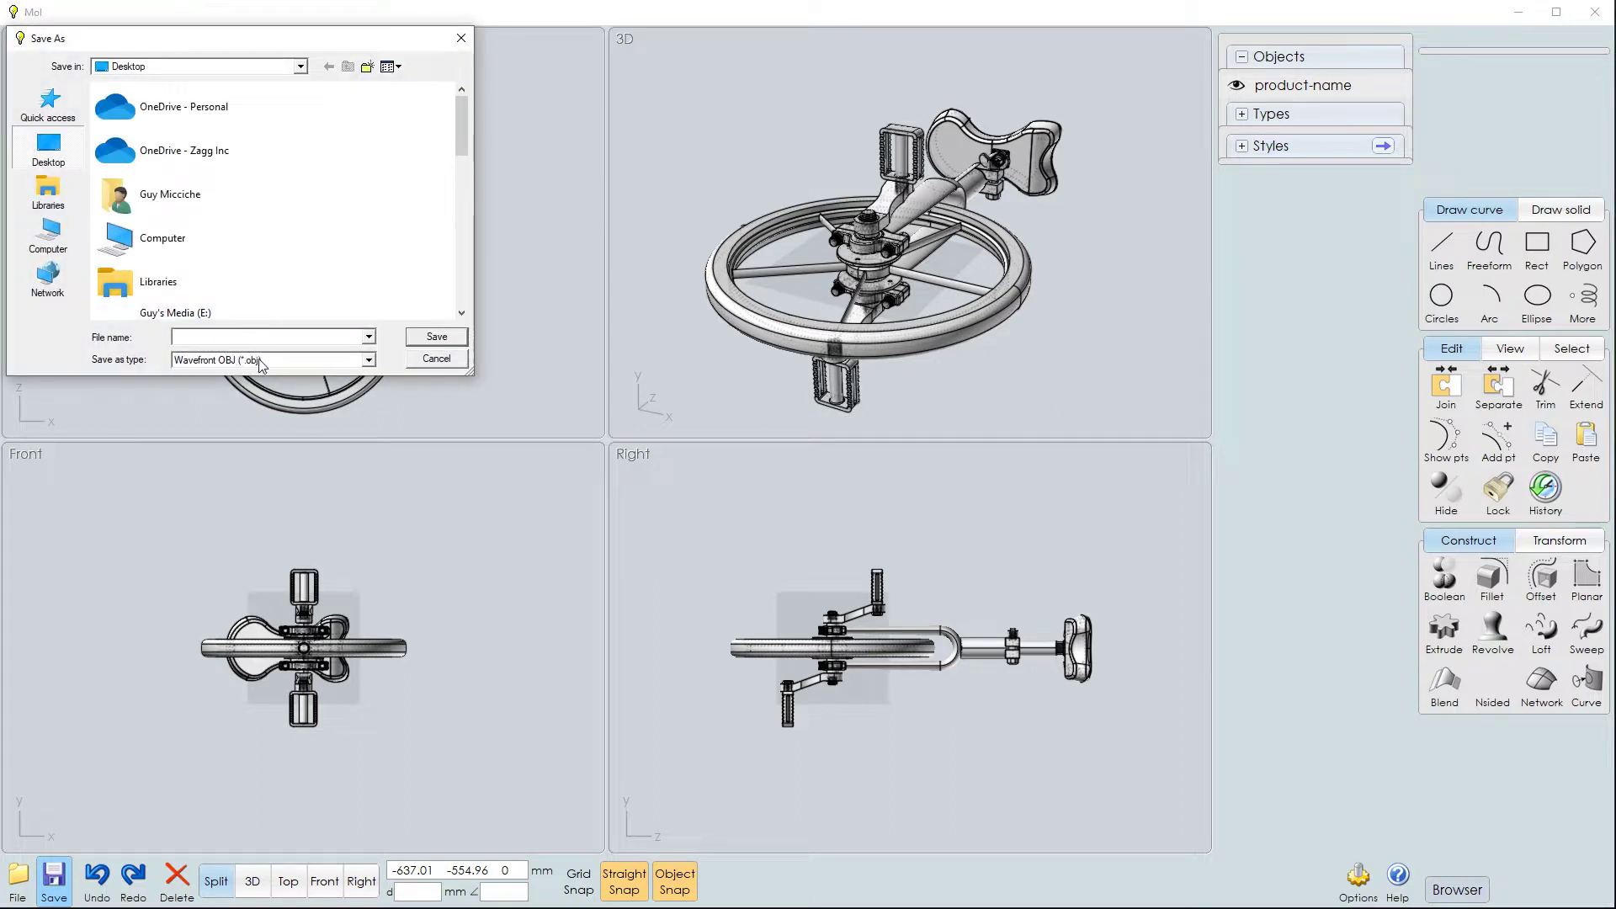
pyautogui.click(261, 361)
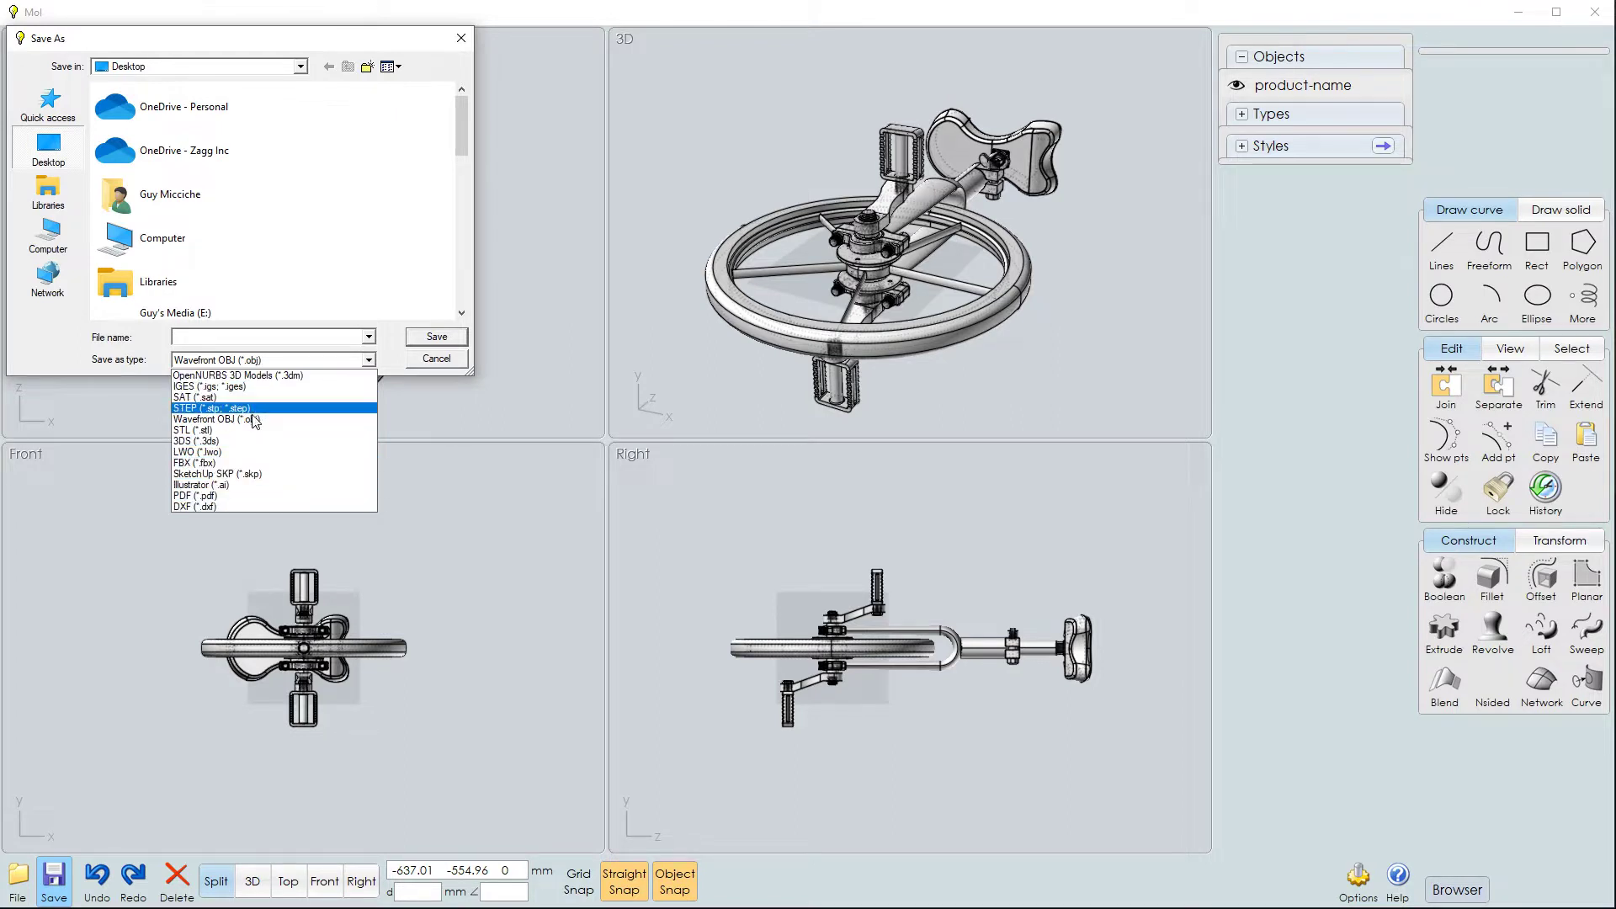
pyautogui.click(241, 419)
pyautogui.click(238, 338)
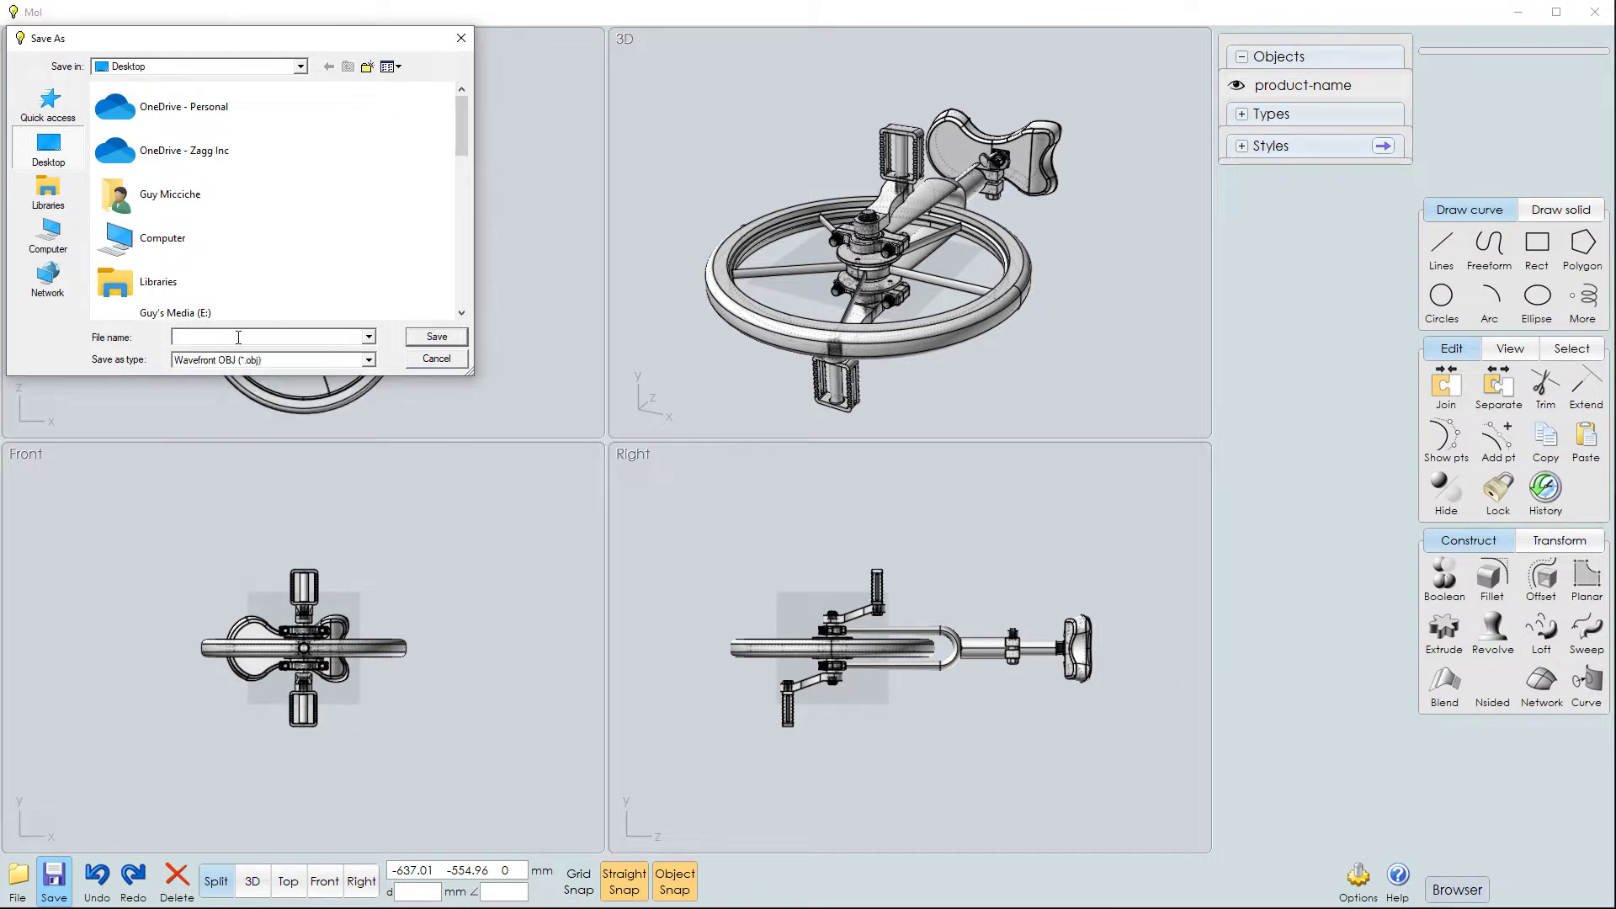
pyautogui.write('CA')
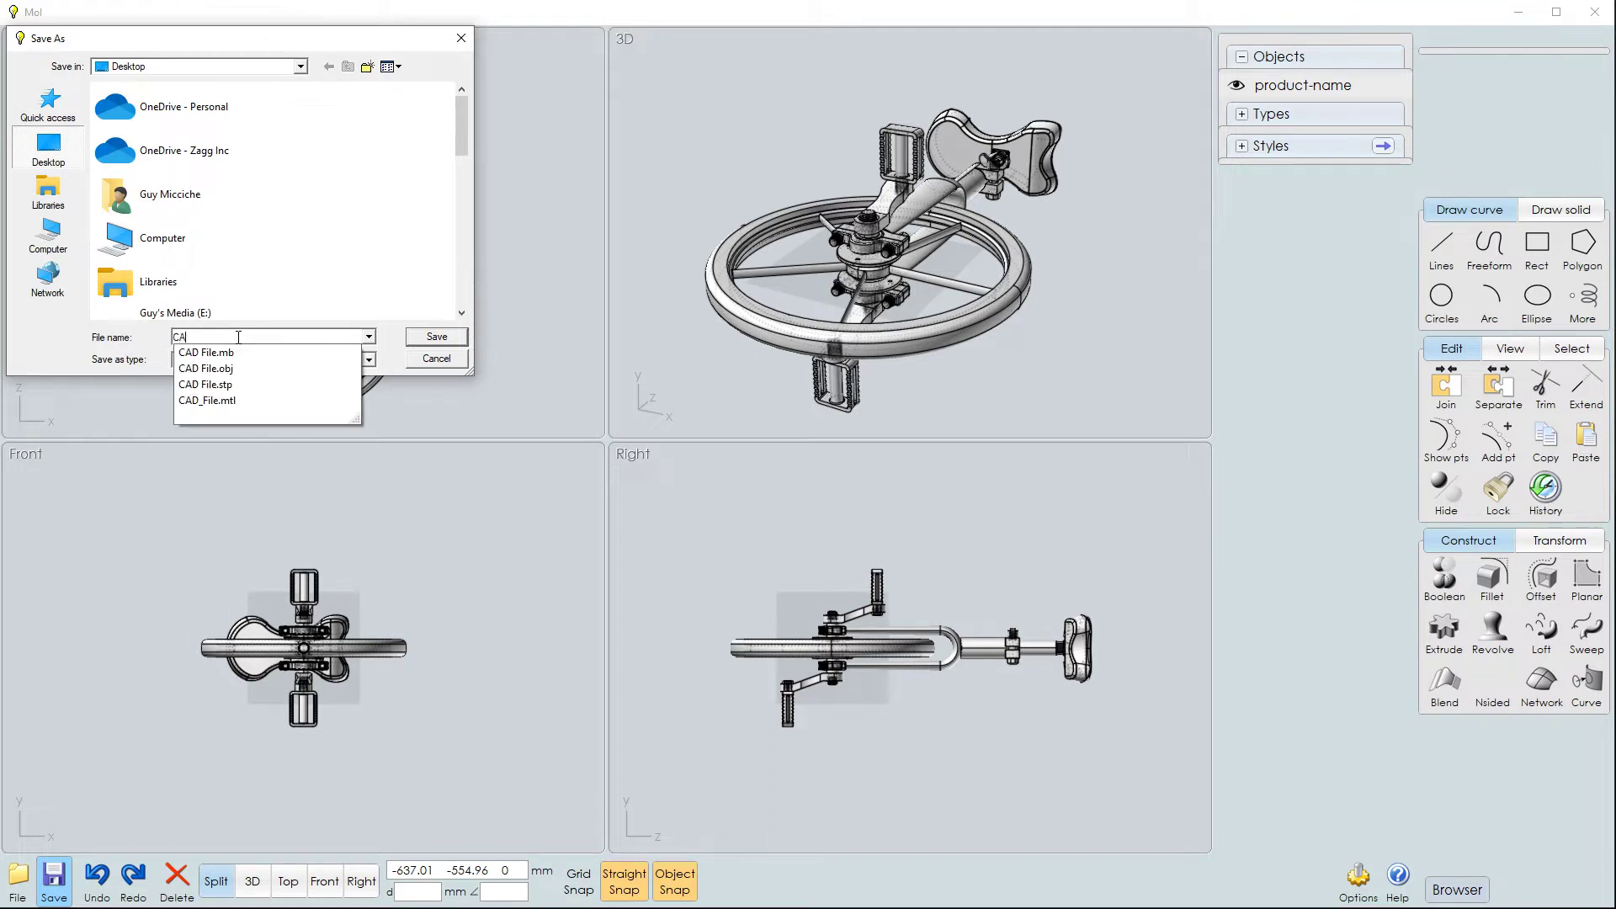
pyautogui.write('D Fo;e')
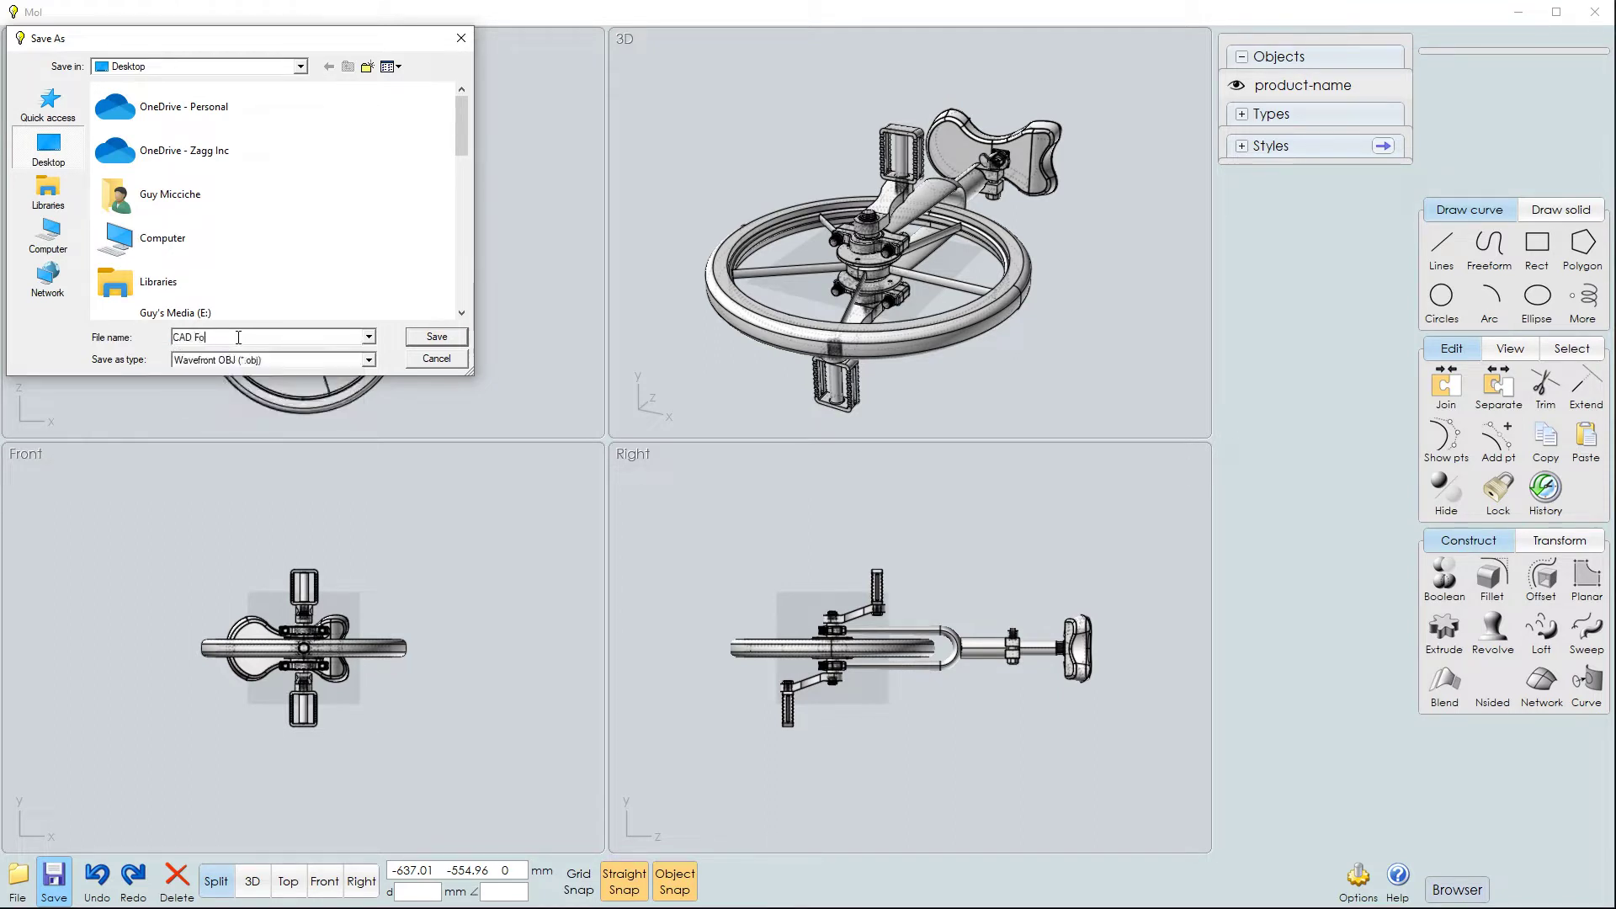
pyautogui.press('BackSpace')
pyautogui.press('Return')
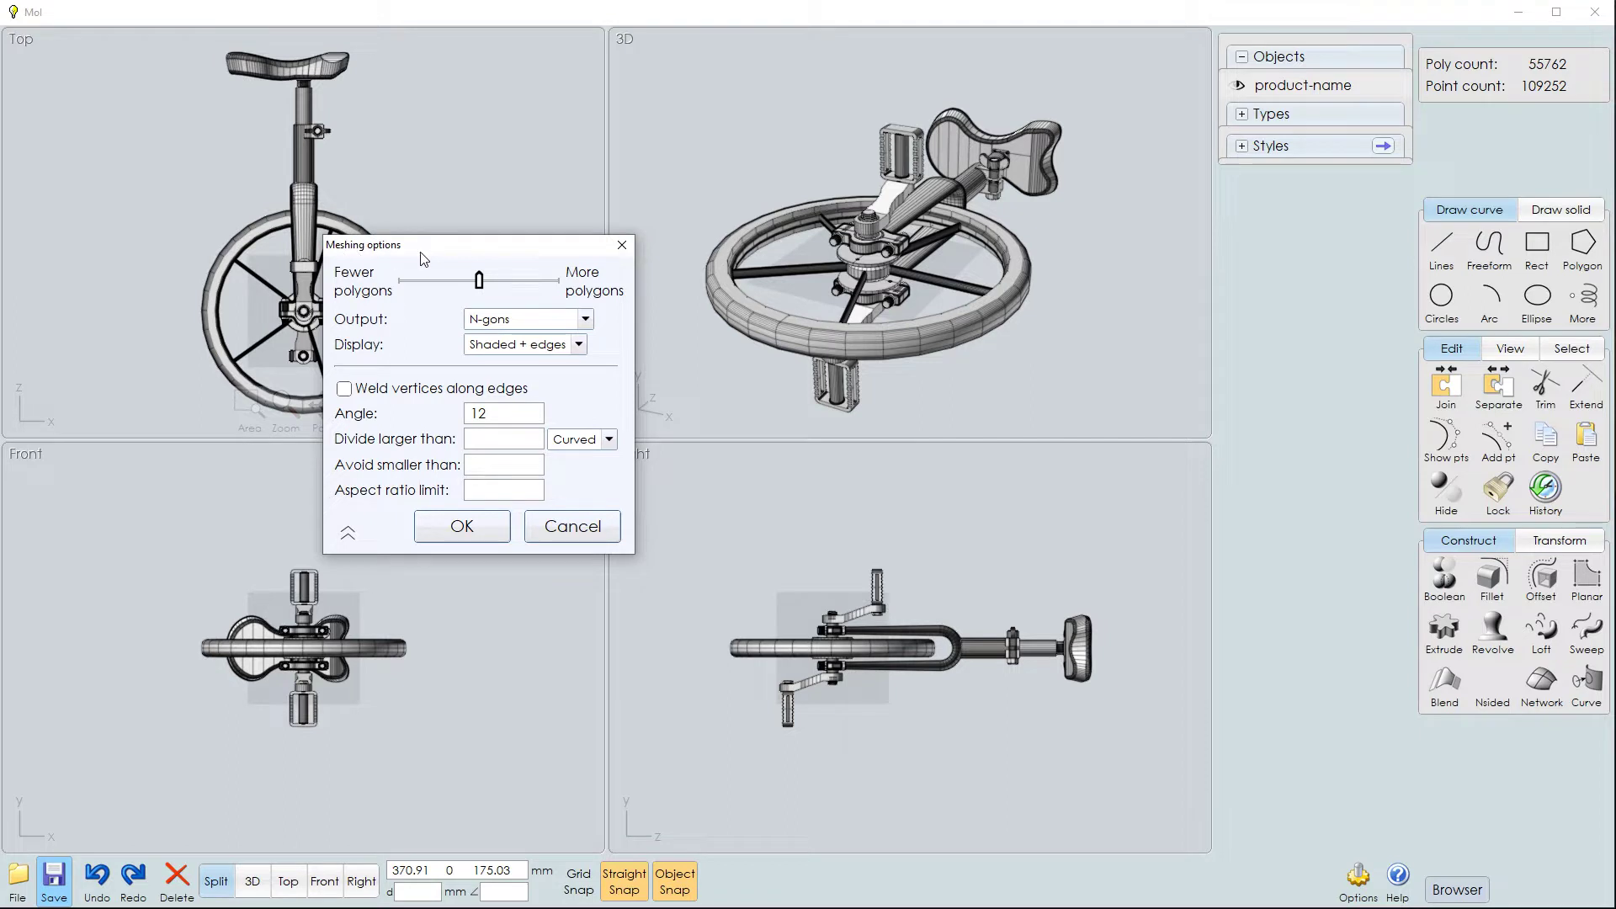
# Adjust the Meshing options polygon slider to a mid density with the dialog moved beside the model
pyautogui.moveTo(424, 249)
pyautogui.mouseDown()
pyautogui.moveTo(426, 129)
pyautogui.moveTo(473, 163)
pyautogui.moveTo(410, 161)
pyautogui.mouseUp()
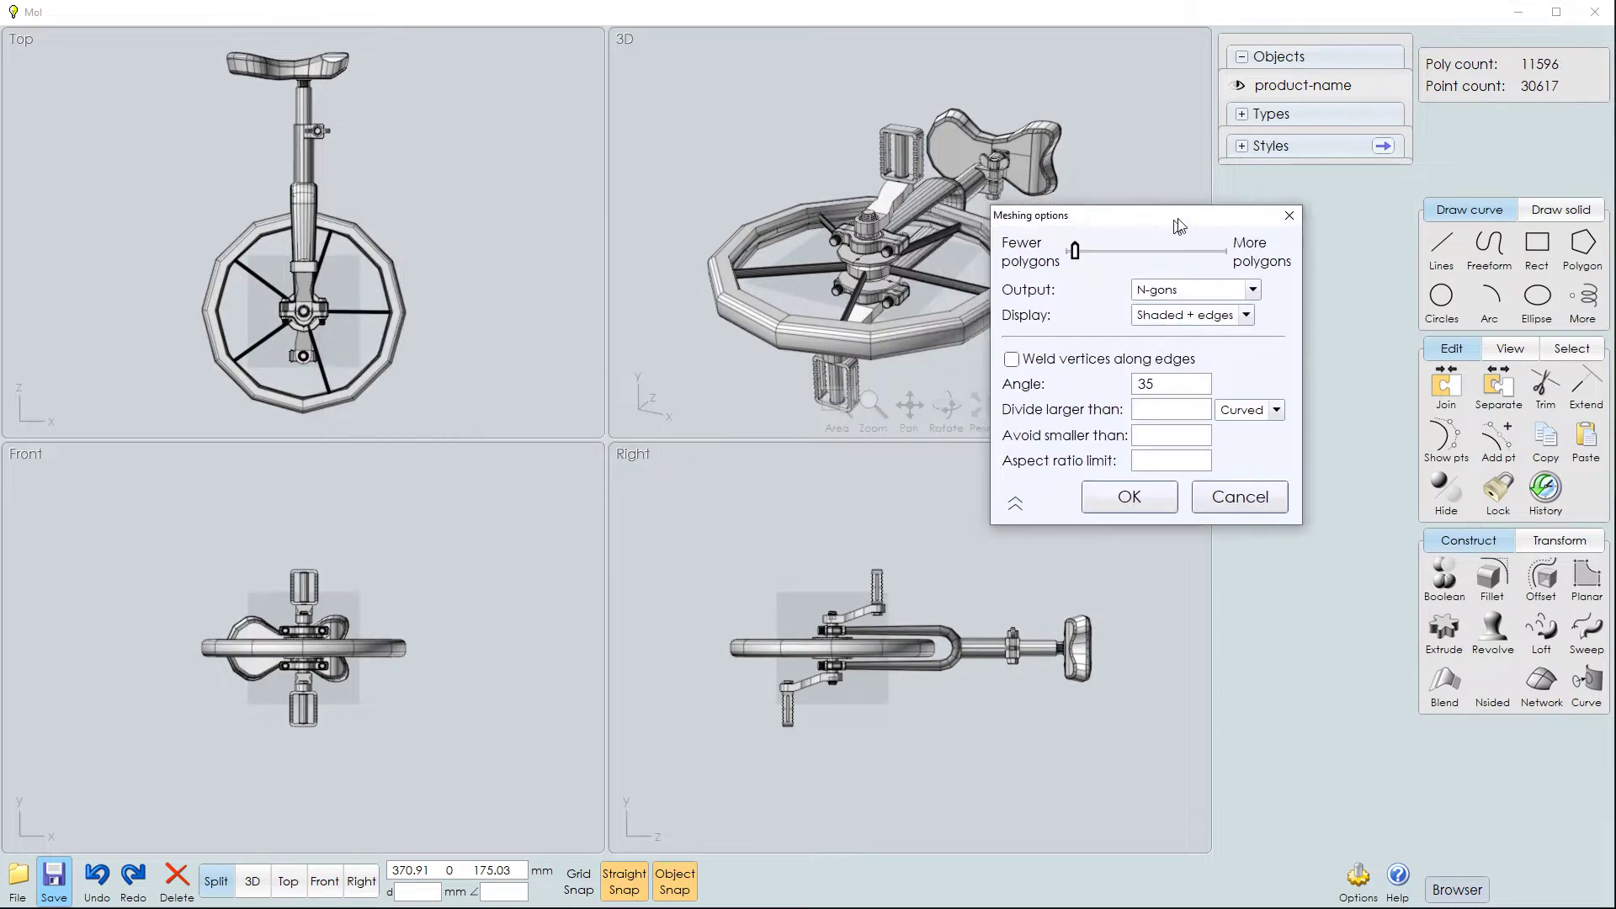
pyautogui.moveTo(513, 131); pyautogui.dragTo(1274, 193)
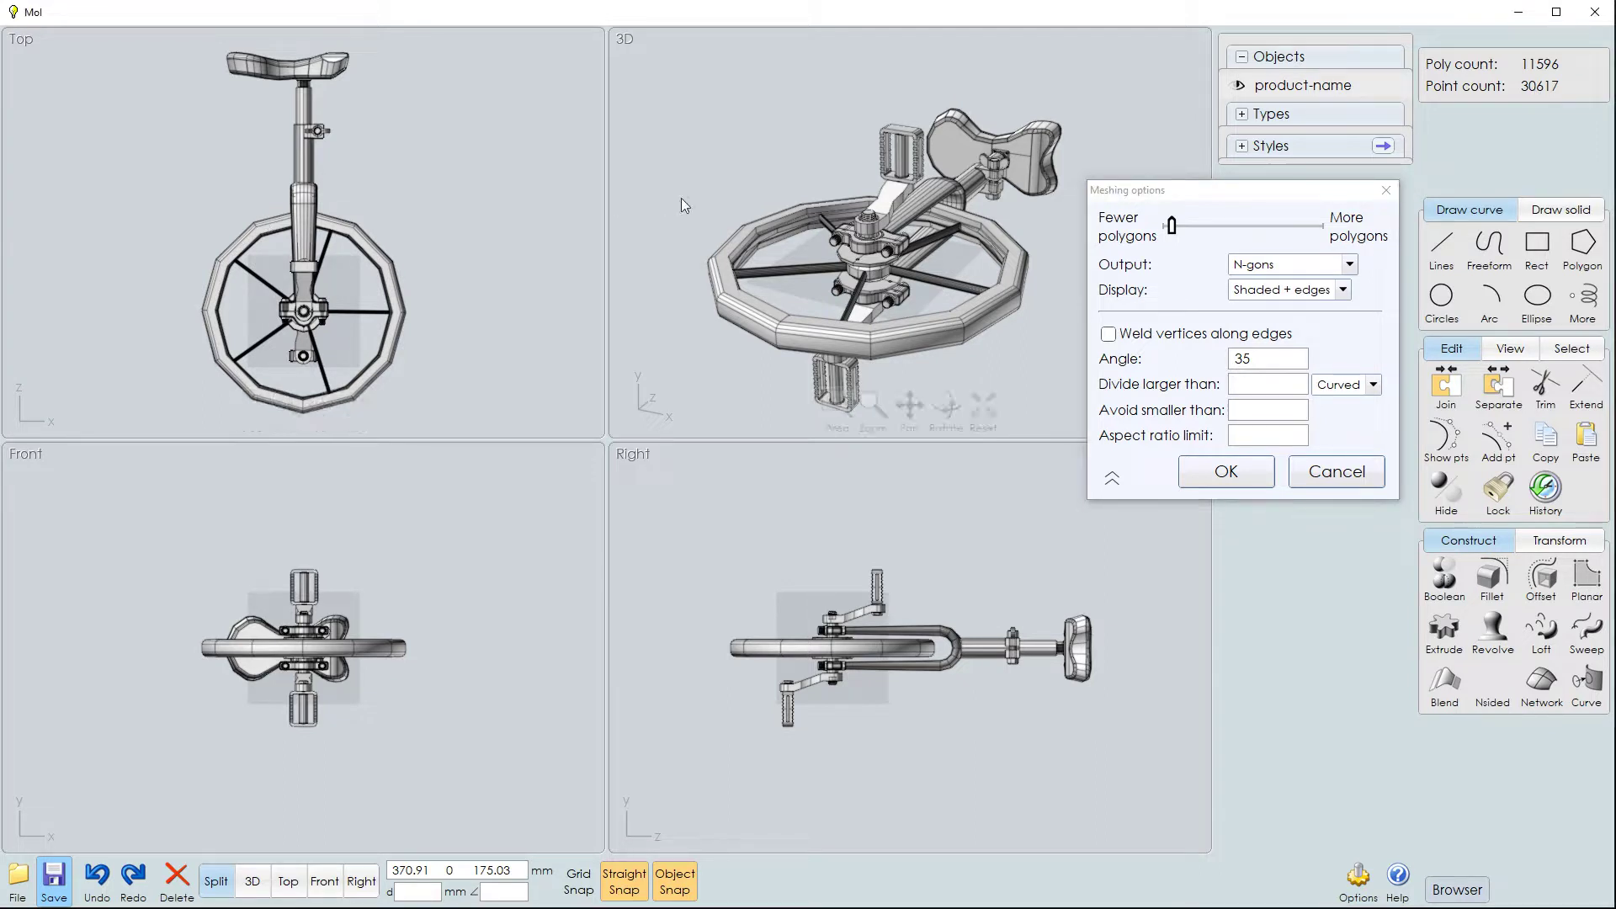
pyautogui.moveTo(1170, 226); pyautogui.dragTo(1264, 229)
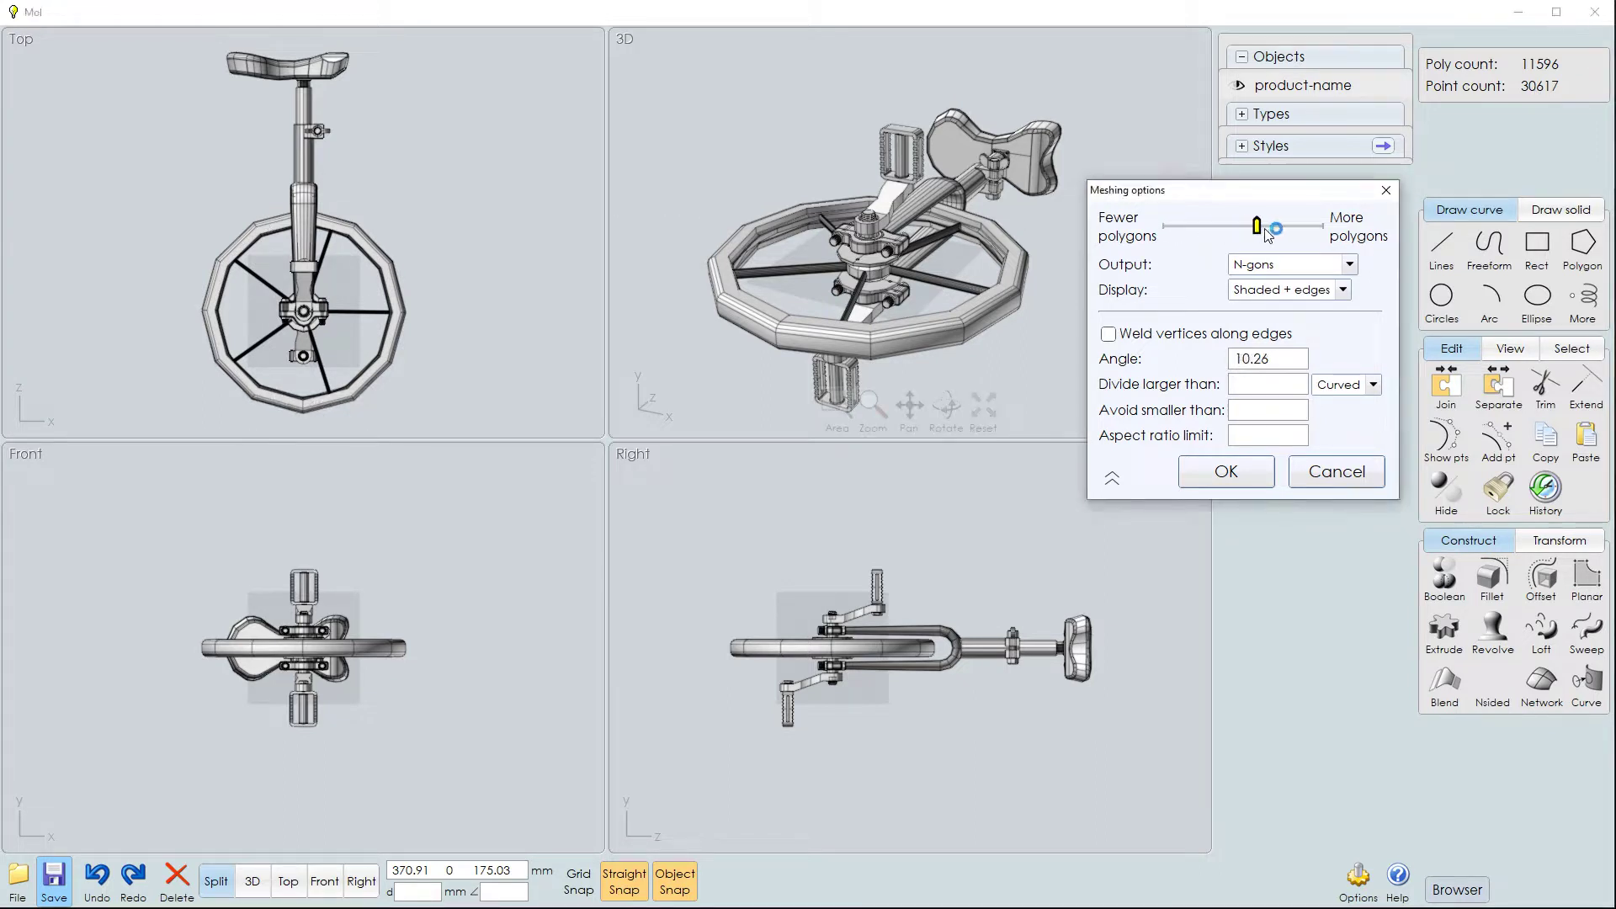
# Try Angle values 4 and 3, settle on 5 and finish the OBJ export at about 235,368 polygons
pyautogui.click(1263, 359)
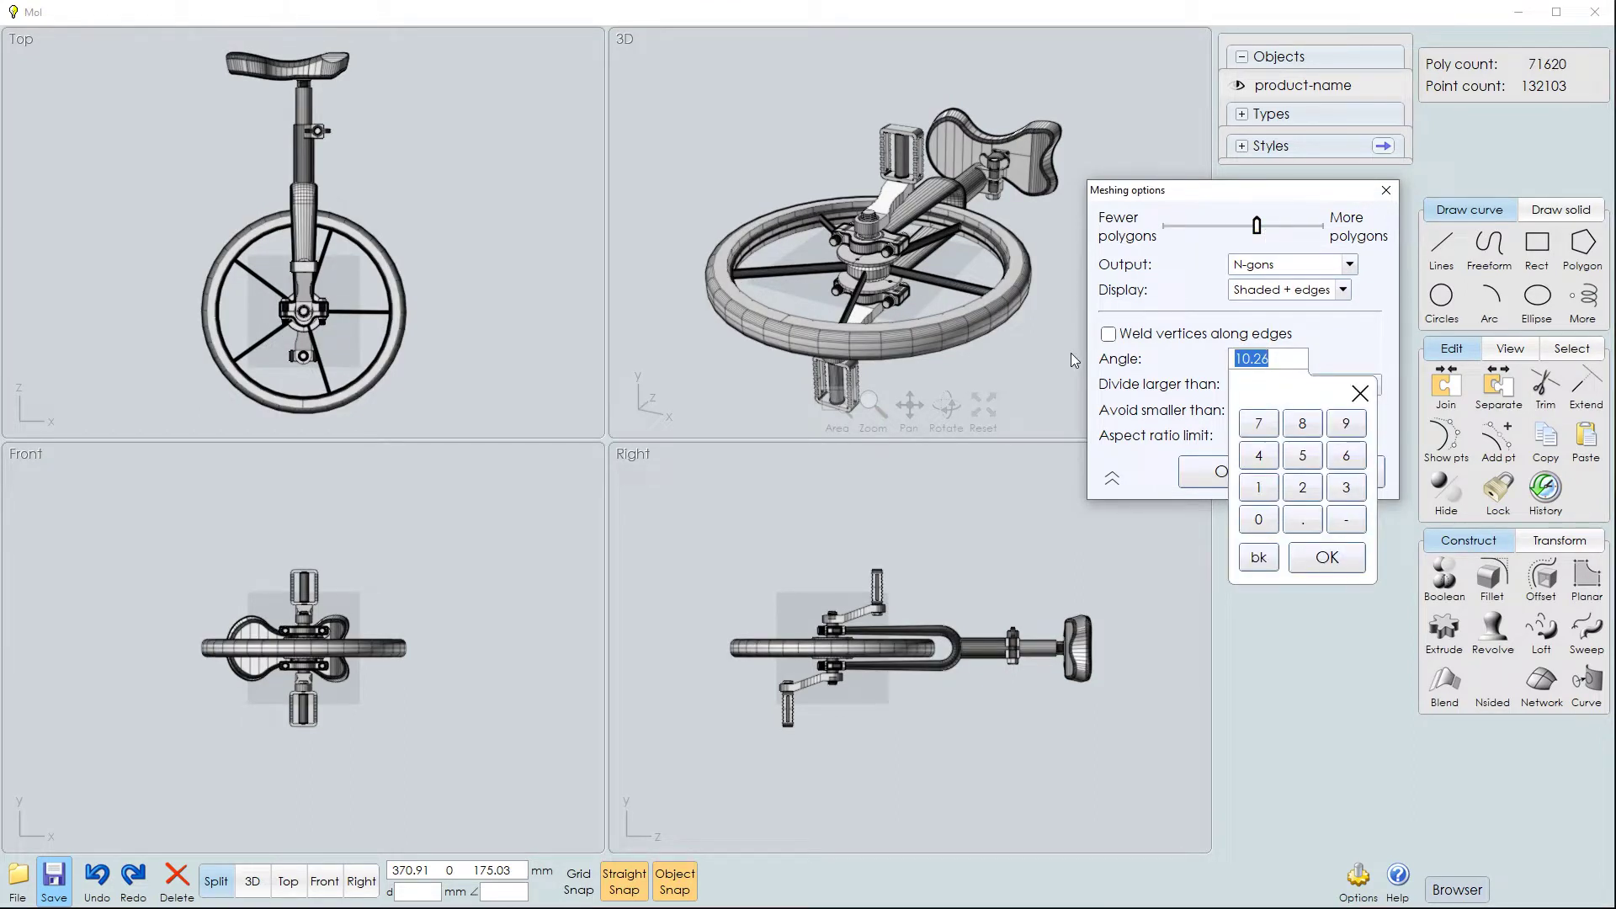
pyautogui.write('4')
pyautogui.click(1330, 559)
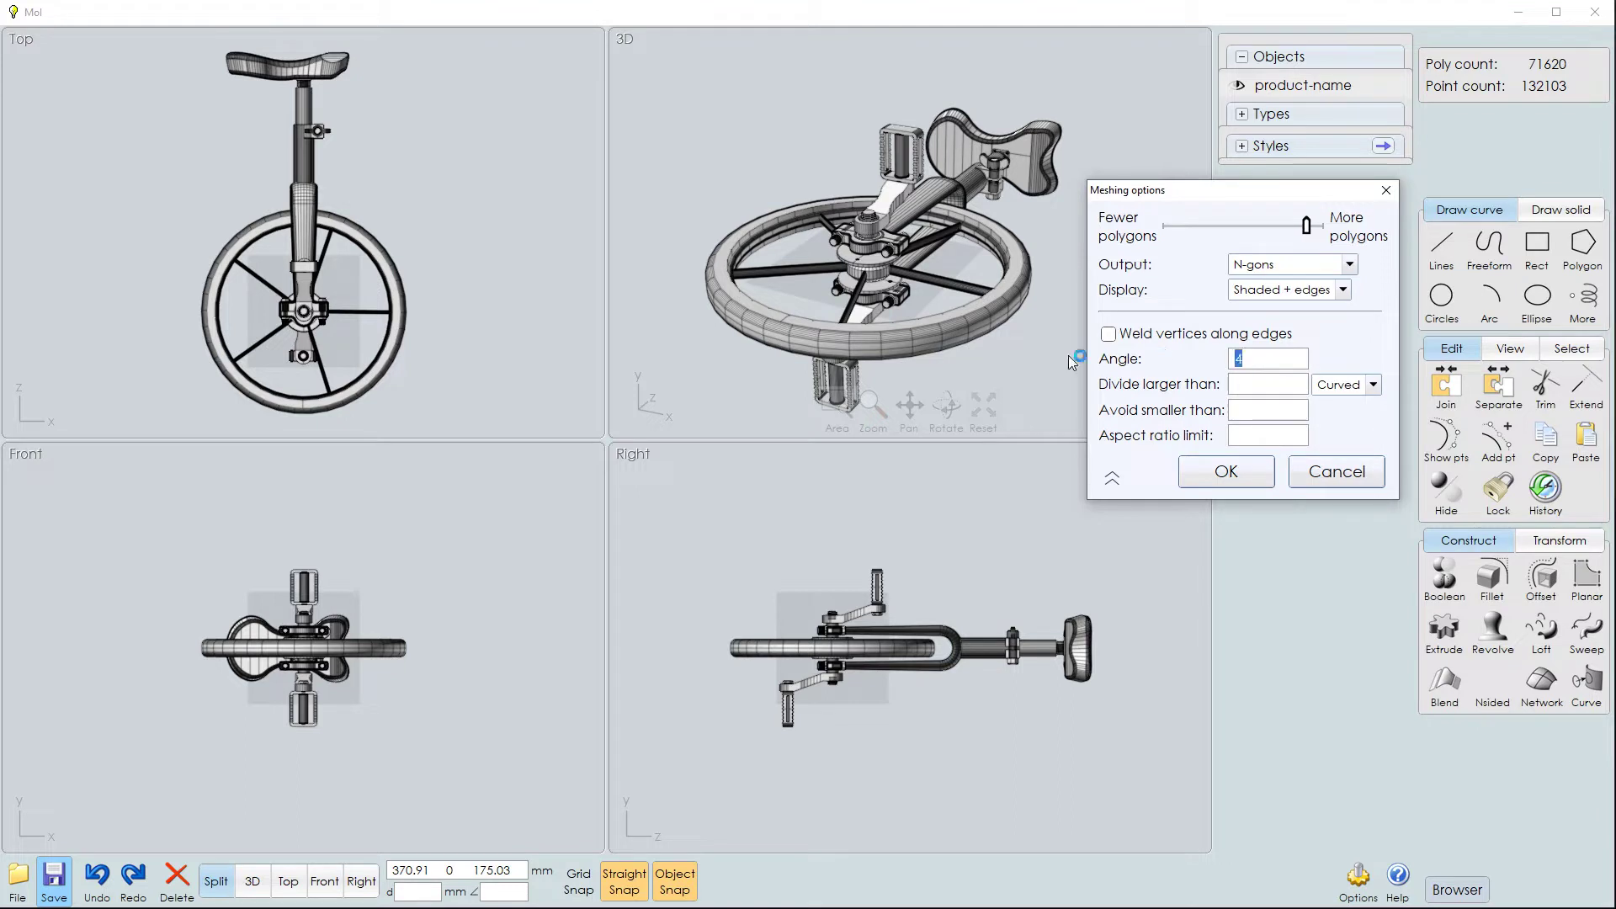
pyautogui.click(1259, 361)
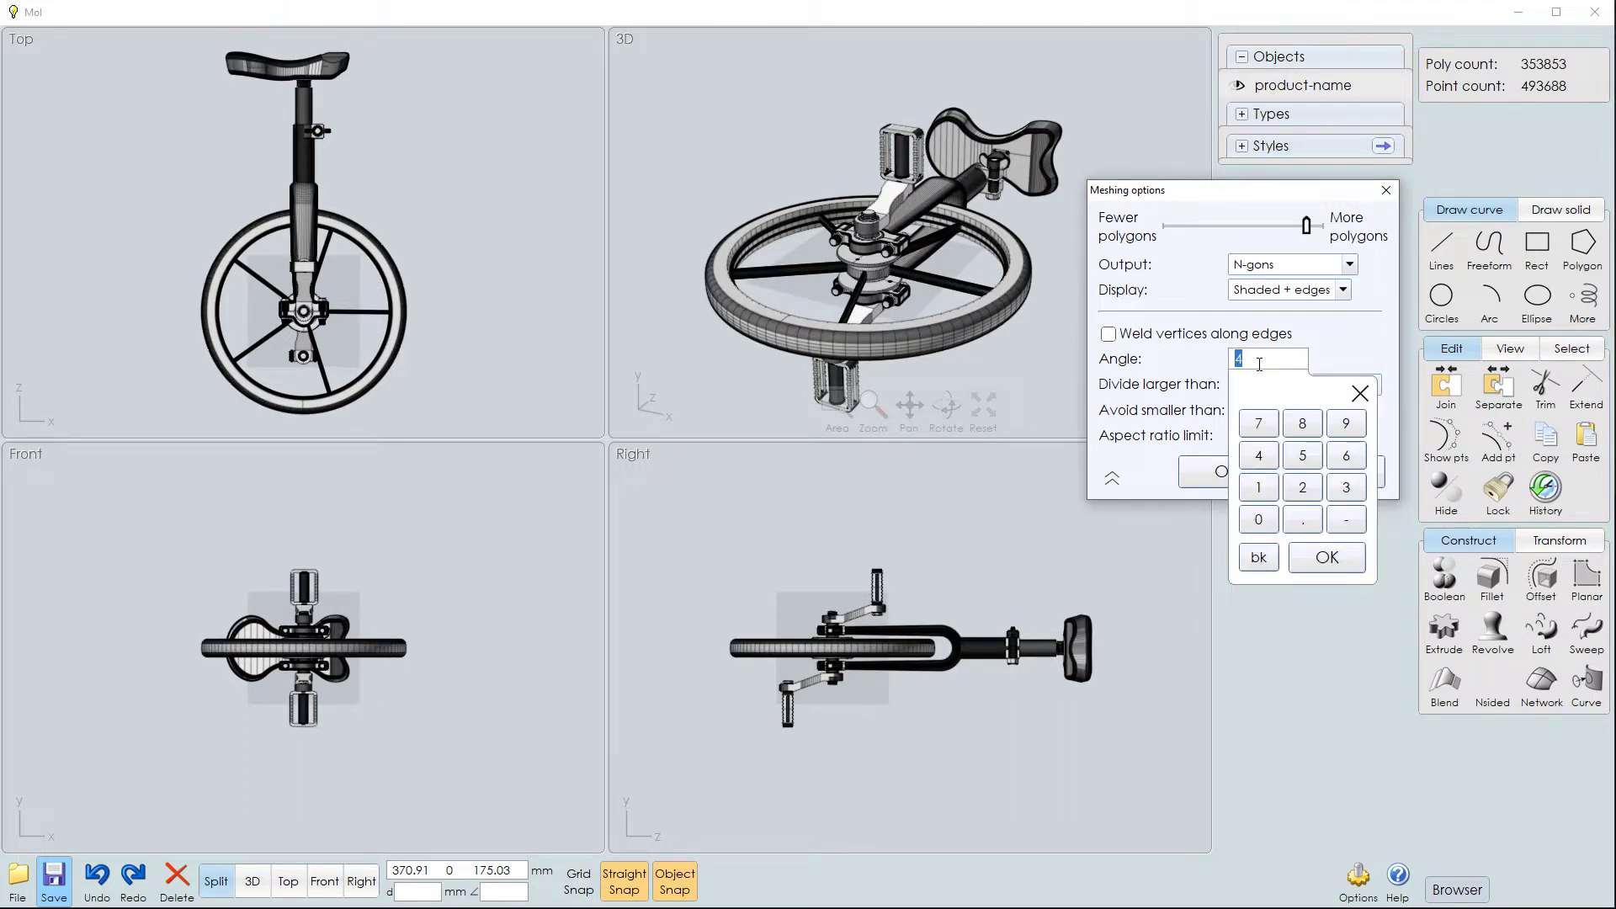
pyautogui.write('3')
pyautogui.click(1330, 557)
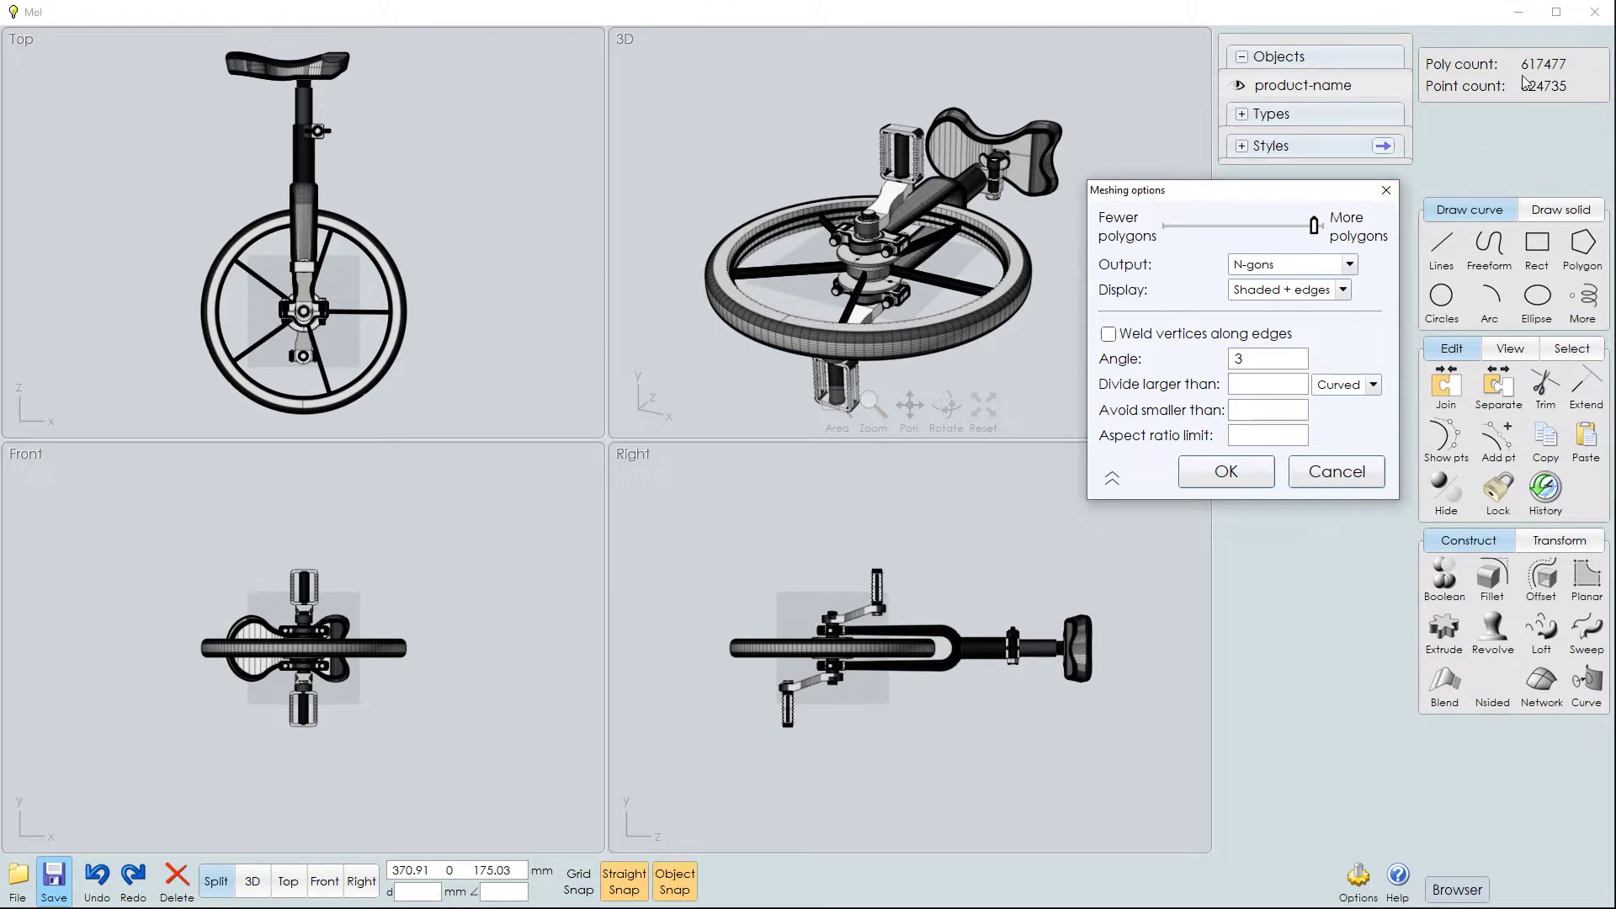
pyautogui.click(1264, 365)
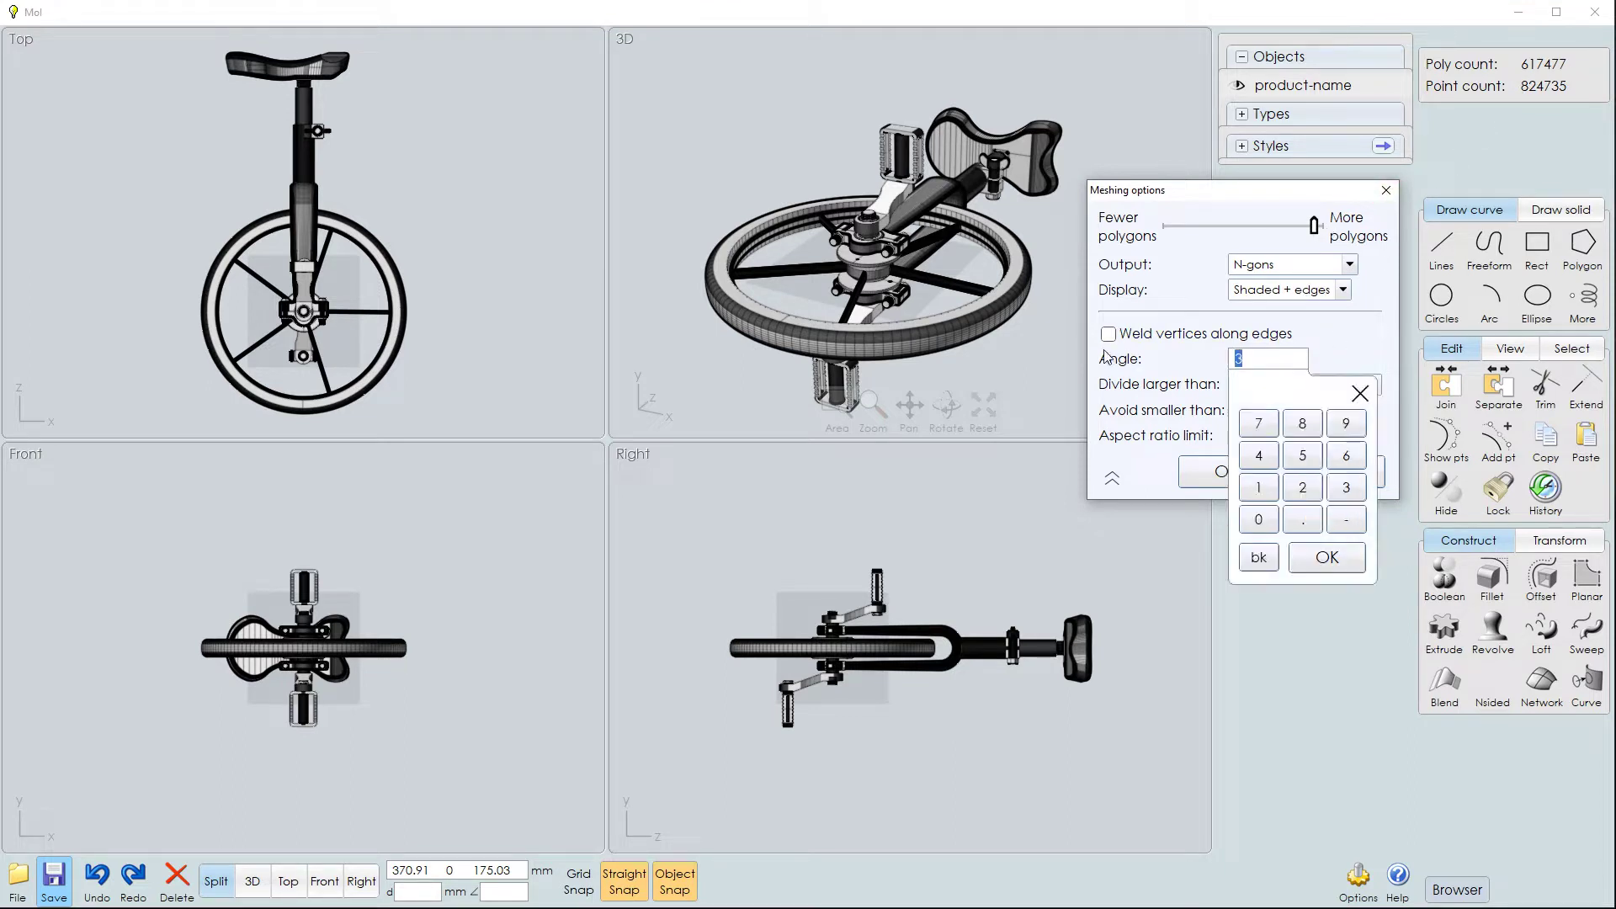
pyautogui.write('4')
pyautogui.press('Return')
pyautogui.click(1227, 469)
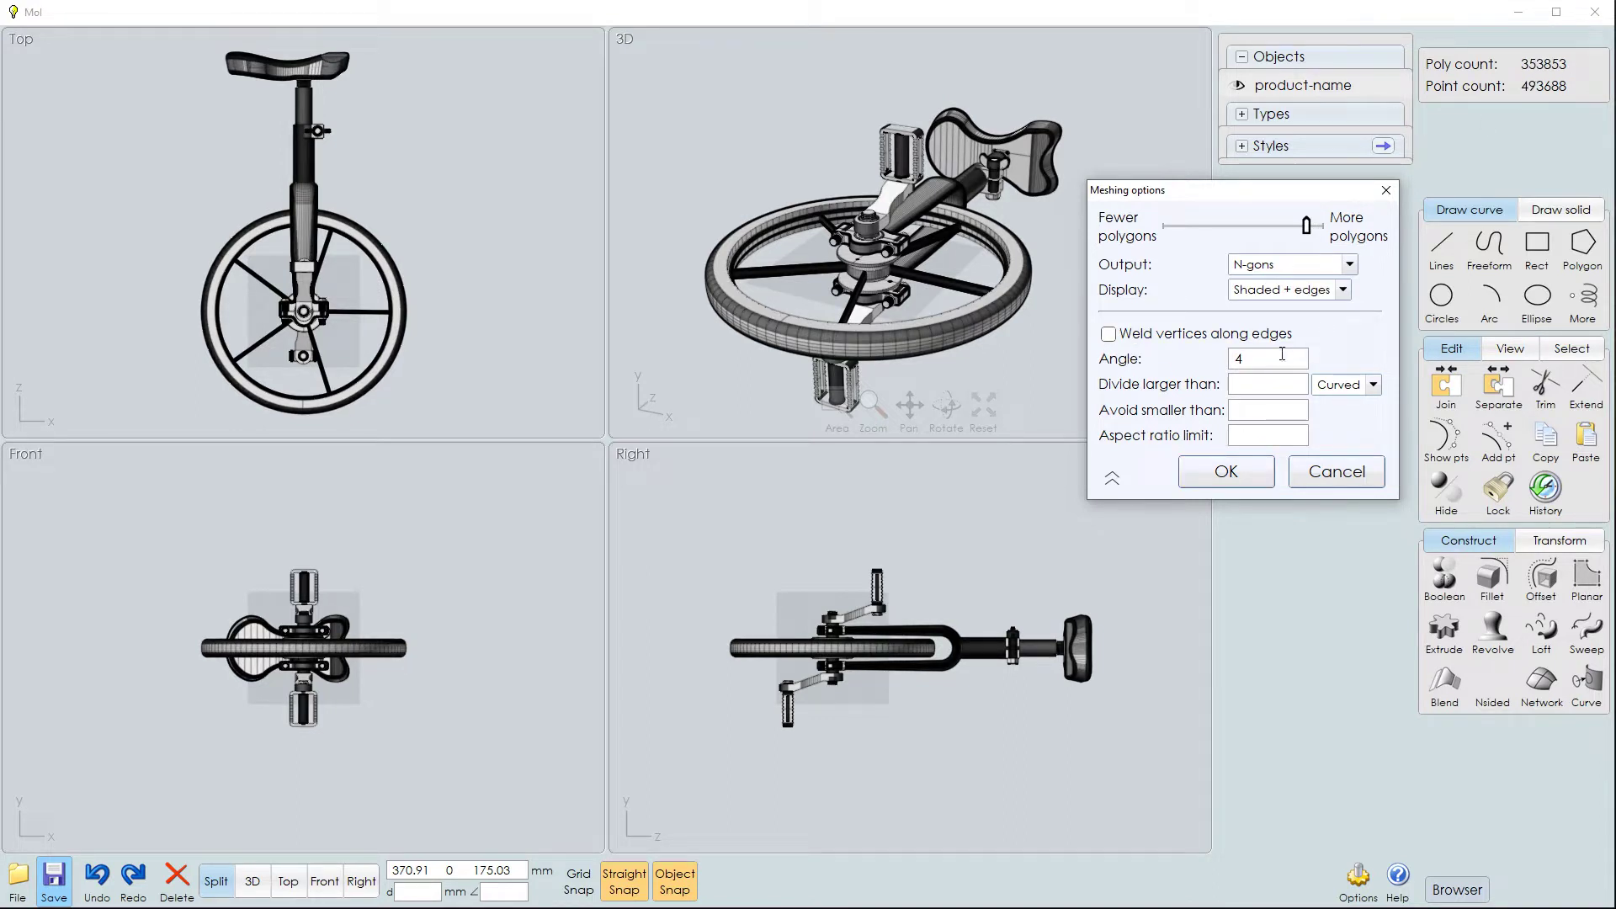
pyautogui.click(1256, 360)
pyautogui.write('5')
pyautogui.press('Return')
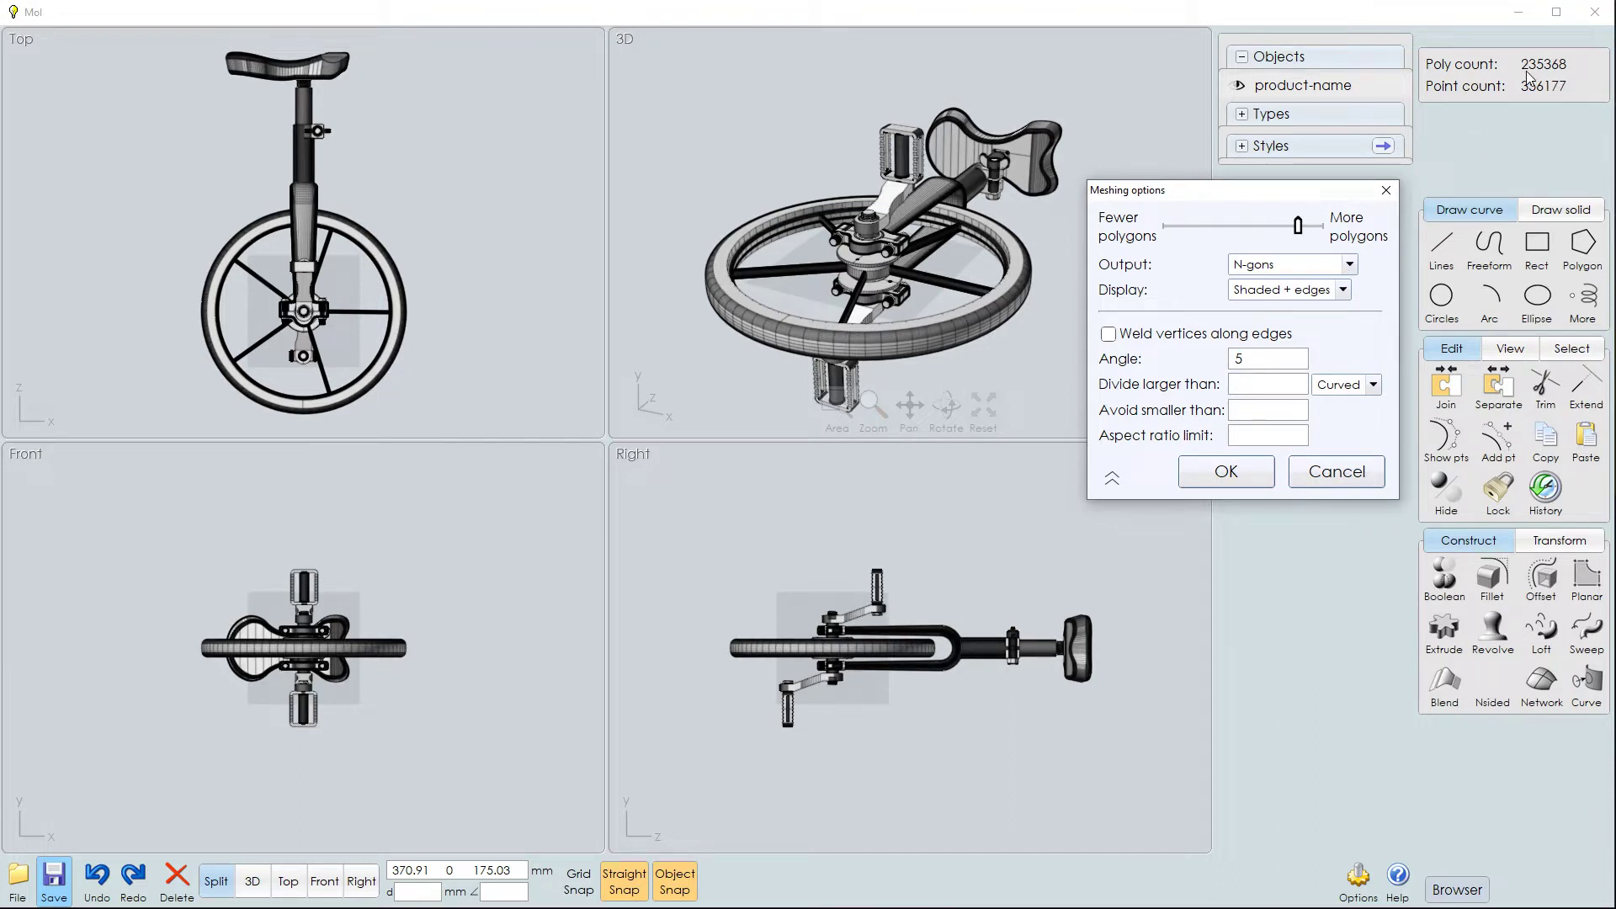
pyautogui.click(1225, 472)
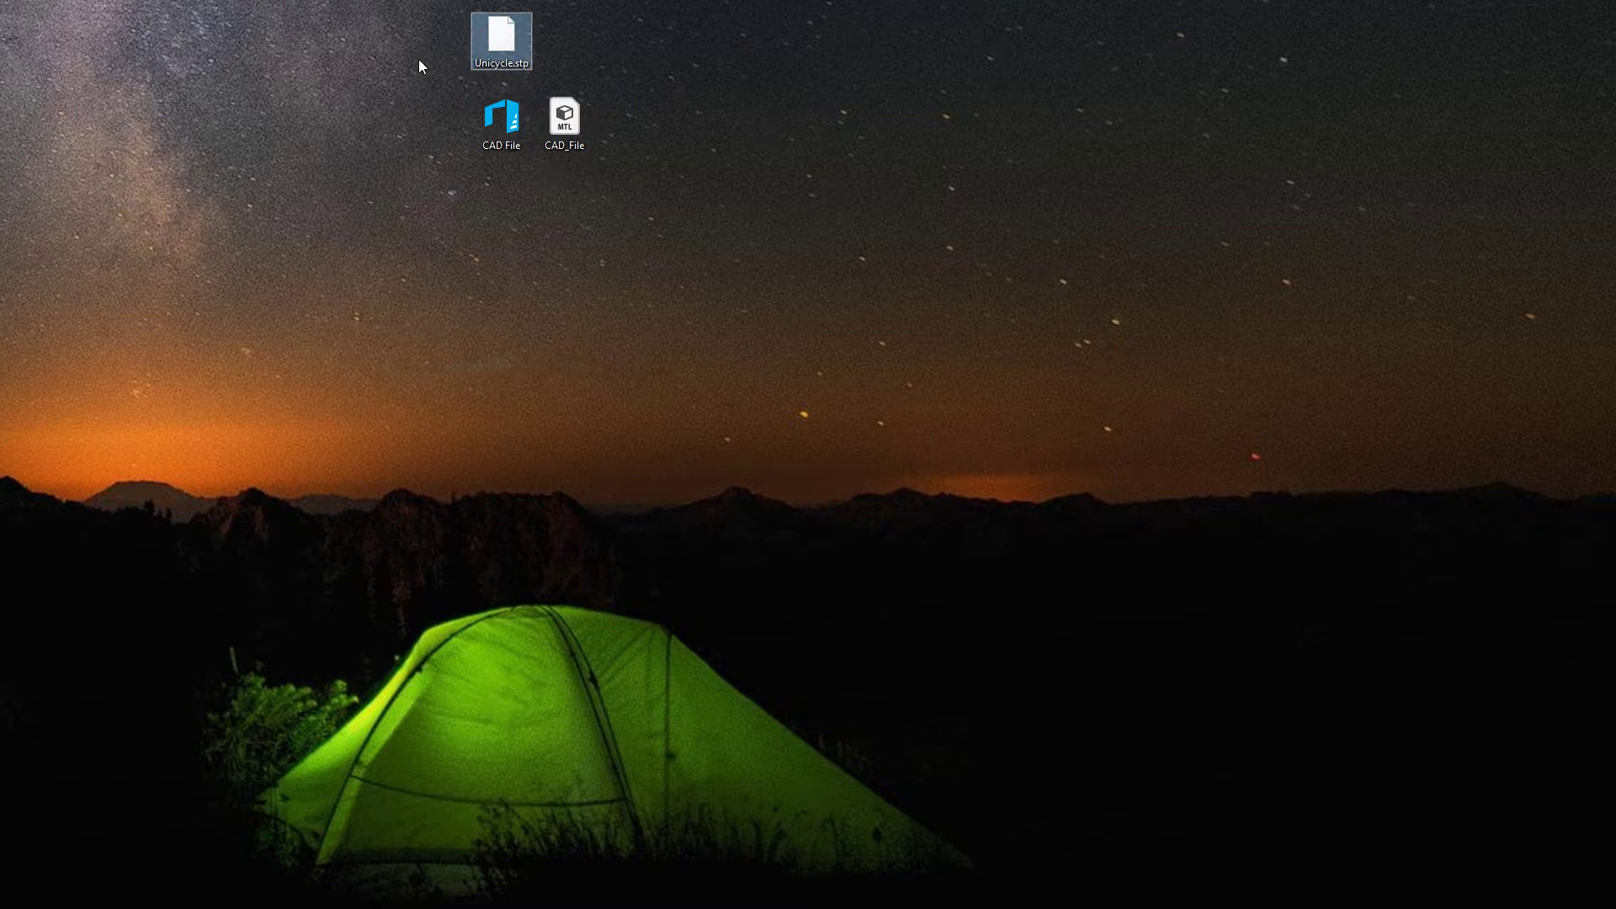
# Marquee-select the CAD File and CAD_File export files on the desktop
pyautogui.moveTo(418, 59); pyautogui.dragTo(605, 157)
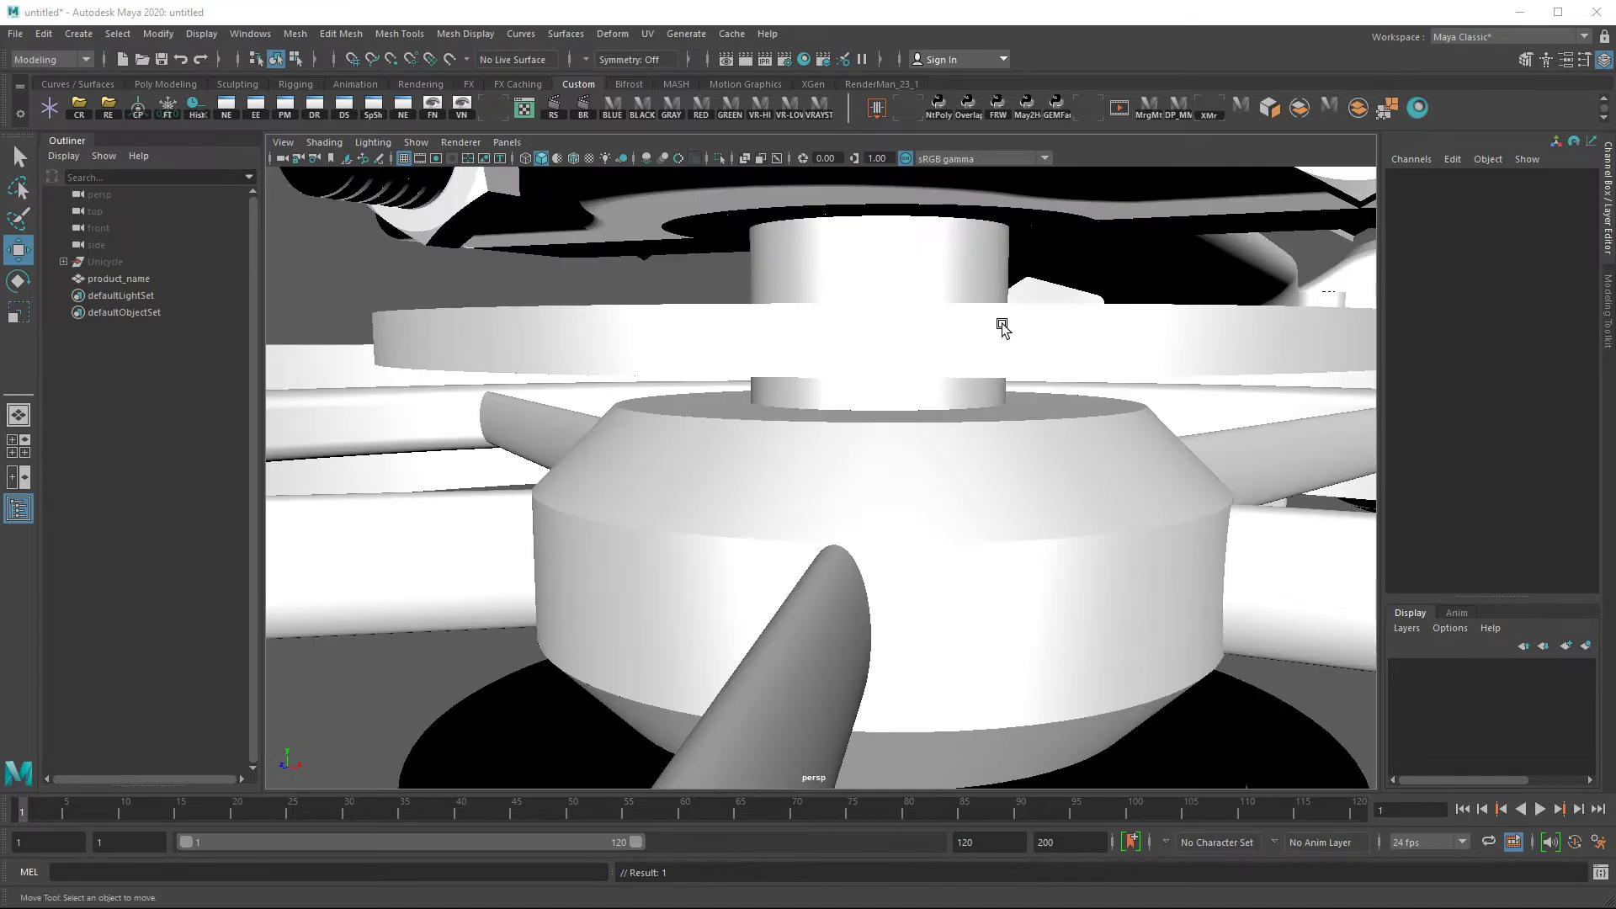
# Frame the imported unicycle and view the MEL script behind the custom grouping shelf button
pyautogui.press('f')
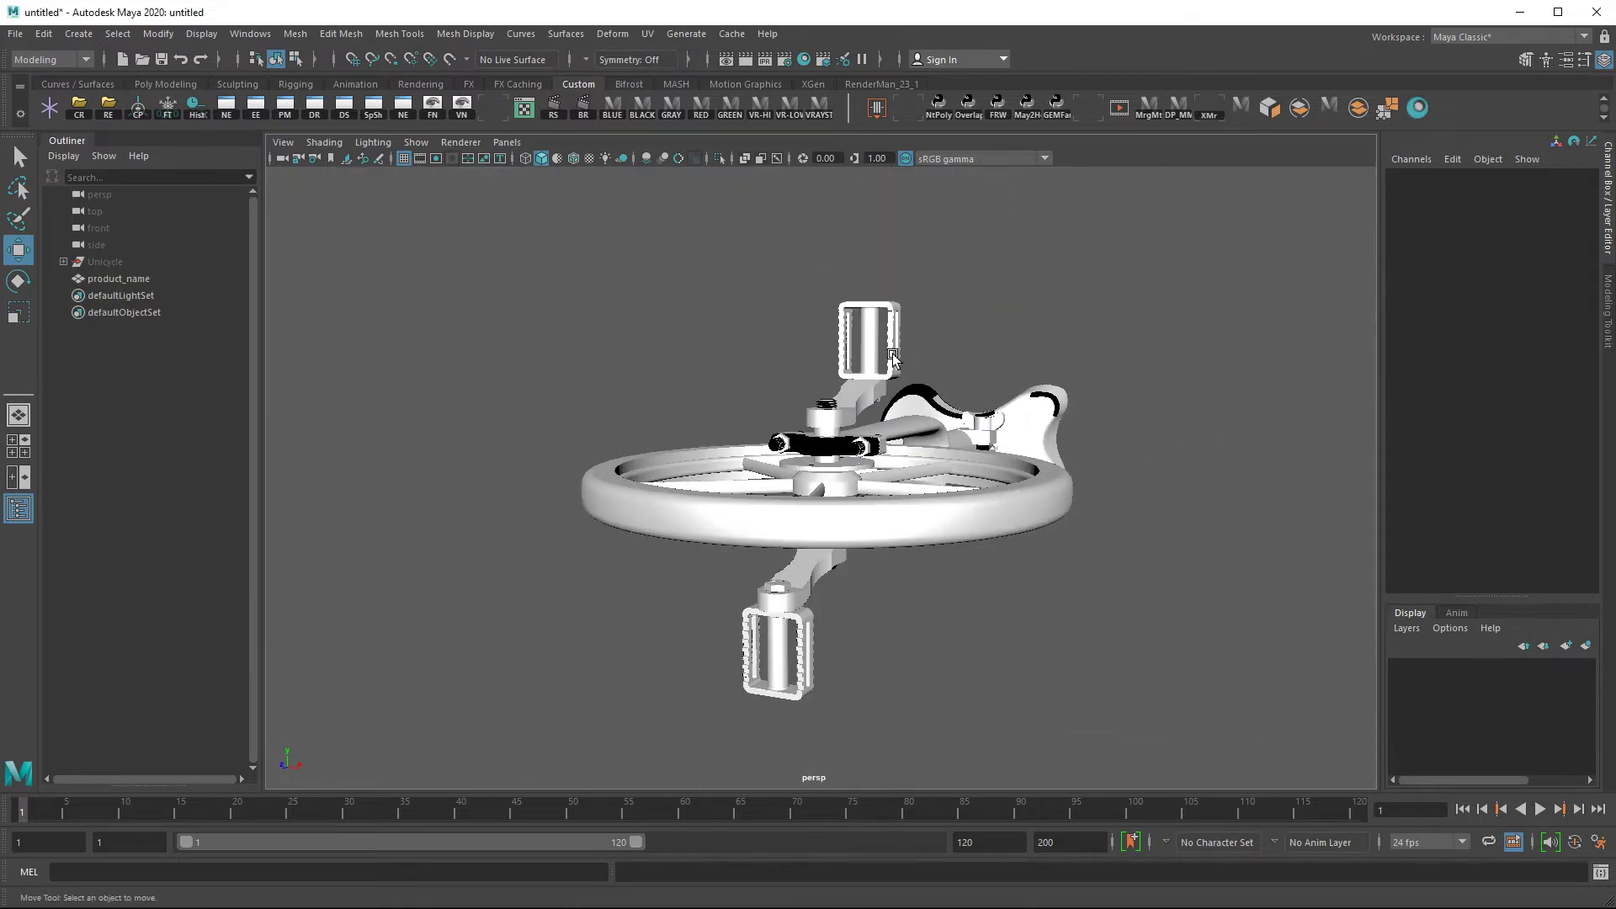
pyautogui.scroll(8, 893, 355)
pyautogui.scroll(-6, 972, 366)
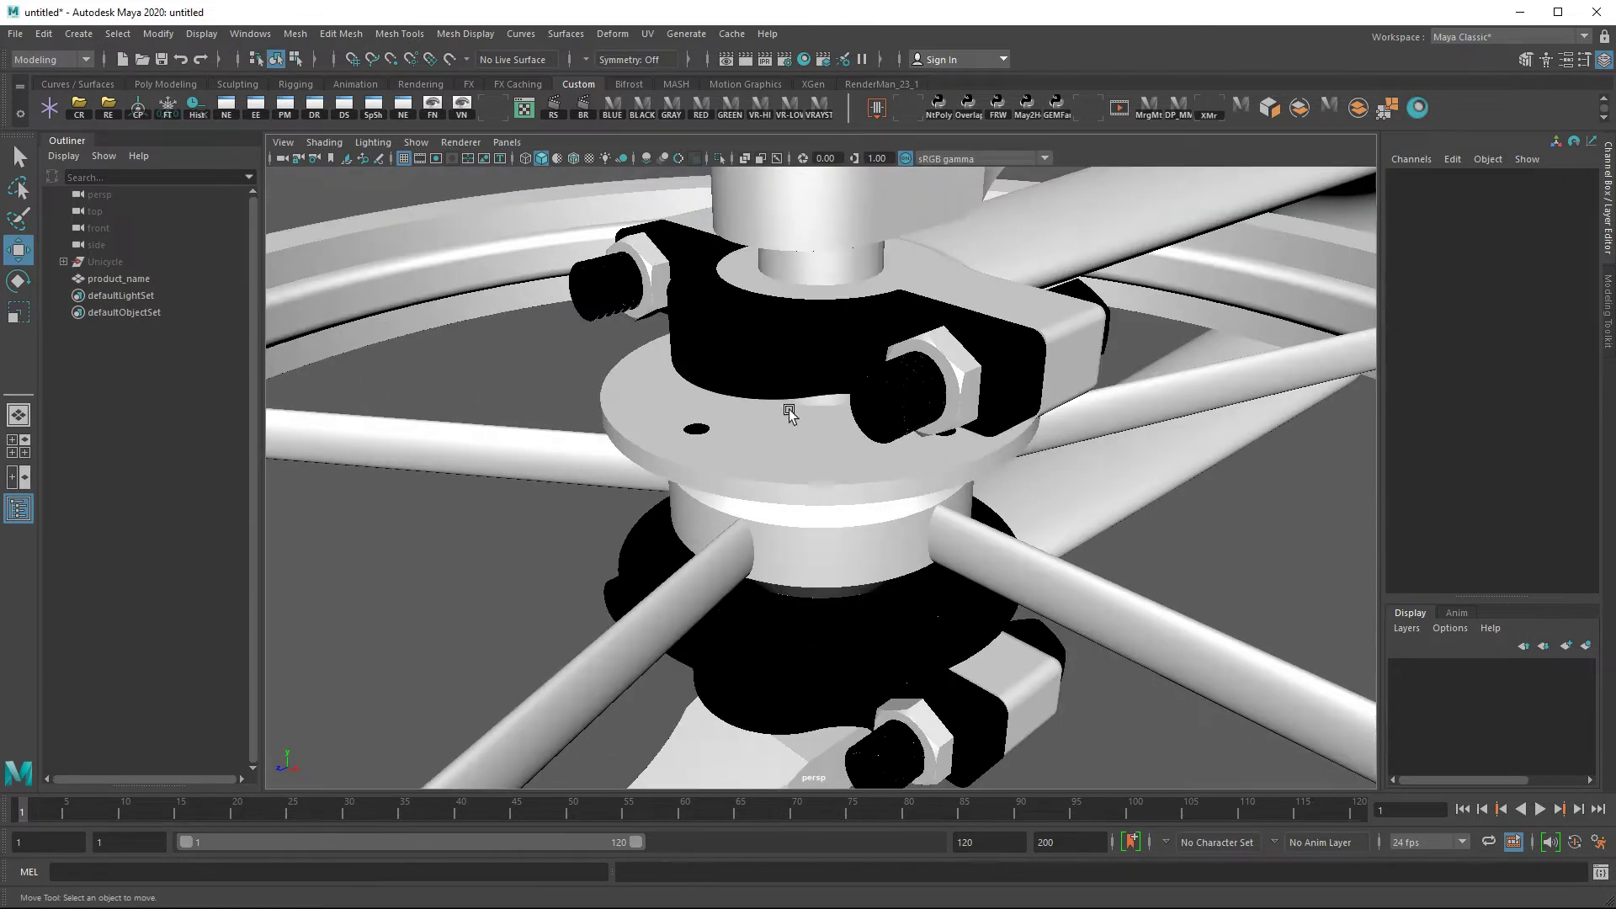
pyautogui.keyDown('alt'); pyautogui.moveTo(973, 366); pyautogui.dragTo(544, 420); pyautogui.keyUp('alt')
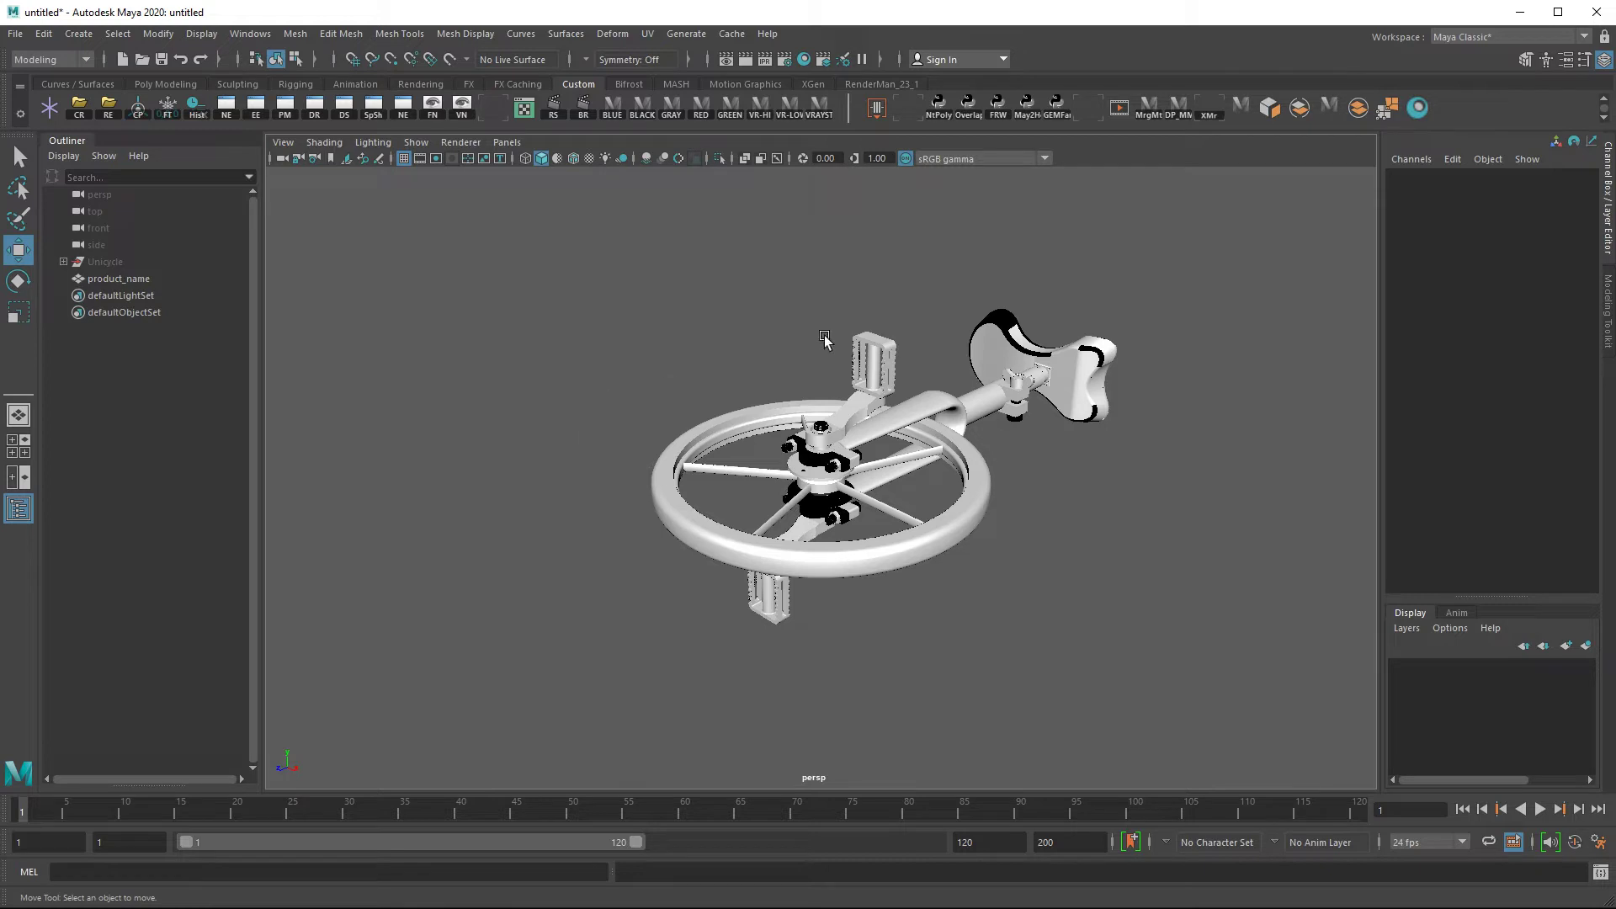
pyautogui.rightClick(1249, 115)
pyautogui.click(1273, 134)
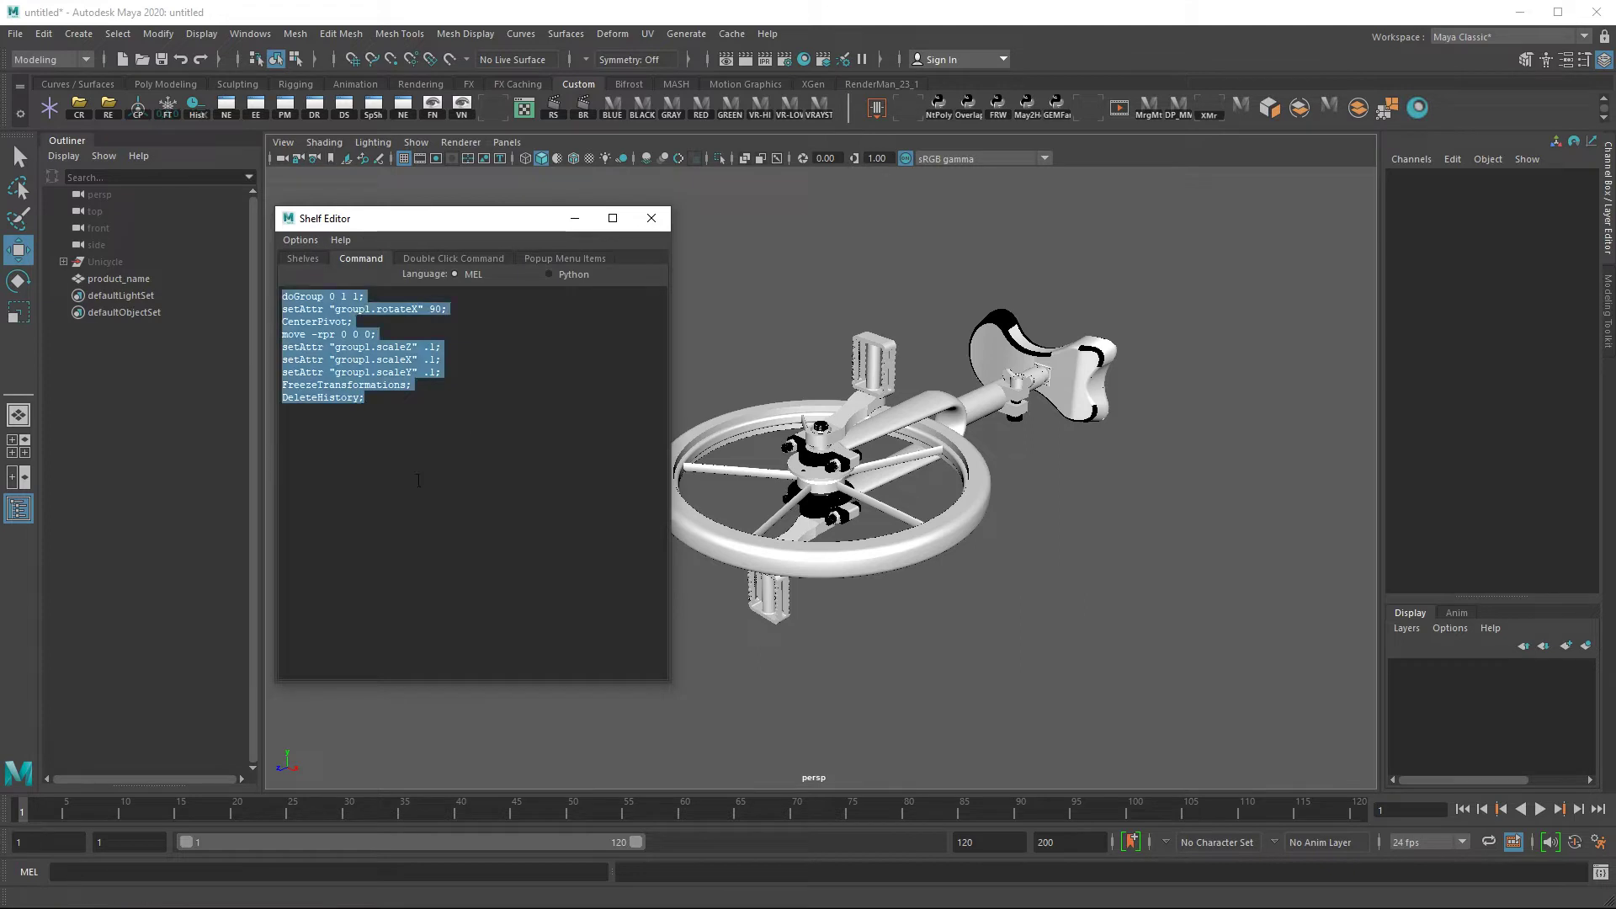
pyautogui.click(1098, 301)
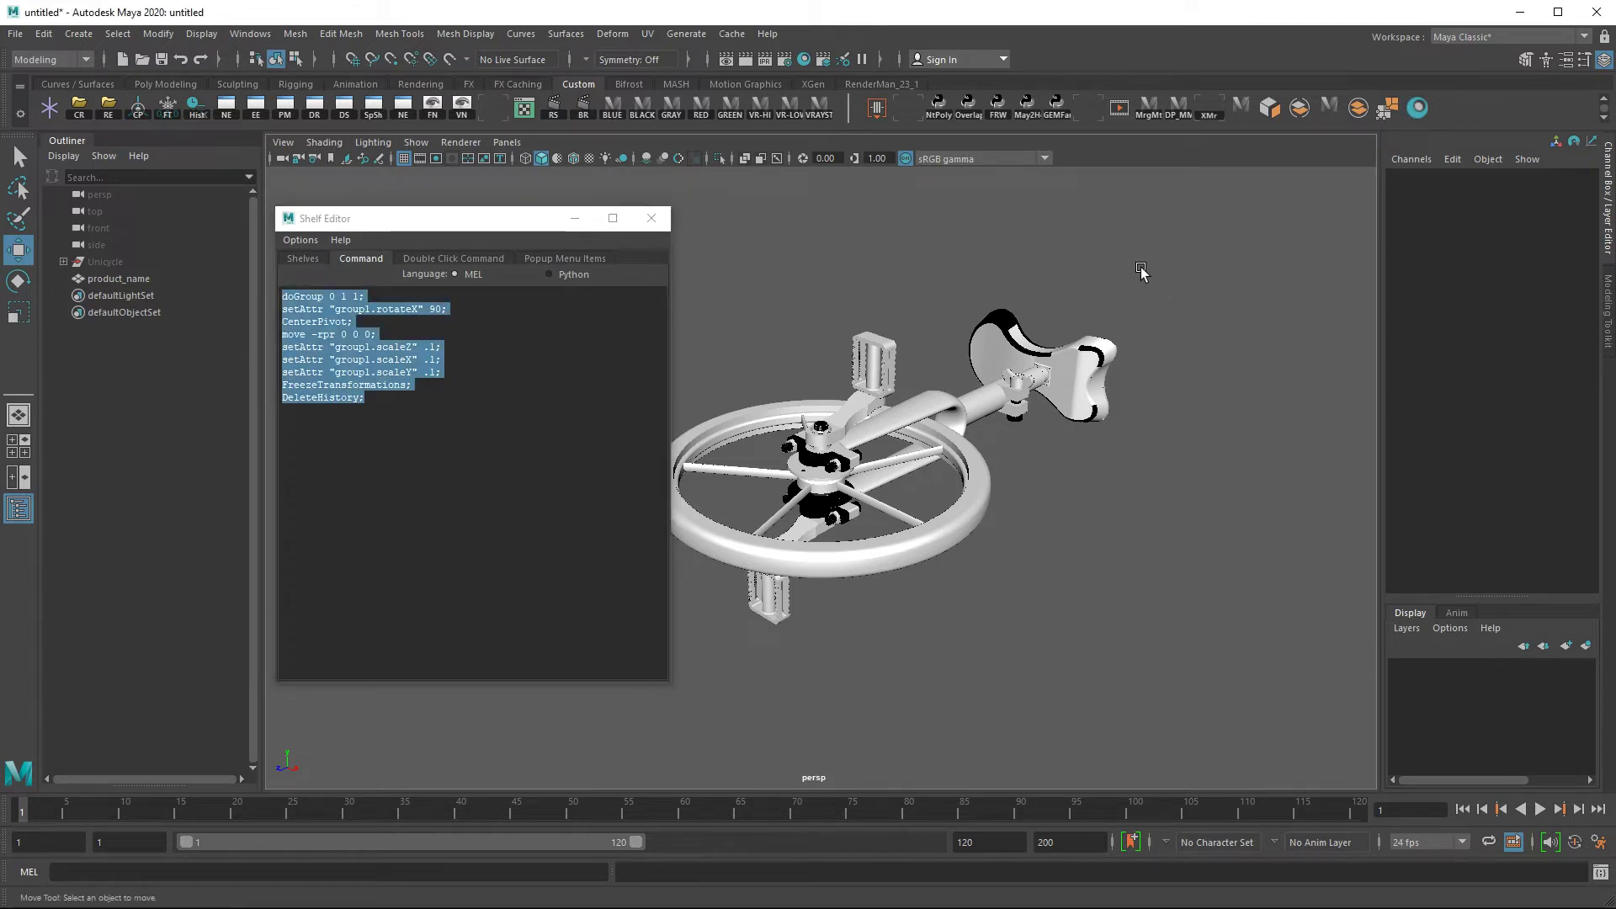
# Select product_name and run the shelf button to group it as group1, scaled down, reoriented and reset at the origin
pyautogui.click(132, 280)
pyautogui.moveTo(1124, 268); pyautogui.dragTo(676, 657)
pyautogui.moveTo(1207, 240); pyautogui.dragTo(672, 616)
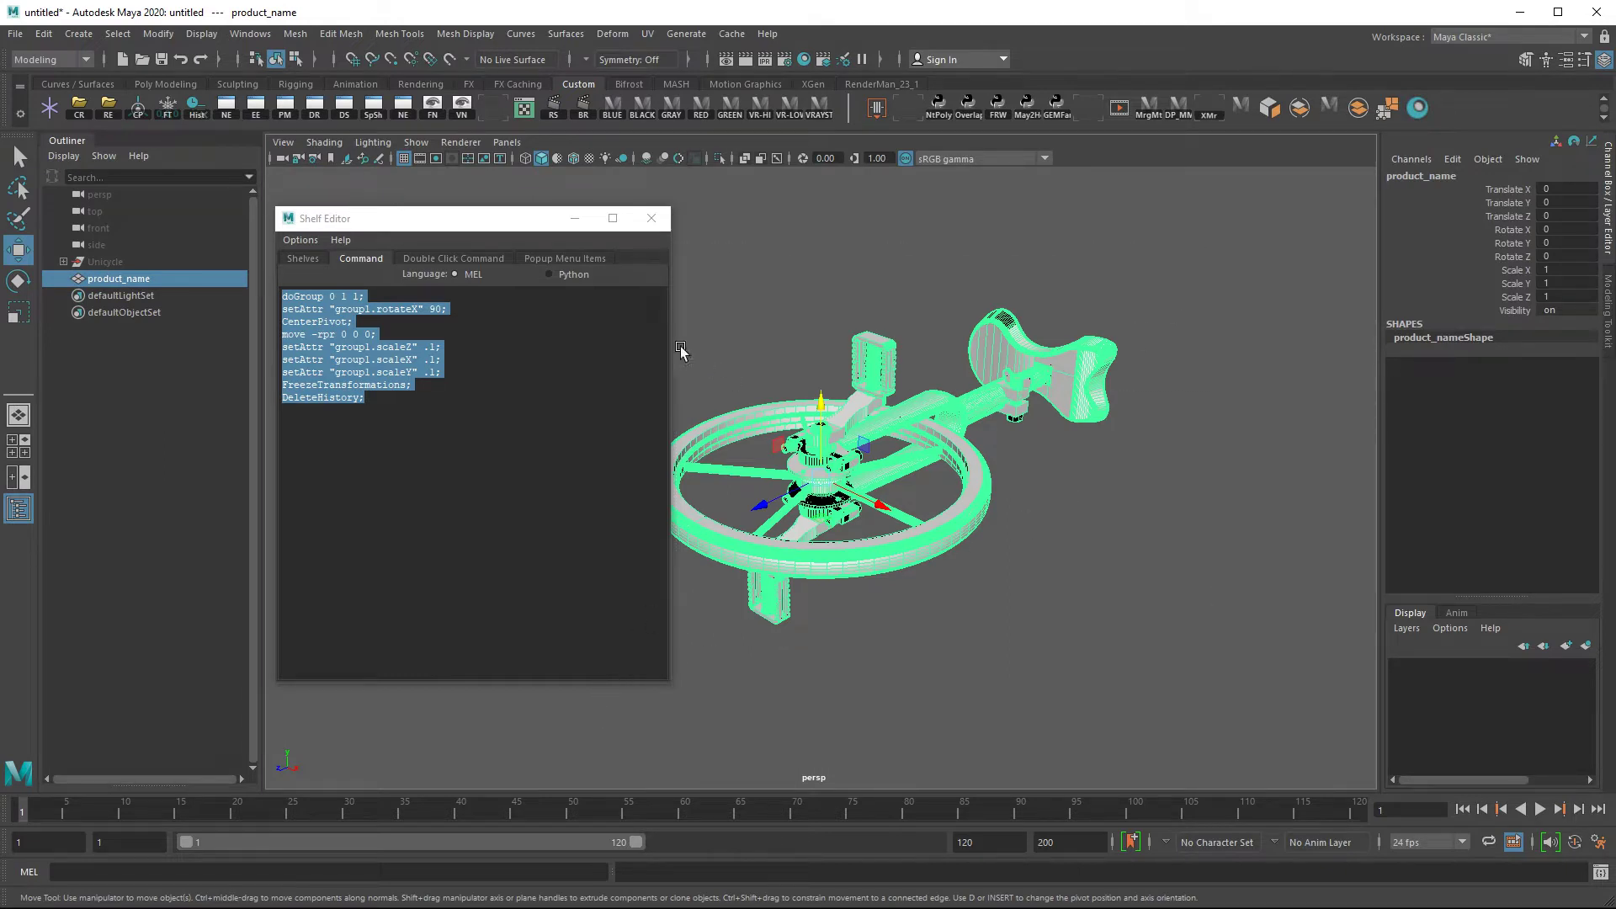
pyautogui.click(652, 217)
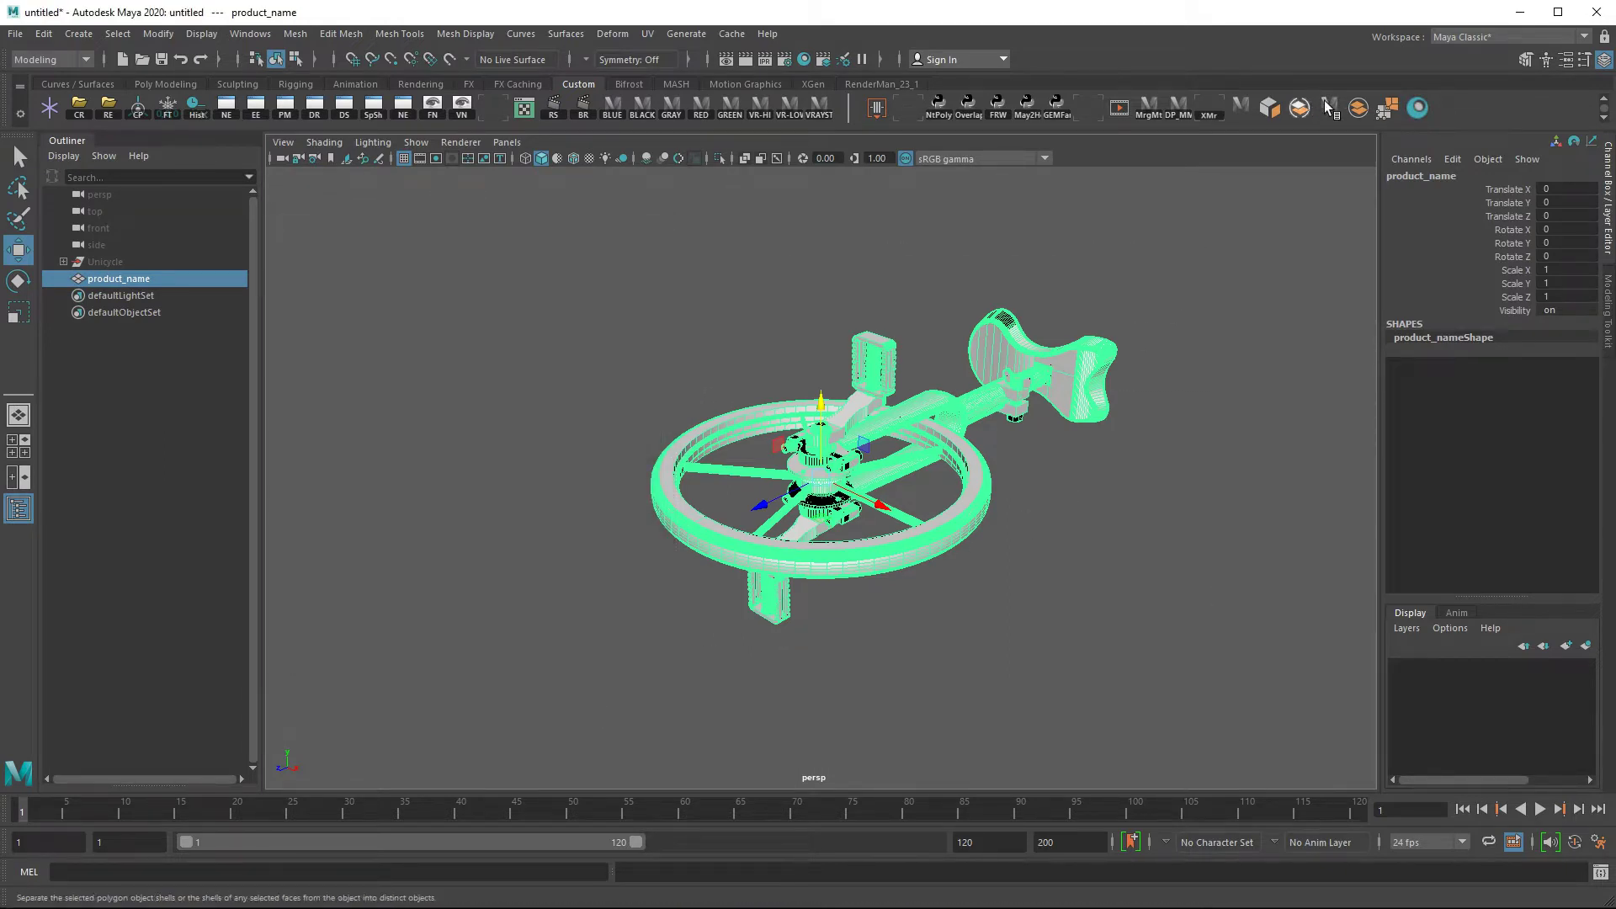
pyautogui.click(1247, 112)
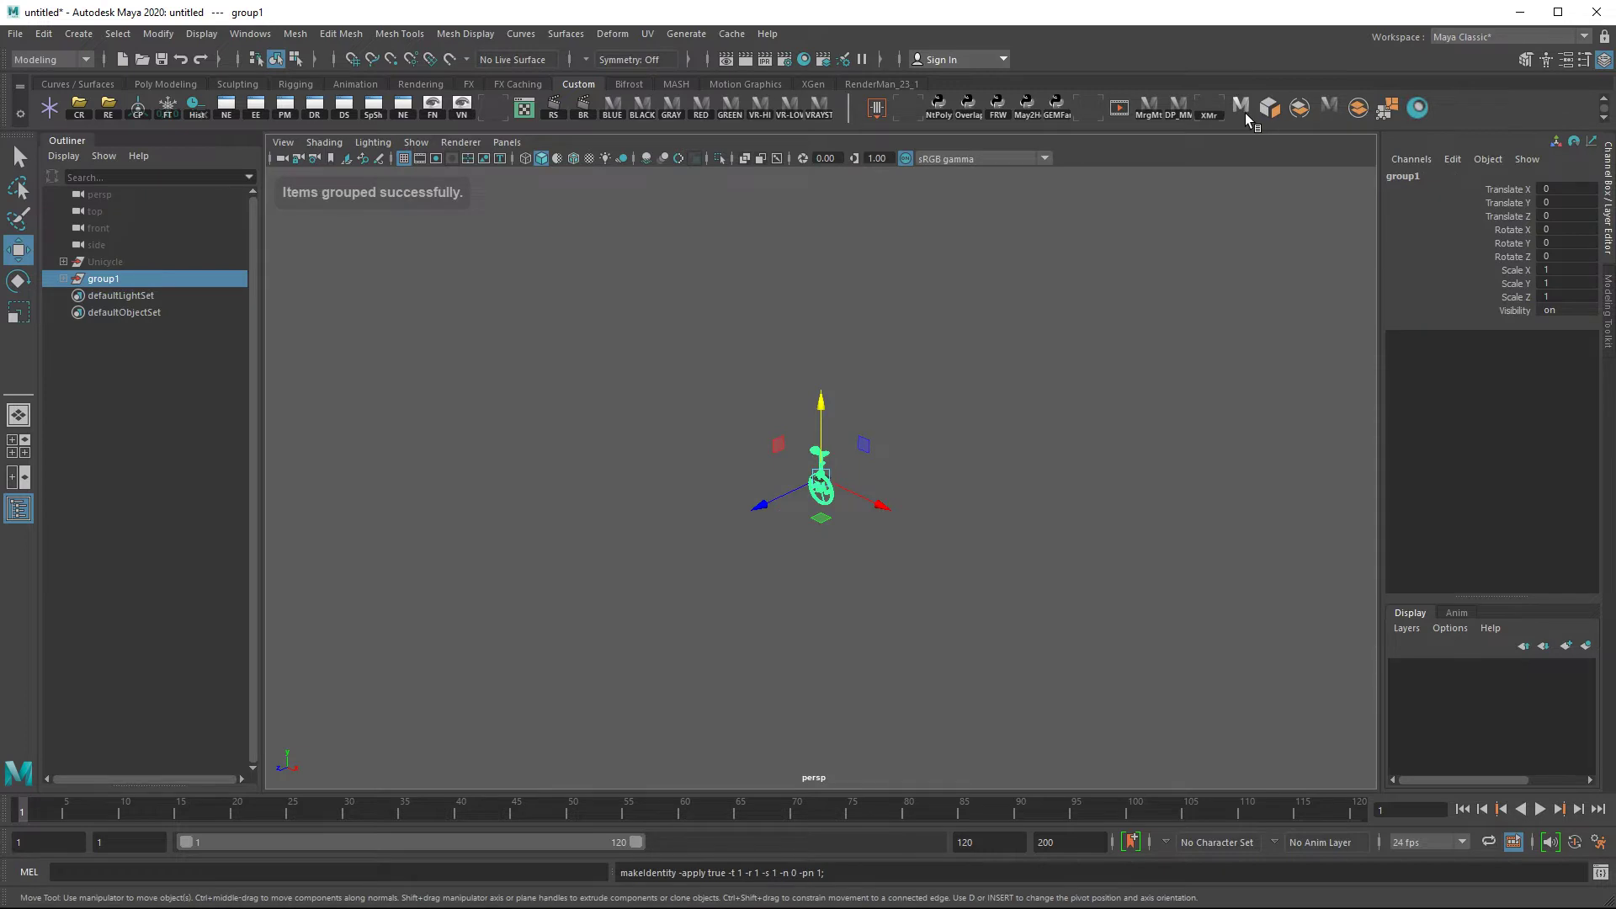
# Unhide the original Unicycle object and drag it aside from the new grouped unicycle
pyautogui.press('f')
pyautogui.click(1085, 400)
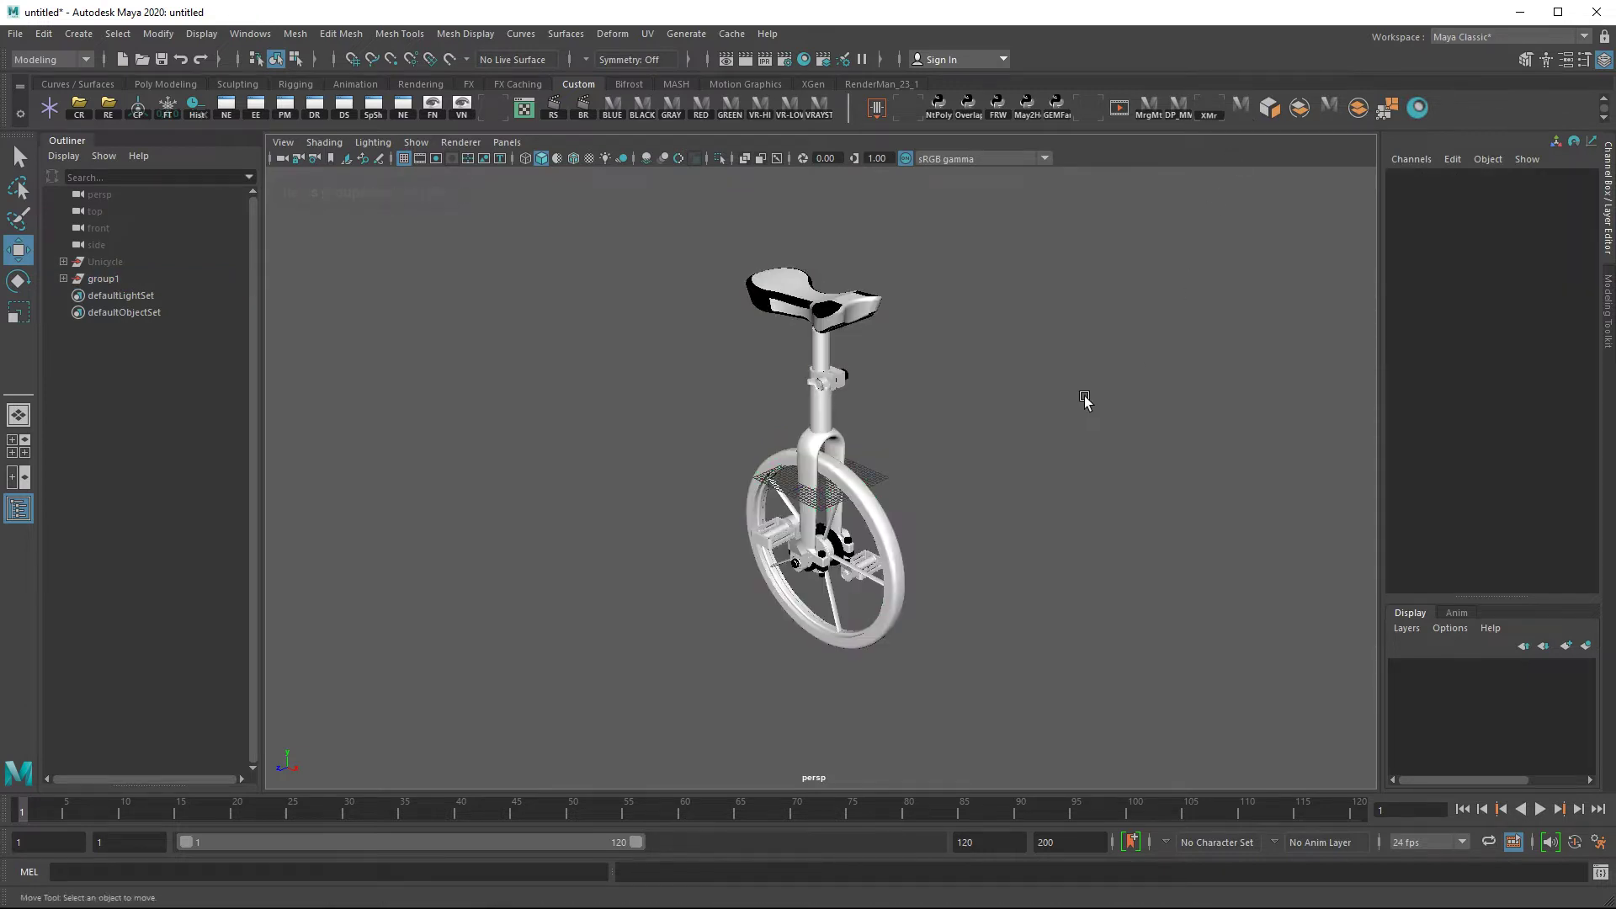
pyautogui.click(127, 262)
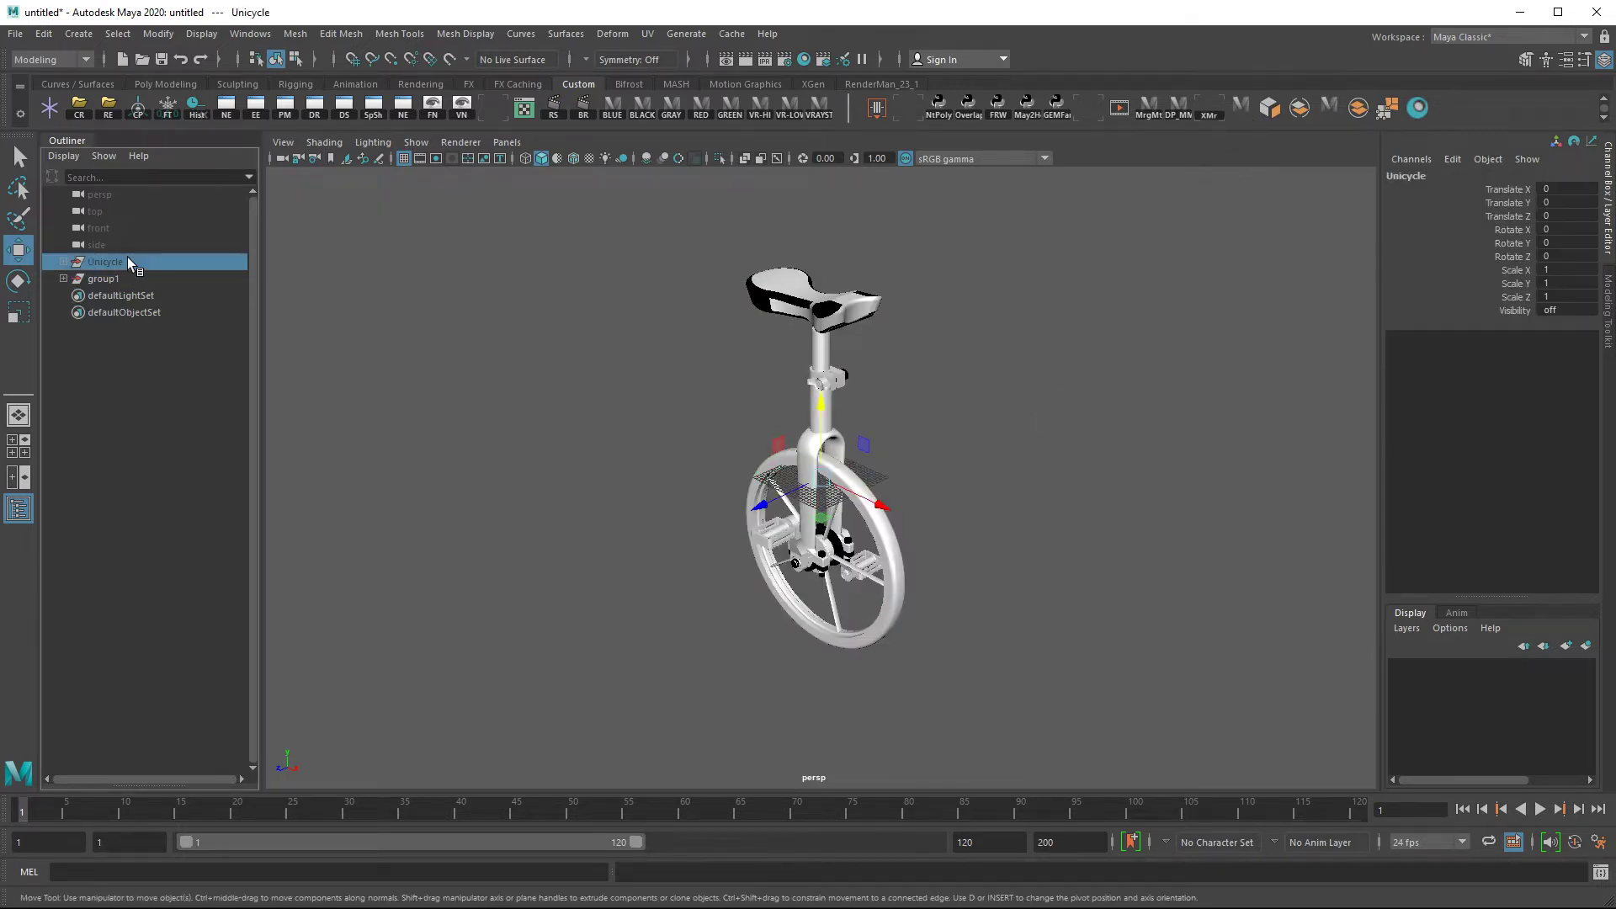
pyautogui.hotkey('shift', 'h')
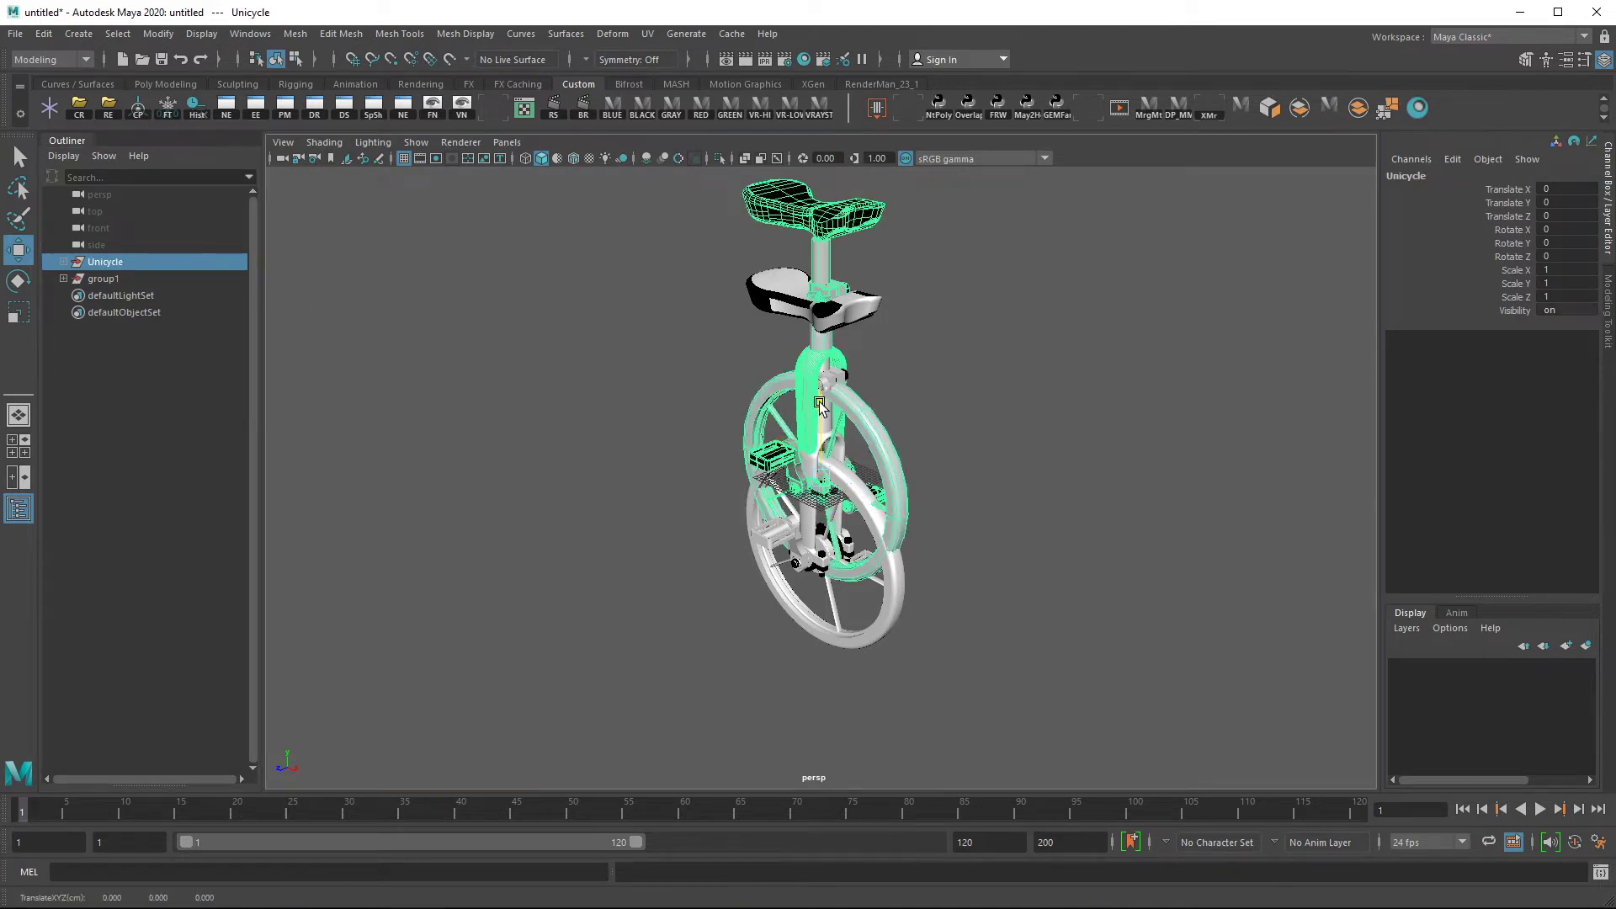
pyautogui.moveTo(818, 408)
pyautogui.mouseDown()
pyautogui.moveTo(834, 480)
pyautogui.moveTo(543, 645)
pyautogui.mouseUp()
# Rename Unicycle to STP and group1 to OBJ in the Outliner
pyautogui.click(954, 442)
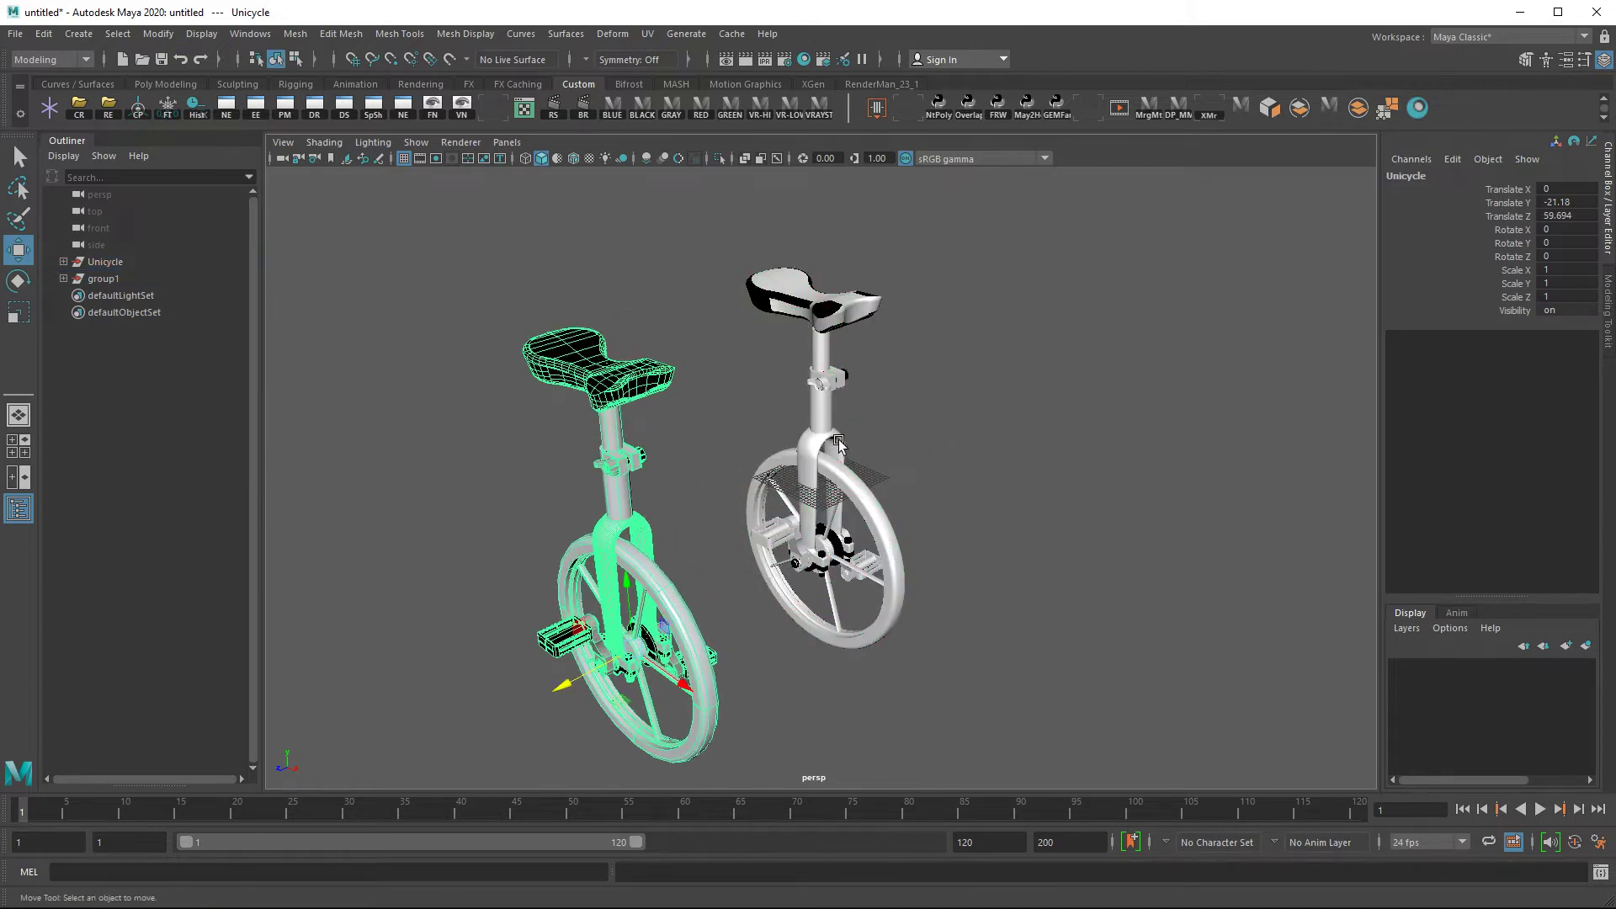
pyautogui.doubleClick(106, 261)
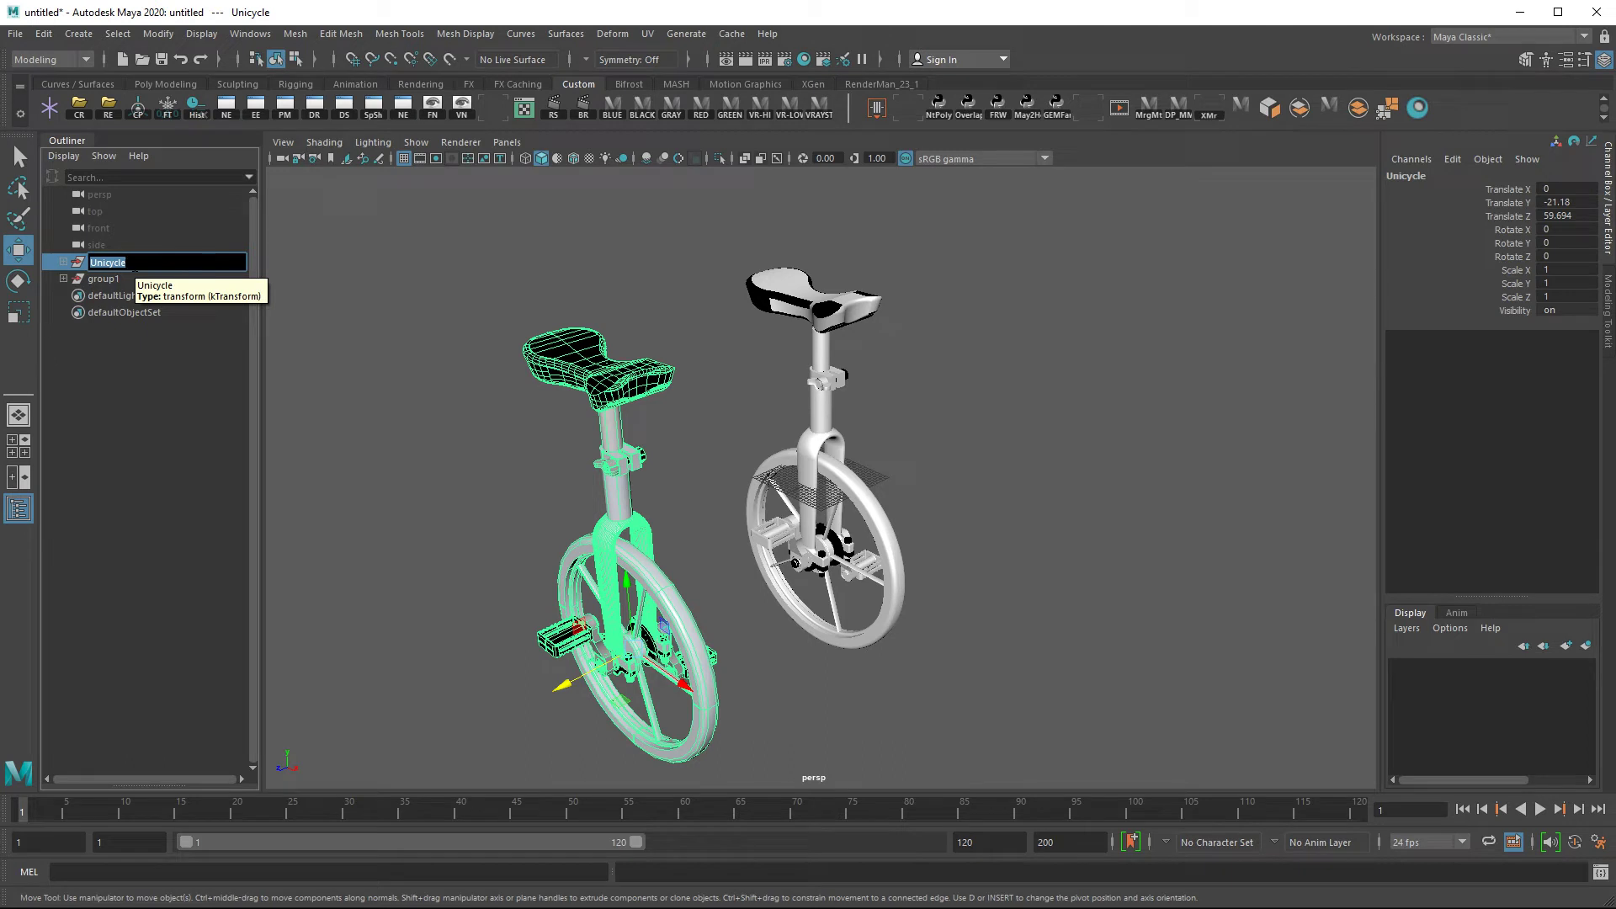
pyautogui.write('STP')
pyautogui.press('Return')
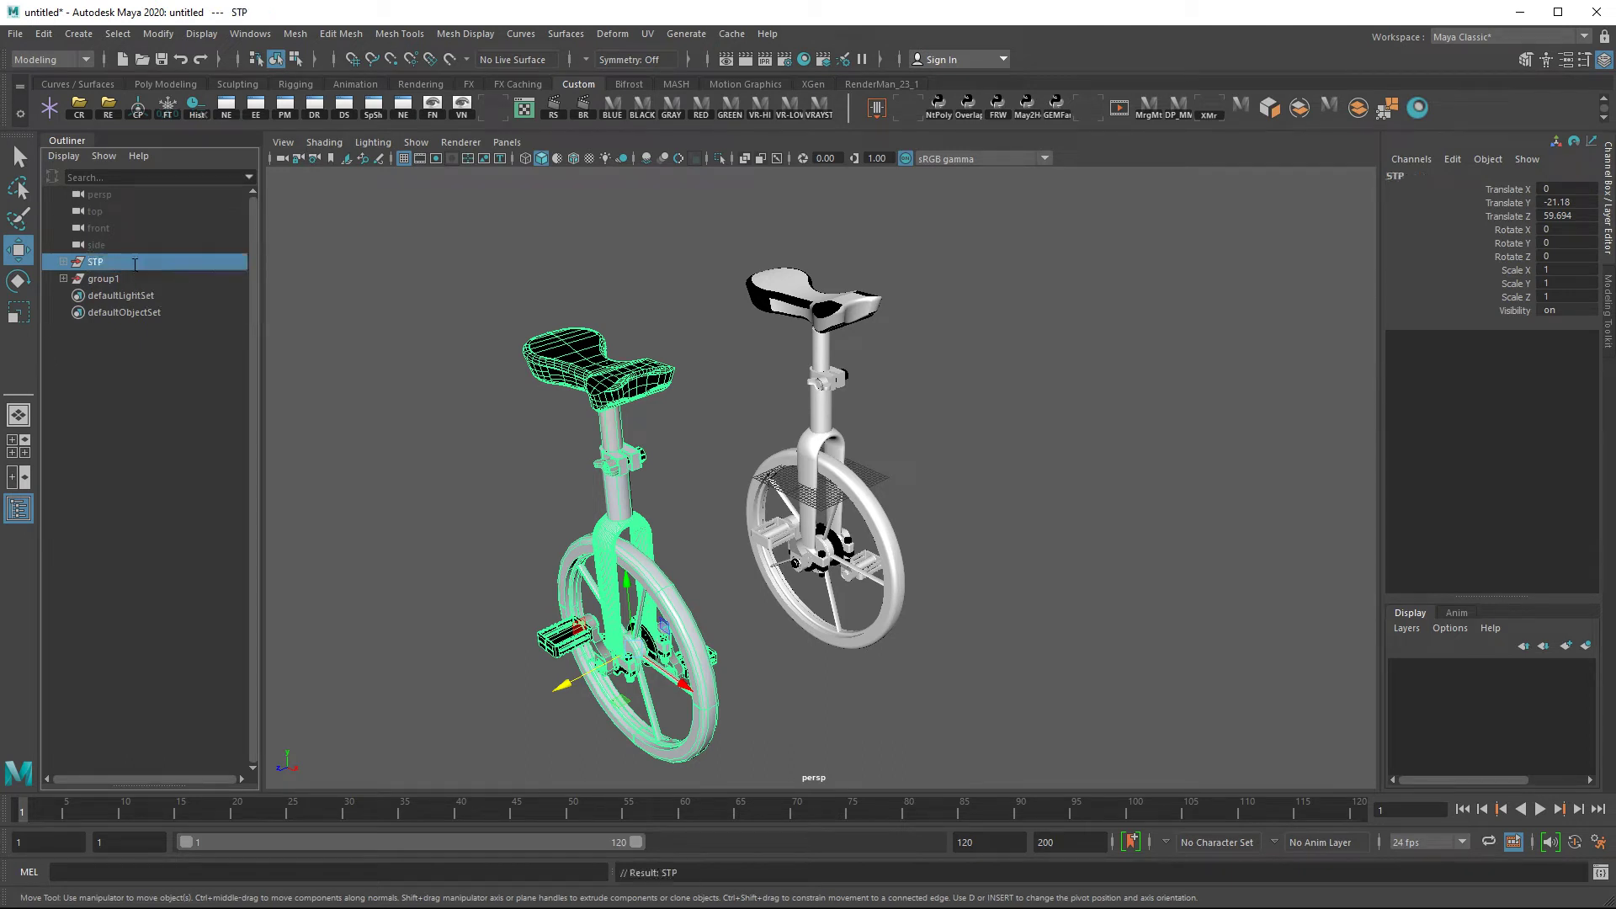
pyautogui.doubleClick(107, 277)
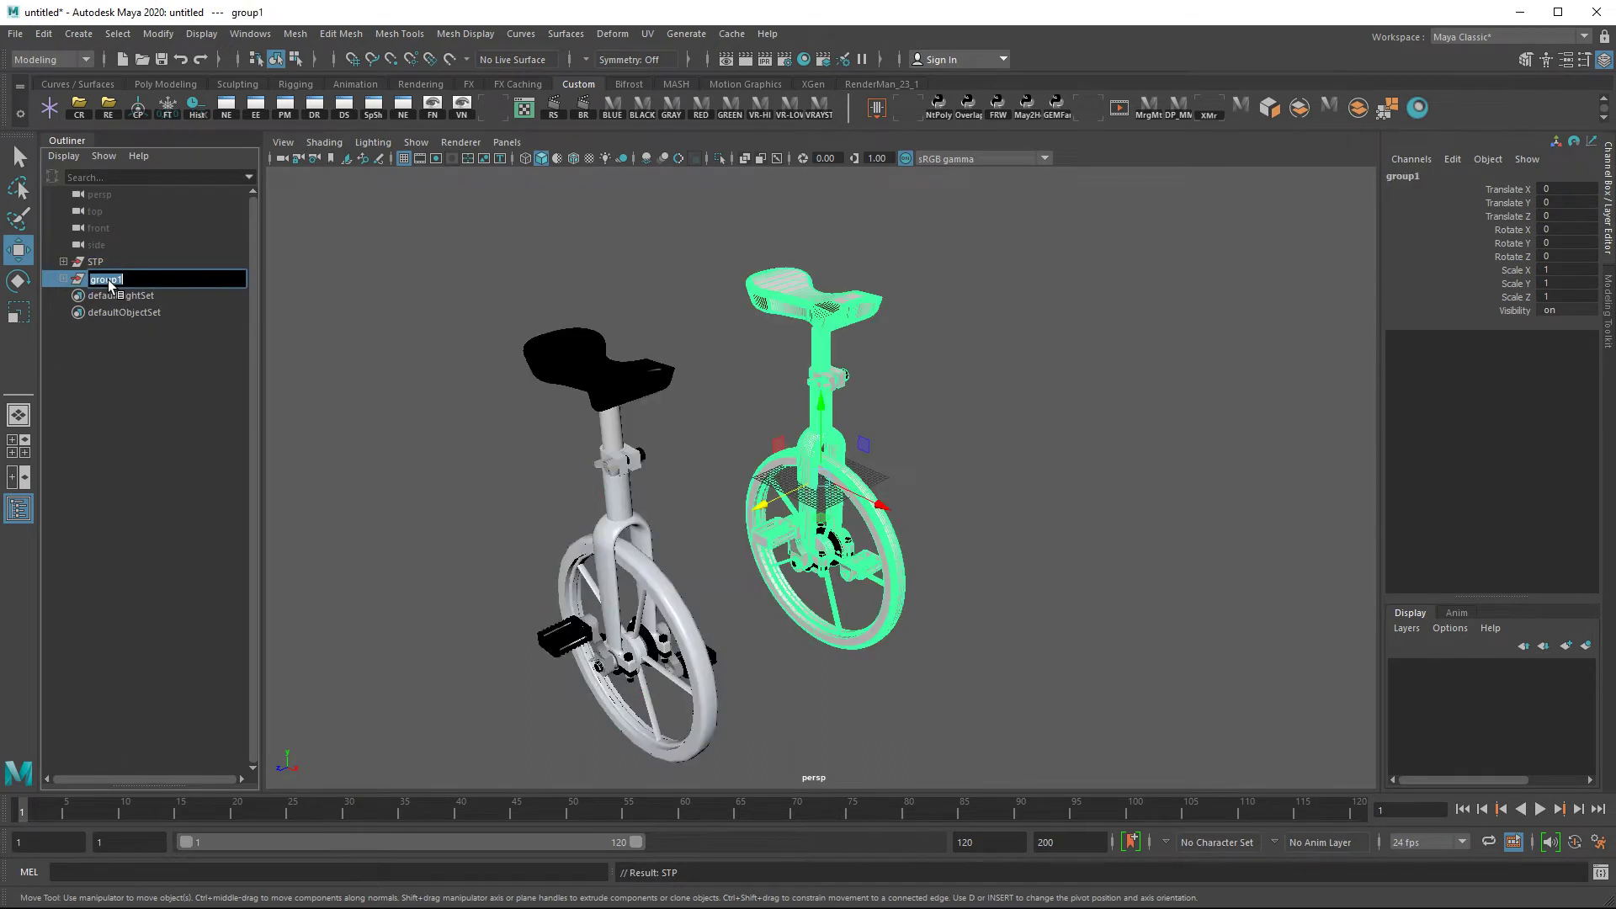
pyautogui.write('OBJ')
pyautogui.press('Return')
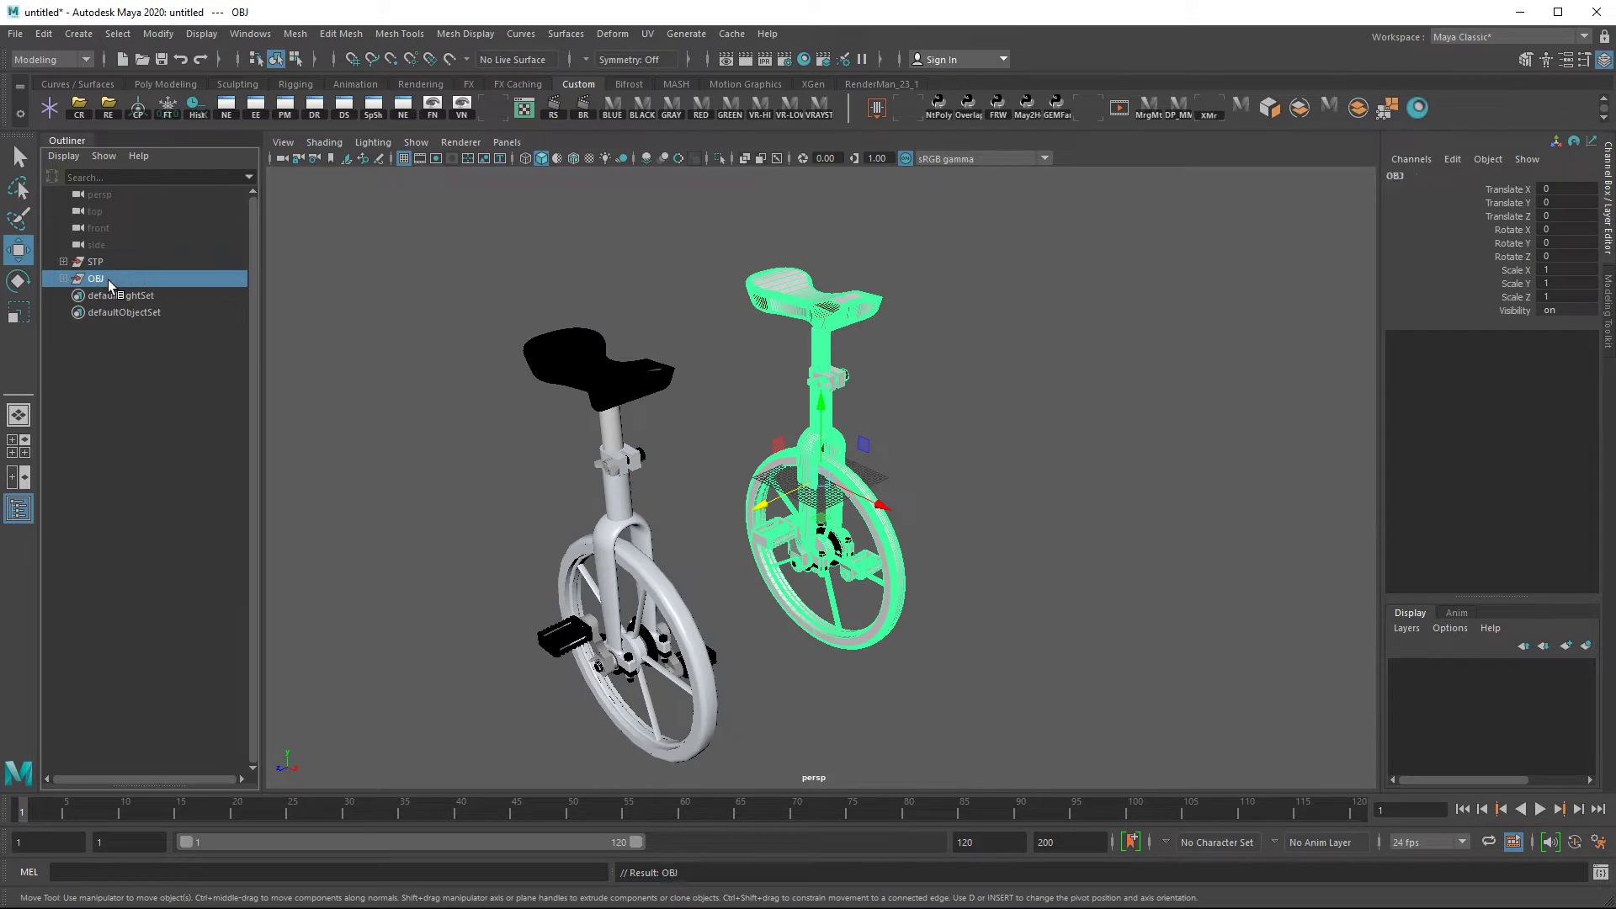
# Tumble and zoom around both unicycles to compare the STP and OBJ versions
pyautogui.click(1015, 443)
pyautogui.keyDown('alt'); pyautogui.moveTo(1015, 443); pyautogui.dragTo(707, 449); pyautogui.keyUp('alt')
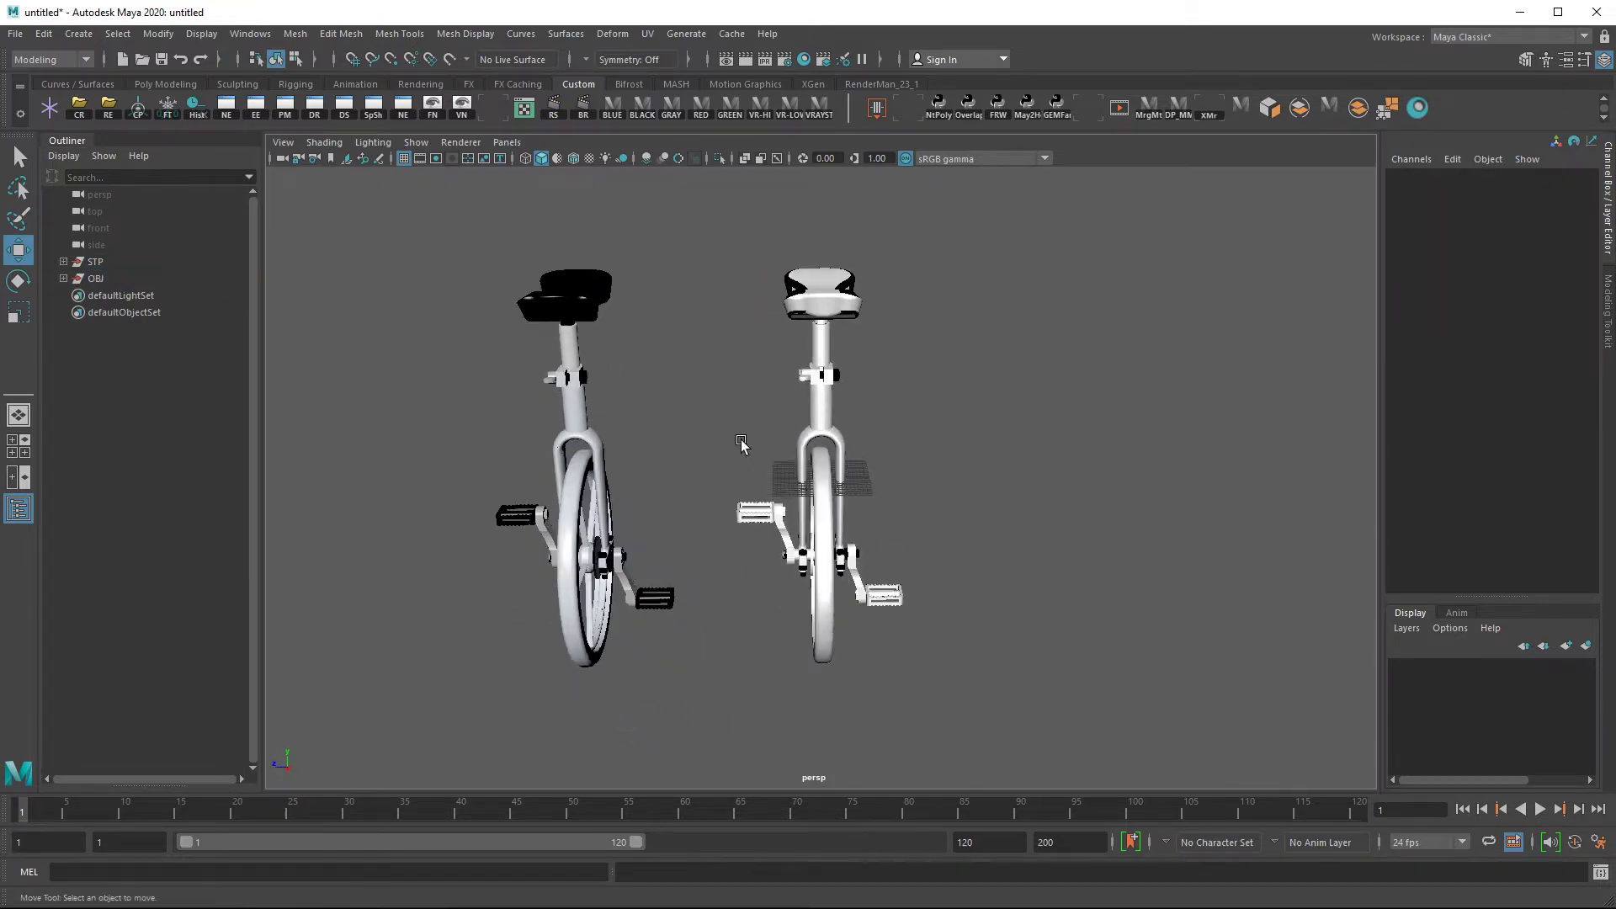
pyautogui.keyDown('alt'); pyautogui.moveTo(707, 448); pyautogui.dragTo(888, 398, button='right'); pyautogui.keyUp('alt')
pyautogui.keyDown('alt'); pyautogui.moveTo(948, 442); pyautogui.dragTo(859, 448); pyautogui.keyUp('alt')
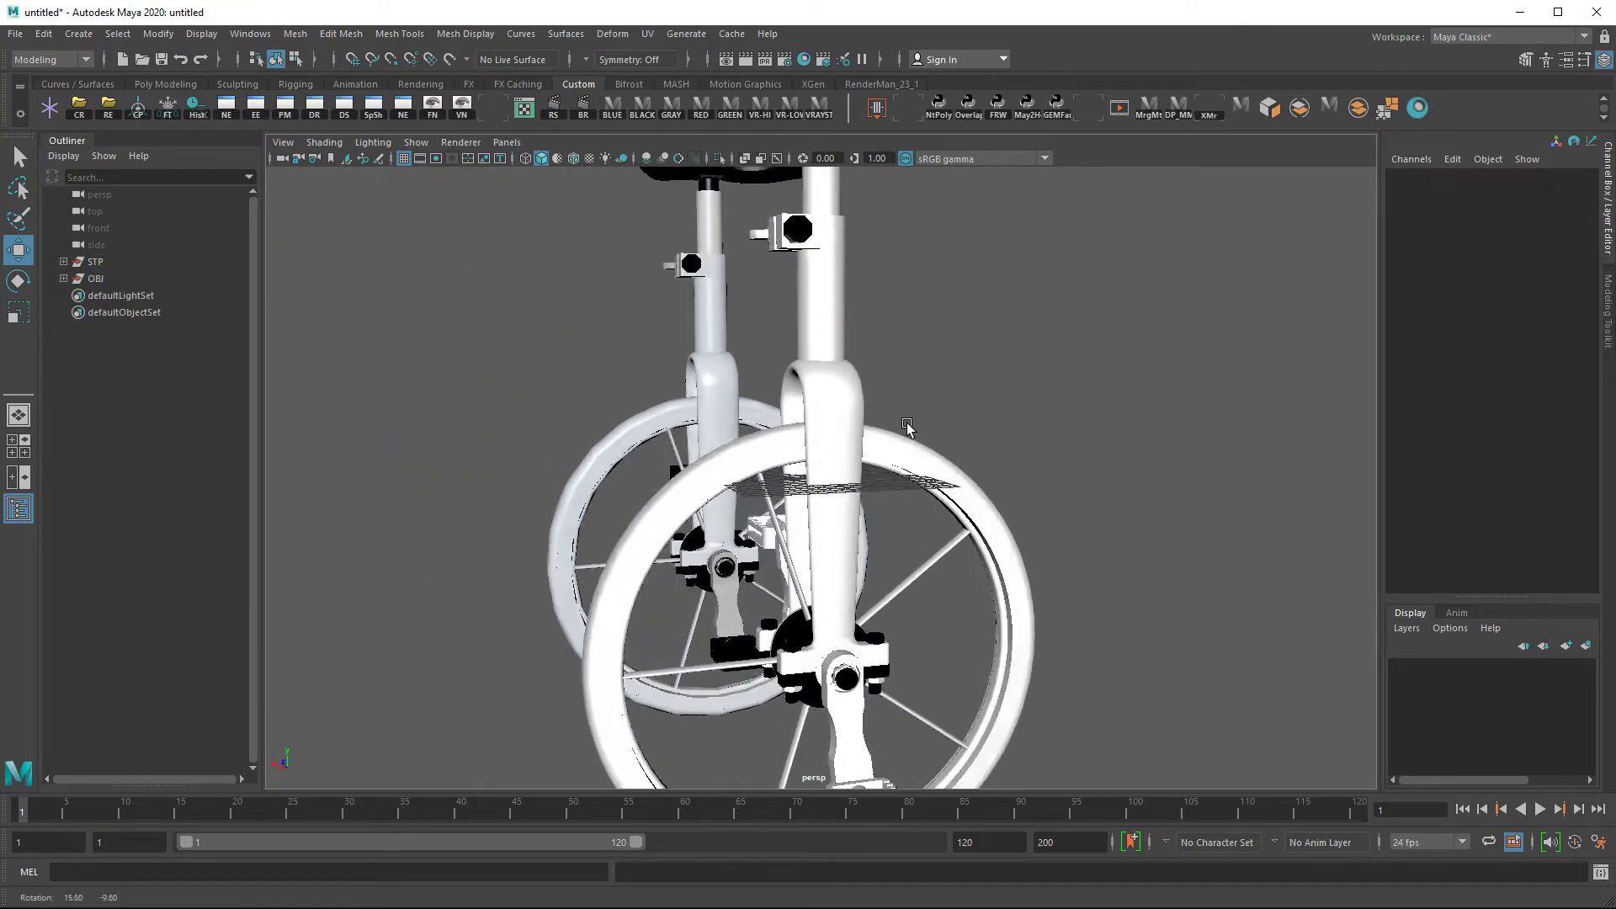
pyautogui.keyDown('alt'); pyautogui.moveTo(858, 454); pyautogui.dragTo(1118, 471, button='right'); pyautogui.keyUp('alt')
pyautogui.click(875, 423)
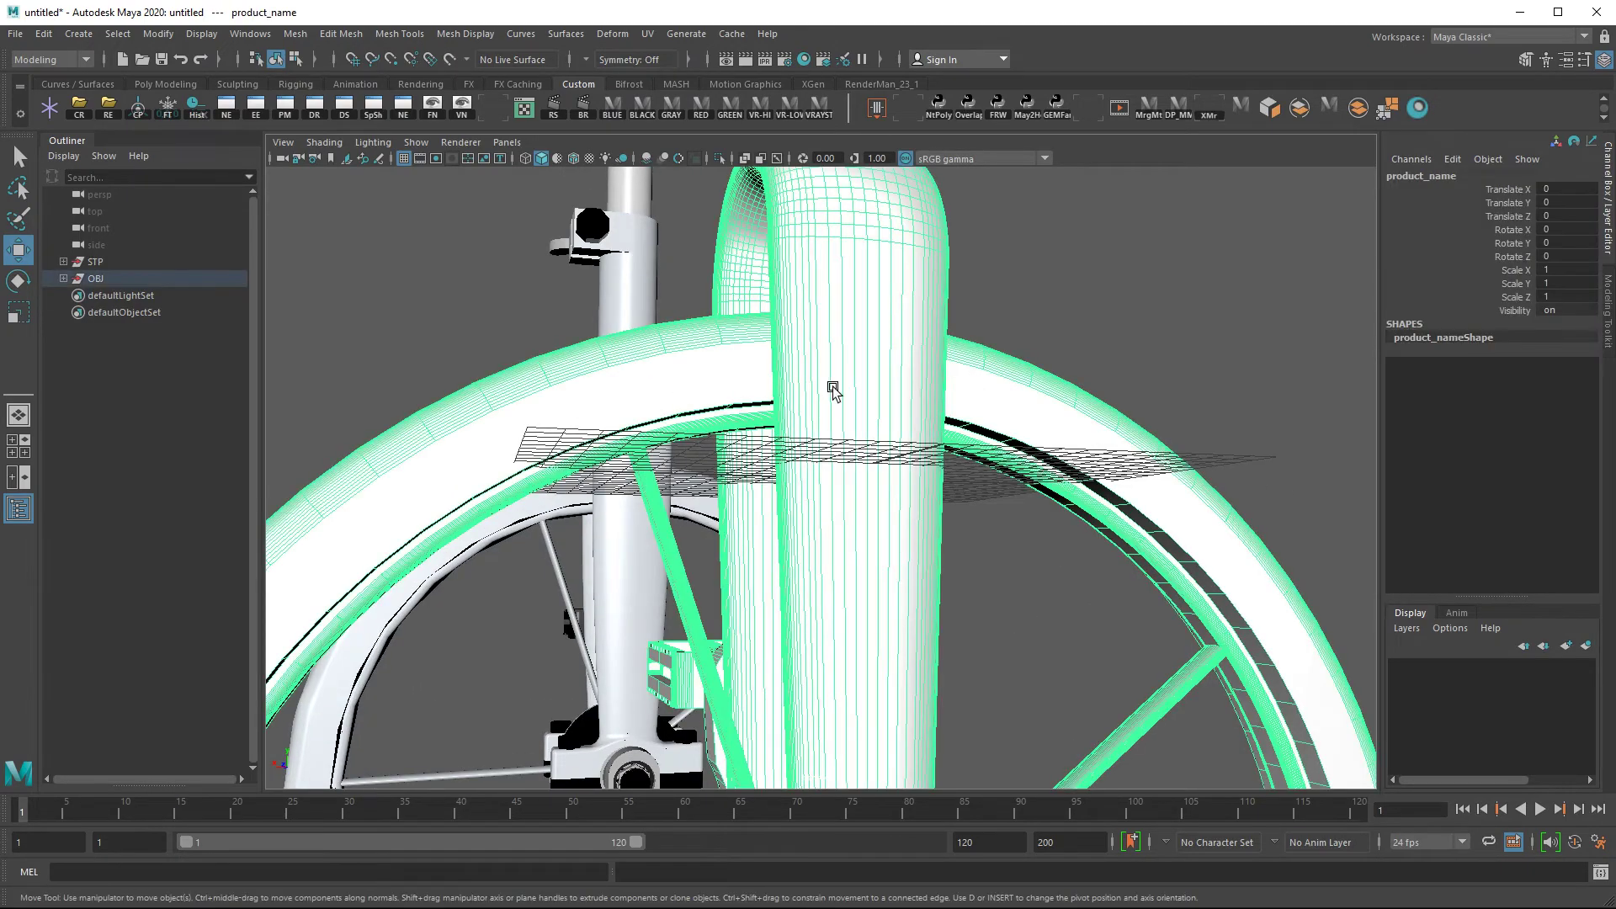
pyautogui.keyDown('alt'); pyautogui.moveTo(682, 393); pyautogui.dragTo(885, 406); pyautogui.keyUp('alt')
pyautogui.keyDown('alt'); pyautogui.moveTo(883, 406); pyautogui.dragTo(758, 408, button='right'); pyautogui.keyUp('alt')
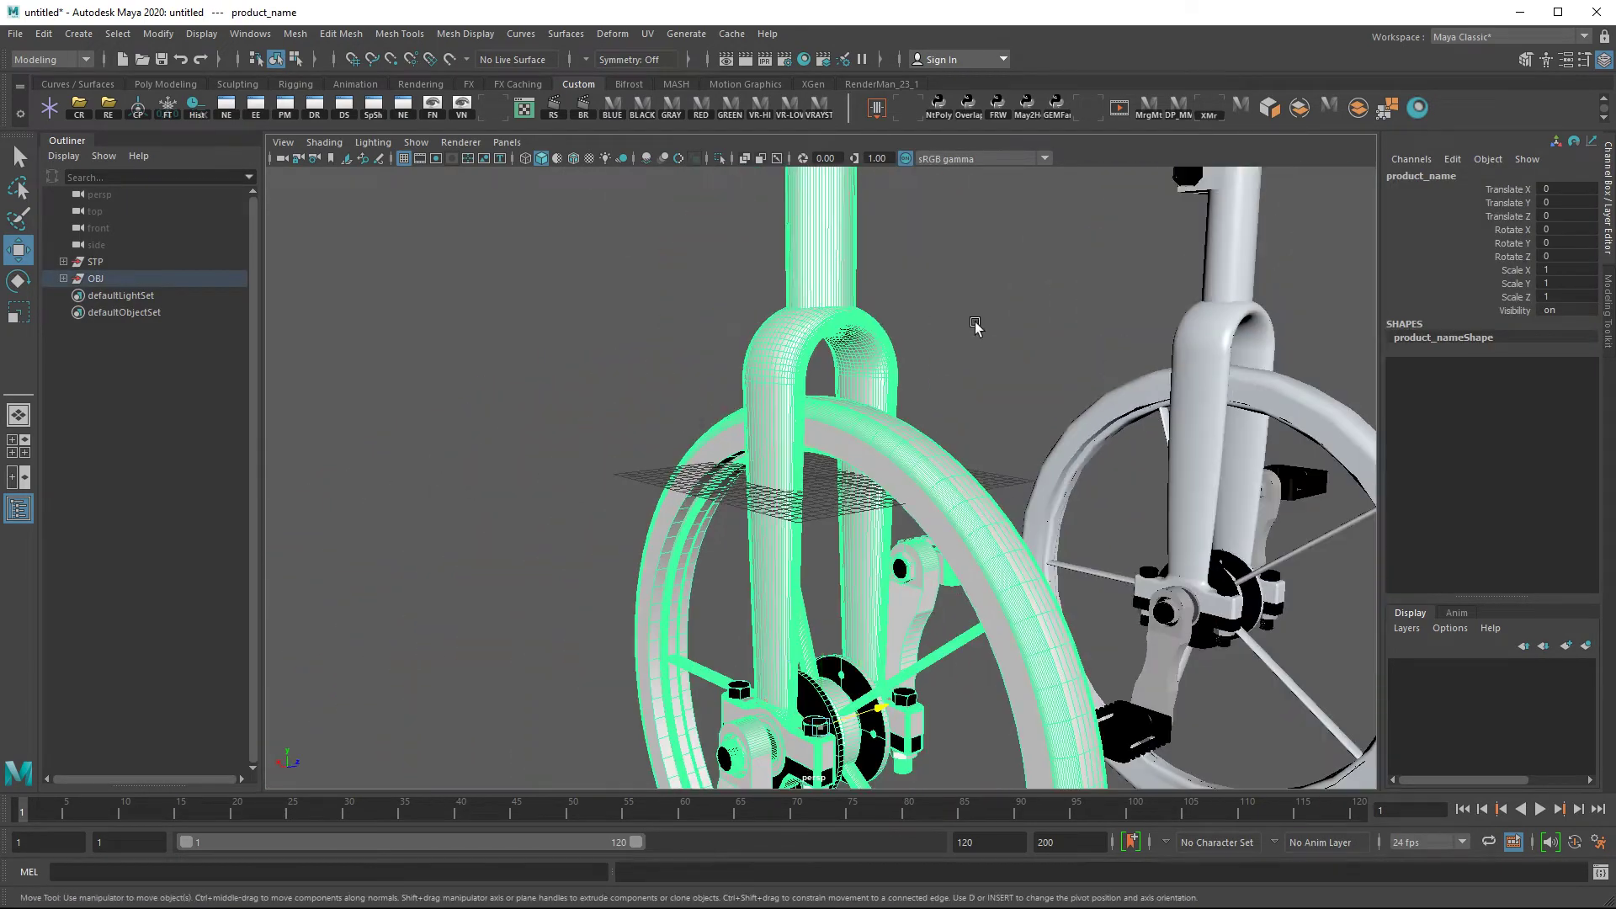
pyautogui.moveTo(959, 329)
pyautogui.keyDown('alt'); pyautogui.mouseDown()
pyautogui.moveTo(898, 411)
pyautogui.moveTo(884, 480)
pyautogui.mouseUp(); pyautogui.keyUp('alt')
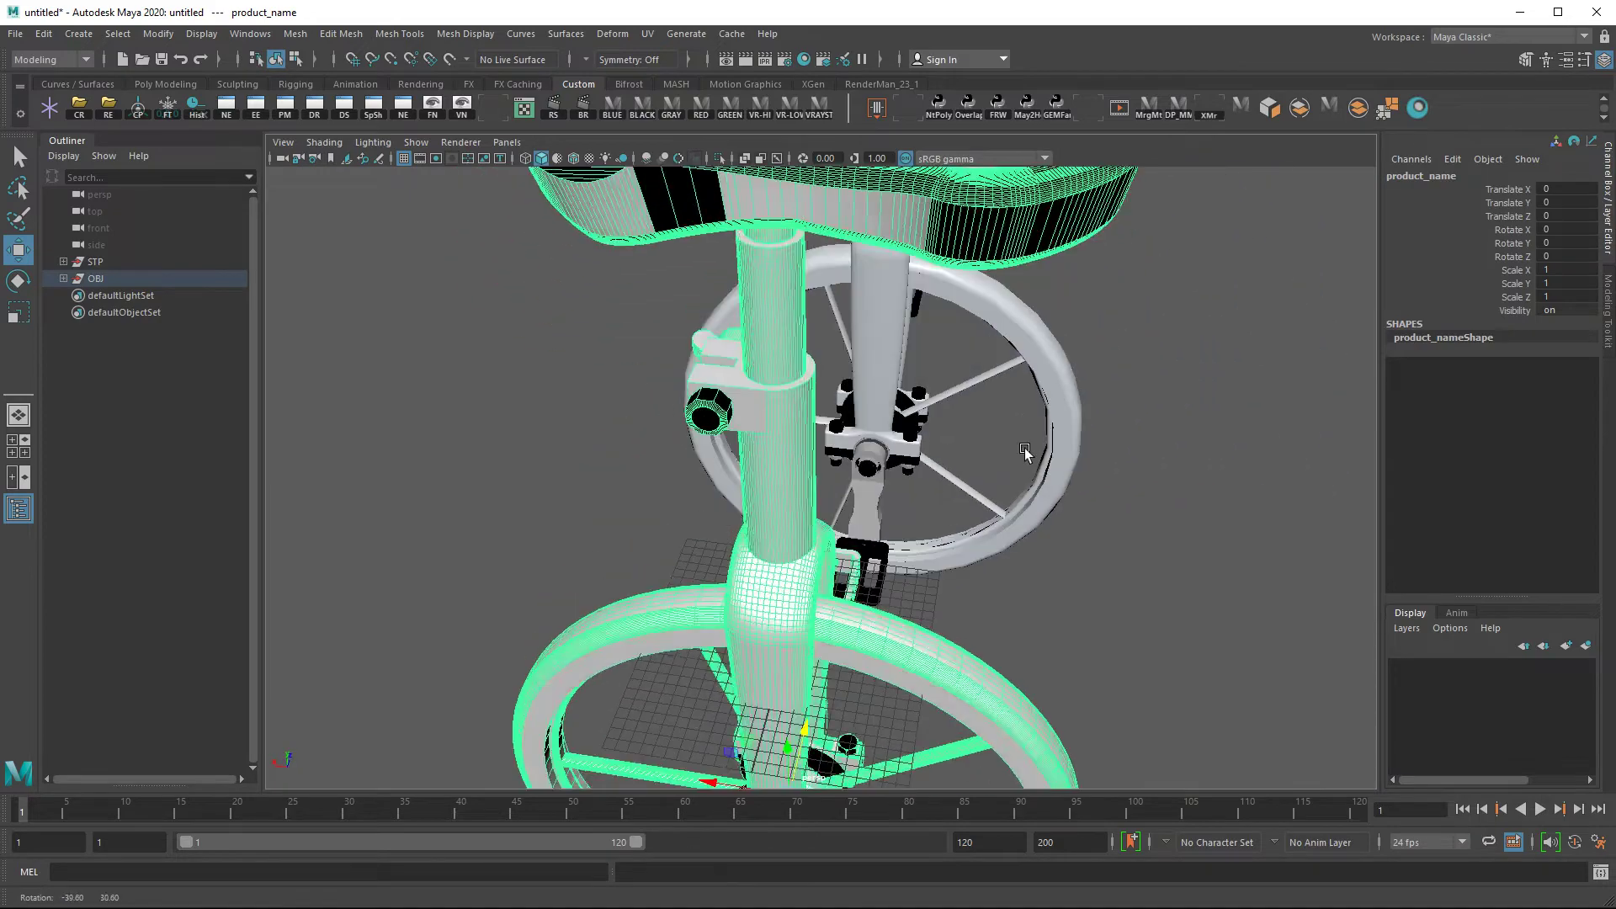
pyautogui.click(1074, 467)
pyautogui.keyDown('alt'); pyautogui.moveTo(1073, 468); pyautogui.dragTo(1173, 458); pyautogui.keyUp('alt')
pyautogui.keyDown('alt'); pyautogui.moveTo(1172, 459); pyautogui.dragTo(1010, 458, button='right'); pyautogui.keyUp('alt')
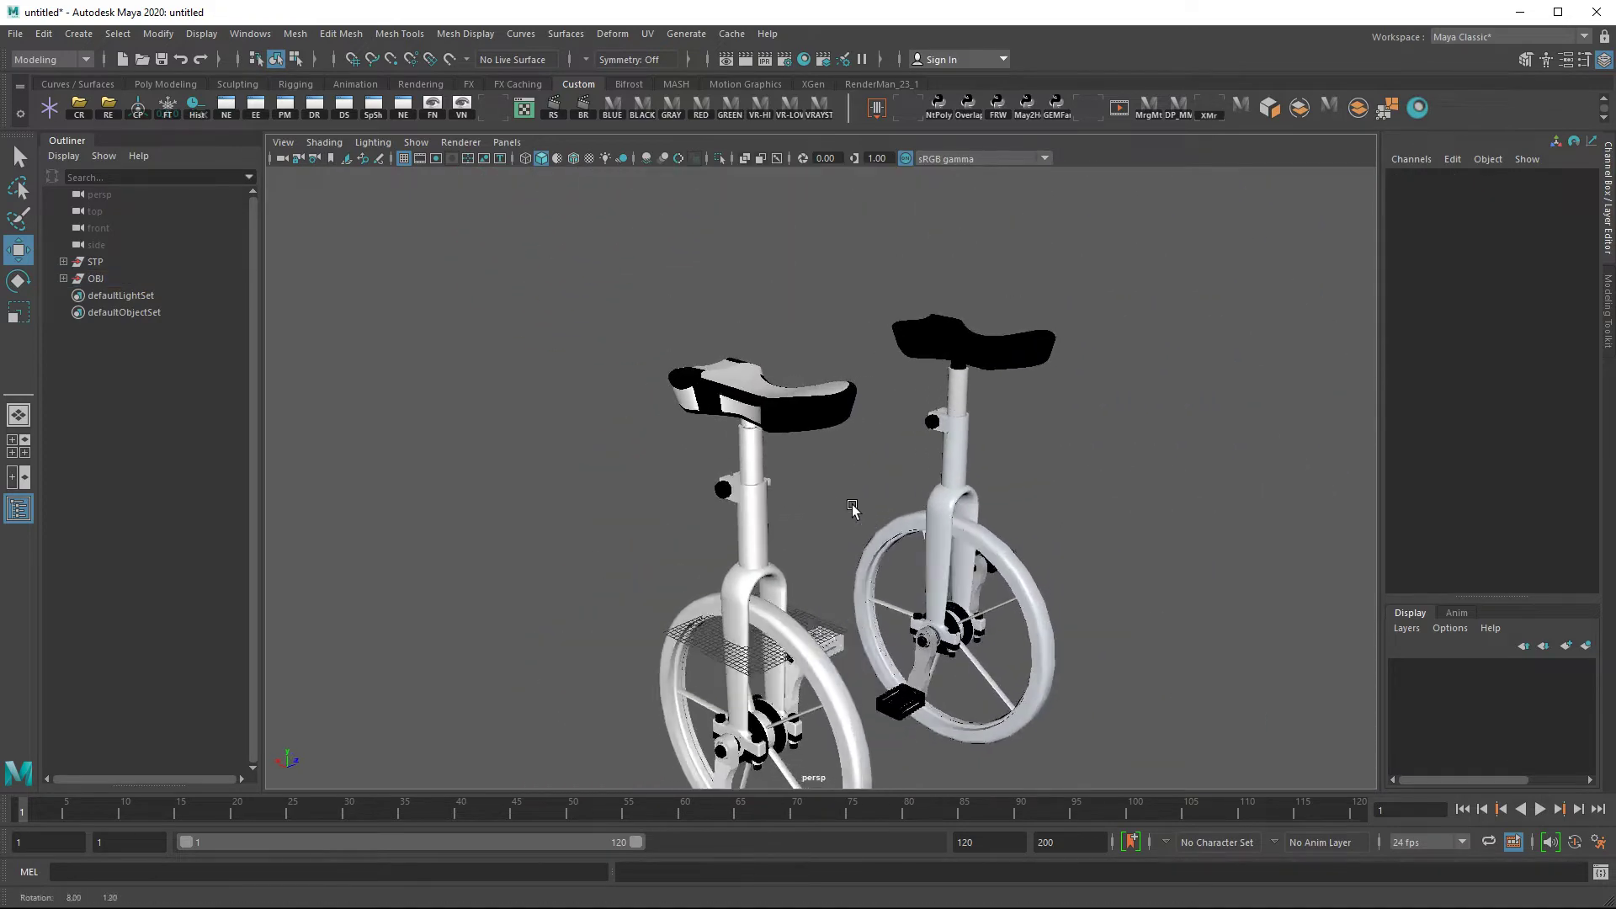
pyautogui.keyDown('alt'); pyautogui.moveTo(884, 379); pyautogui.dragTo(766, 350); pyautogui.keyUp('alt')
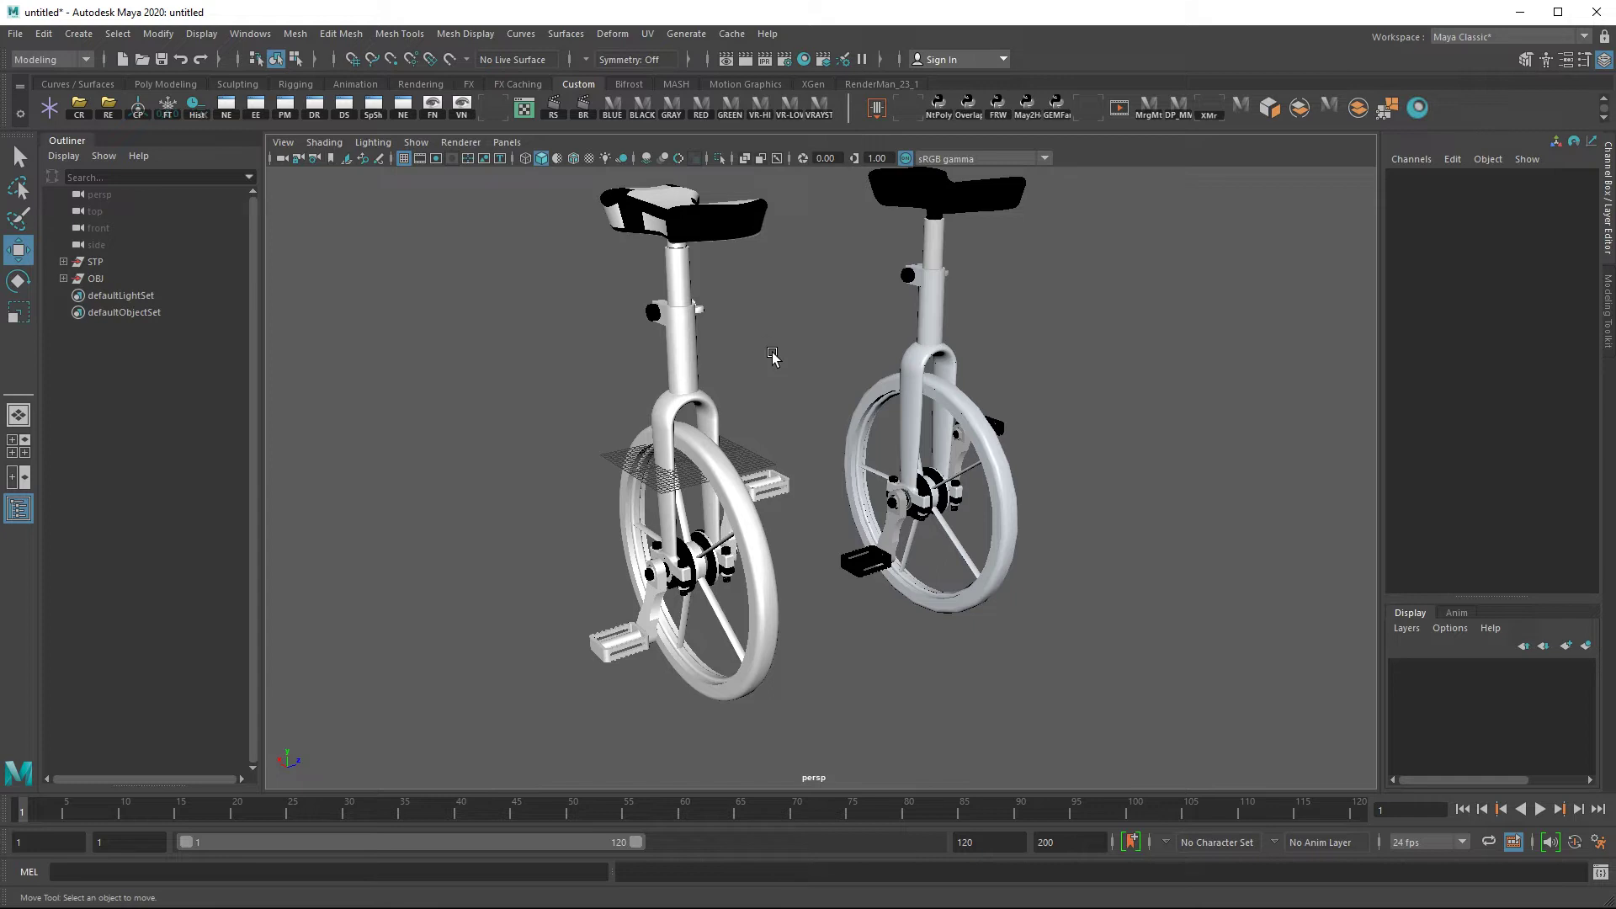
pyautogui.moveTo(767, 350)
pyautogui.keyDown('alt'); pyautogui.mouseDown()
pyautogui.moveTo(815, 361)
pyautogui.moveTo(784, 380)
pyautogui.mouseUp(); pyautogui.keyUp('alt')
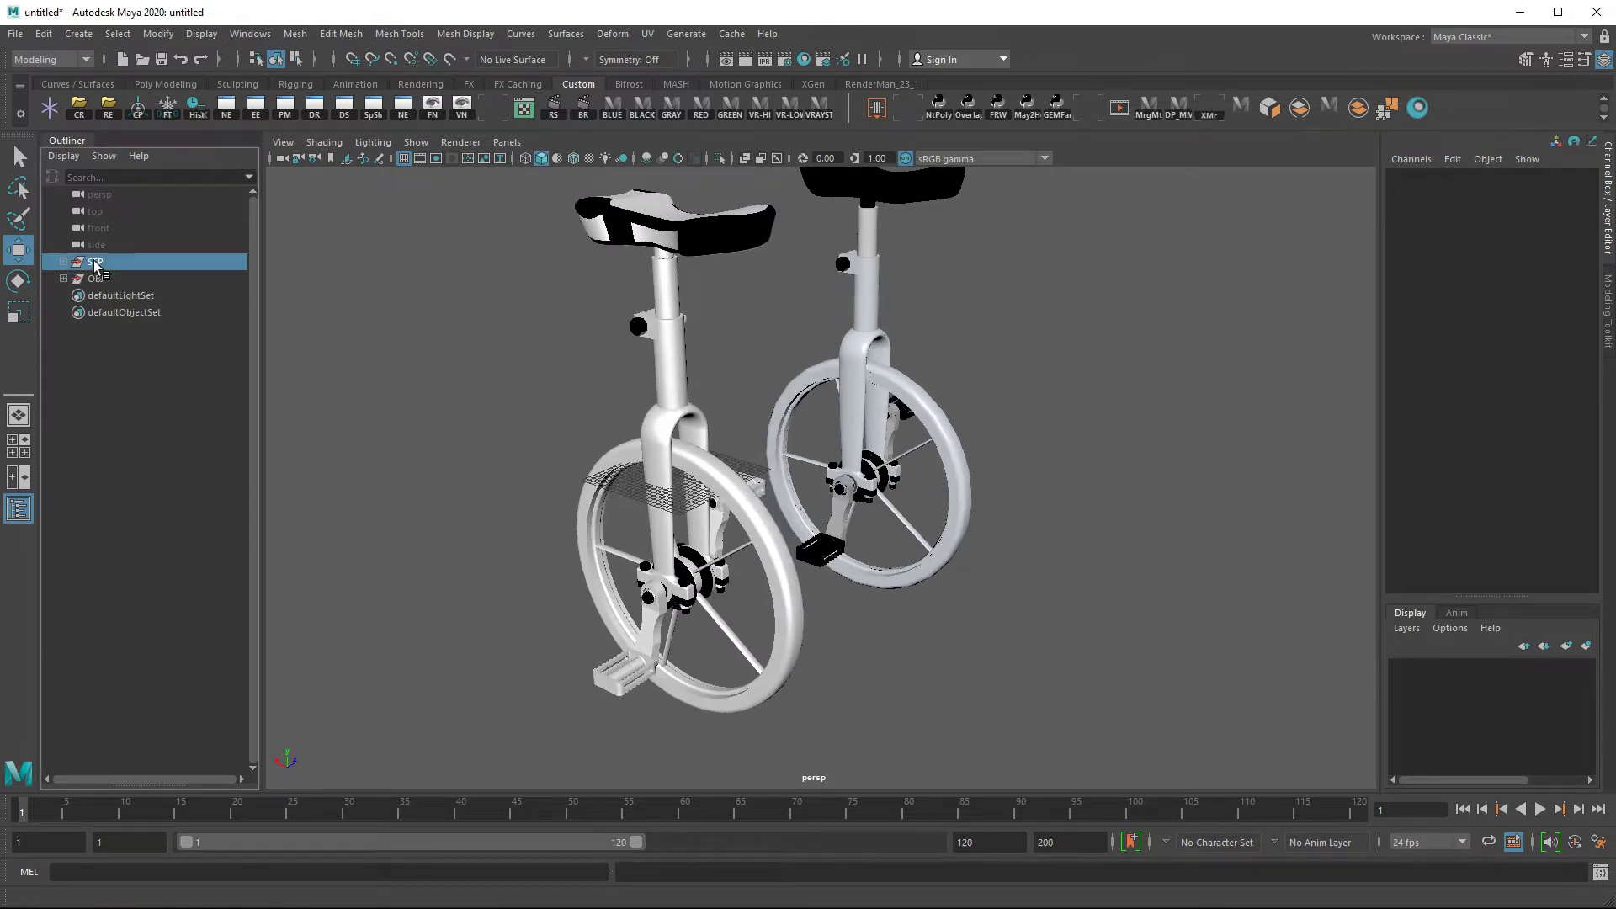
# Hide the STP unicycle and frame the OBJ unicycle's product_name seat mesh close up
pyautogui.click(878, 439)
pyautogui.hotkey('ctrl', 'h')
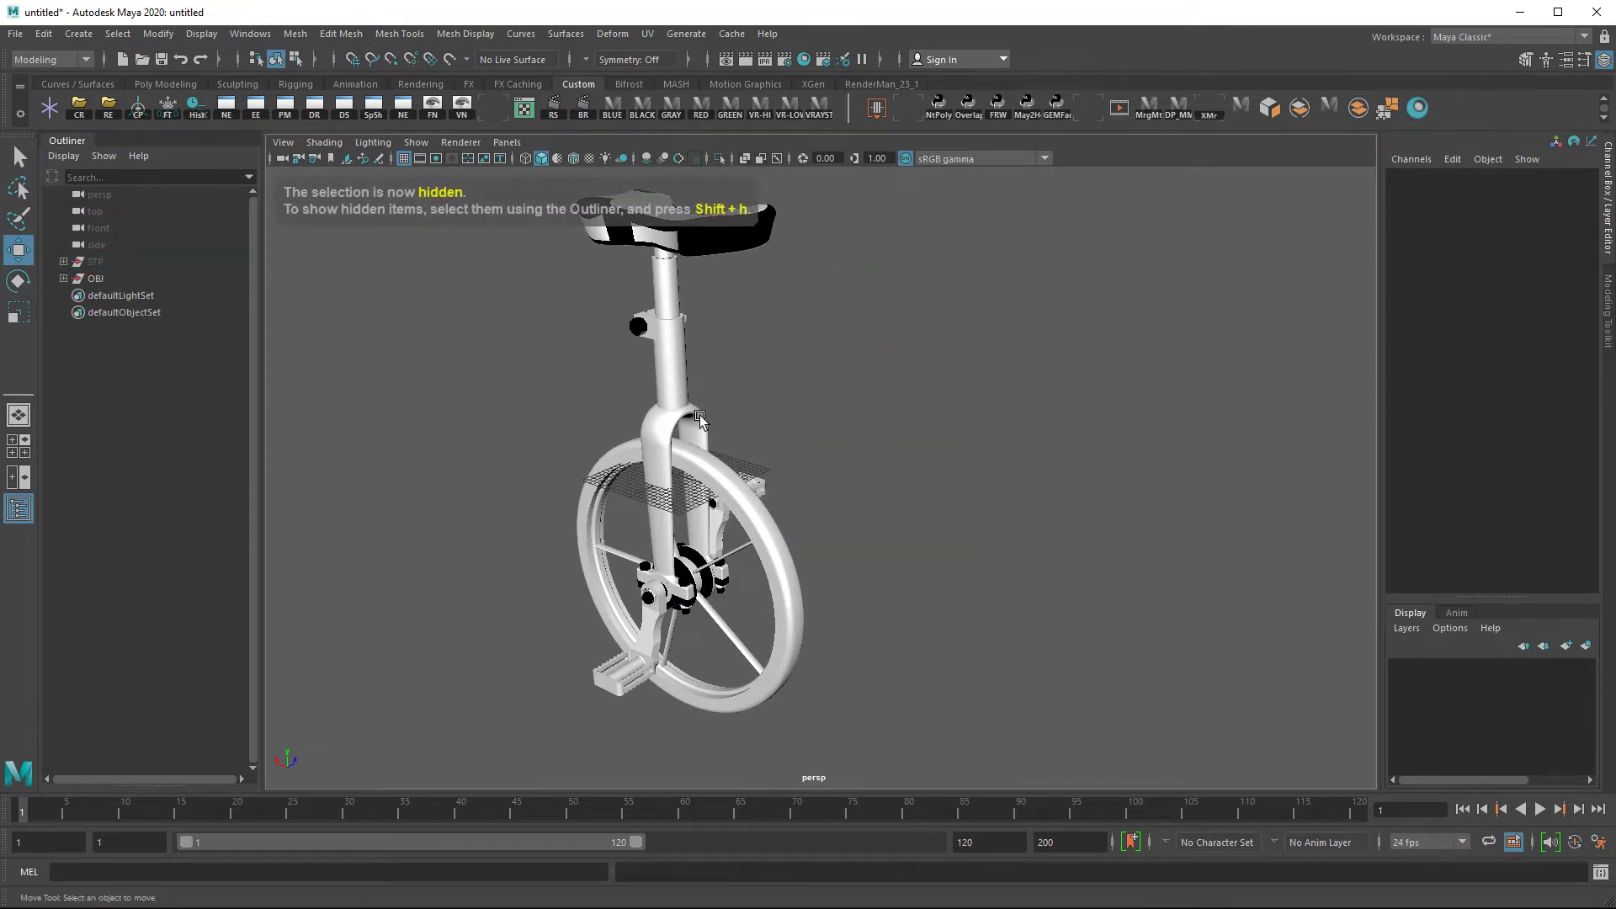
pyautogui.press('f')
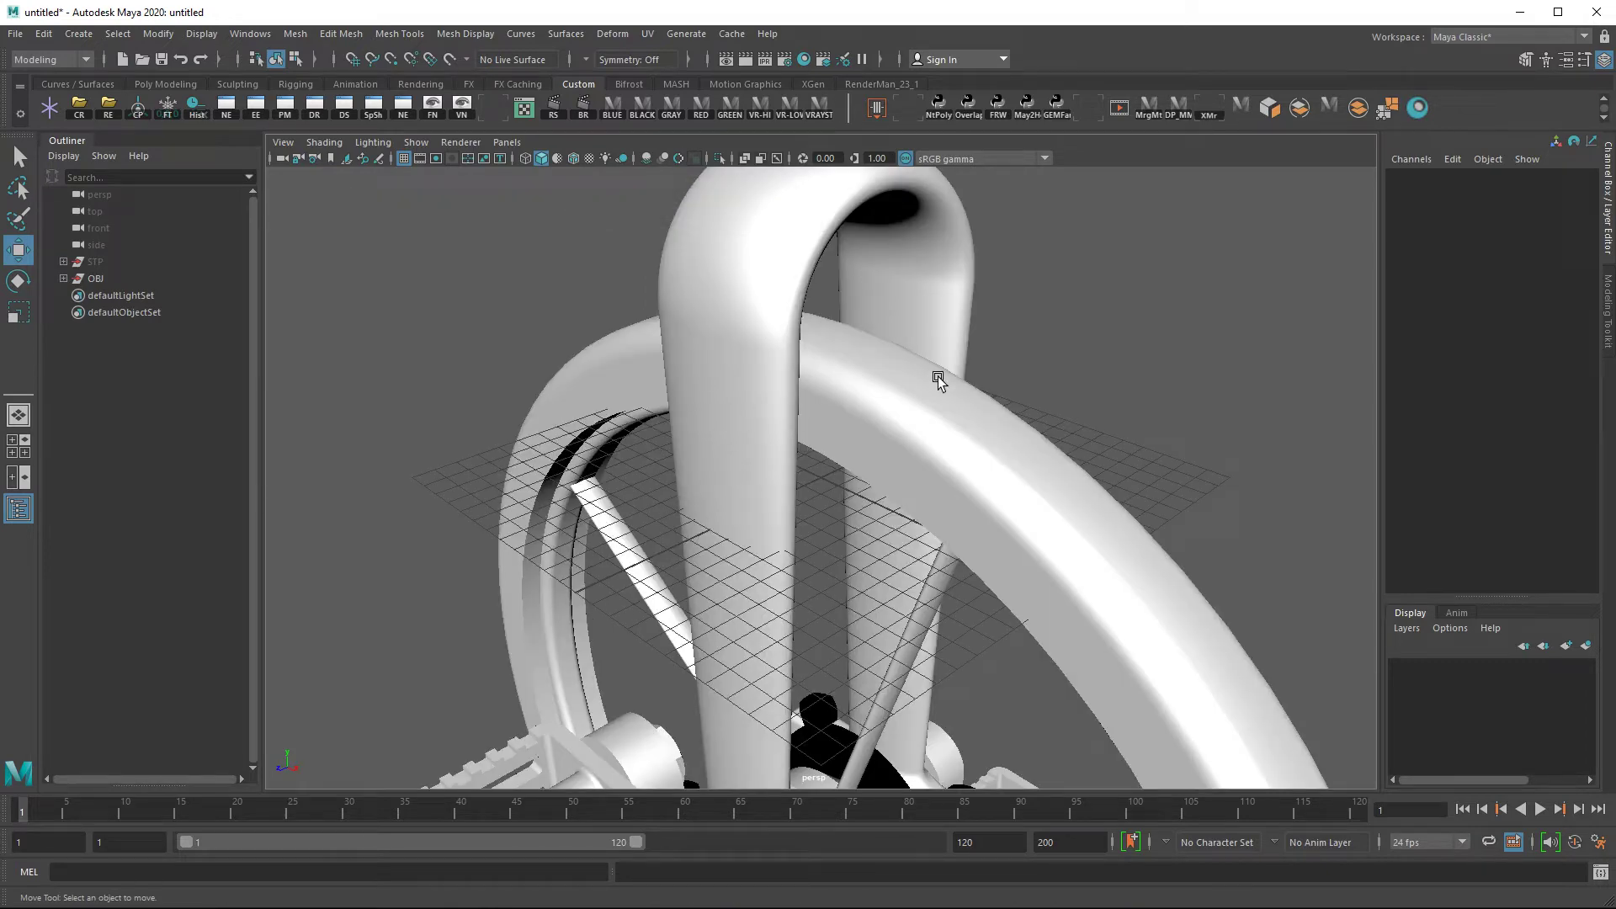
pyautogui.scroll(-5, 840, 382)
pyautogui.moveTo(492, 381)
pyautogui.keyDown('alt'); pyautogui.mouseDown()
pyautogui.moveTo(659, 477)
pyautogui.moveTo(1036, 480)
pyautogui.moveTo(480, 445)
pyautogui.moveTo(688, 449)
pyautogui.mouseUp(); pyautogui.keyUp('alt')
pyautogui.click(607, 417)
pyautogui.press('f')
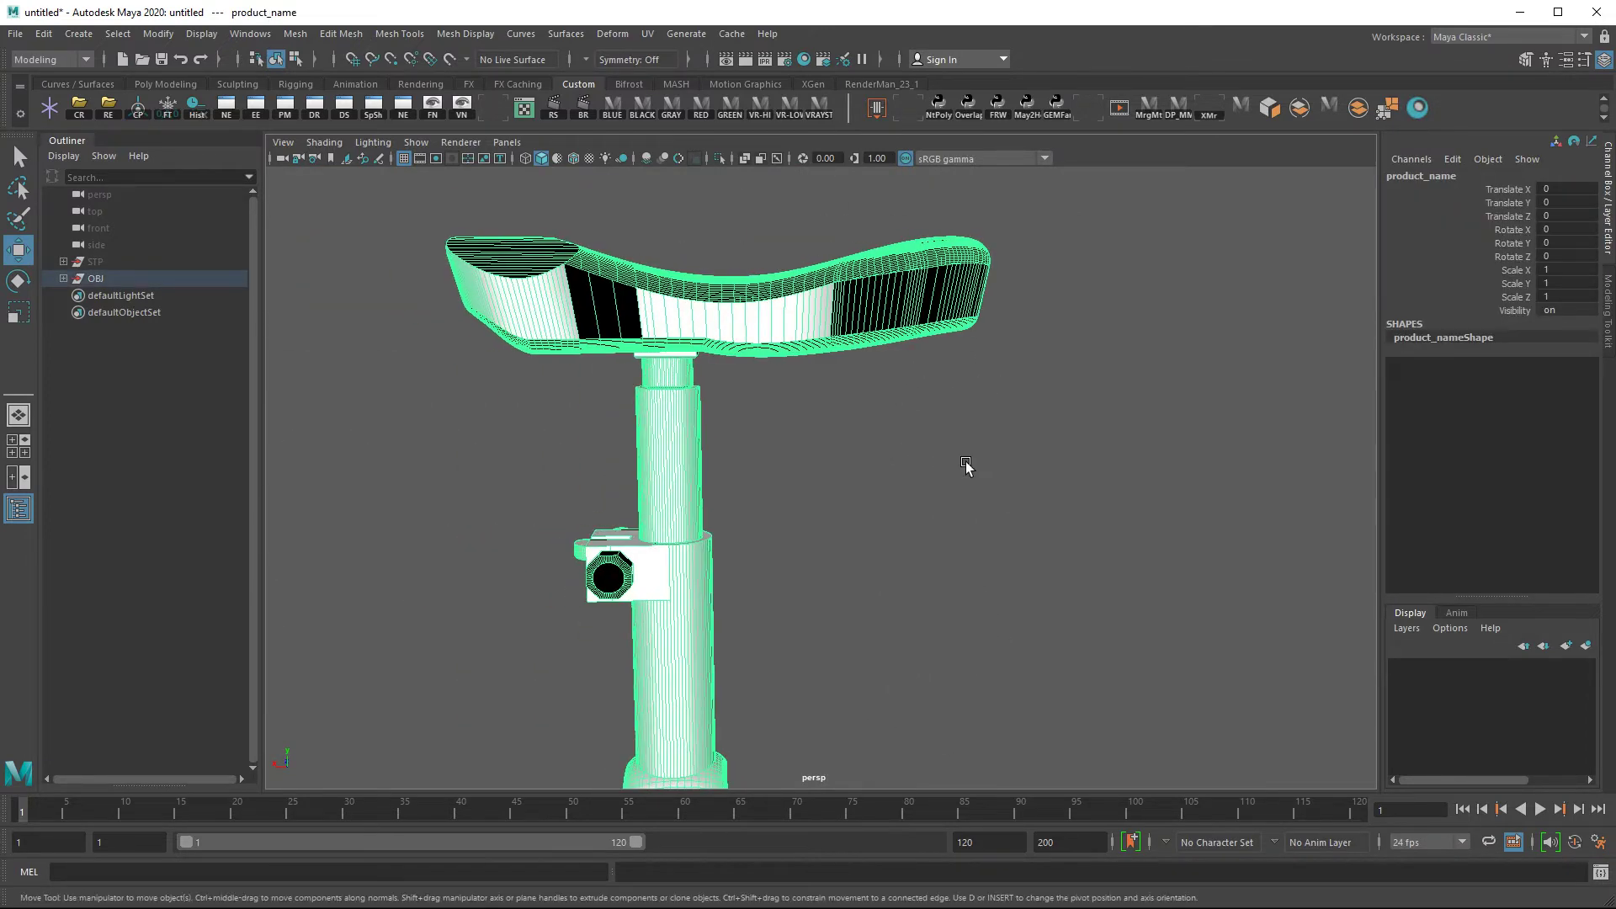
# Select the product_name mesh inside OBJ and switch it to Face component mode
pyautogui.moveTo(692, 392)
pyautogui.keyDown('alt'); pyautogui.mouseDown()
pyautogui.moveTo(770, 429)
pyautogui.moveTo(799, 492)
pyautogui.mouseUp(); pyautogui.keyUp('alt')
pyautogui.scroll(-3, 782, 442)
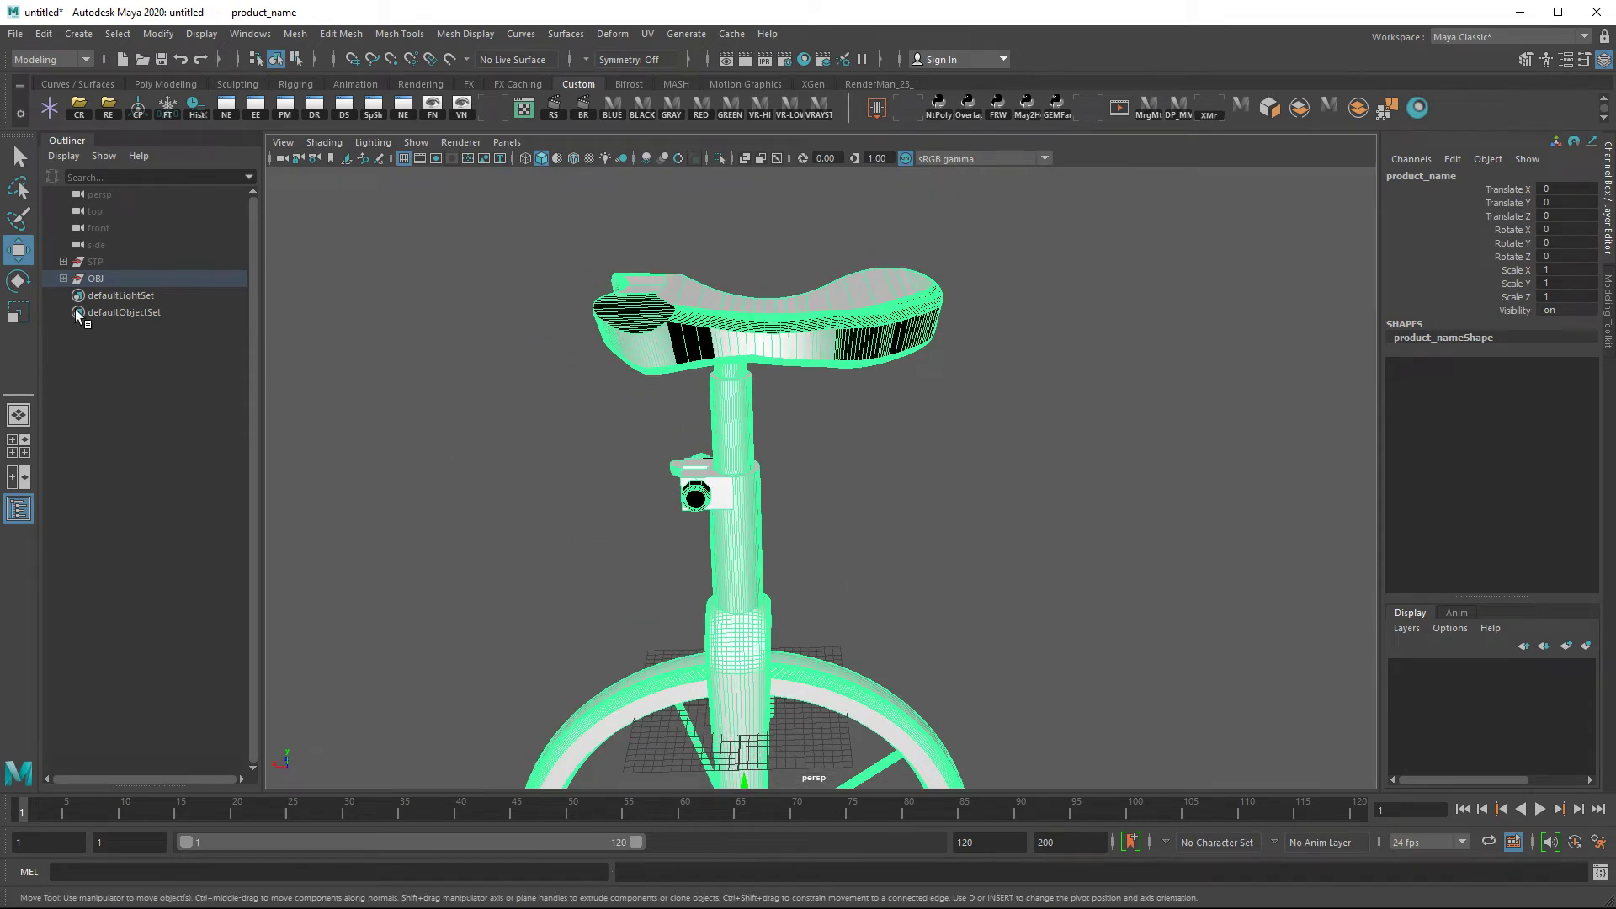
pyautogui.click(64, 279)
pyautogui.keyDown('ctrl'); pyautogui.click(139, 296); pyautogui.keyUp('ctrl')
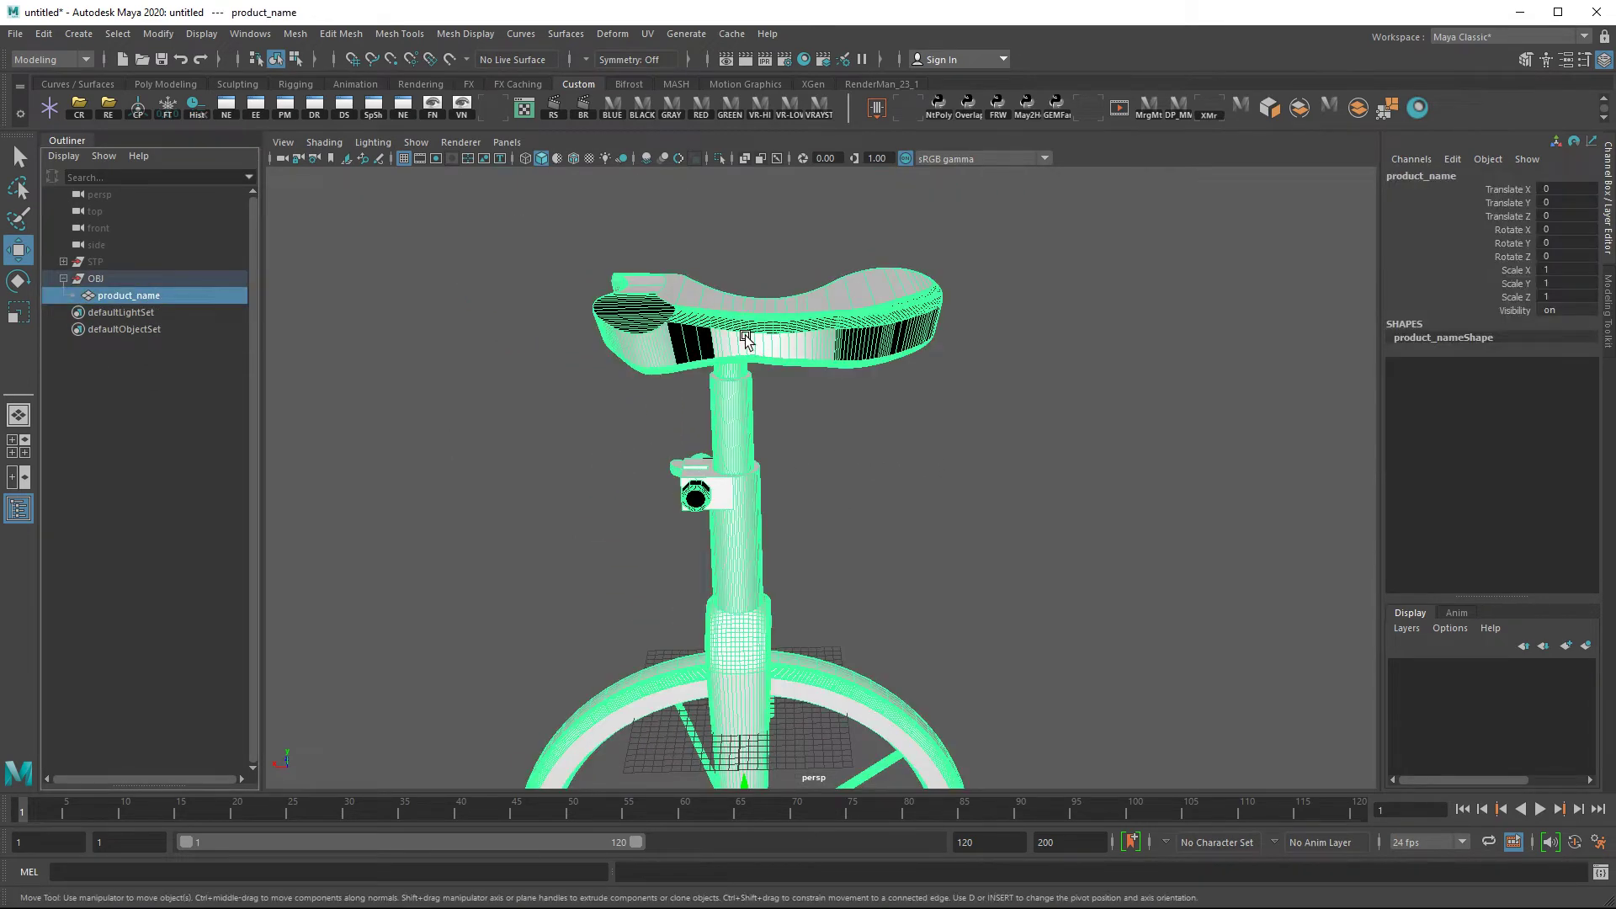
pyautogui.click(526, 110)
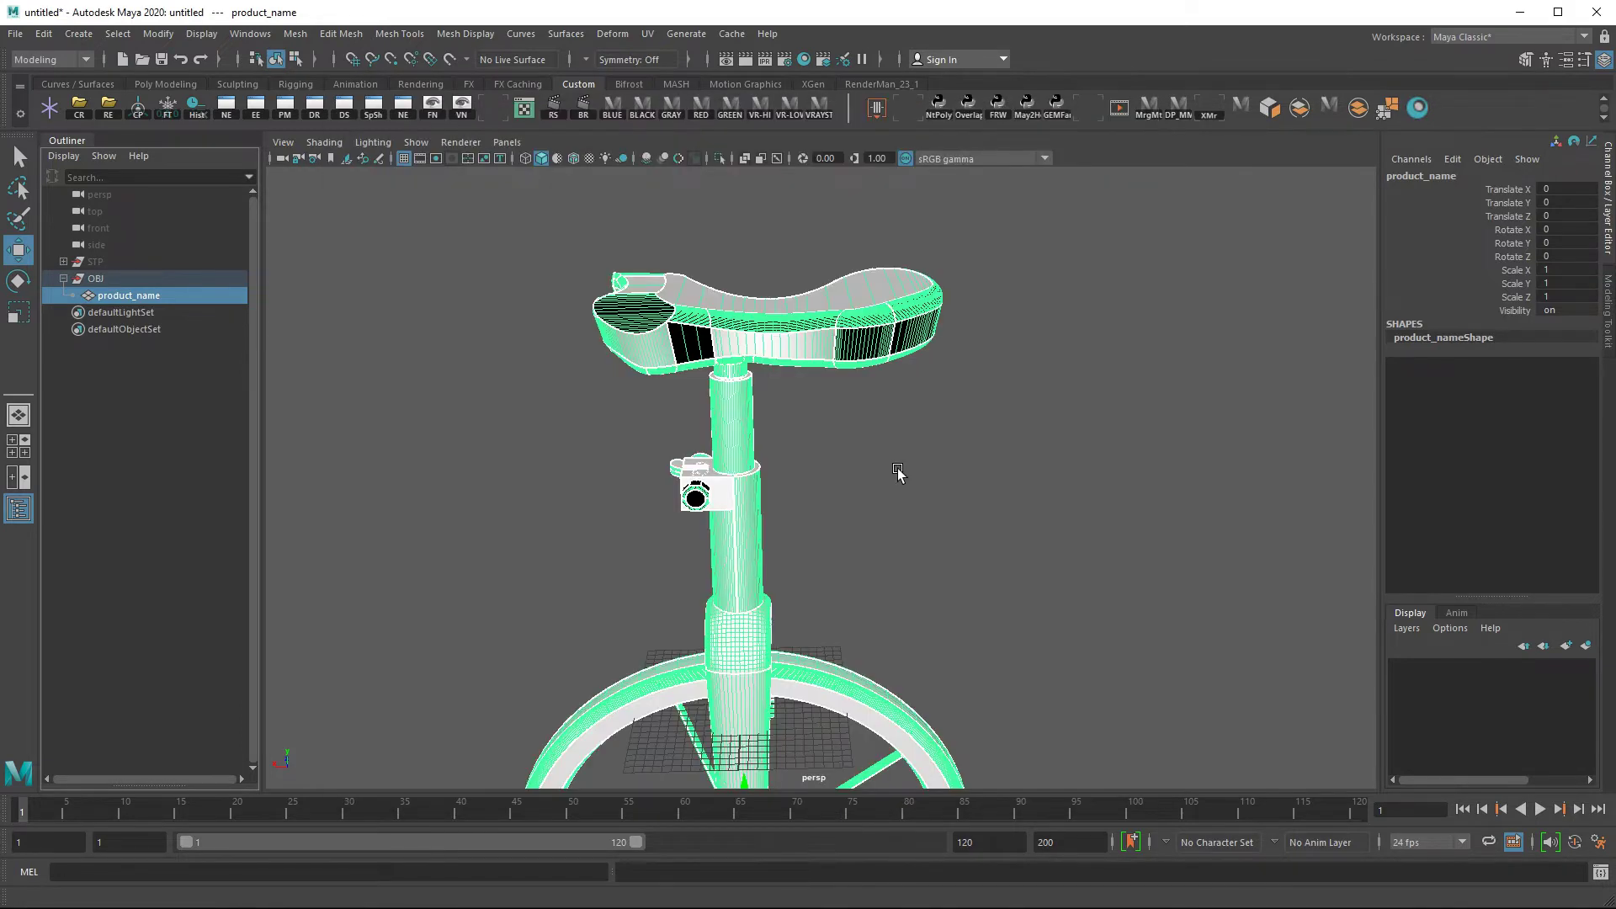
pyautogui.keyDown('alt'); pyautogui.moveTo(898, 474); pyautogui.dragTo(823, 351); pyautogui.keyUp('alt')
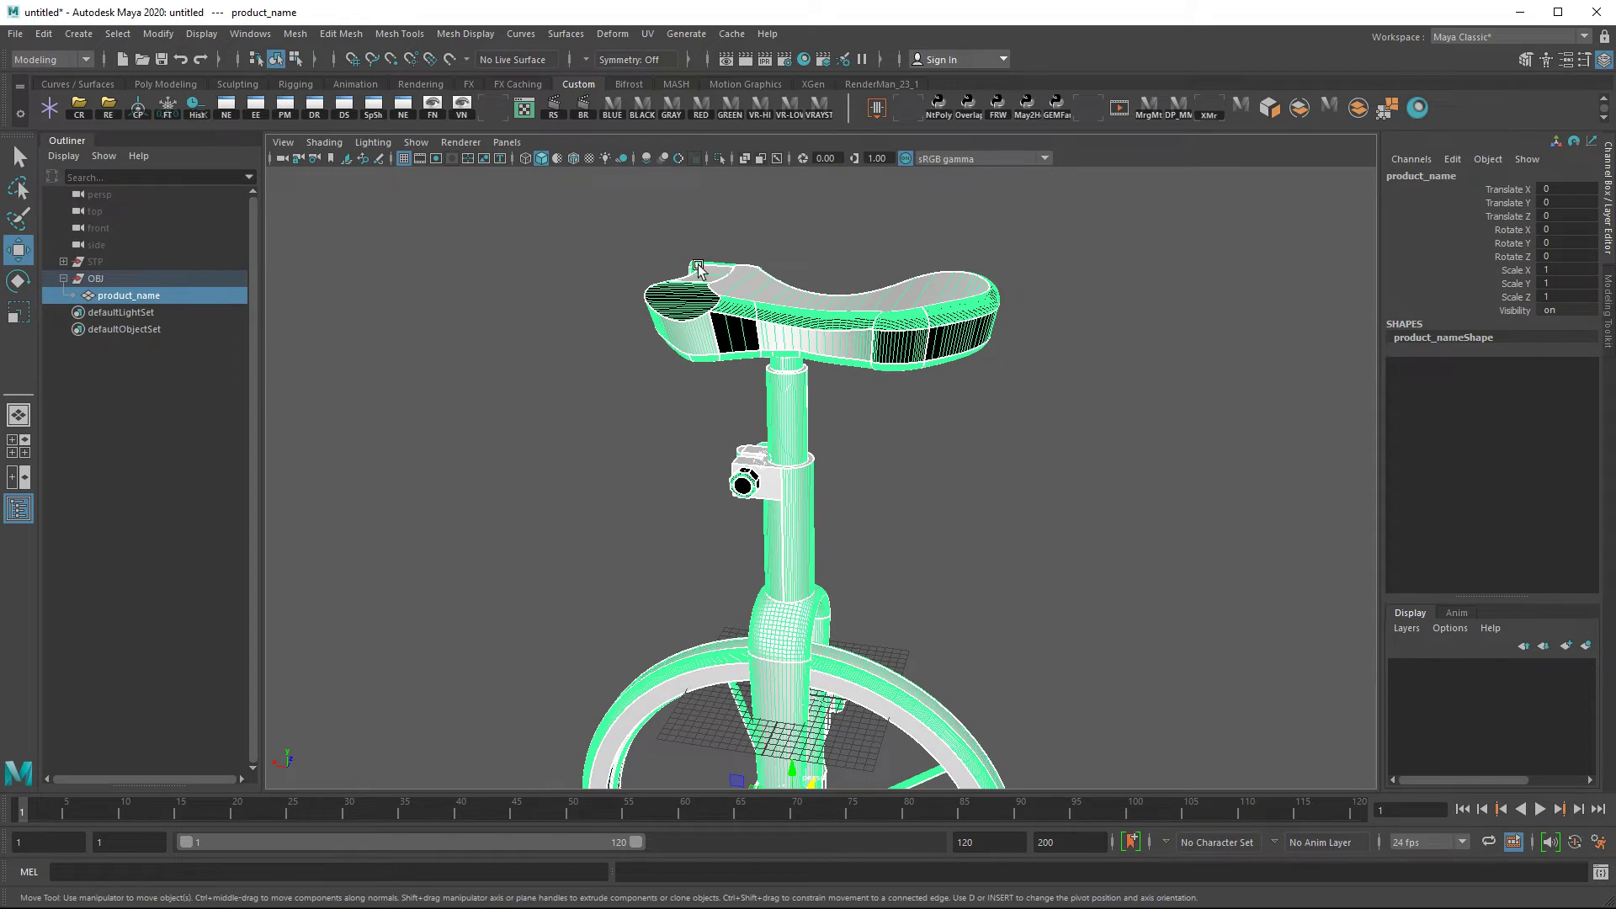
pyautogui.rightClick(685, 316)
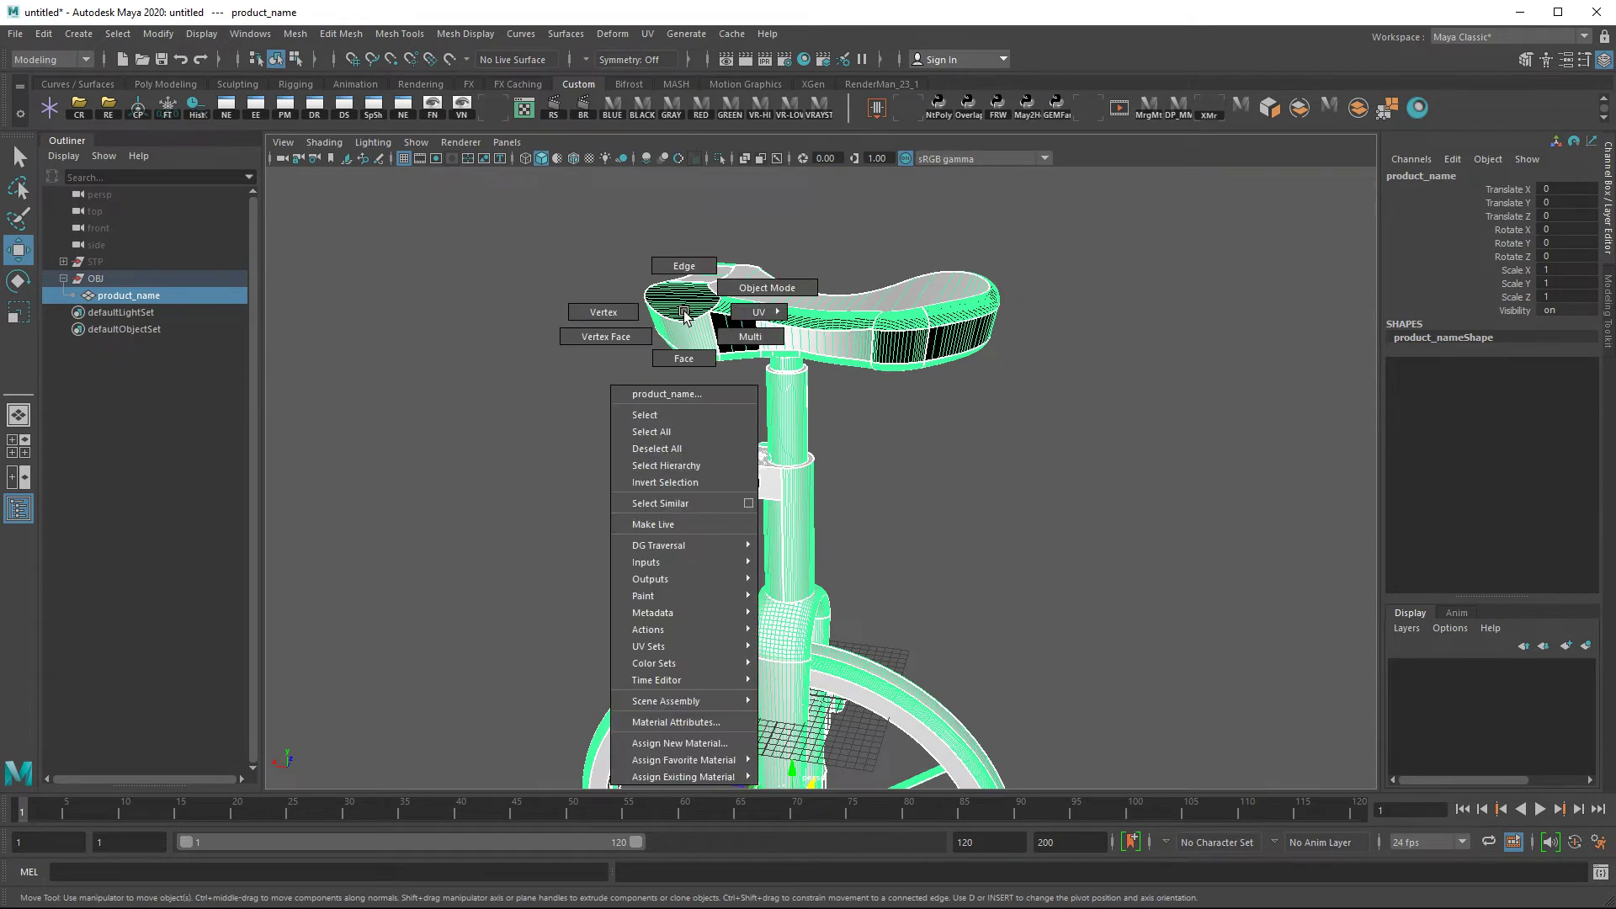
pyautogui.moveTo(686, 315); pyautogui.dragTo(604, 313, button='right')
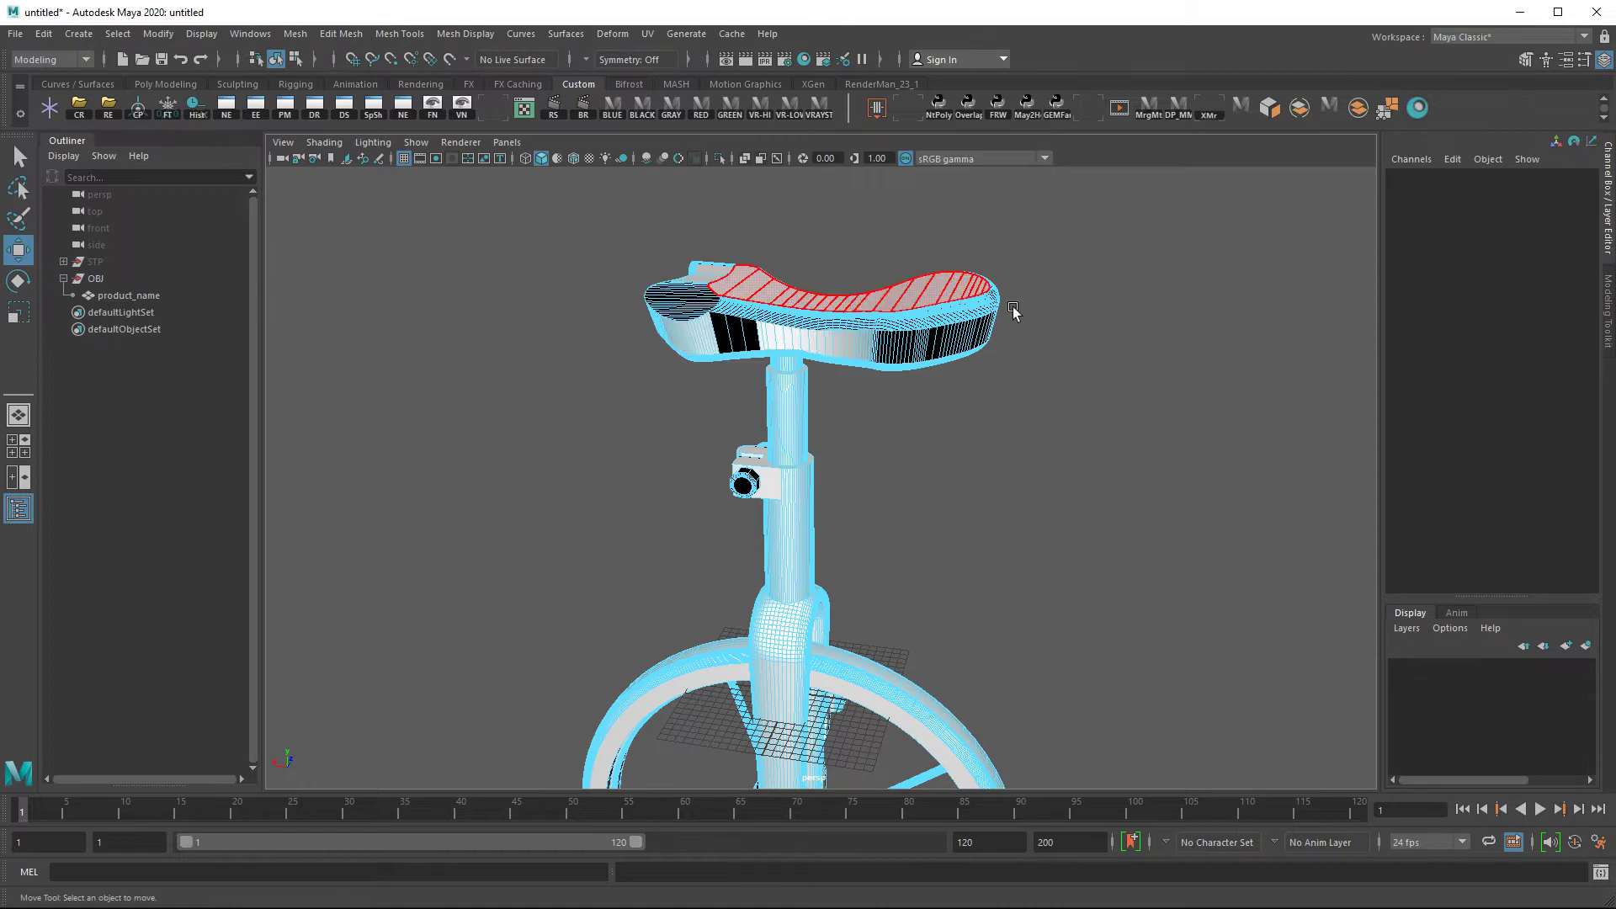
# Marquee-select all the seat faces on the mesh from a front view
pyautogui.keyDown('alt'); pyautogui.moveTo(896, 454); pyautogui.dragTo(948, 440); pyautogui.keyUp('alt')
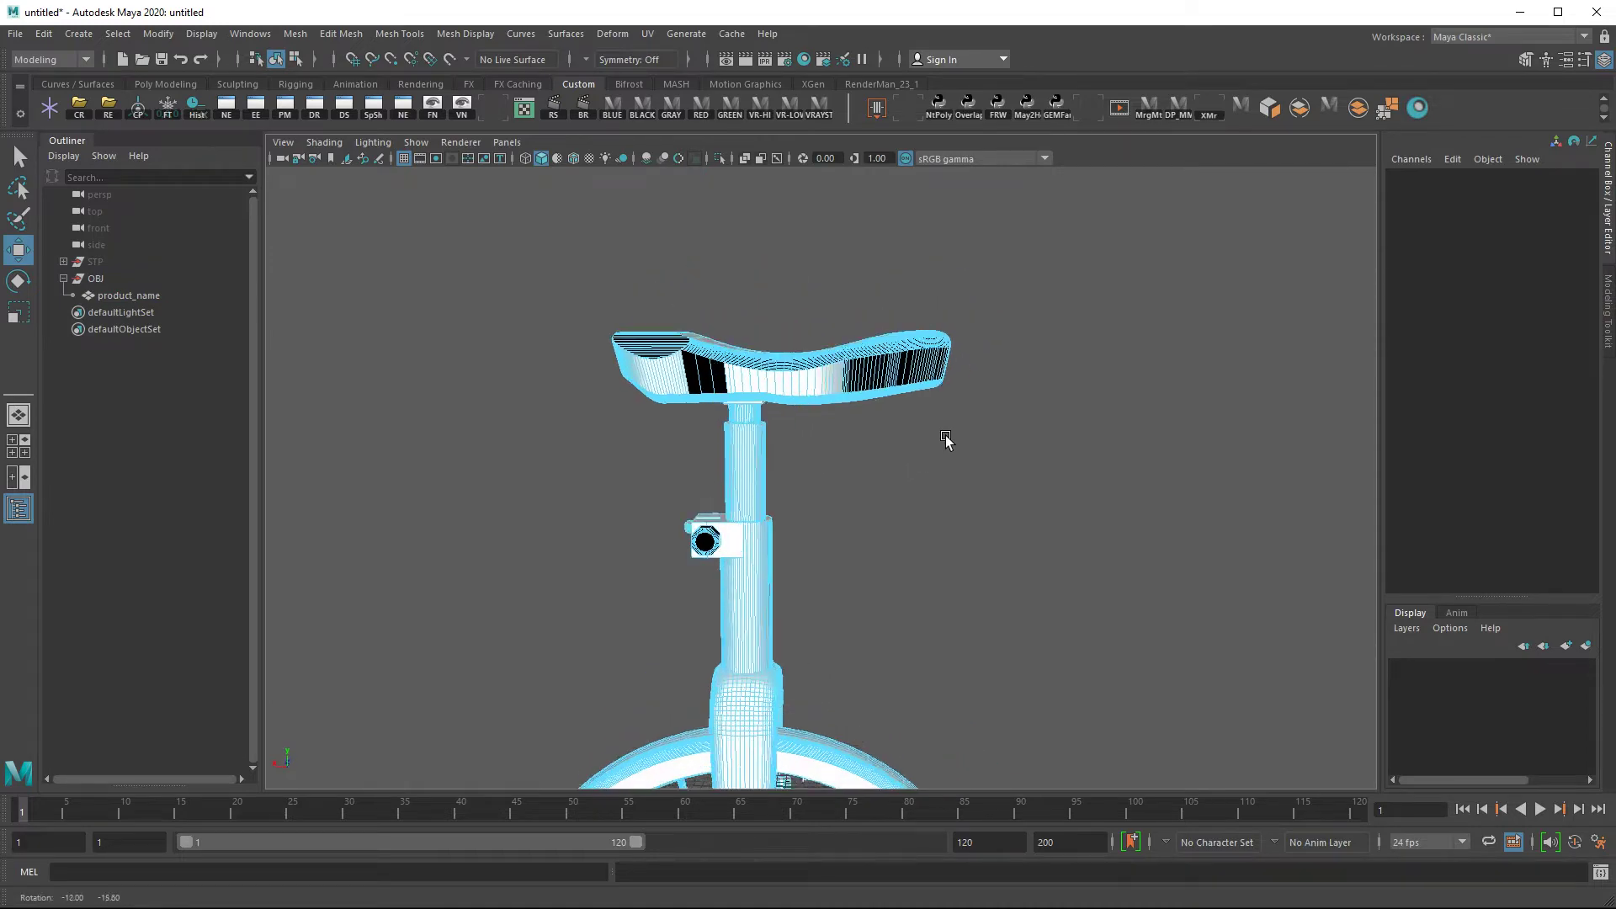
pyautogui.keyDown('alt'); pyautogui.moveTo(947, 439); pyautogui.dragTo(813, 489, button='middle'); pyautogui.keyUp('alt')
pyautogui.scroll(3, 812, 490)
pyautogui.moveTo(400, 241); pyautogui.dragTo(1124, 443)
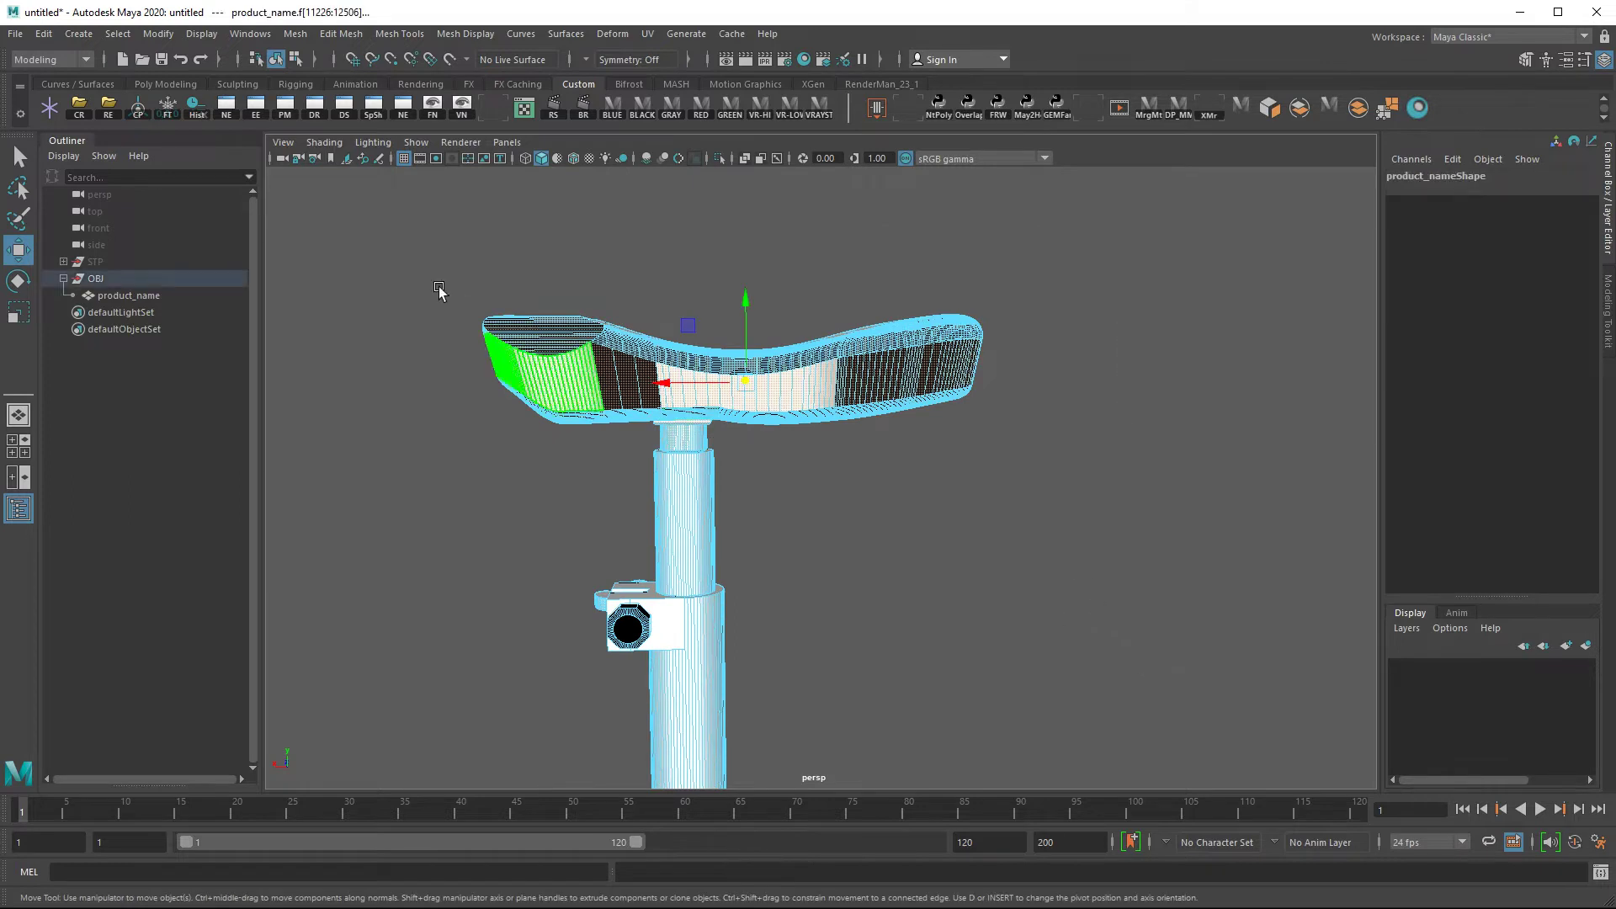
pyautogui.moveTo(346, 238); pyautogui.dragTo(1235, 601)
pyautogui.moveTo(1224, 745); pyautogui.dragTo(412, 441)
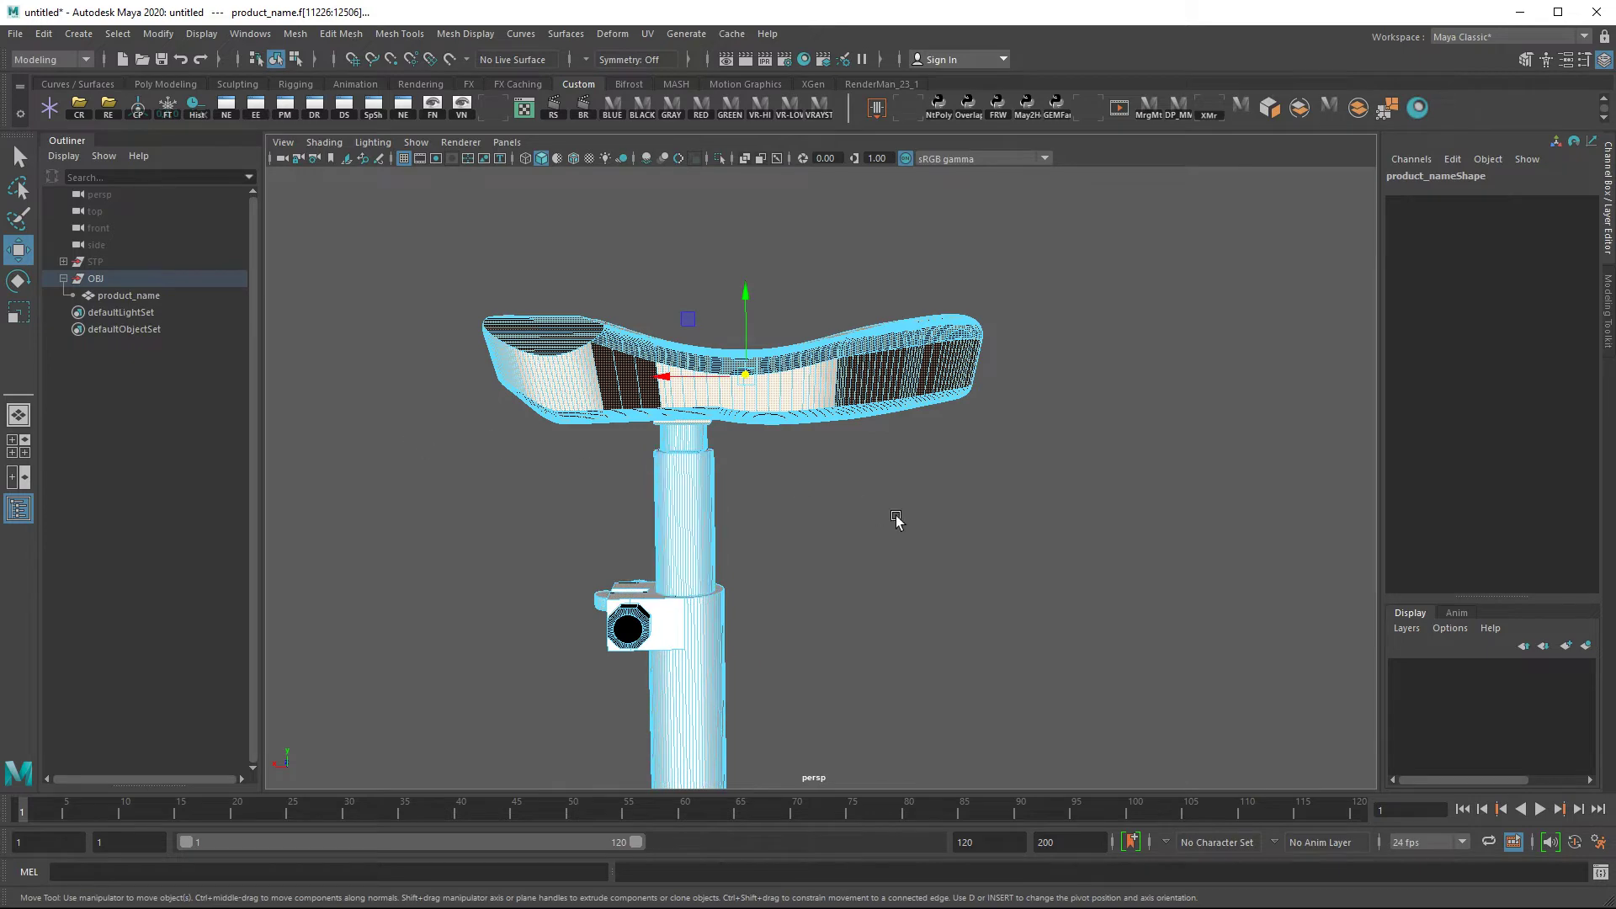
pyautogui.keyDown('alt'); pyautogui.moveTo(929, 541); pyautogui.dragTo(668, 545); pyautogui.keyUp('alt')
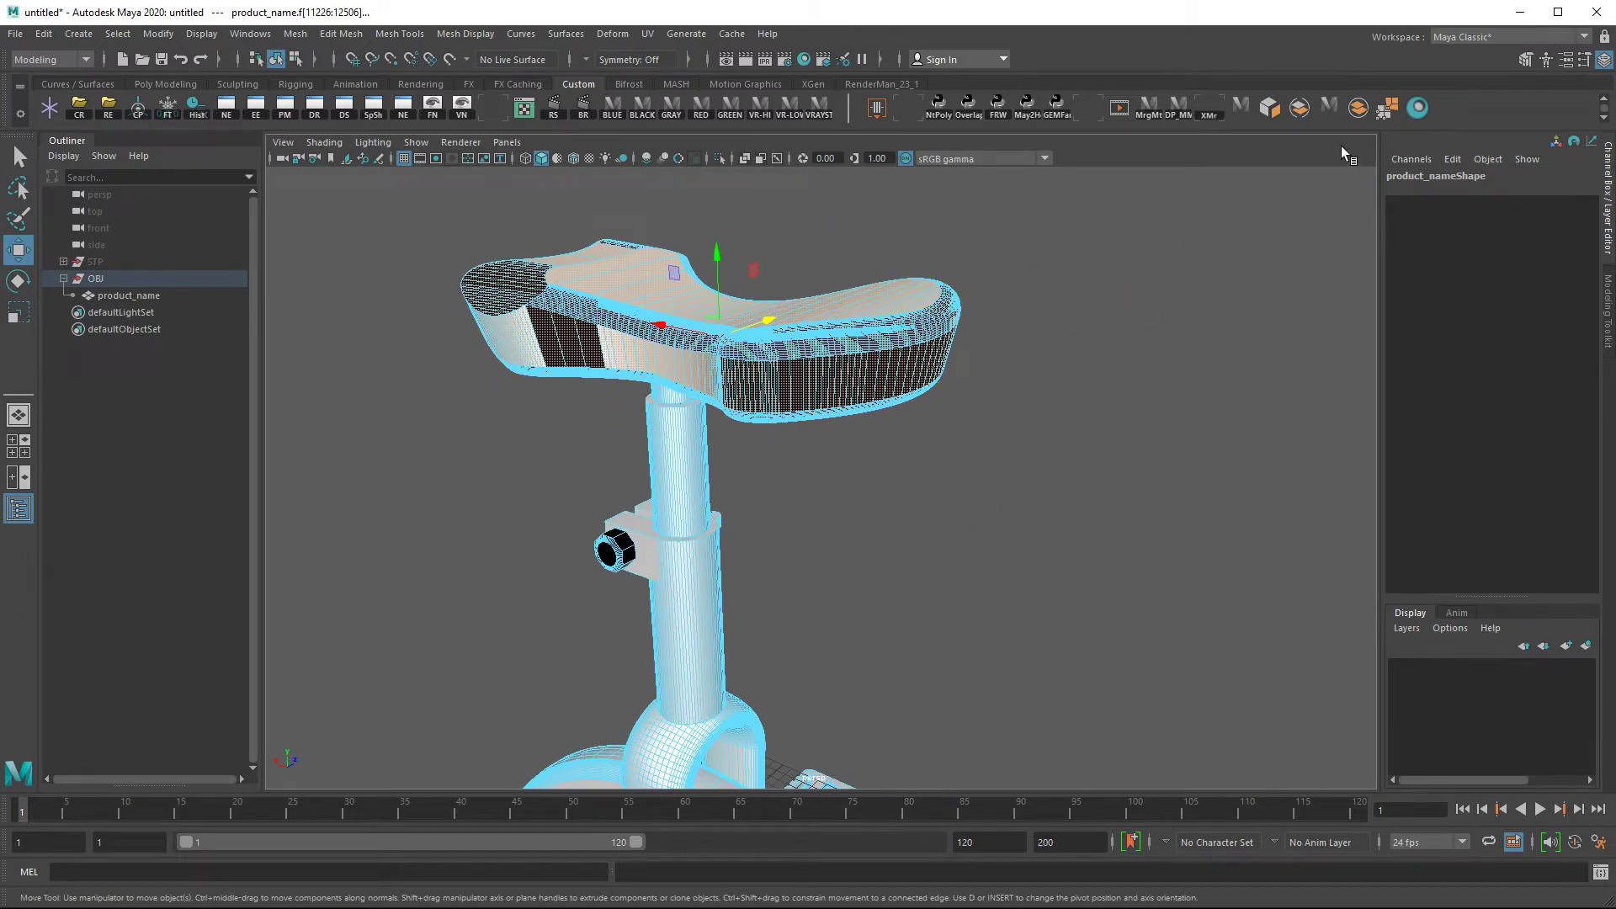
# Review the custom detach/separate shelf script, then run it on the selected seat faces
pyautogui.rightClick(1326, 117)
pyautogui.click(1377, 139)
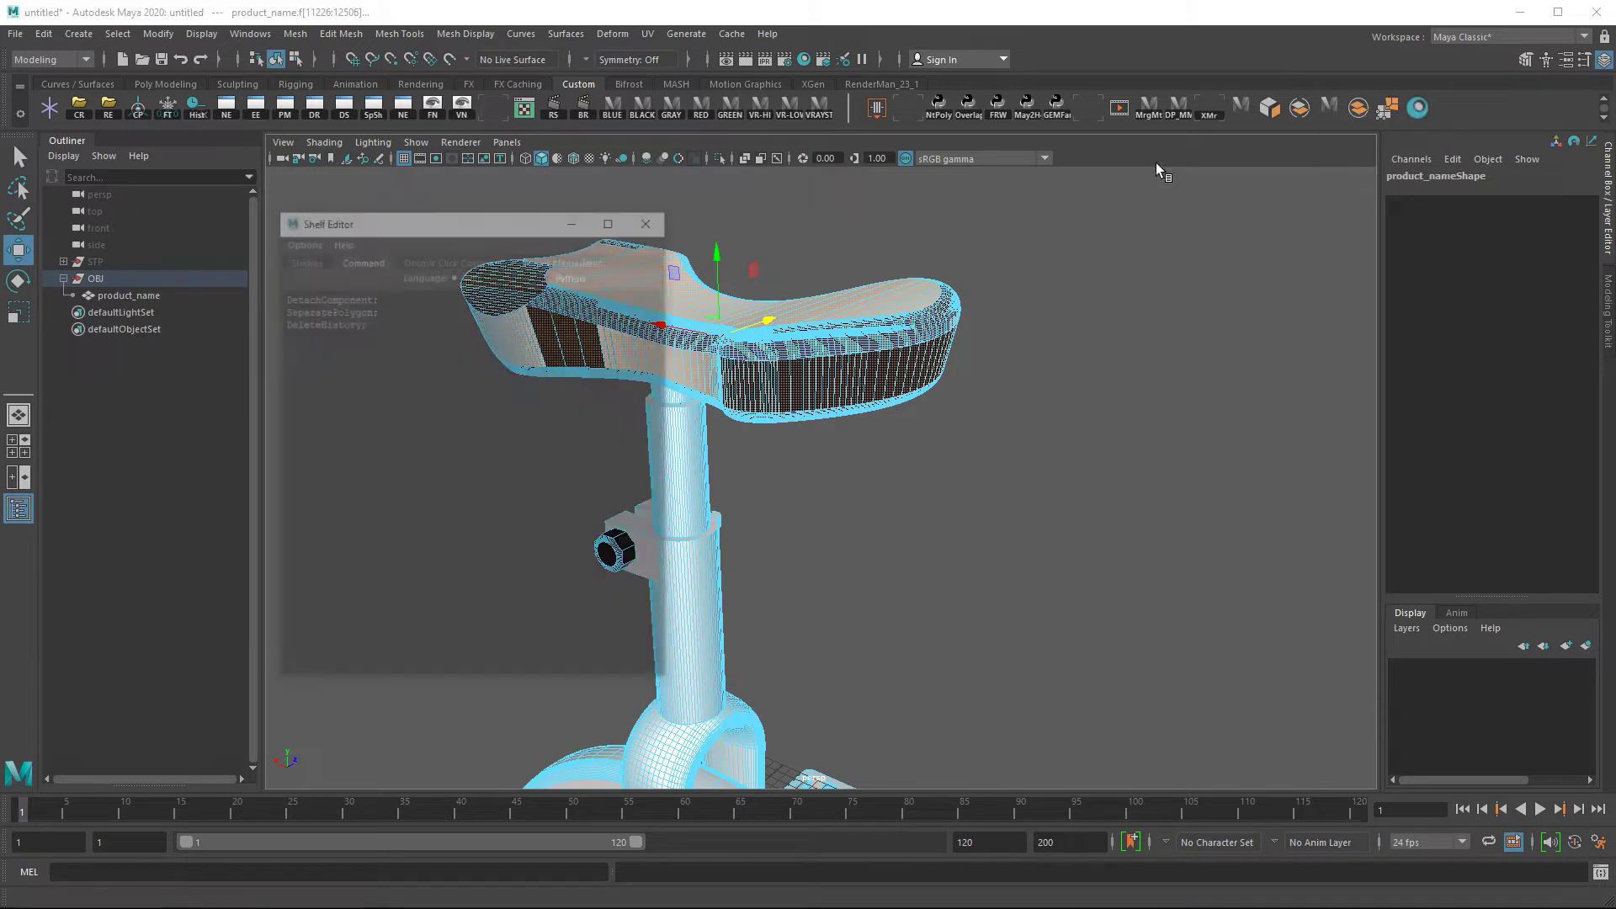
pyautogui.hotkey('ctrl', 'a')
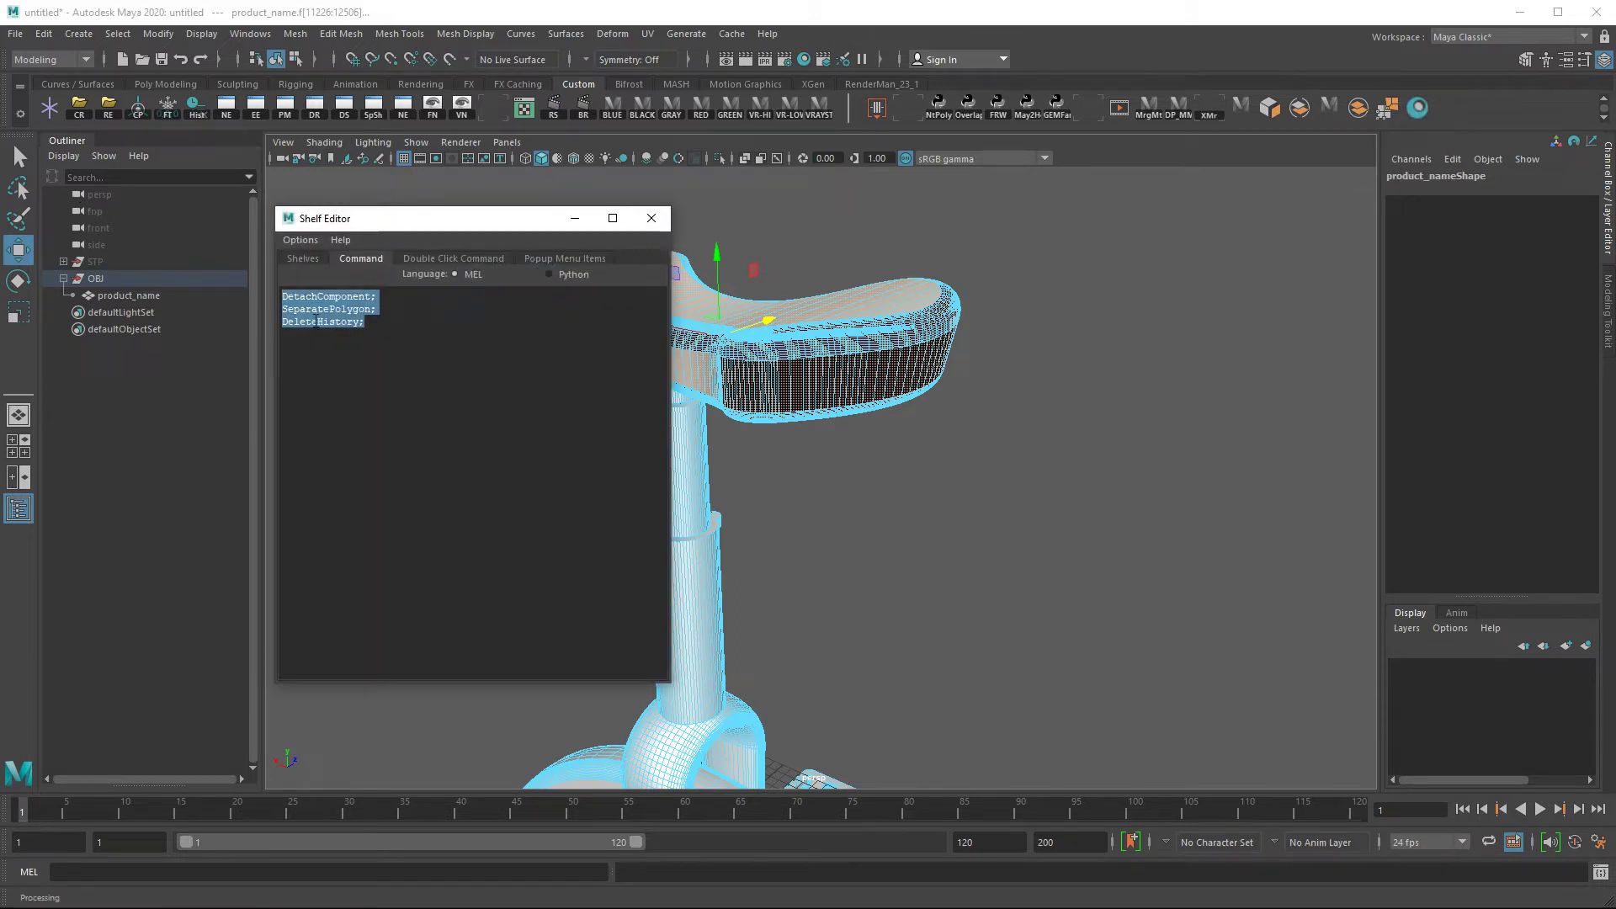
pyautogui.click(425, 376)
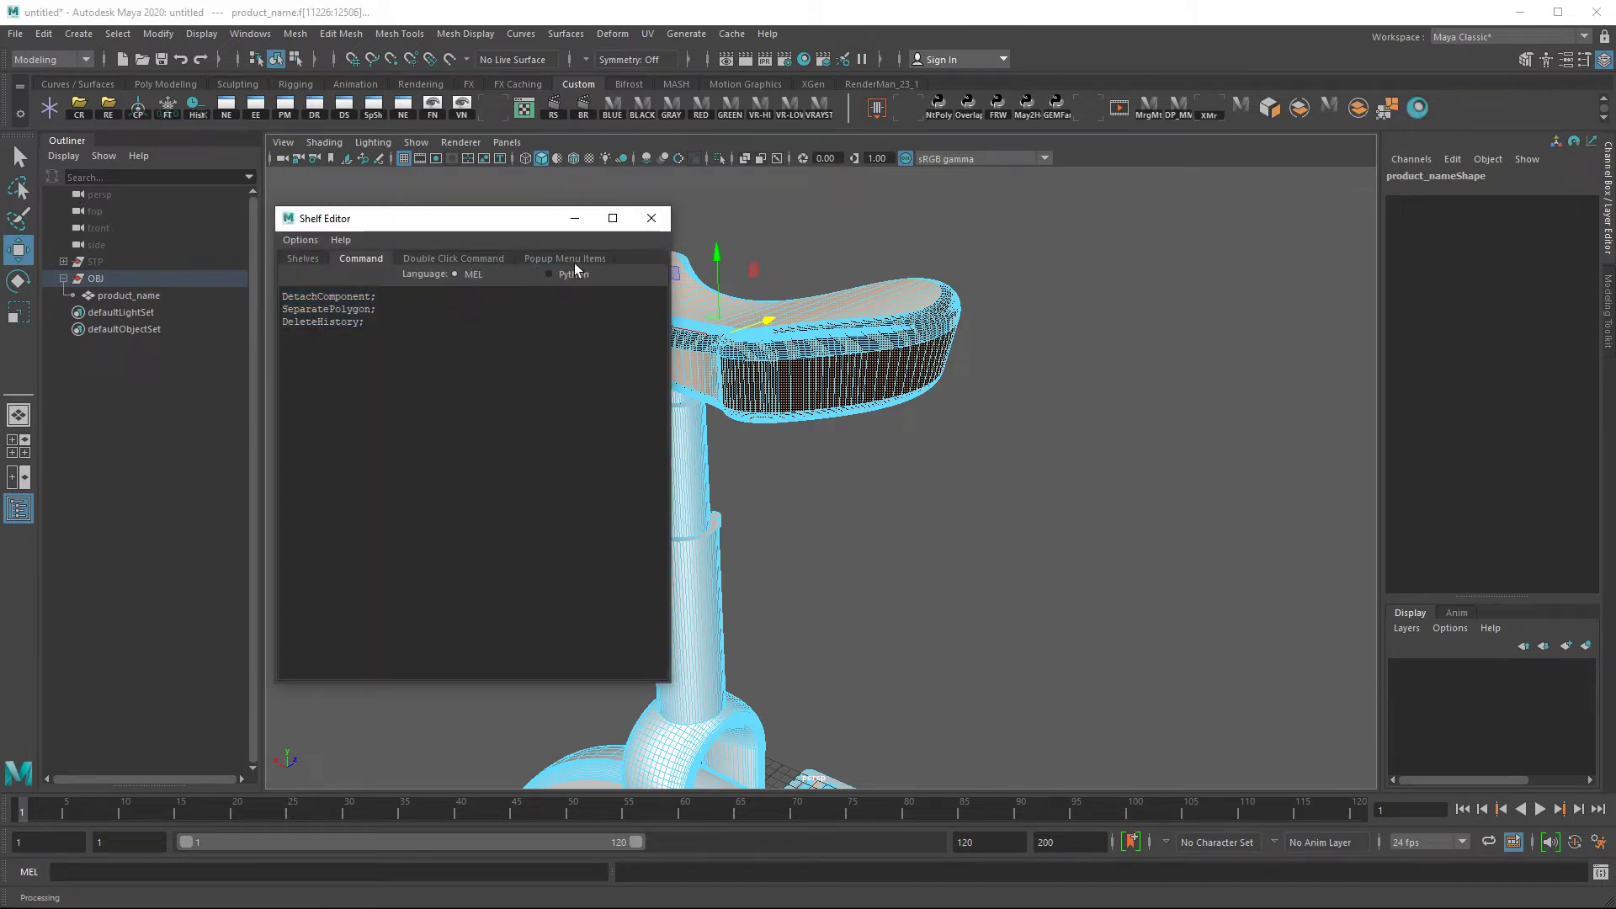
pyautogui.click(651, 218)
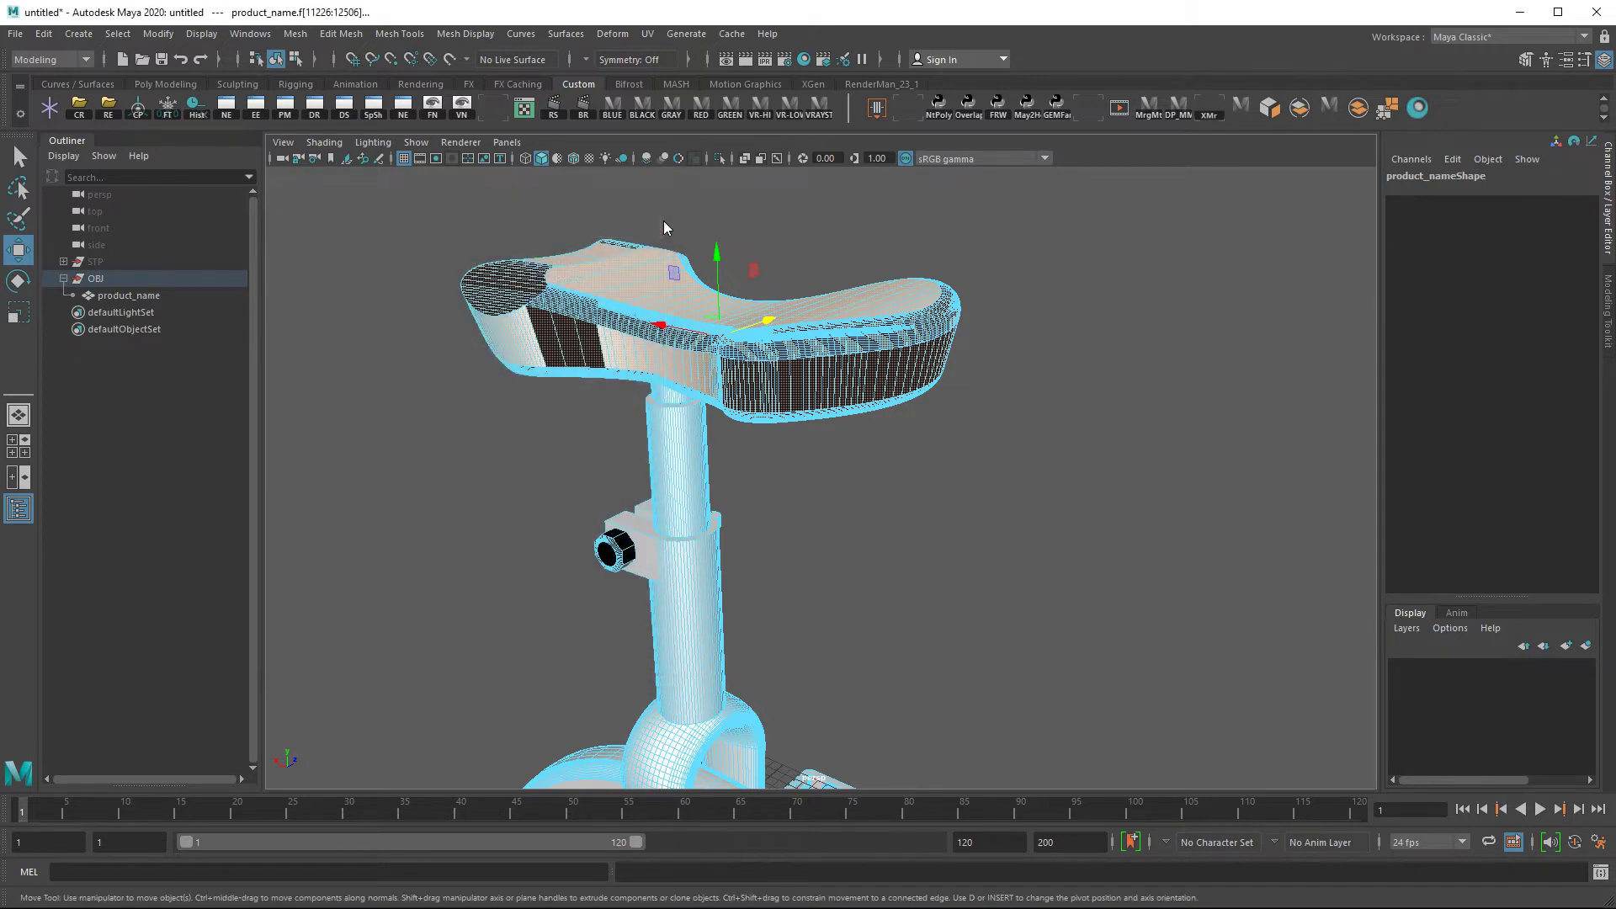
pyautogui.click(1336, 108)
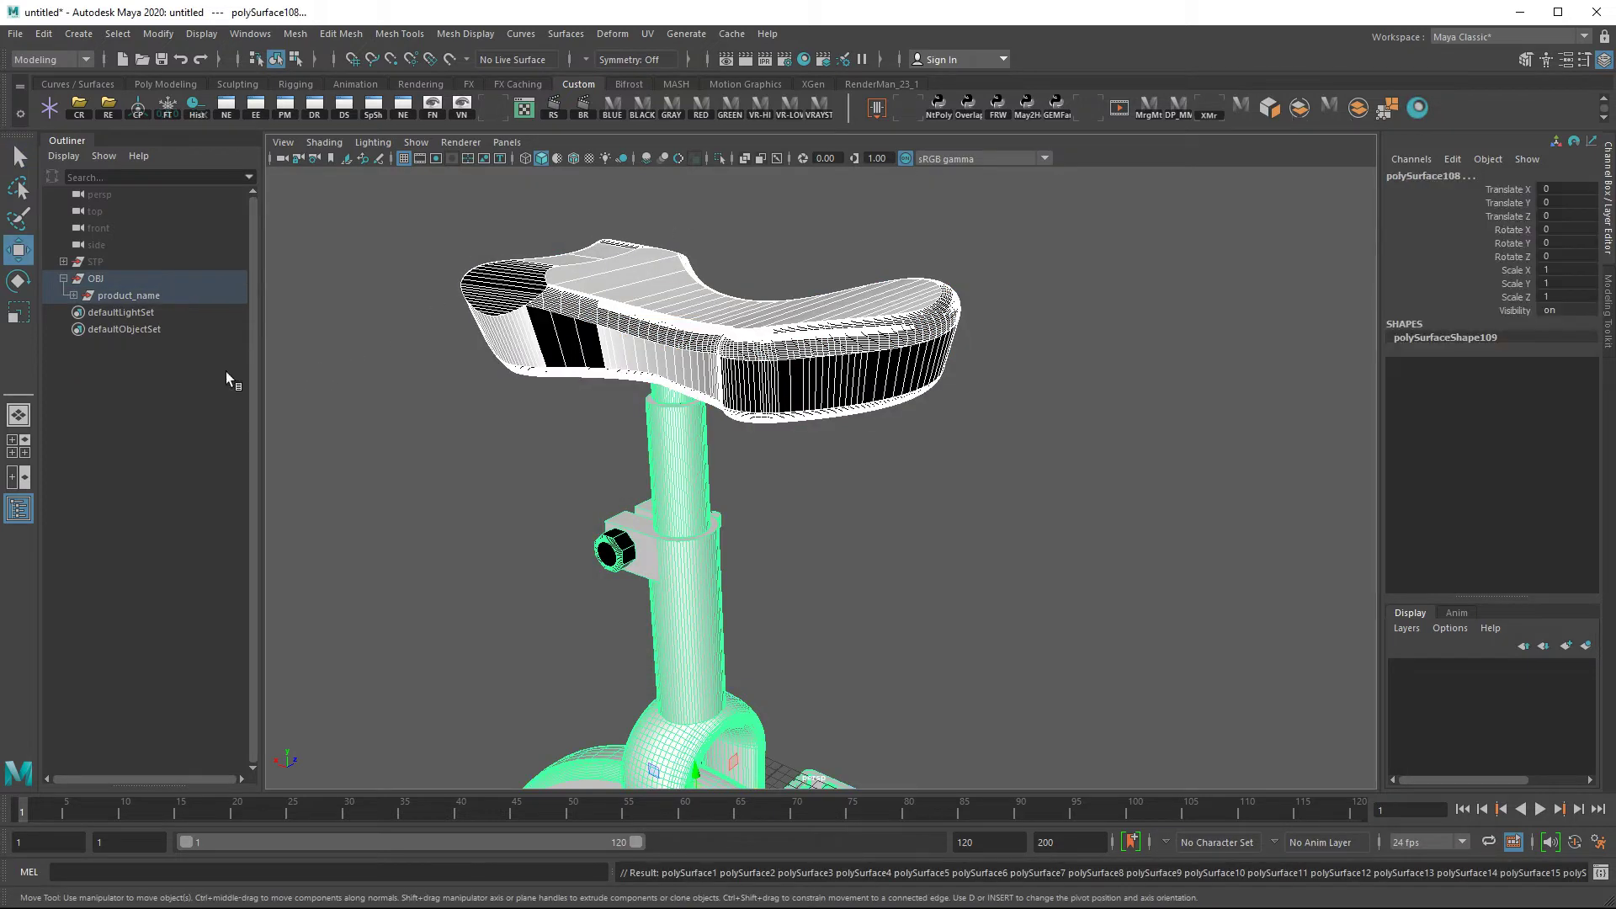
pyautogui.keyDown('alt'); pyautogui.moveTo(751, 600); pyautogui.dragTo(808, 506); pyautogui.keyUp('alt')
pyautogui.scroll(-3, 808, 505)
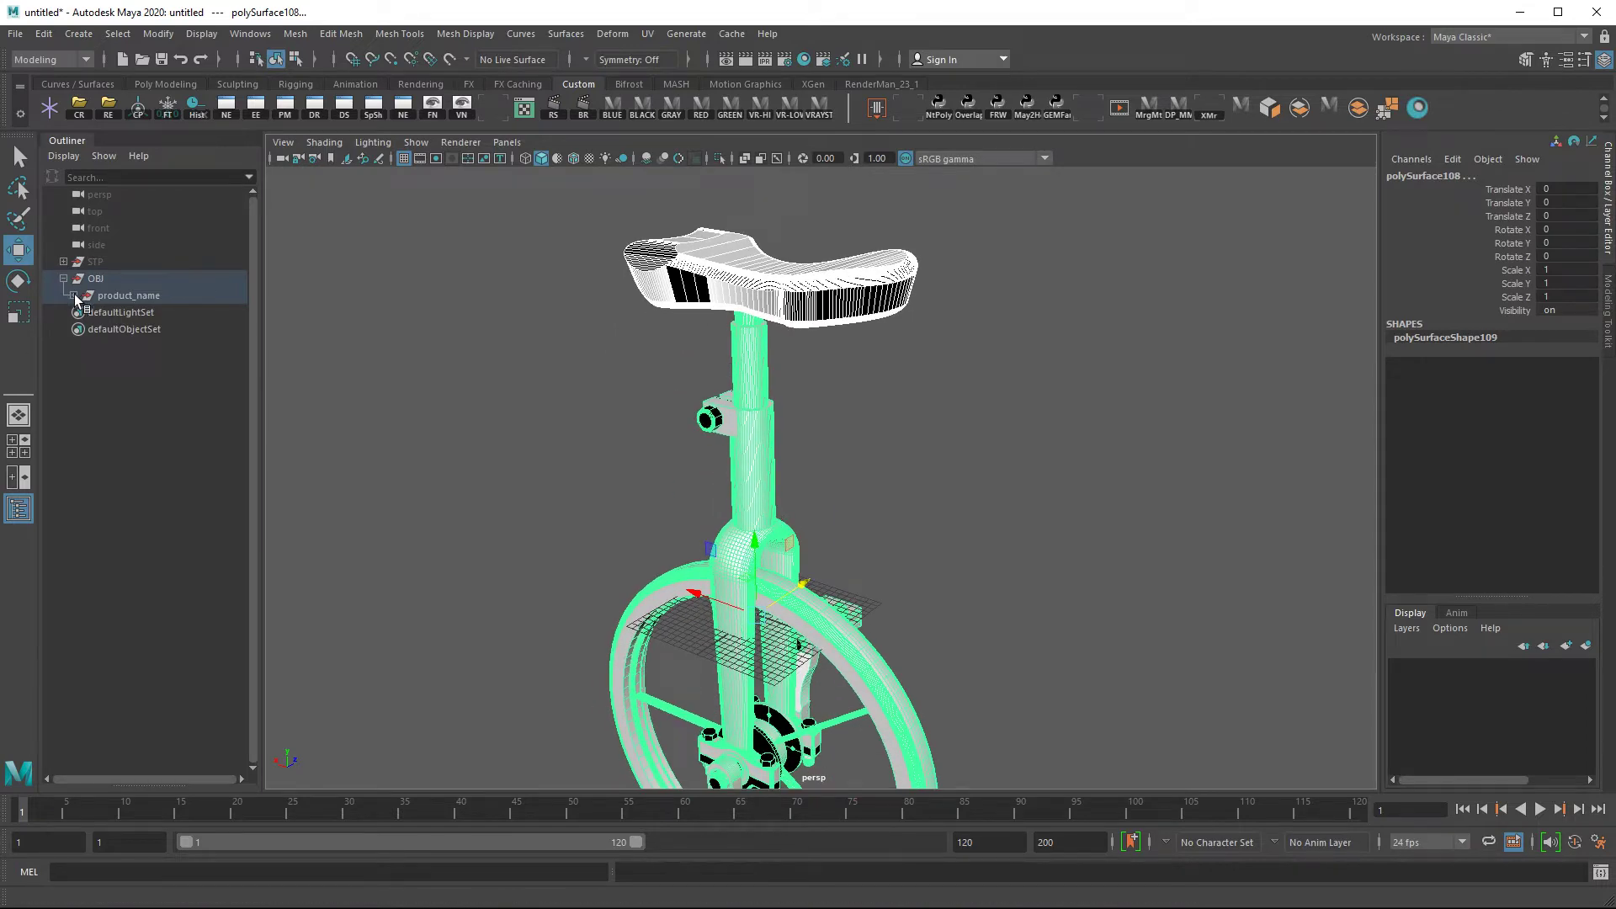
# Select the separated seat pieces and combine them into one mesh
pyautogui.click(87, 295)
pyautogui.click(861, 341)
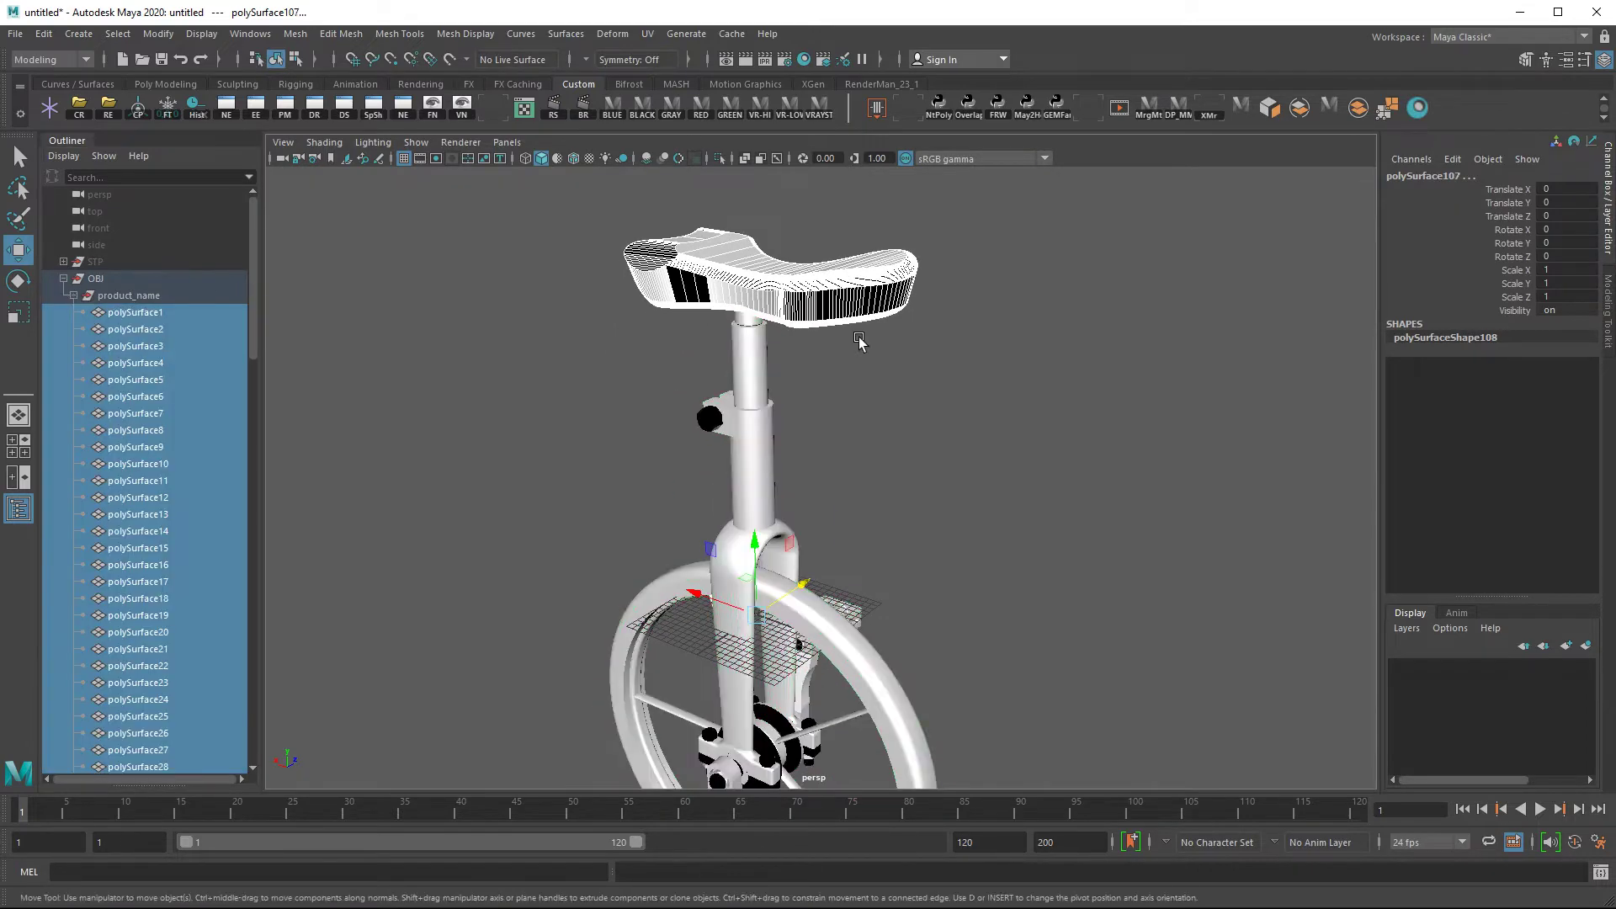
pyautogui.click(1360, 111)
pyautogui.click(1361, 111)
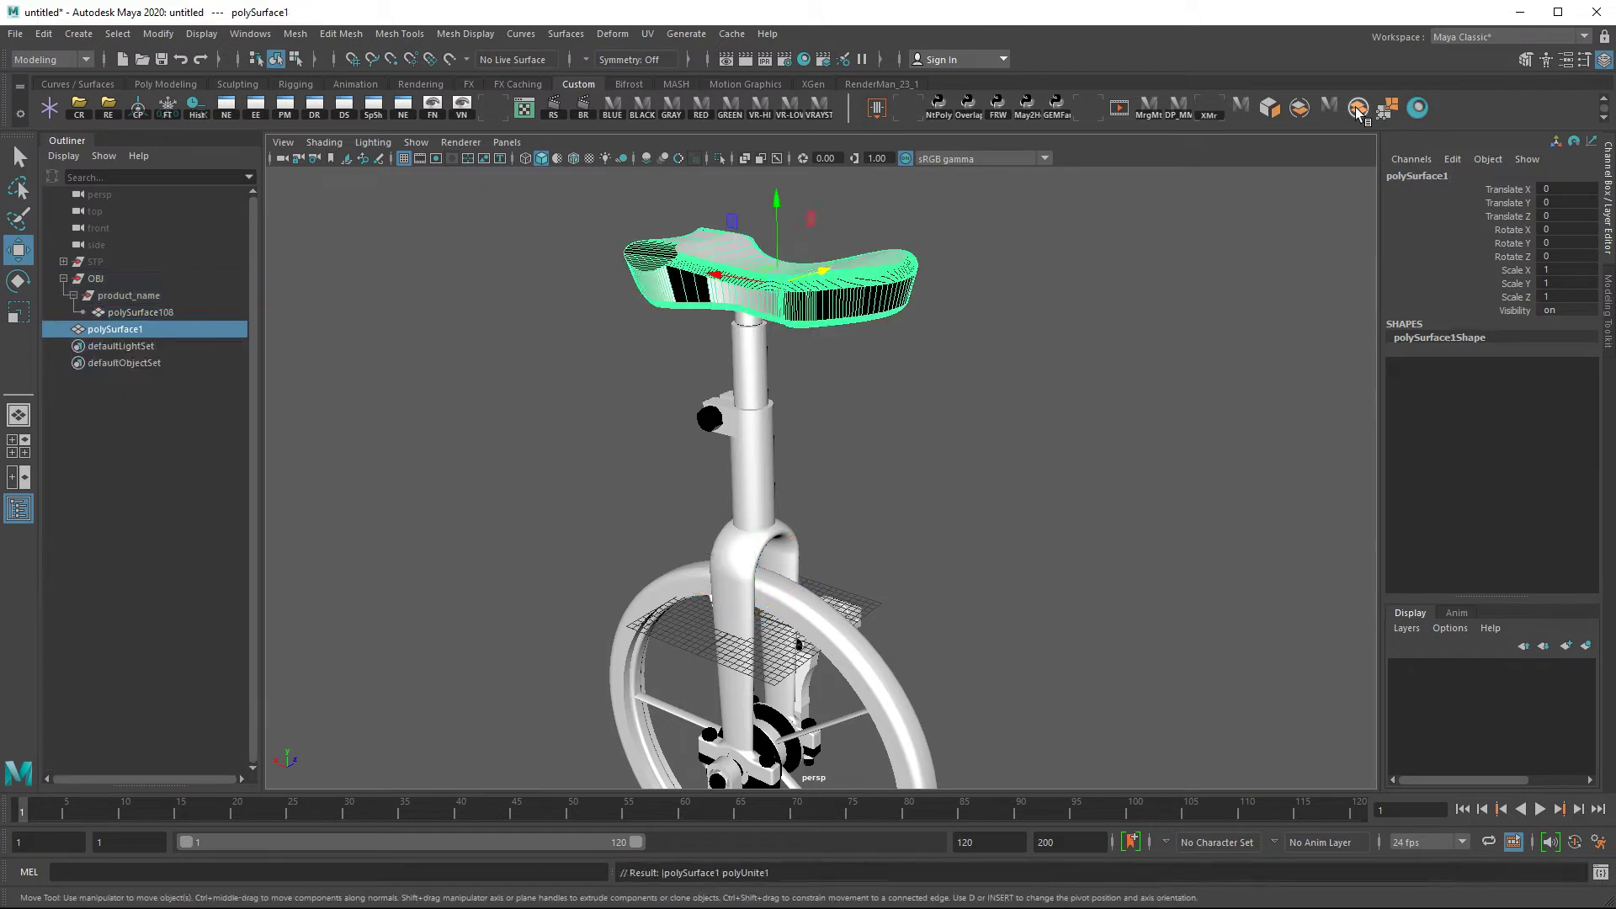
# Ungroup product_name so polySurface1 and polySurface108 sit directly under OBJ
pyautogui.moveTo(117, 330); pyautogui.dragTo(127, 294, button='middle')
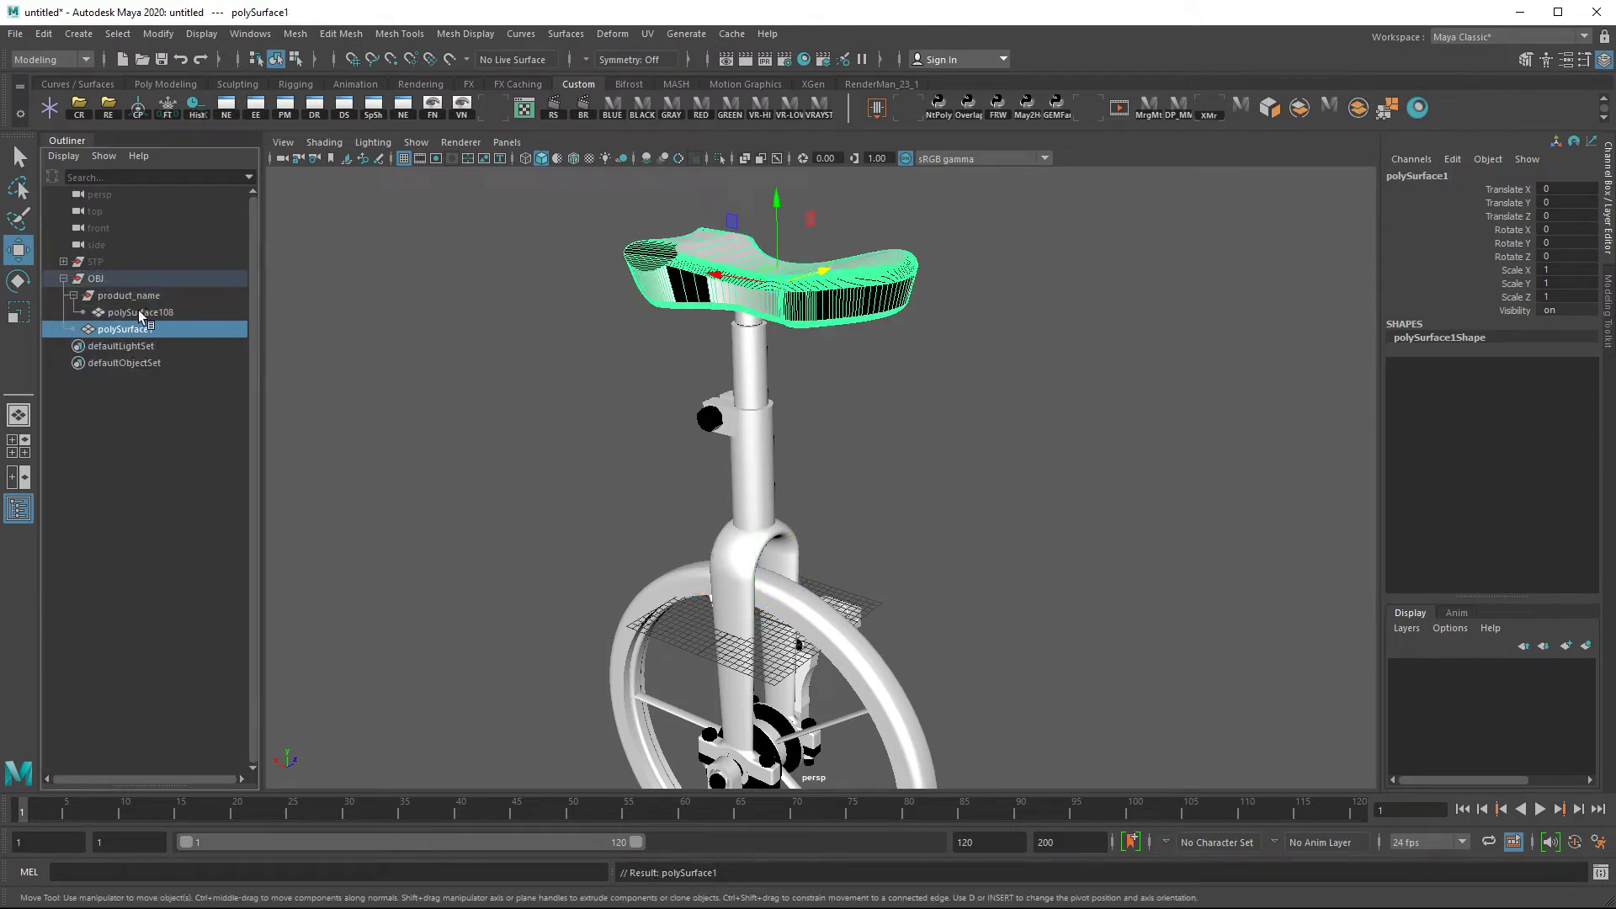
pyautogui.click(111, 293)
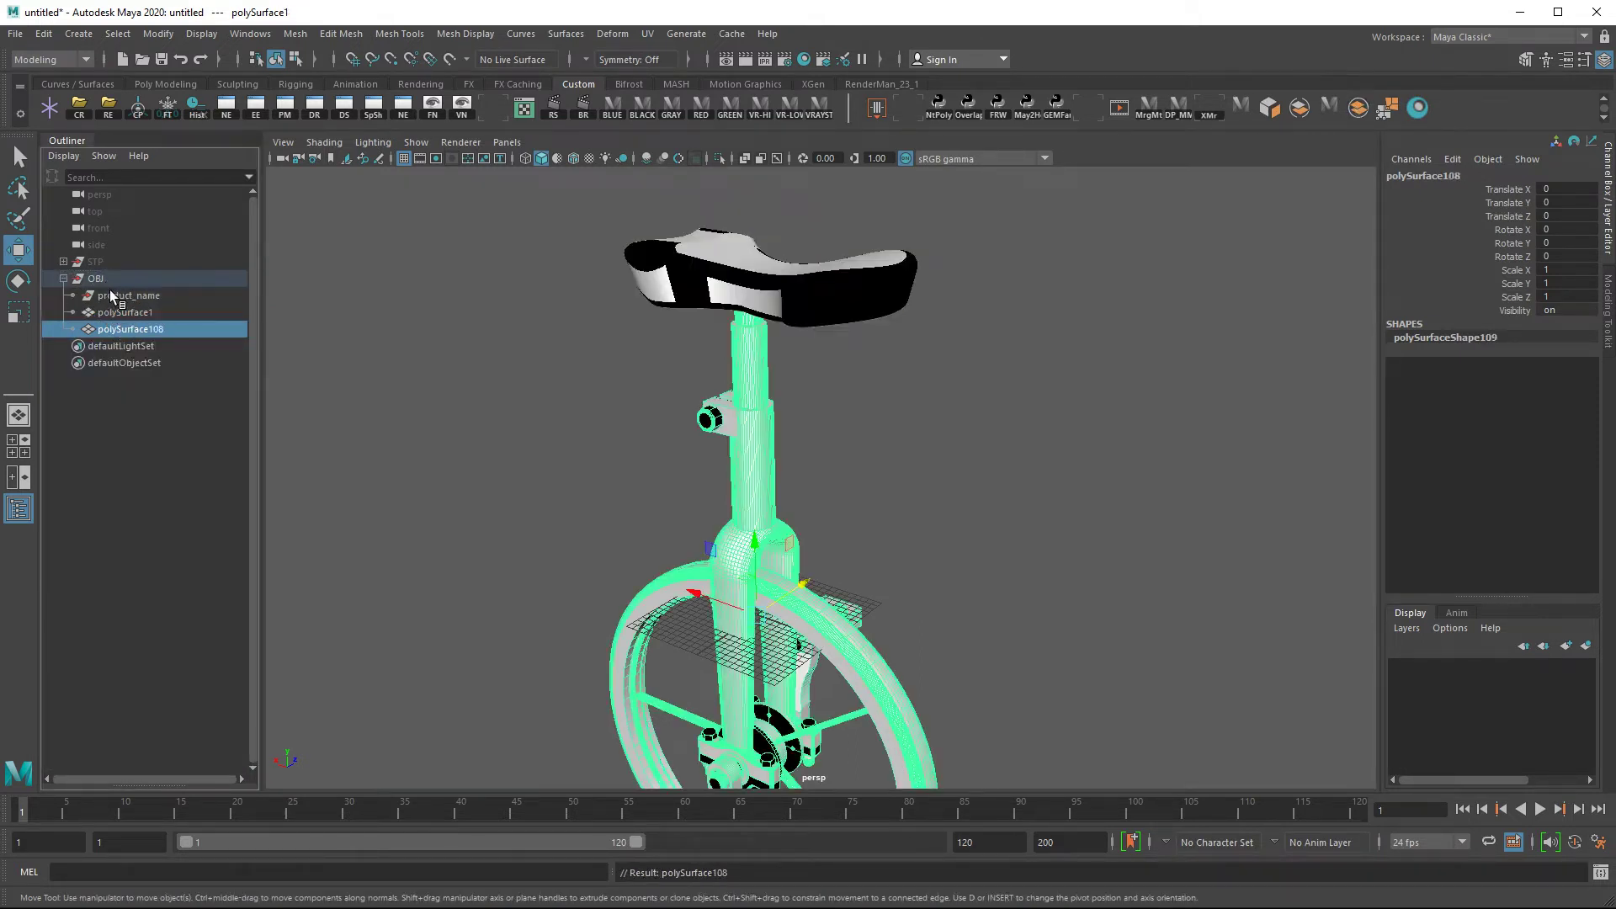
pyautogui.hotkey('shift', 'p')
pyautogui.click(126, 293)
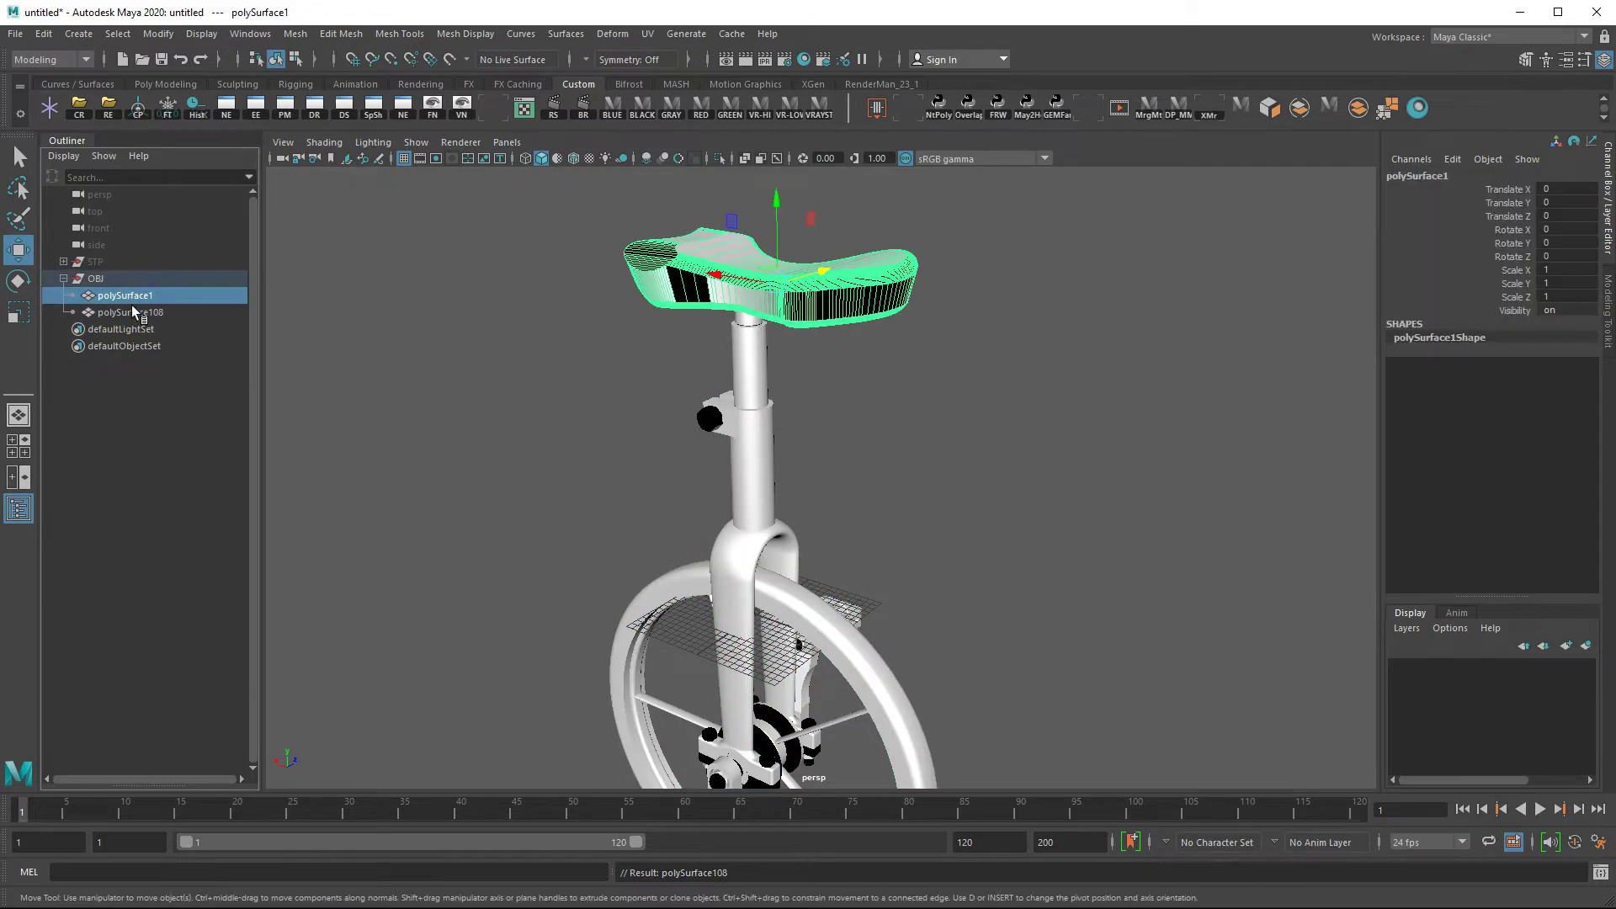
pyautogui.click(130, 312)
pyautogui.keyDown('alt'); pyautogui.moveTo(758, 505); pyautogui.dragTo(837, 524); pyautogui.keyUp('alt')
pyautogui.keyDown('alt'); pyautogui.moveTo(837, 524); pyautogui.dragTo(903, 569, button='right'); pyautogui.keyUp('alt')
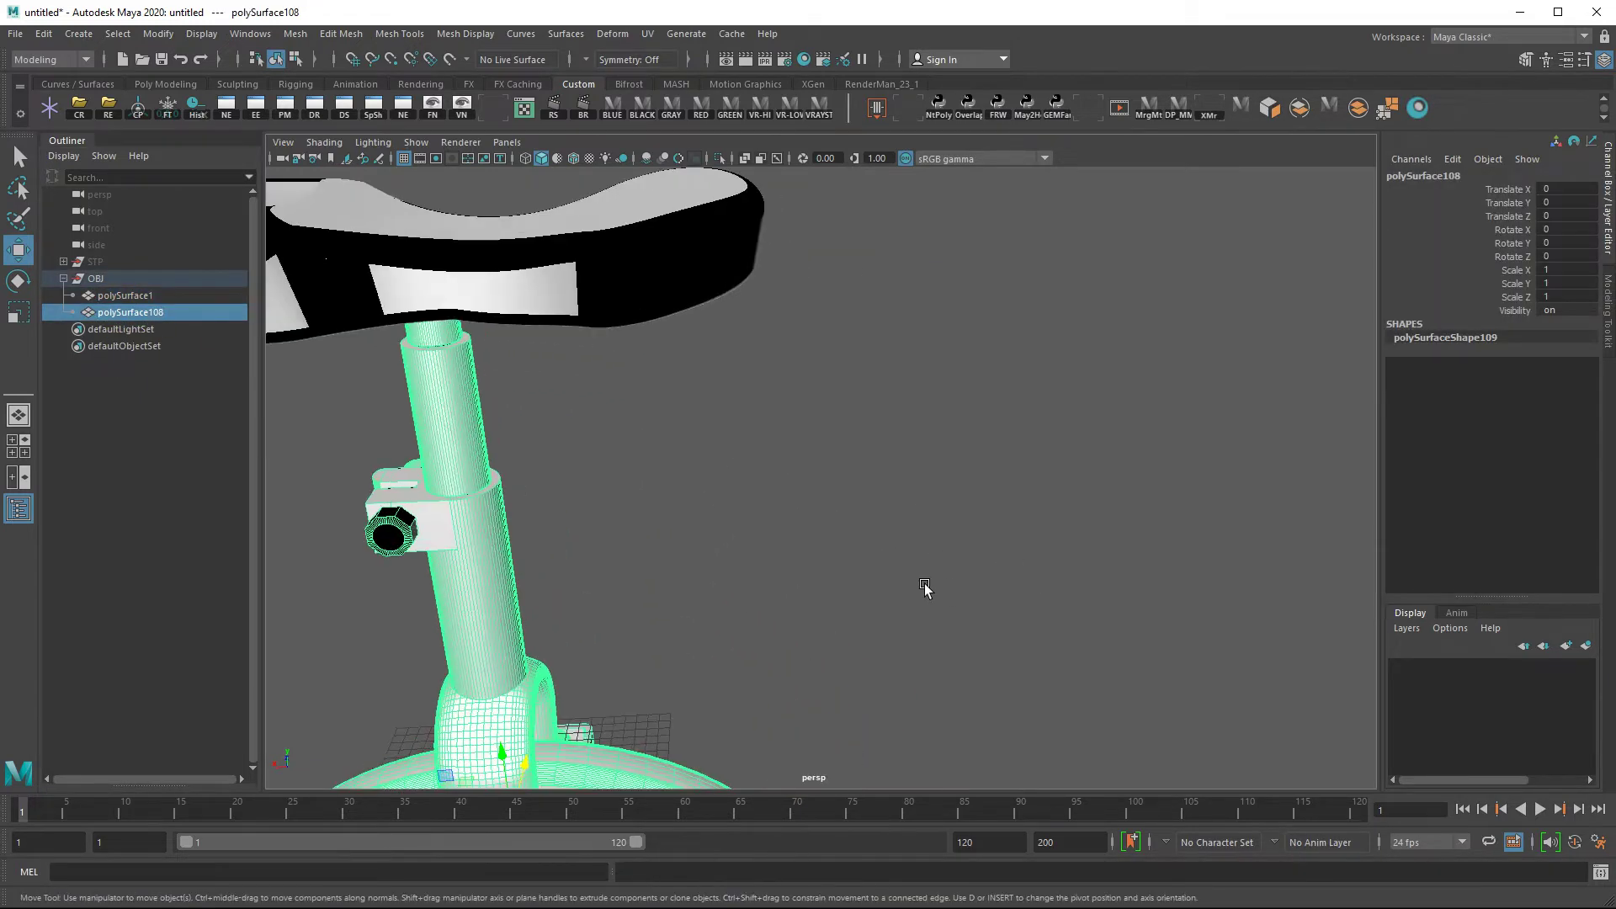
pyautogui.moveTo(904, 568)
pyautogui.keyDown('alt'); pyautogui.mouseDown()
pyautogui.moveTo(853, 581)
pyautogui.moveTo(972, 534)
pyautogui.moveTo(947, 575)
pyautogui.mouseUp(); pyautogui.keyUp('alt')
# Isolate the seat mesh polySurface1 so it shows alone in the viewport
pyautogui.click(900, 470)
pyautogui.moveTo(923, 475)
pyautogui.keyDown('alt'); pyautogui.mouseDown()
pyautogui.moveTo(740, 553)
pyautogui.moveTo(607, 404)
pyautogui.moveTo(612, 450)
pyautogui.mouseUp(); pyautogui.keyUp('alt')
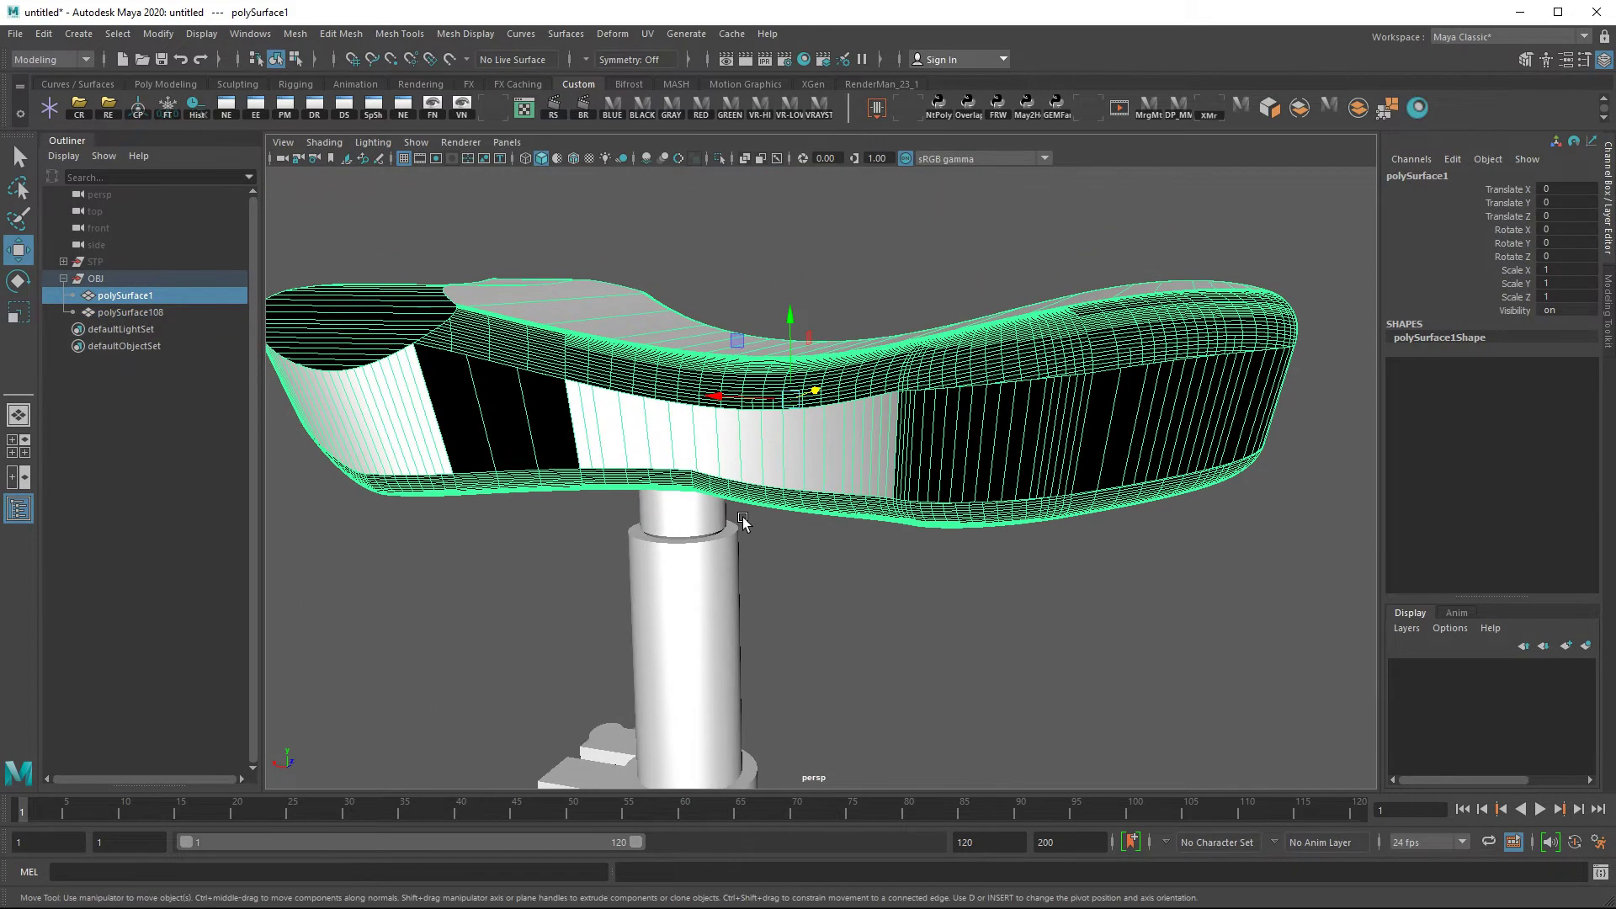
pyautogui.click(719, 158)
pyautogui.click(884, 429)
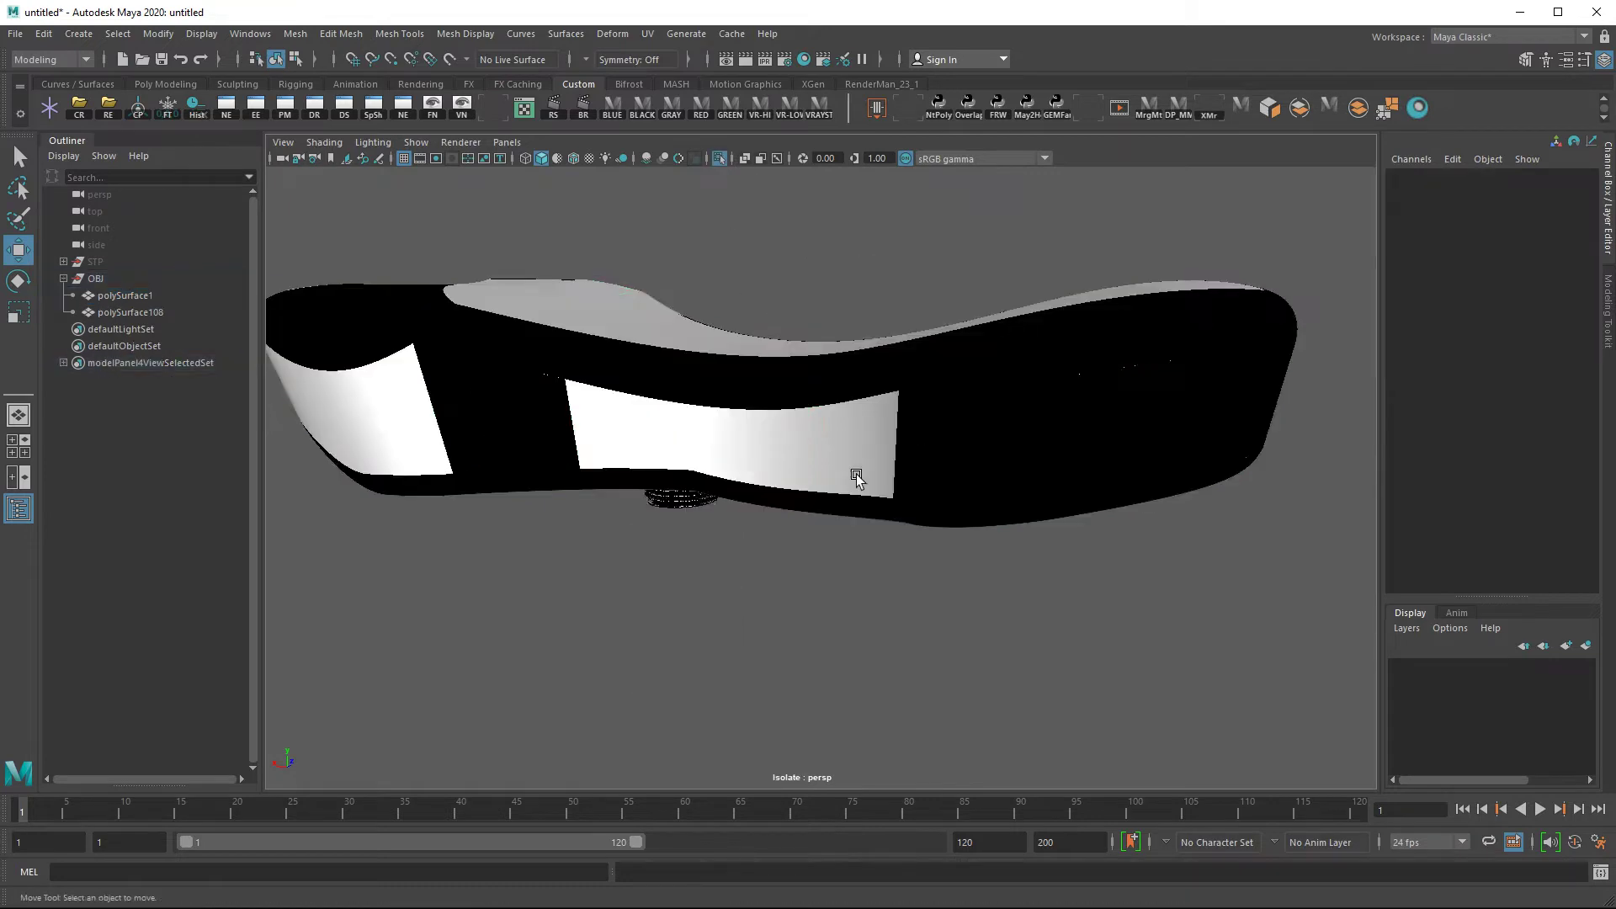
pyautogui.moveTo(884, 429)
pyautogui.keyDown('alt'); pyautogui.mouseDown()
pyautogui.moveTo(929, 471)
pyautogui.moveTo(928, 452)
pyautogui.moveTo(618, 448)
pyautogui.moveTo(1003, 442)
pyautogui.mouseUp(); pyautogui.keyUp('alt')
pyautogui.keyDown('alt'); pyautogui.moveTo(1004, 442); pyautogui.dragTo(833, 453, button='right'); pyautogui.keyUp('alt')
pyautogui.keyDown('alt'); pyautogui.moveTo(833, 453); pyautogui.dragTo(818, 382); pyautogui.keyUp('alt')
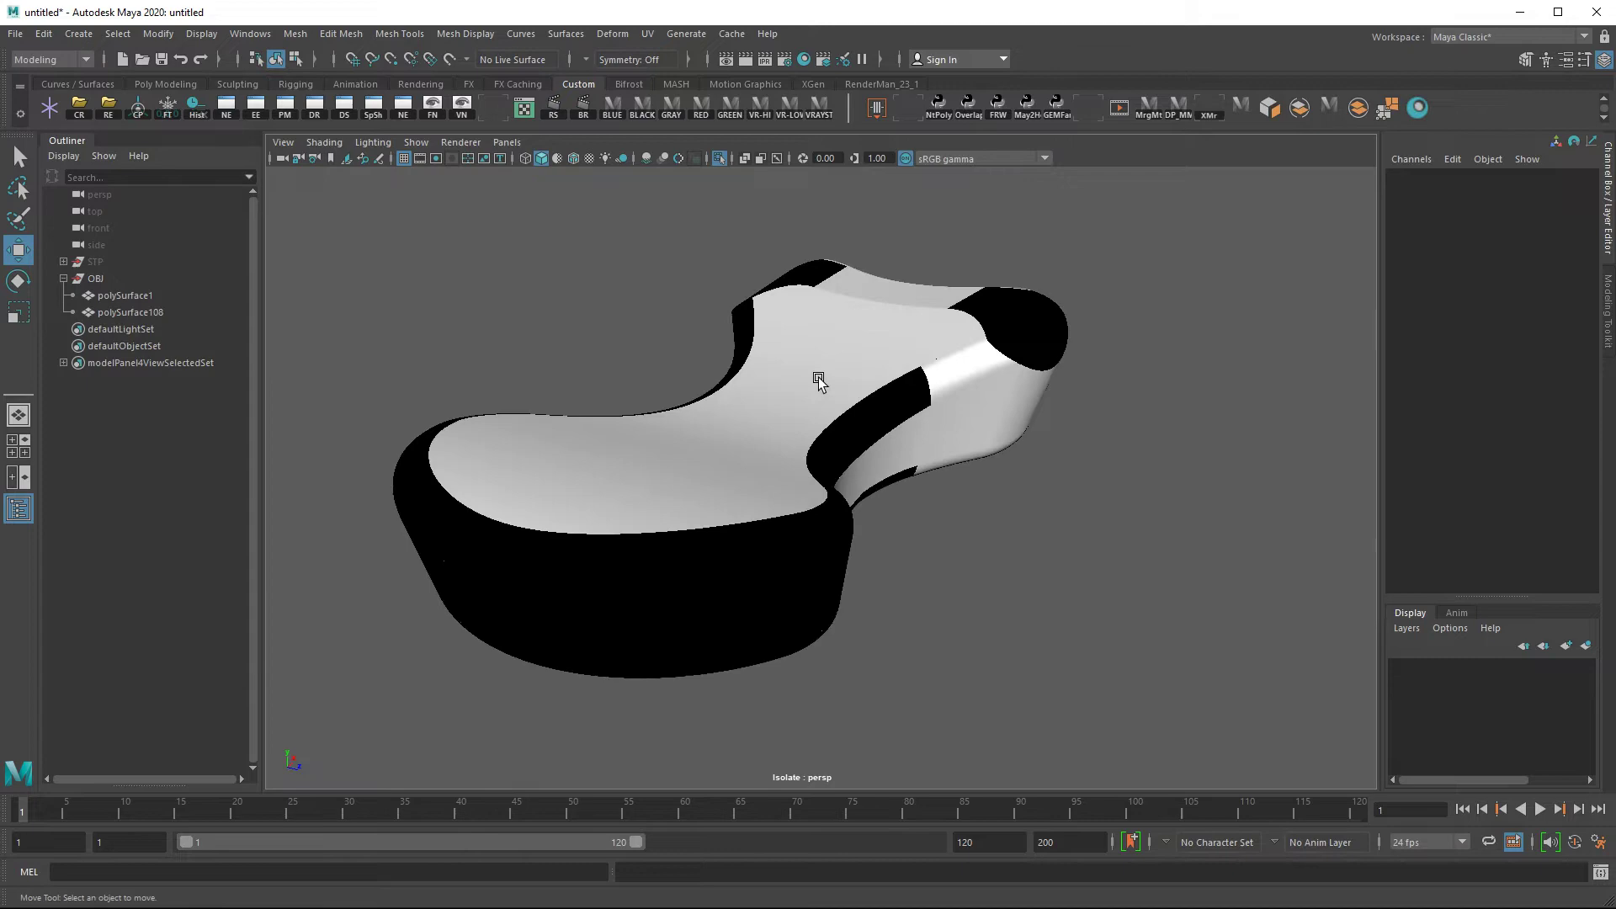
# Display the seat's face and vertex normals and inspect them along its narrow middle
pyautogui.click(862, 452)
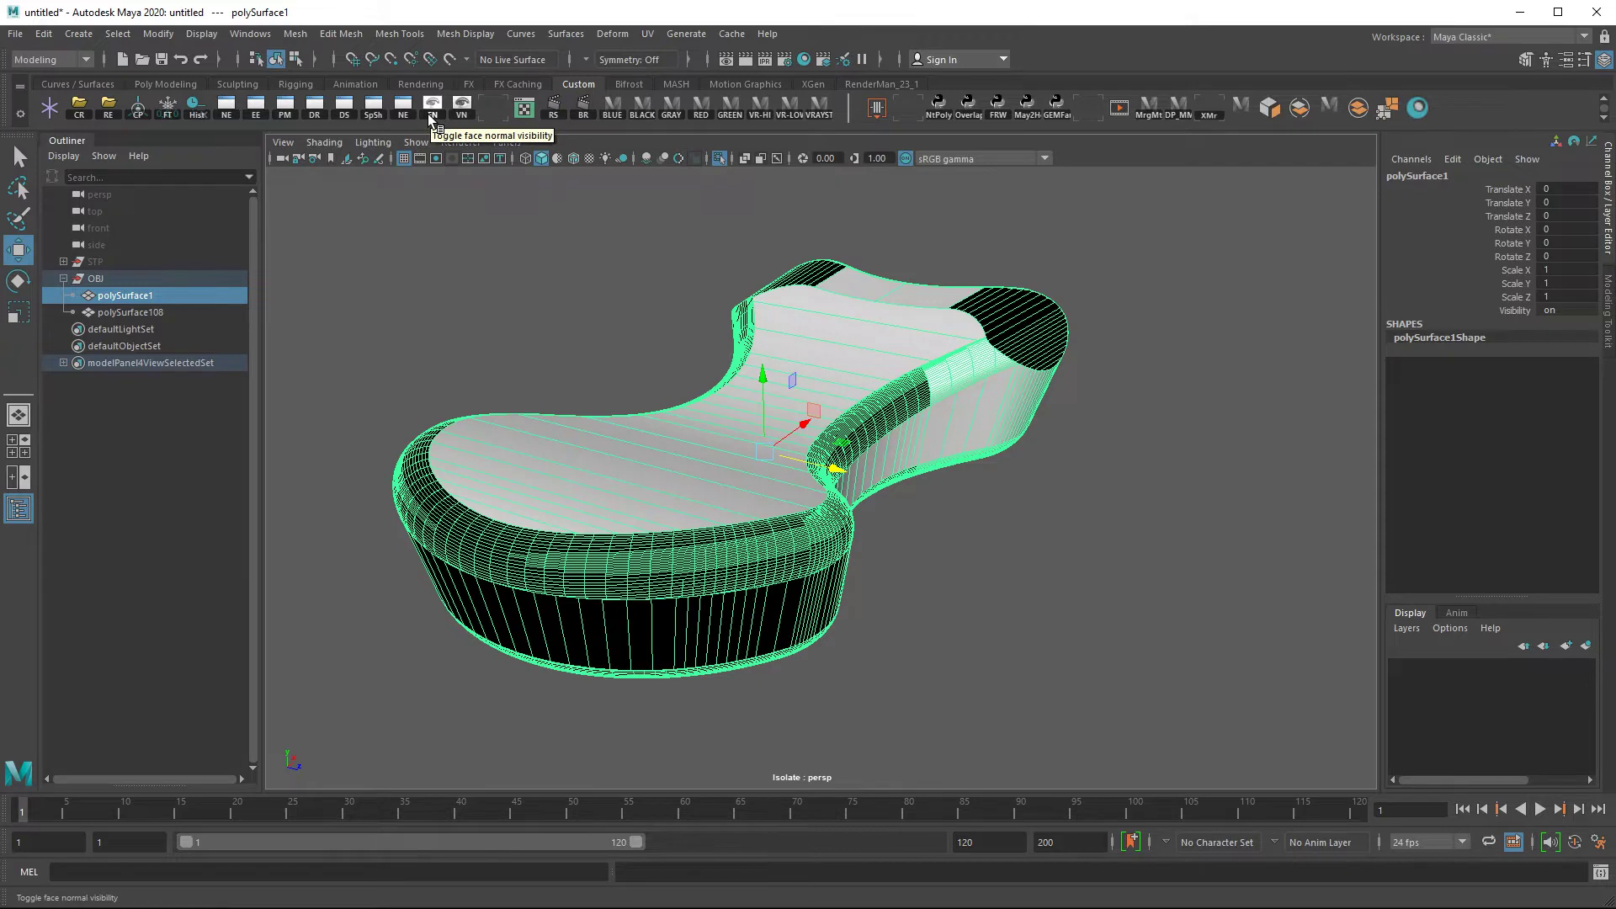
pyautogui.click(427, 113)
pyautogui.click(429, 113)
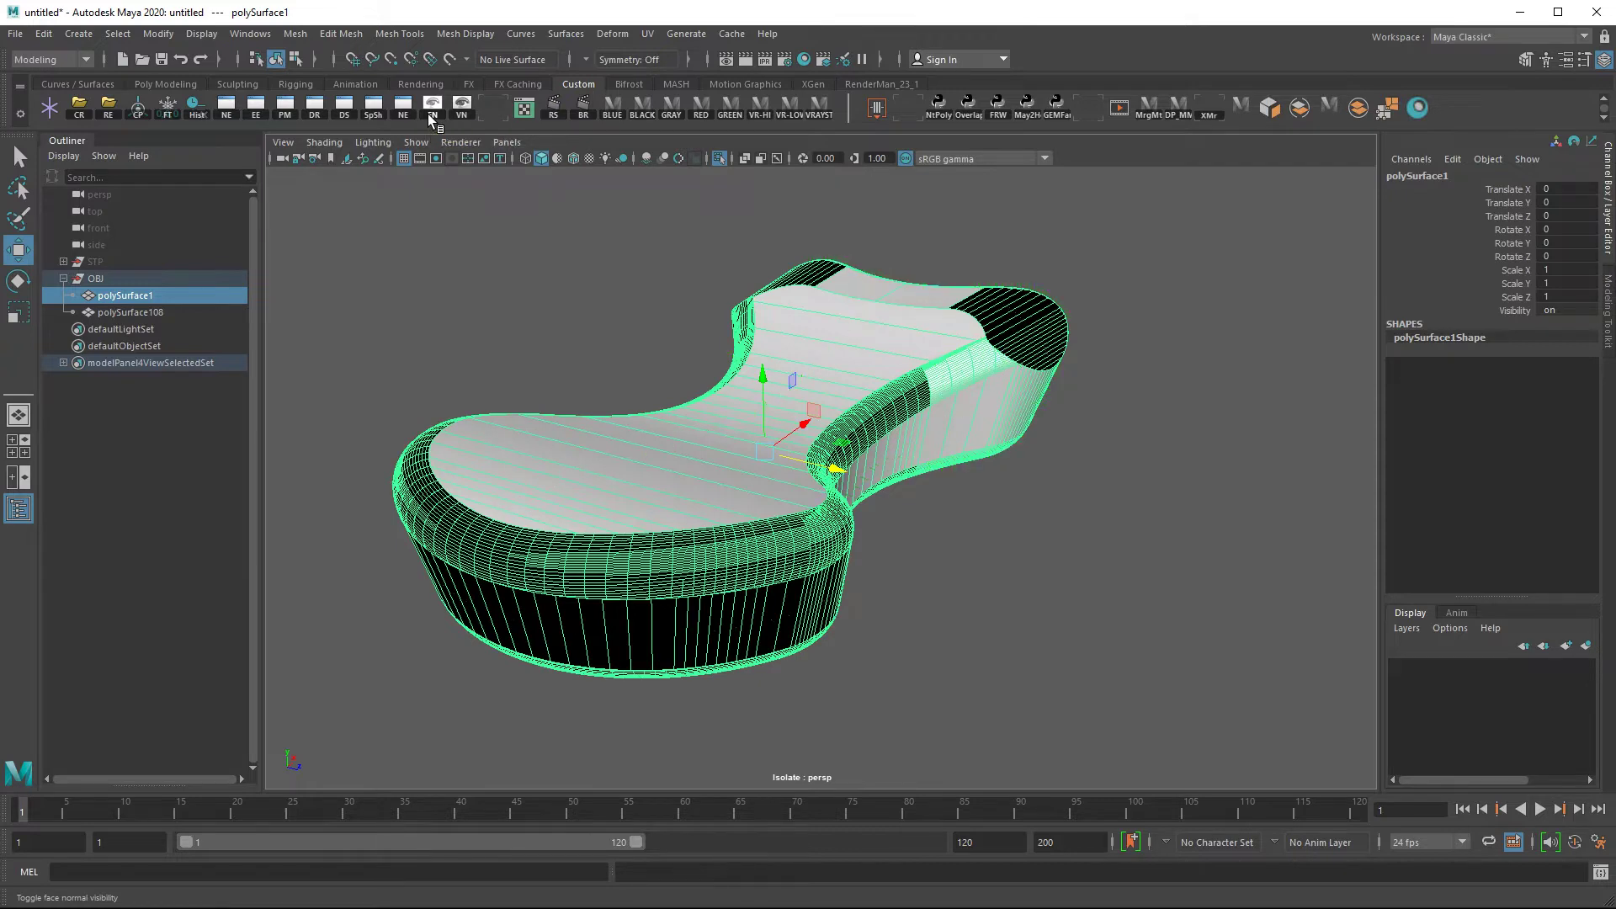
pyautogui.click(462, 115)
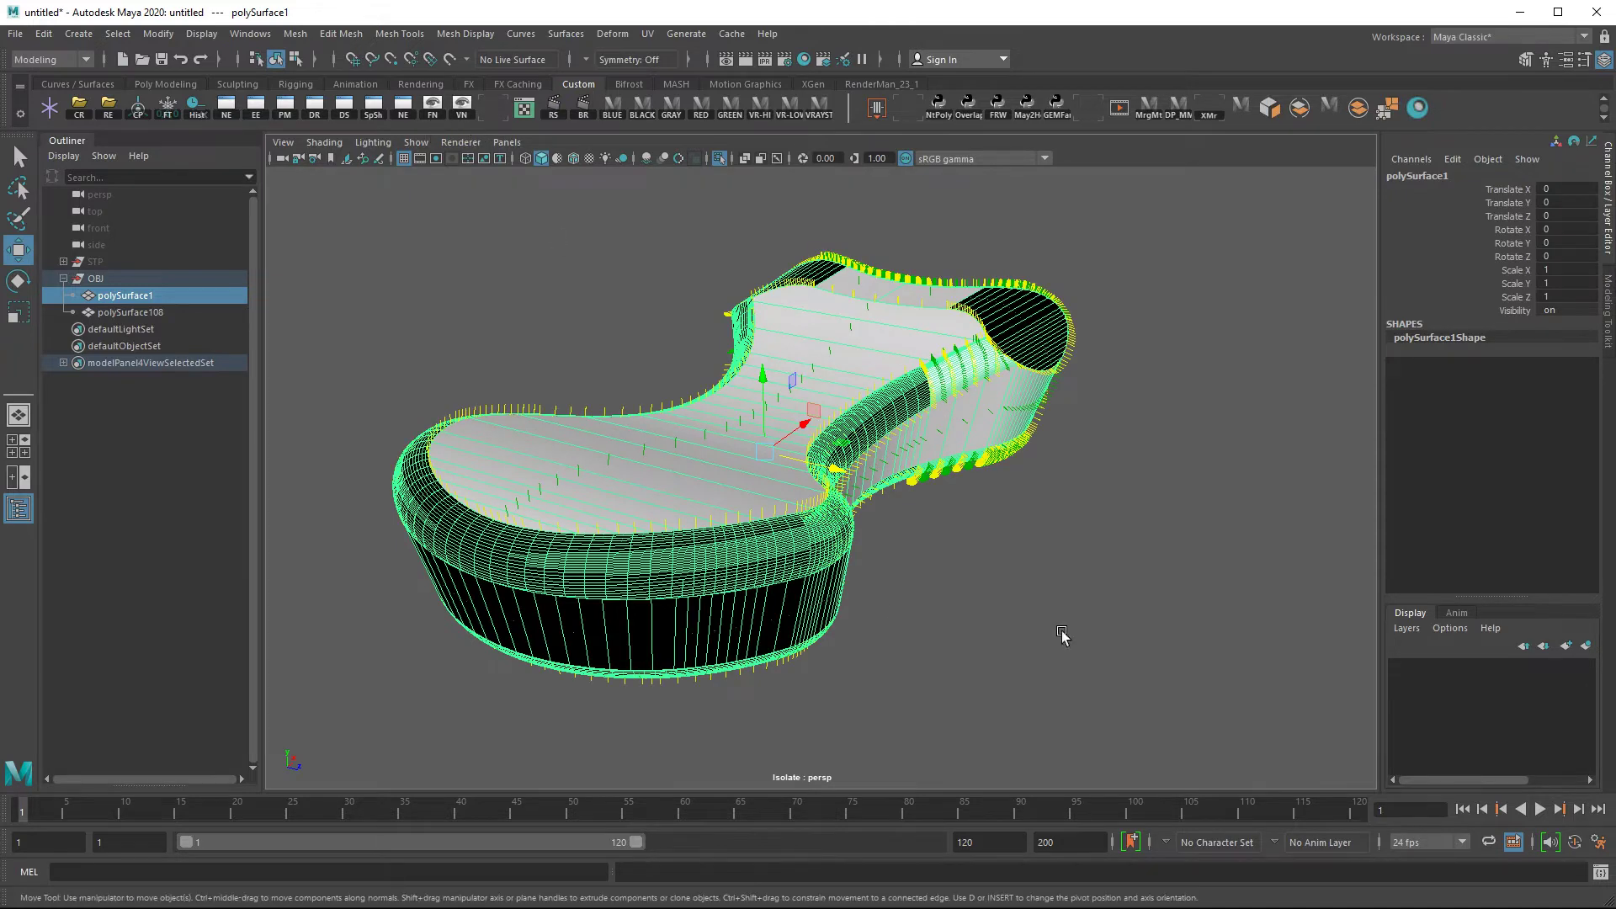
pyautogui.moveTo(758, 506)
pyautogui.keyDown('alt'); pyautogui.mouseDown()
pyautogui.moveTo(917, 580)
pyautogui.moveTo(834, 593)
pyautogui.mouseUp(); pyautogui.keyUp('alt')
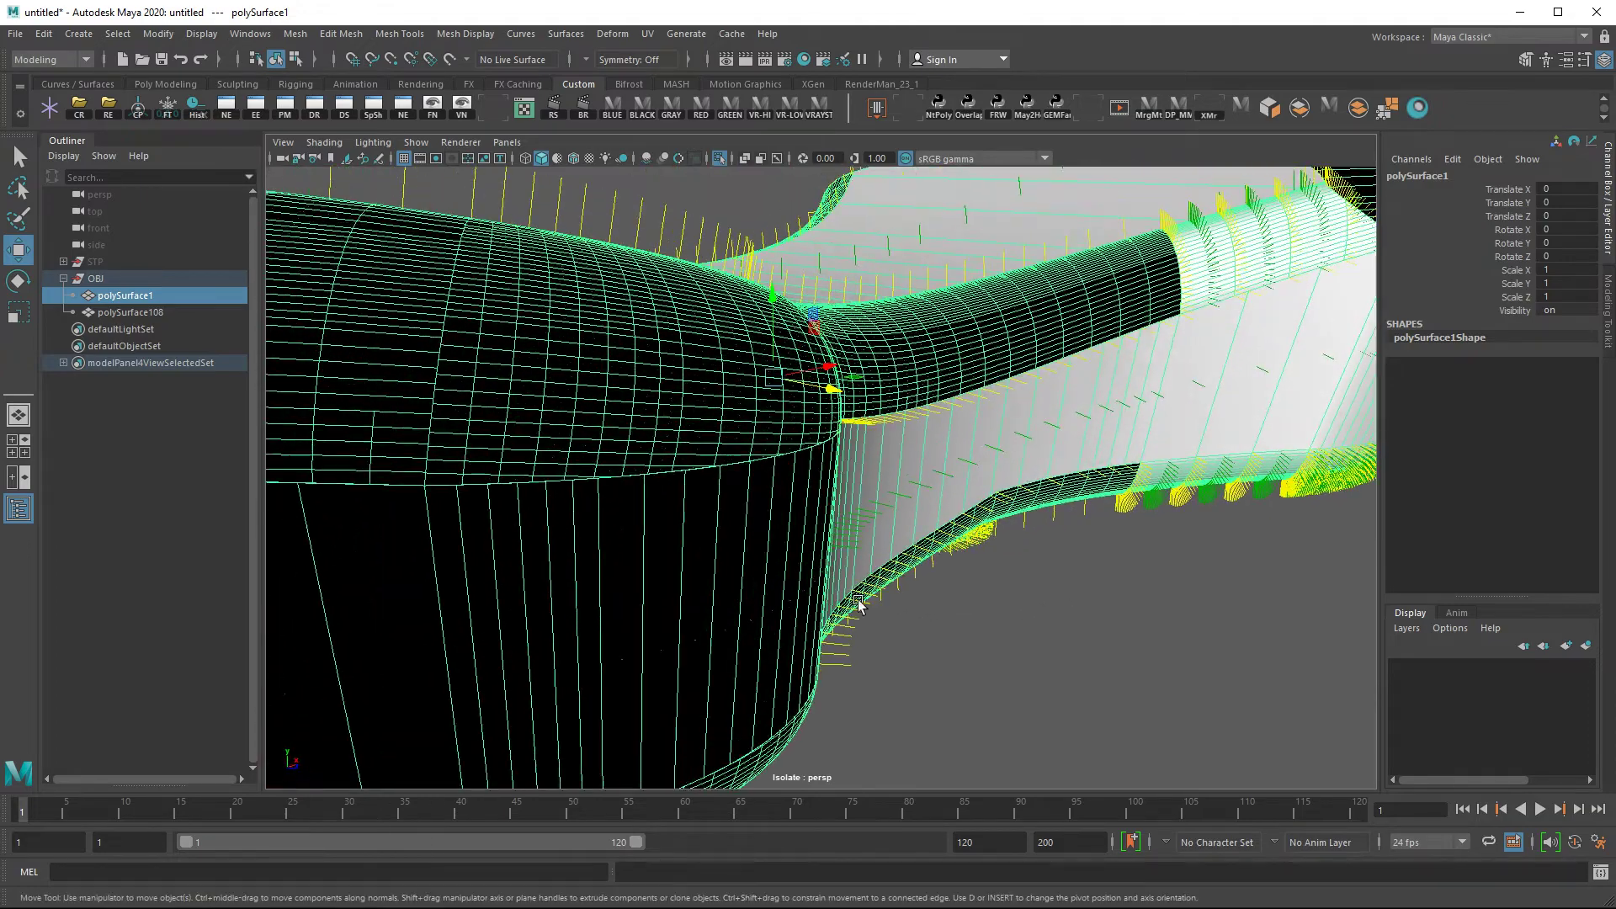
pyautogui.keyDown('alt'); pyautogui.moveTo(834, 593); pyautogui.dragTo(1045, 610, button='right'); pyautogui.keyUp('alt')
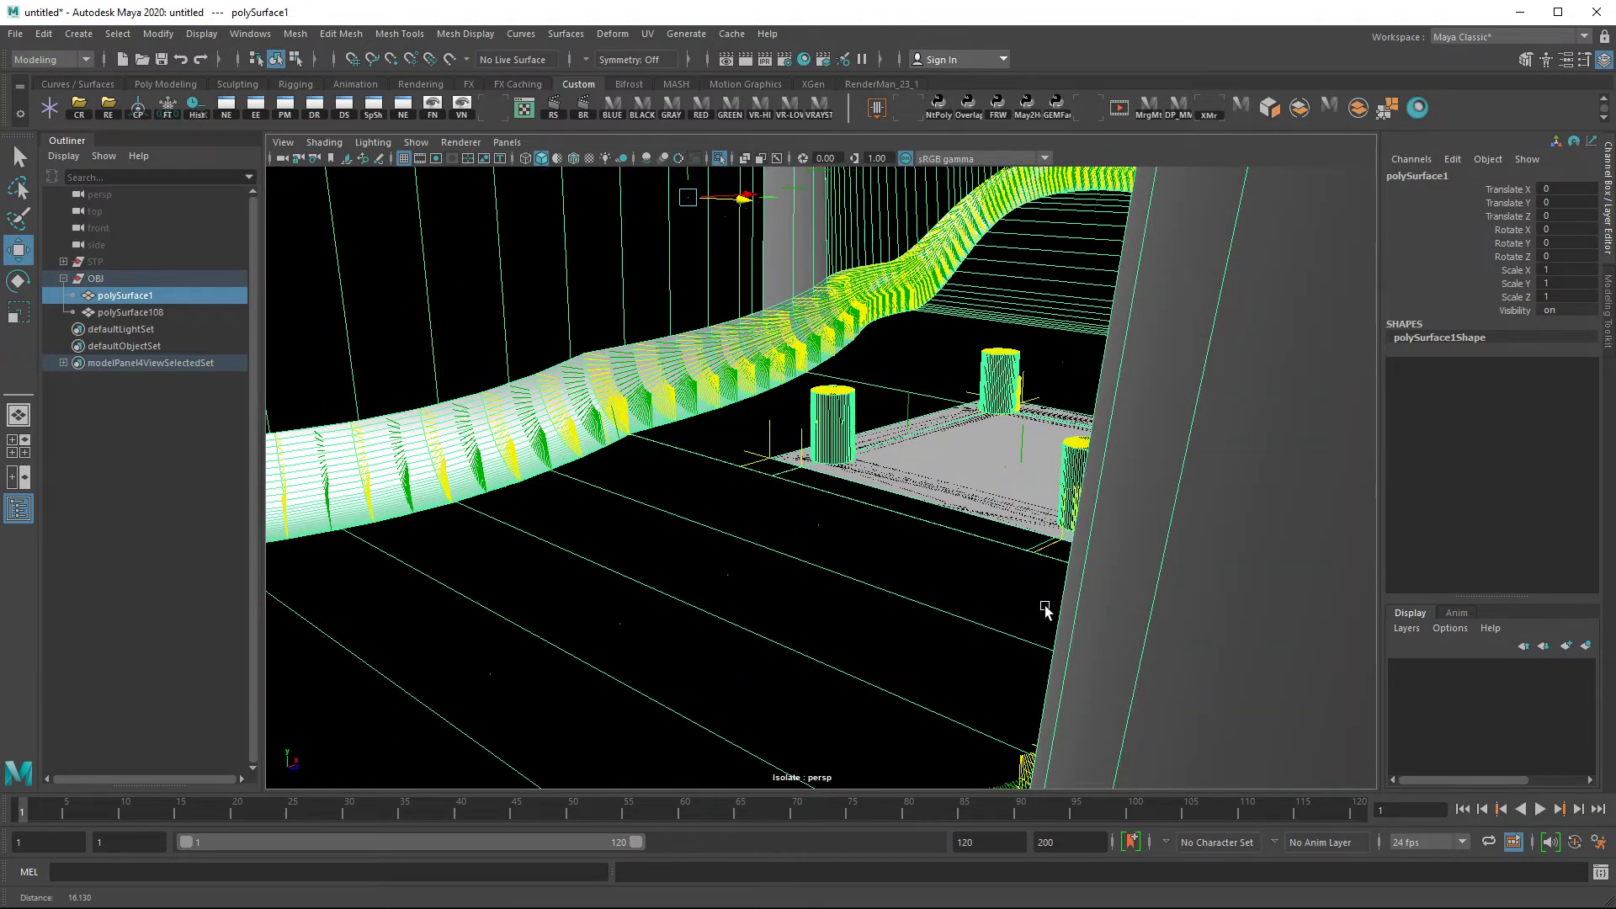
pyautogui.moveTo(1045, 610)
pyautogui.keyDown('alt'); pyautogui.mouseDown()
pyautogui.moveTo(527, 611)
pyautogui.moveTo(478, 561)
pyautogui.mouseUp(); pyautogui.keyUp('alt')
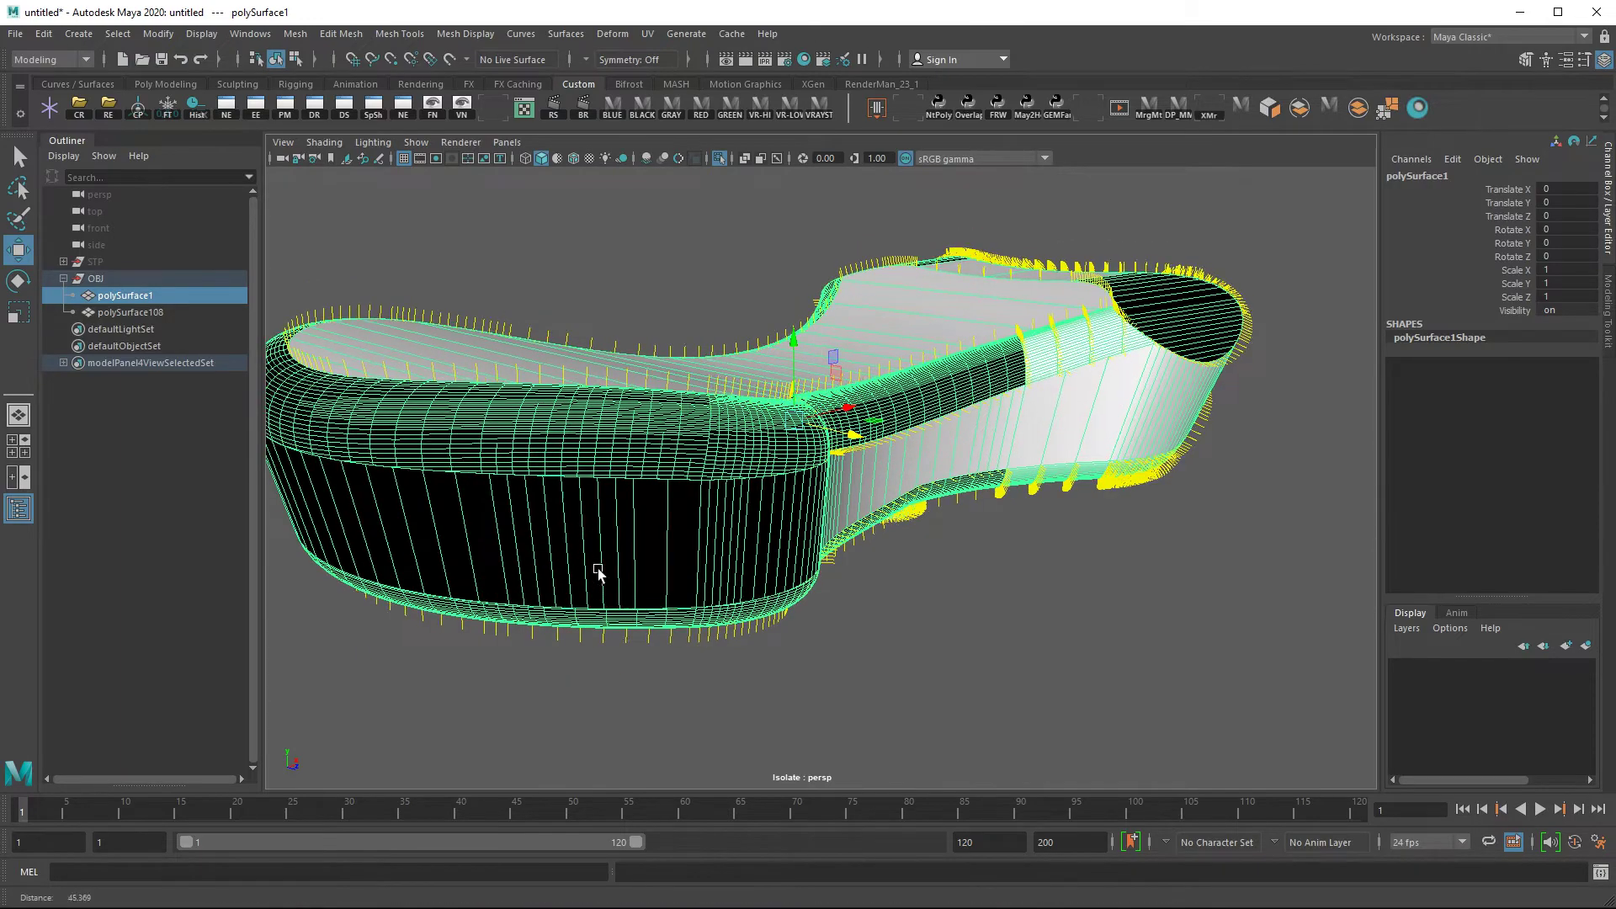
pyautogui.moveTo(591, 565)
pyautogui.keyDown('alt'); pyautogui.mouseDown(button='right')
pyautogui.moveTo(1162, 575)
pyautogui.moveTo(872, 574)
pyautogui.mouseUp(button='right'); pyautogui.keyUp('alt')
pyautogui.keyDown('alt'); pyautogui.moveTo(872, 575); pyautogui.dragTo(499, 262); pyautogui.keyUp('alt')
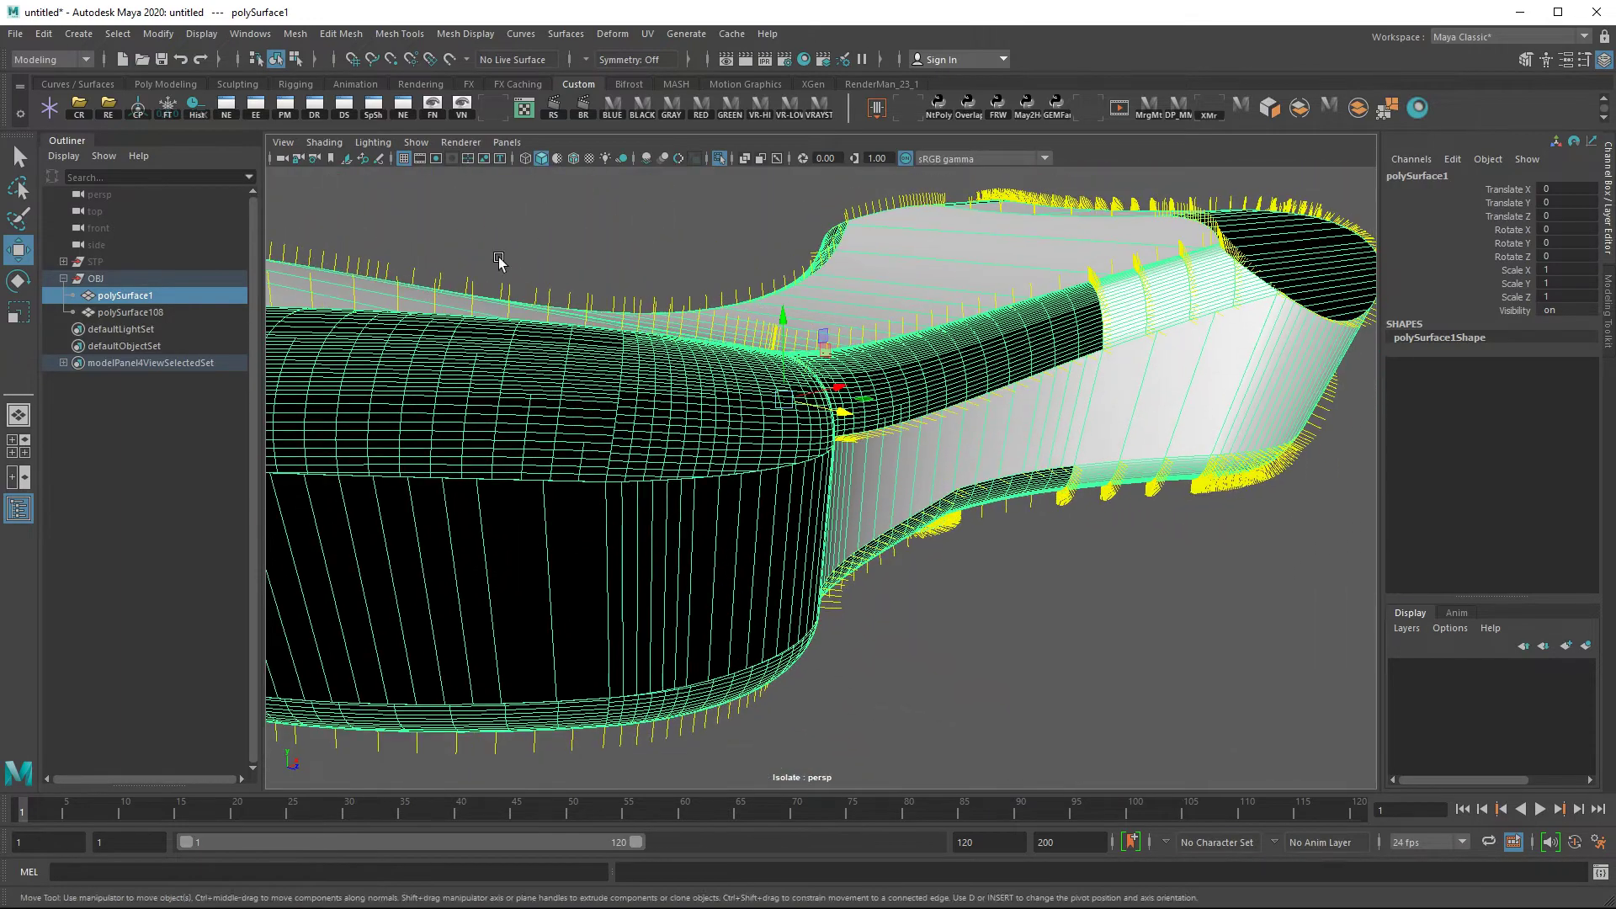
pyautogui.click(440, 106)
pyautogui.click(459, 109)
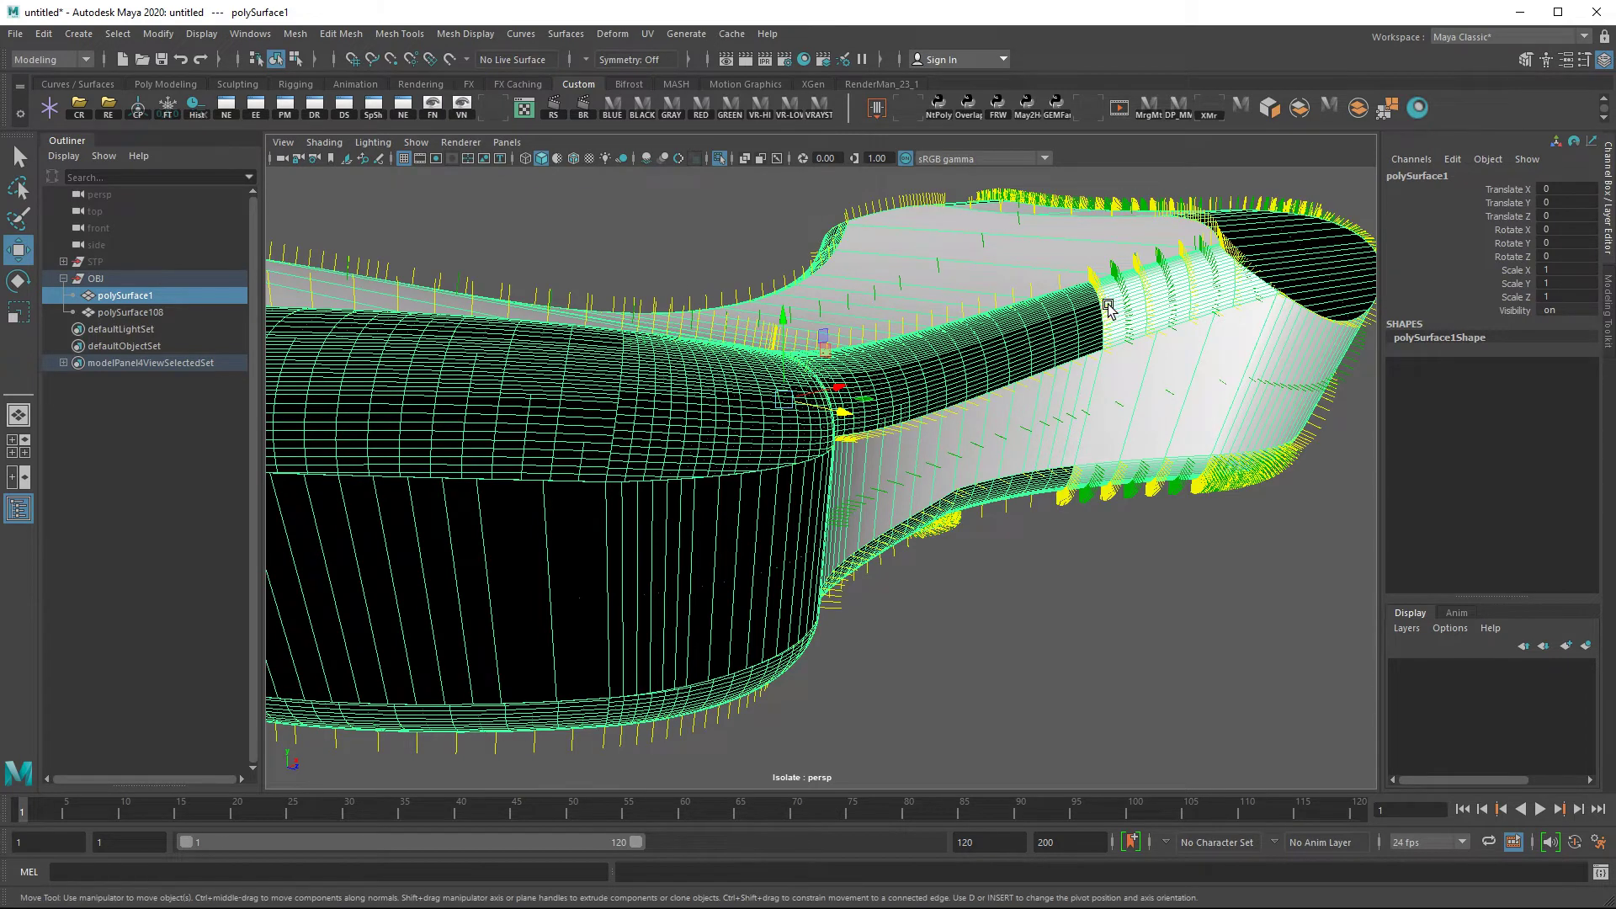
pyautogui.scroll(-3, 1162, 294)
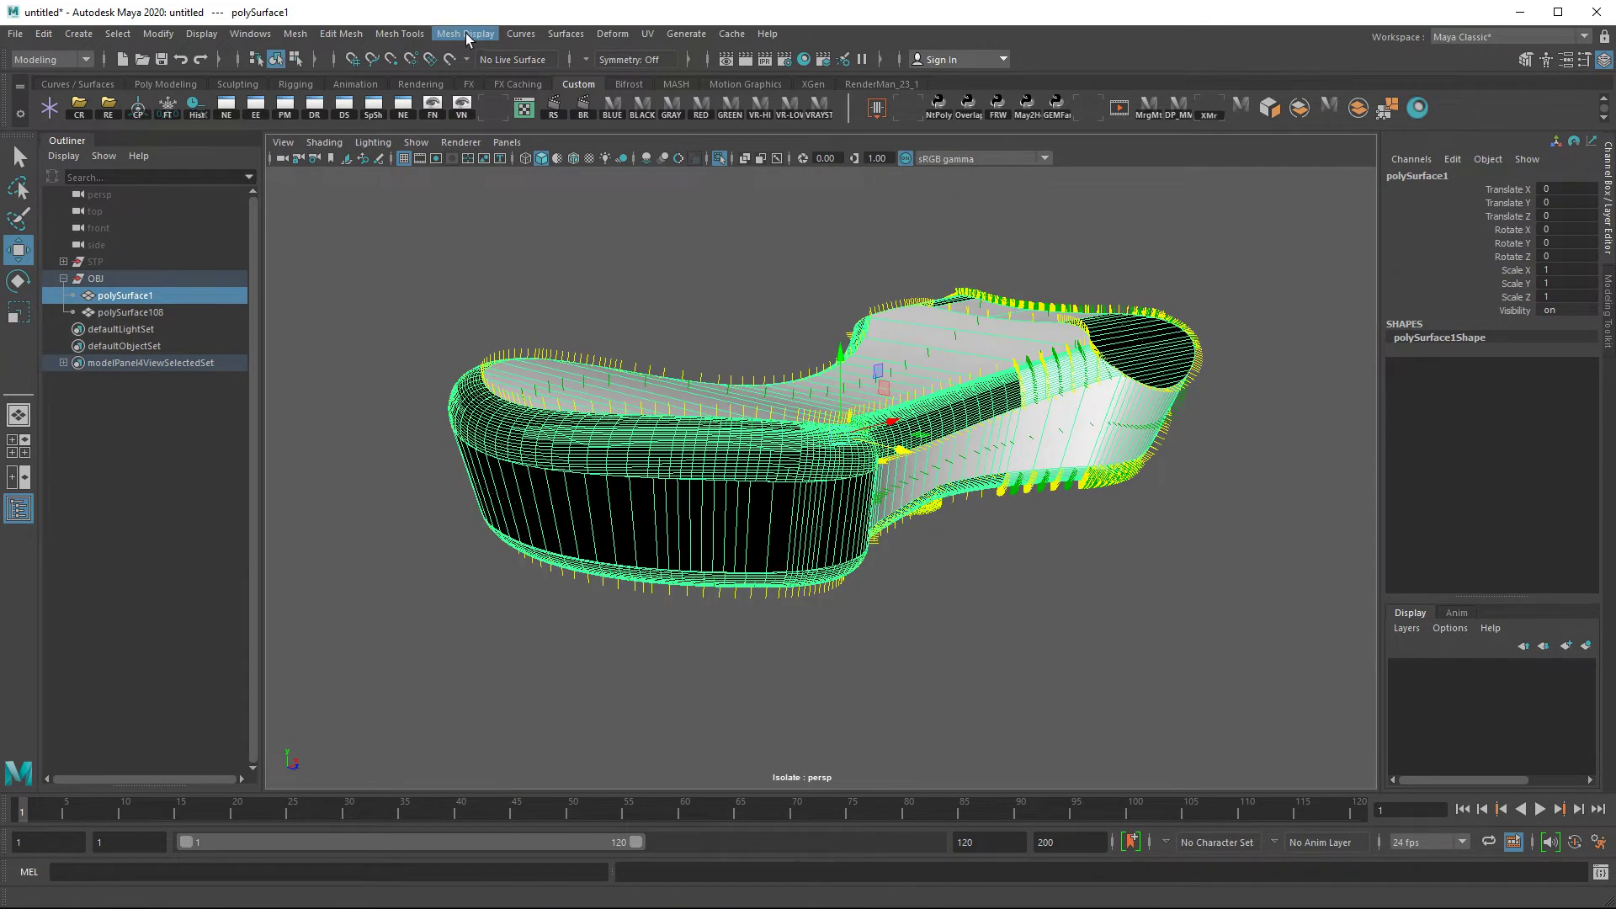
# Tear off the Mesh Display menu and park it beside the viewport
pyautogui.click(466, 34)
pyautogui.click(469, 69)
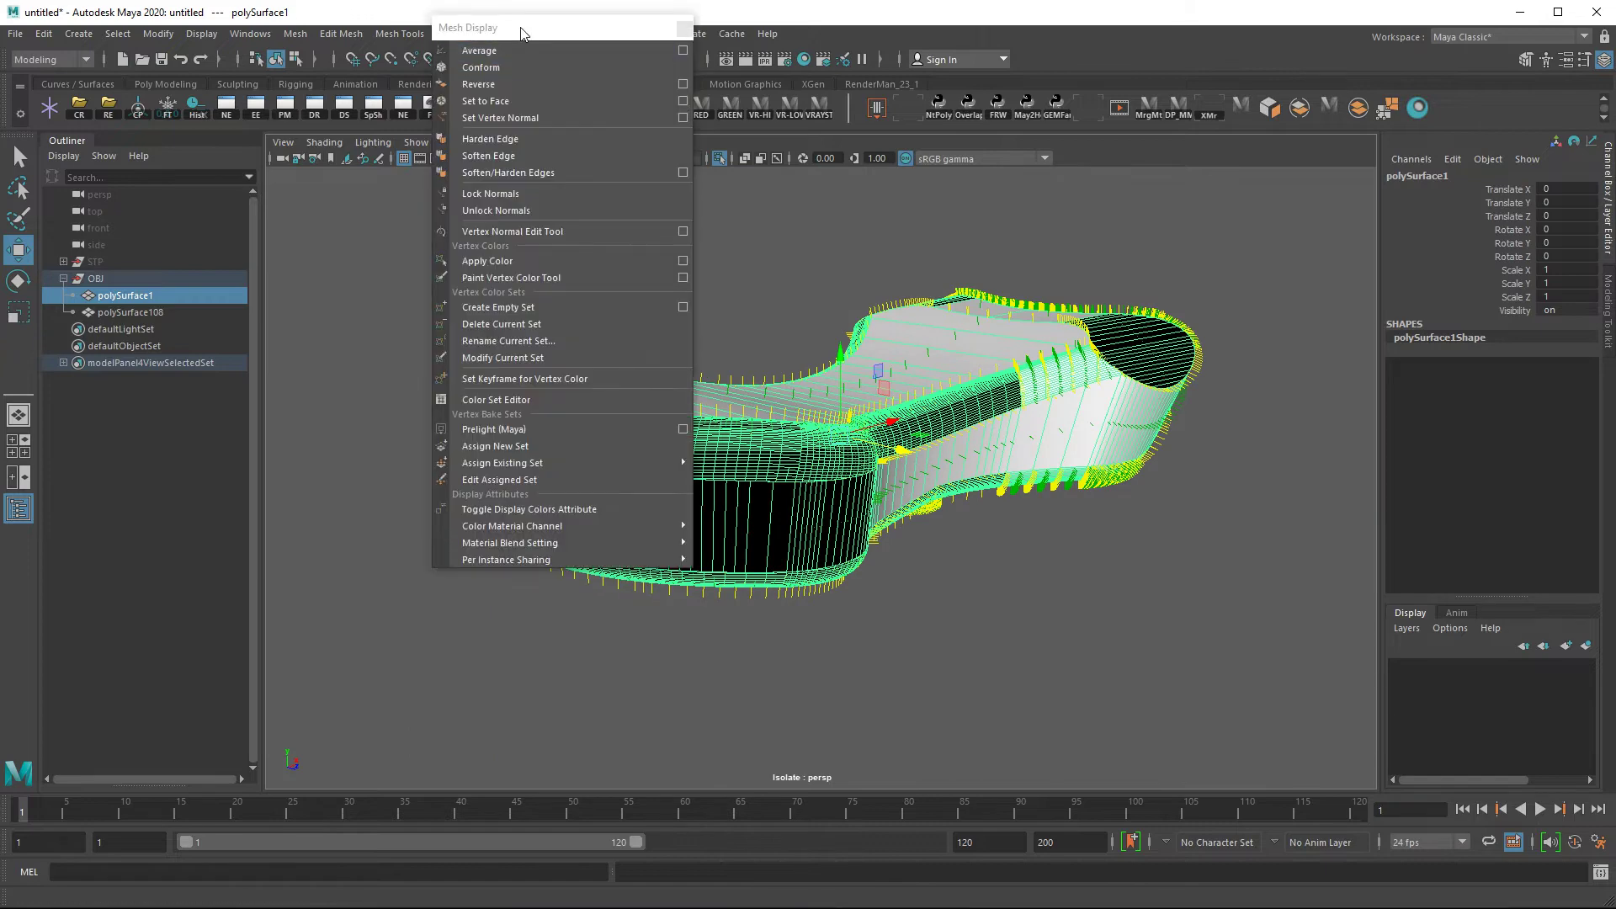
pyautogui.moveTo(468, 57)
pyautogui.mouseDown()
pyautogui.moveTo(363, 241)
pyautogui.moveTo(367, 220)
pyautogui.mouseUp()
pyautogui.keyDown('alt'); pyautogui.moveTo(808, 331); pyautogui.dragTo(897, 356); pyautogui.keyUp('alt')
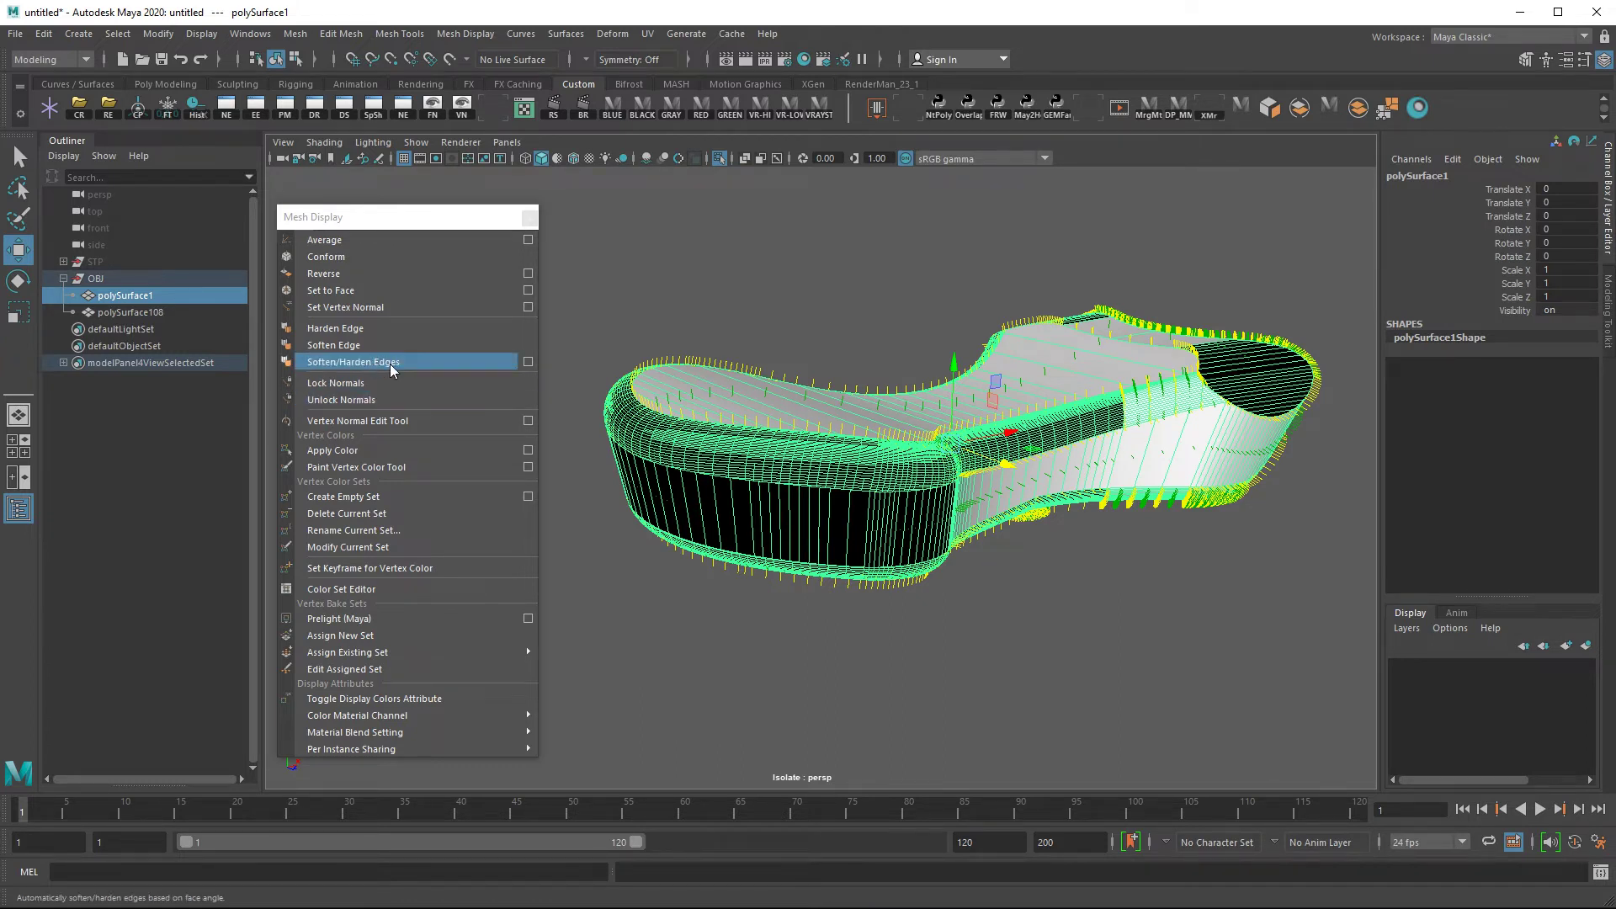
pyautogui.click(728, 308)
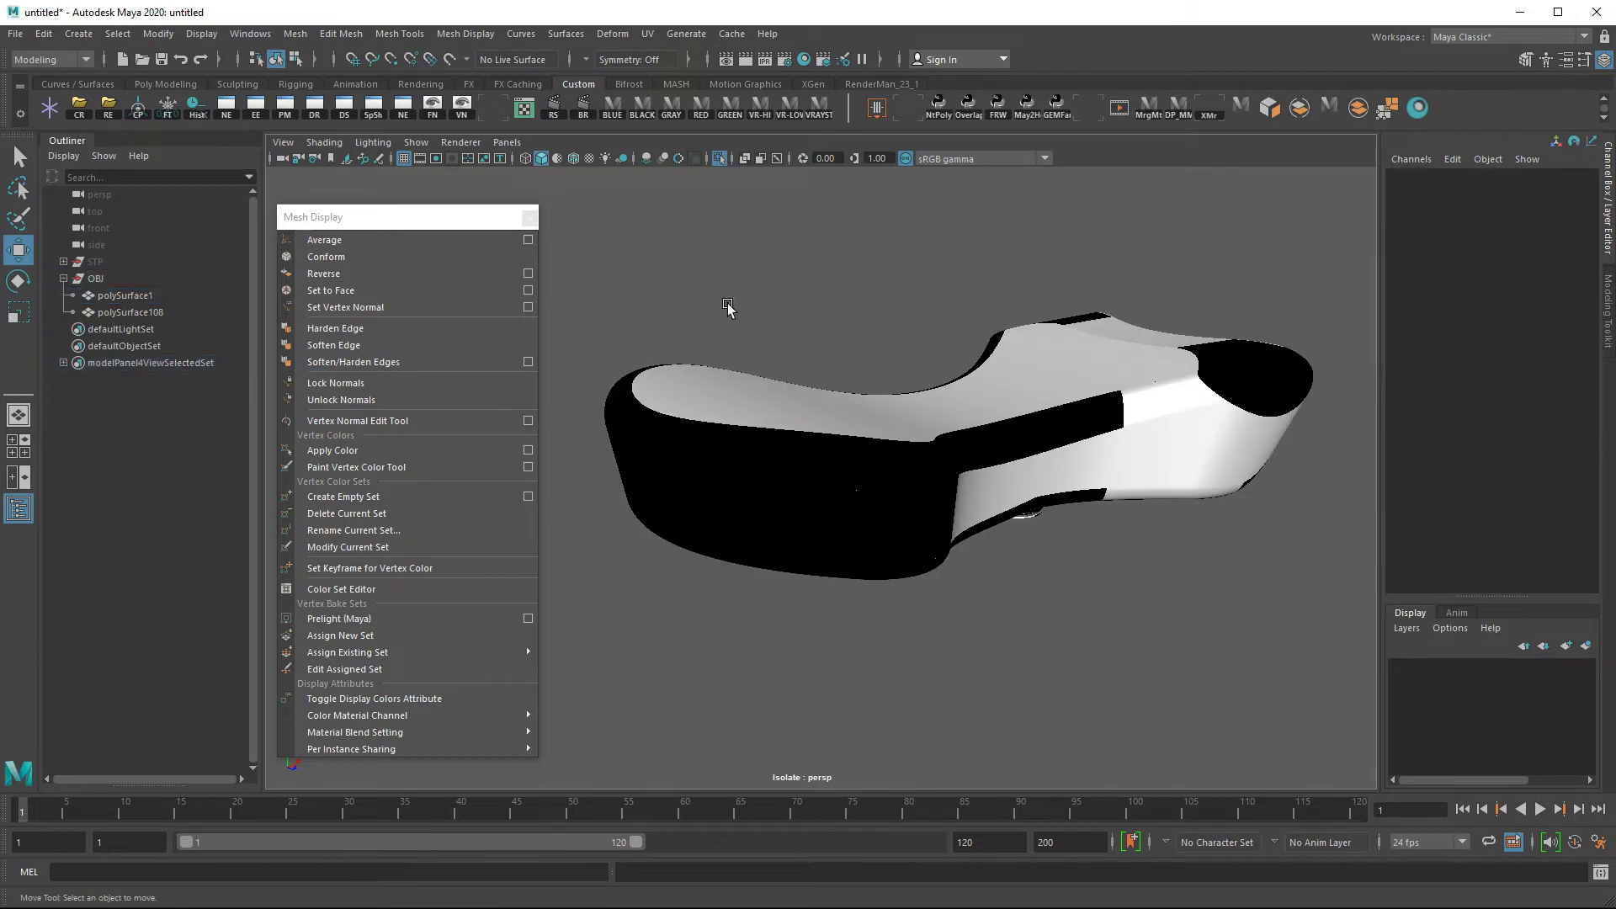
# Unlock polySurface1's vertex normals, then apply Soften/Harden Edges to it
pyautogui.click(869, 495)
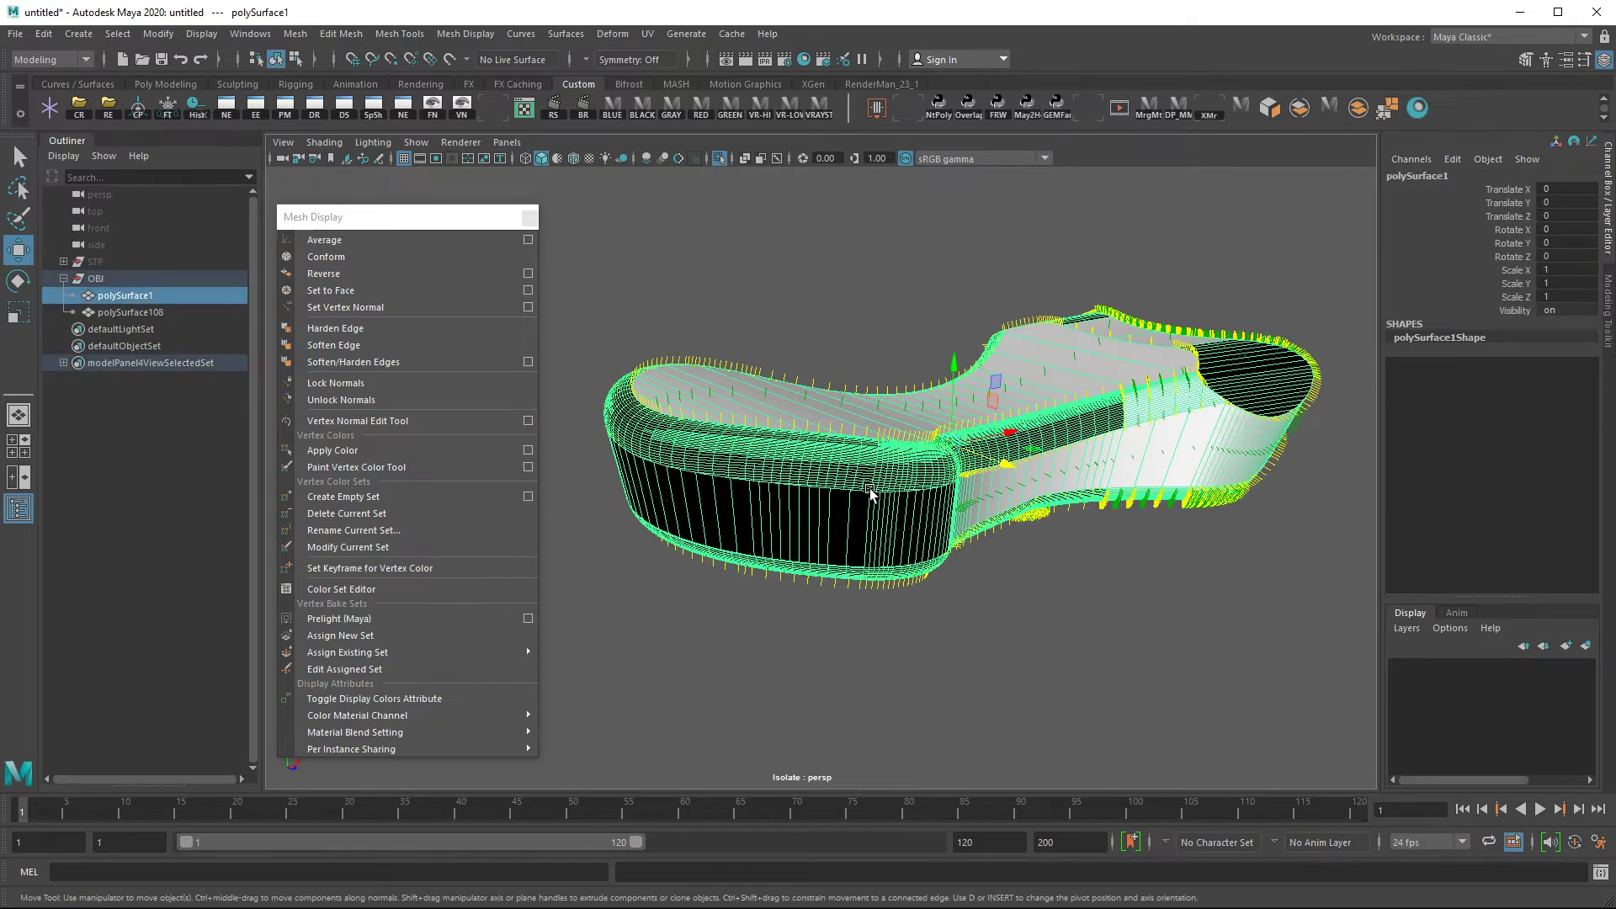
pyautogui.click(341, 400)
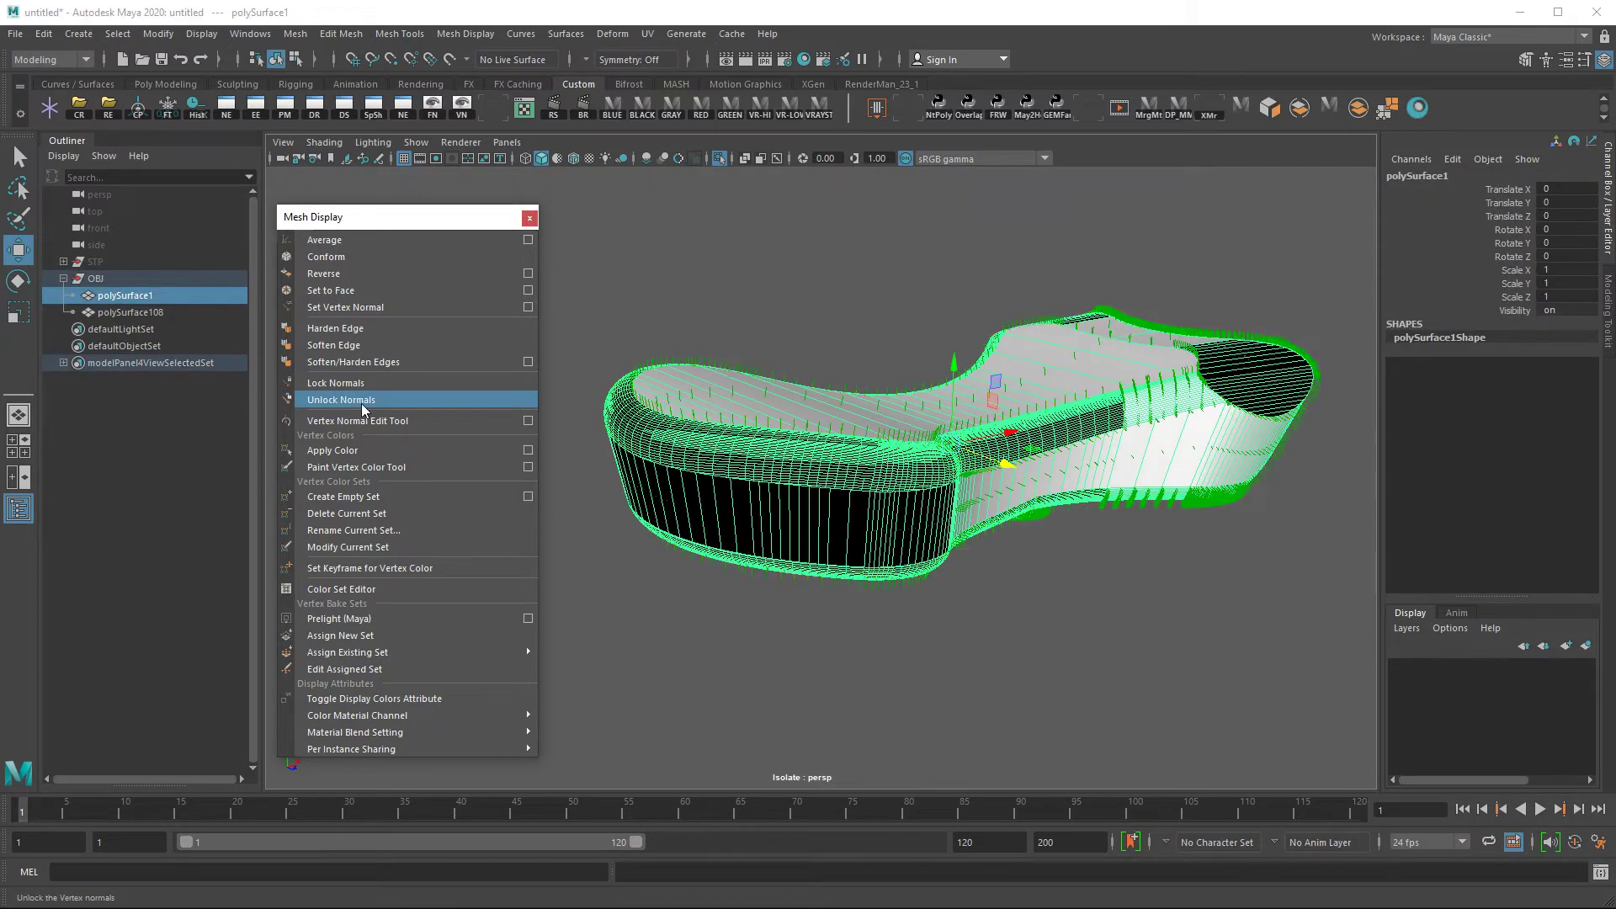
pyautogui.click(885, 607)
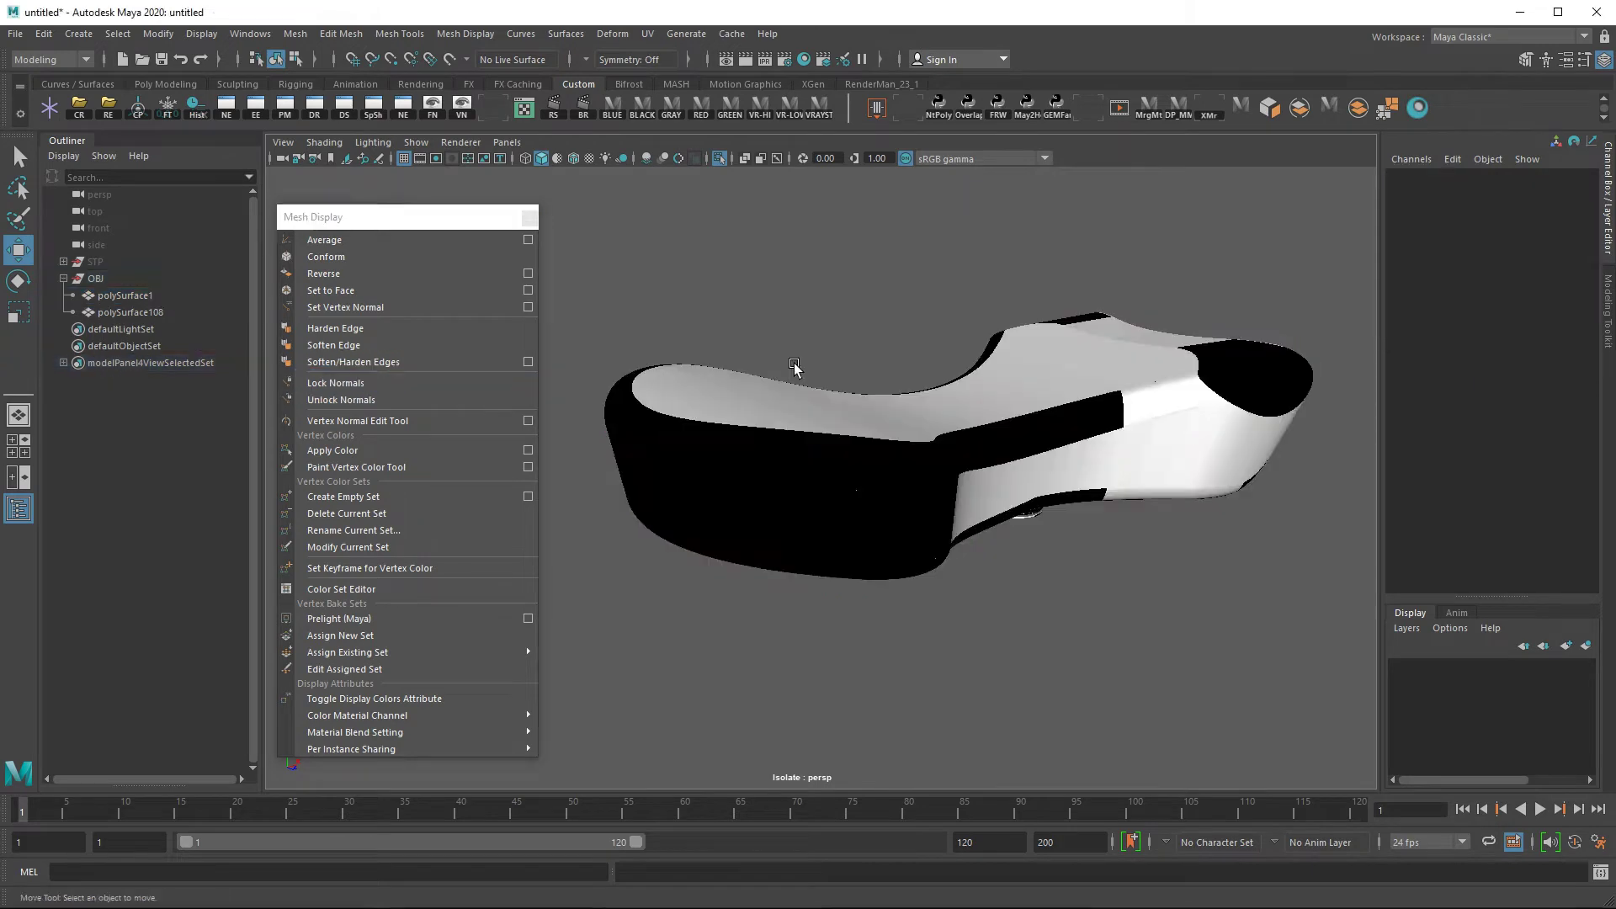
pyautogui.scroll(5, 1008, 547)
pyautogui.keyDown('alt'); pyautogui.moveTo(1008, 546); pyautogui.dragTo(1039, 530); pyautogui.keyUp('alt')
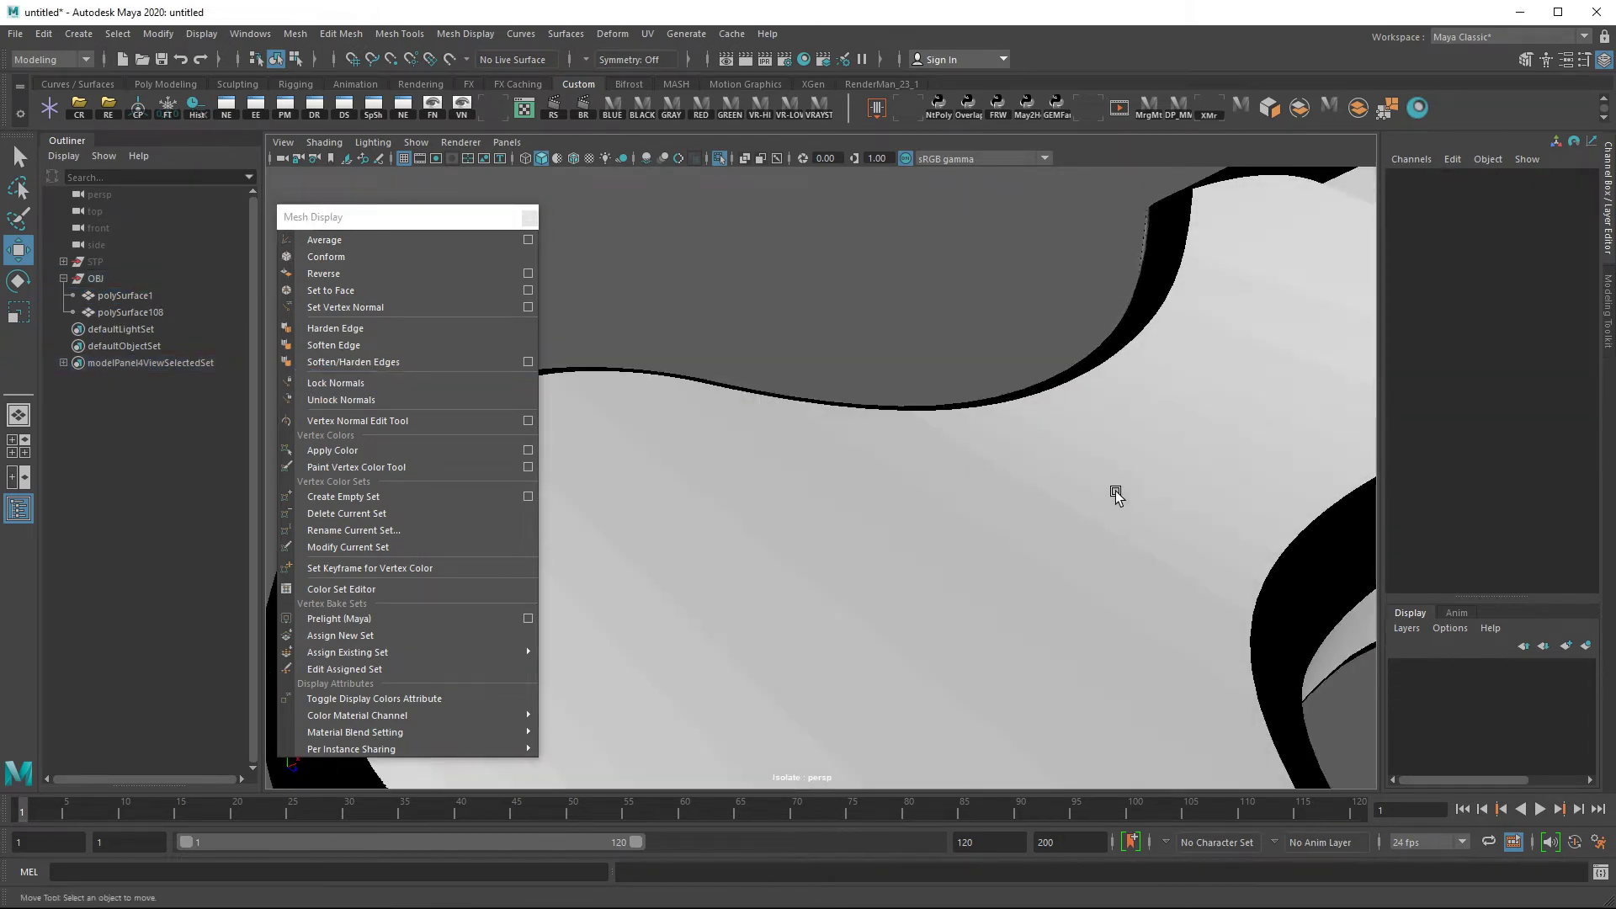
pyautogui.scroll(-3, 1039, 530)
pyautogui.click(923, 506)
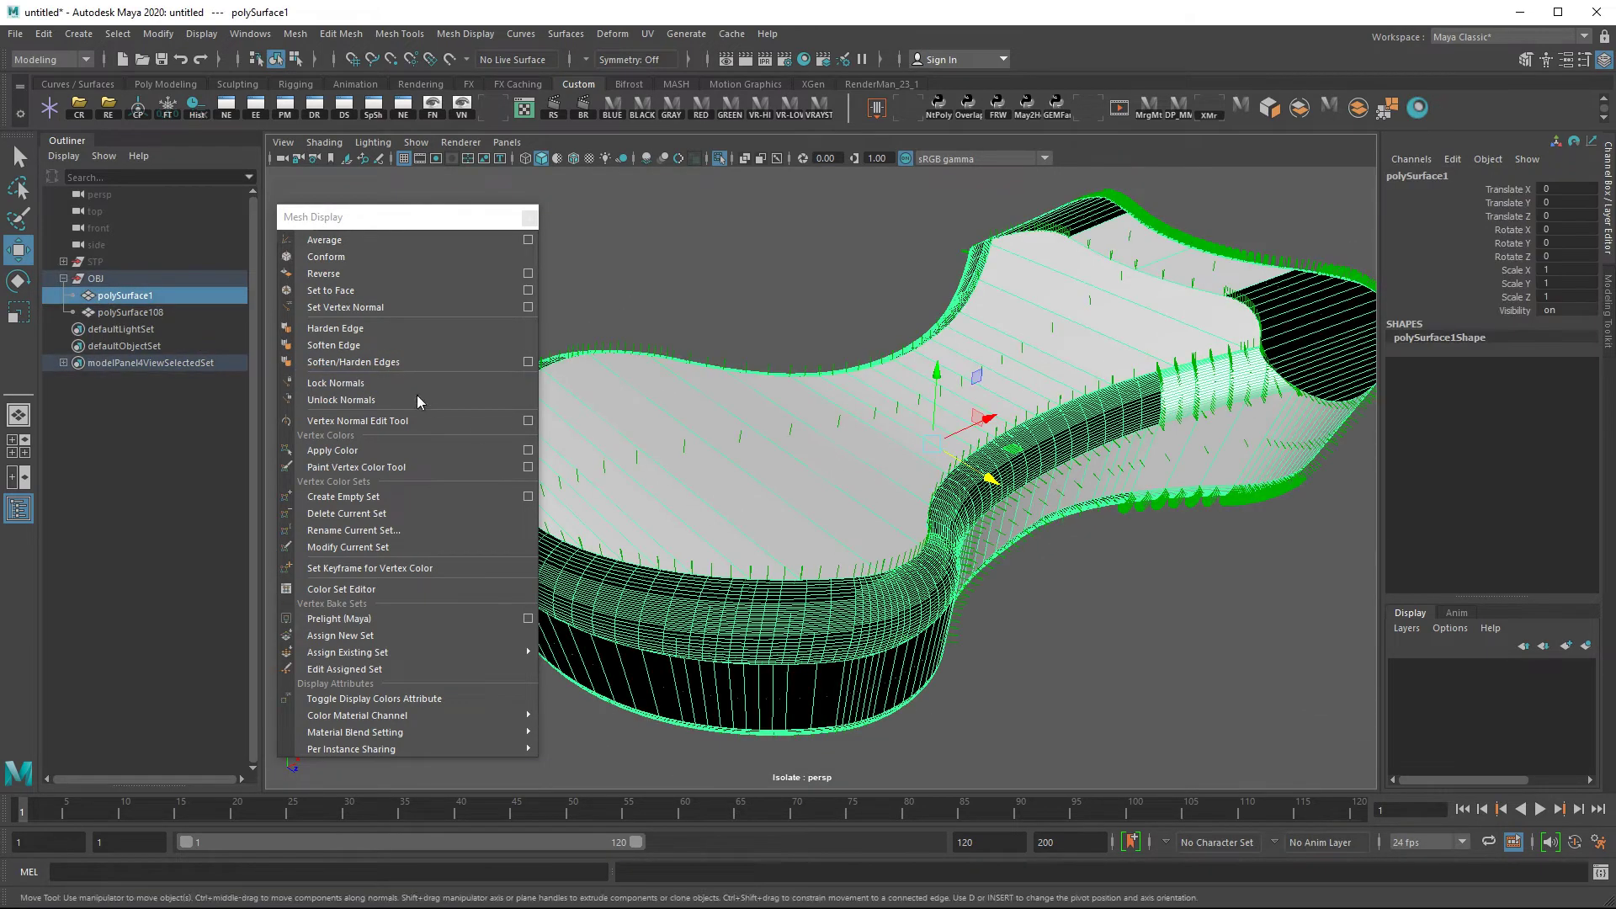
pyautogui.click(360, 368)
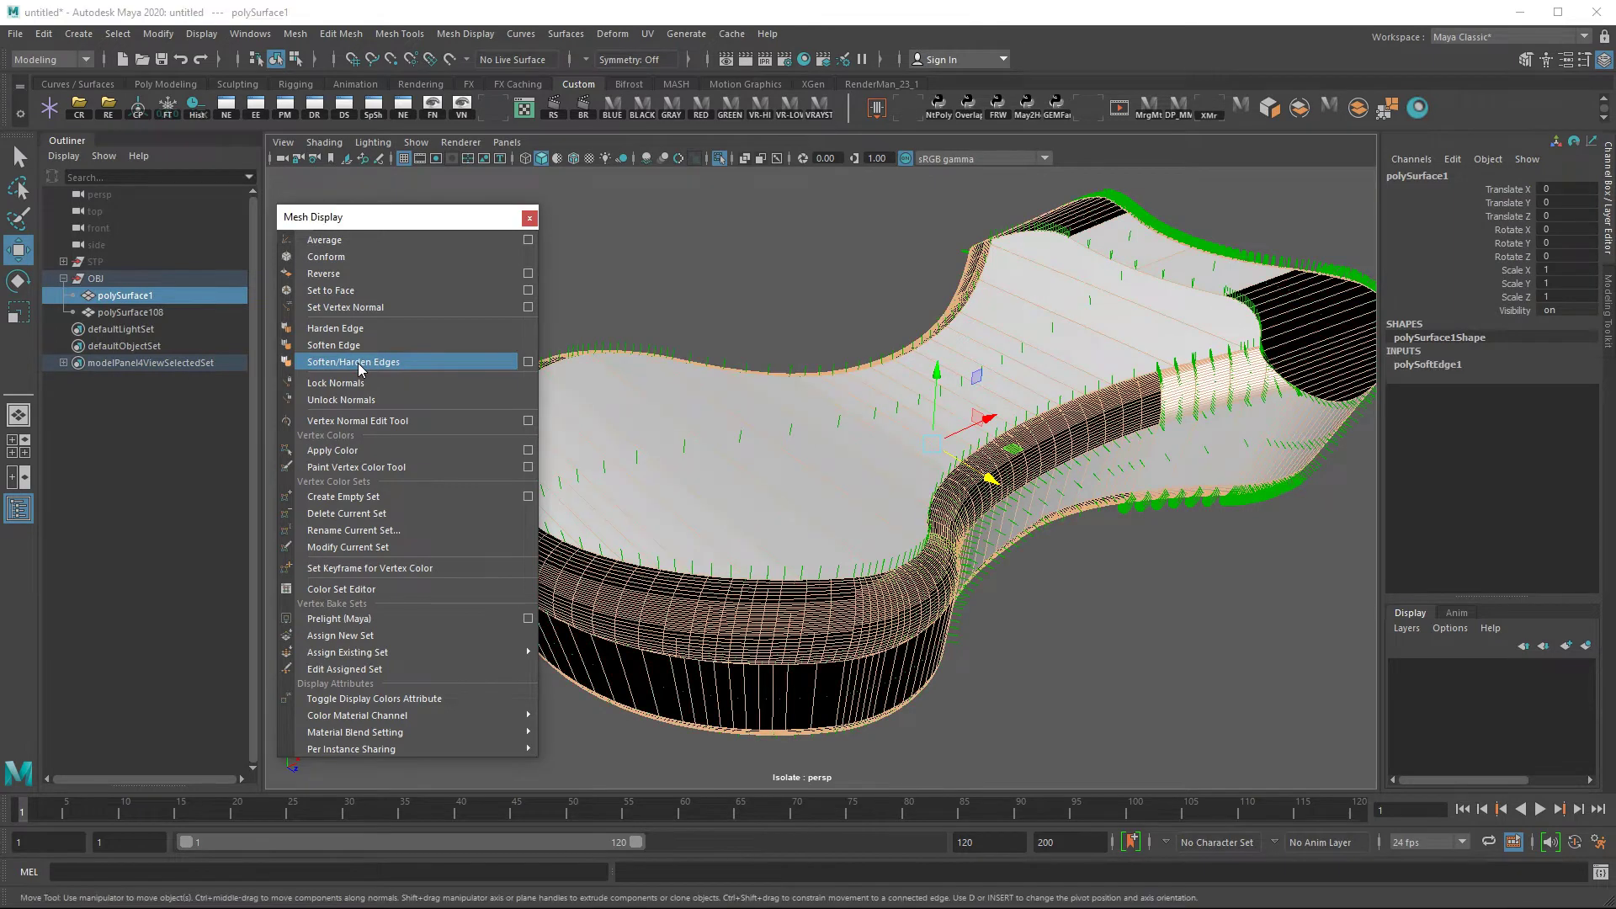
# In UV Shell mode, select the dark side band of faces and reverse its normals
pyautogui.click(743, 300)
pyautogui.keyDown('alt'); pyautogui.moveTo(1000, 642); pyautogui.dragTo(1028, 614); pyautogui.keyUp('alt')
pyautogui.click(920, 445)
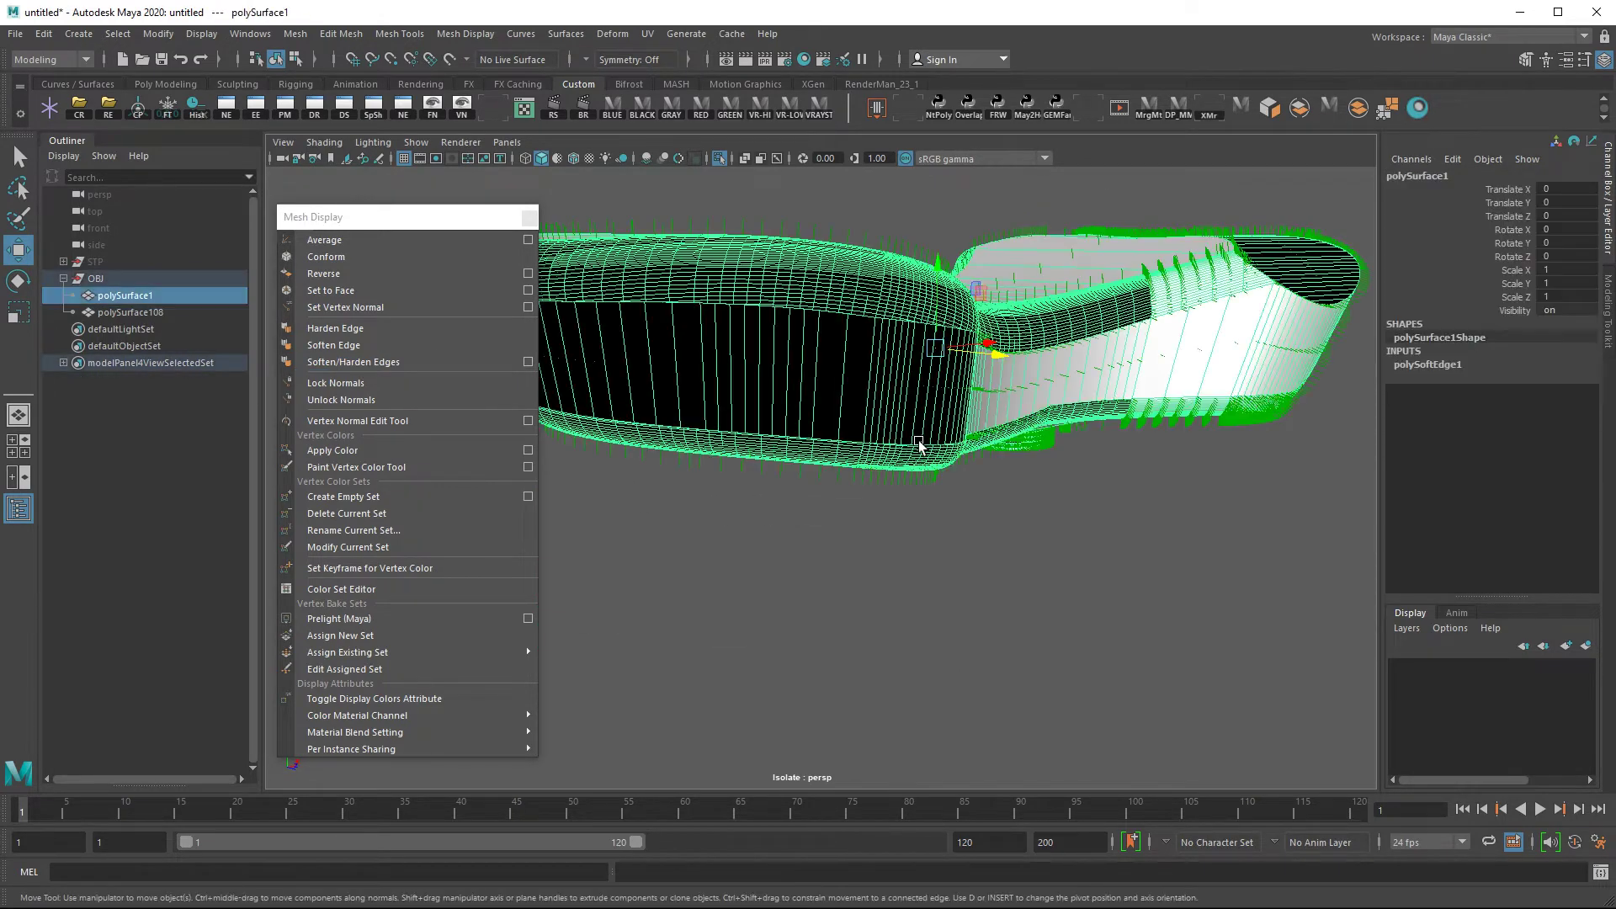
pyautogui.click(872, 525)
pyautogui.keyDown('alt'); pyautogui.moveTo(890, 530); pyautogui.dragTo(1034, 571); pyautogui.keyUp('alt')
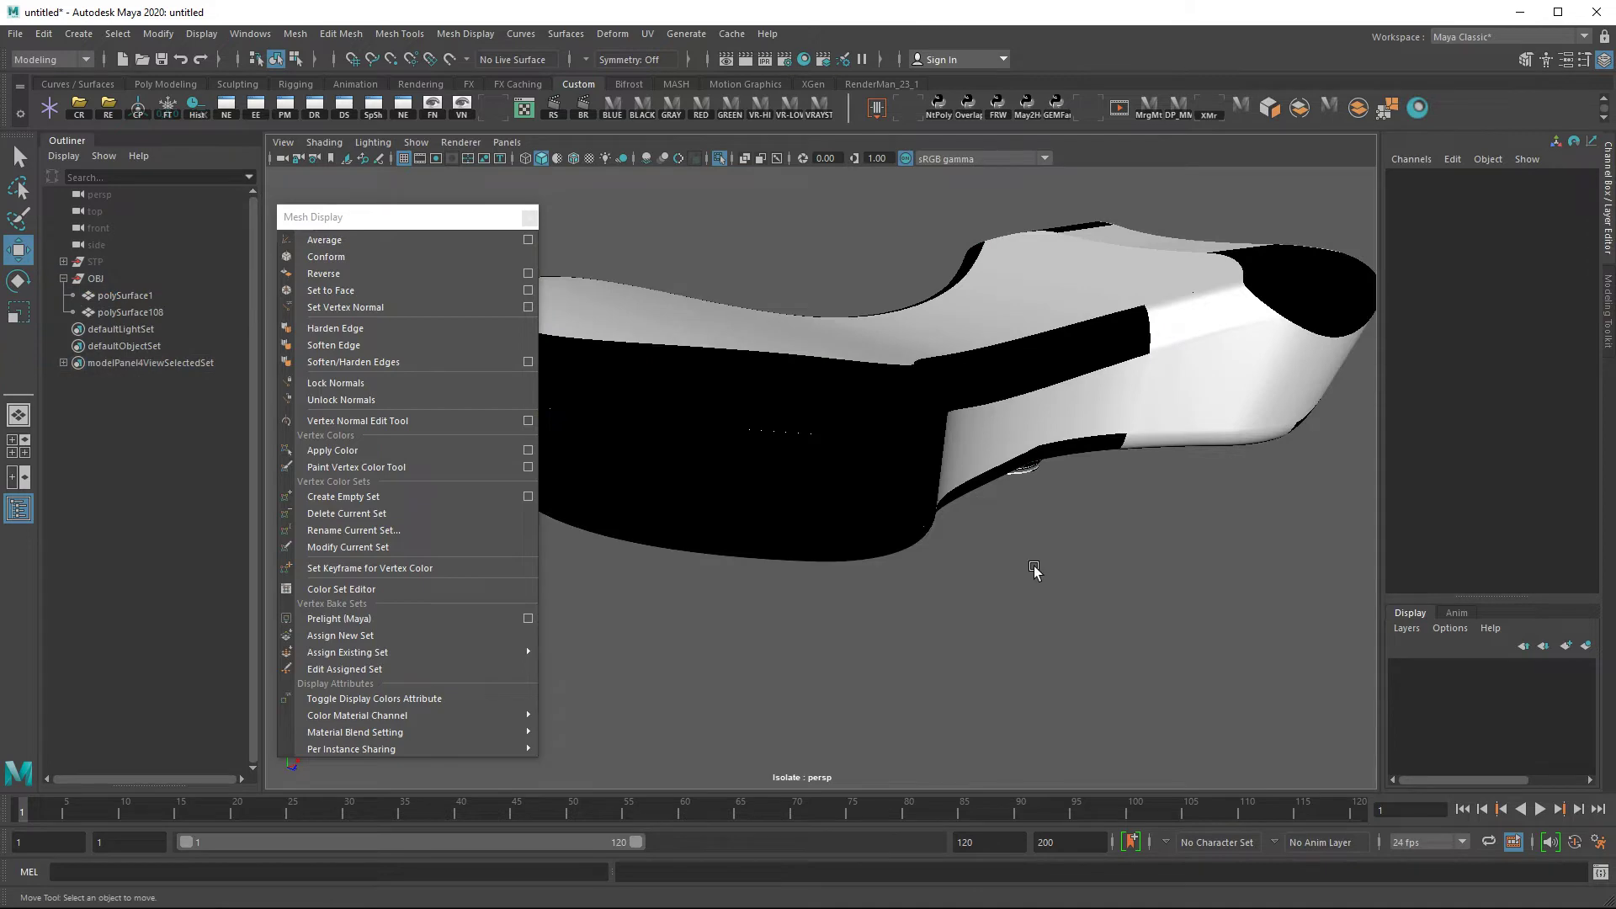
pyautogui.click(781, 495)
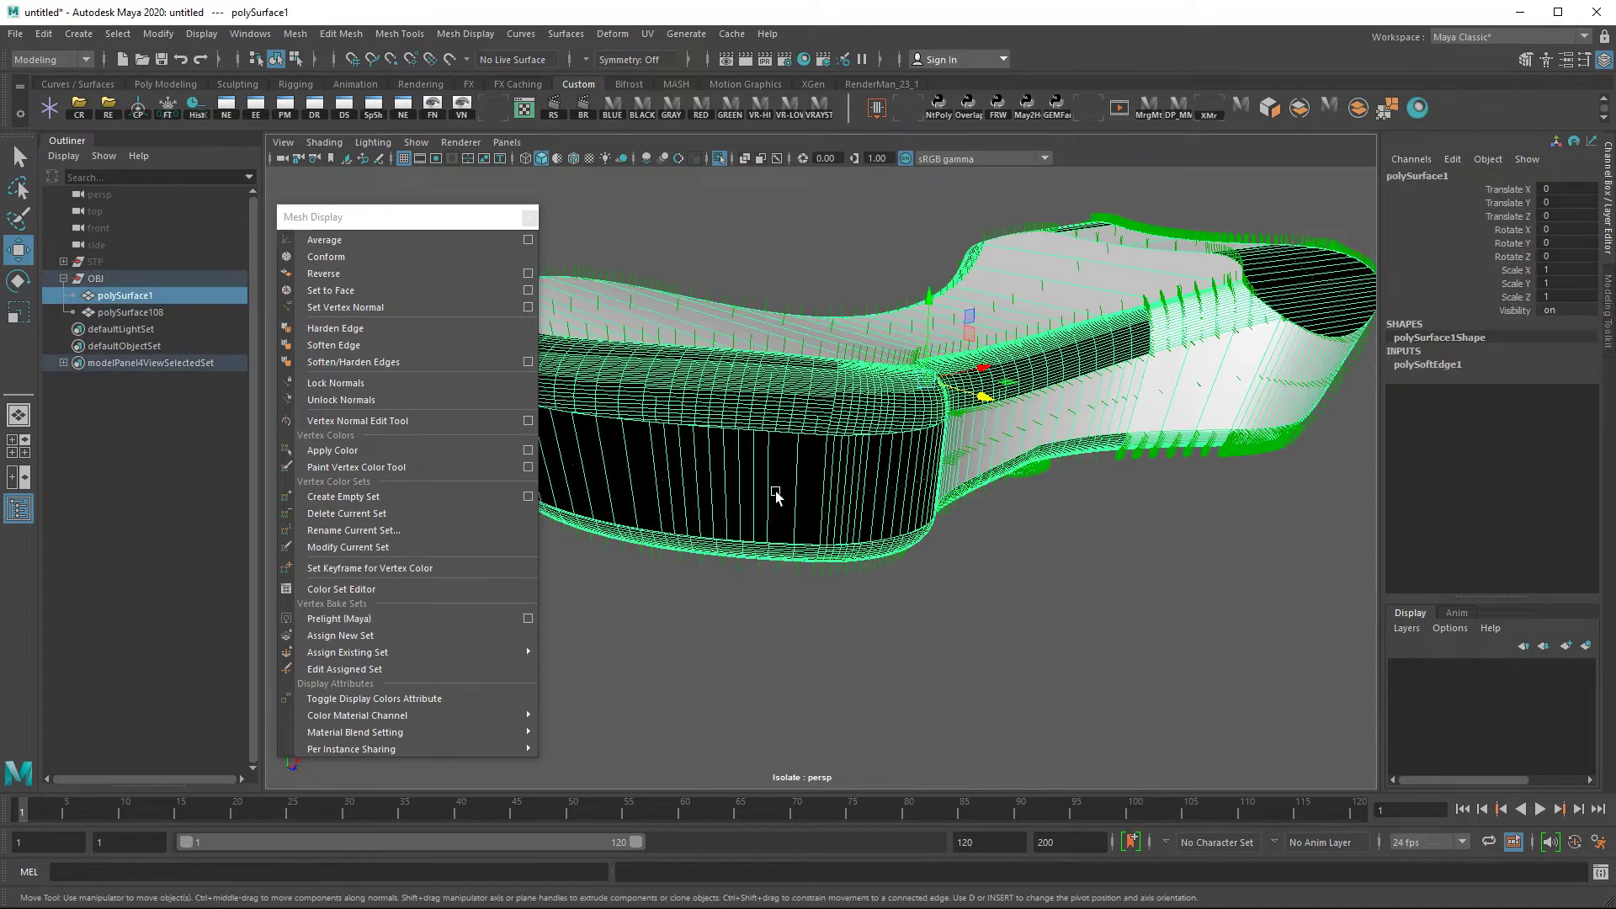
pyautogui.moveTo(780, 496); pyautogui.dragTo(840, 465, button='right')
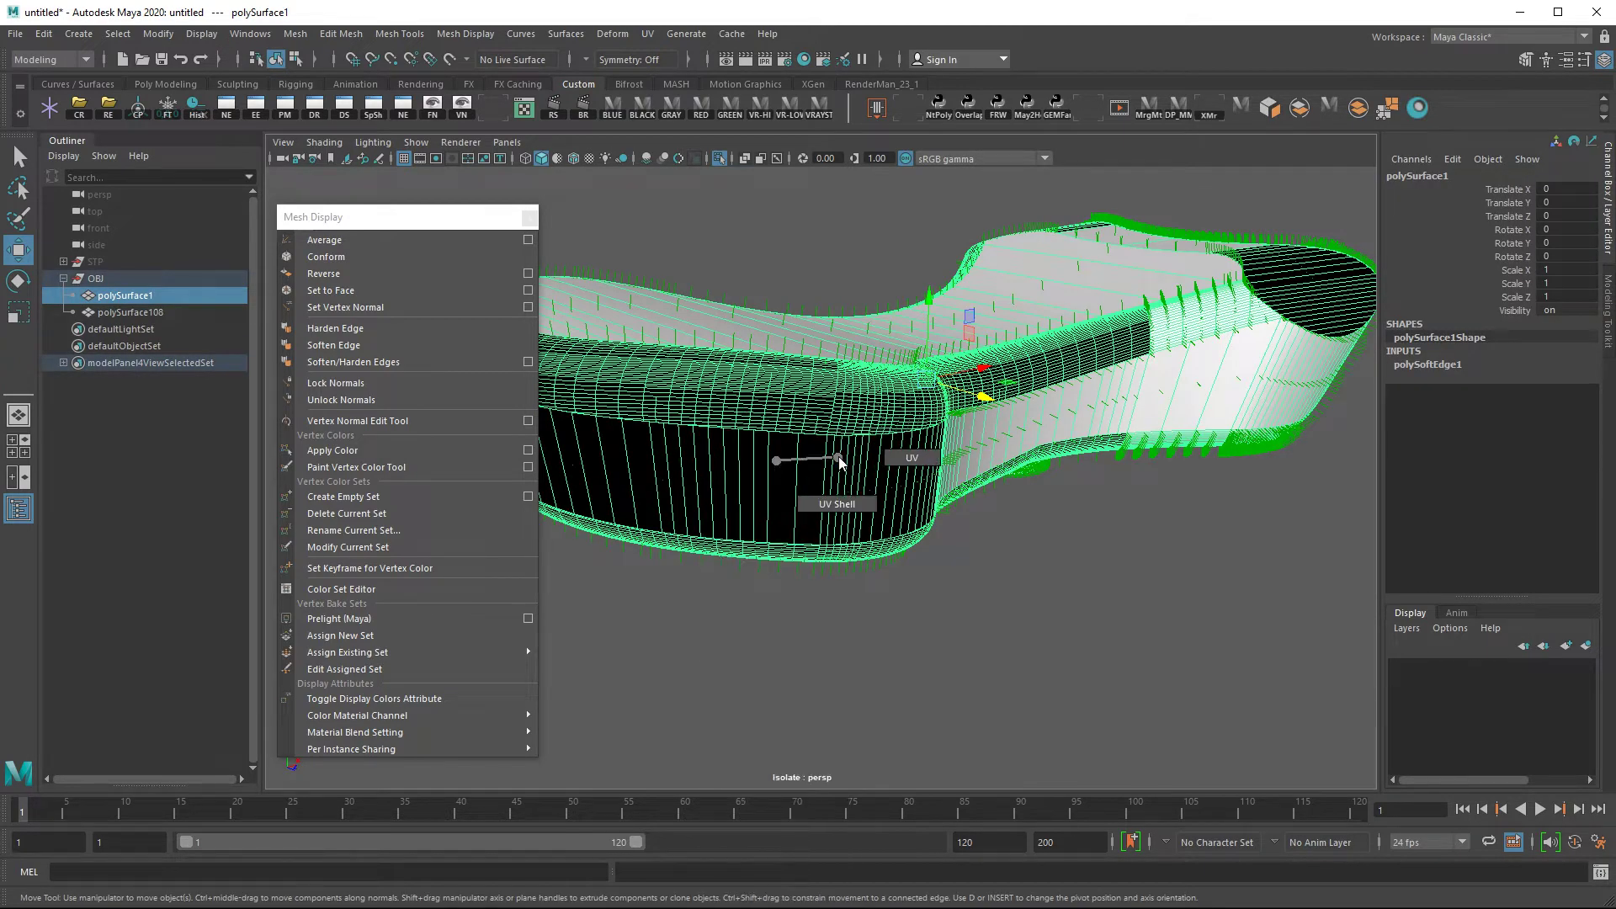
pyautogui.click(841, 496)
pyautogui.moveTo(821, 417); pyautogui.dragTo(947, 544)
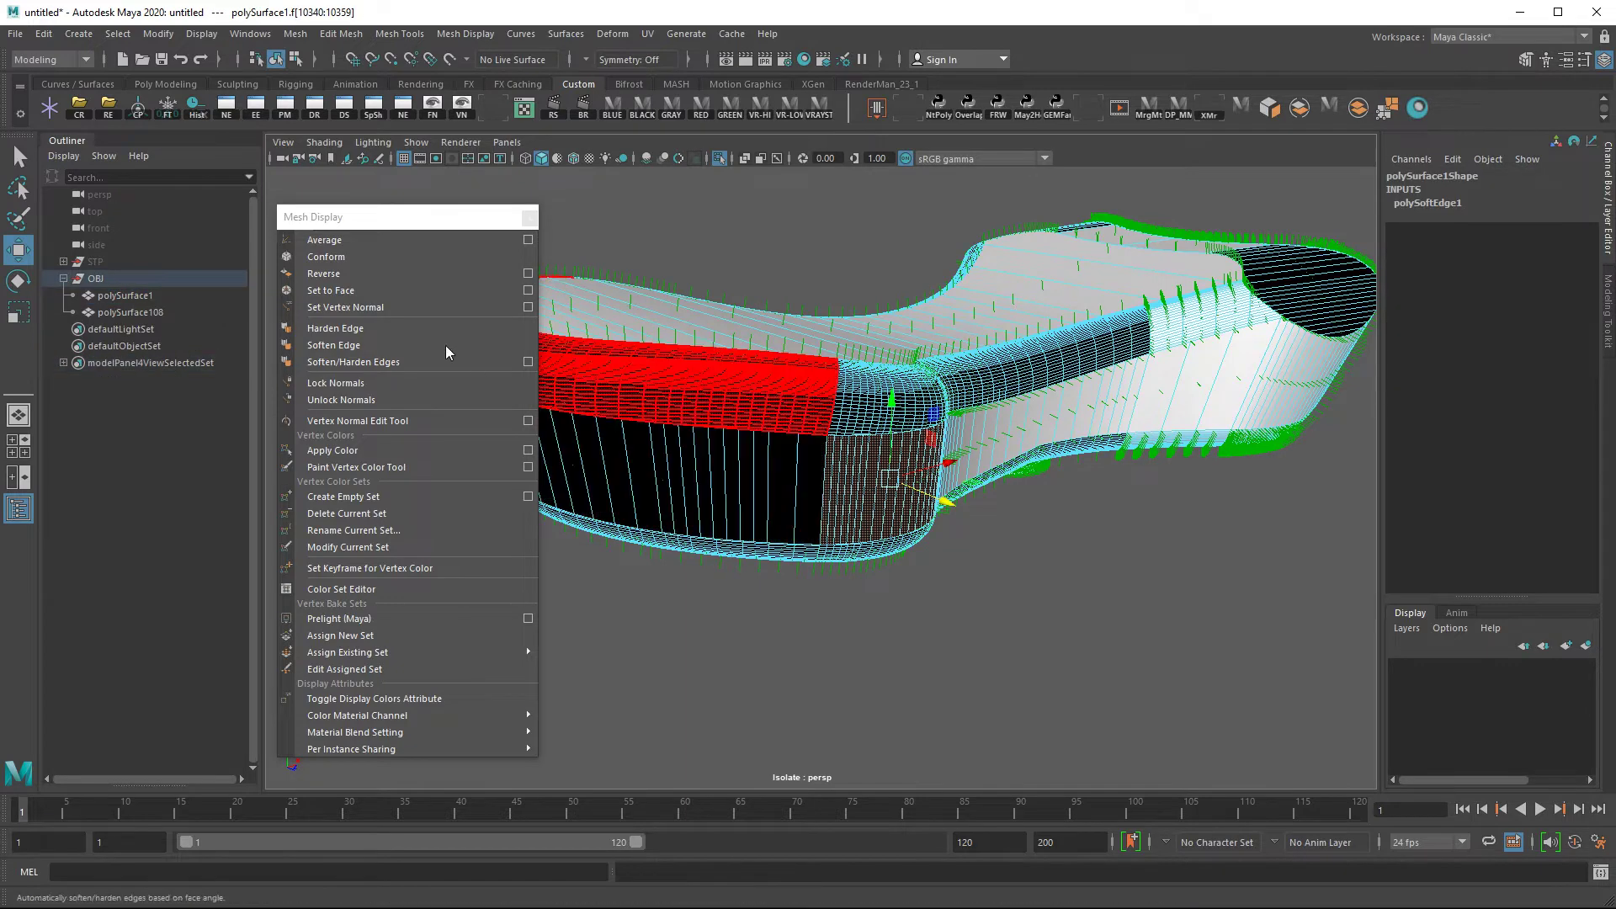
pyautogui.click(323, 273)
pyautogui.click(643, 497)
pyautogui.click(324, 273)
pyautogui.click(1093, 690)
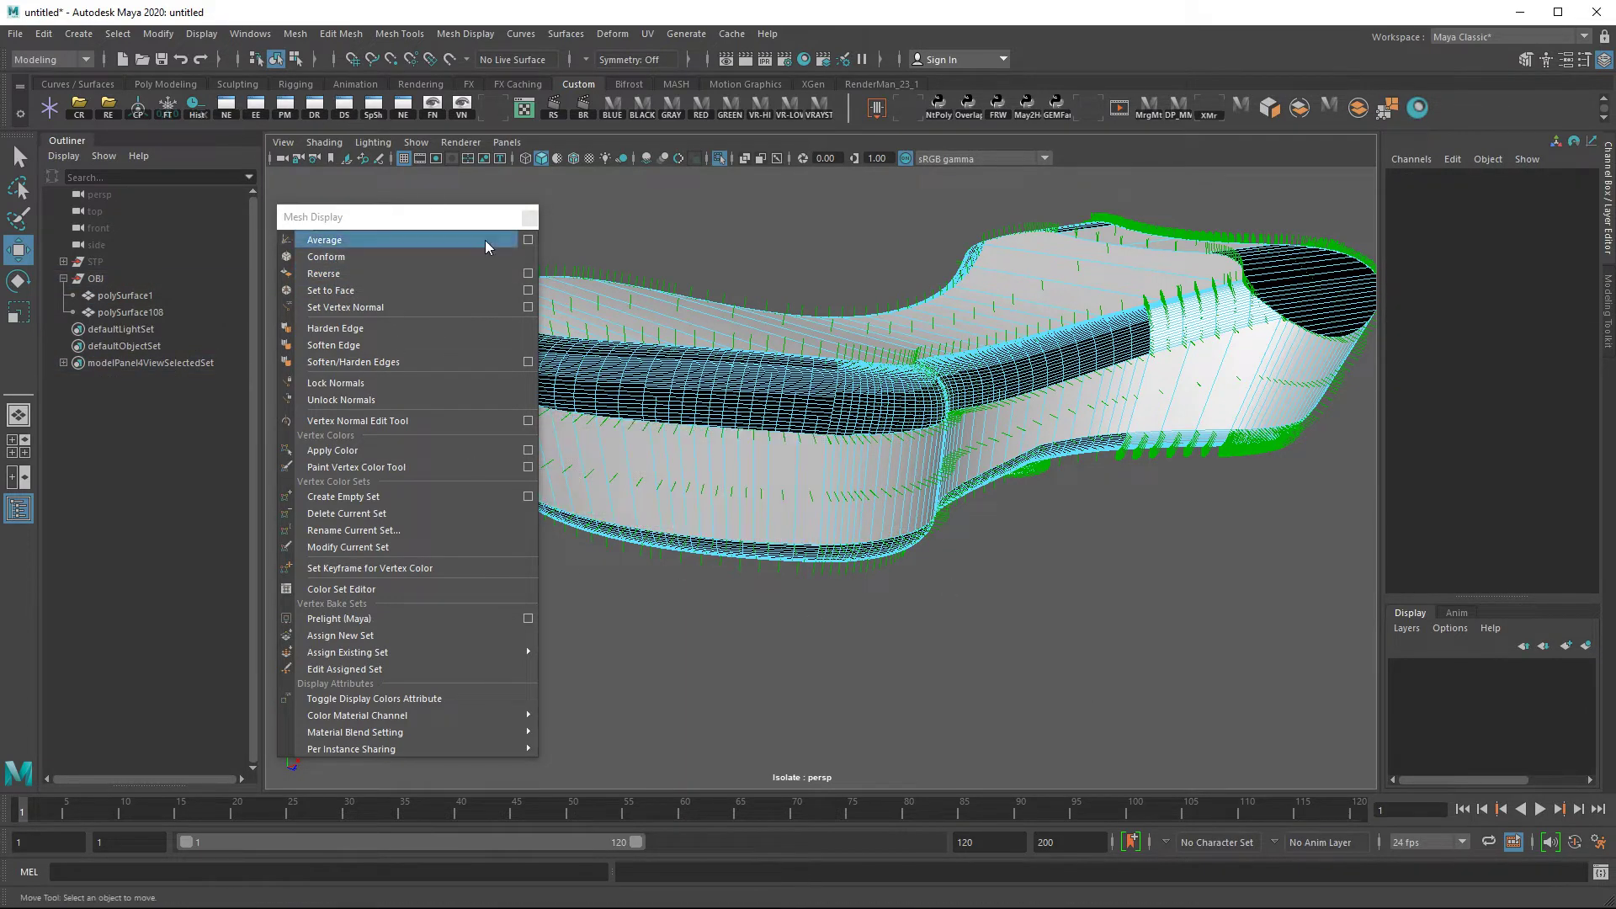
pyautogui.click(825, 546)
pyautogui.click(323, 273)
pyautogui.hotkey('ctrl', 'z')
pyautogui.hotkey('ctrl', 'z')
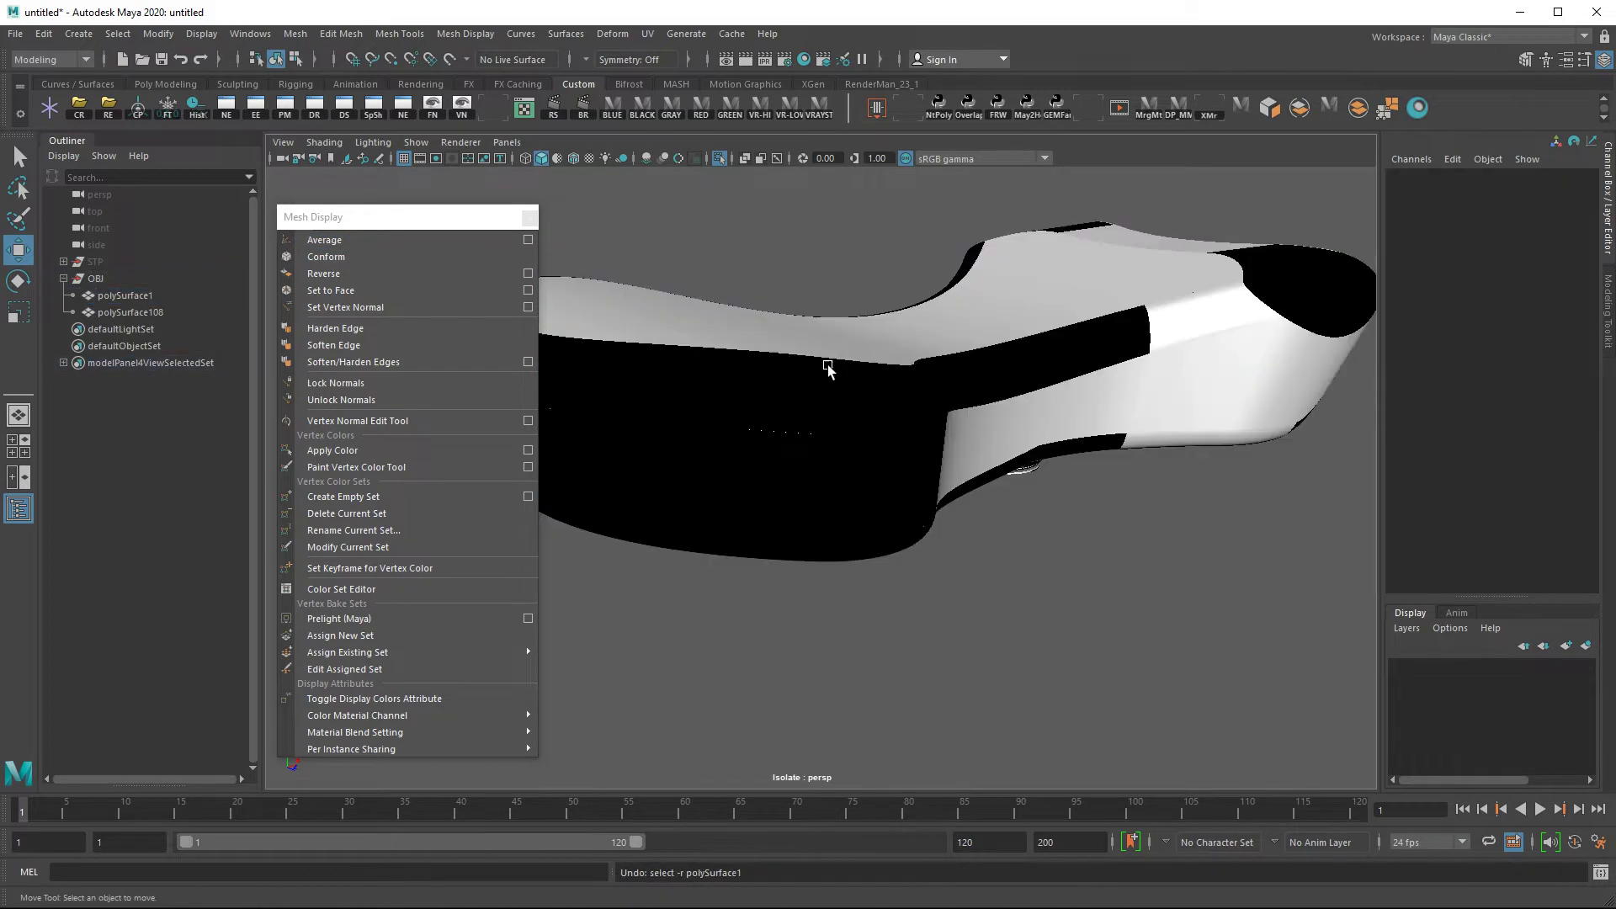
# Select the top face band and top surface shells and reverse their normals too
pyautogui.click(827, 368)
pyautogui.moveTo(761, 452); pyautogui.dragTo(820, 453, button='right')
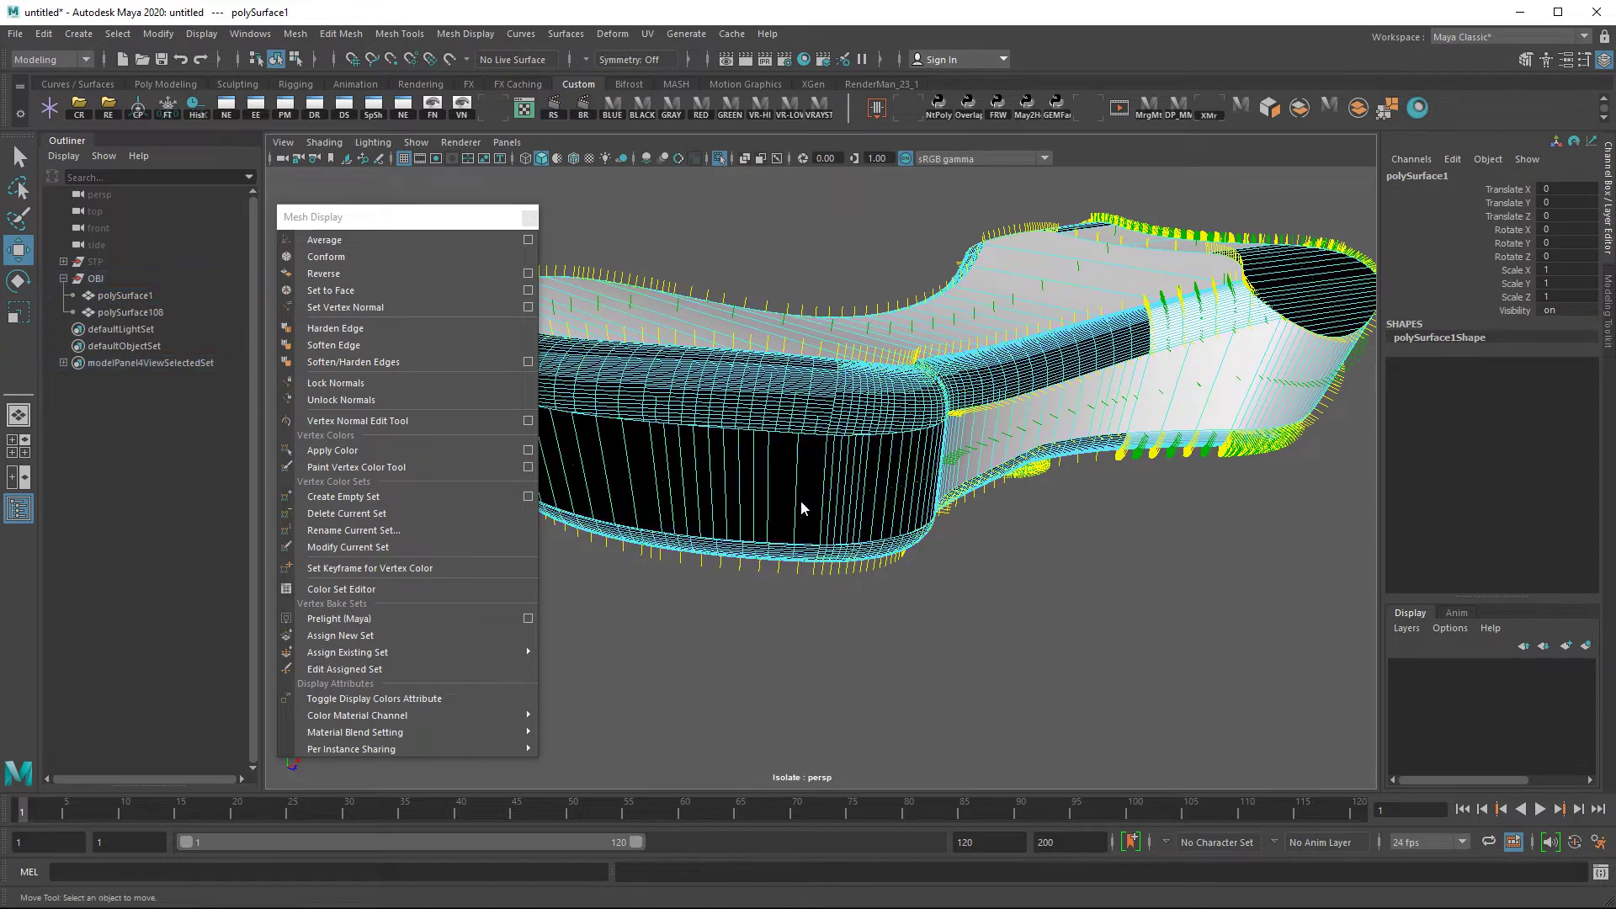
pyautogui.moveTo(632, 416); pyautogui.dragTo(934, 544)
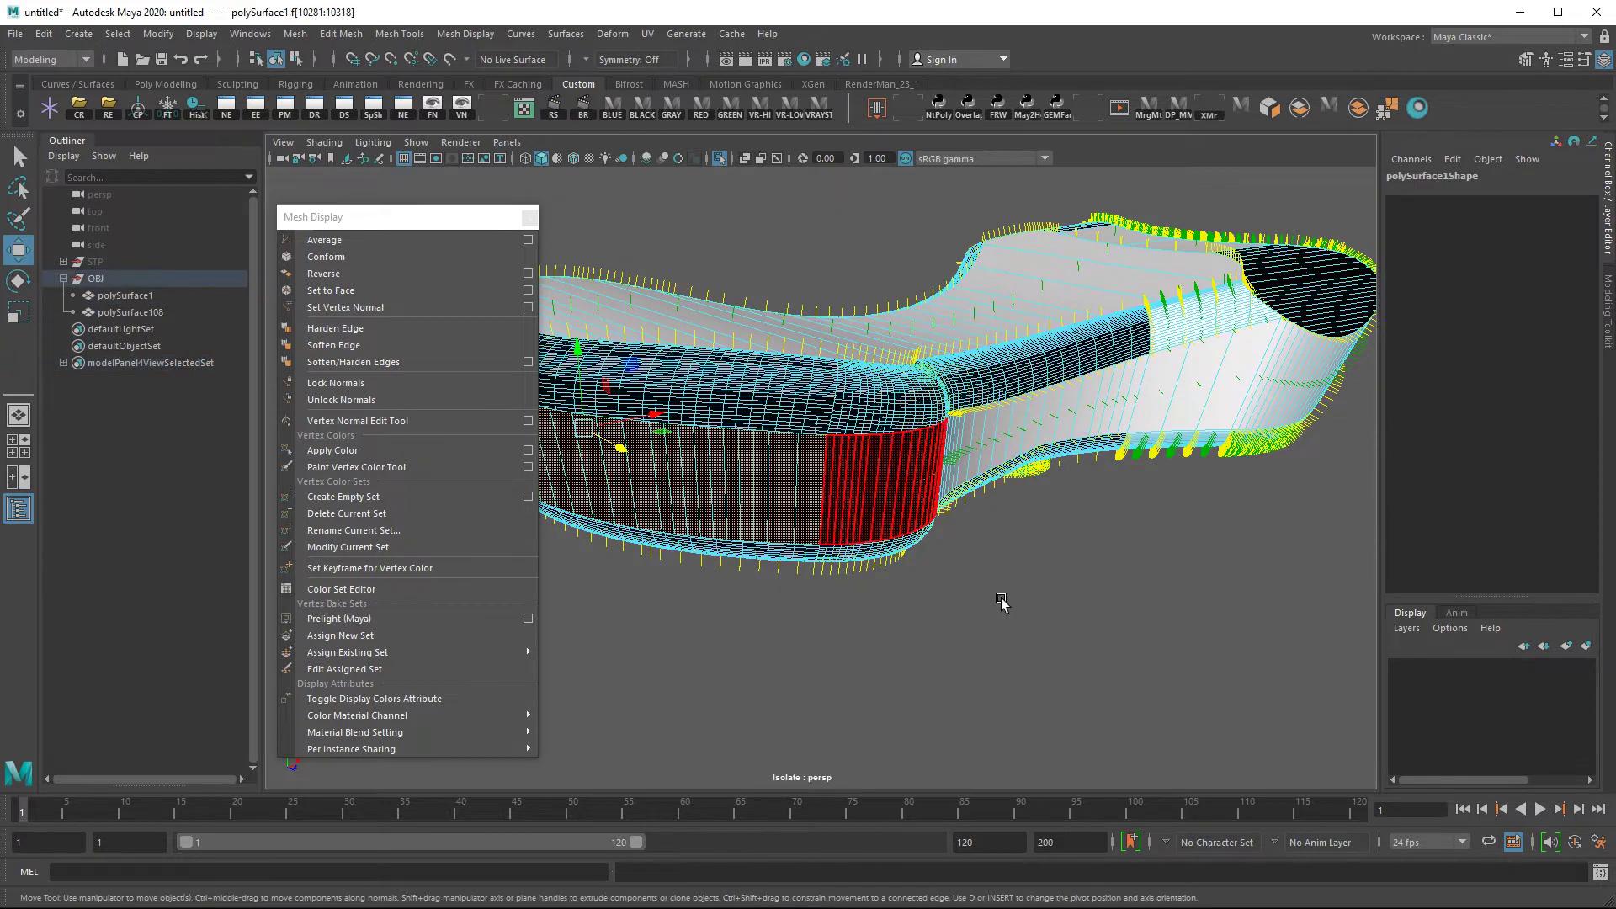
pyautogui.click(325, 273)
pyautogui.click(1039, 647)
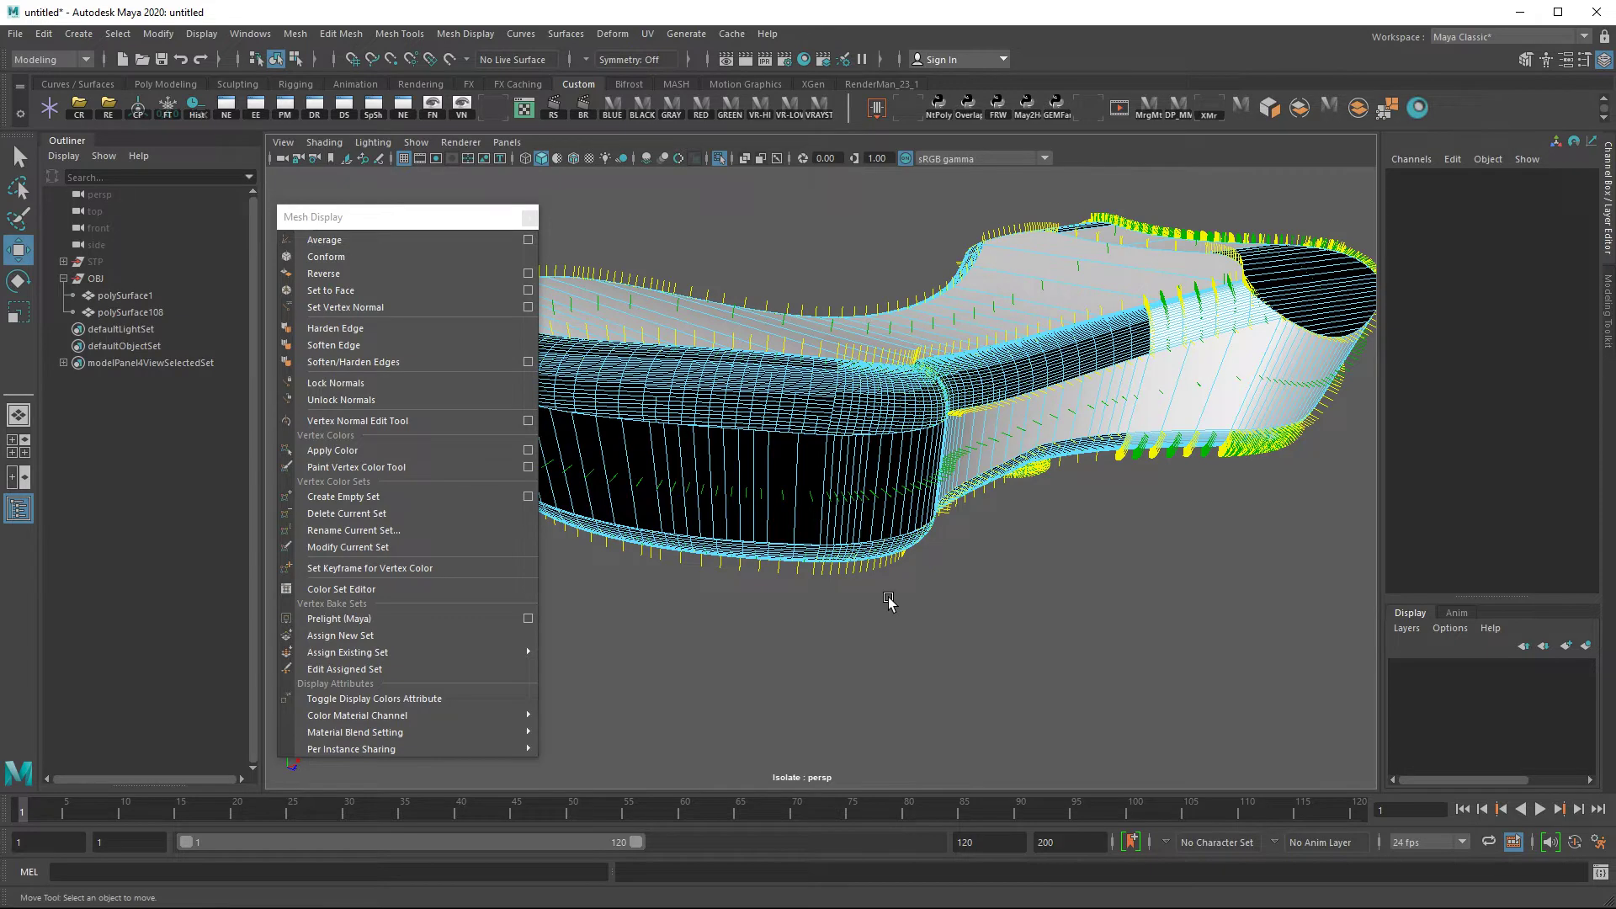
pyautogui.click(929, 620)
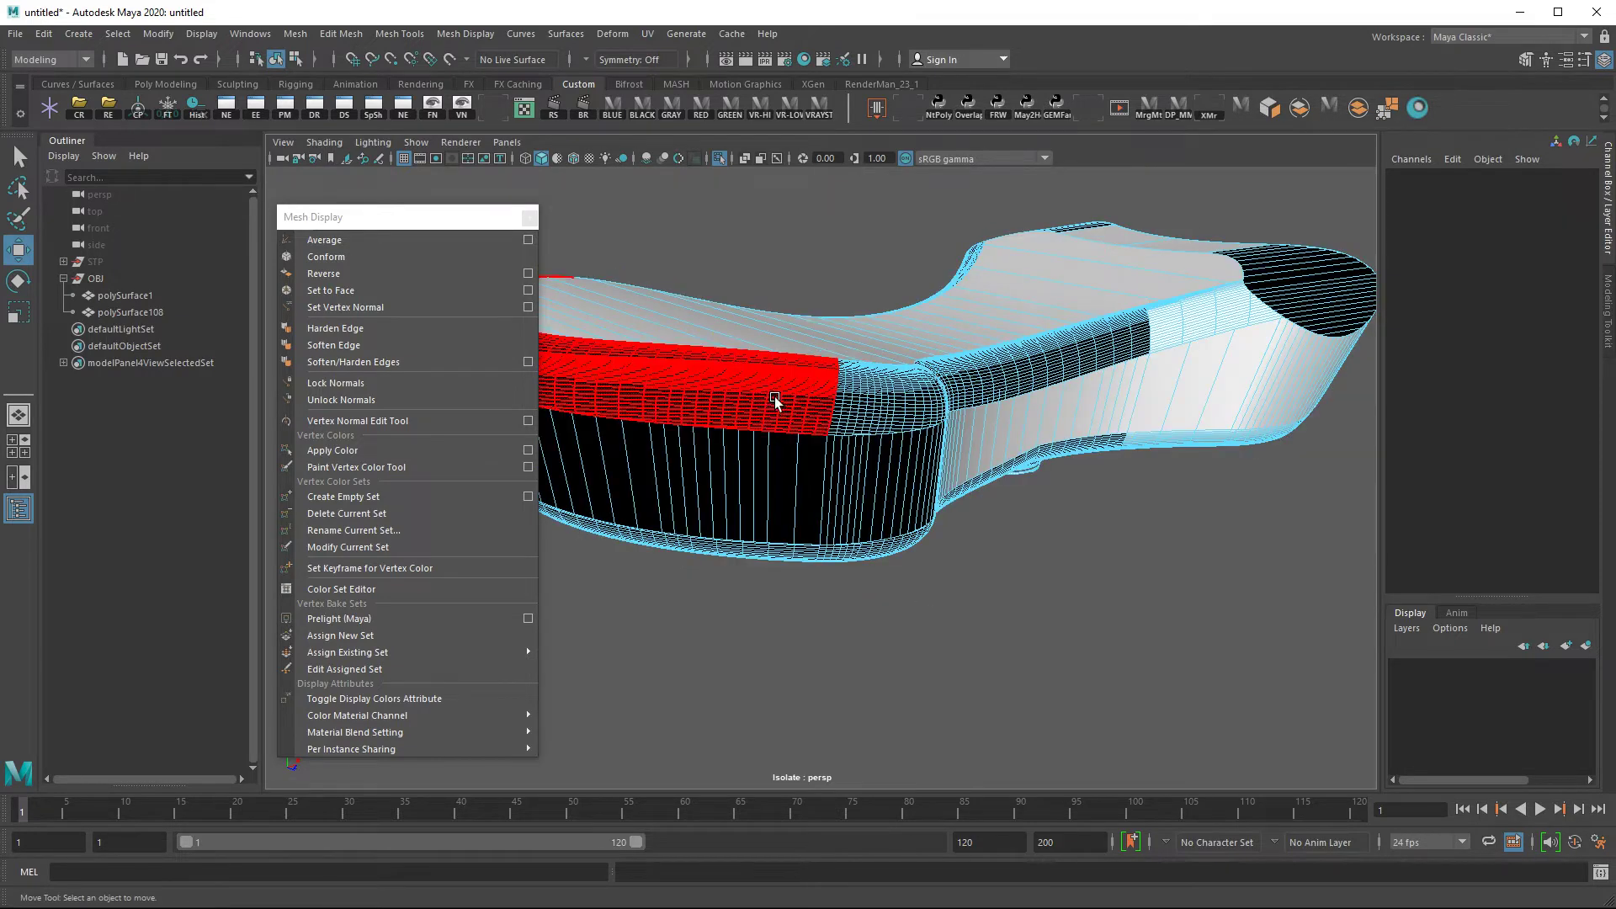
pyautogui.click(761, 395)
pyautogui.click(324, 272)
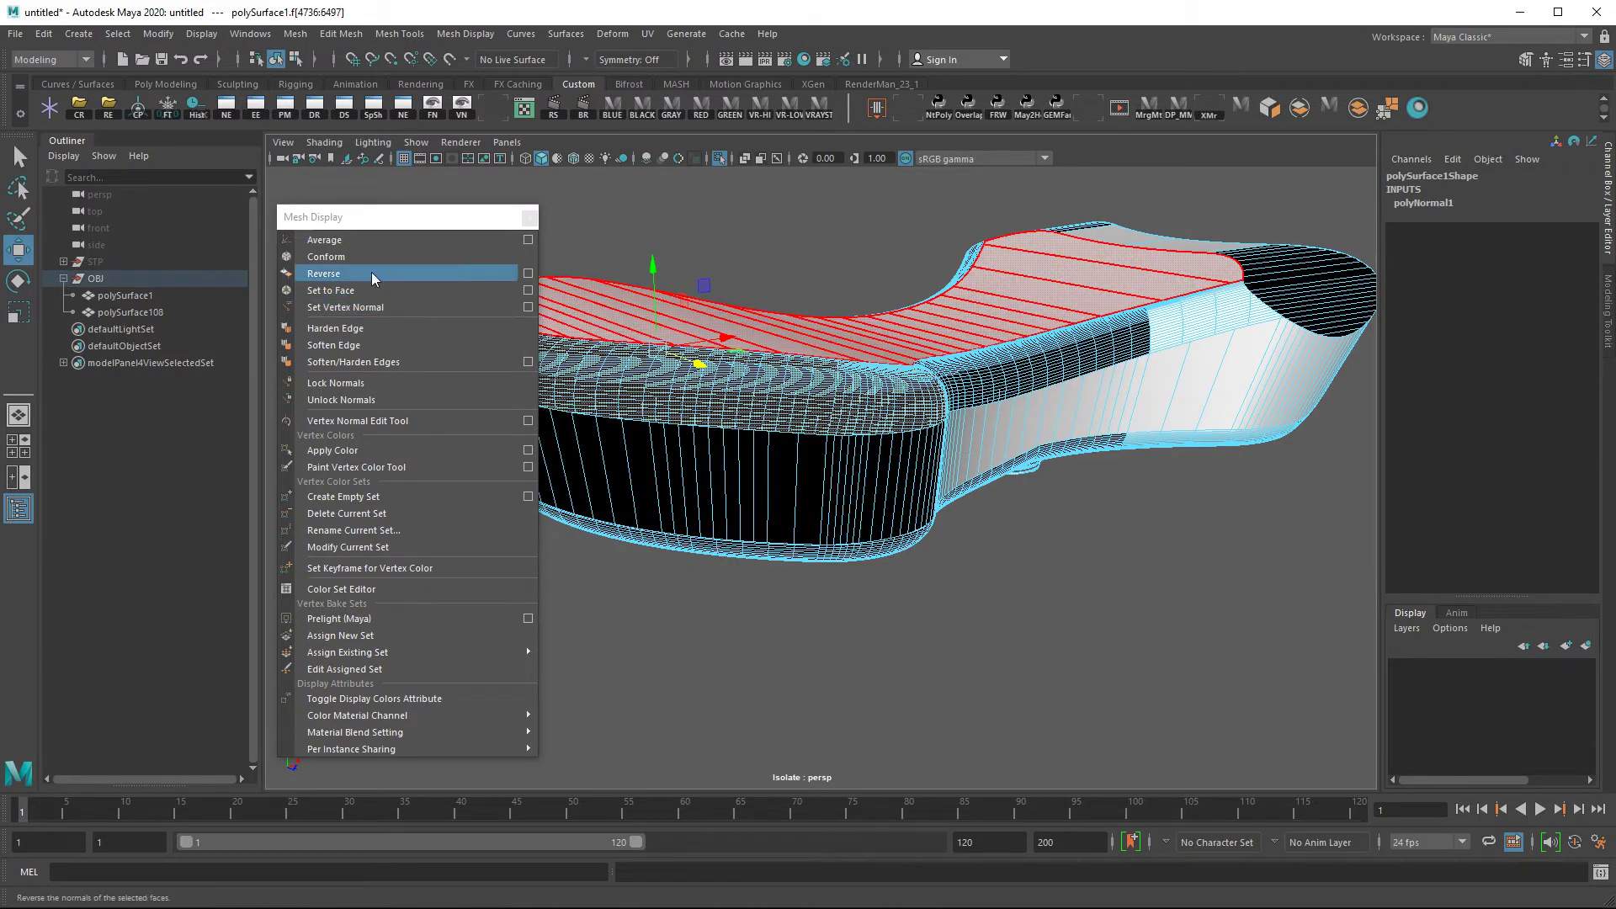
pyautogui.click(786, 261)
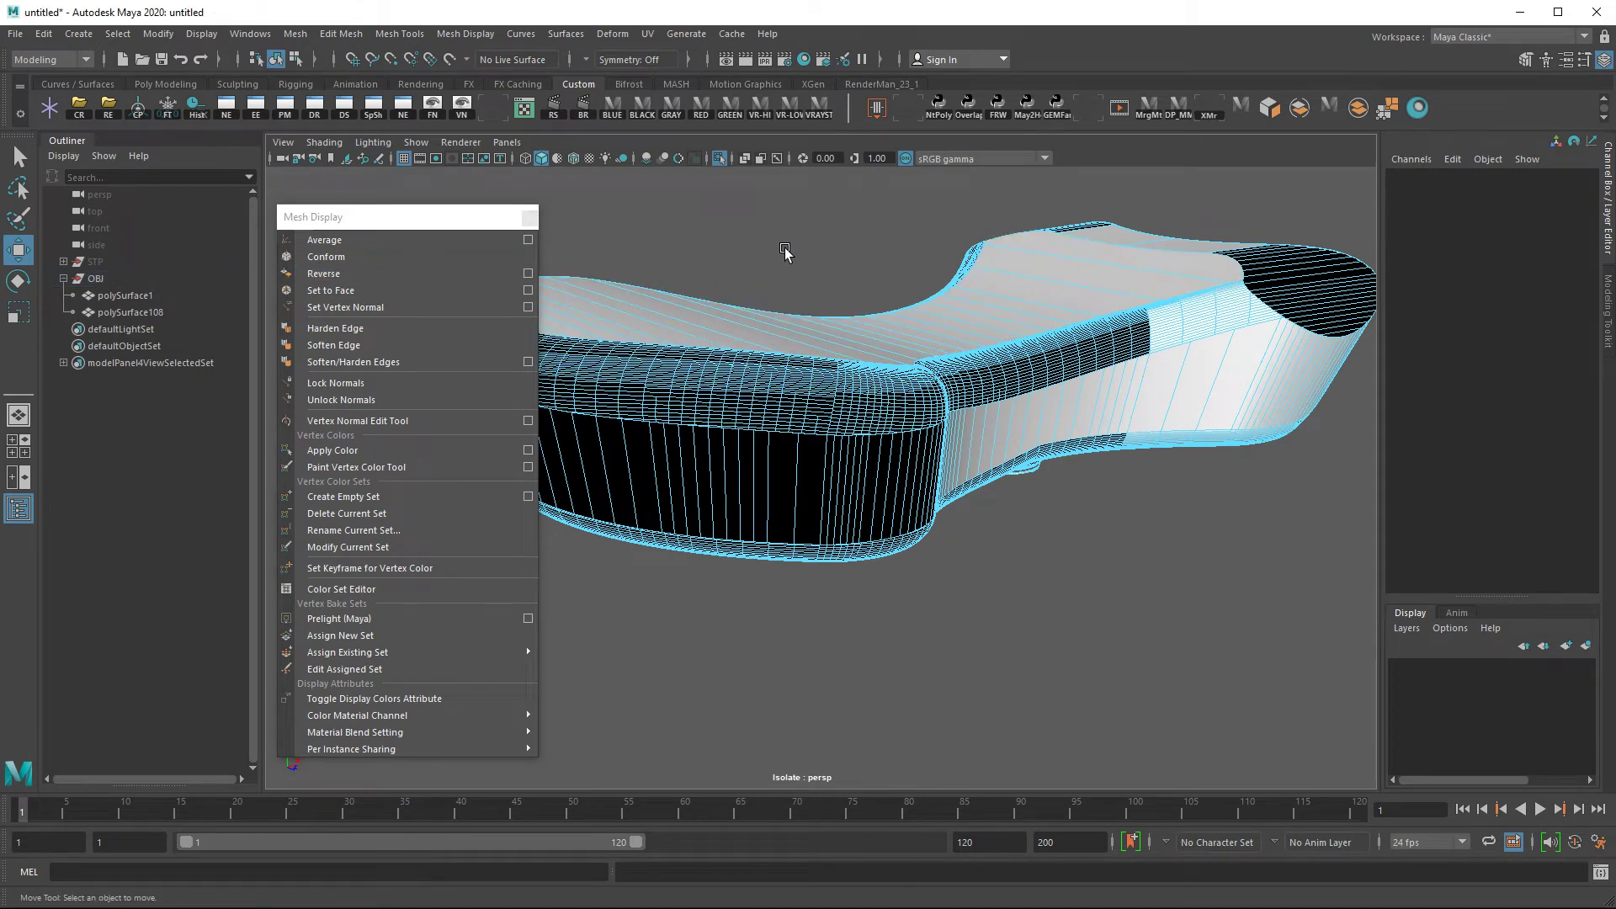
# Back in object mode, unlock the body's normals and re-apply Soften/Harden Edges
pyautogui.press('F8')
pyautogui.click(973, 550)
pyautogui.click(776, 441)
pyautogui.click(341, 405)
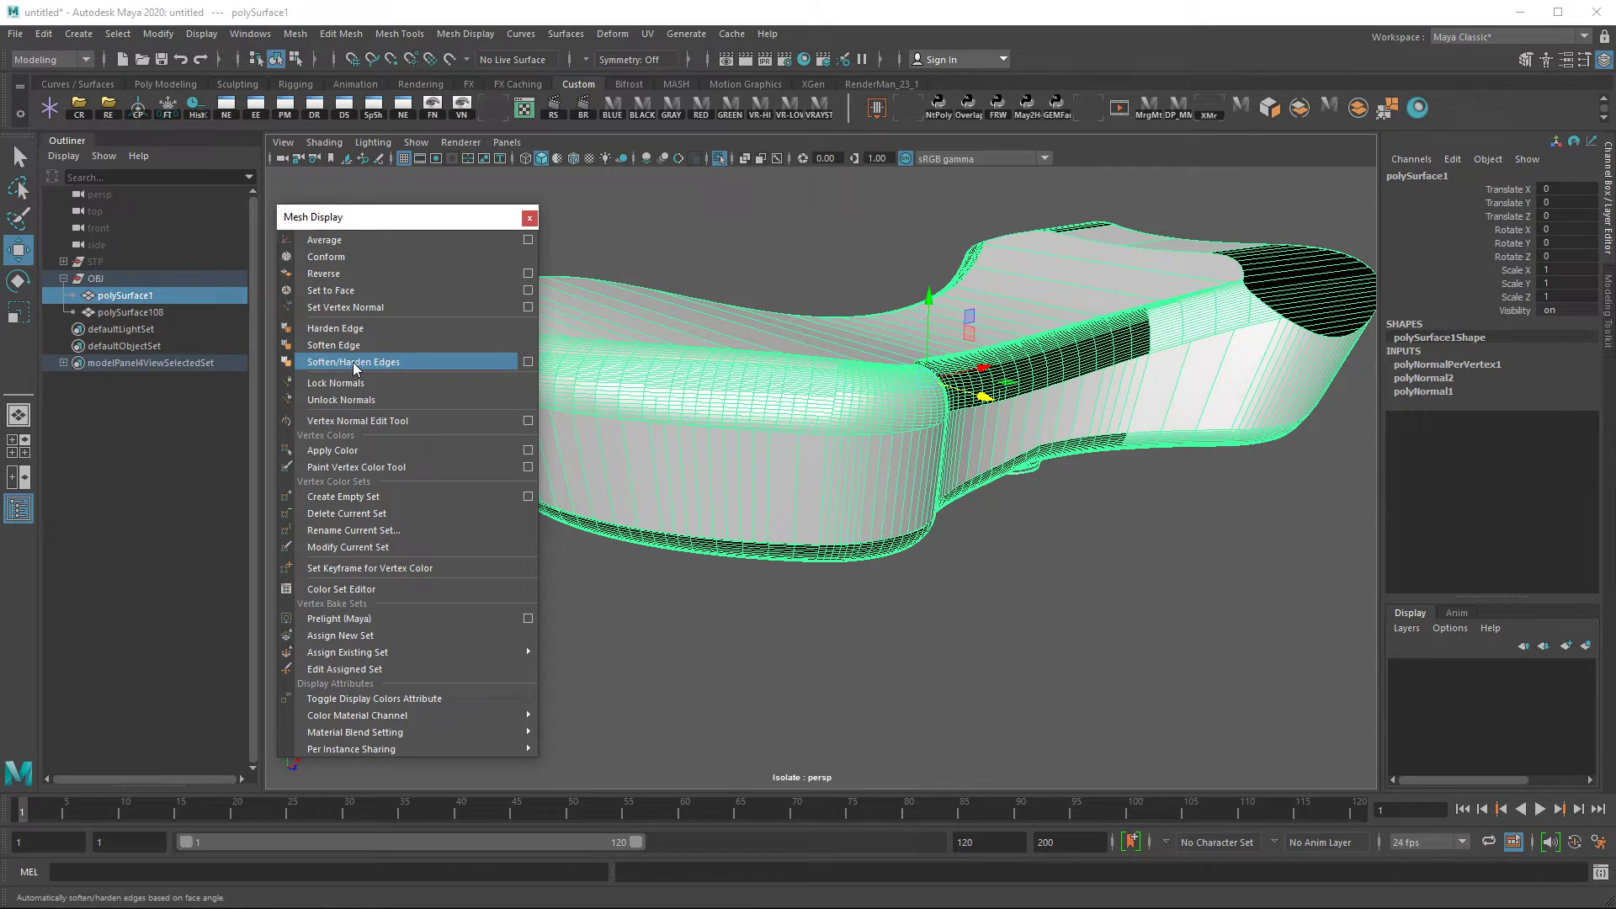
pyautogui.click(352, 362)
pyautogui.click(758, 632)
pyautogui.keyDown('alt'); pyautogui.moveTo(885, 467); pyautogui.dragTo(961, 442); pyautogui.keyUp('alt')
# Reverse the normals of the remaining dark face shell and end cap, then check shading
pyautogui.rightClick(879, 442)
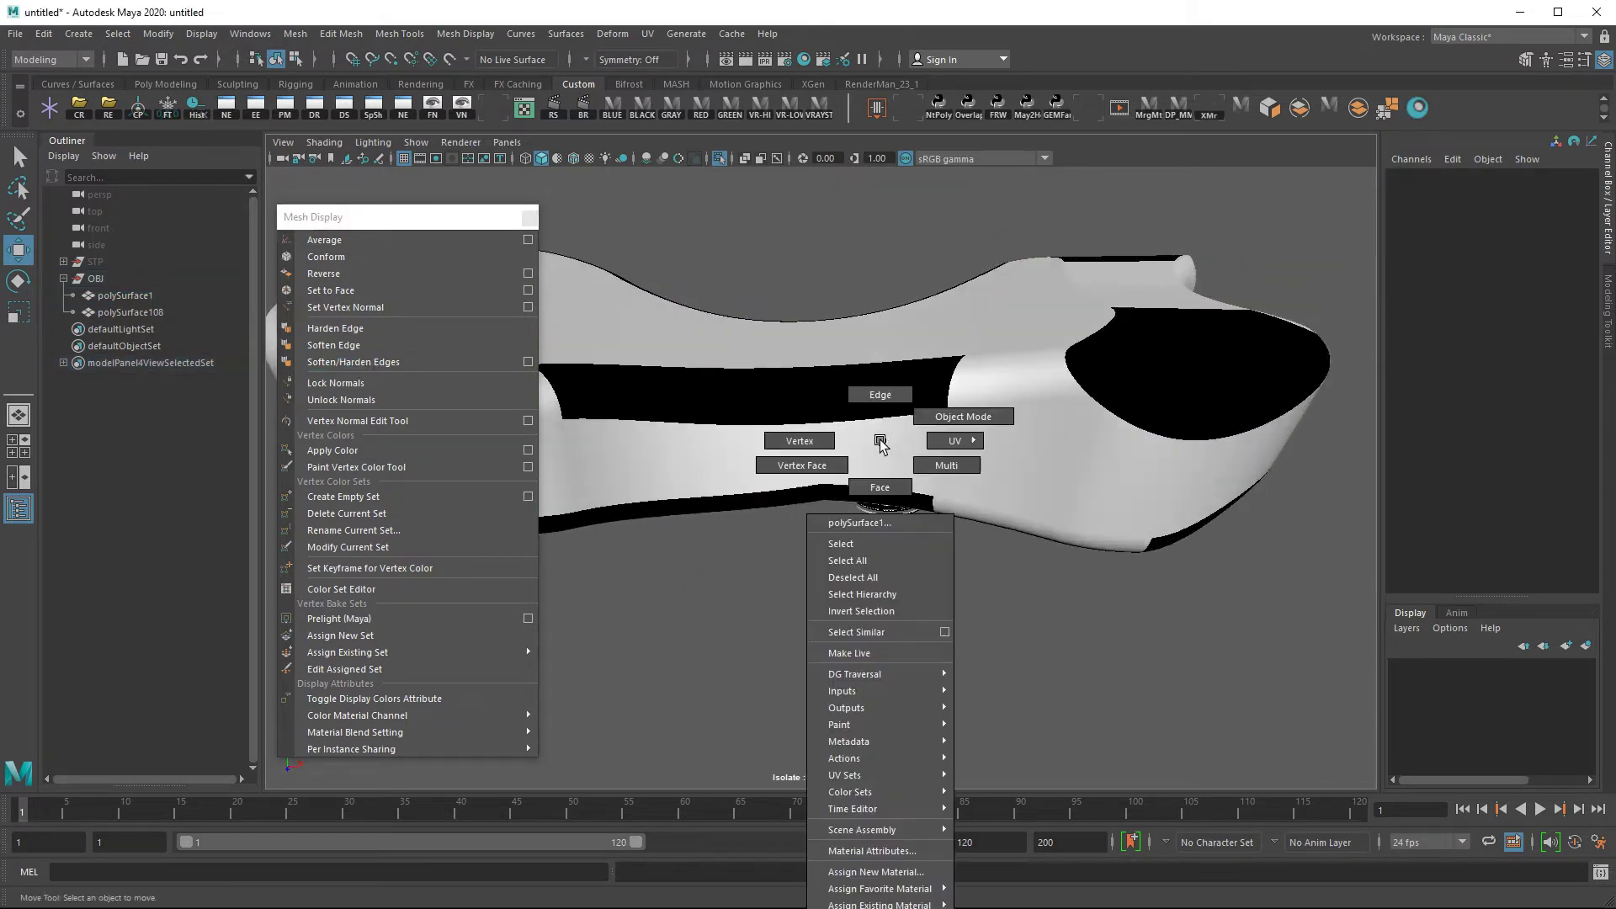
pyautogui.moveTo(880, 440); pyautogui.dragTo(966, 484, button='right')
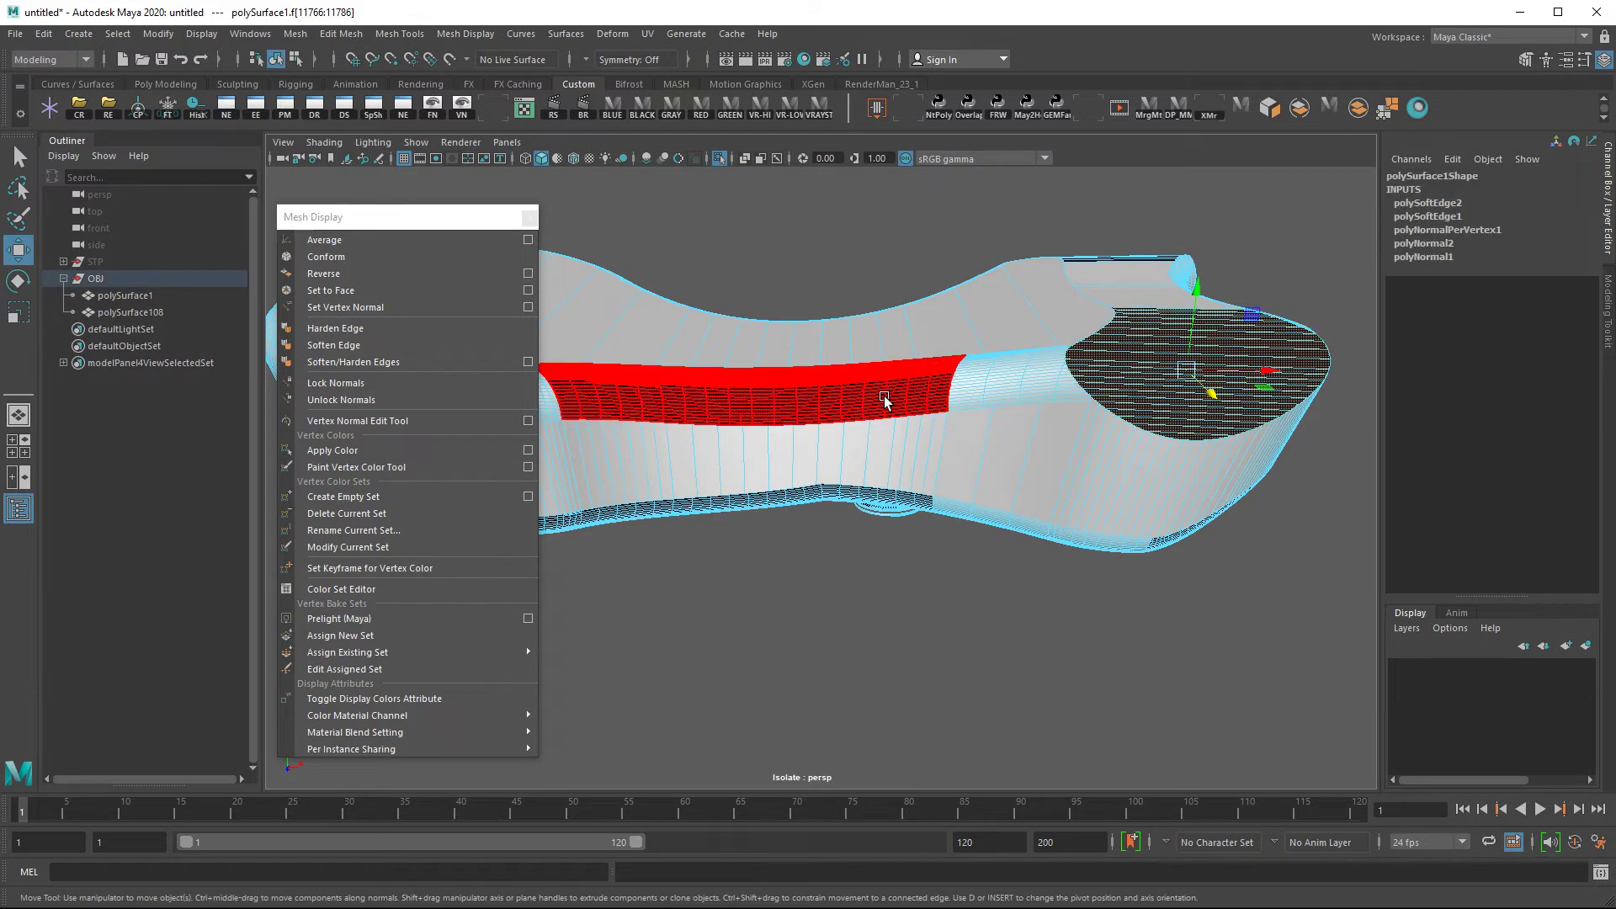
pyautogui.click(821, 316)
pyautogui.click(324, 273)
pyautogui.click(1118, 343)
pyautogui.press('g')
pyautogui.keyDown('alt'); pyautogui.moveTo(1183, 441); pyautogui.dragTo(892, 481); pyautogui.keyUp('alt')
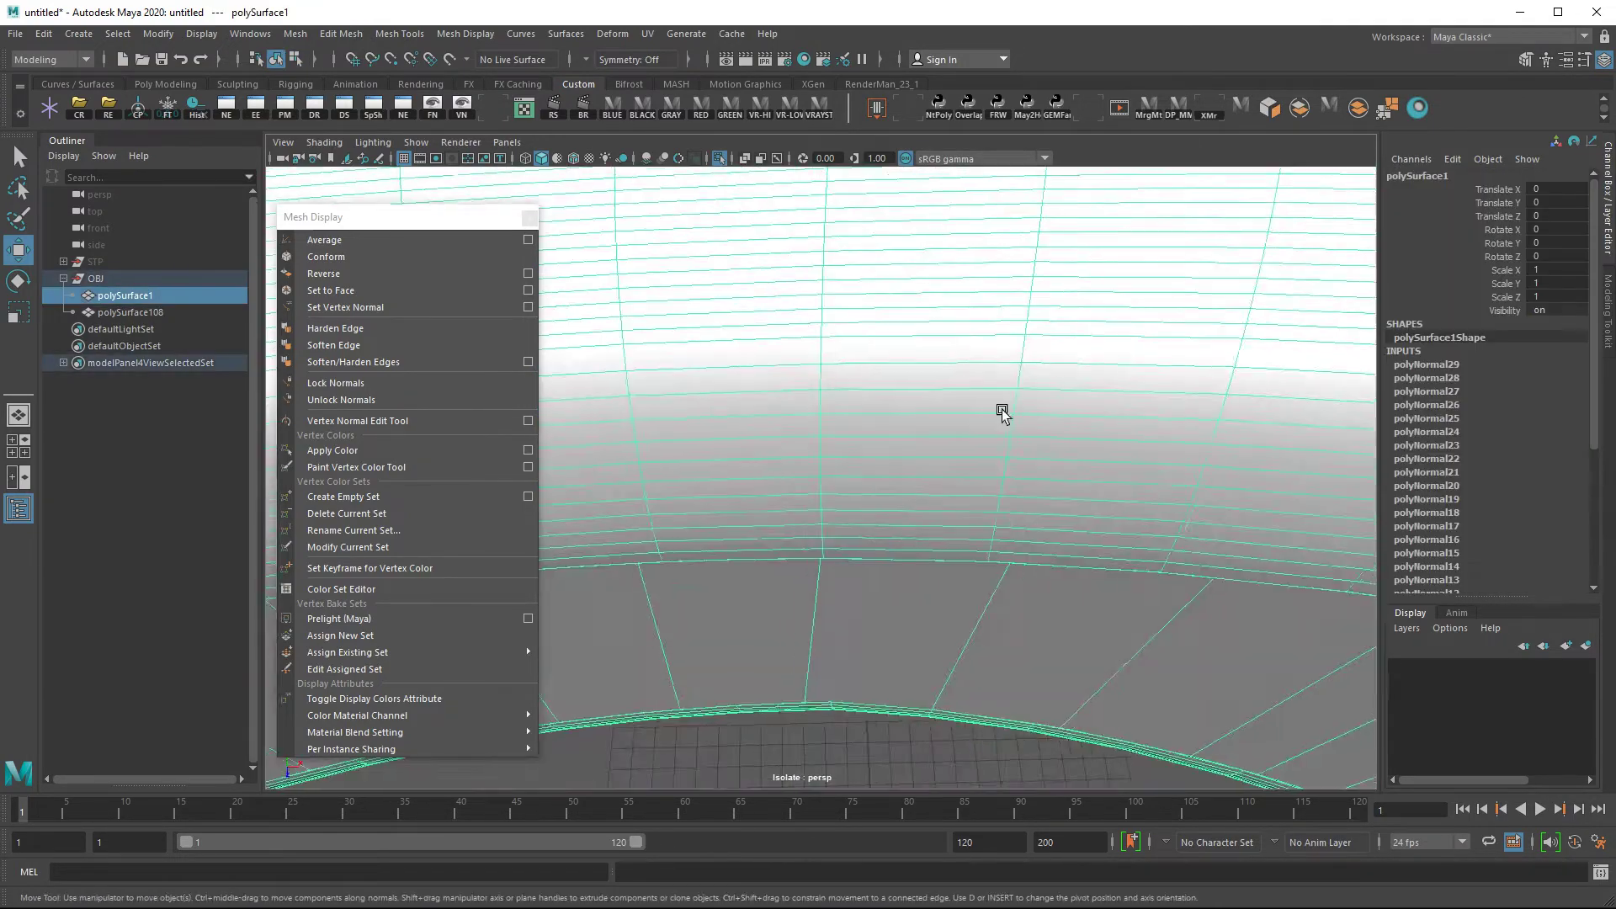
pyautogui.moveTo(1002, 413)
pyautogui.keyDown('alt'); pyautogui.mouseDown()
pyautogui.moveTo(918, 535)
pyautogui.moveTo(1034, 563)
pyautogui.mouseUp(); pyautogui.keyUp('alt')
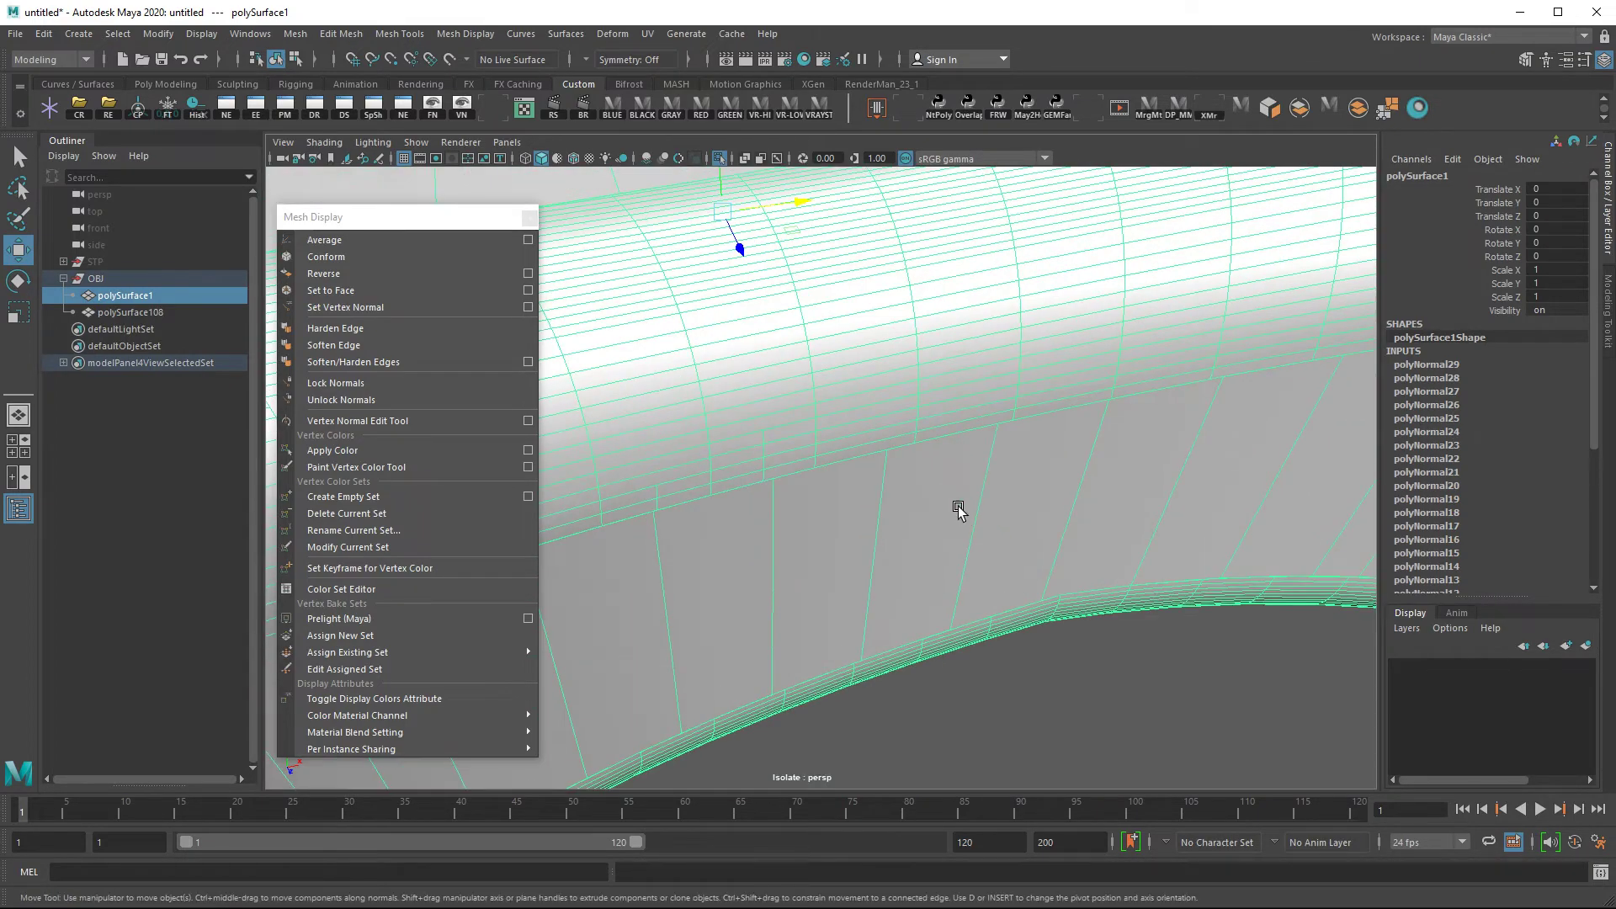
# Undo the earlier face moves so the phone case mesh closes back up without pulled-out faces
pyautogui.rightClick(830, 429)
pyautogui.click(894, 453)
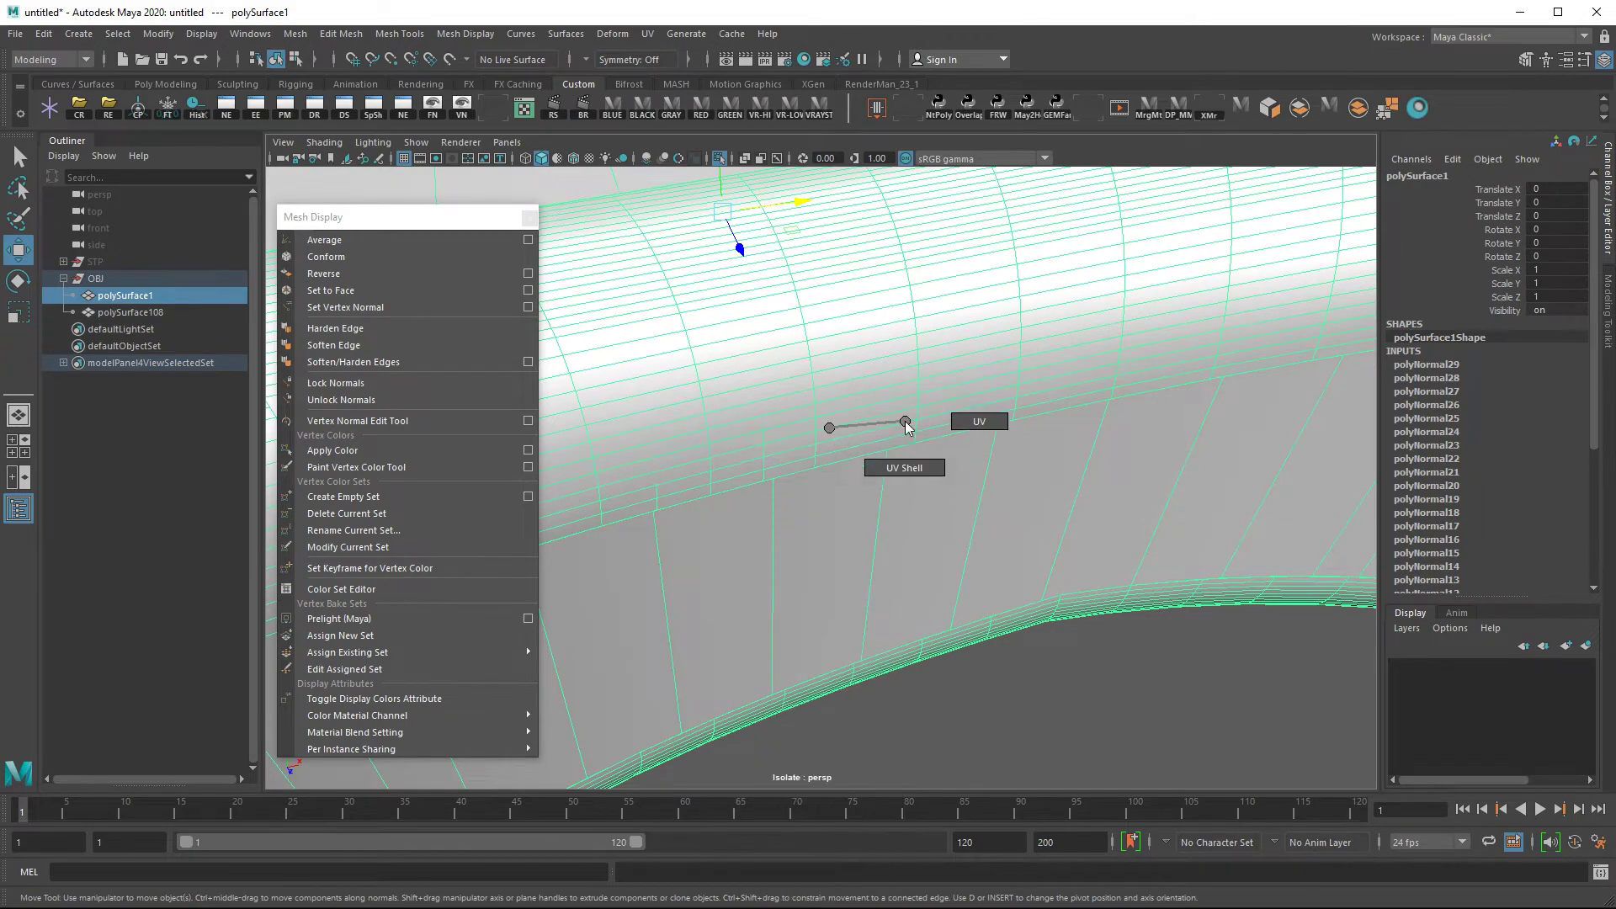
pyautogui.click(913, 391)
pyautogui.press('z')
pyautogui.keyDown('alt'); pyautogui.moveTo(927, 410); pyautogui.dragTo(959, 543); pyautogui.keyUp('alt')
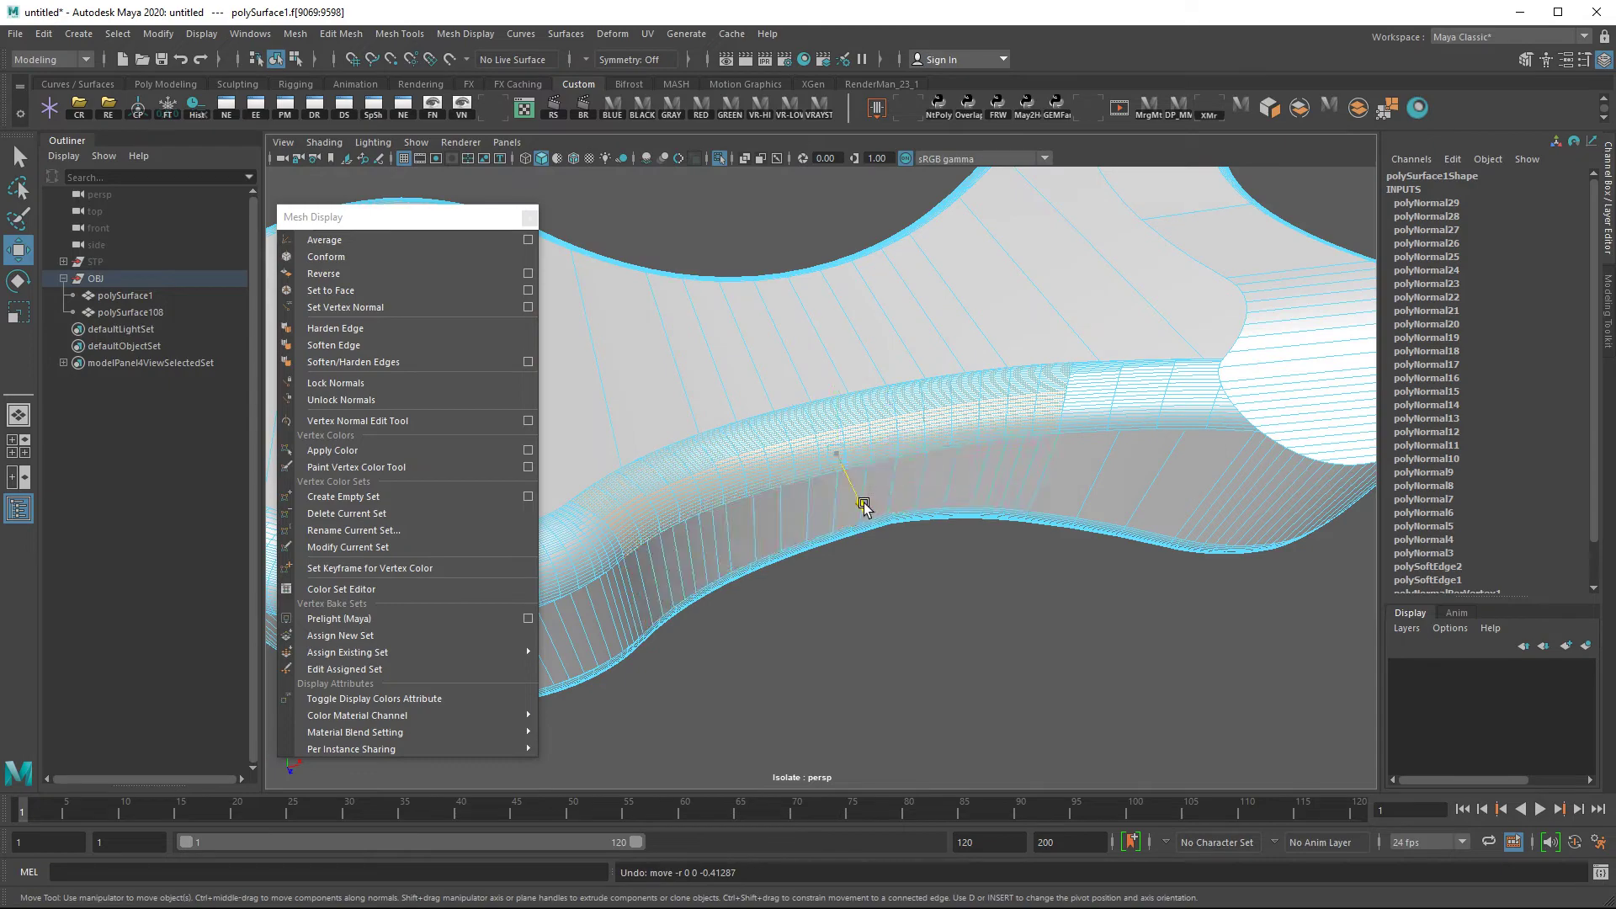
pyautogui.keyDown('alt'); pyautogui.moveTo(896, 492); pyautogui.dragTo(1027, 616); pyautogui.keyUp('alt')
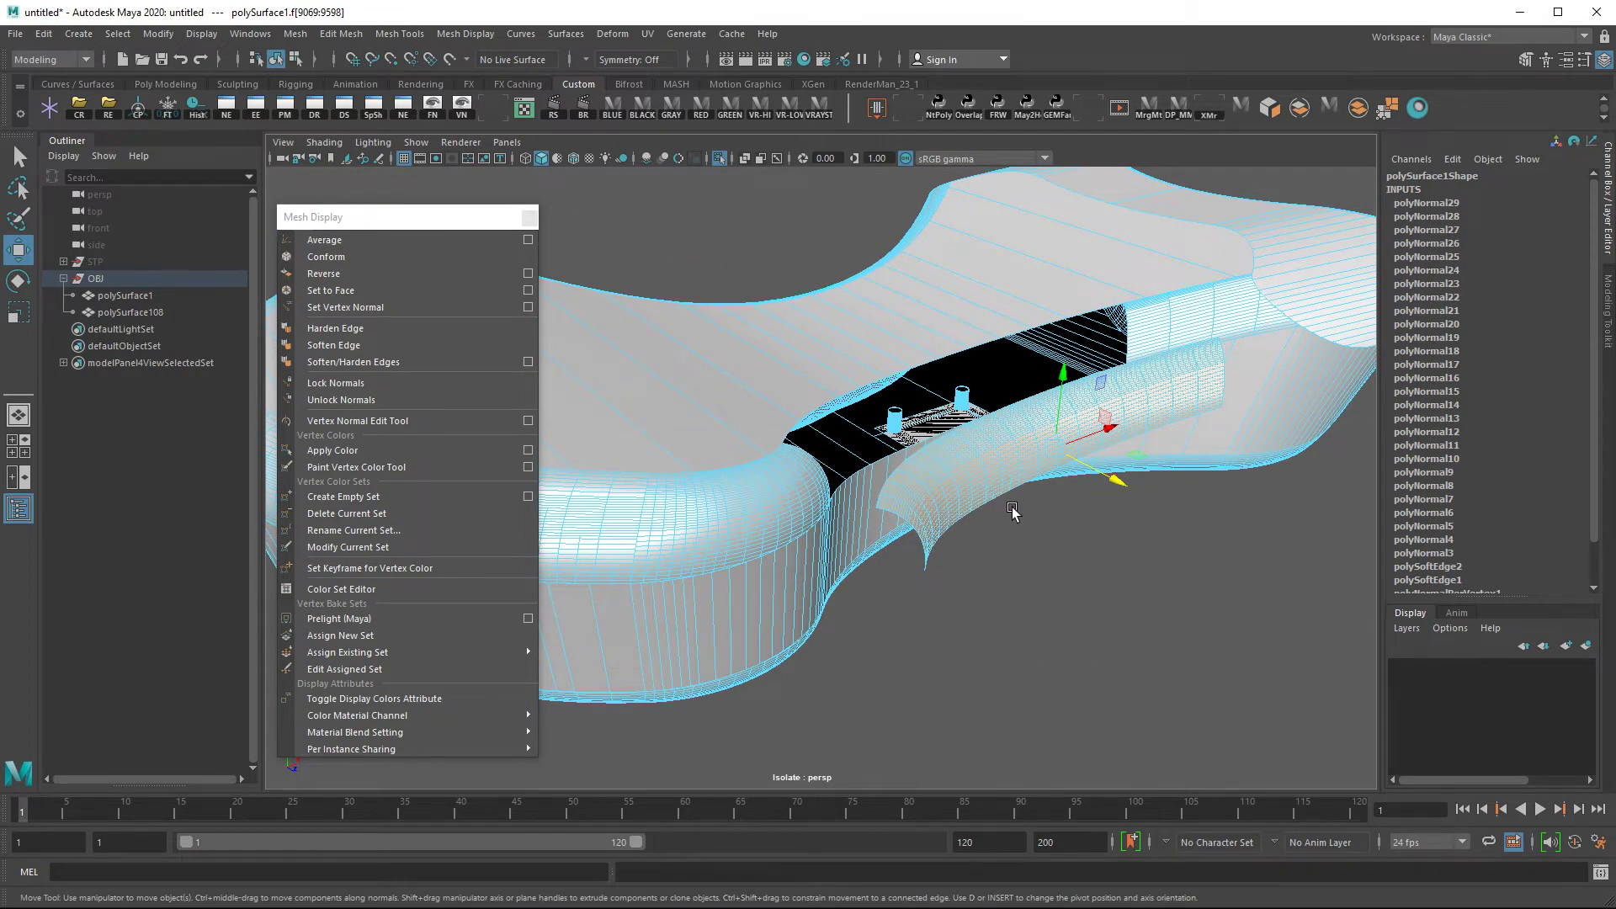
pyautogui.press('z')
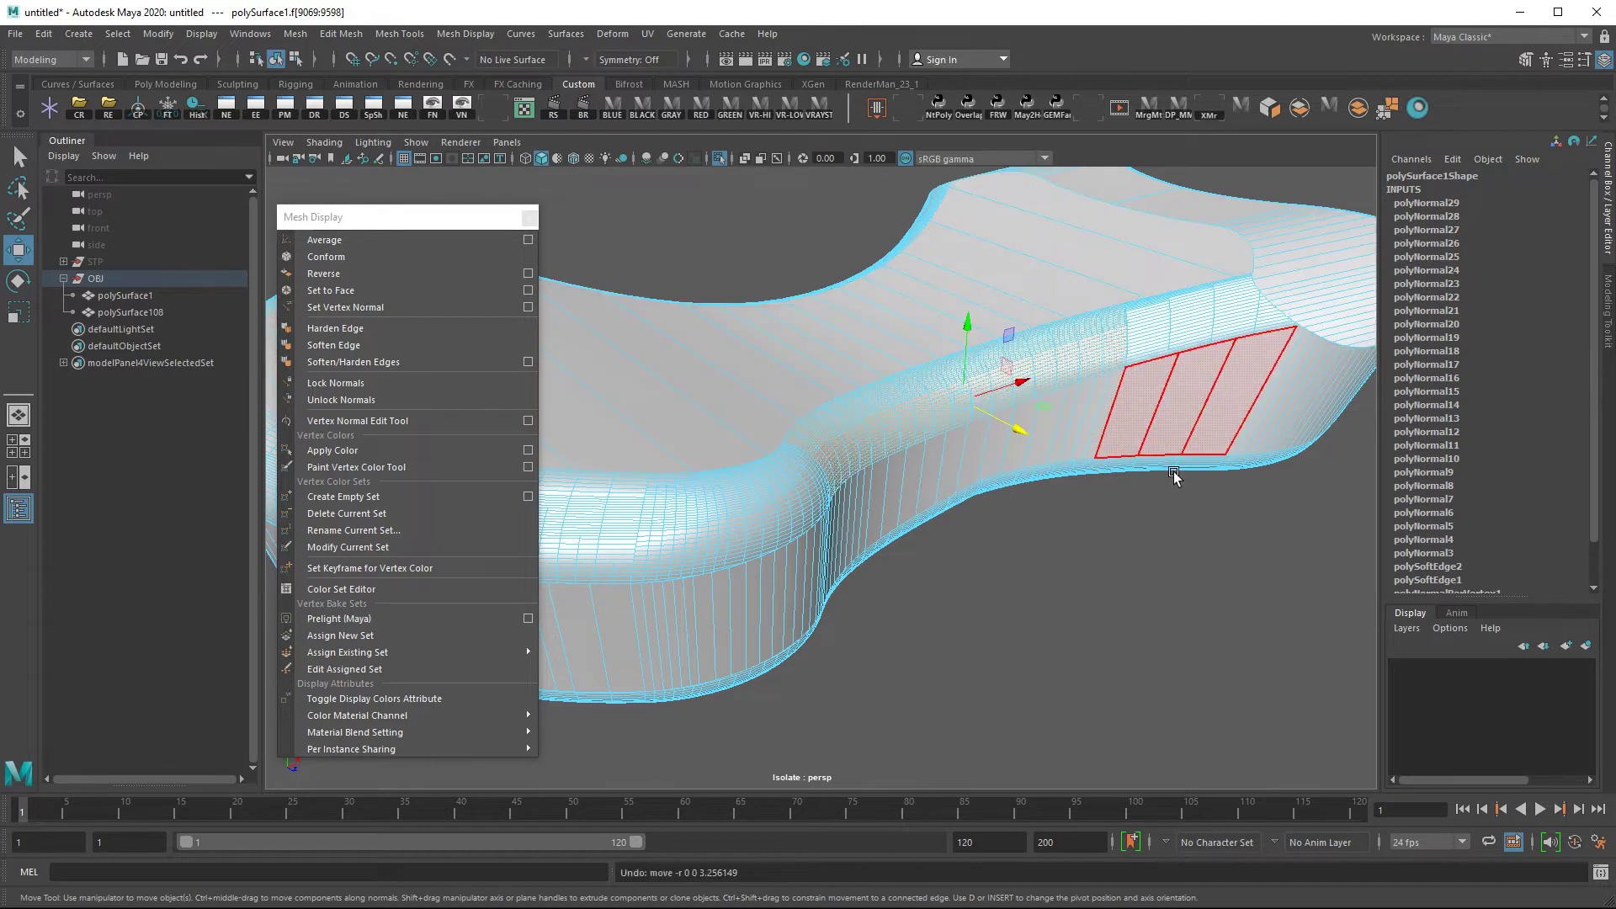
# Select polySurface1, switch to face mode and pick groups of faces along the side wall
pyautogui.click(123, 296)
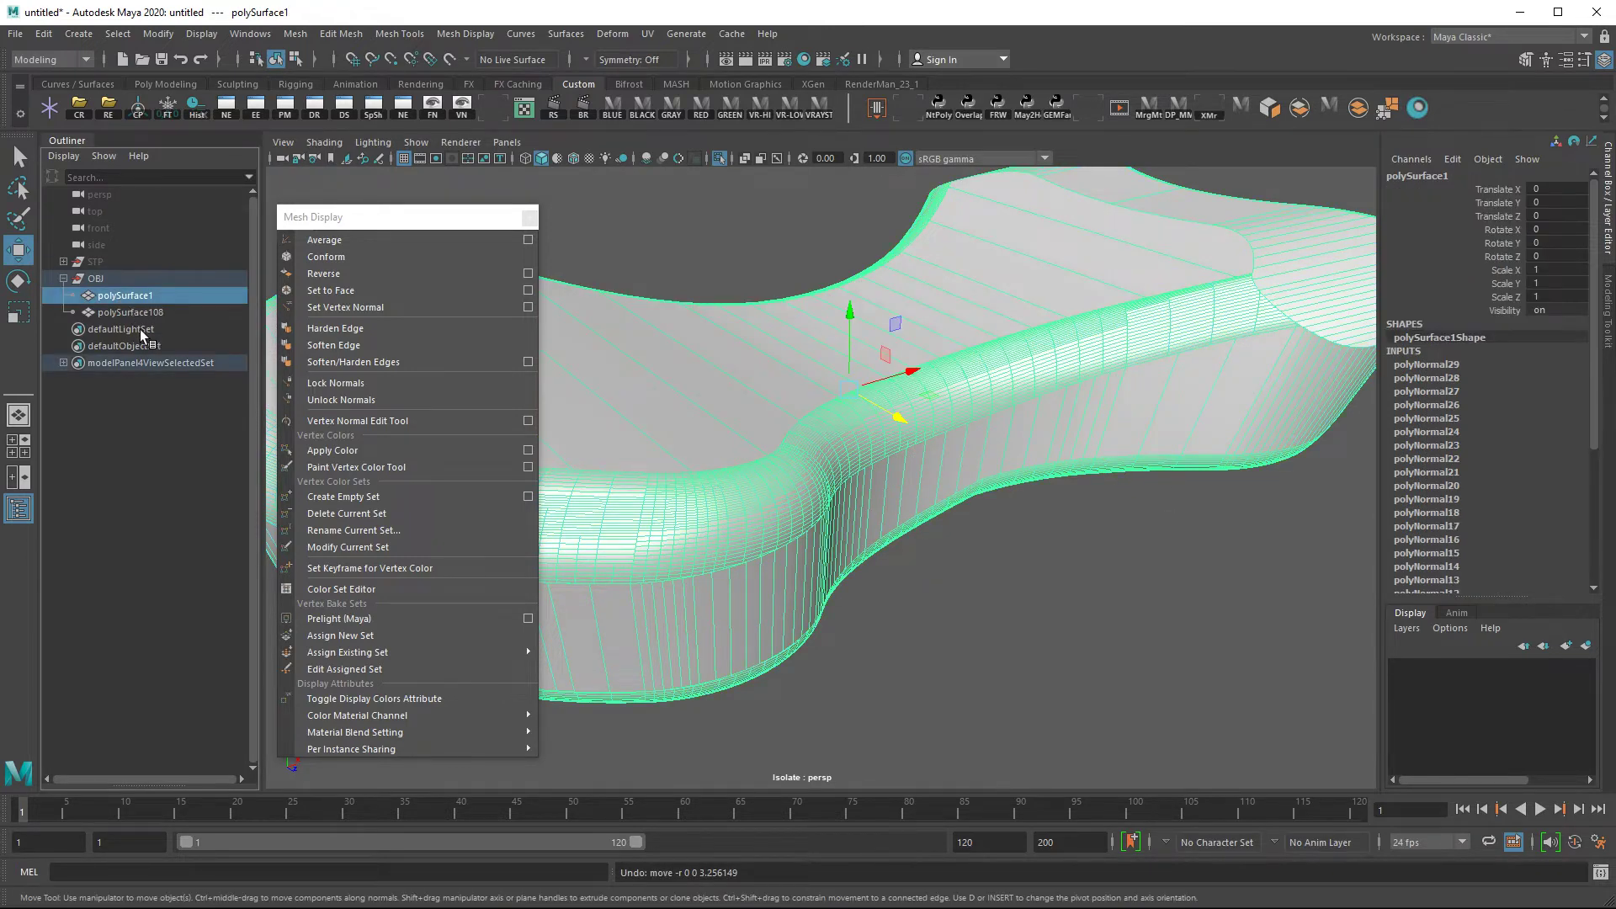
pyautogui.click(960, 581)
pyautogui.click(1137, 329)
pyautogui.click(1221, 312)
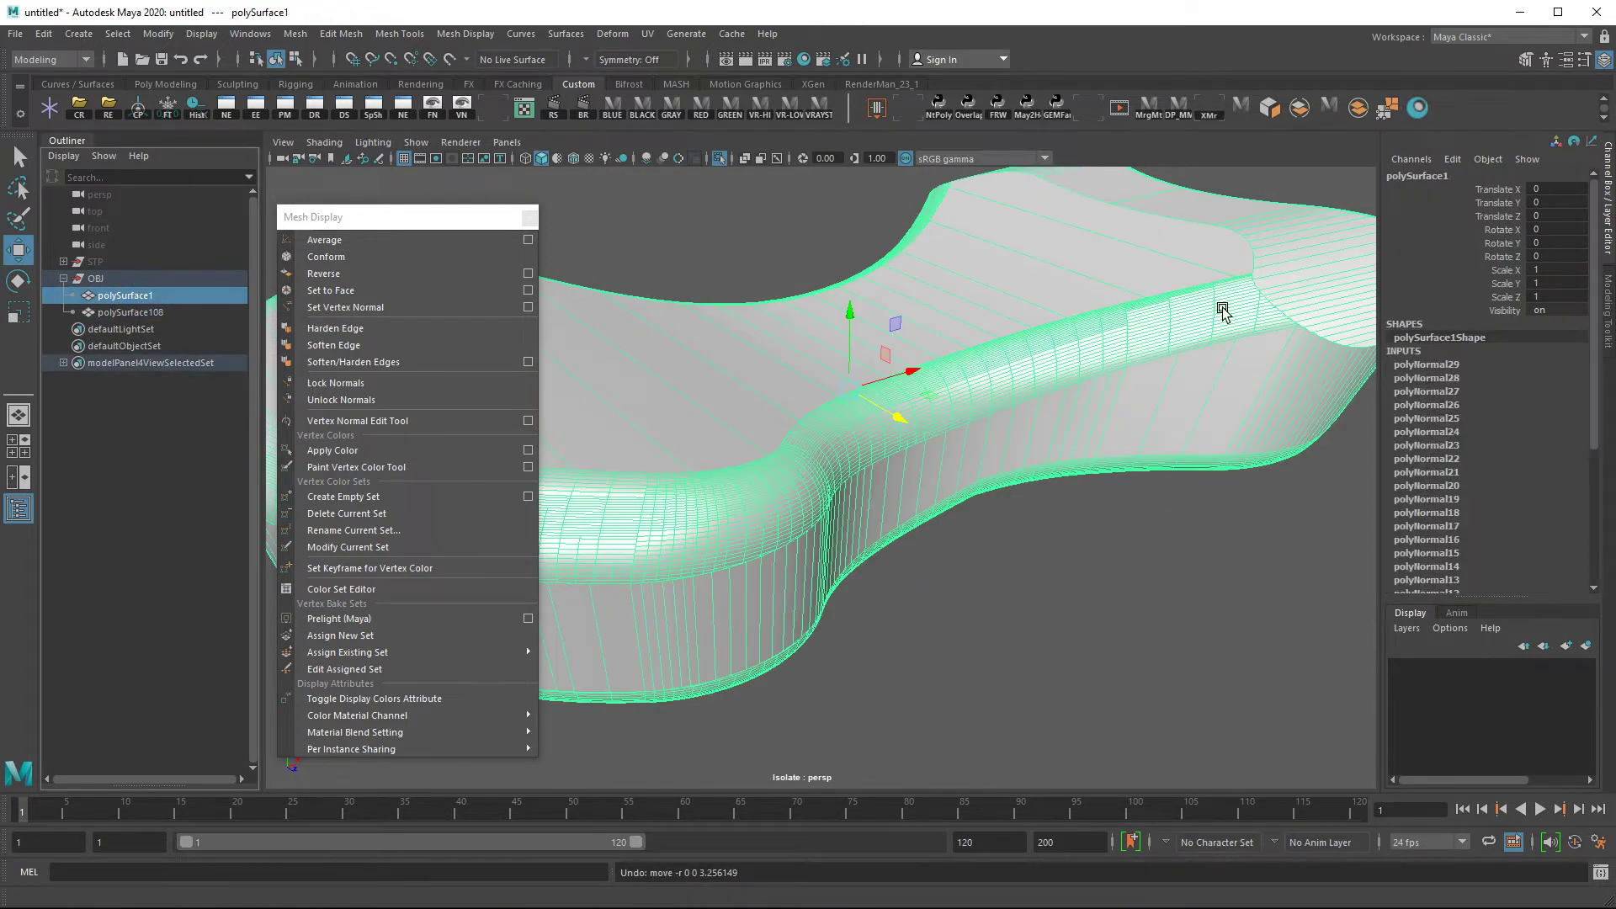
pyautogui.rightClick(860, 462)
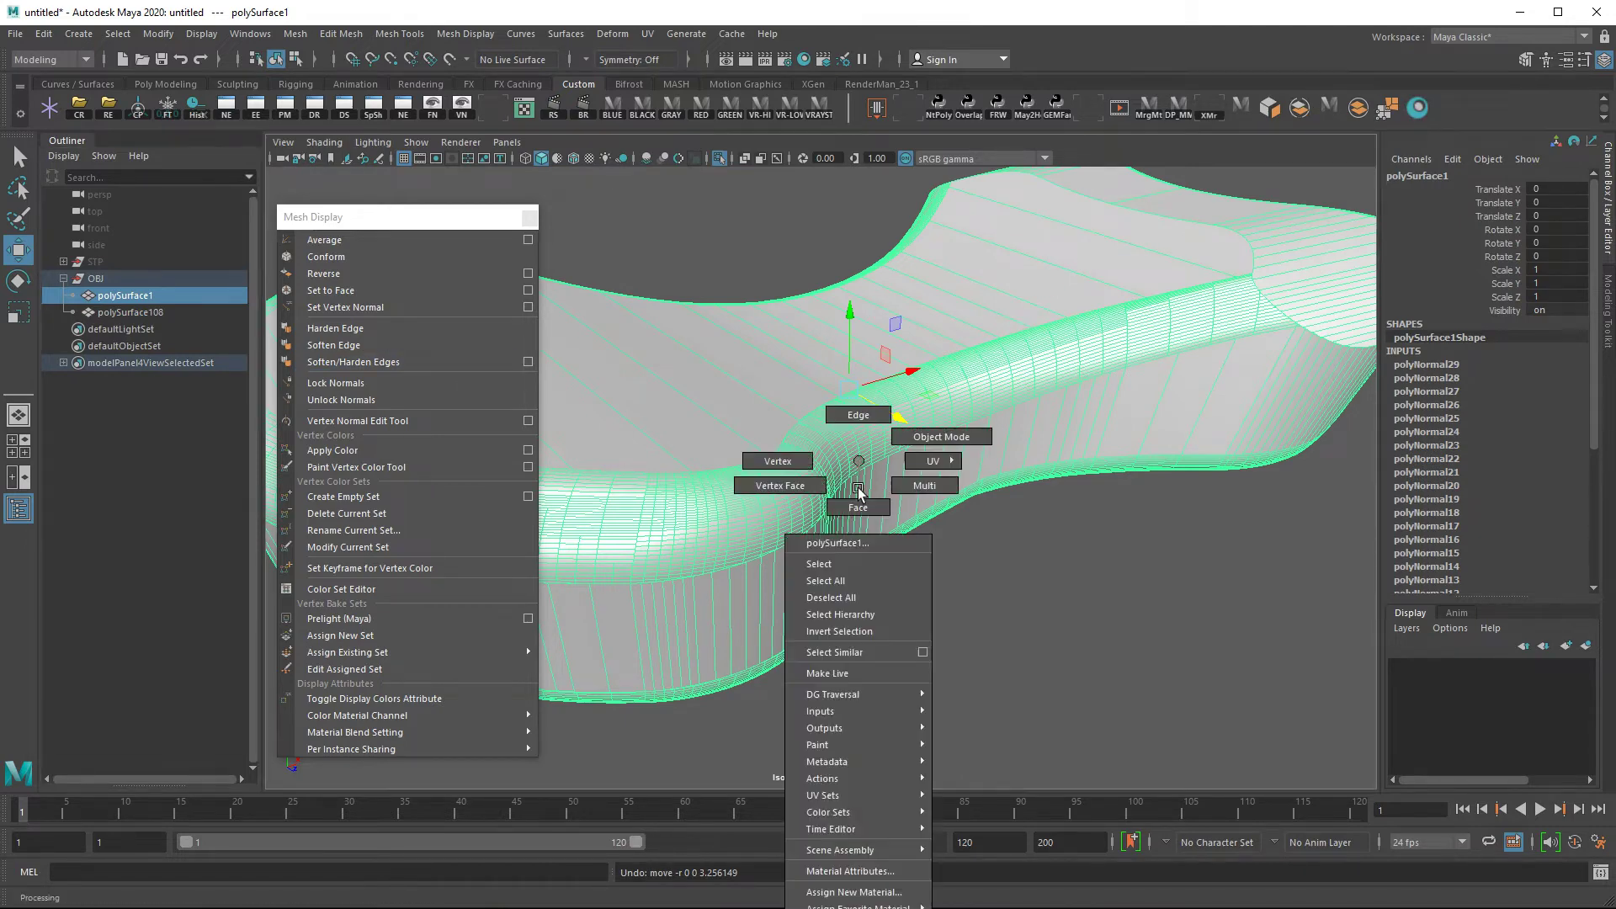
pyautogui.click(859, 506)
pyautogui.moveTo(973, 467); pyautogui.dragTo(929, 423)
pyautogui.click(930, 422)
pyautogui.press('w')
pyautogui.scroll(4, 1002, 684)
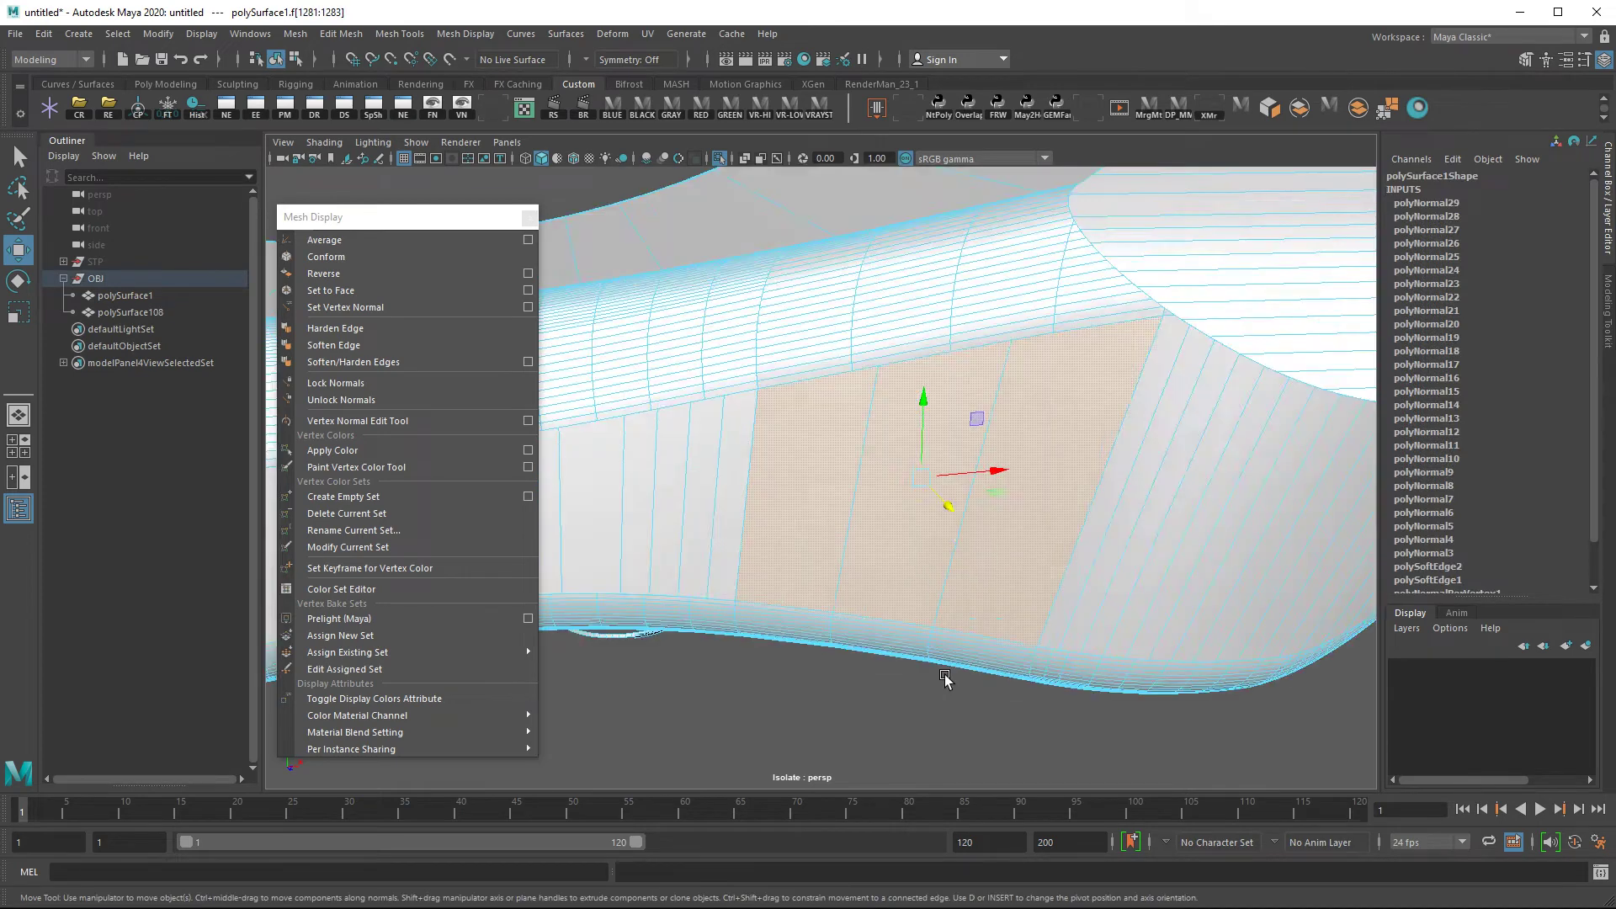
pyautogui.scroll(-4, 1002, 684)
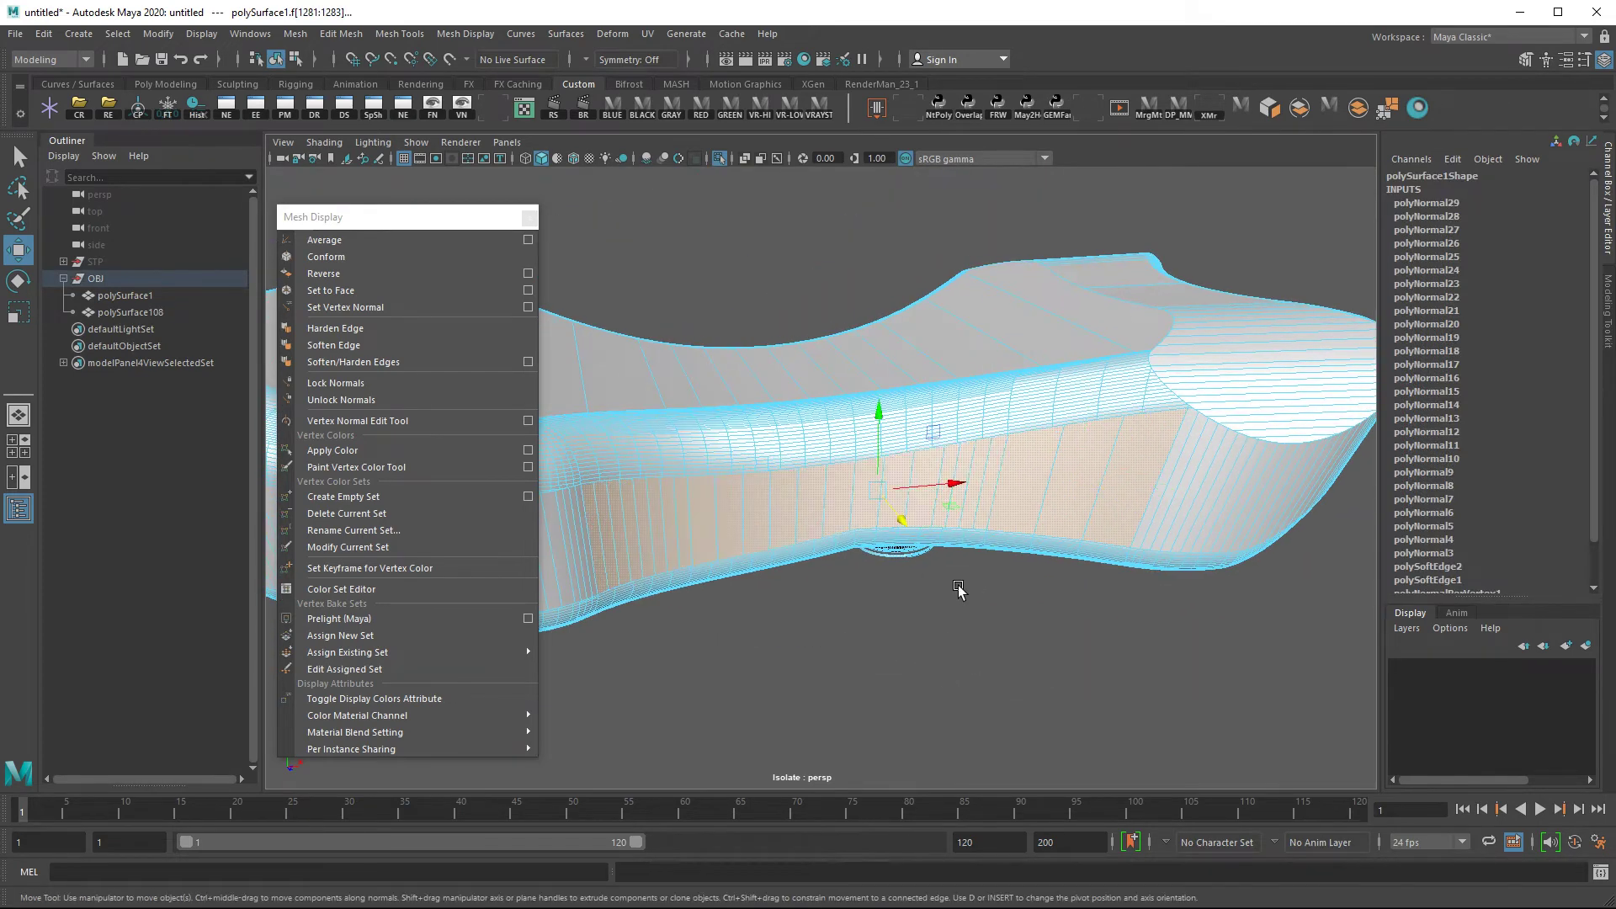
pyautogui.keyDown('alt'); pyautogui.moveTo(951, 590); pyautogui.dragTo(1125, 576); pyautogui.keyUp('alt')
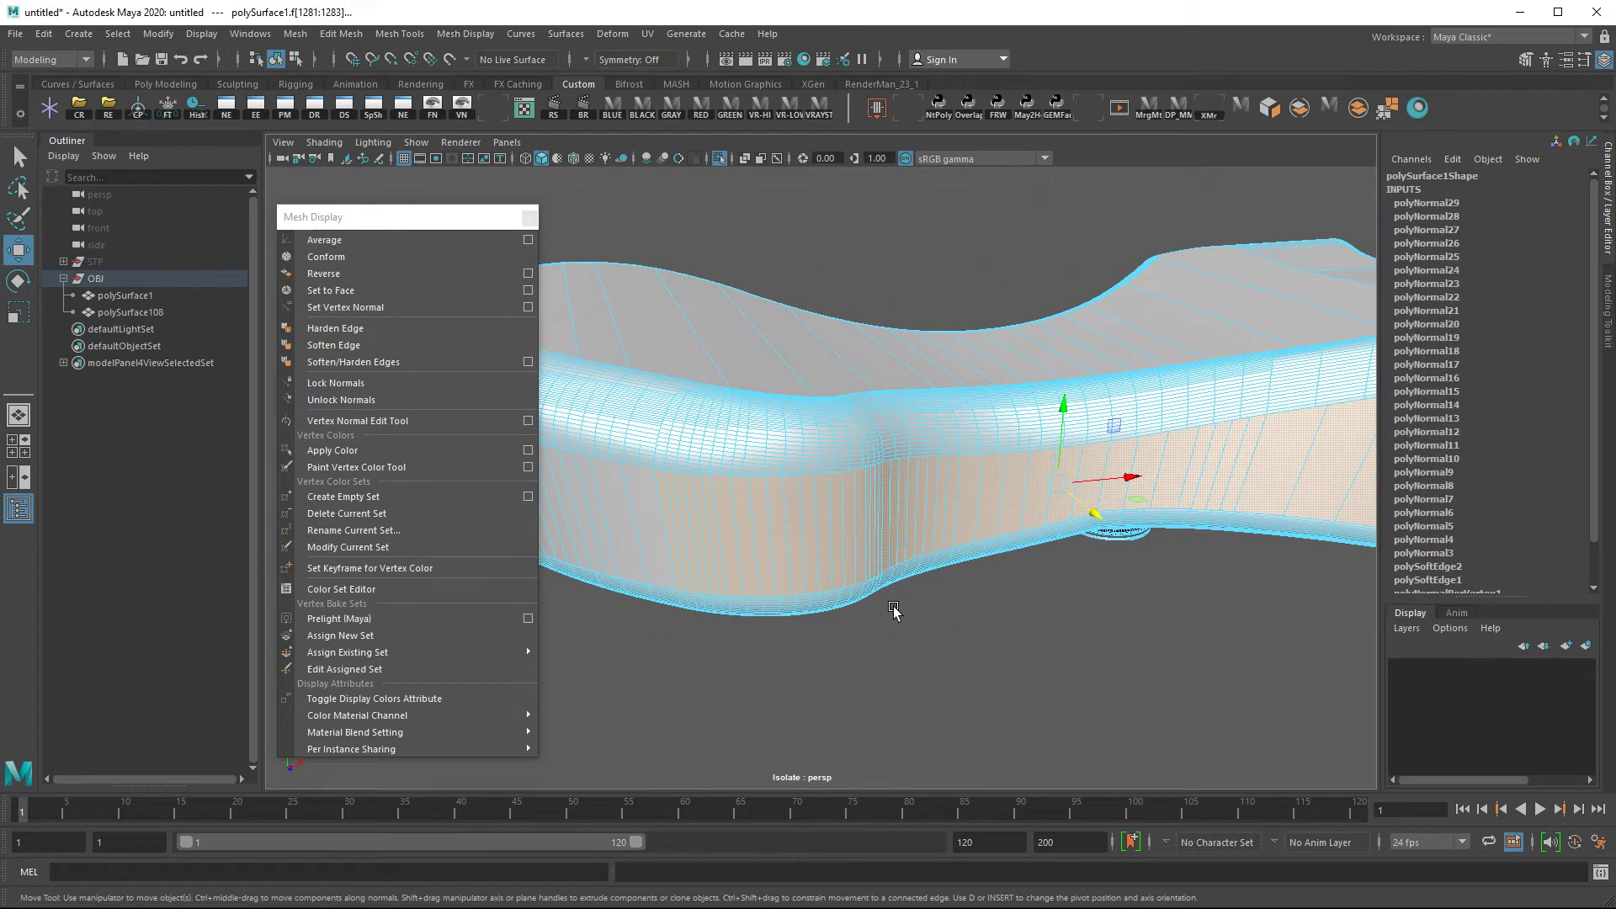
pyautogui.click(948, 655)
pyautogui.click(819, 589)
pyautogui.moveTo(820, 588)
pyautogui.keyDown('alt'); pyautogui.mouseDown()
pyautogui.moveTo(782, 530)
pyautogui.moveTo(1125, 635)
pyautogui.mouseUp(); pyautogui.keyUp('alt')
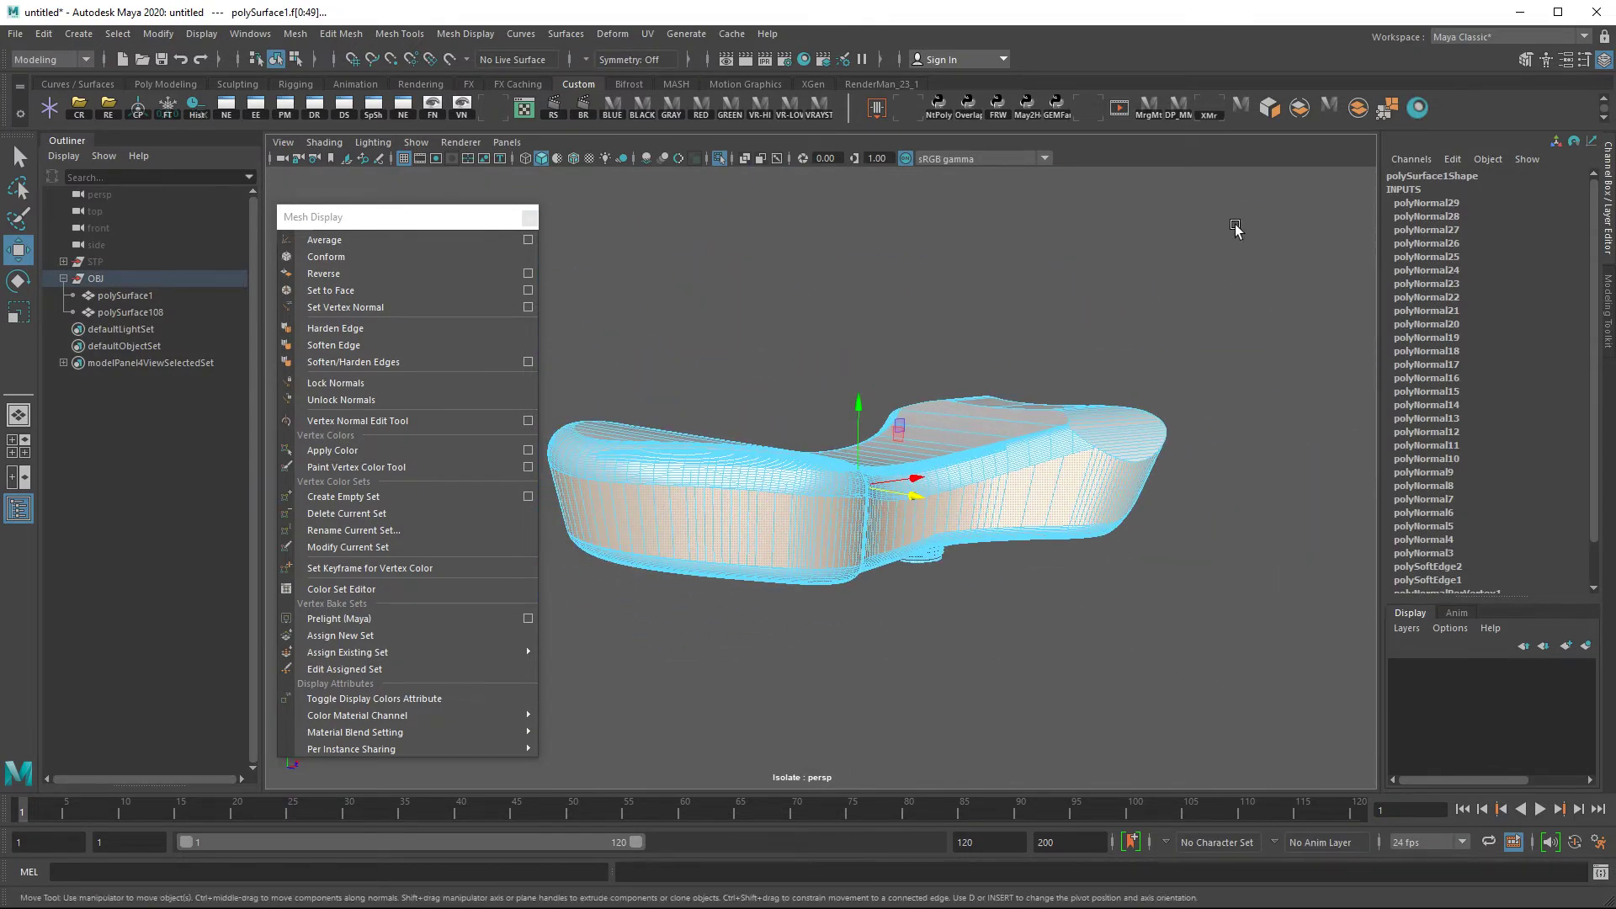
# Merge border vertices, then test side face strips with the Move tool and undo the moves
pyautogui.click(1393, 111)
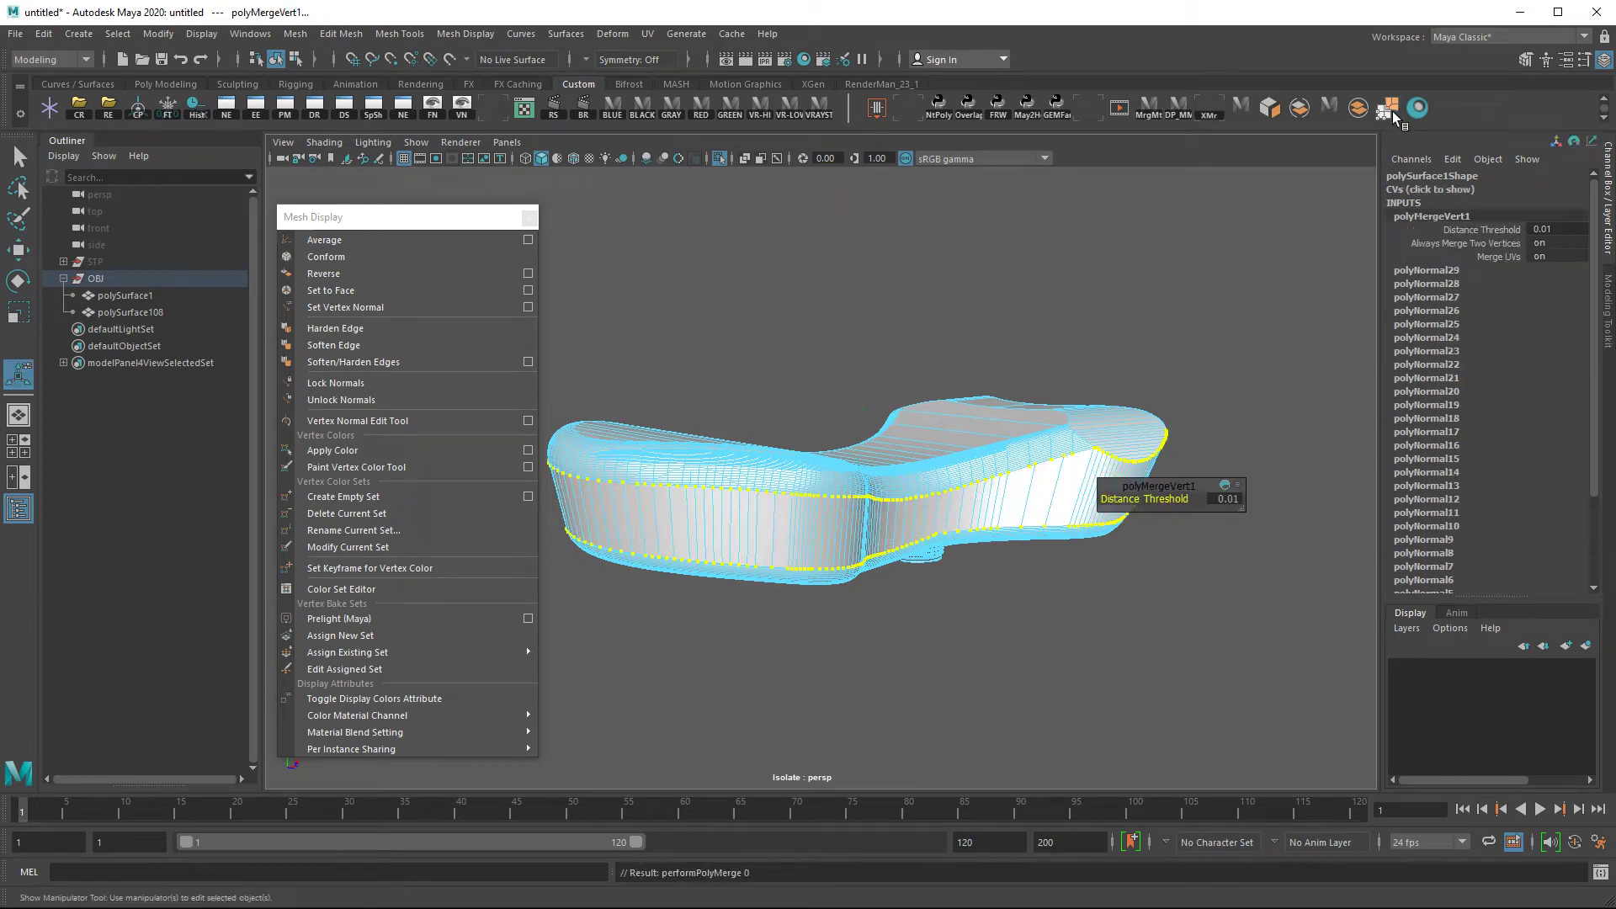
pyautogui.scroll(5, 969, 417)
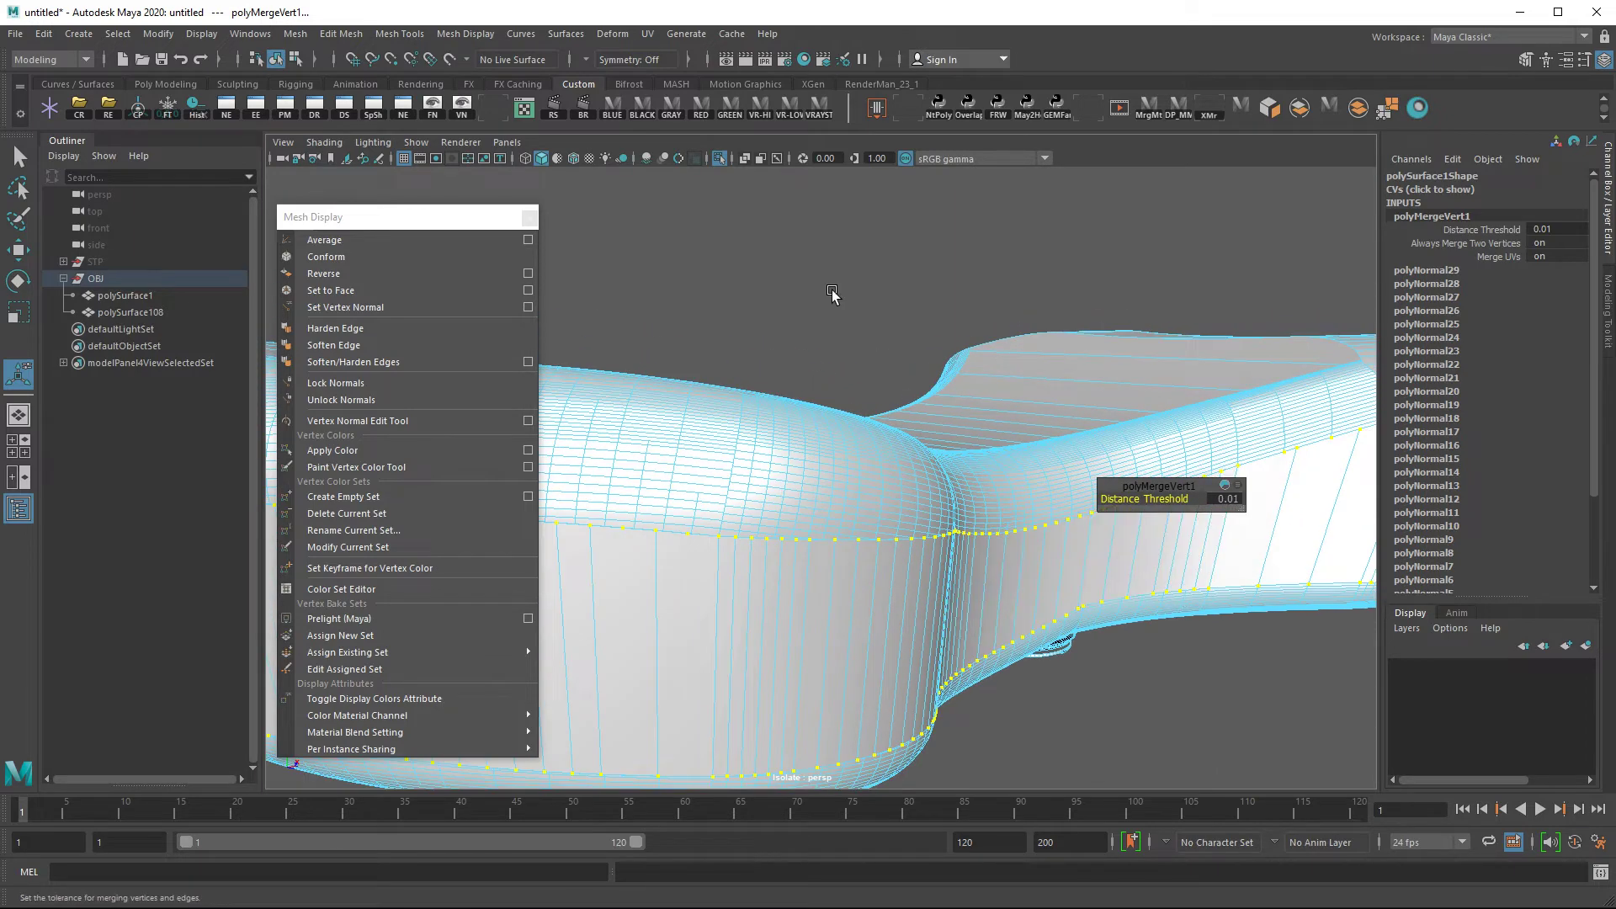
pyautogui.press('F8')
pyautogui.moveTo(989, 616); pyautogui.dragTo(1048, 455, button='right')
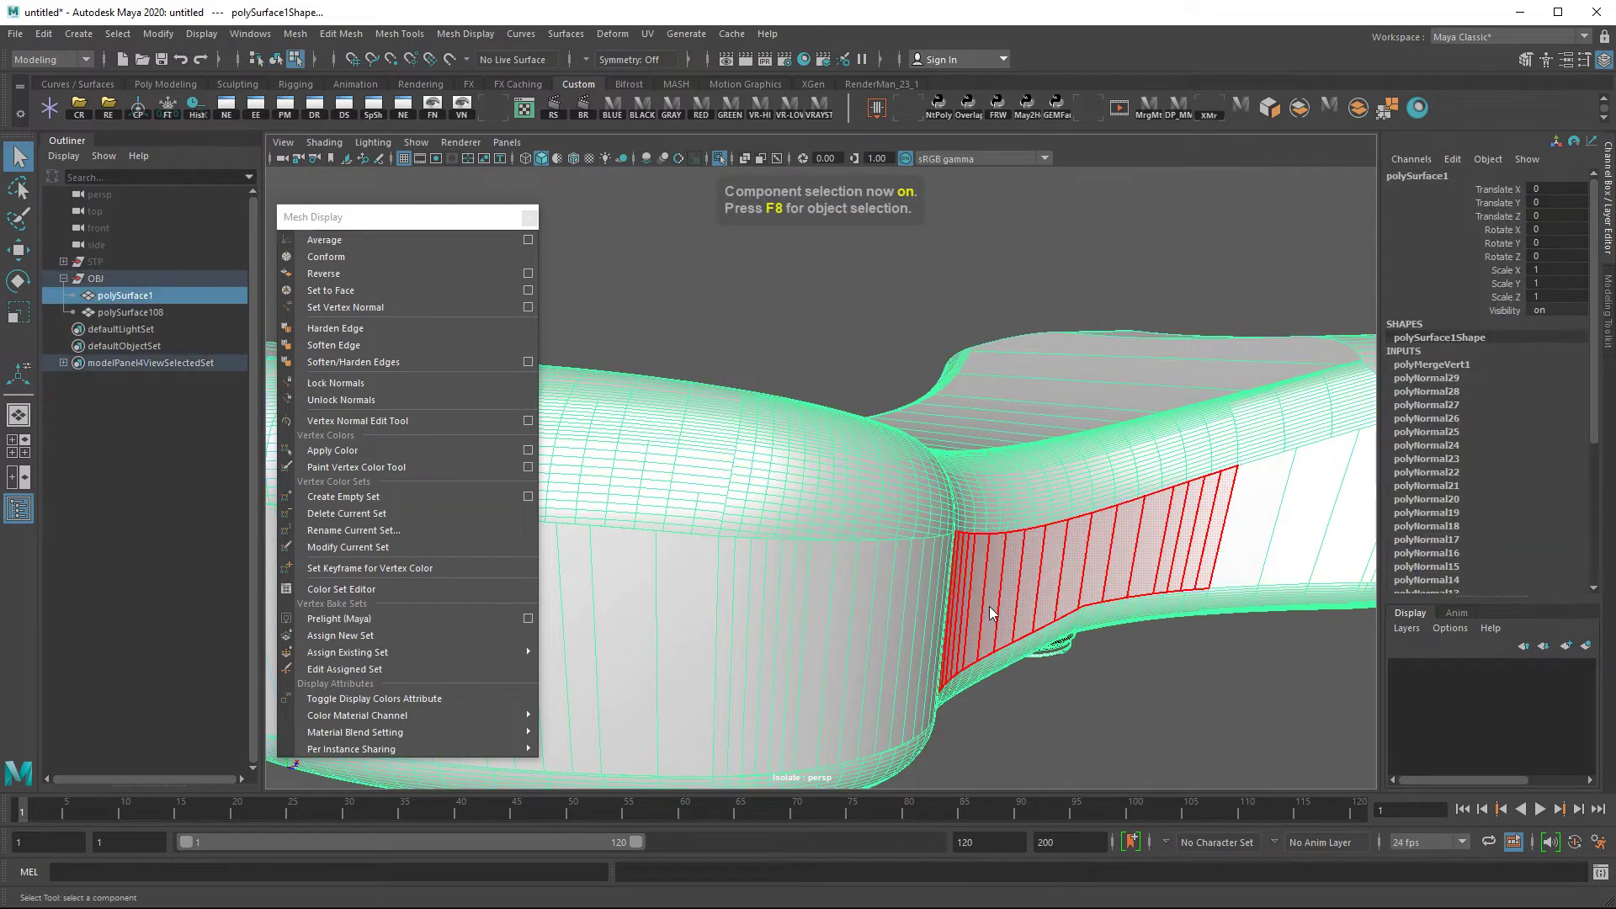
pyautogui.moveTo(1160, 564); pyautogui.dragTo(1231, 461, button='right')
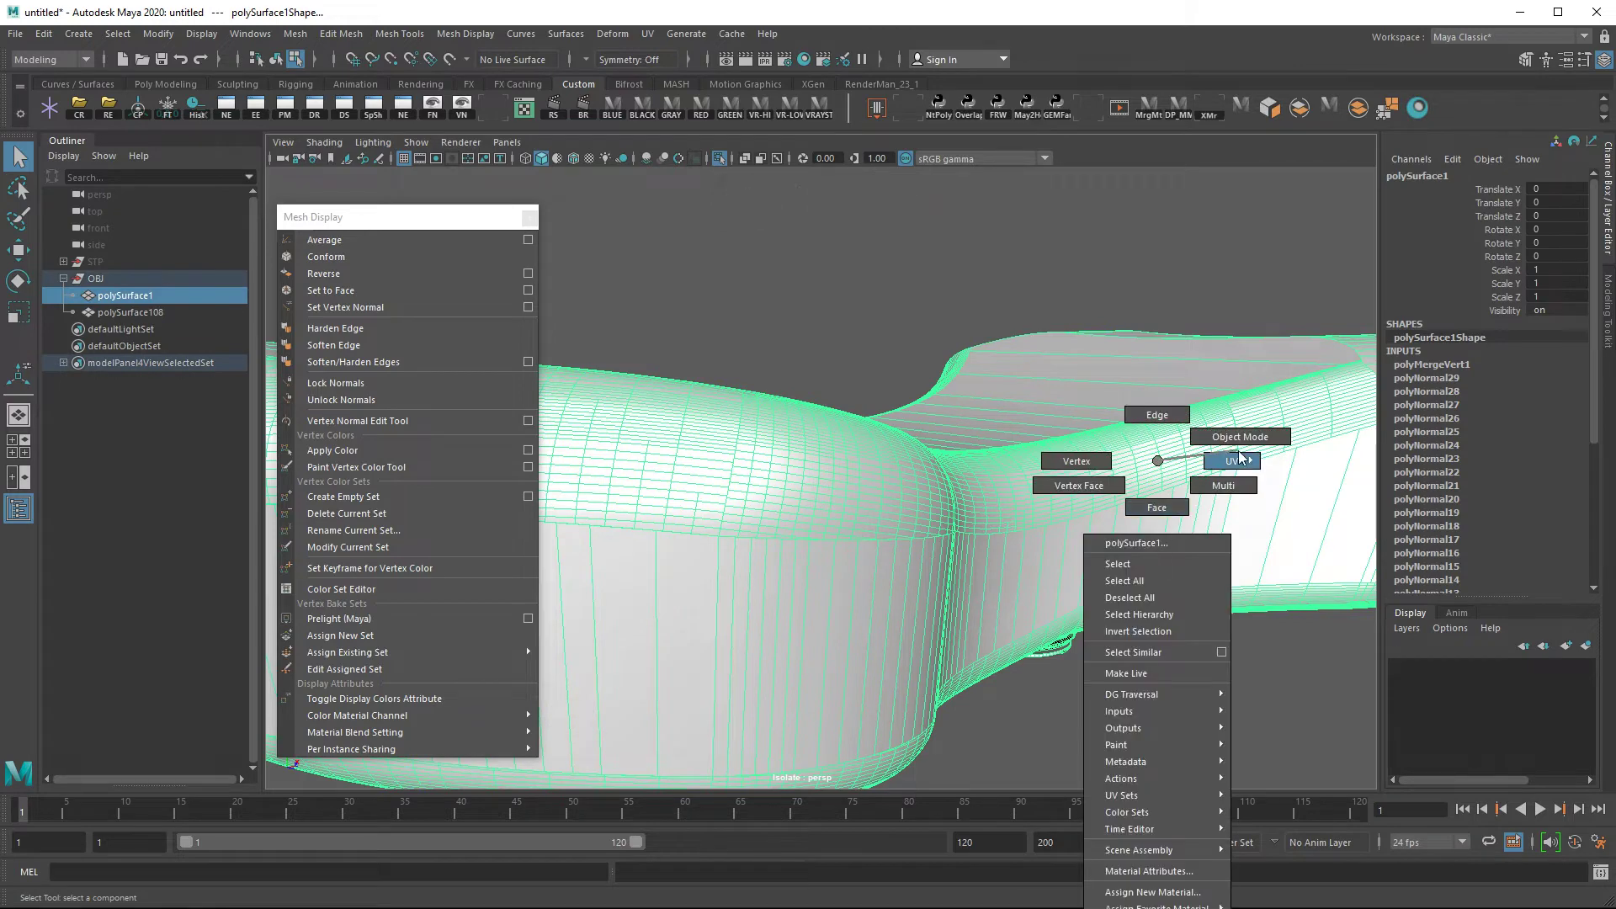
pyautogui.click(1190, 531)
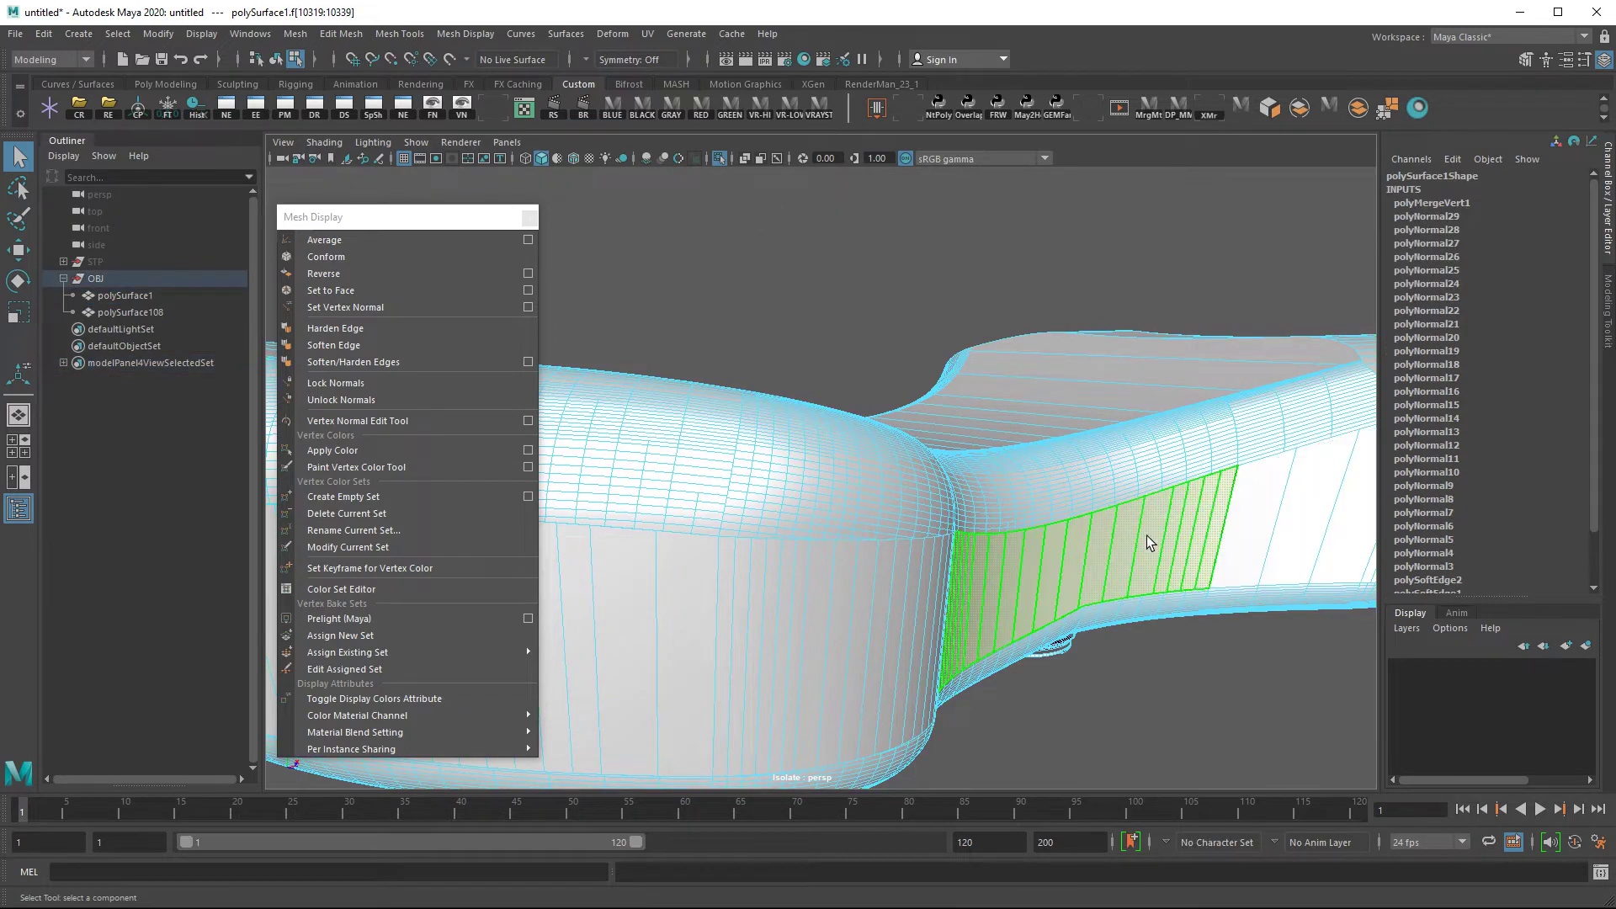
pyautogui.press('e')
pyautogui.press('w')
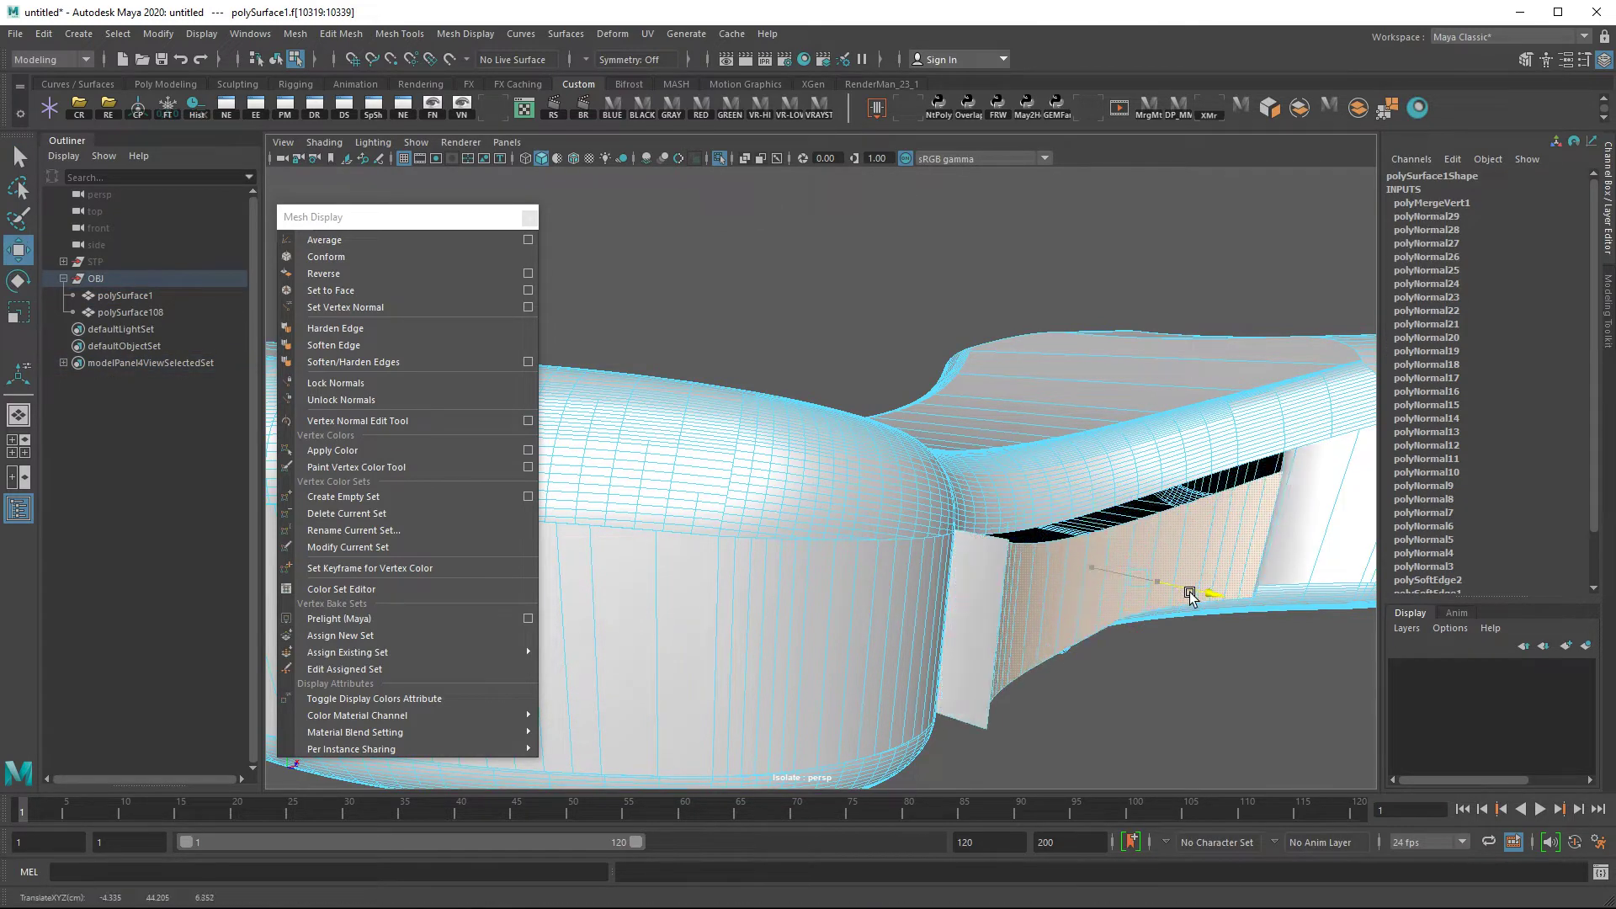
pyautogui.moveTo(1137, 585)
pyautogui.mouseDown()
pyautogui.moveTo(1150, 621)
pyautogui.moveTo(1142, 594)
pyautogui.mouseUp()
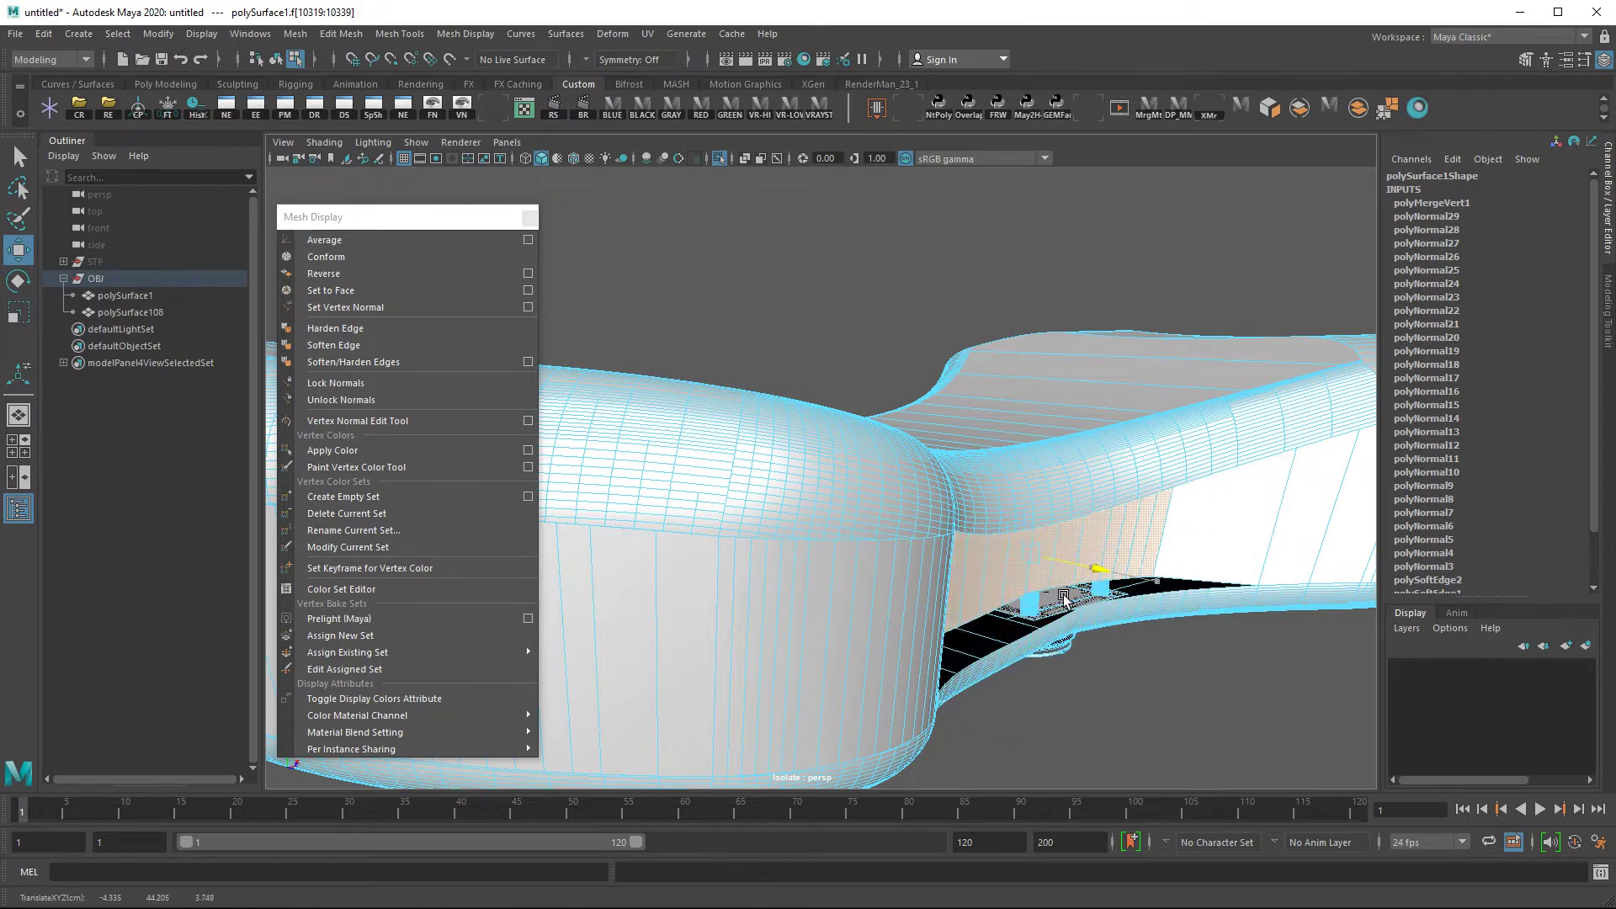
pyautogui.scroll(-5, 1098, 606)
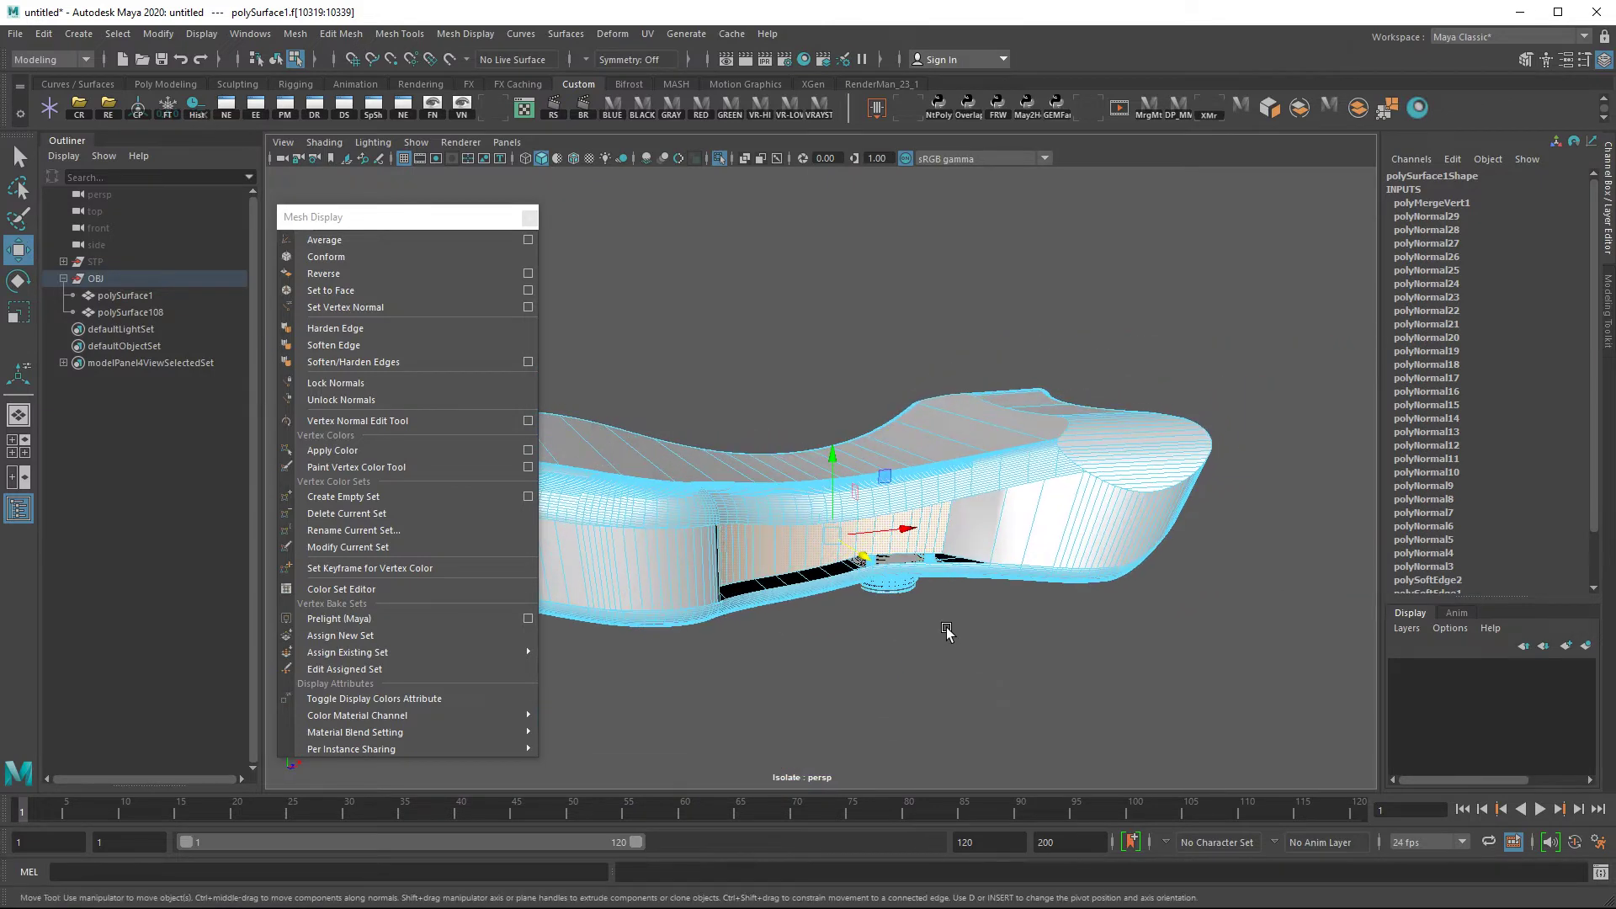
pyautogui.keyDown('alt'); pyautogui.moveTo(947, 631); pyautogui.dragTo(1086, 637); pyautogui.keyUp('alt')
pyautogui.click(1010, 625)
pyautogui.moveTo(983, 645); pyautogui.dragTo(991, 686)
pyautogui.hotkey('ctrl', 'z')
# Select every face of the mesh, merge vertices again, and return to object mode
pyautogui.moveTo(1061, 506); pyautogui.dragTo(1155, 581)
pyautogui.moveTo(1156, 582); pyautogui.dragTo(1232, 470, button='right')
pyautogui.moveTo(1212, 505); pyautogui.dragTo(1162, 582)
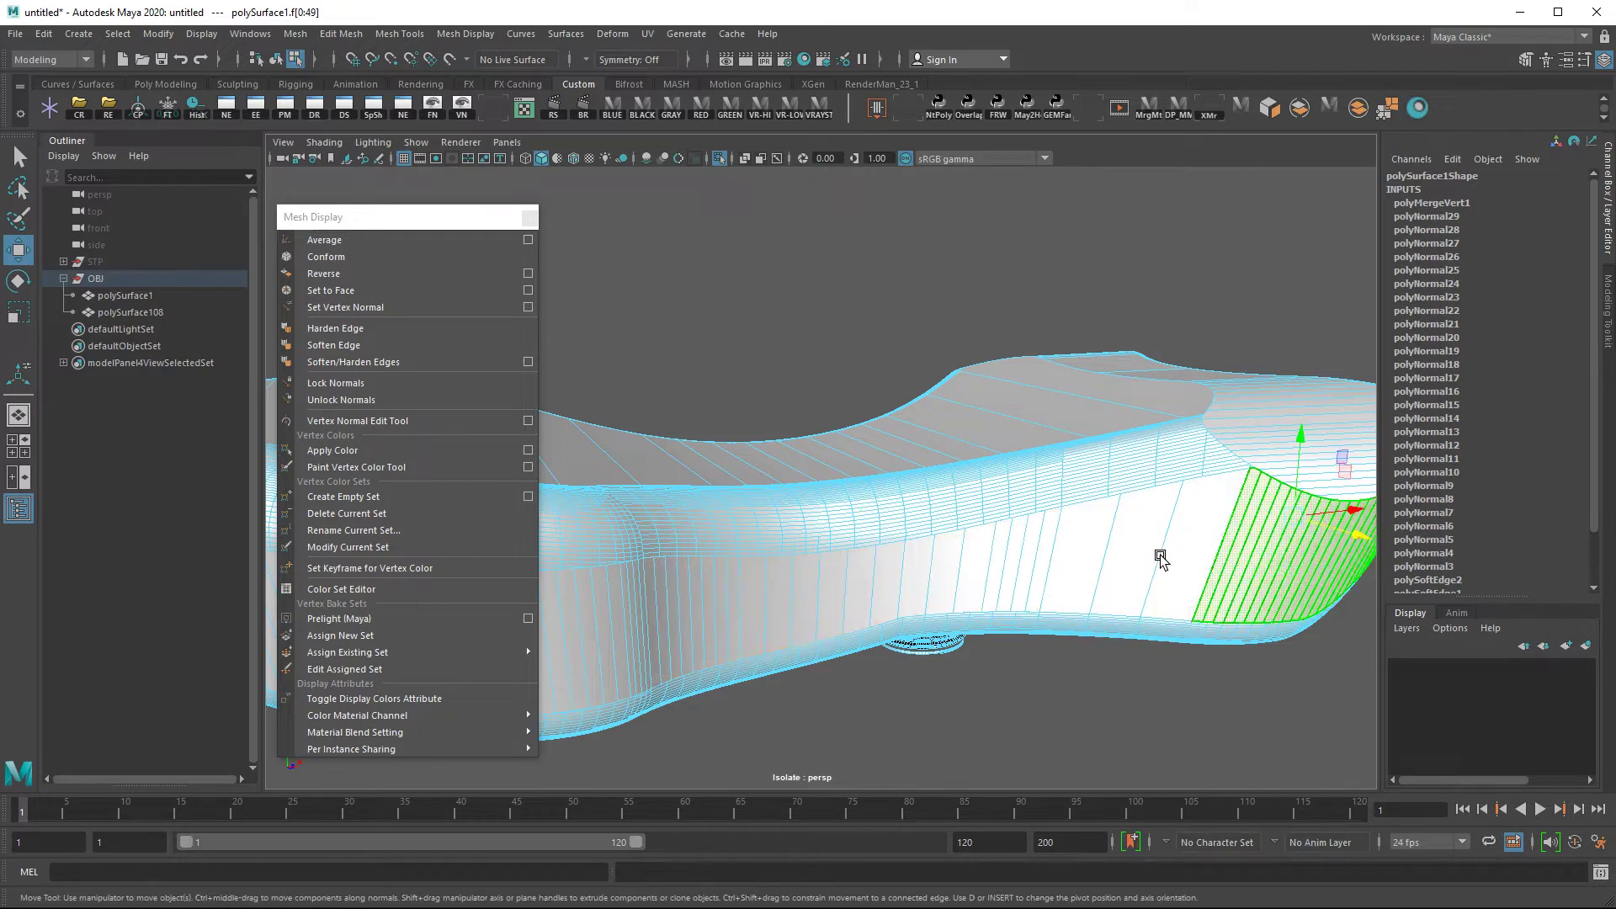
pyautogui.click(1152, 659)
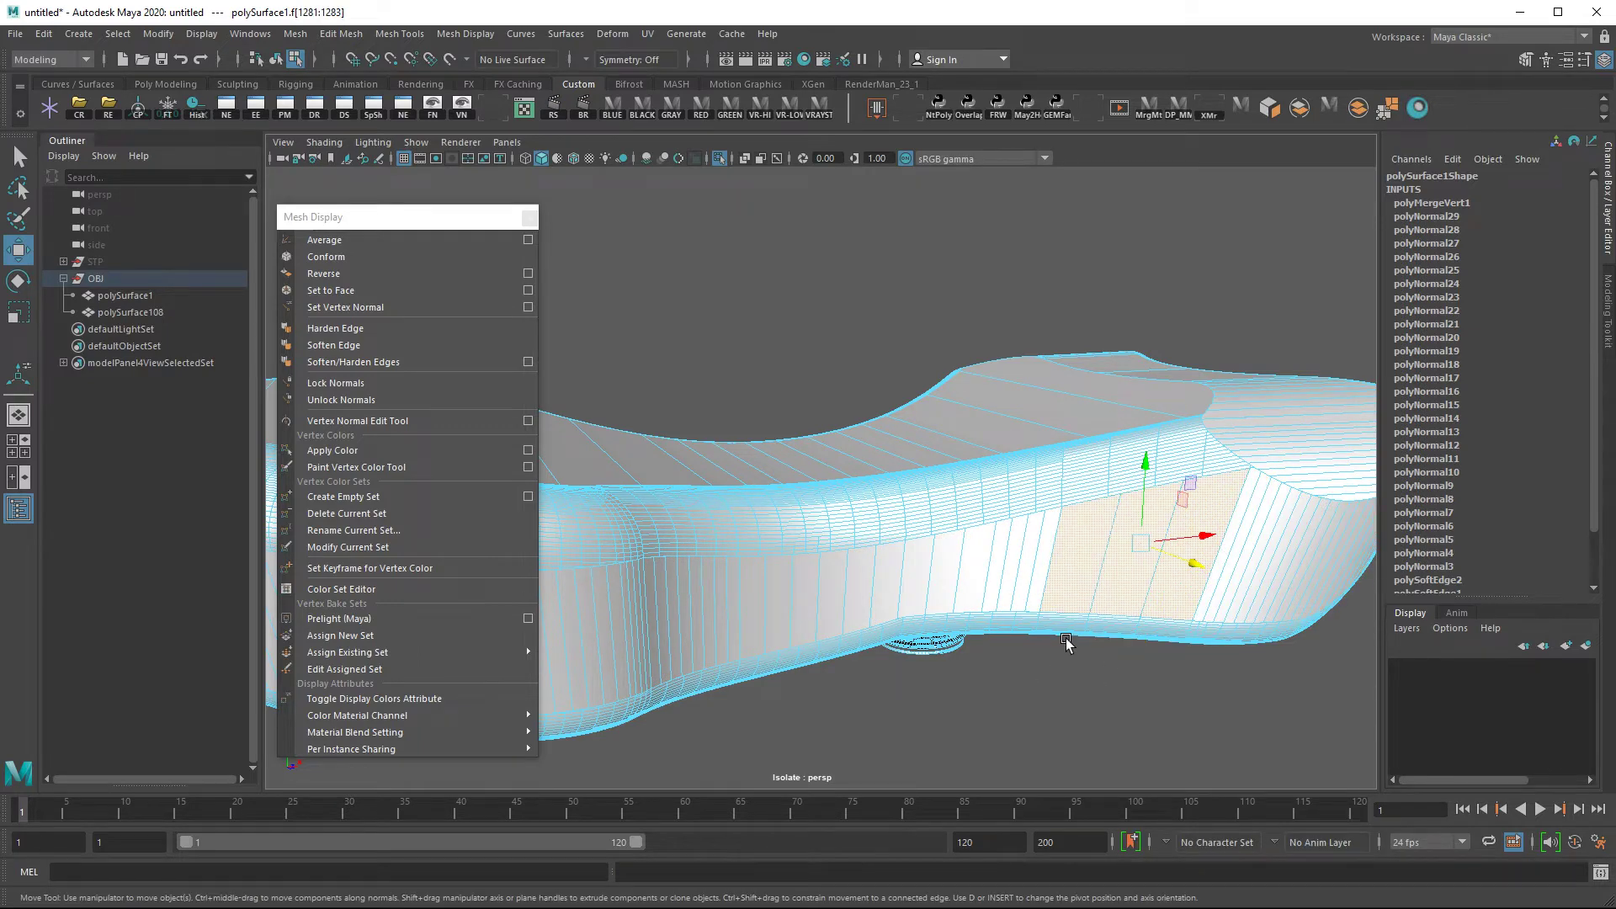
pyautogui.scroll(-3, 1085, 646)
pyautogui.moveTo(759, 505); pyautogui.dragTo(934, 569)
pyautogui.moveTo(810, 544); pyautogui.dragTo(878, 476, button='right')
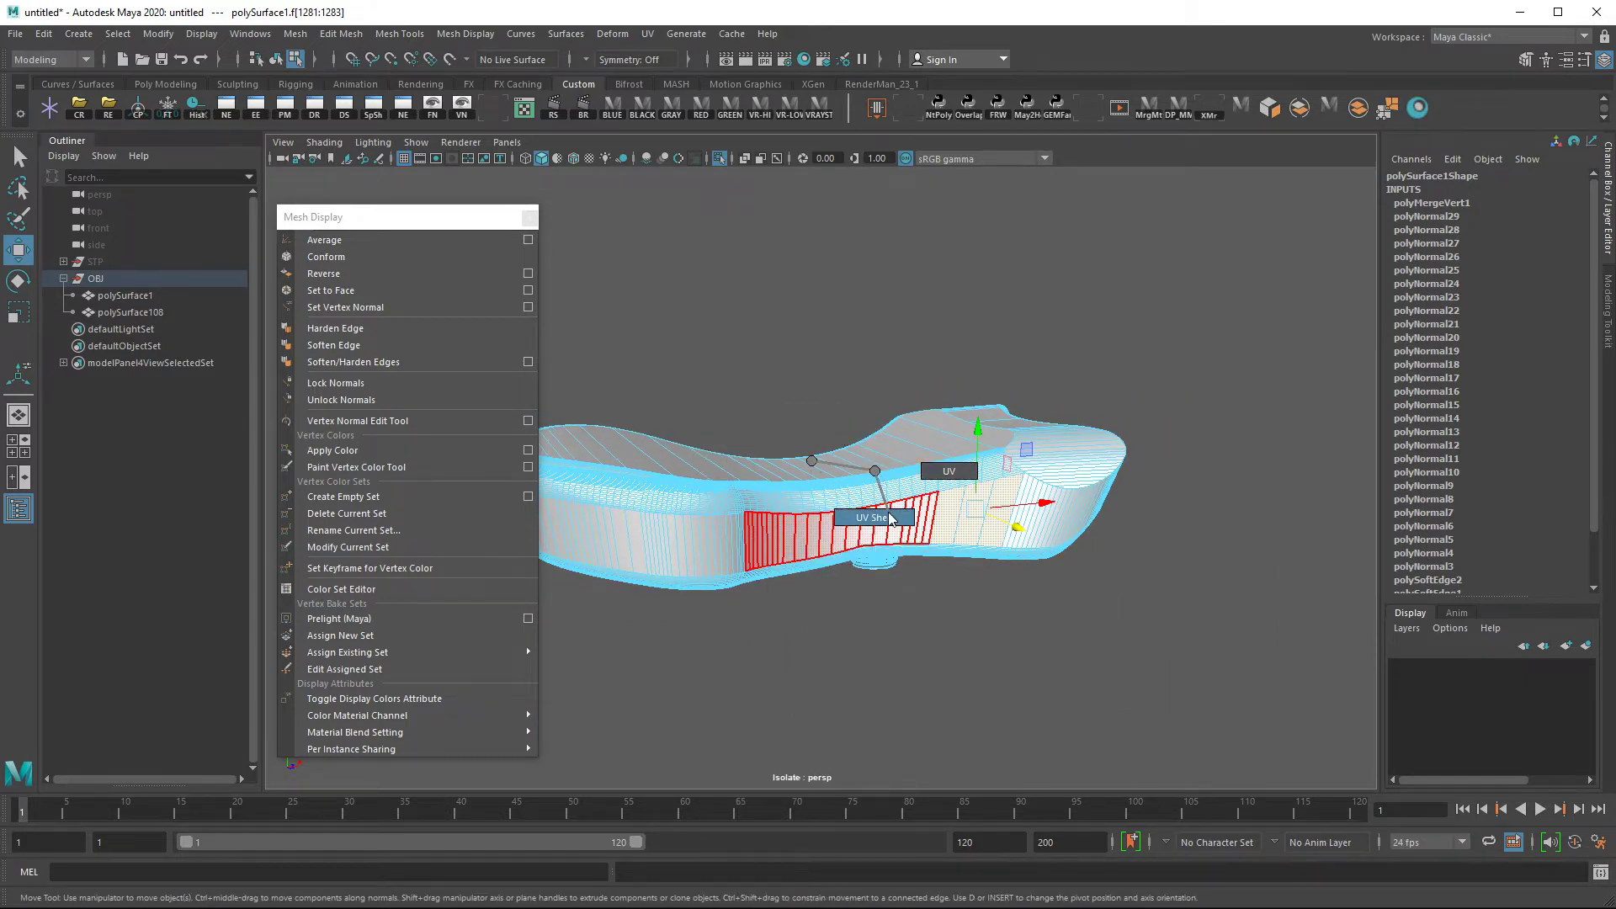
pyautogui.click(1256, 562)
pyautogui.scroll(-1, 1257, 563)
pyautogui.moveTo(566, 379); pyautogui.dragTo(1207, 575)
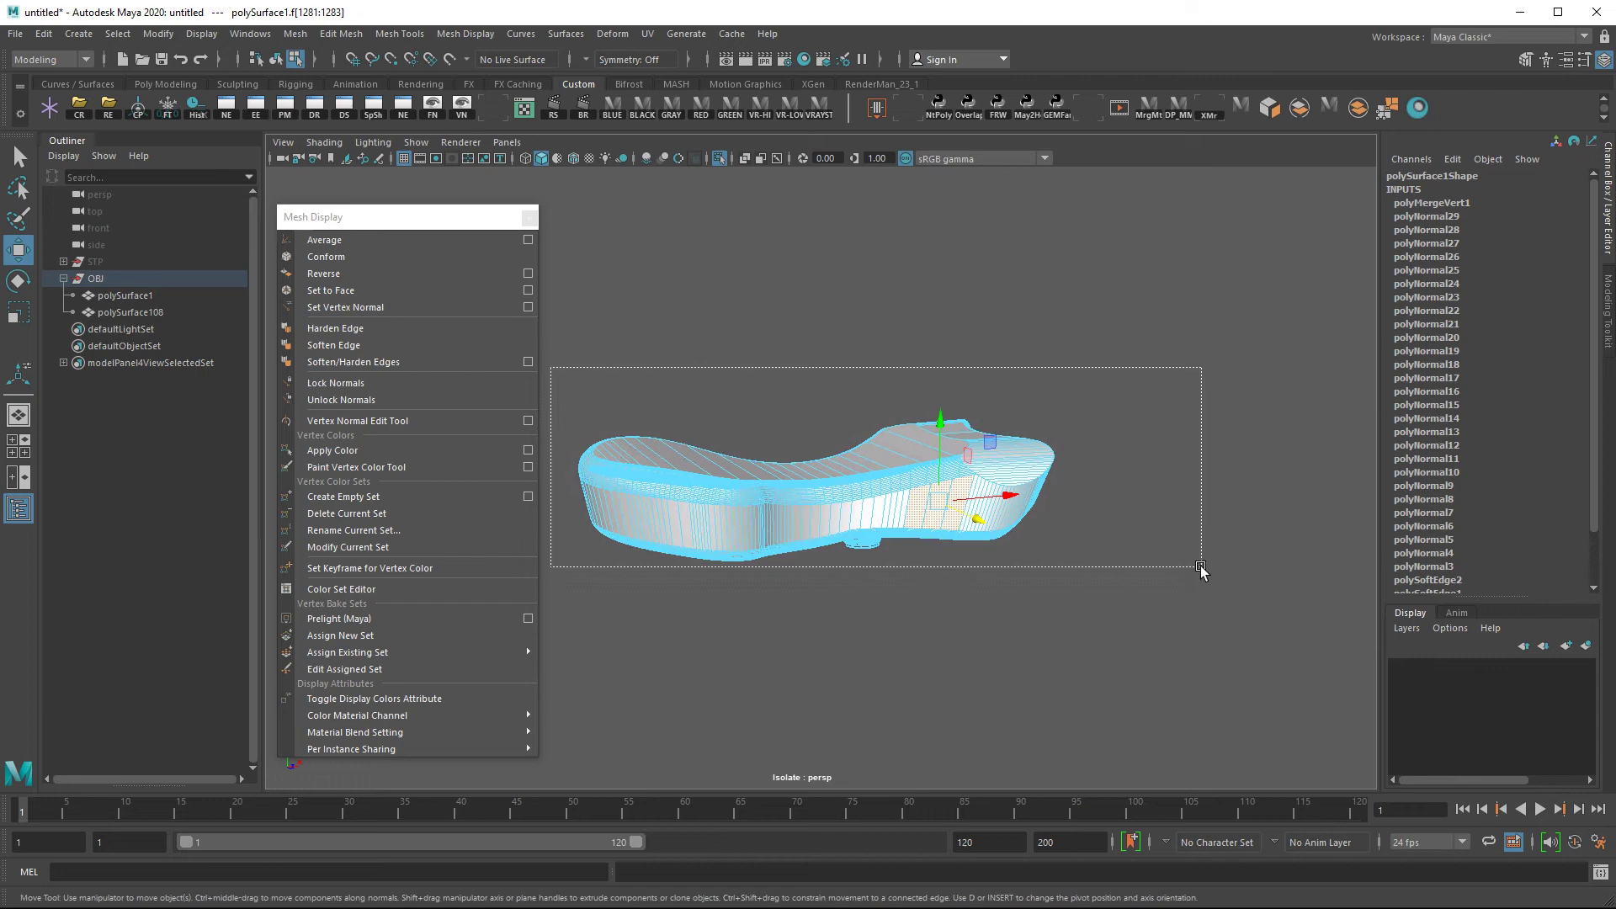
pyautogui.click(1390, 109)
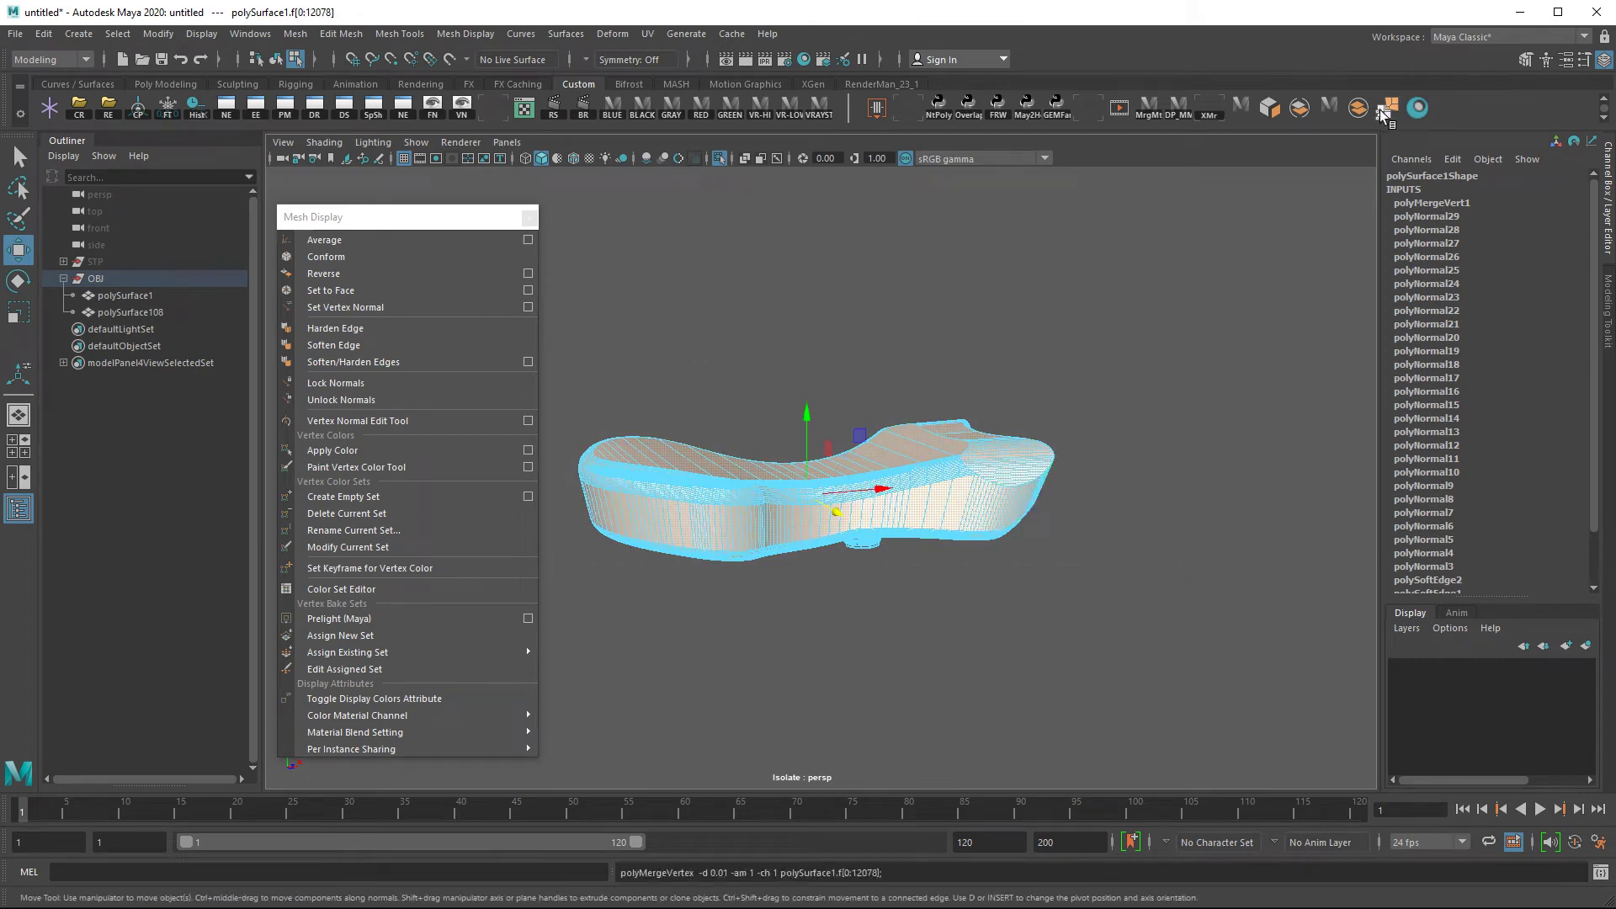
pyautogui.click(1151, 311)
pyautogui.moveTo(922, 588)
pyautogui.keyDown('alt'); pyautogui.mouseDown()
pyautogui.moveTo(1024, 658)
pyautogui.moveTo(1115, 527)
pyautogui.moveTo(1099, 473)
pyautogui.moveTo(1103, 579)
pyautogui.moveTo(1028, 678)
pyautogui.moveTo(1110, 693)
pyautogui.mouseUp(); pyautogui.keyUp('alt')
pyautogui.press('F8')
pyautogui.press('F8')
# Hide the mesh from the viewport and close the torn-off Mesh Display menu
pyautogui.hotkey('ctrl', 'h')
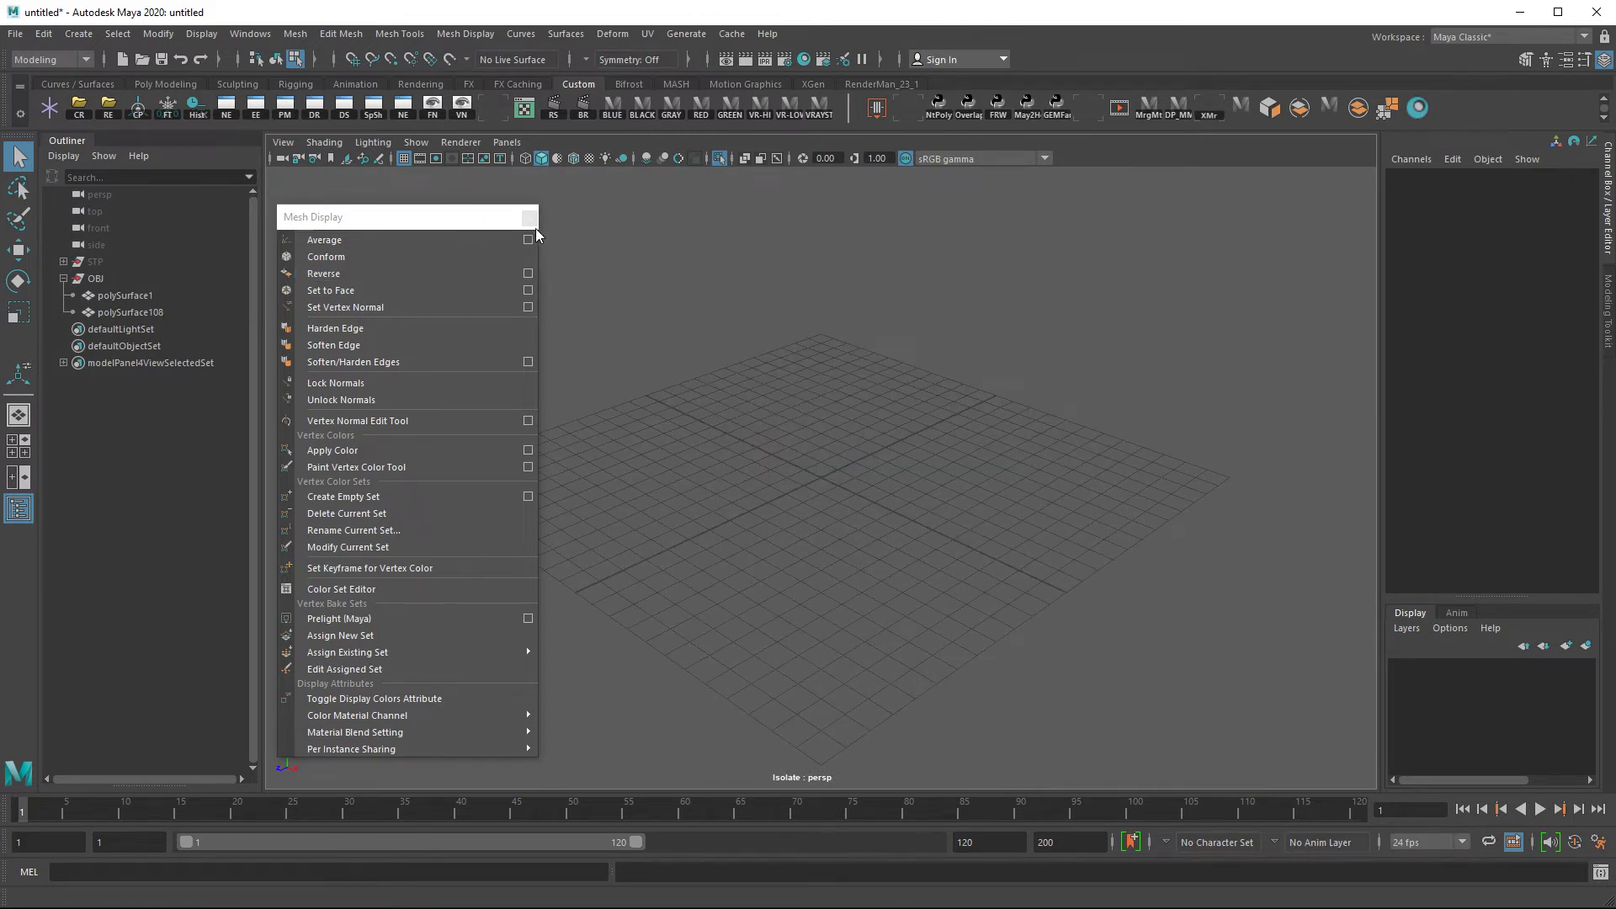
pyautogui.click(528, 218)
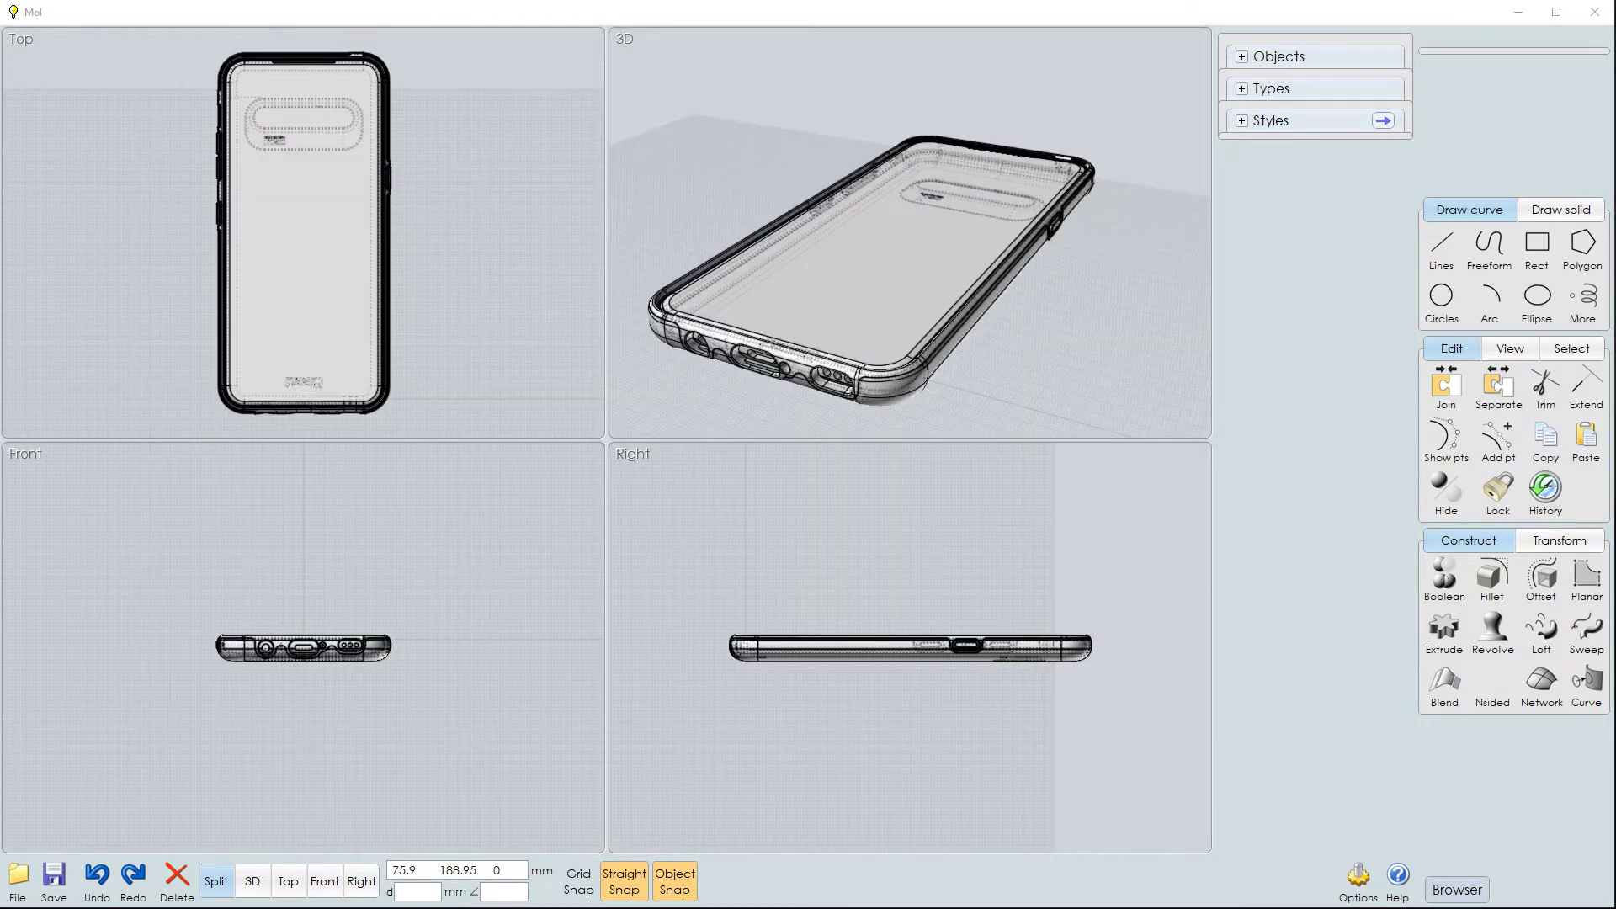
# Expand Objects in the MoI scene browser and leave only the phone body visible, hiding both case objects
pyautogui.click(1244, 57)
pyautogui.click(1239, 85)
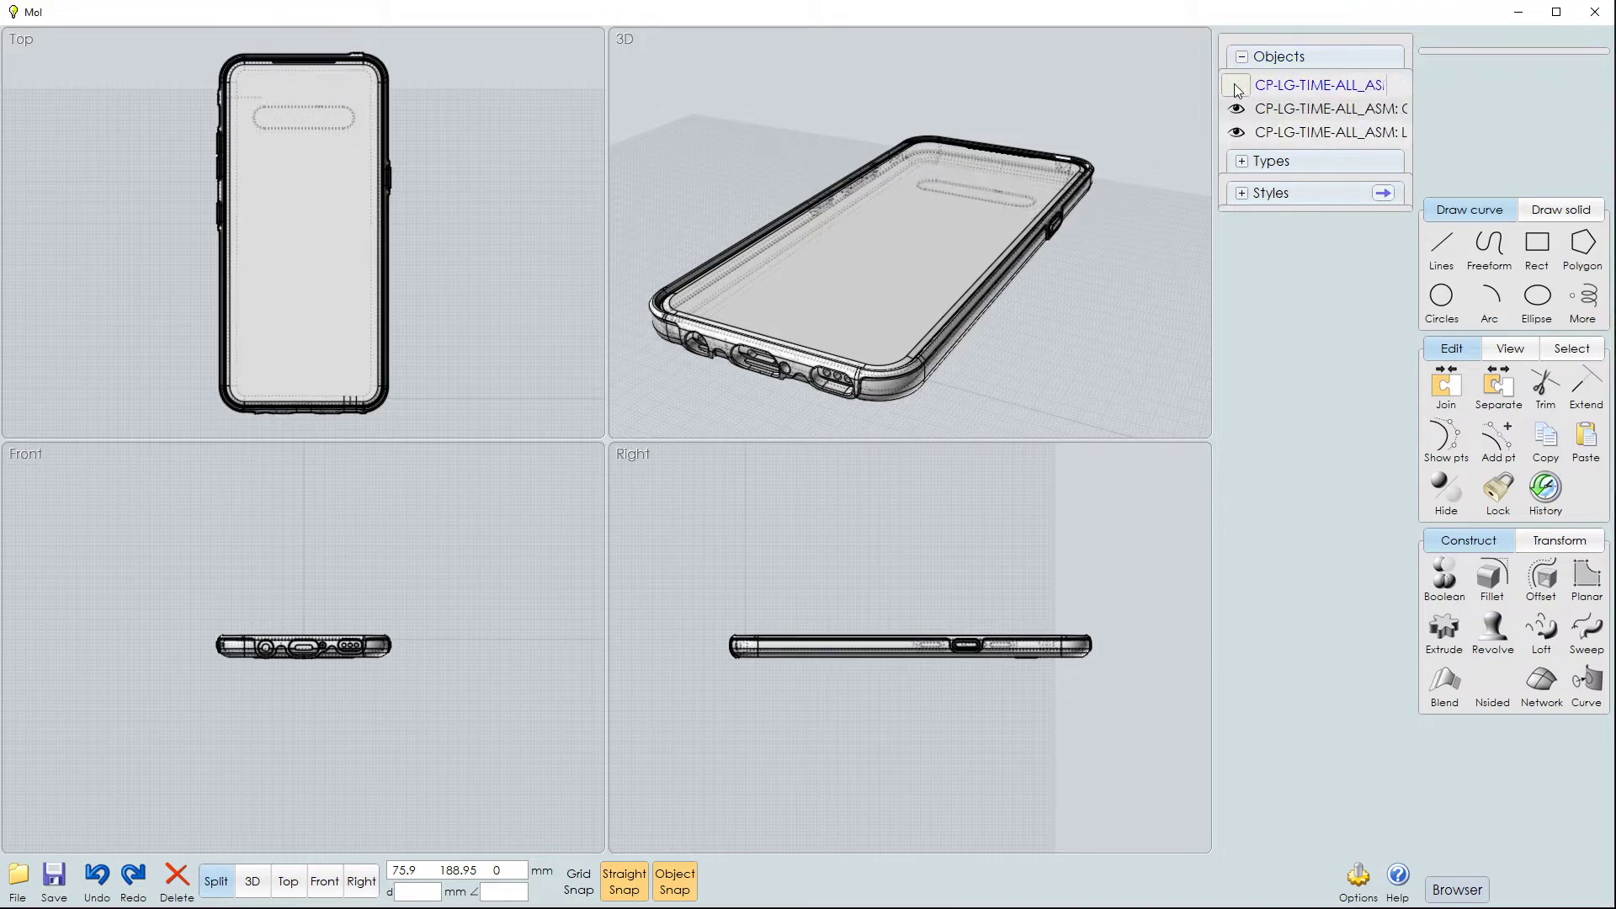
pyautogui.click(1238, 131)
pyautogui.click(1238, 131)
pyautogui.click(1237, 108)
pyautogui.click(1237, 85)
pyautogui.click(1237, 110)
pyautogui.click(1237, 109)
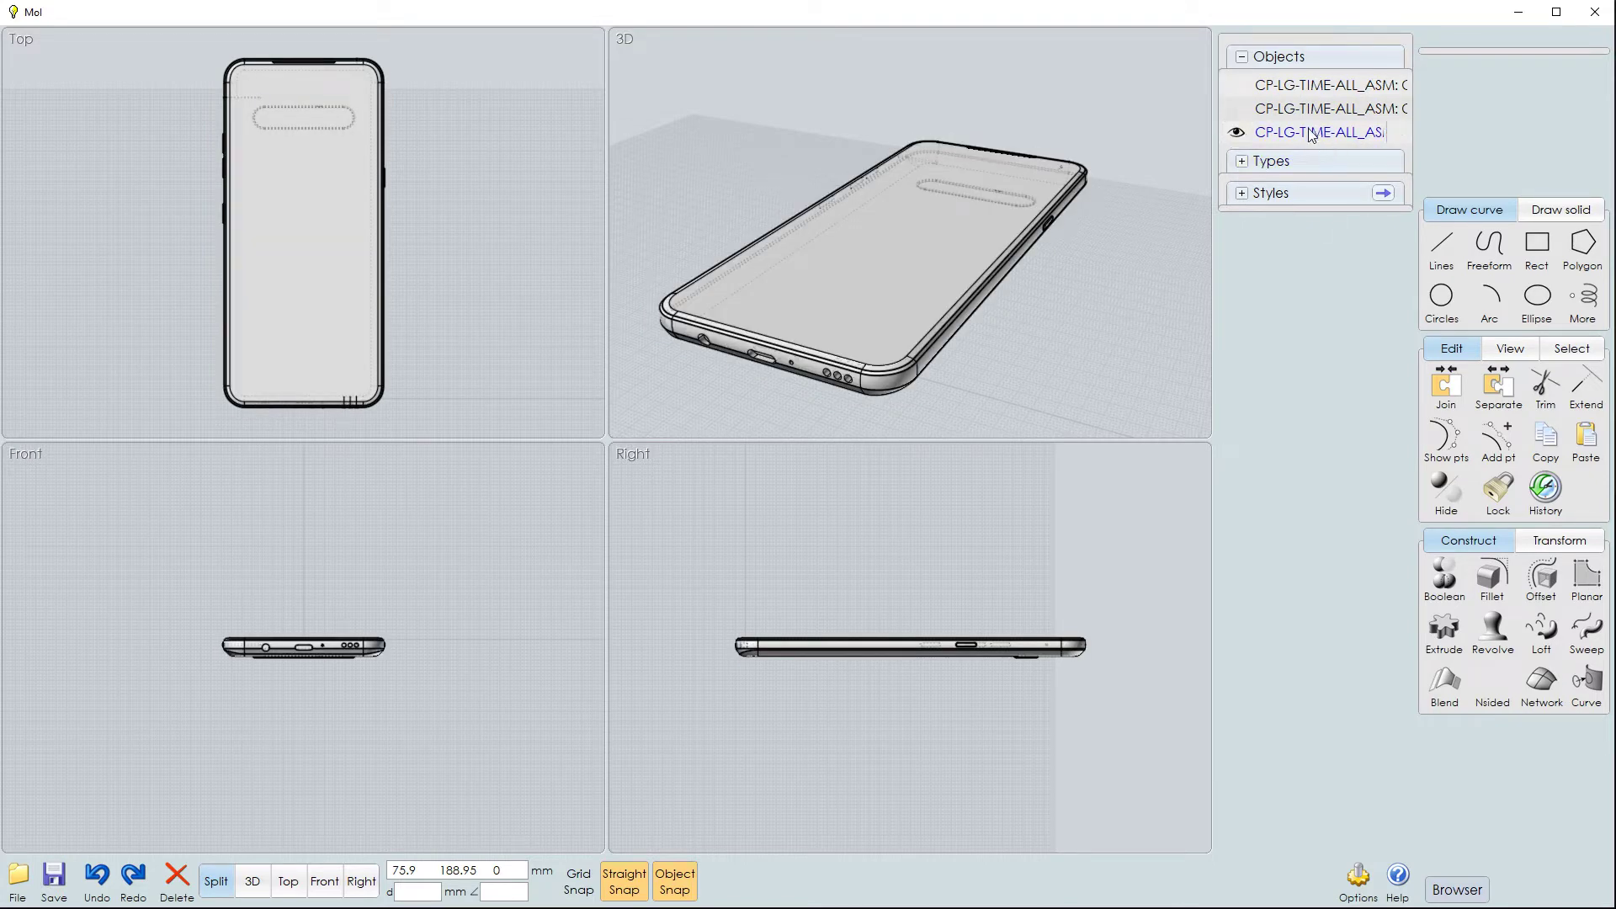
pyautogui.moveTo(303, 707)
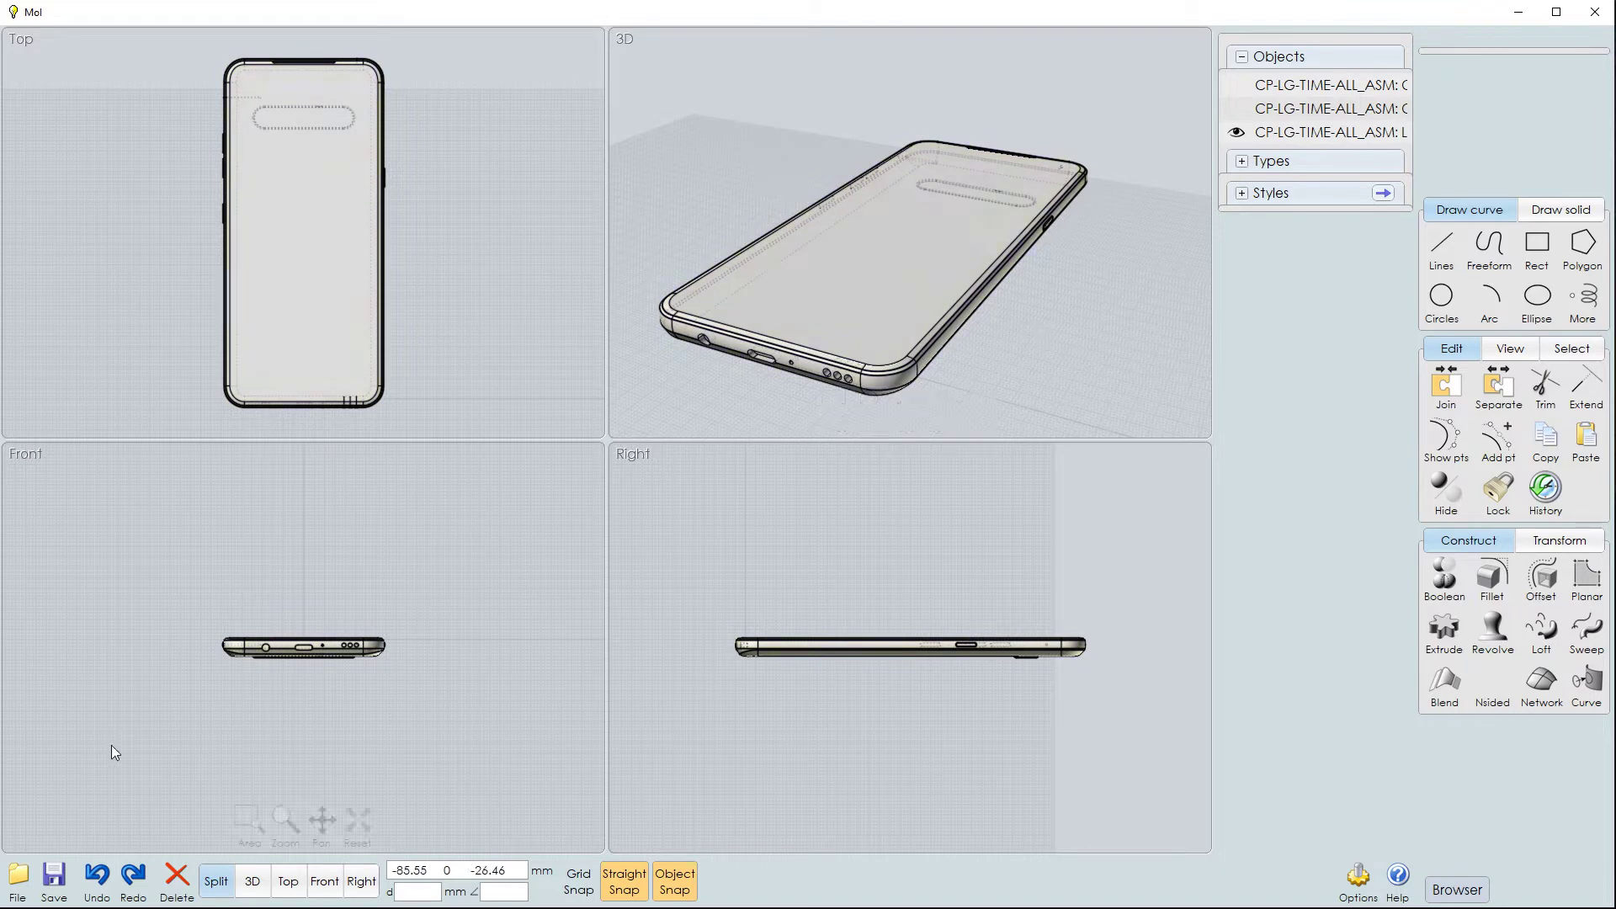
# Save the phone body from MoI as an OBJ mesh with meshing angle 4, about 12,456 polygons
pyautogui.click(54, 875)
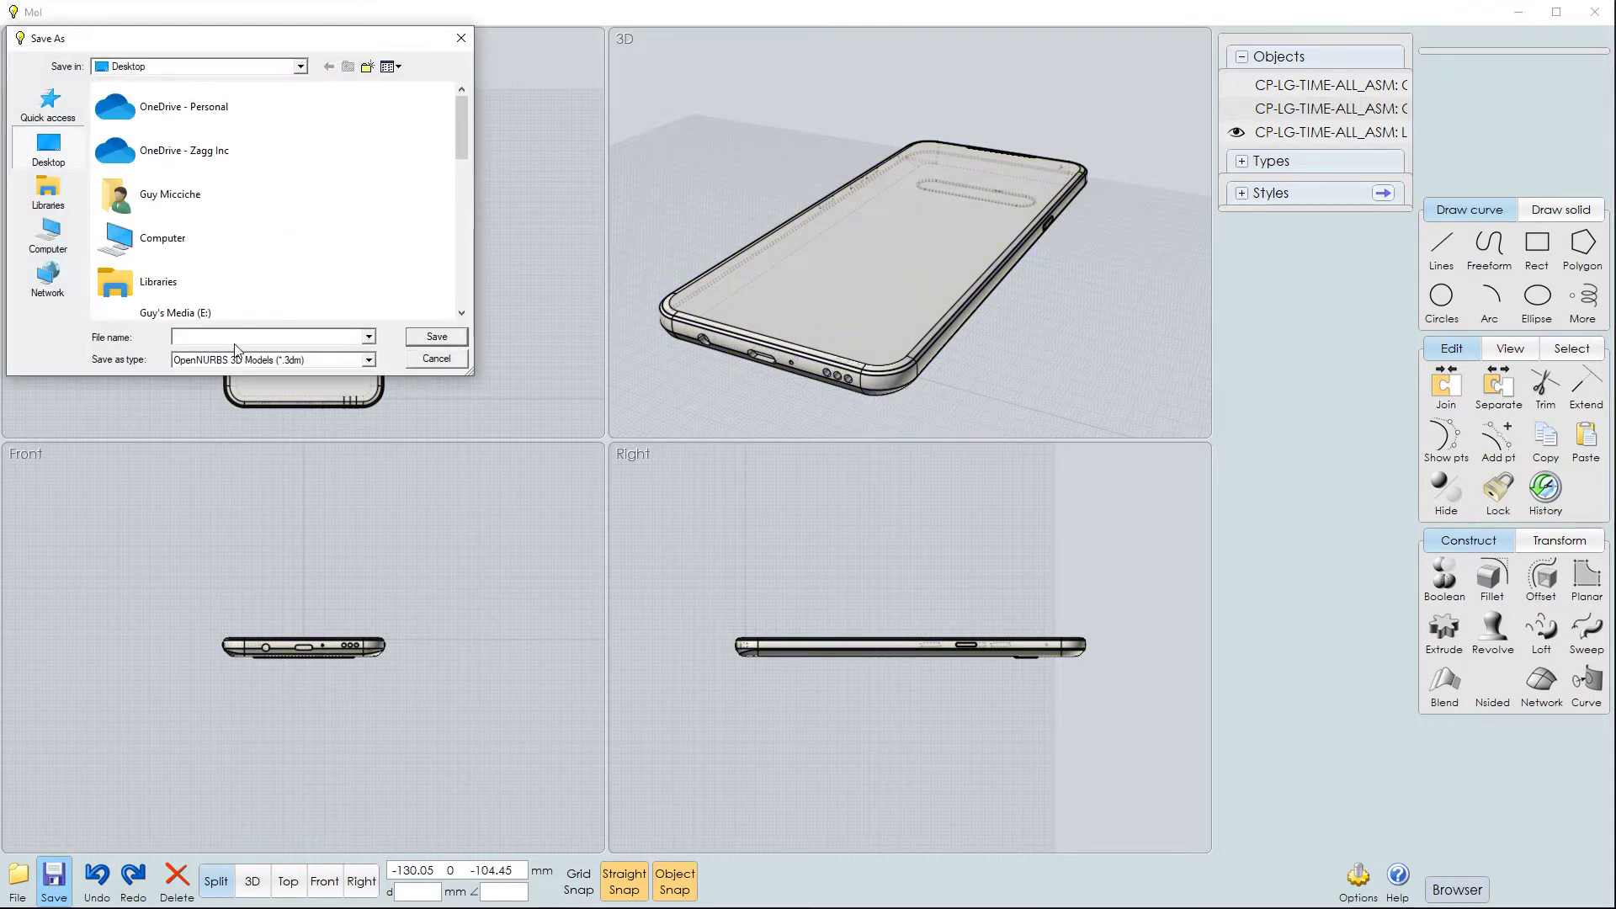
pyautogui.click(280, 360)
pyautogui.click(227, 393)
pyautogui.click(435, 335)
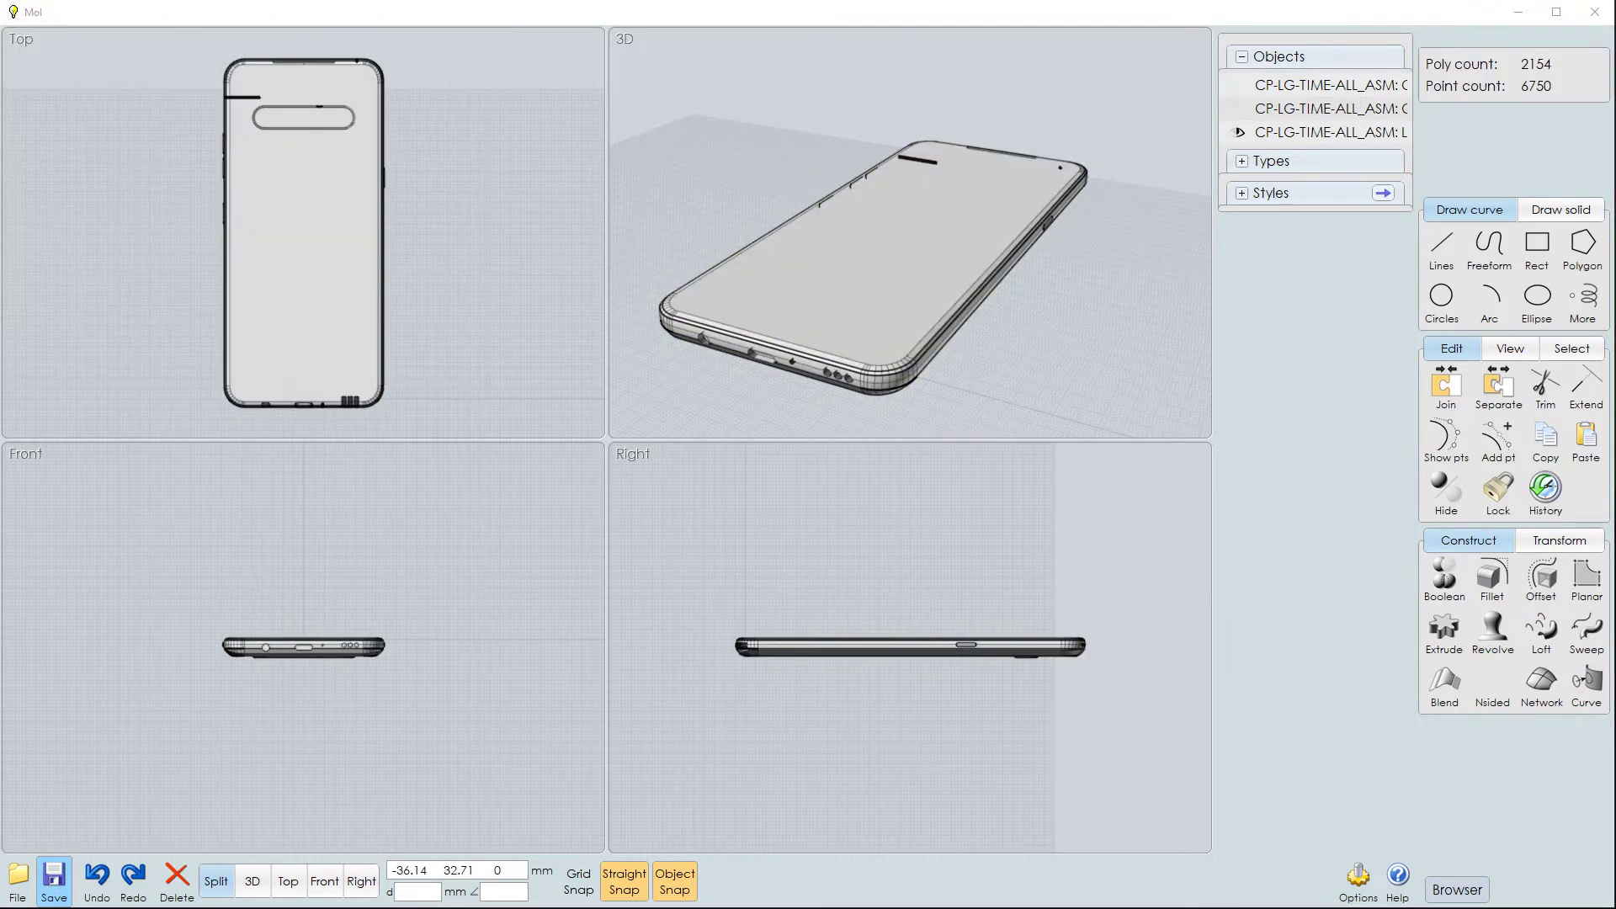
pyautogui.moveTo(749, 170); pyautogui.dragTo(1166, 256)
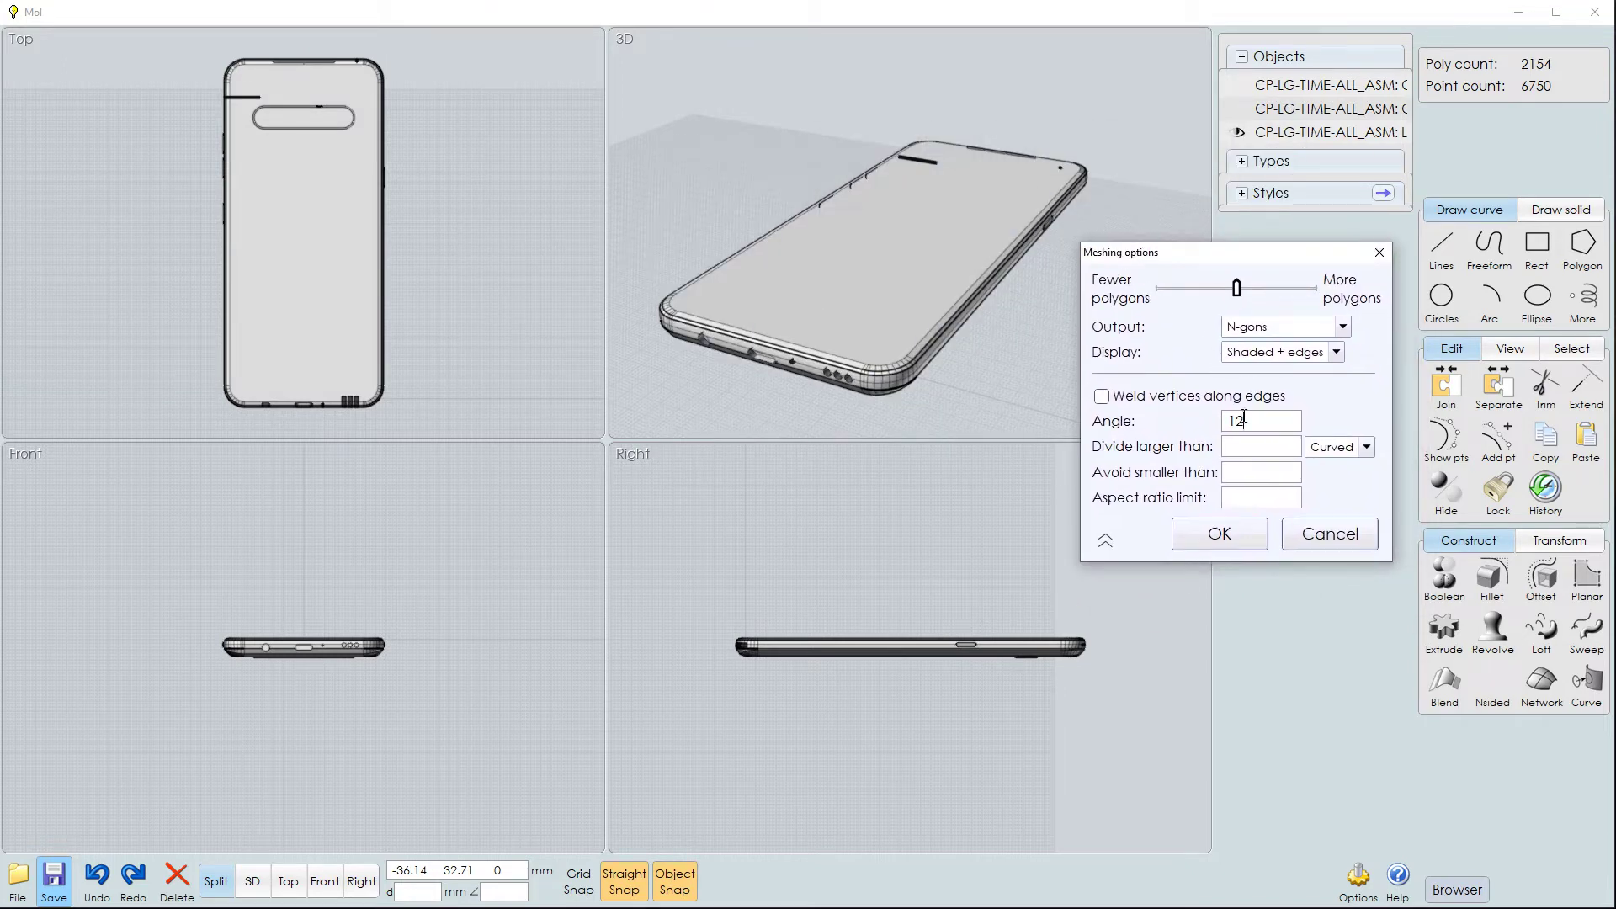
pyautogui.write('4')
pyautogui.press('Return')
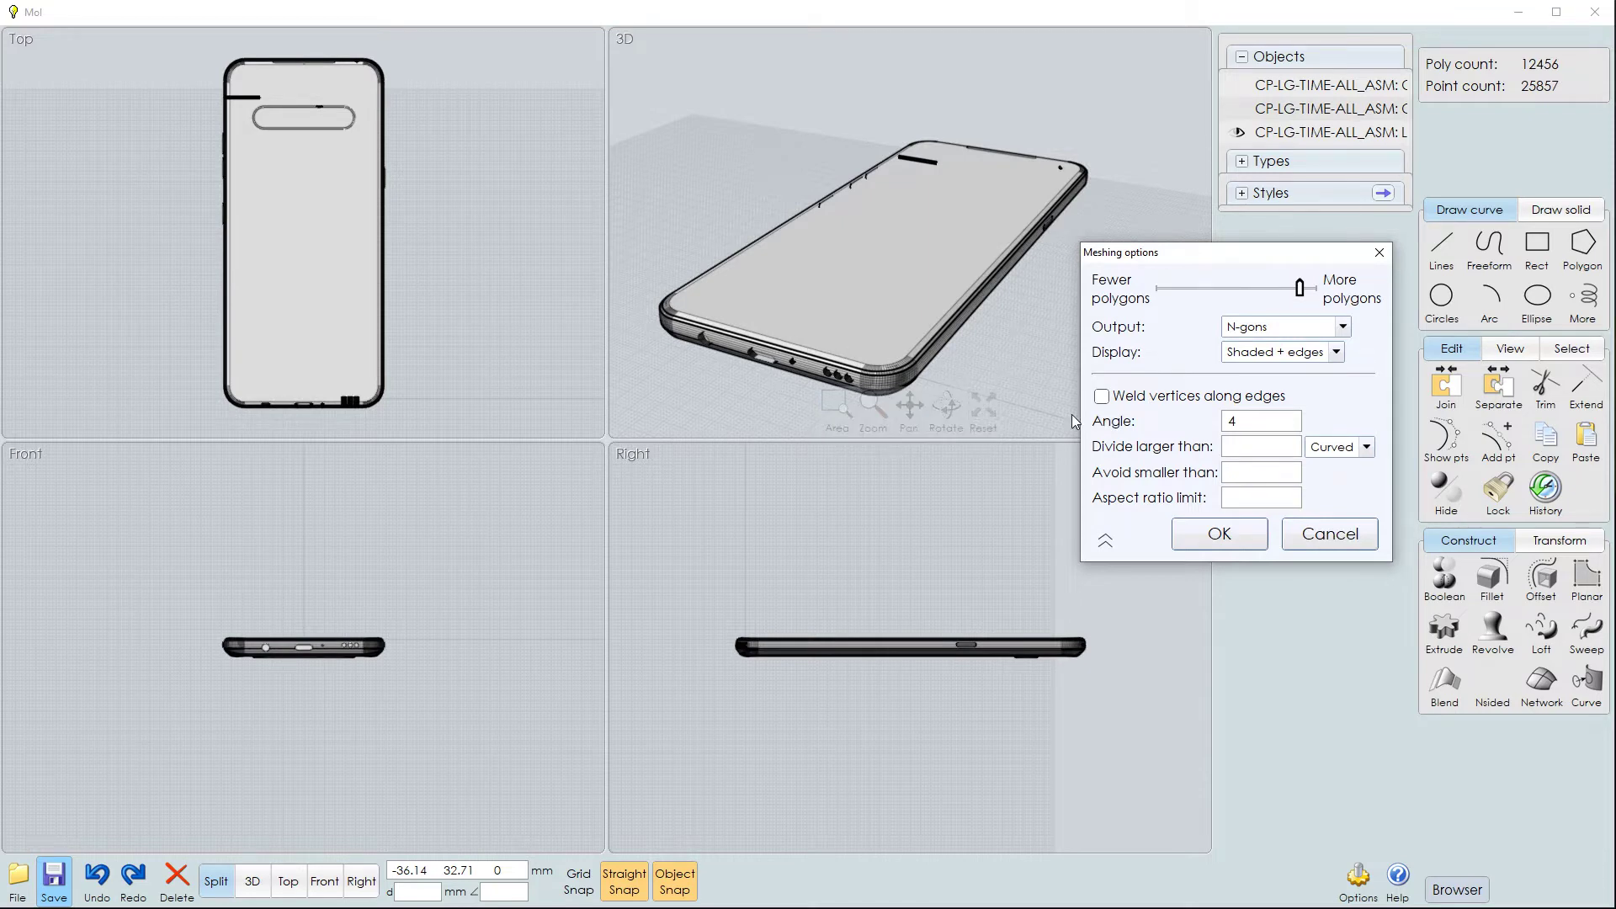
pyautogui.click(1192, 537)
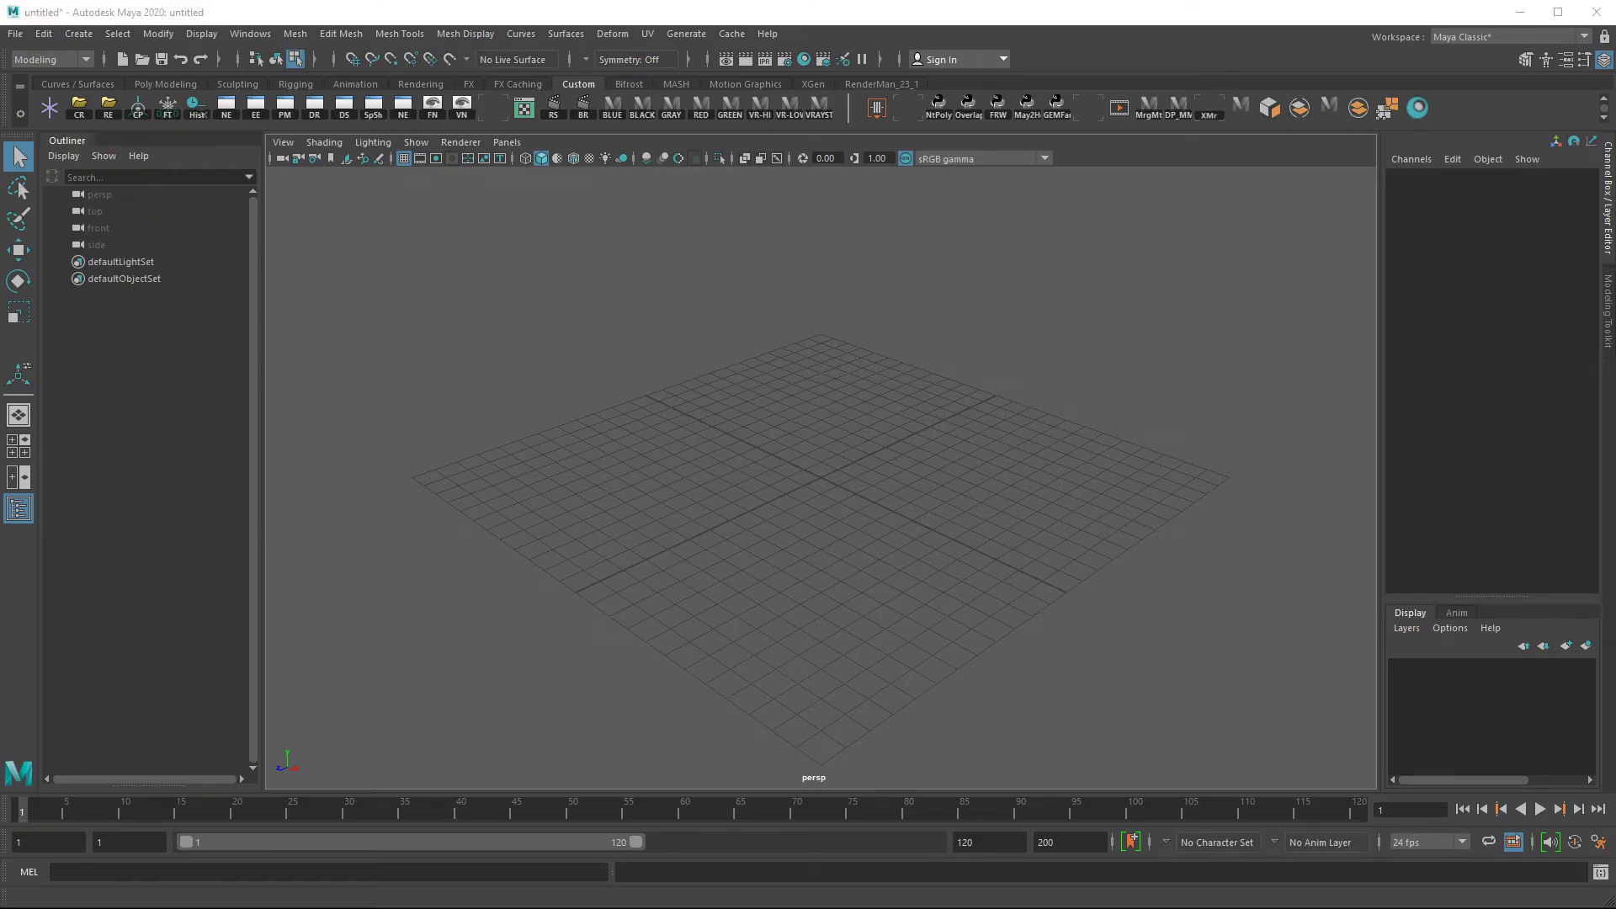
# Import the exported OBJ phone mesh _LG_TIME and group it with frozen transforms into group1
pyautogui.moveTo(708, 479); pyautogui.dragTo(713, 516)
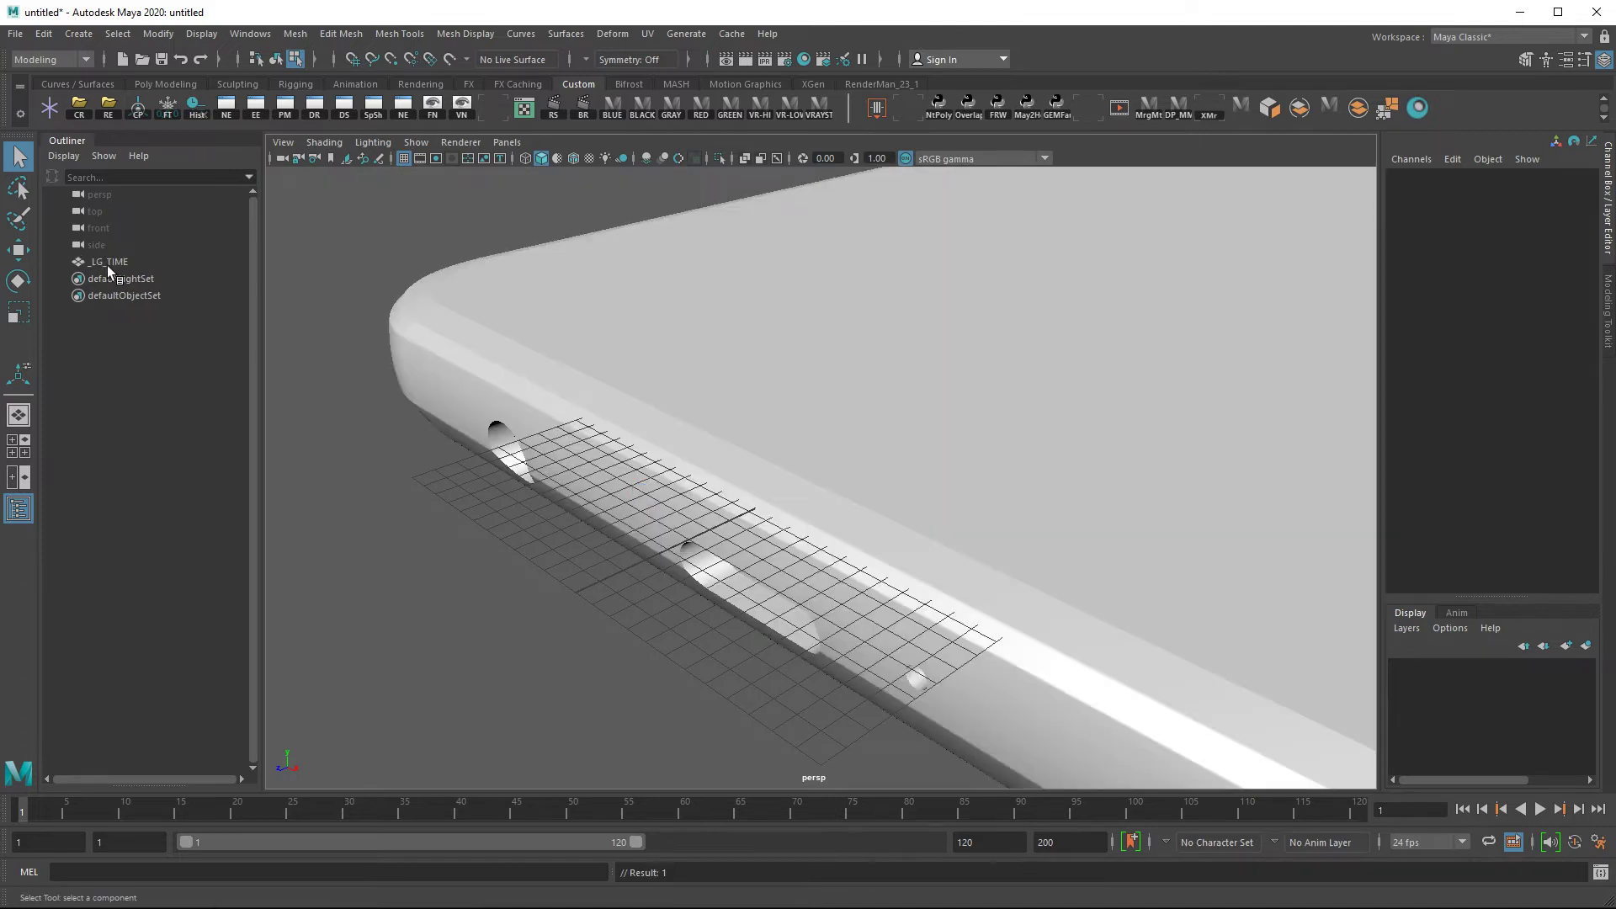
pyautogui.click(108, 262)
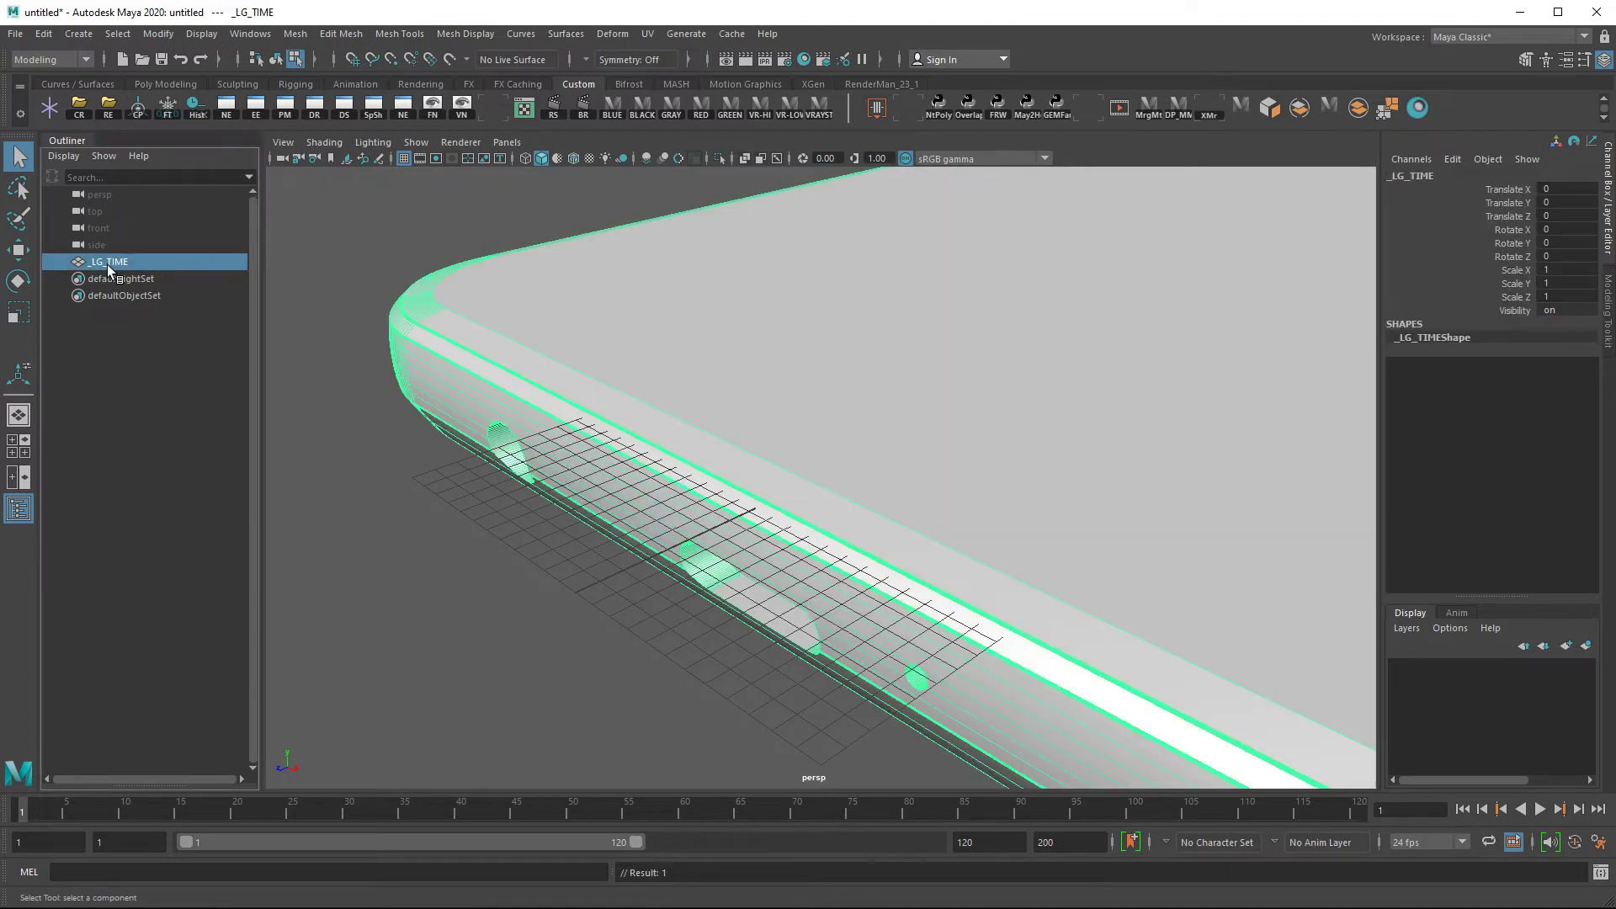
pyautogui.click(1247, 113)
pyautogui.click(982, 326)
pyautogui.press('F8')
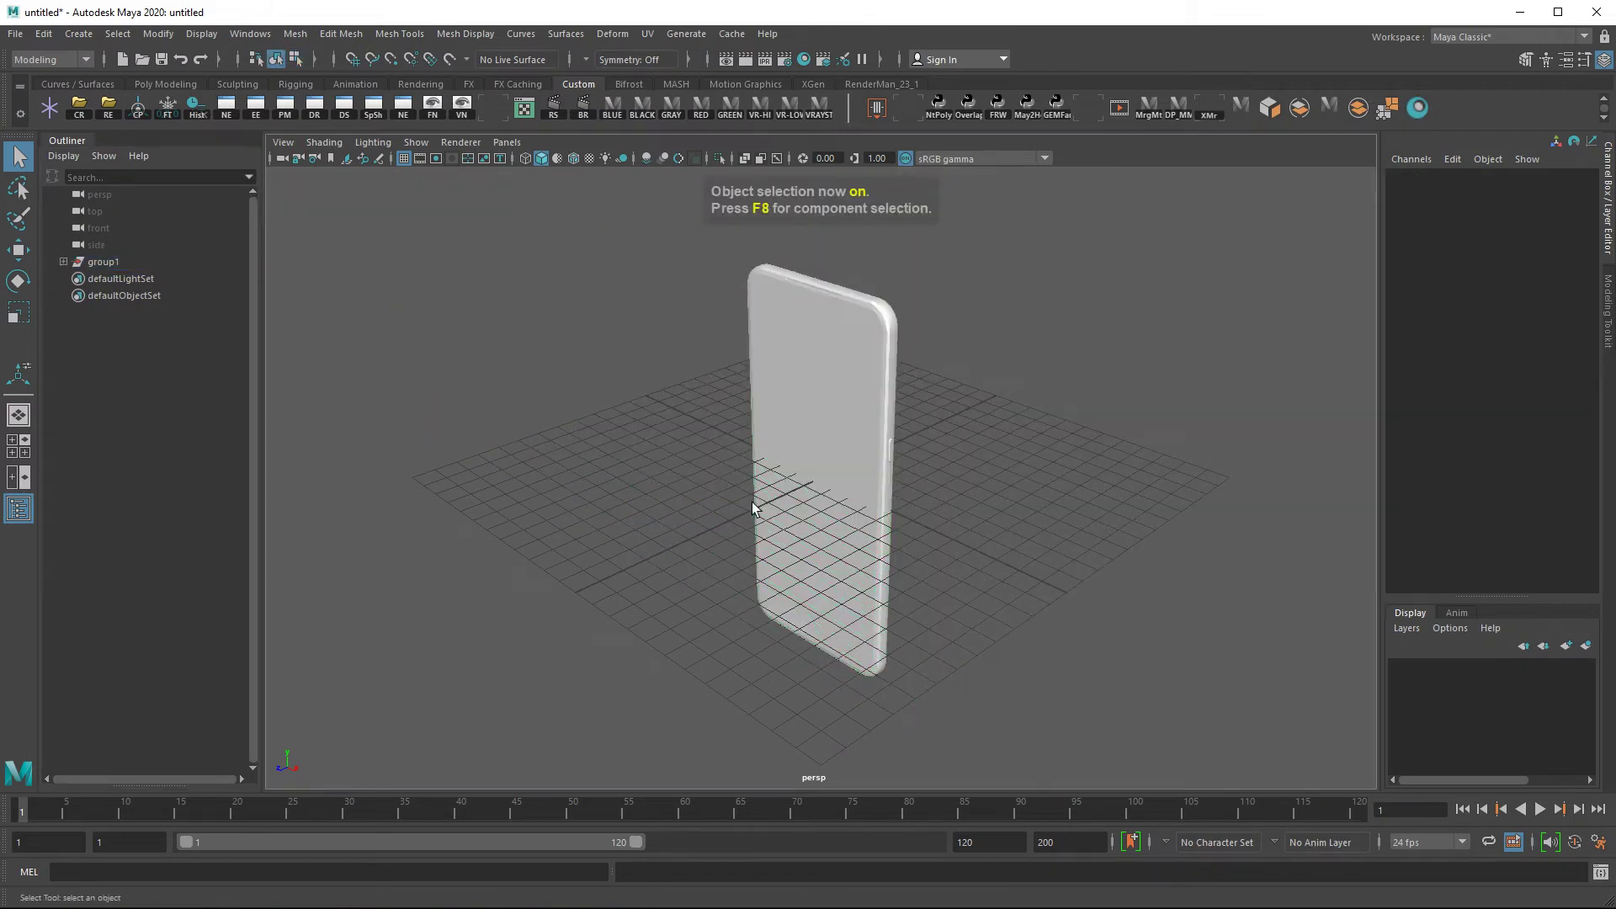
# Orbit around the phone mesh, selecting and deselecting _LG_TIME to inspect its edges and corners
pyautogui.keyDown('alt'); pyautogui.moveTo(809, 505); pyautogui.dragTo(734, 505); pyautogui.keyUp('alt')
pyautogui.scroll(5, 953, 556)
pyautogui.keyDown('alt'); pyautogui.moveTo(952, 557); pyautogui.dragTo(1015, 543); pyautogui.keyUp('alt')
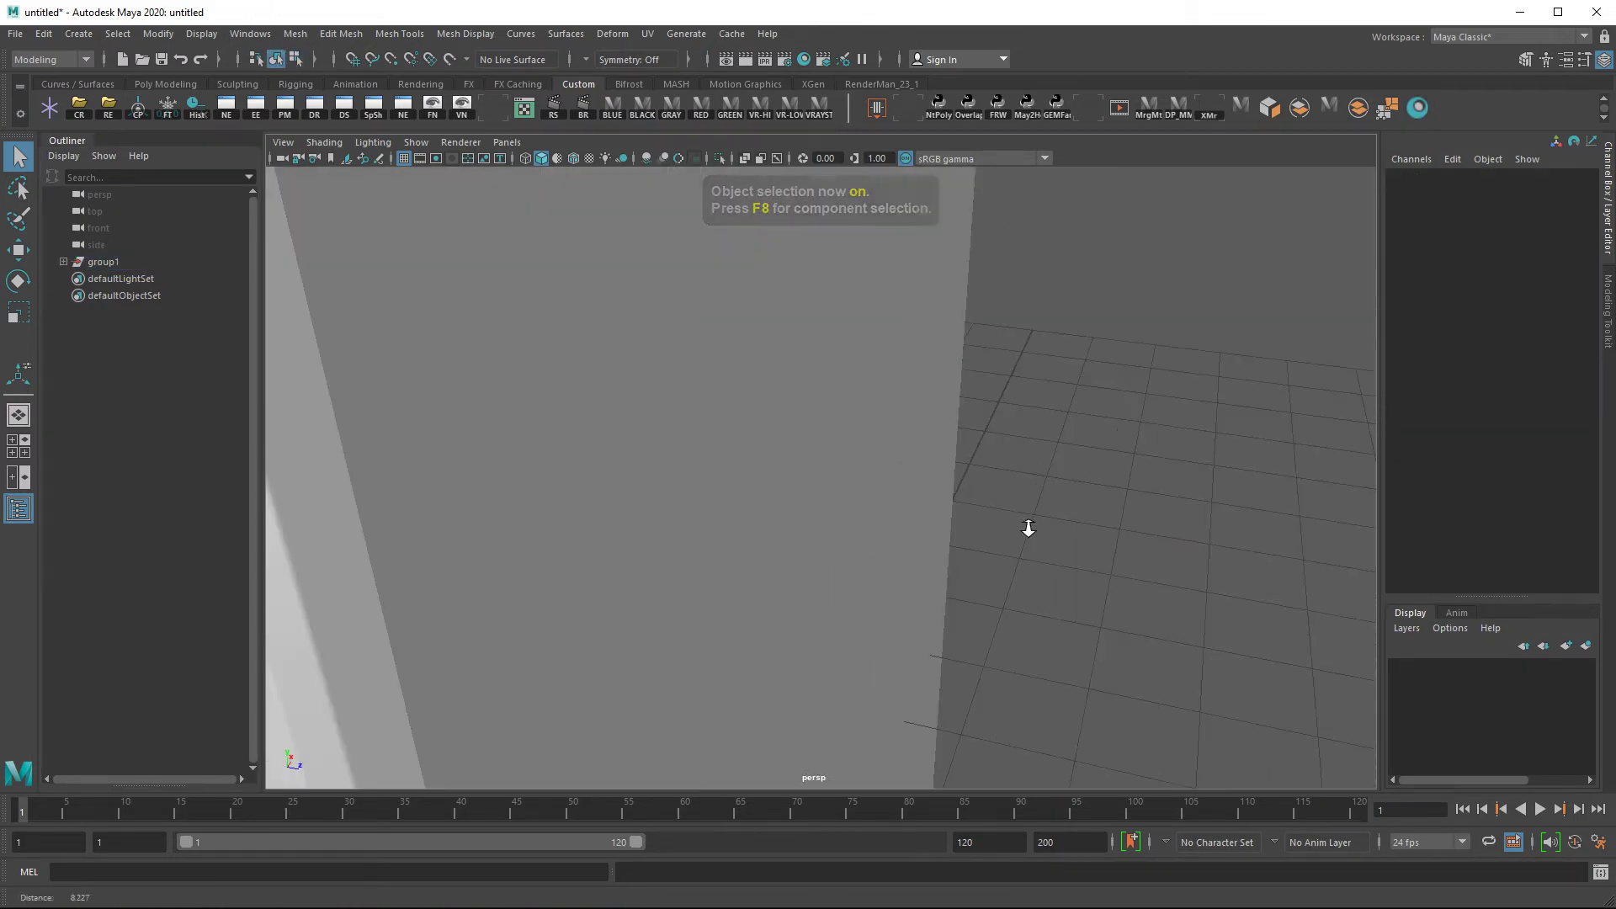
pyautogui.scroll(4, 1015, 684)
pyautogui.moveTo(1015, 685)
pyautogui.keyDown('alt'); pyautogui.mouseDown()
pyautogui.moveTo(989, 571)
pyautogui.moveTo(682, 488)
pyautogui.mouseUp(); pyautogui.keyUp('alt')
pyautogui.click(682, 488)
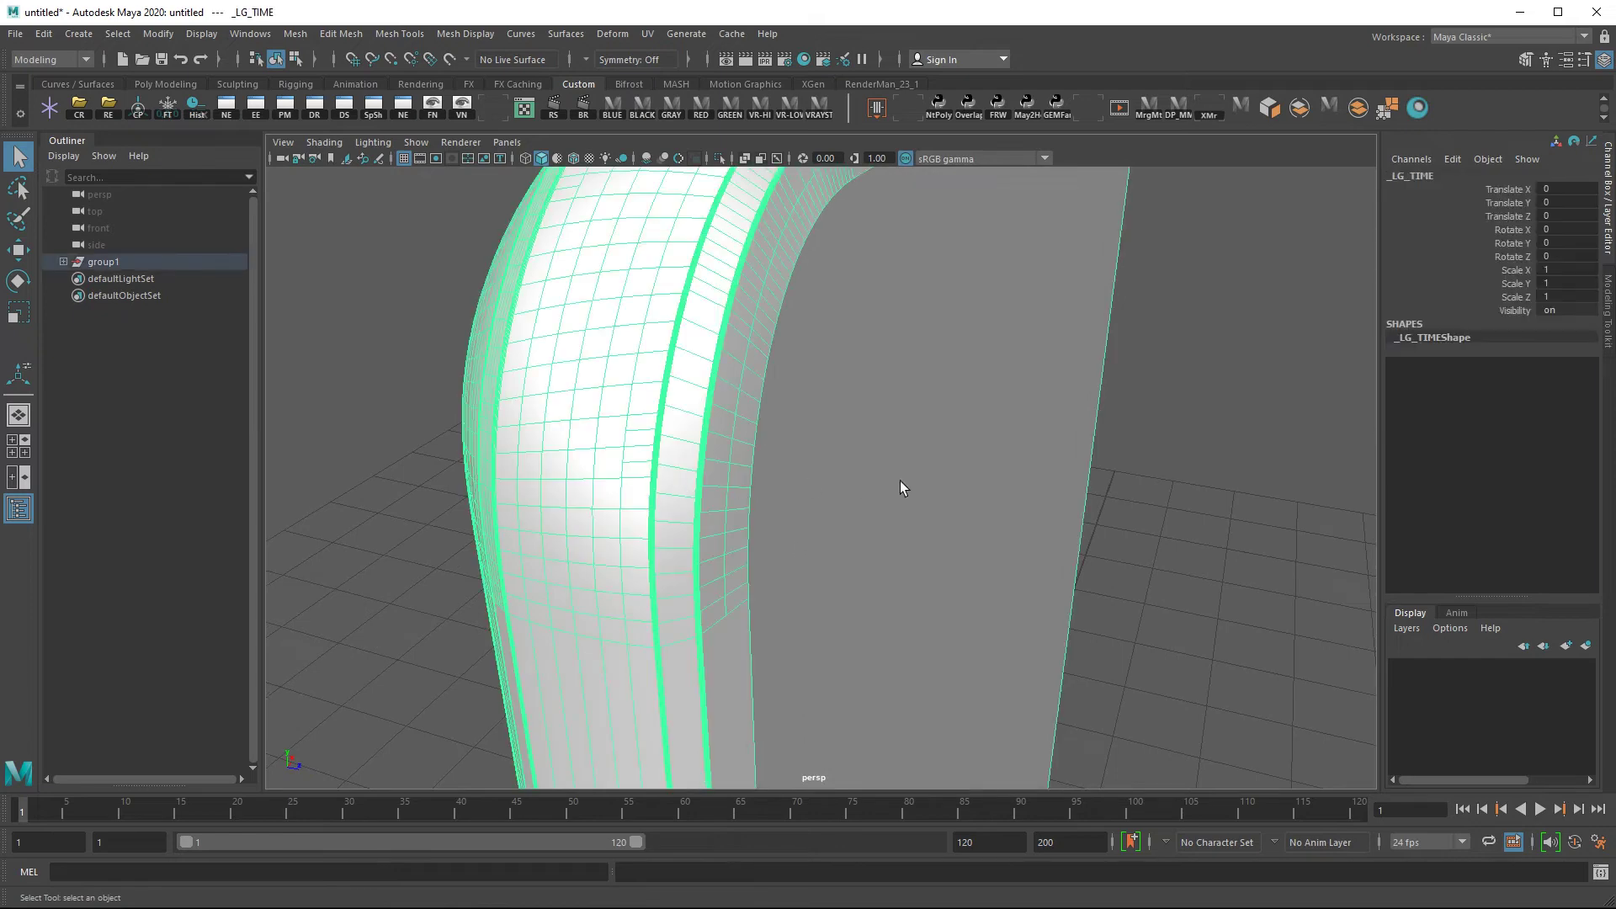
pyautogui.moveTo(936, 488)
pyautogui.keyDown('alt'); pyautogui.mouseDown()
pyautogui.moveTo(884, 479)
pyautogui.moveTo(909, 556)
pyautogui.moveTo(1012, 545)
pyautogui.mouseUp(); pyautogui.keyUp('alt')
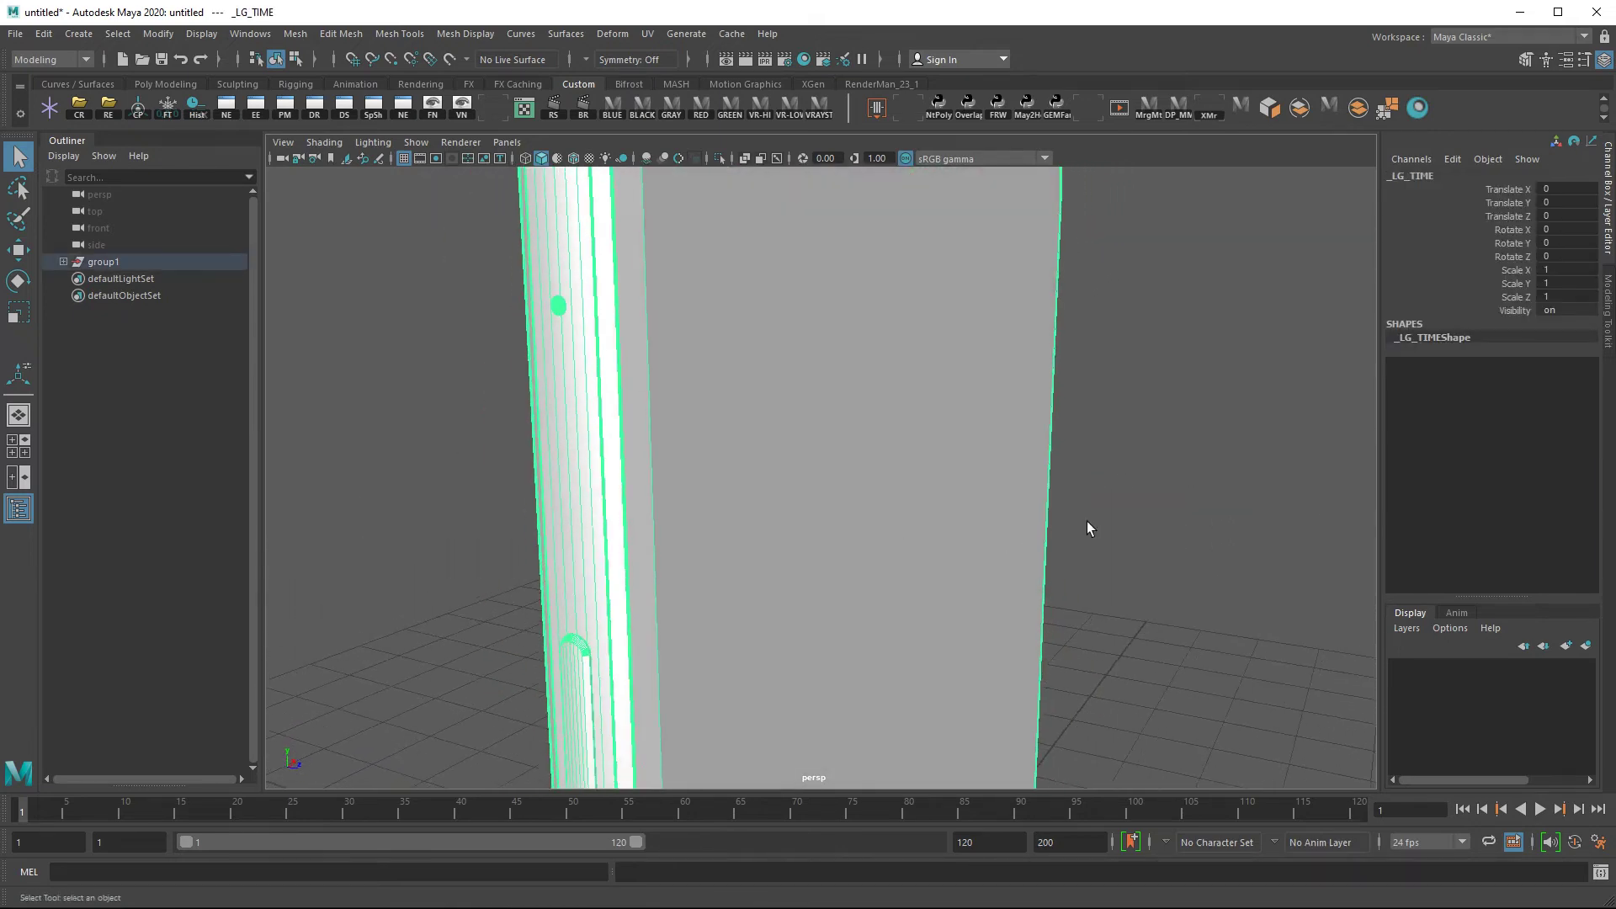
pyautogui.click(1110, 516)
pyautogui.scroll(-5, 900, 574)
pyautogui.moveTo(860, 556)
pyautogui.keyDown('alt'); pyautogui.mouseDown()
pyautogui.moveTo(998, 539)
pyautogui.moveTo(795, 531)
pyautogui.moveTo(582, 473)
pyautogui.moveTo(777, 537)
pyautogui.moveTo(813, 474)
pyautogui.mouseUp(); pyautogui.keyUp('alt')
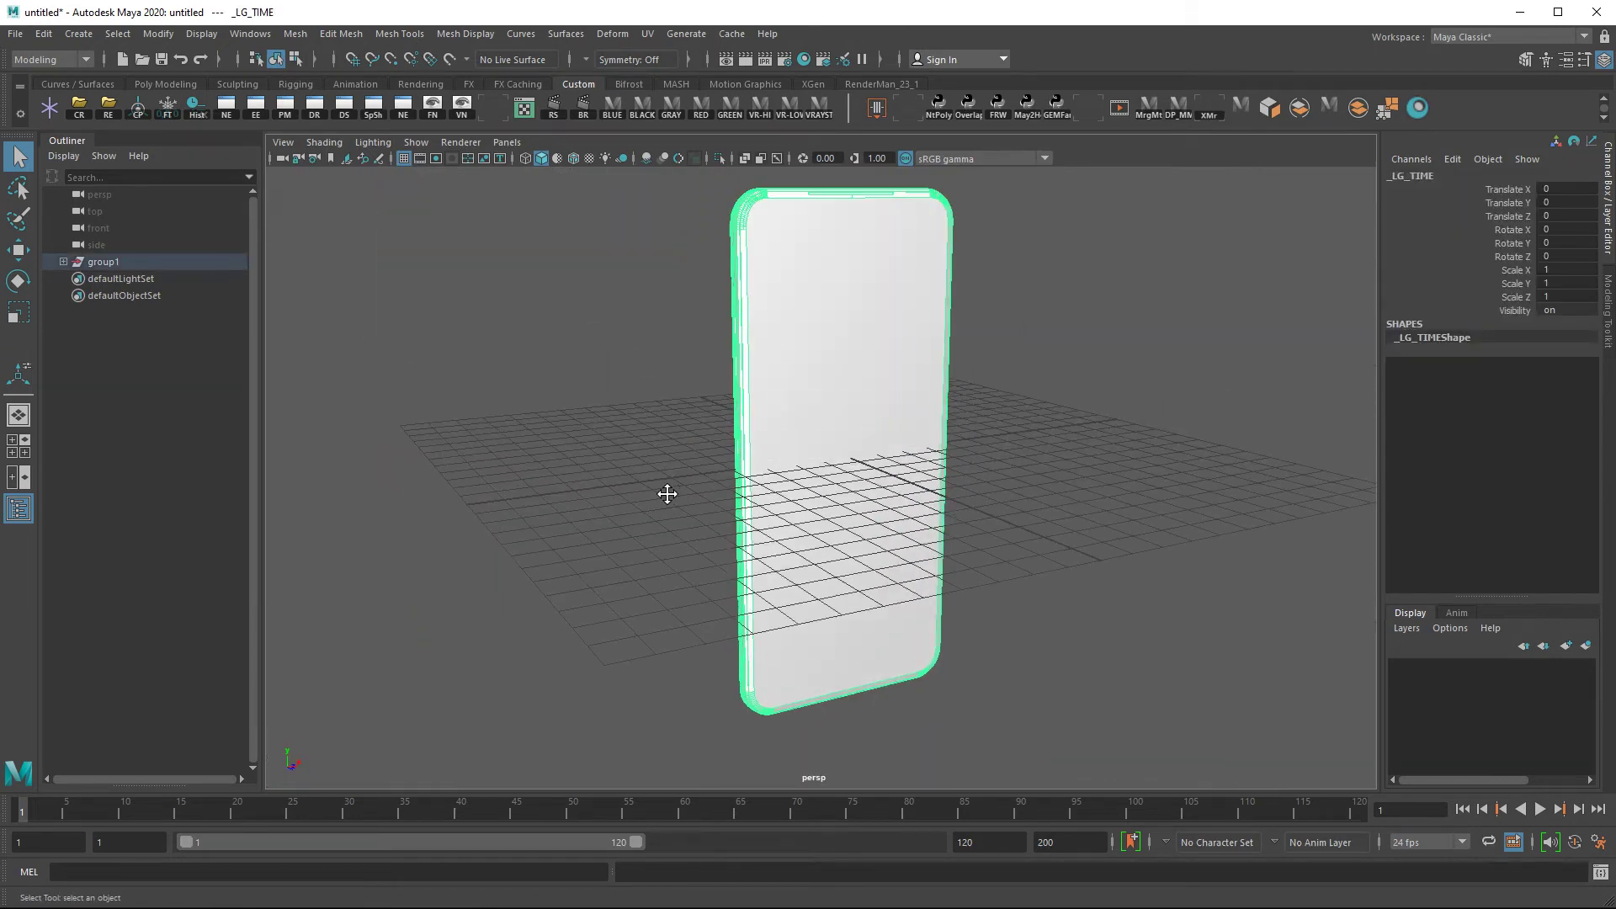
pyautogui.keyDown('alt'); pyautogui.moveTo(666, 493); pyautogui.dragTo(657, 486); pyautogui.keyUp('alt')
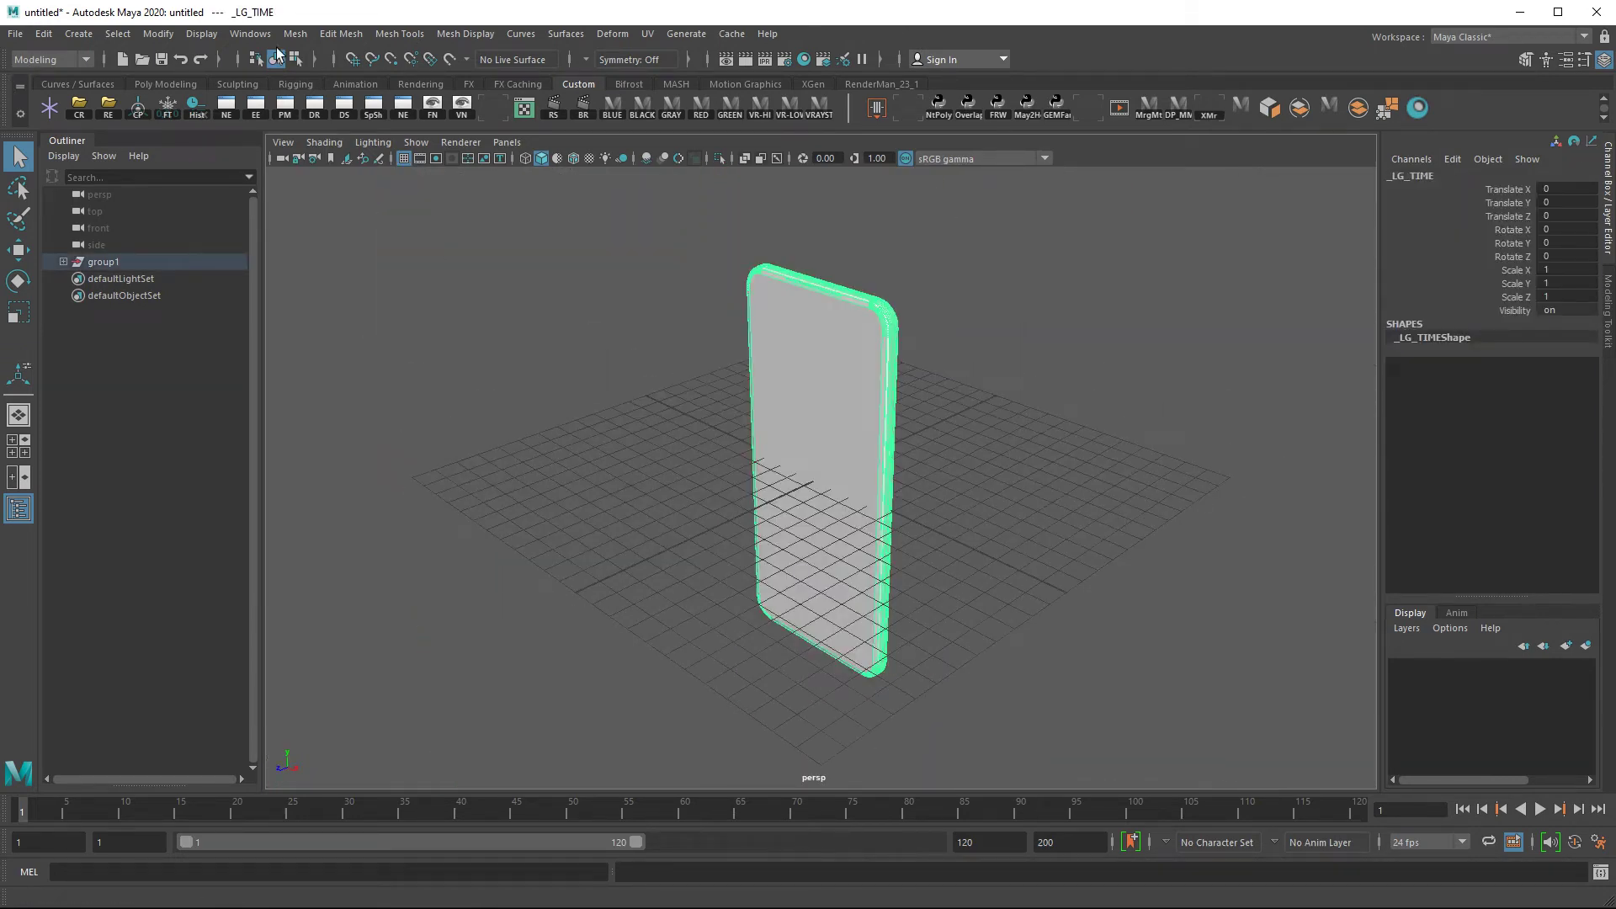
# Triangulate the phone mesh via Mesh > Triangulate and look over the result
pyautogui.click(295, 33)
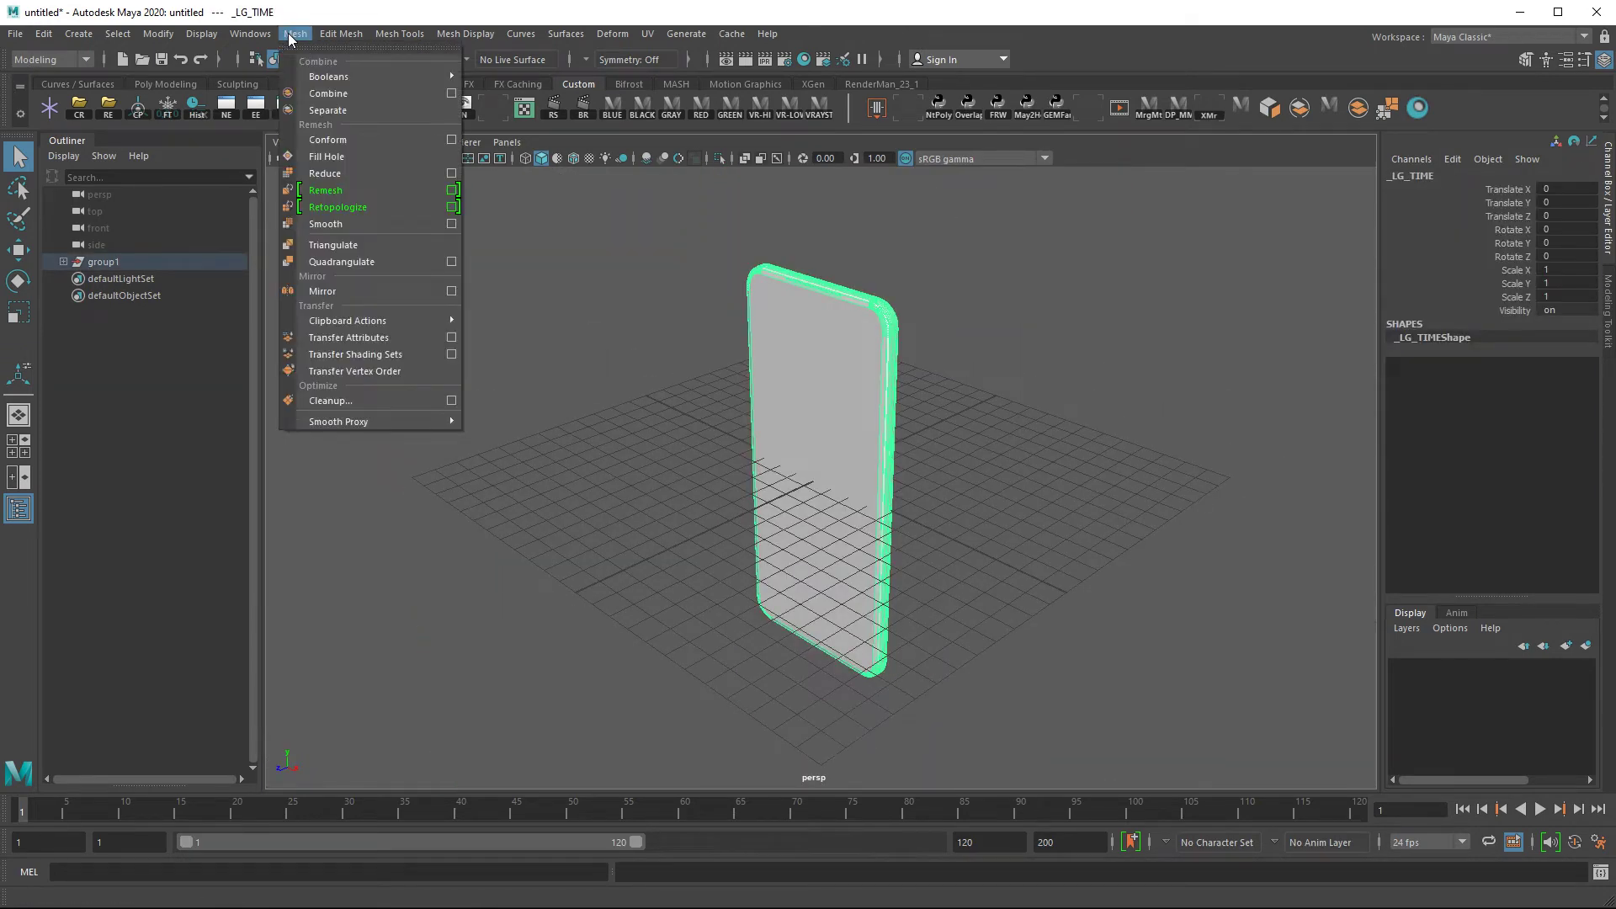
pyautogui.click(331, 244)
pyautogui.click(959, 391)
pyautogui.moveTo(960, 393)
pyautogui.keyDown('alt'); pyautogui.mouseDown()
pyautogui.moveTo(1251, 455)
pyautogui.moveTo(867, 452)
pyautogui.moveTo(934, 593)
pyautogui.mouseUp(); pyautogui.keyUp('alt')
pyautogui.click(816, 399)
pyautogui.scroll(5, 867, 452)
pyautogui.click(903, 490)
pyautogui.keyDown('alt'); pyautogui.moveTo(903, 490); pyautogui.dragTo(724, 408, button='middle'); pyautogui.keyUp('alt')
pyautogui.scroll(-5, 724, 406)
pyautogui.click(808, 418)
pyautogui.keyDown('alt'); pyautogui.moveTo(809, 418); pyautogui.dragTo(856, 426); pyautogui.keyUp('alt')
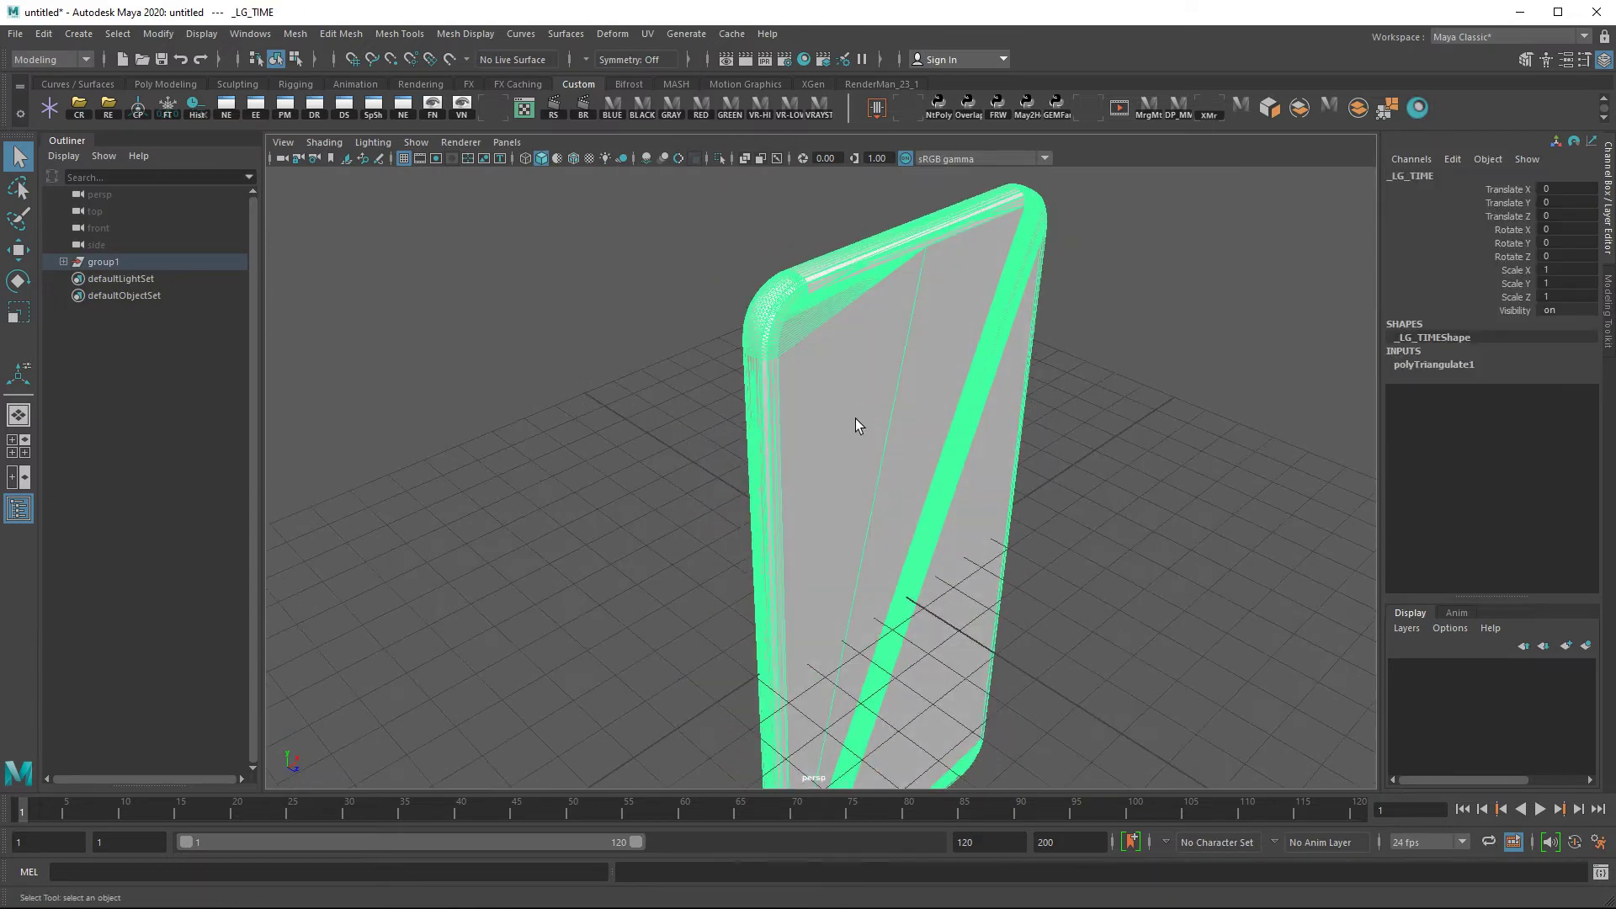
pyautogui.click(1136, 417)
pyautogui.click(960, 417)
# Pack the phone's UV shells into the 0–1 square with Layout in the UV Editor
pyautogui.click(525, 111)
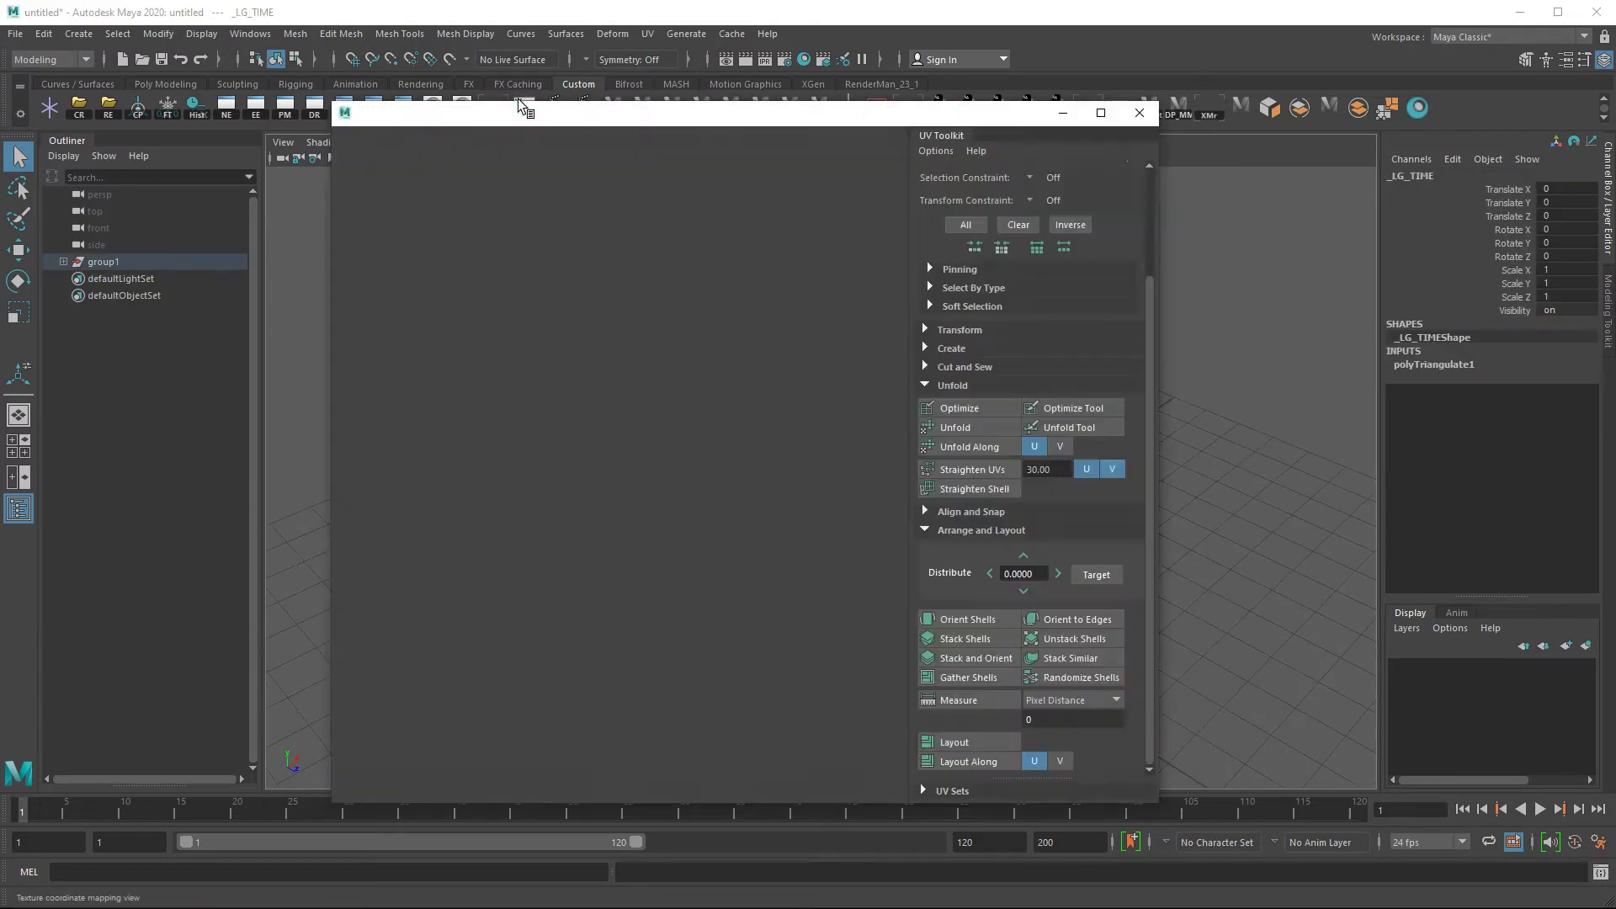
pyautogui.scroll(-5, 749, 332)
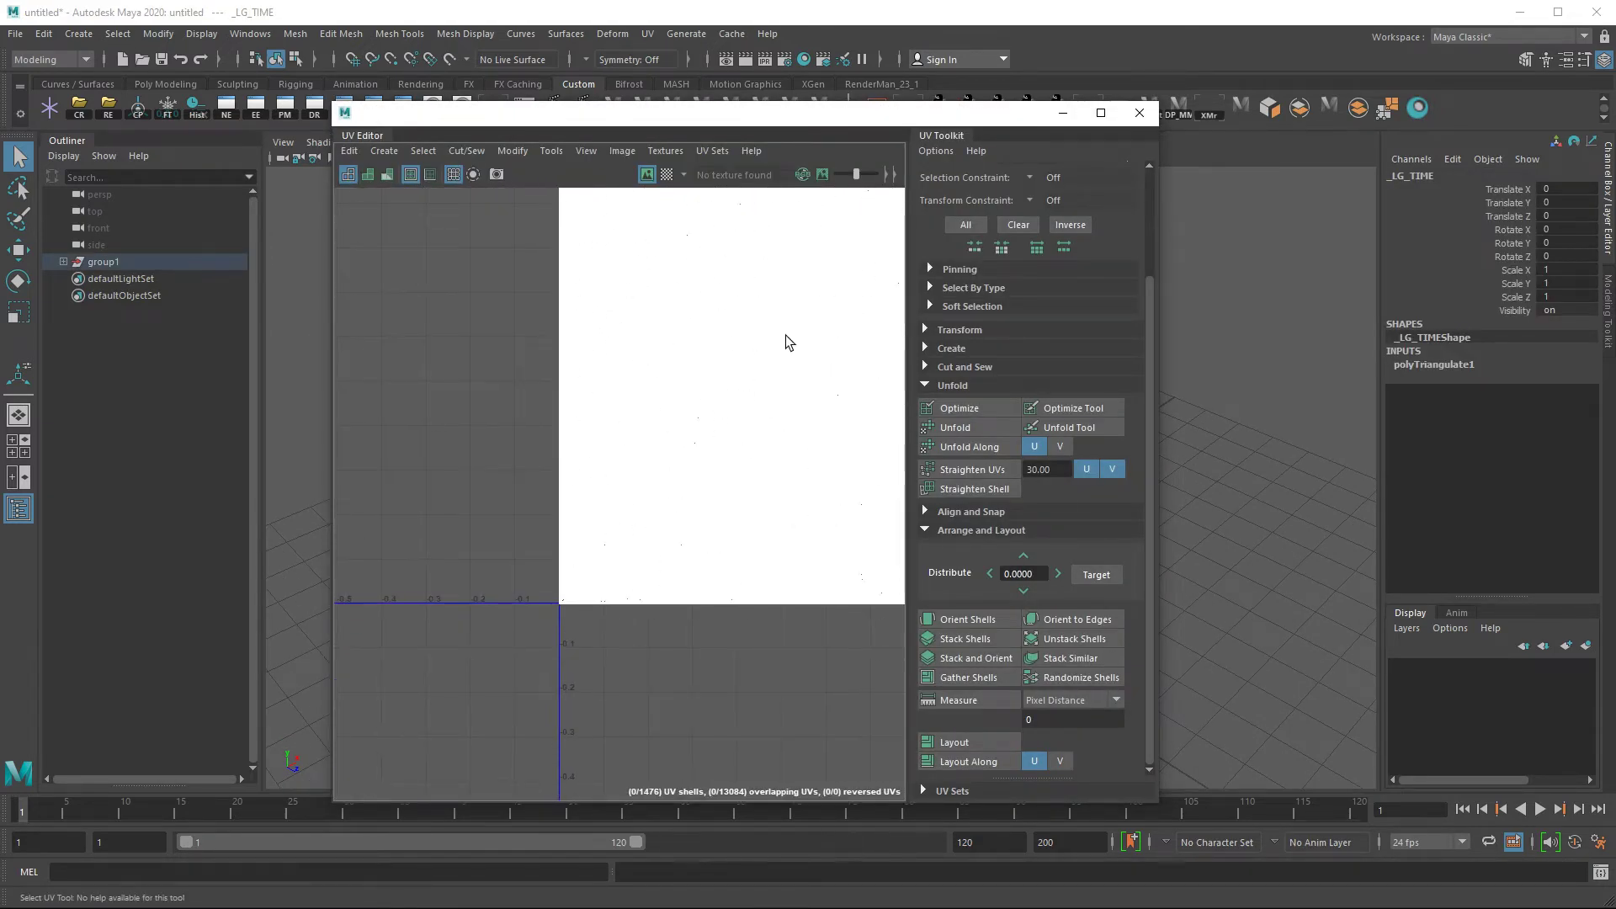
pyautogui.moveTo(549, 117); pyautogui.dragTo(859, 0)
pyautogui.click(1271, 578)
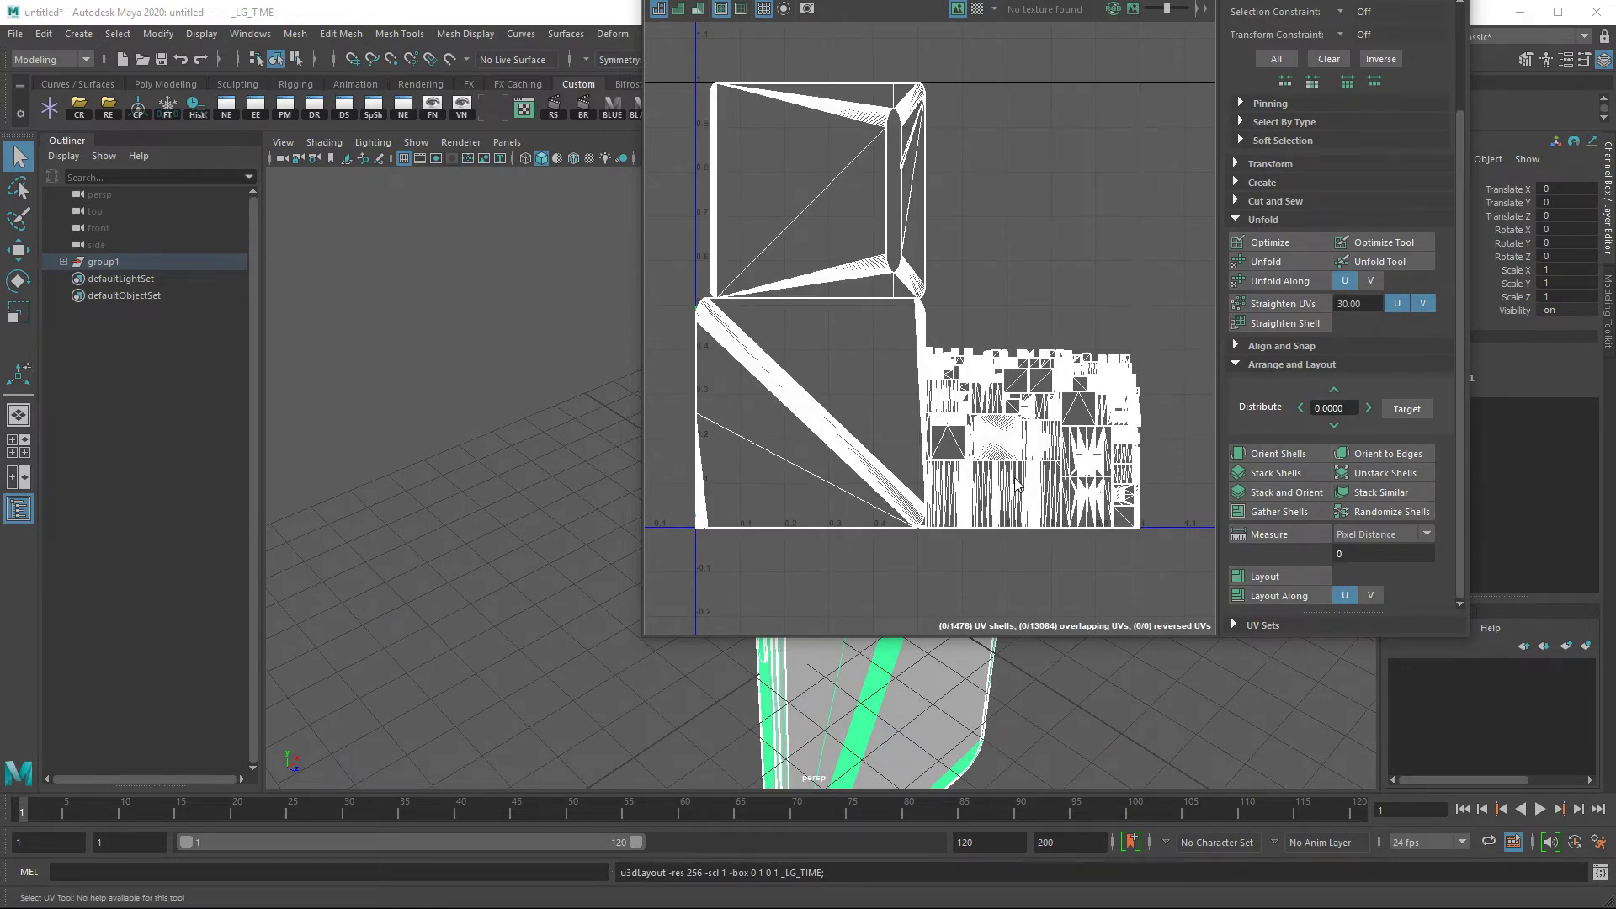
pyautogui.moveTo(884, 10); pyautogui.dragTo(1200, 0)
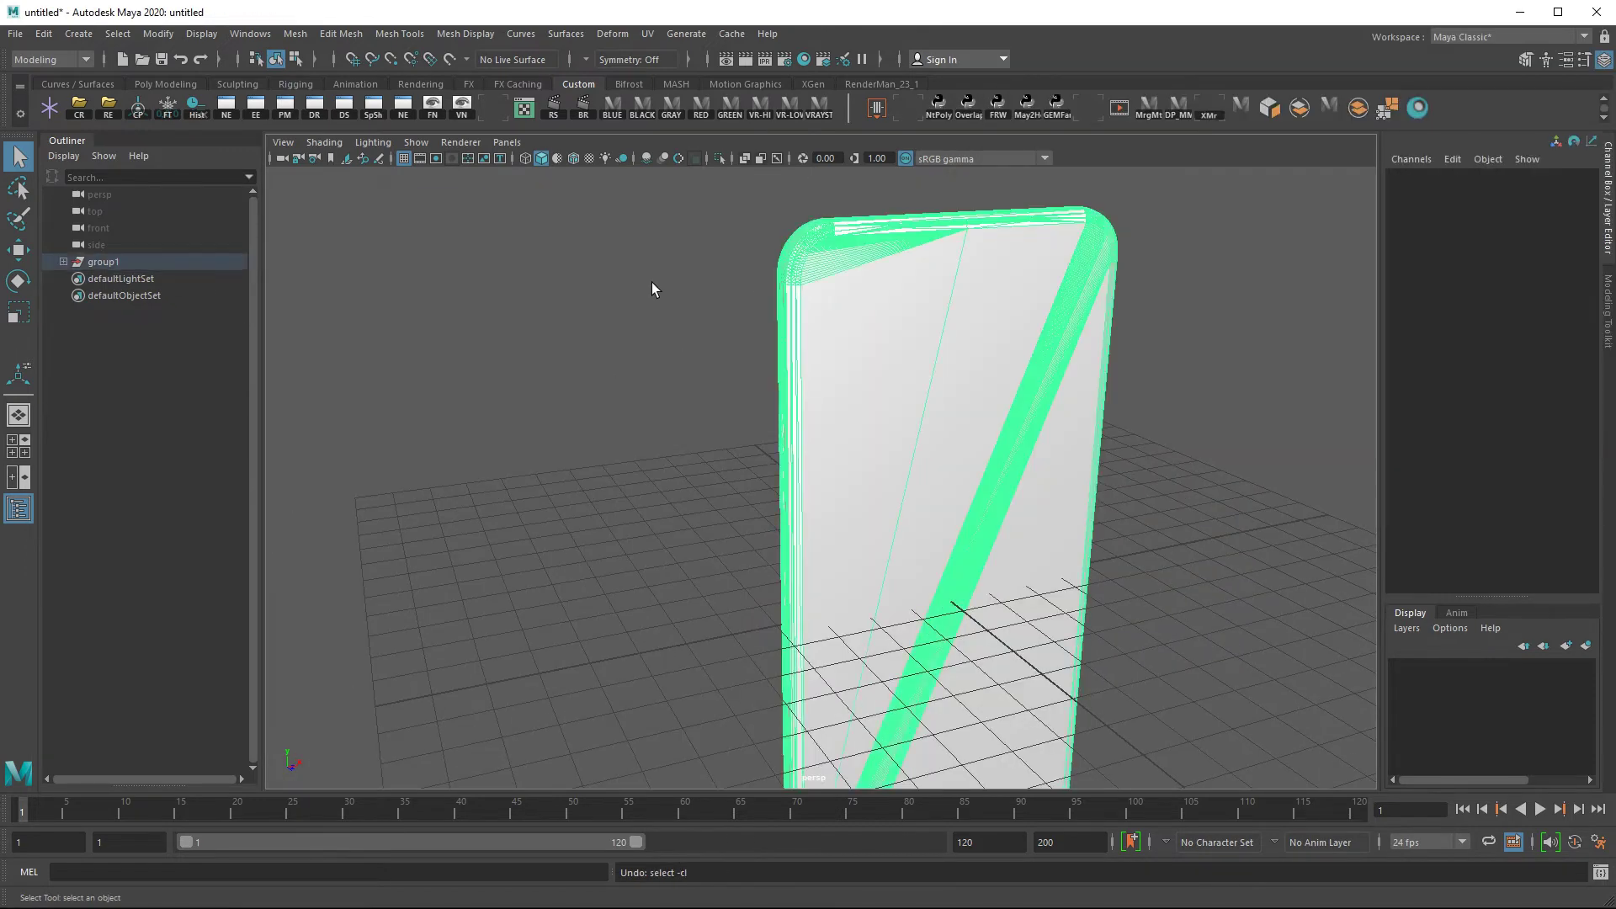
# Switch the phone to multi-component selection and pick a face on its back
pyautogui.hotkey('ctrl', 'z')
pyautogui.hotkey('shift', 'z')
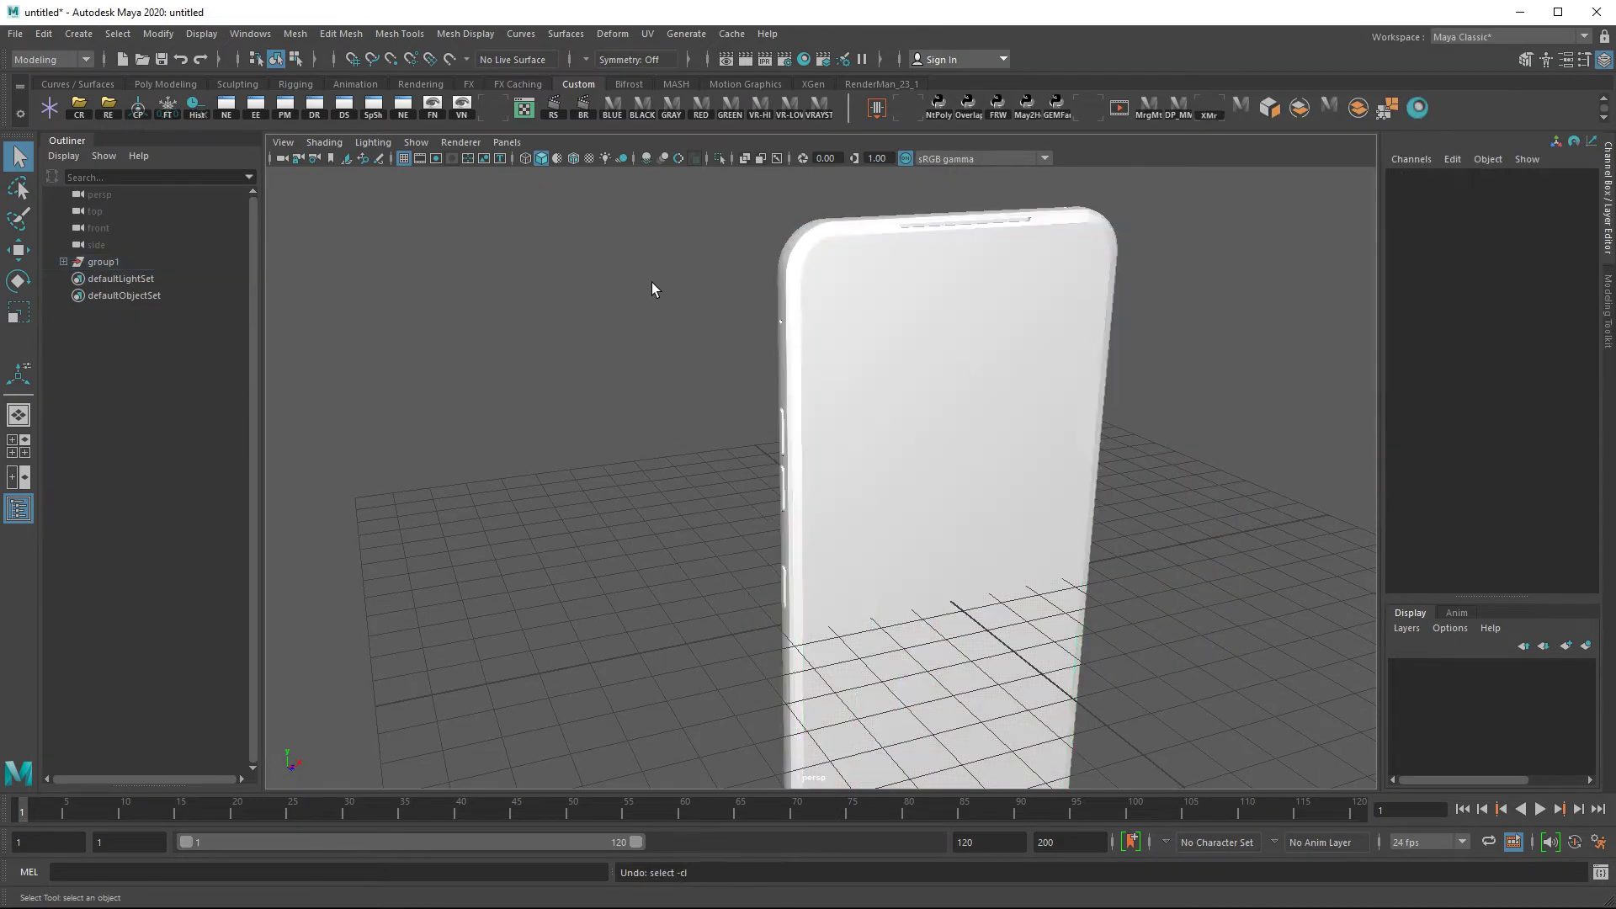
pyautogui.rightClick(825, 323)
pyautogui.moveTo(824, 323); pyautogui.dragTo(889, 344, button='right')
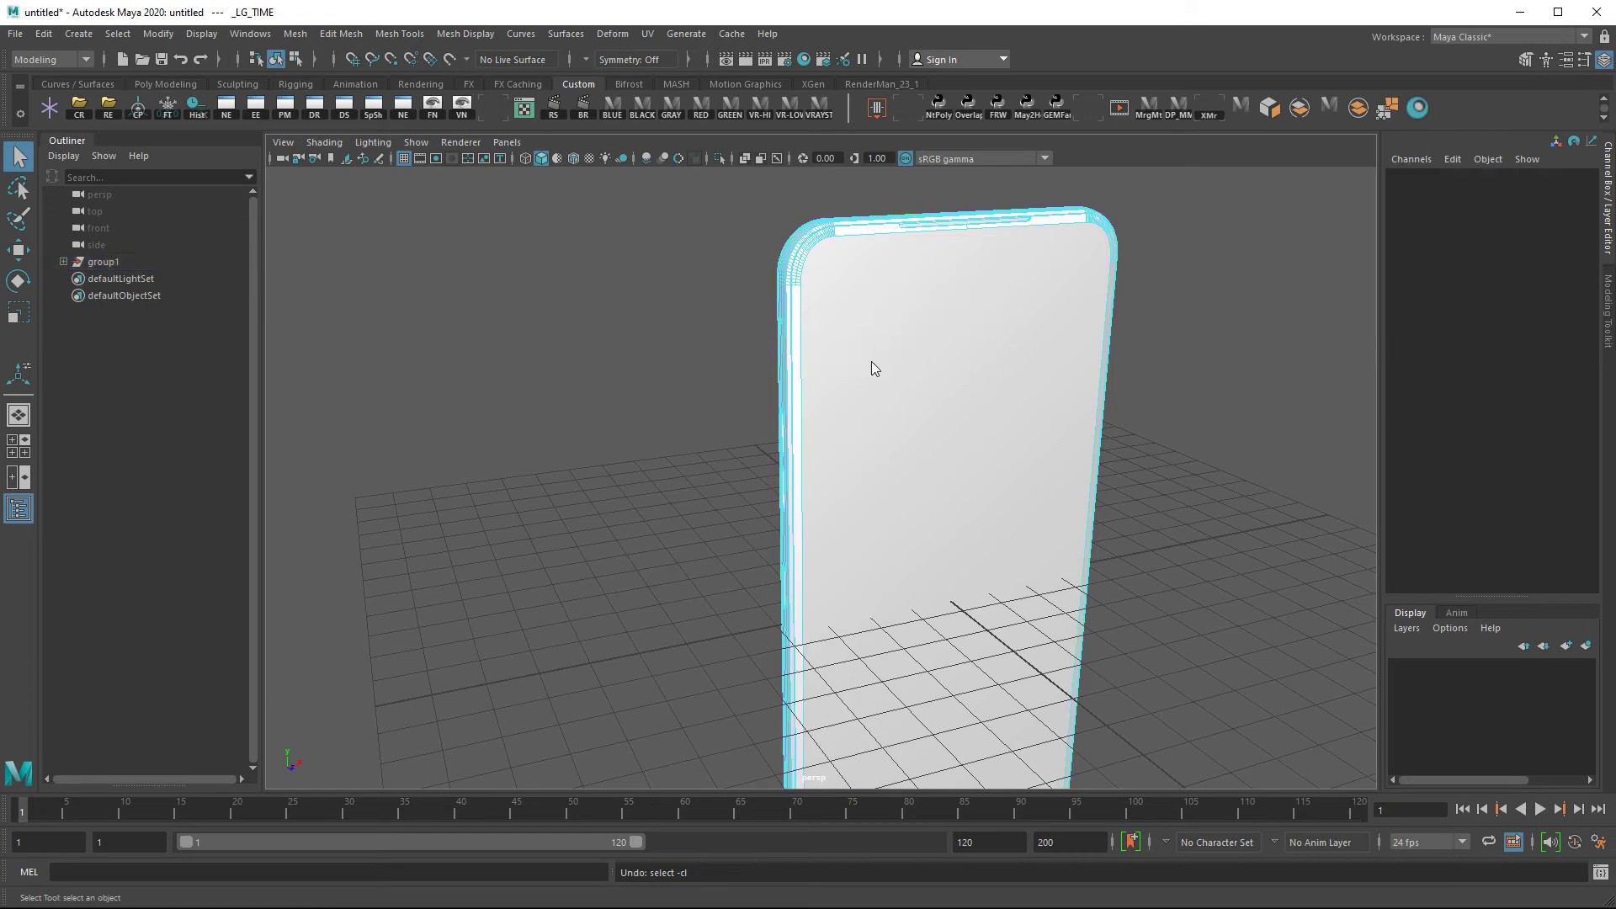
pyautogui.click(790, 313)
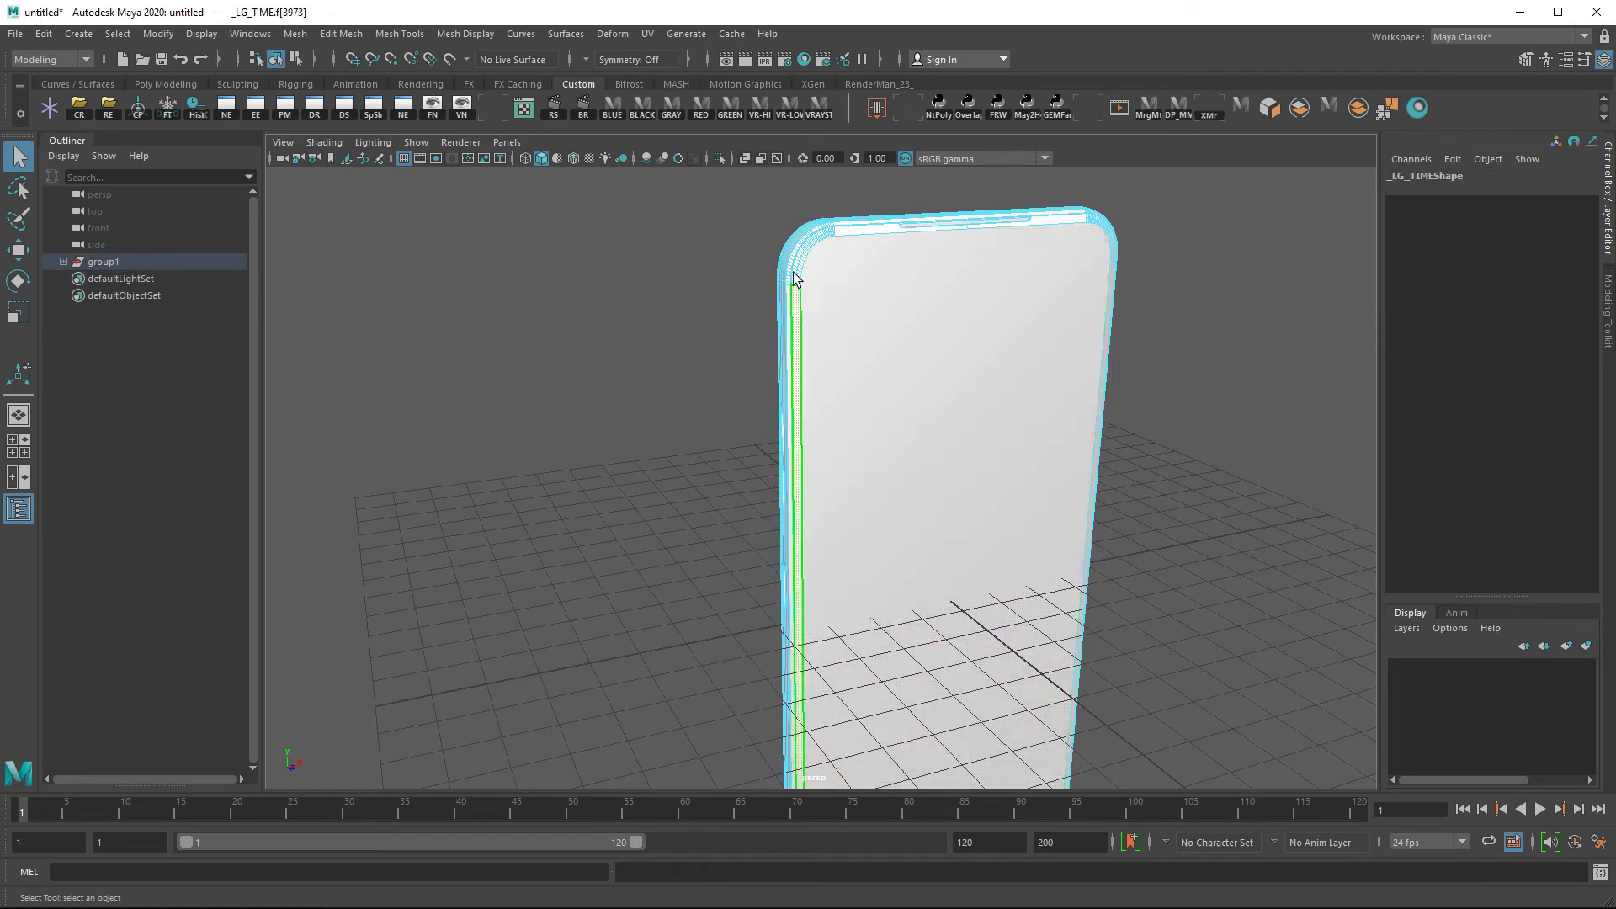
pyautogui.click(1017, 372)
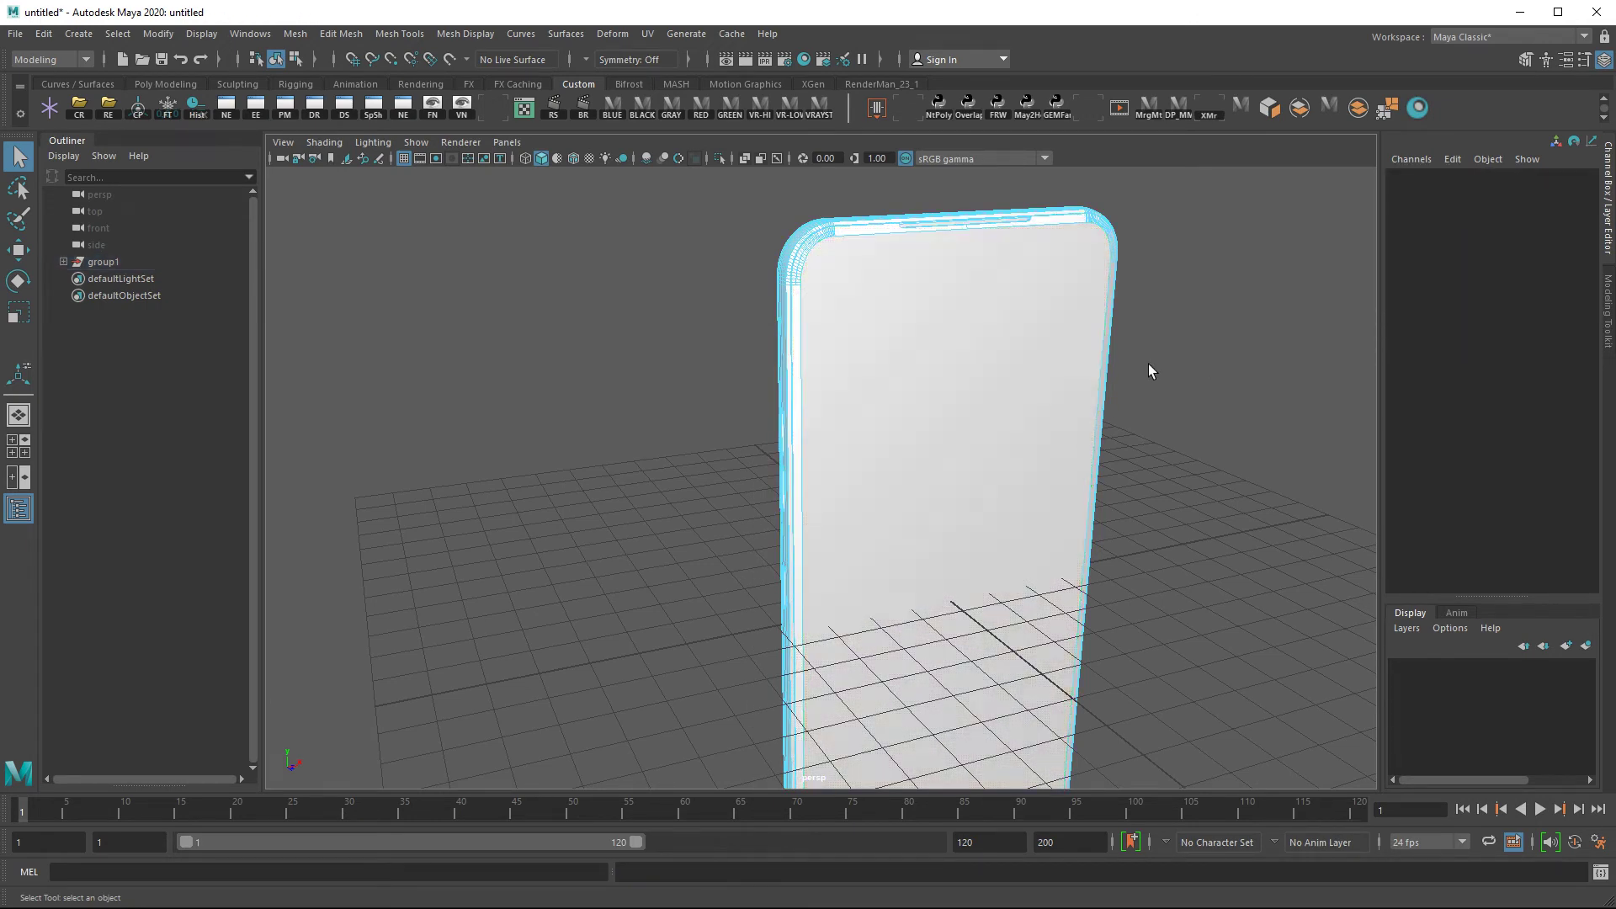
pyautogui.keyDown('alt'); pyautogui.moveTo(1017, 372); pyautogui.dragTo(914, 509); pyautogui.keyUp('alt')
pyautogui.scroll(3, 913, 509)
pyautogui.scroll(-4, 757, 448)
pyautogui.click(871, 436)
pyautogui.scroll(-3, 871, 436)
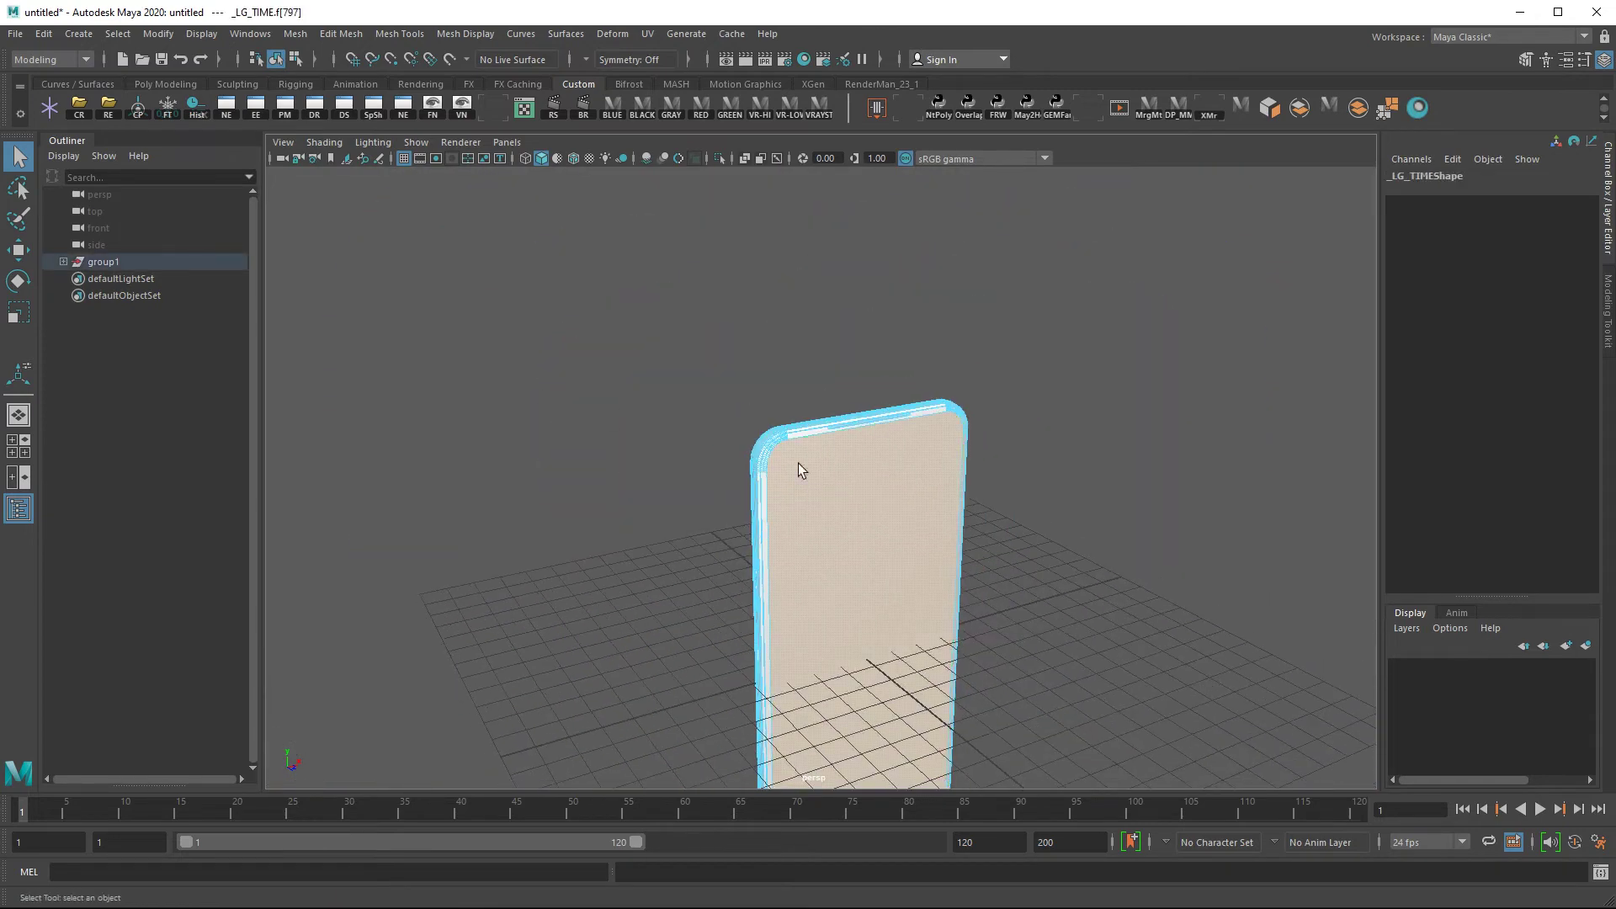
pyautogui.keyDown('alt'); pyautogui.moveTo(799, 469); pyautogui.dragTo(708, 331); pyautogui.keyUp('alt')
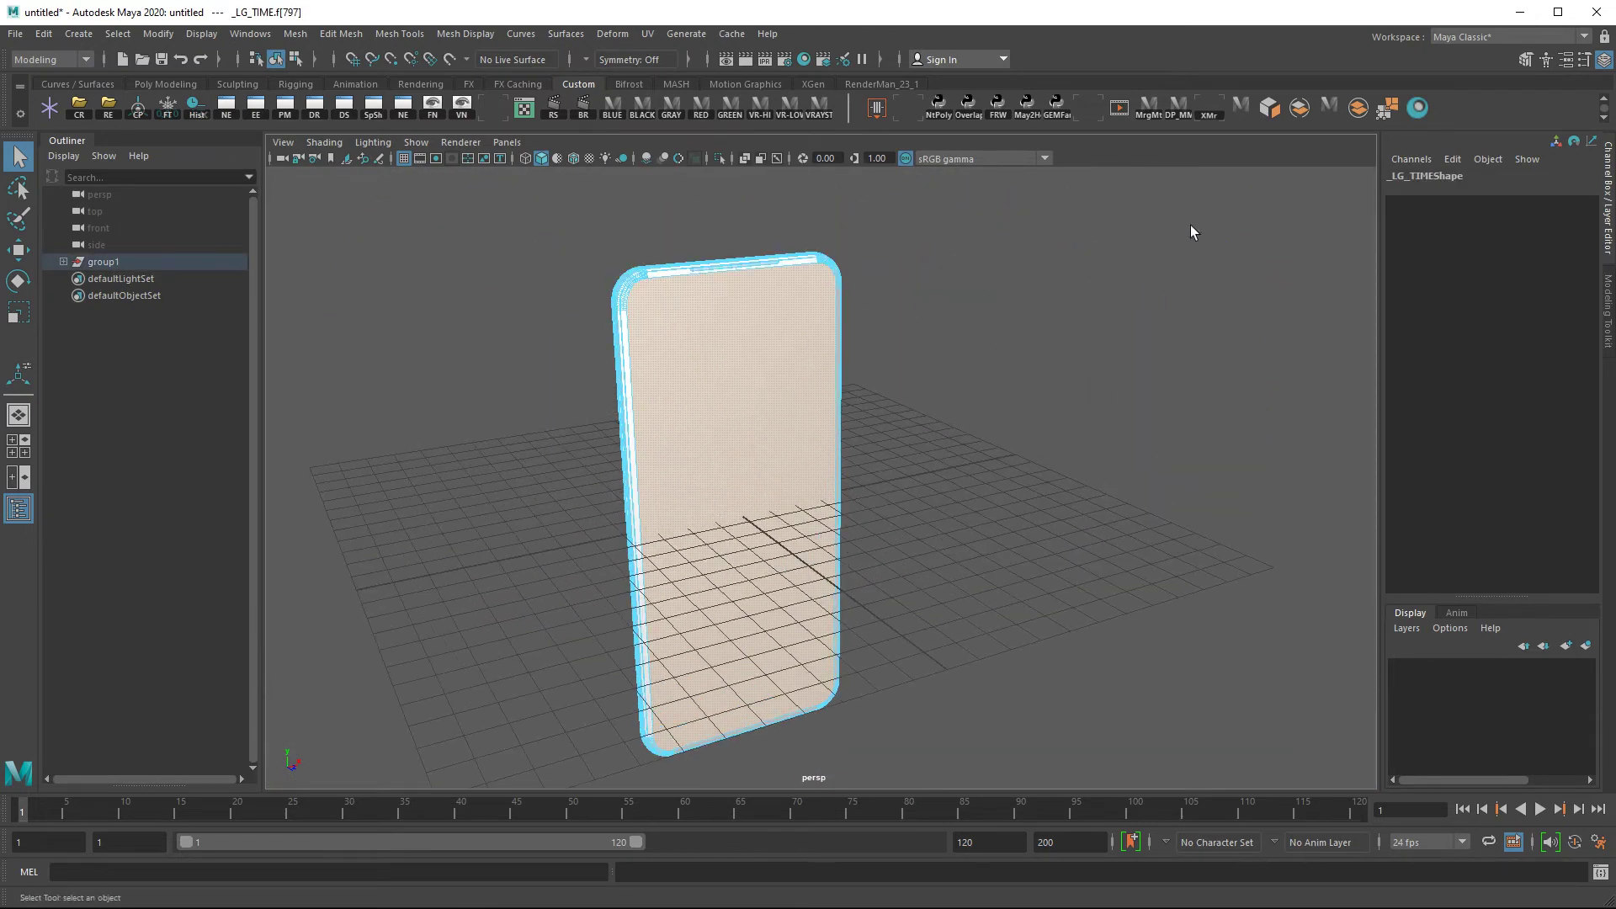
# Detach the phone into polySurface1 and polySurface2 under _LG_TIME and select polySurface1
pyautogui.click(1329, 112)
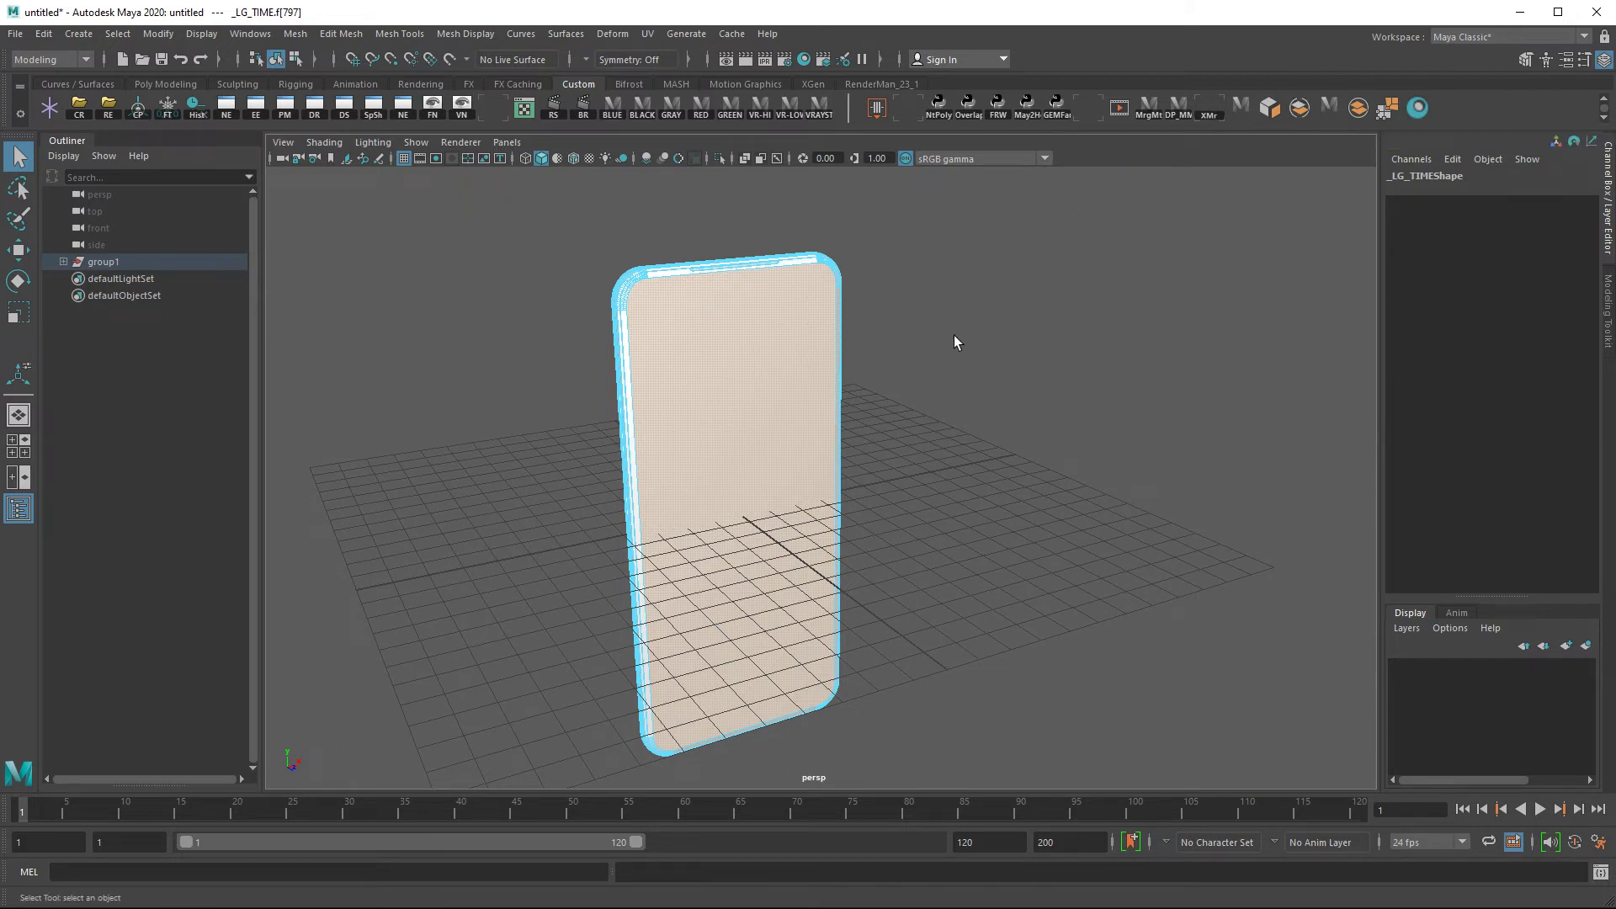
pyautogui.click(62, 262)
pyautogui.click(135, 297)
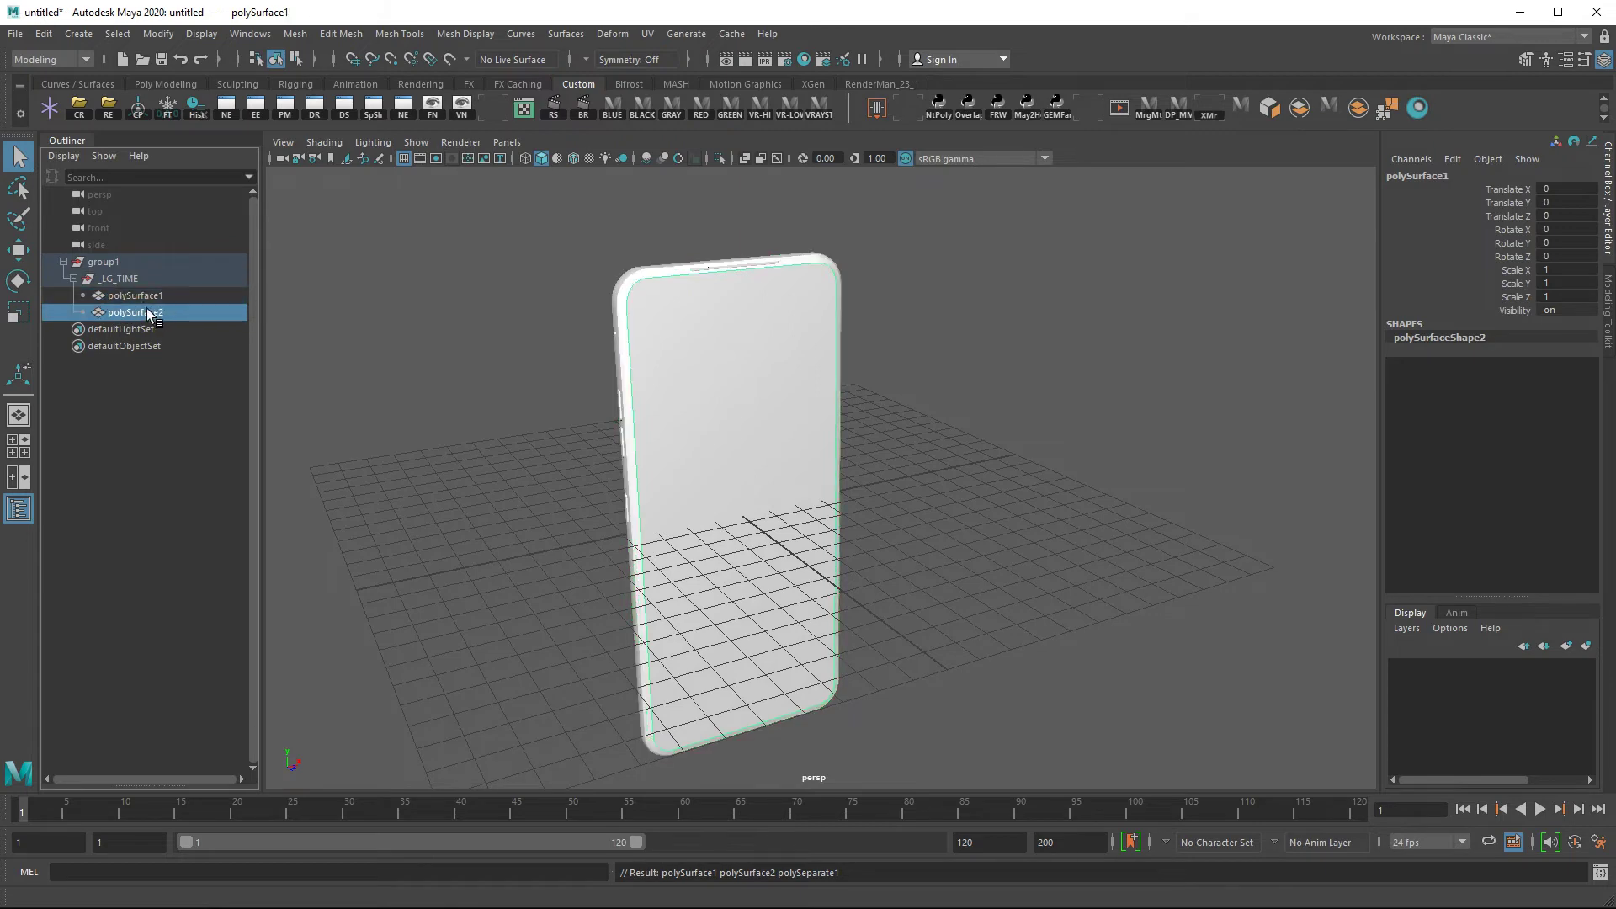
# Move polySurface1 forward along Z, then select the camera ring's UV shell on polySurface2
pyautogui.press('w')
pyautogui.moveTo(784, 515); pyautogui.dragTo(956, 597)
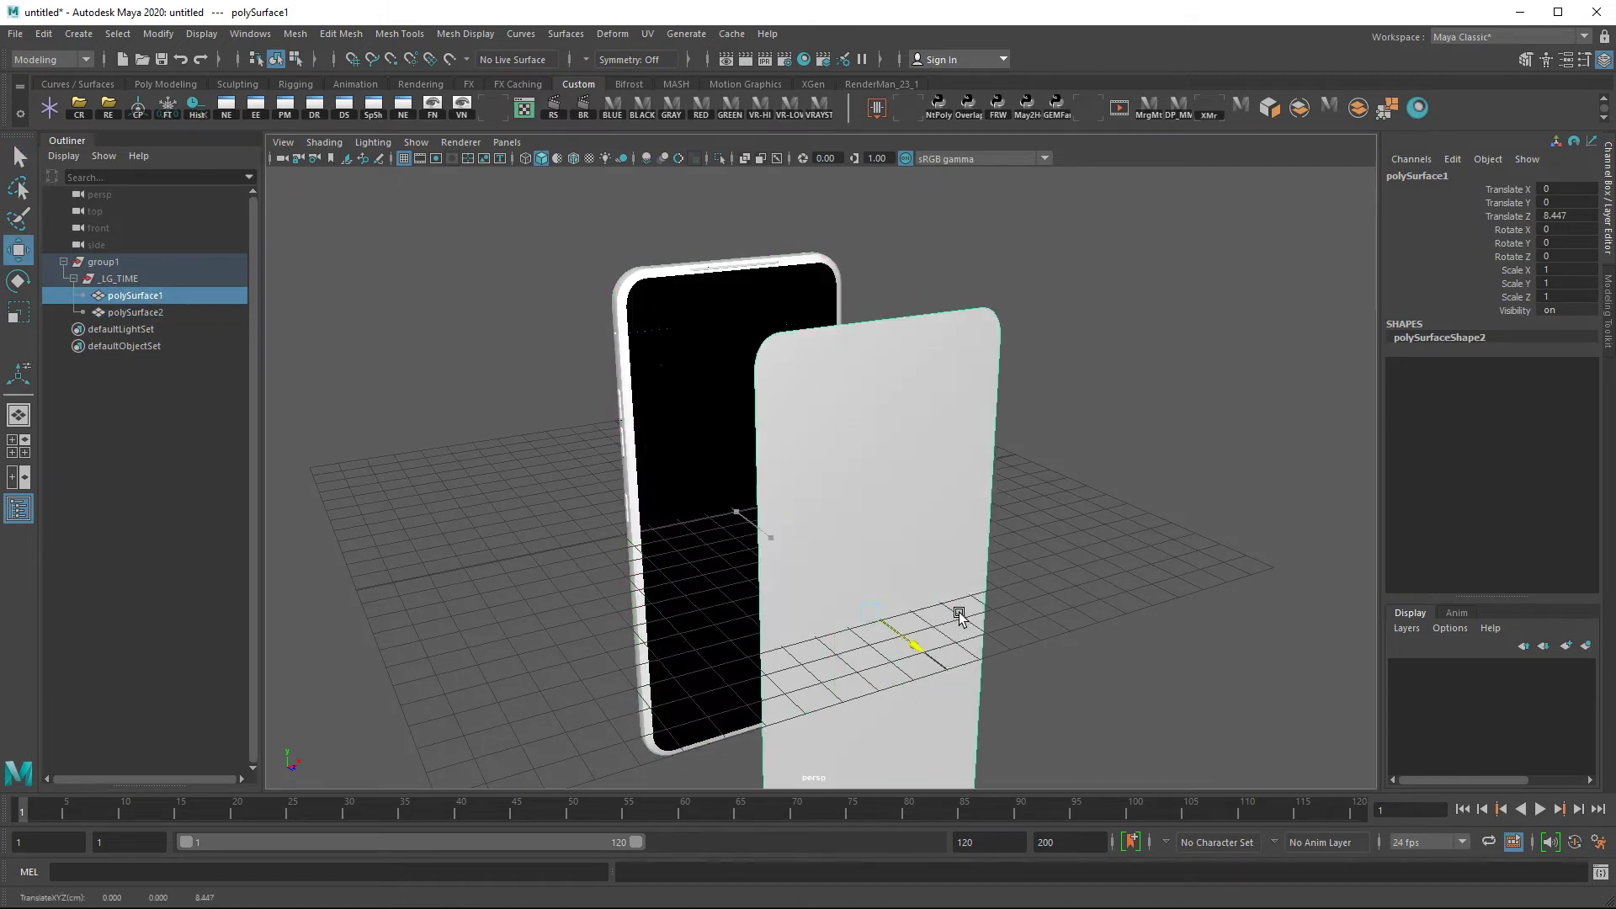
pyautogui.keyDown('alt'); pyautogui.moveTo(585, 405); pyautogui.dragTo(808, 429); pyautogui.keyUp('alt')
pyautogui.click(834, 442)
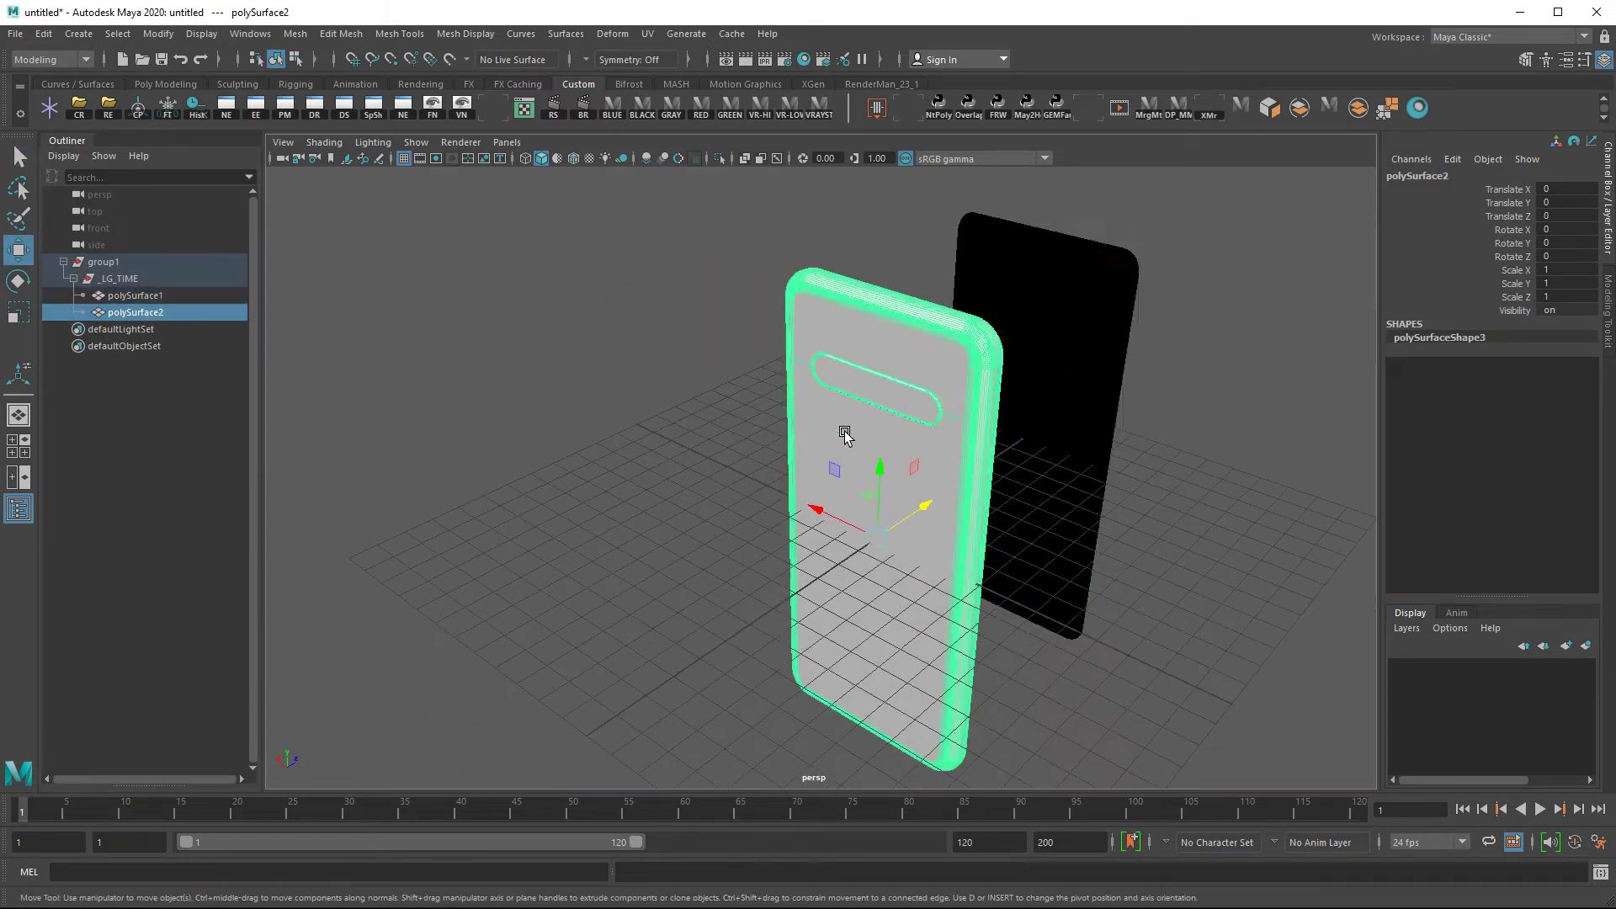
pyautogui.scroll(3, 1078, 392)
pyautogui.keyDown('alt'); pyautogui.moveTo(1079, 392); pyautogui.dragTo(961, 416); pyautogui.keyUp('alt')
pyautogui.scroll(5, 884, 379)
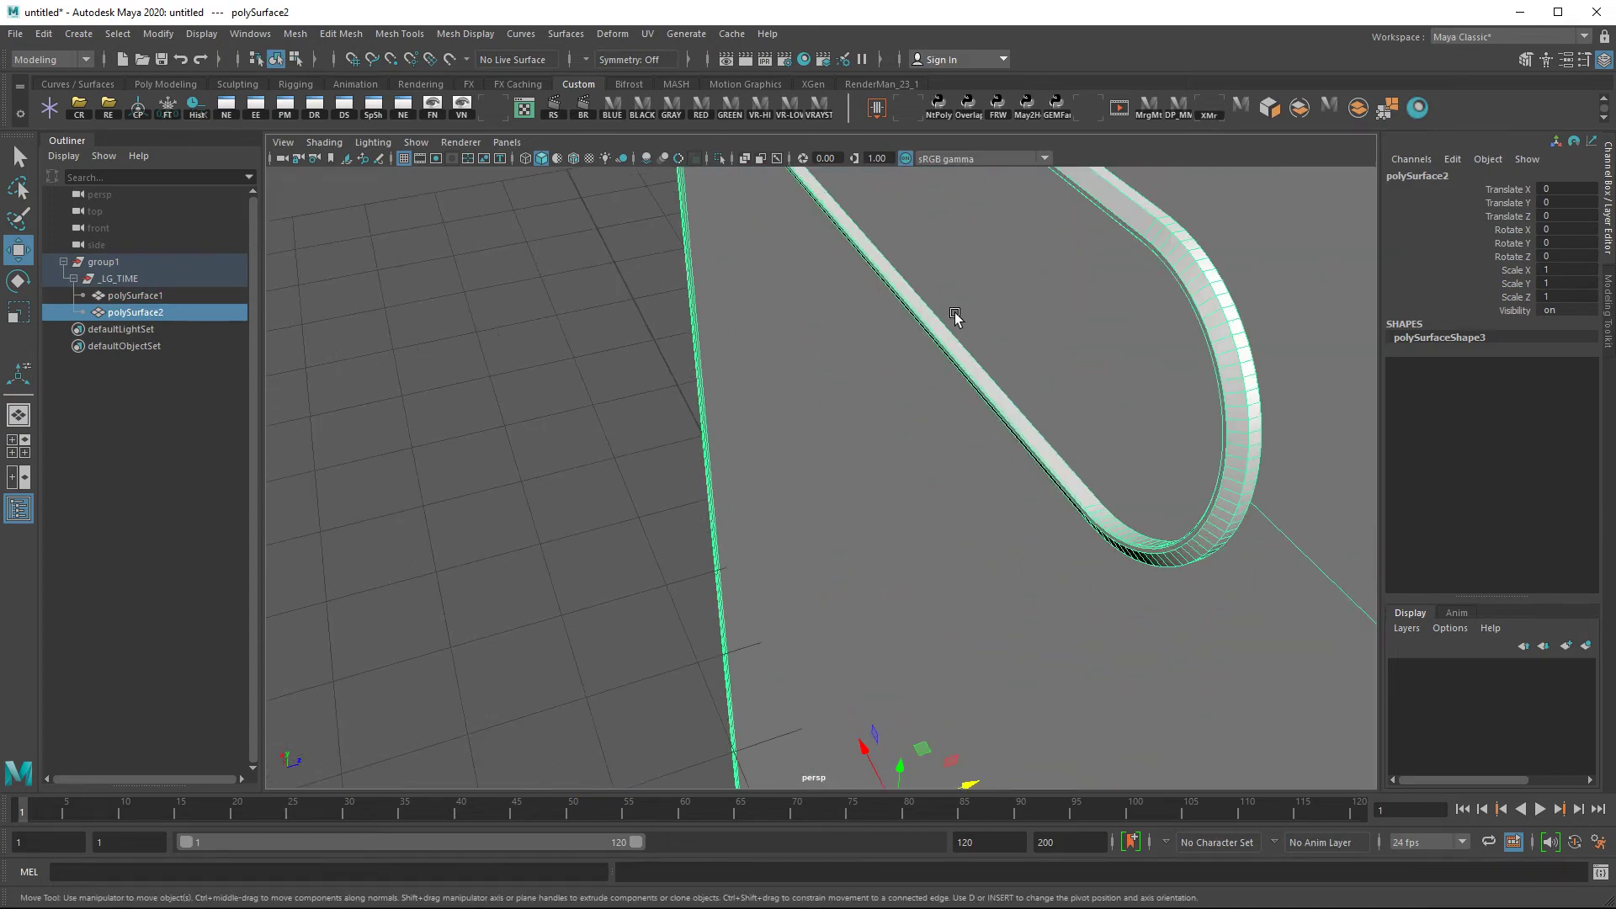
pyautogui.scroll(-4, 849, 405)
pyautogui.moveTo(858, 351); pyautogui.dragTo(937, 355, button='right')
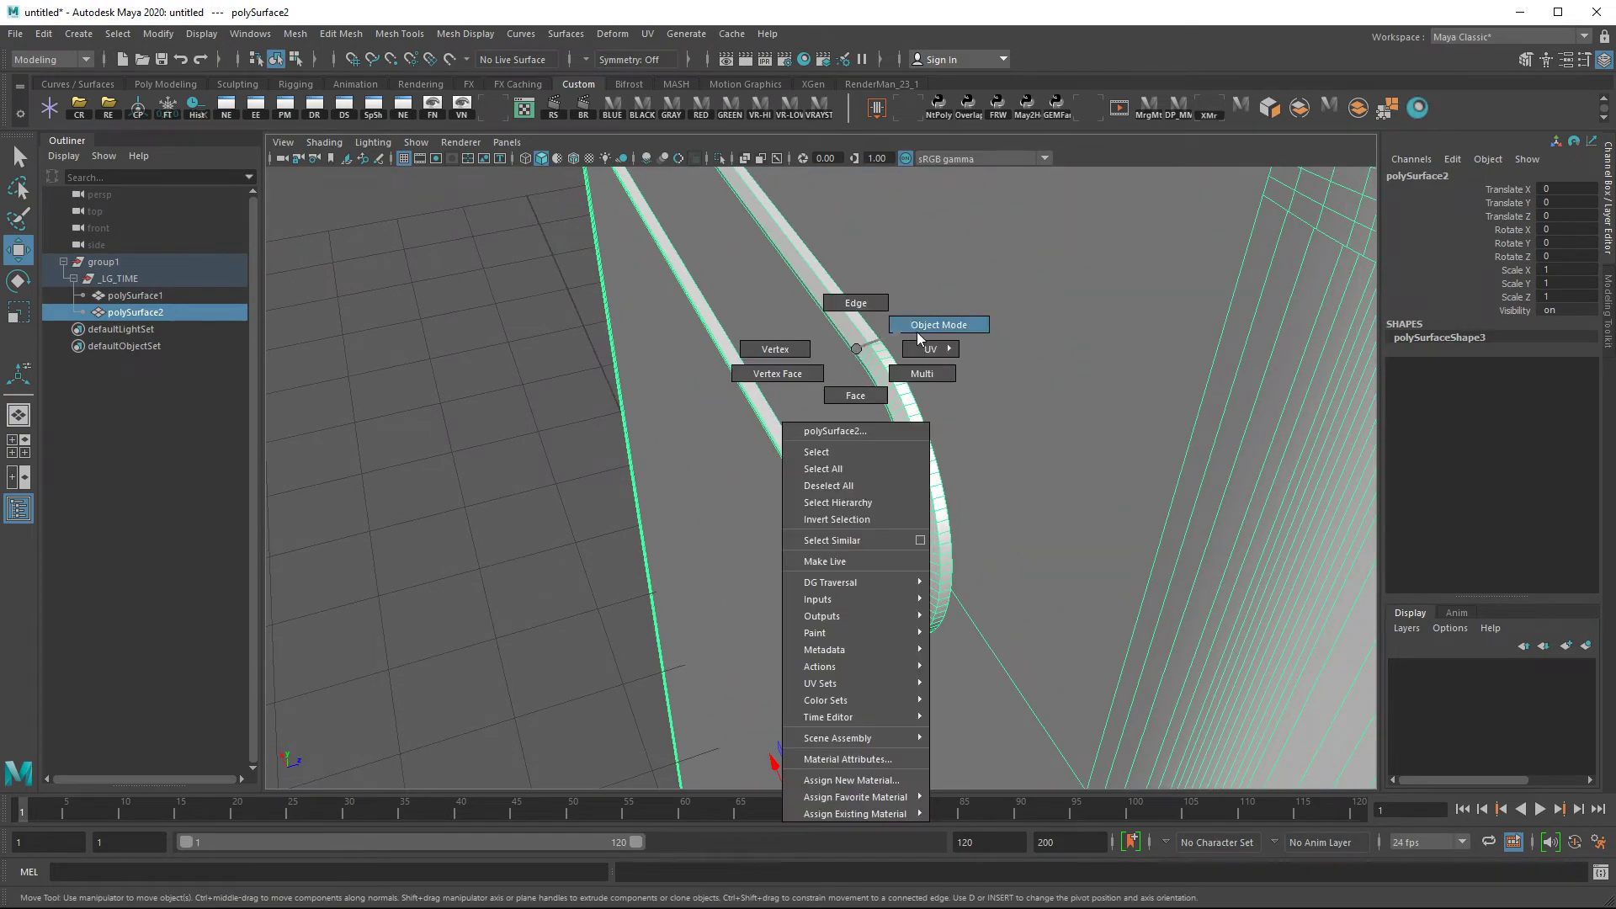
pyautogui.click(936, 356)
# Add the side button faces to the selection using the four-view layout
pyautogui.press('space')
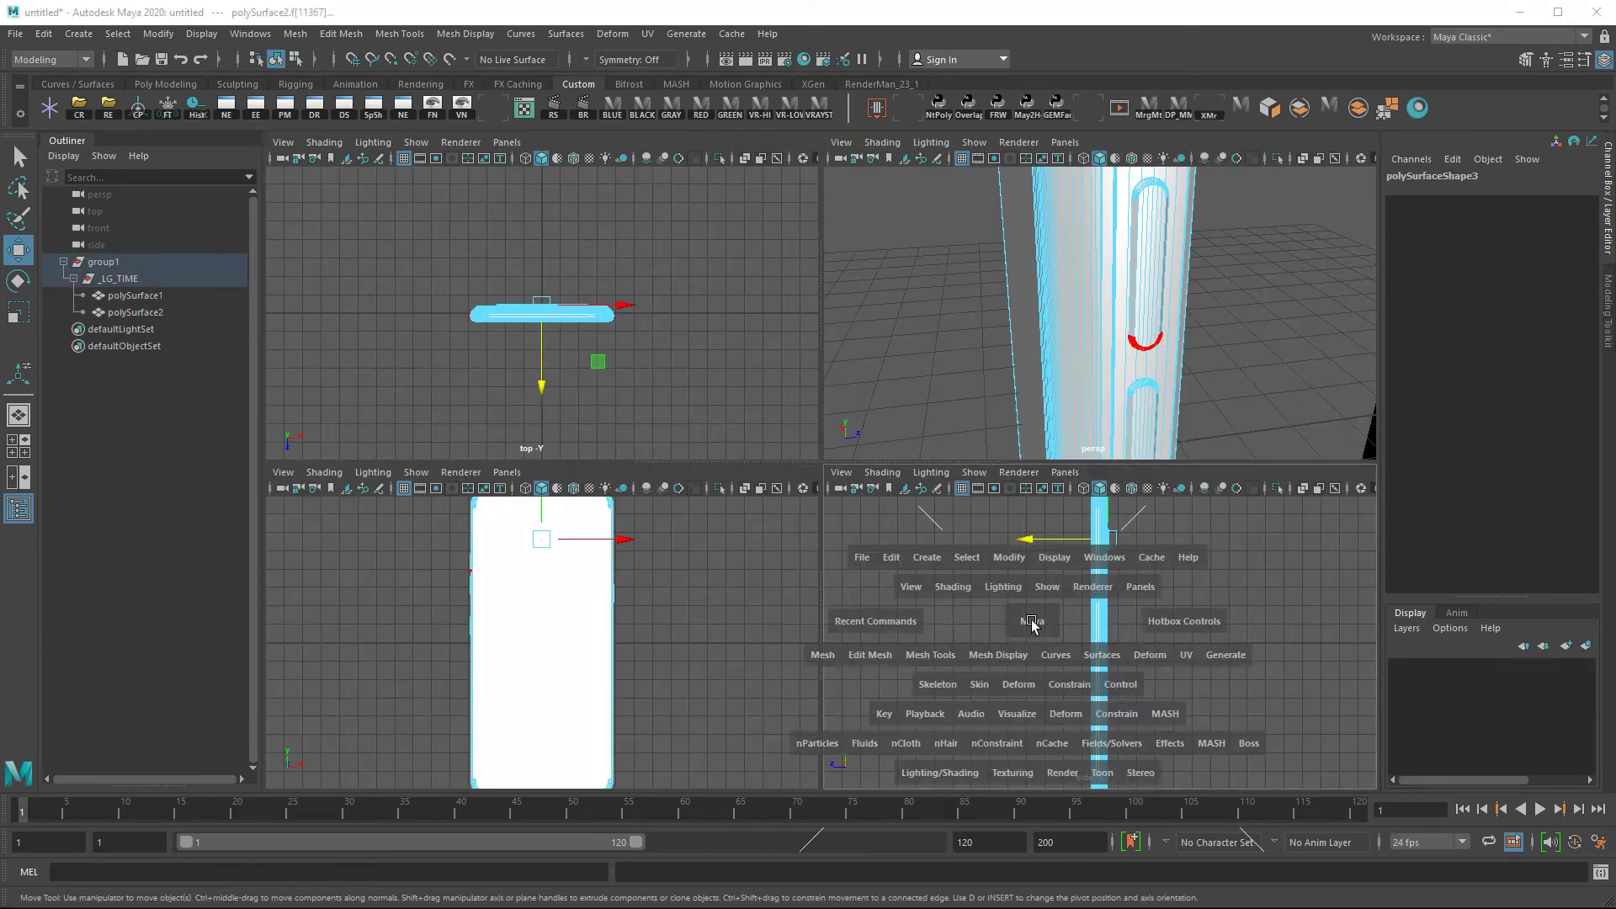
pyautogui.press('space')
pyautogui.keyDown('alt'); pyautogui.moveTo(1027, 445); pyautogui.dragTo(746, 379, button='middle'); pyautogui.keyUp('alt')
pyautogui.scroll(5, 745, 379)
pyautogui.scroll(-3, 1099, 329)
pyautogui.keyDown('alt'); pyautogui.moveTo(1099, 329); pyautogui.dragTo(647, 395, button='middle'); pyautogui.keyUp('alt')
pyautogui.press('w')
pyautogui.moveTo(764, 326); pyautogui.dragTo(673, 733)
pyautogui.press('space')
pyautogui.press('space')
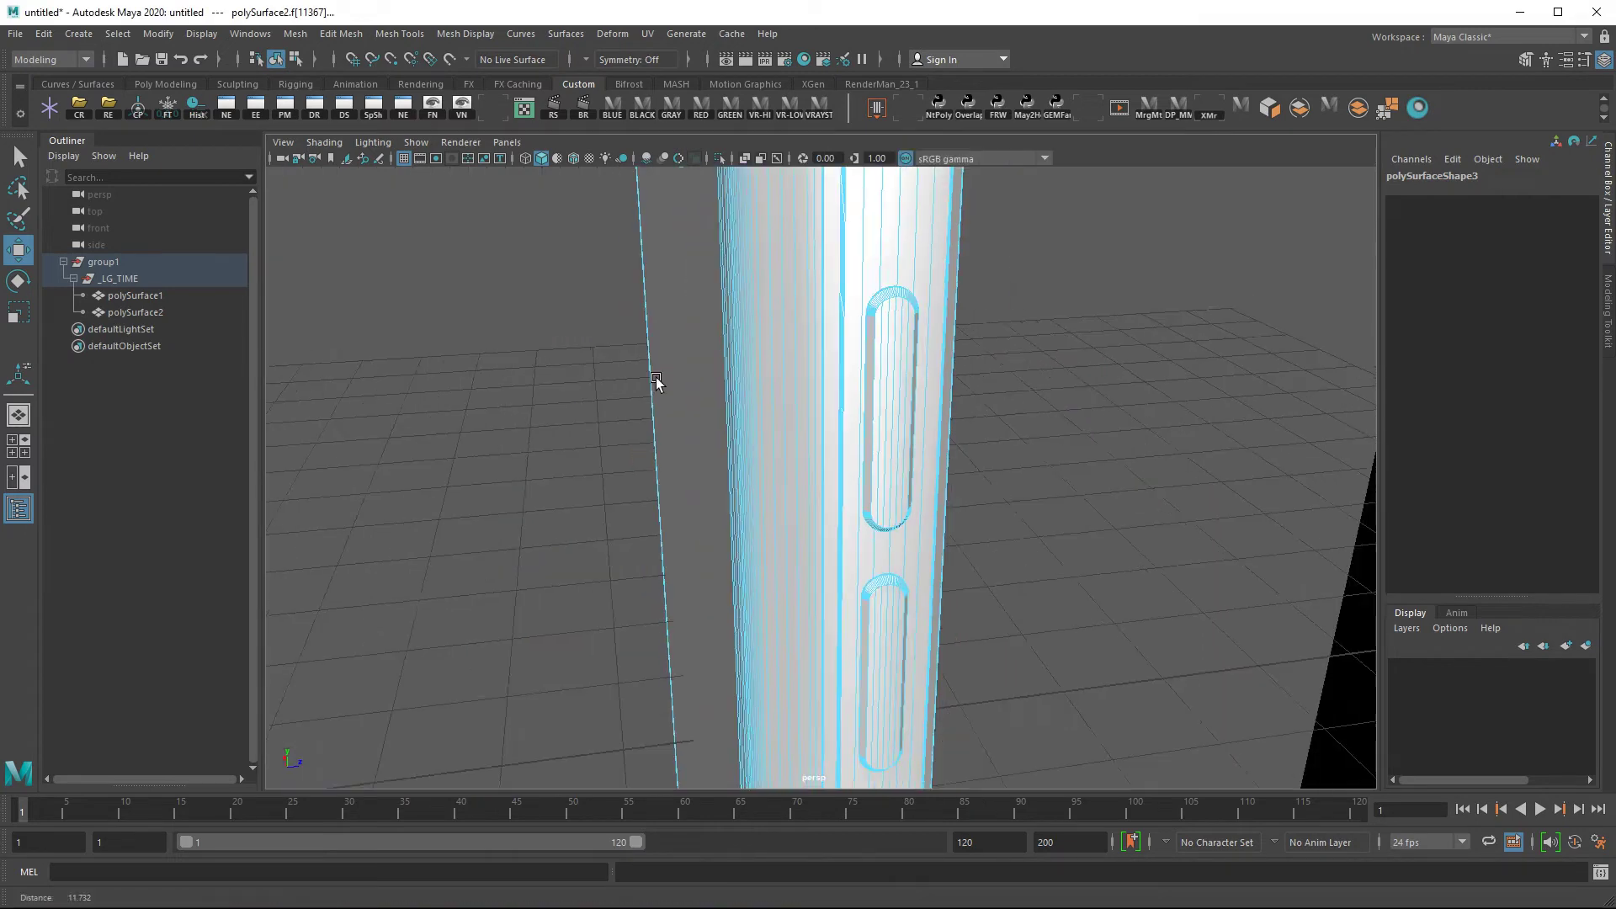
pyautogui.keyDown('alt'); pyautogui.moveTo(566, 388); pyautogui.dragTo(885, 480, button='middle'); pyautogui.keyUp('alt')
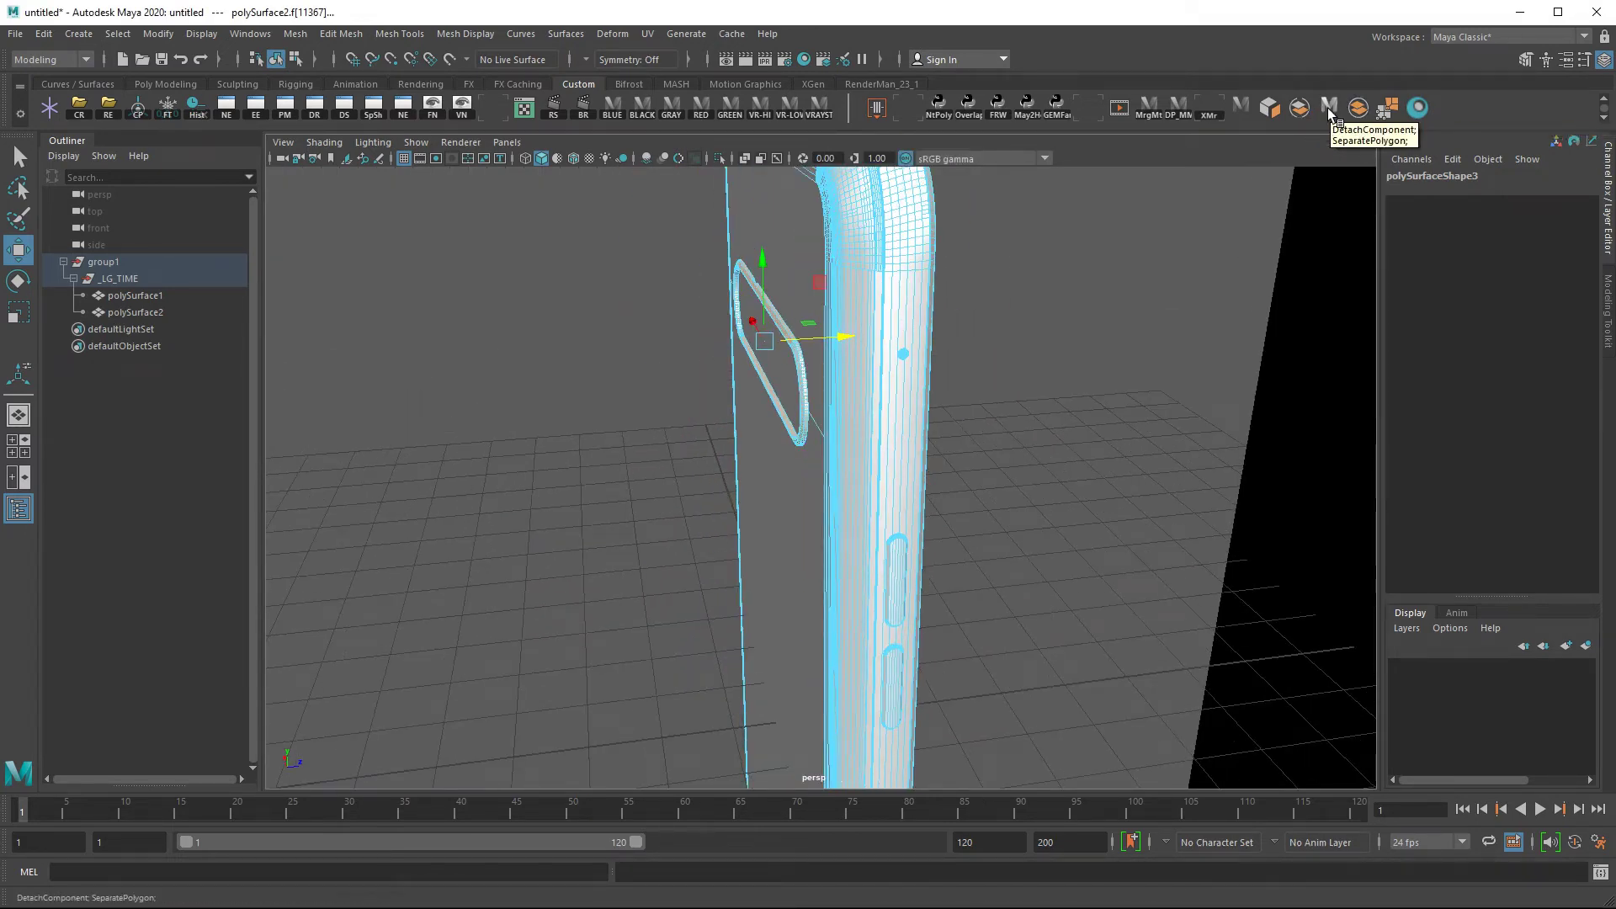
# Separate the selected shells into parts, then combine the small parts into polySurface3
pyautogui.click(1329, 111)
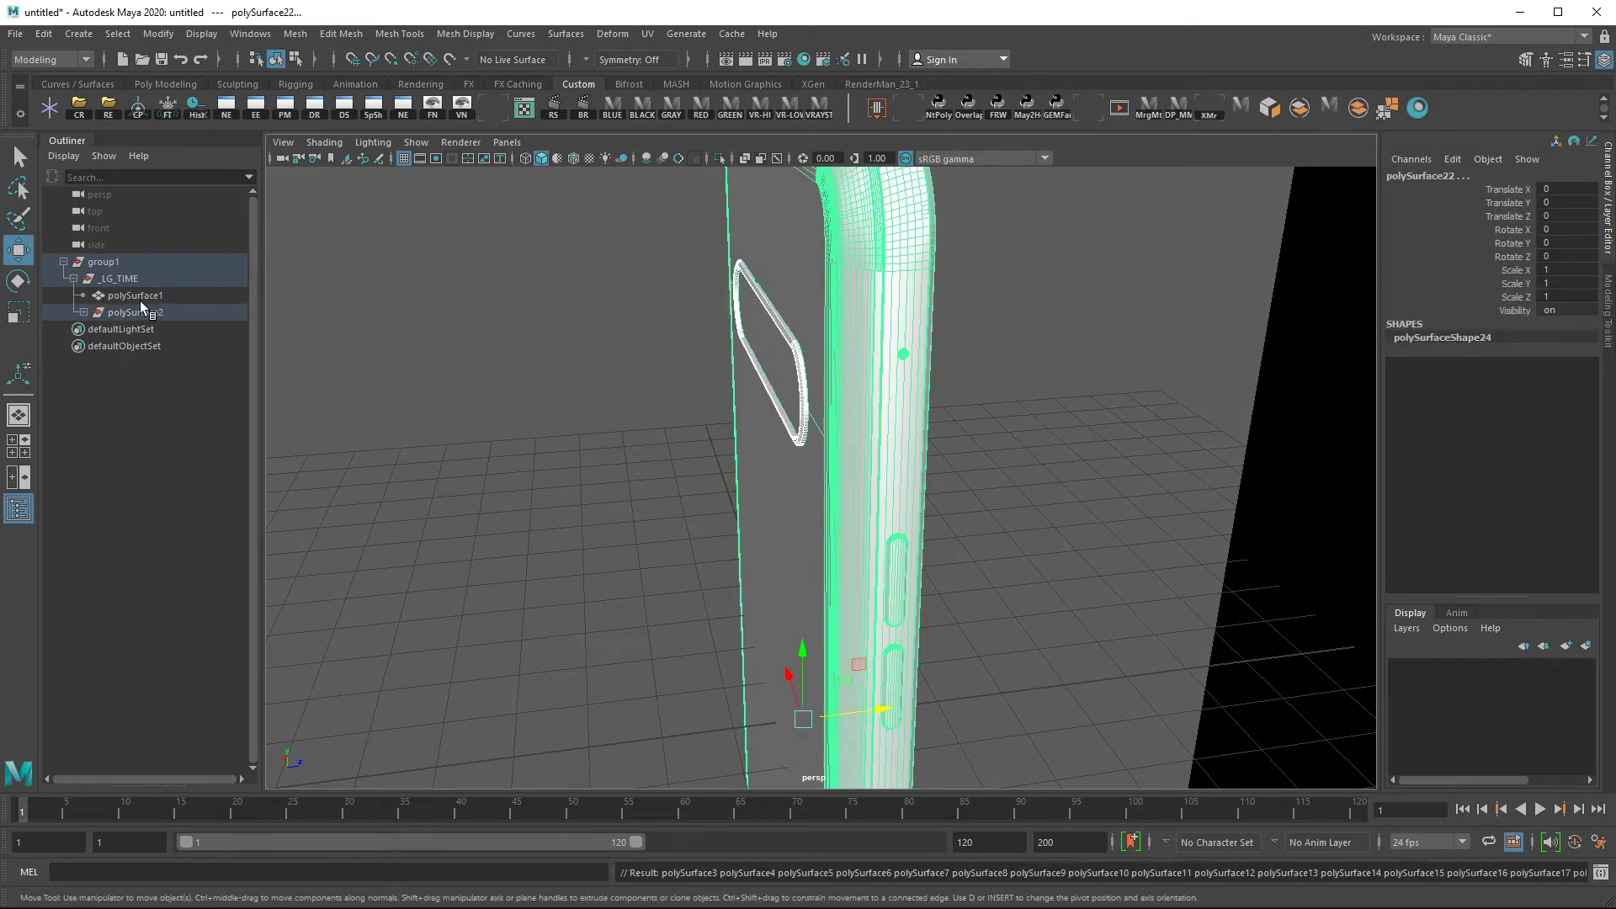
pyautogui.click(81, 312)
pyautogui.hotkey('ctrl', 'z')
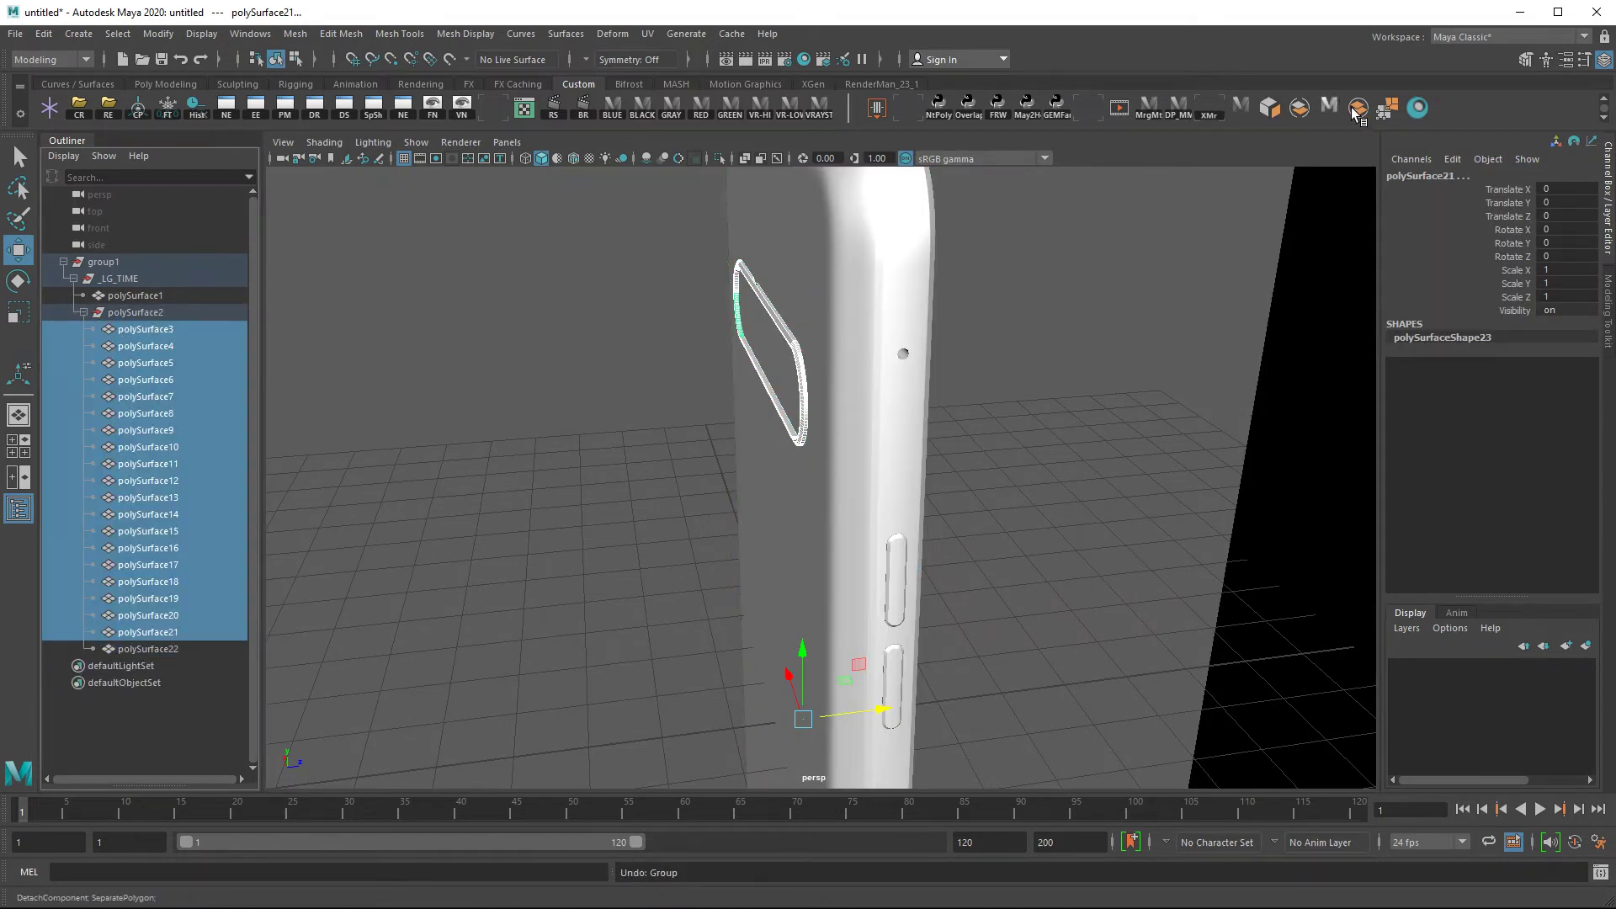
pyautogui.click(1359, 112)
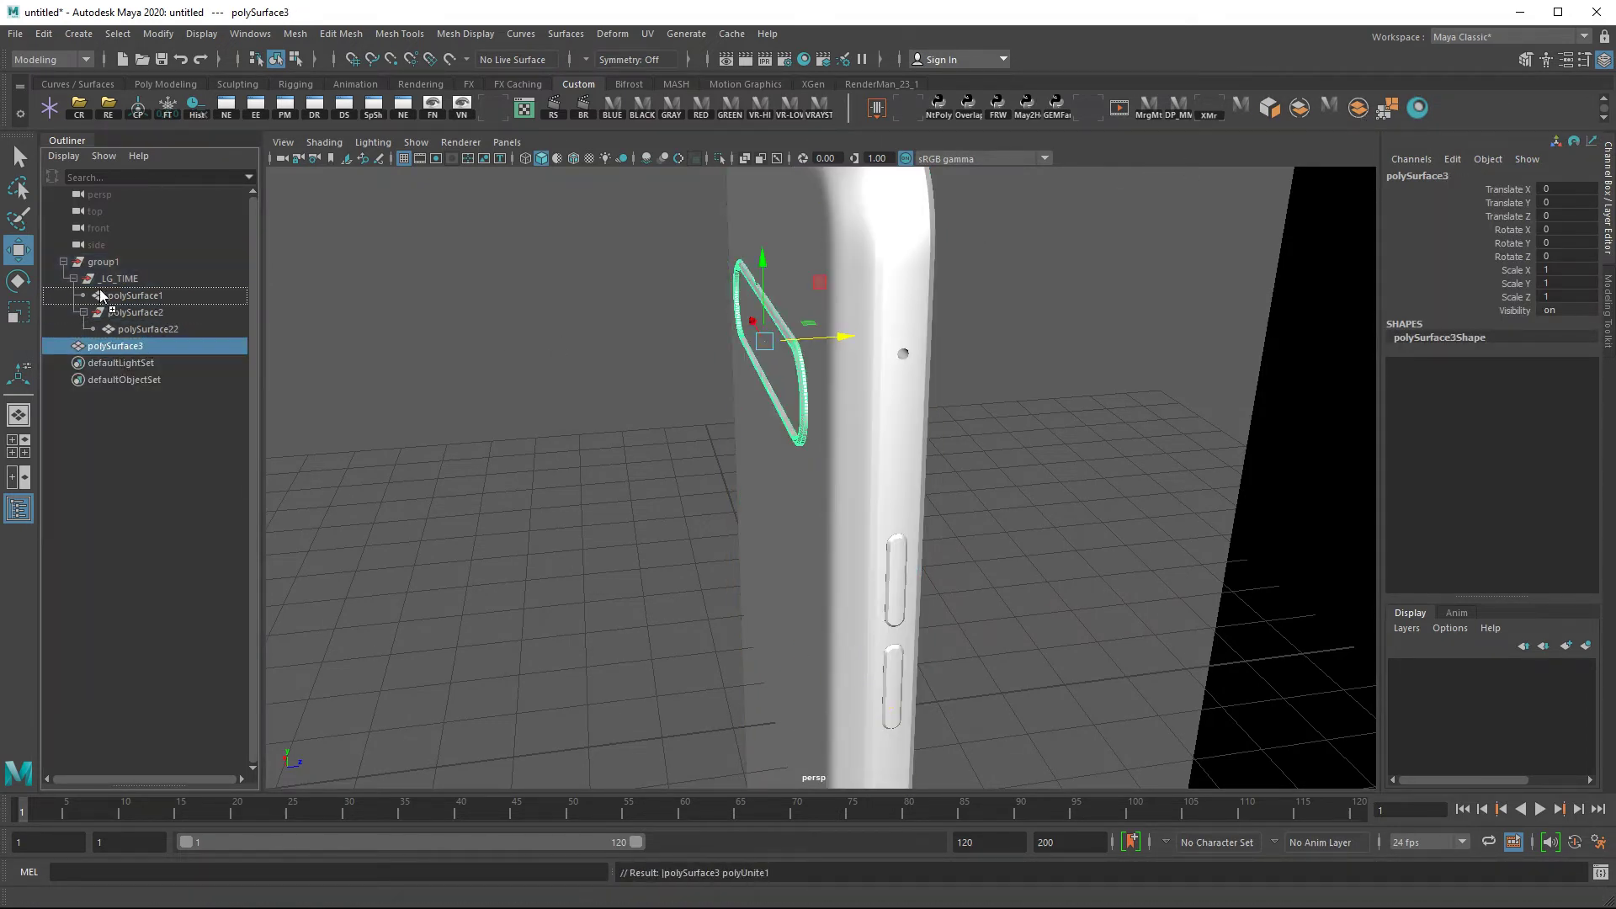
# Nest polySurface3 and polySurface22 directly under the _LG_TIME group in the Outliner
pyautogui.moveTo(102, 290); pyautogui.dragTo(127, 277, button='middle')
pyautogui.click(141, 330)
pyautogui.click(638, 354)
pyautogui.click(770, 355)
# Move the oval cutout ring away from the phone body
pyautogui.moveTo(540, 390)
pyautogui.keyDown('alt'); pyautogui.mouseDown()
pyautogui.moveTo(783, 404)
pyautogui.moveTo(755, 452)
pyautogui.mouseUp(); pyautogui.keyUp('alt')
pyautogui.moveTo(846, 230); pyautogui.dragTo(960, 253)
pyautogui.click(960, 467)
pyautogui.keyDown('alt'); pyautogui.moveTo(960, 467); pyautogui.dragTo(851, 491); pyautogui.keyUp('alt')
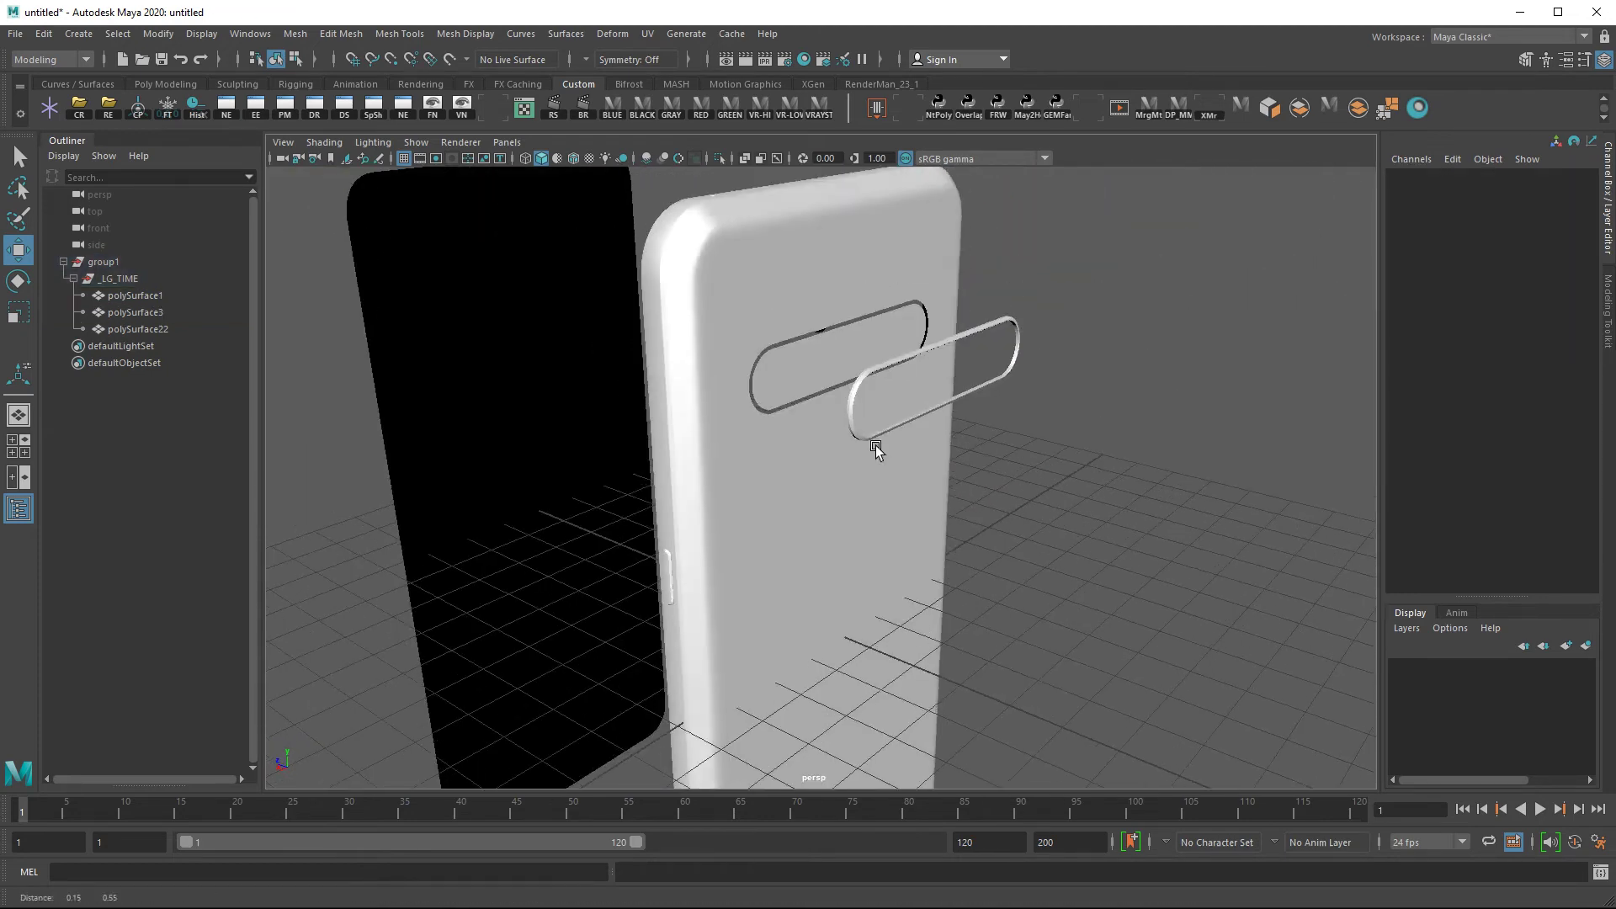
pyautogui.scroll(5, 850, 491)
# Try Mesh > Separate on the ring, inspect the pieces, then undo the separation
pyautogui.click(1144, 353)
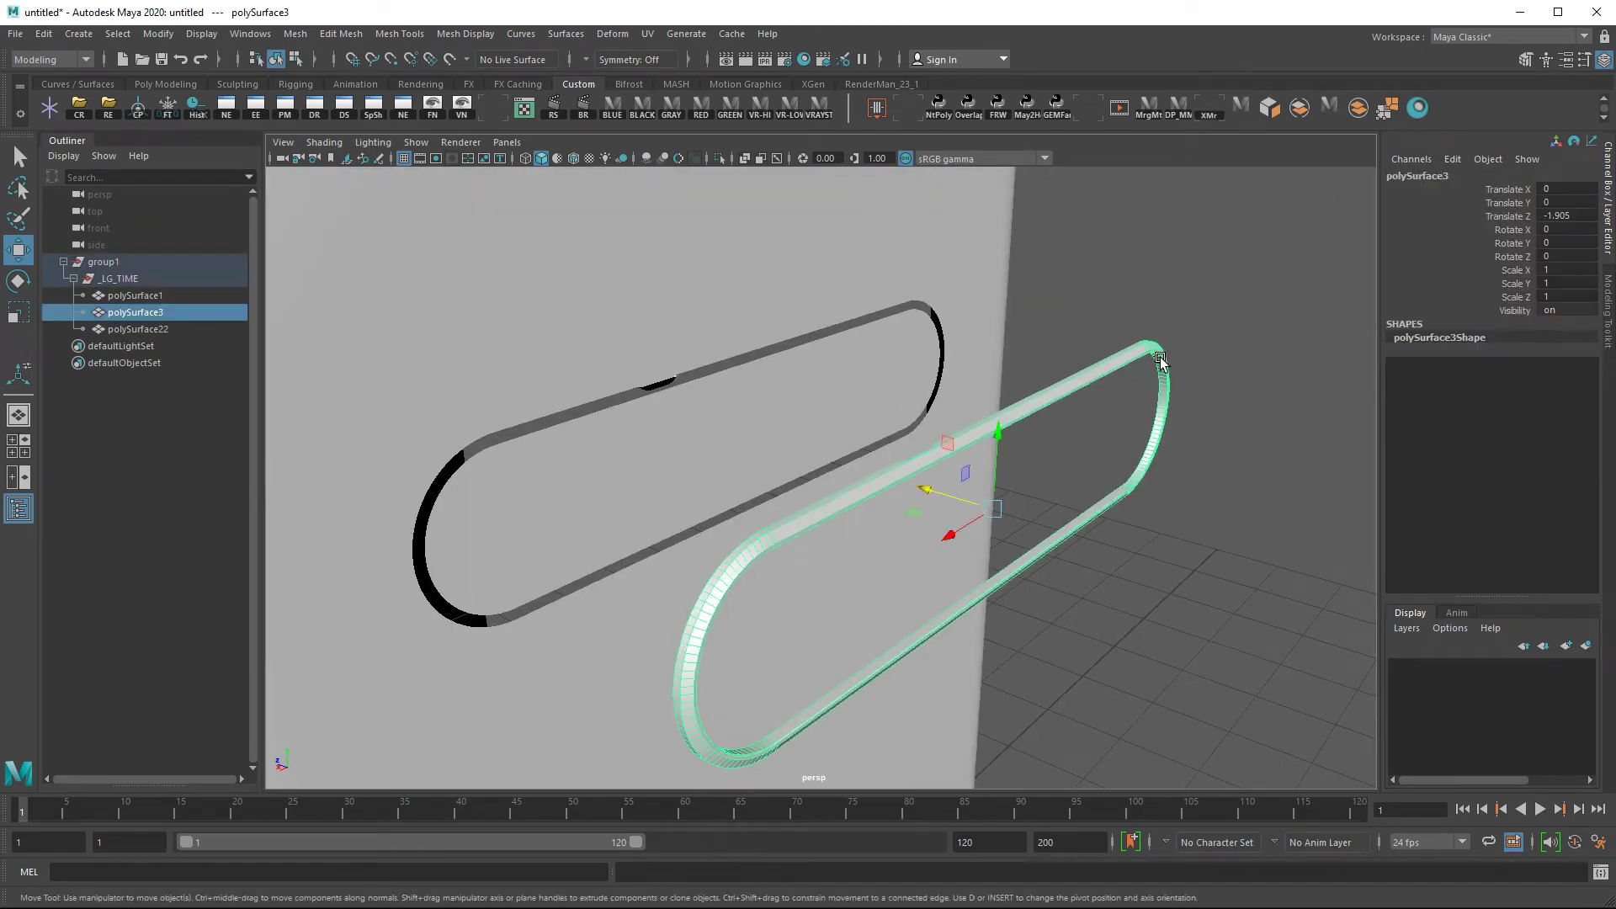
pyautogui.click(1298, 111)
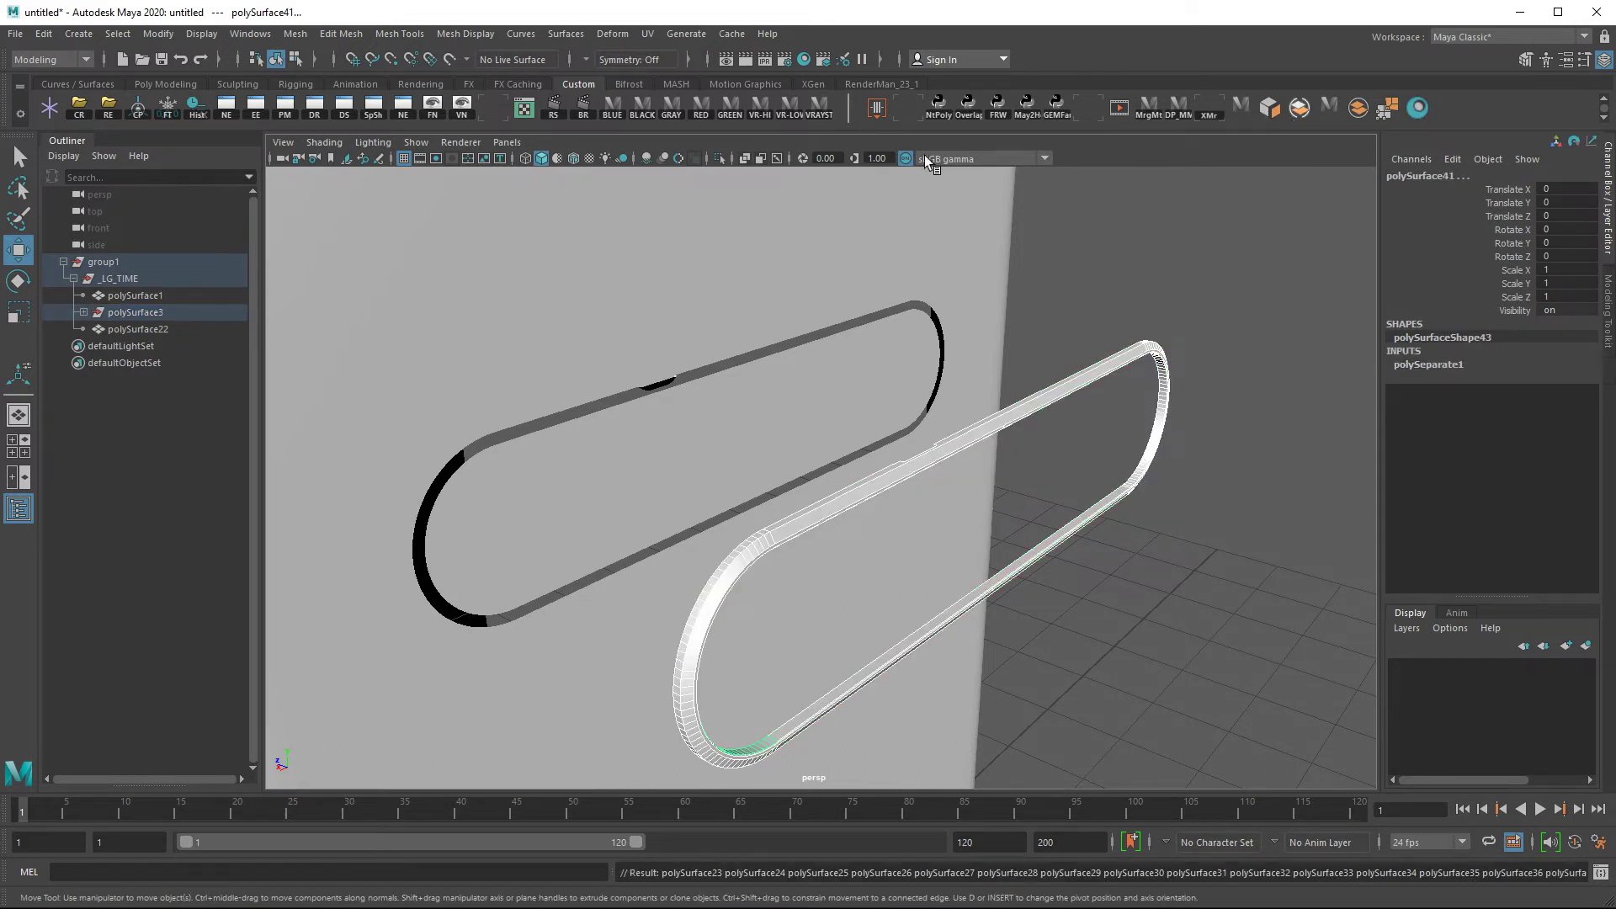
pyautogui.click(84, 312)
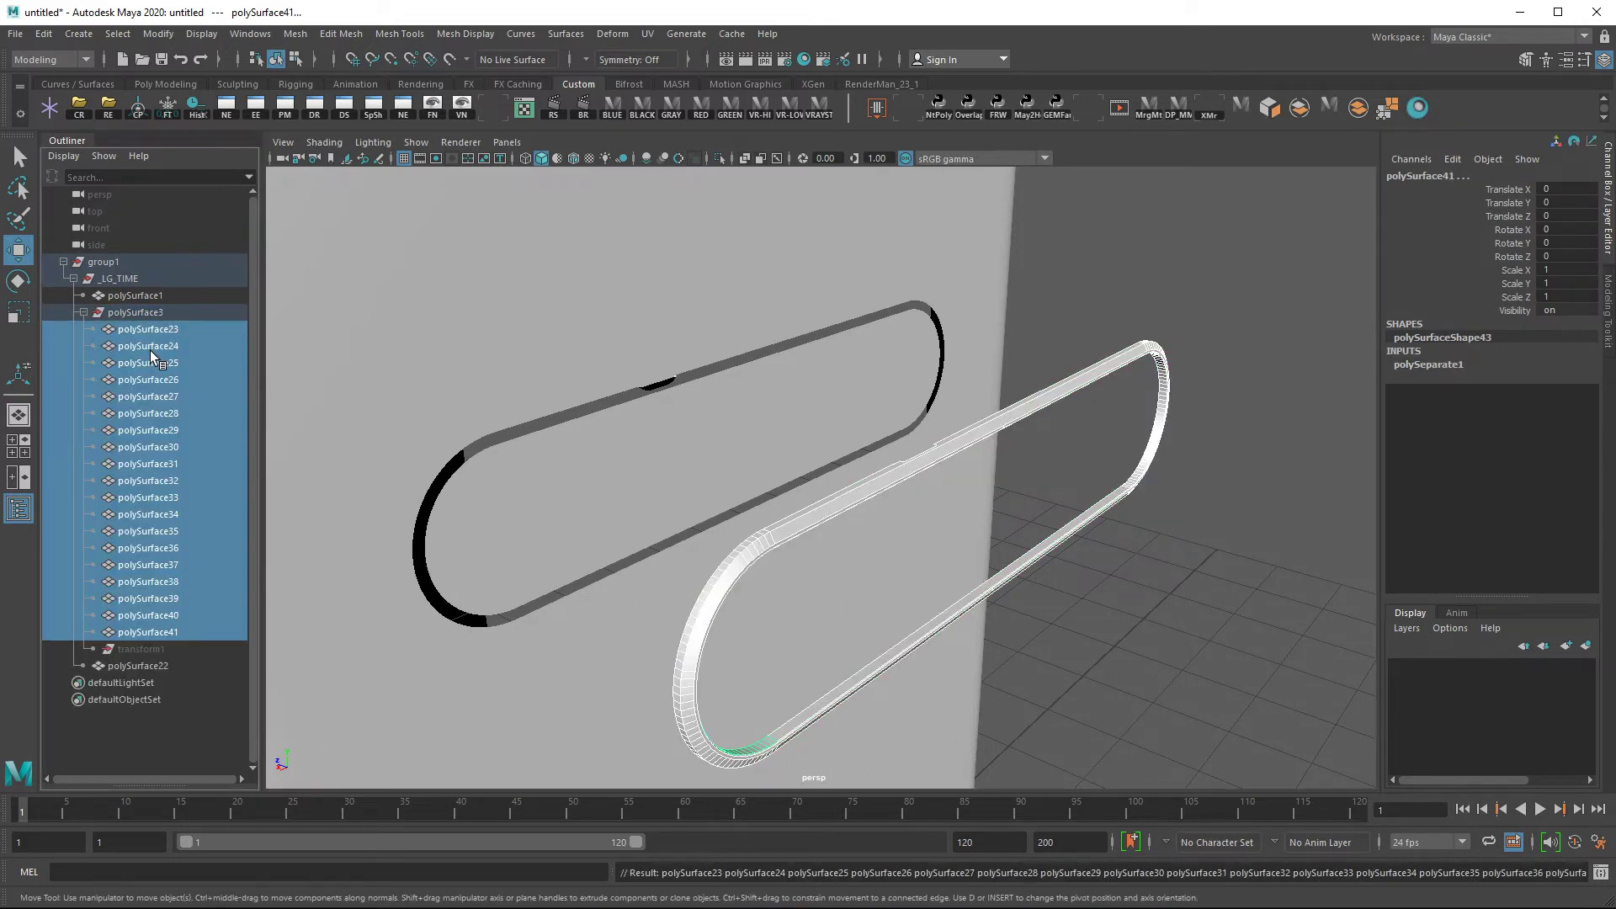
pyautogui.click(1072, 416)
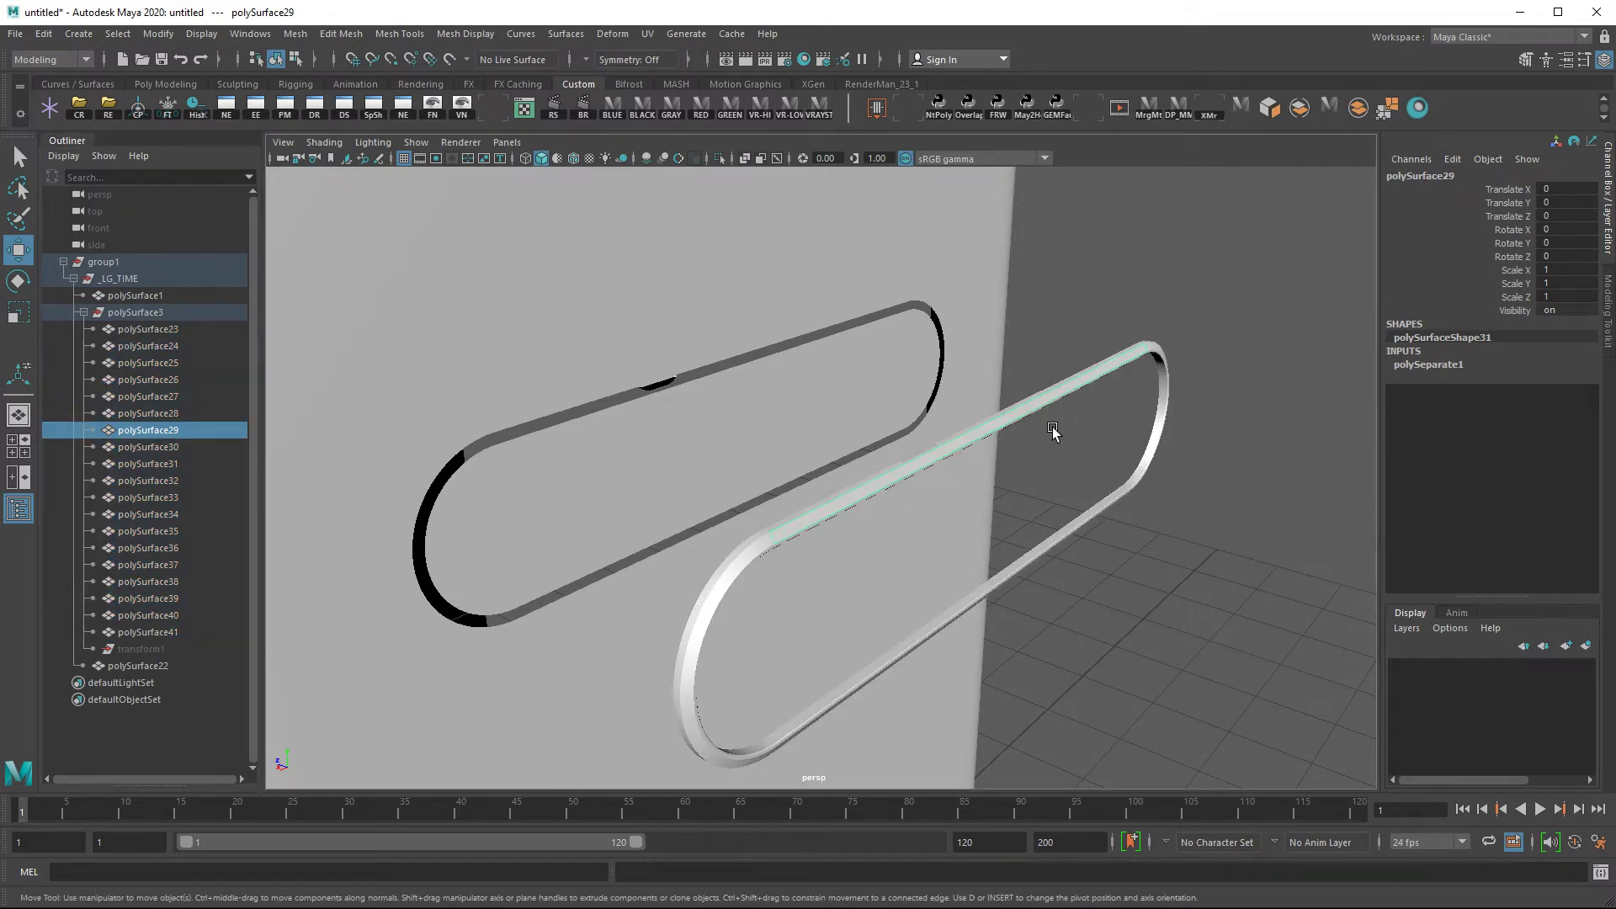
pyautogui.hotkey('ctrl', 'z')
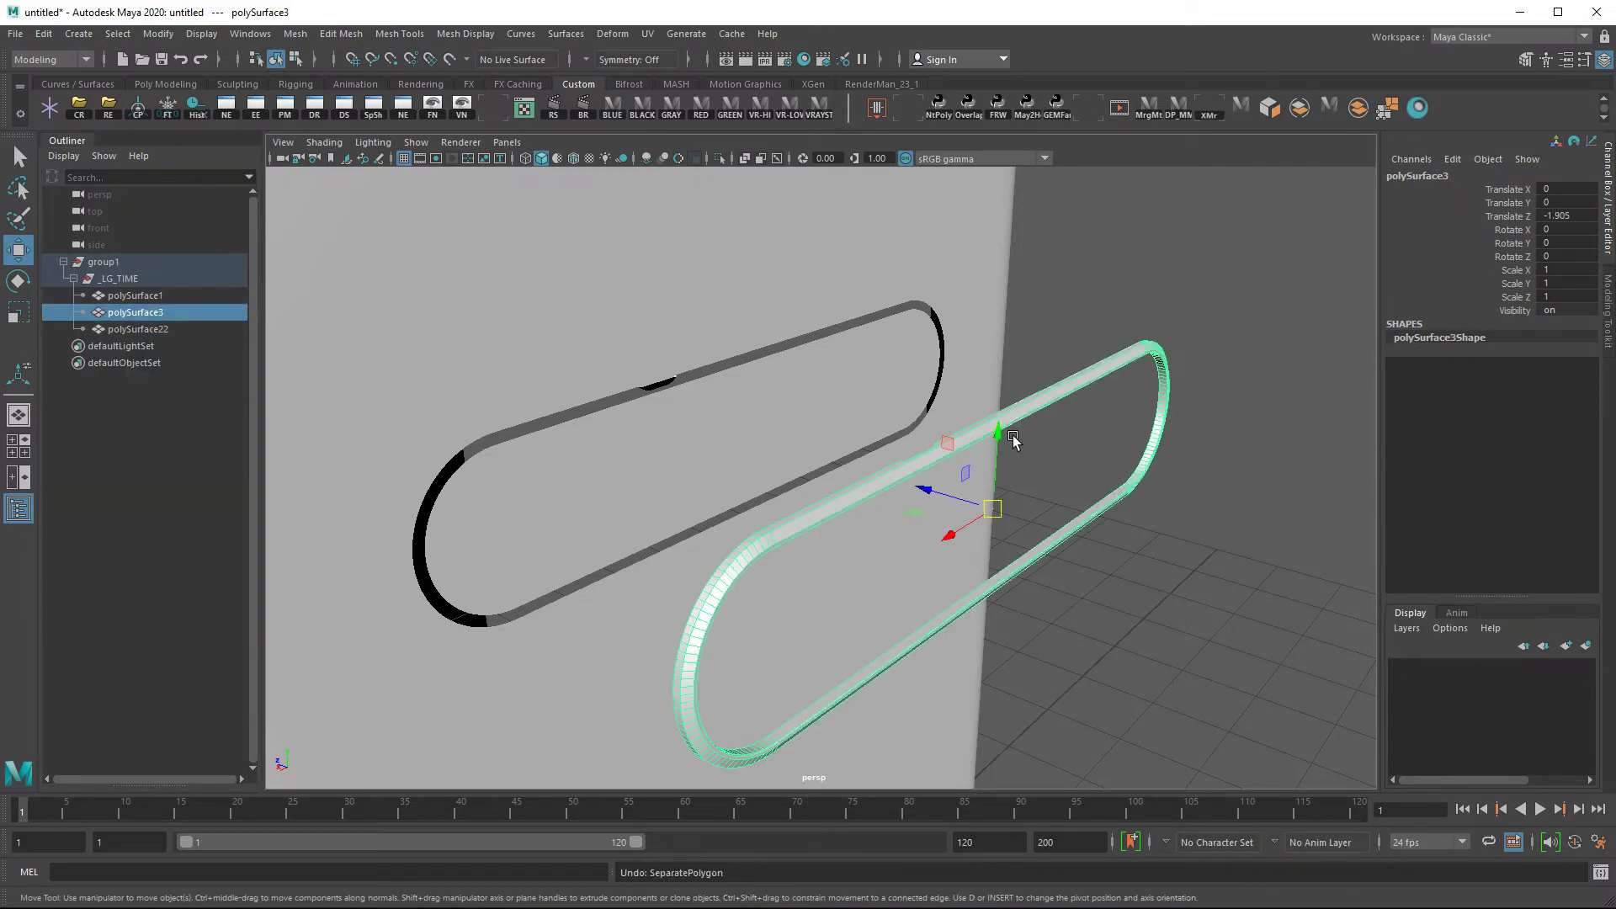
# Switch the ring to vertex mode and test-nudge vertices at the bend, undoing each move
pyautogui.moveTo(1026, 401); pyautogui.dragTo(950, 401, button='right')
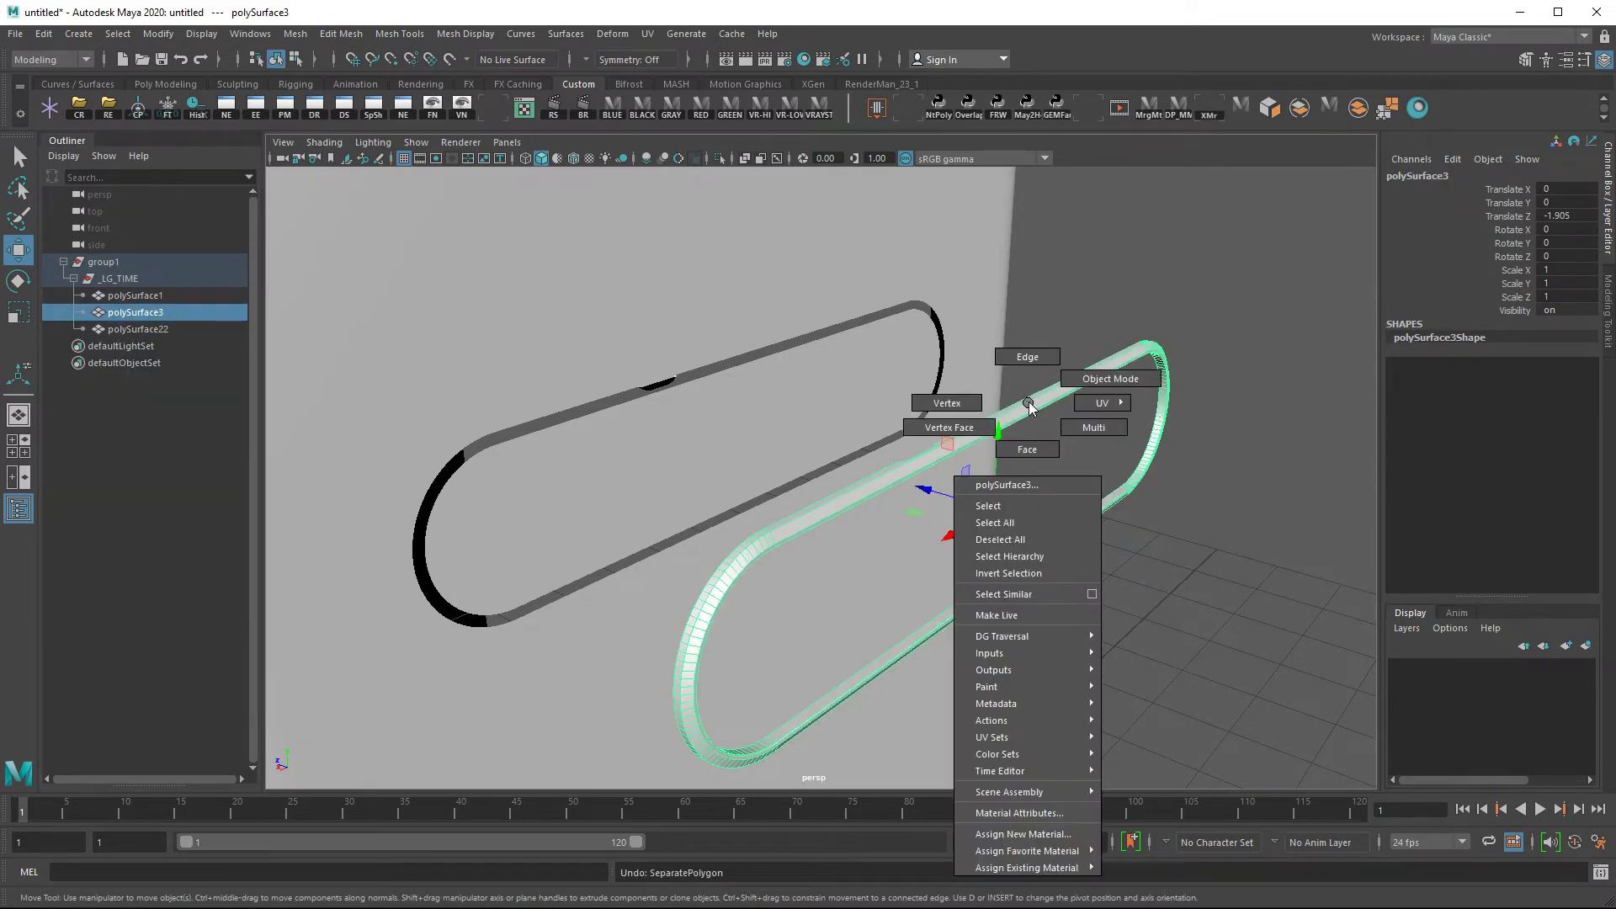
pyautogui.click(950, 403)
pyautogui.scroll(6, 884, 480)
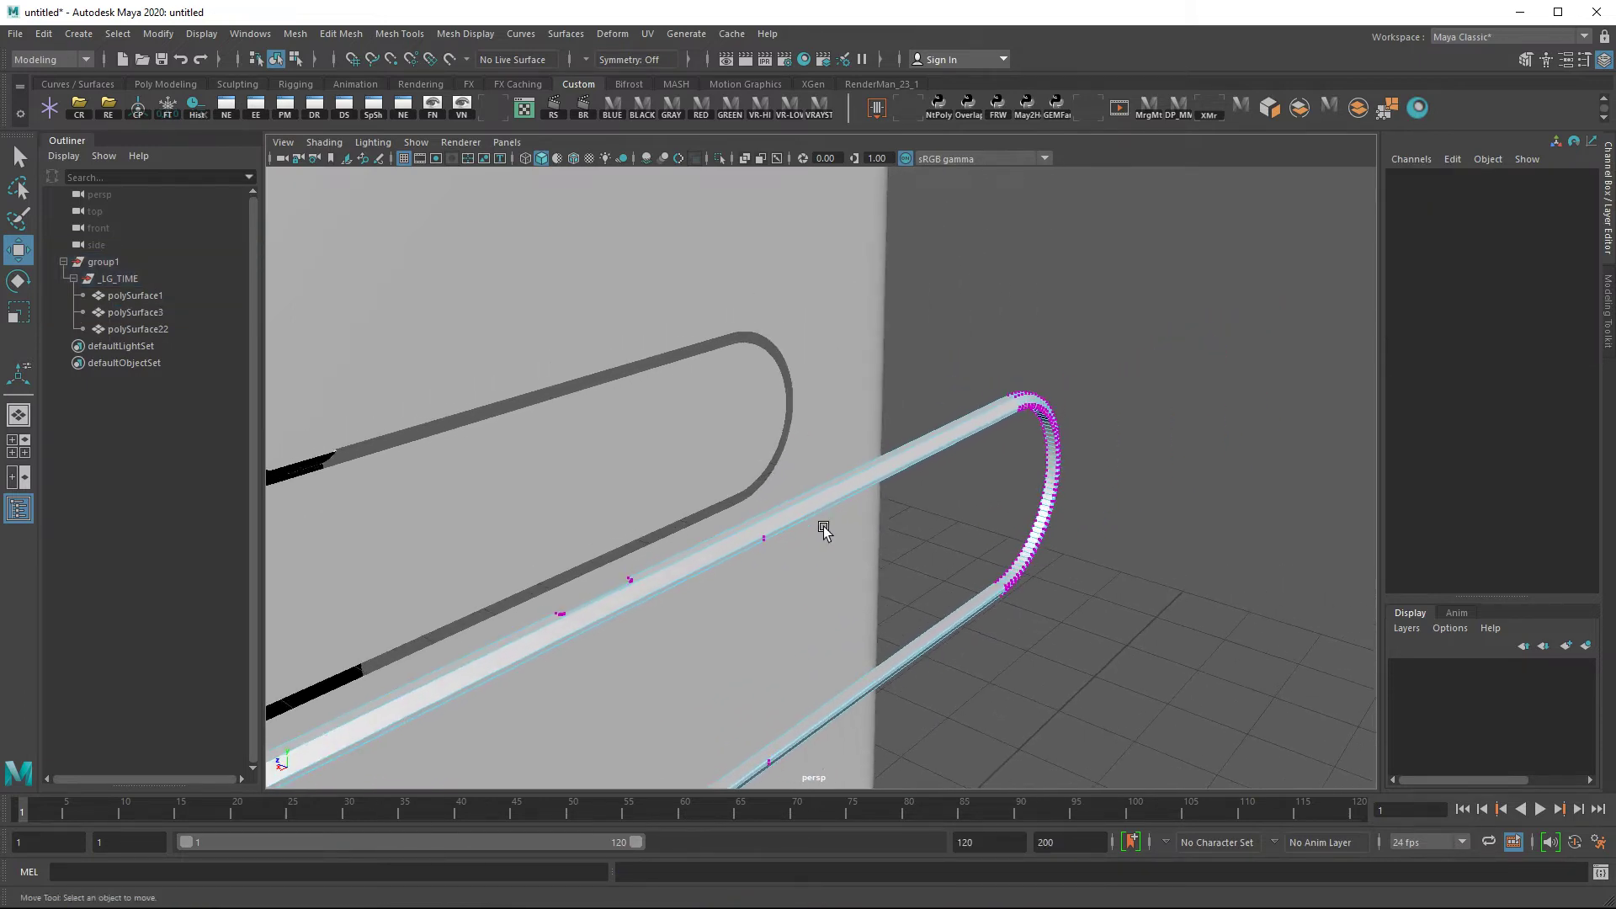
pyautogui.keyDown('alt'); pyautogui.moveTo(795, 531); pyautogui.dragTo(1187, 506); pyautogui.keyUp('alt')
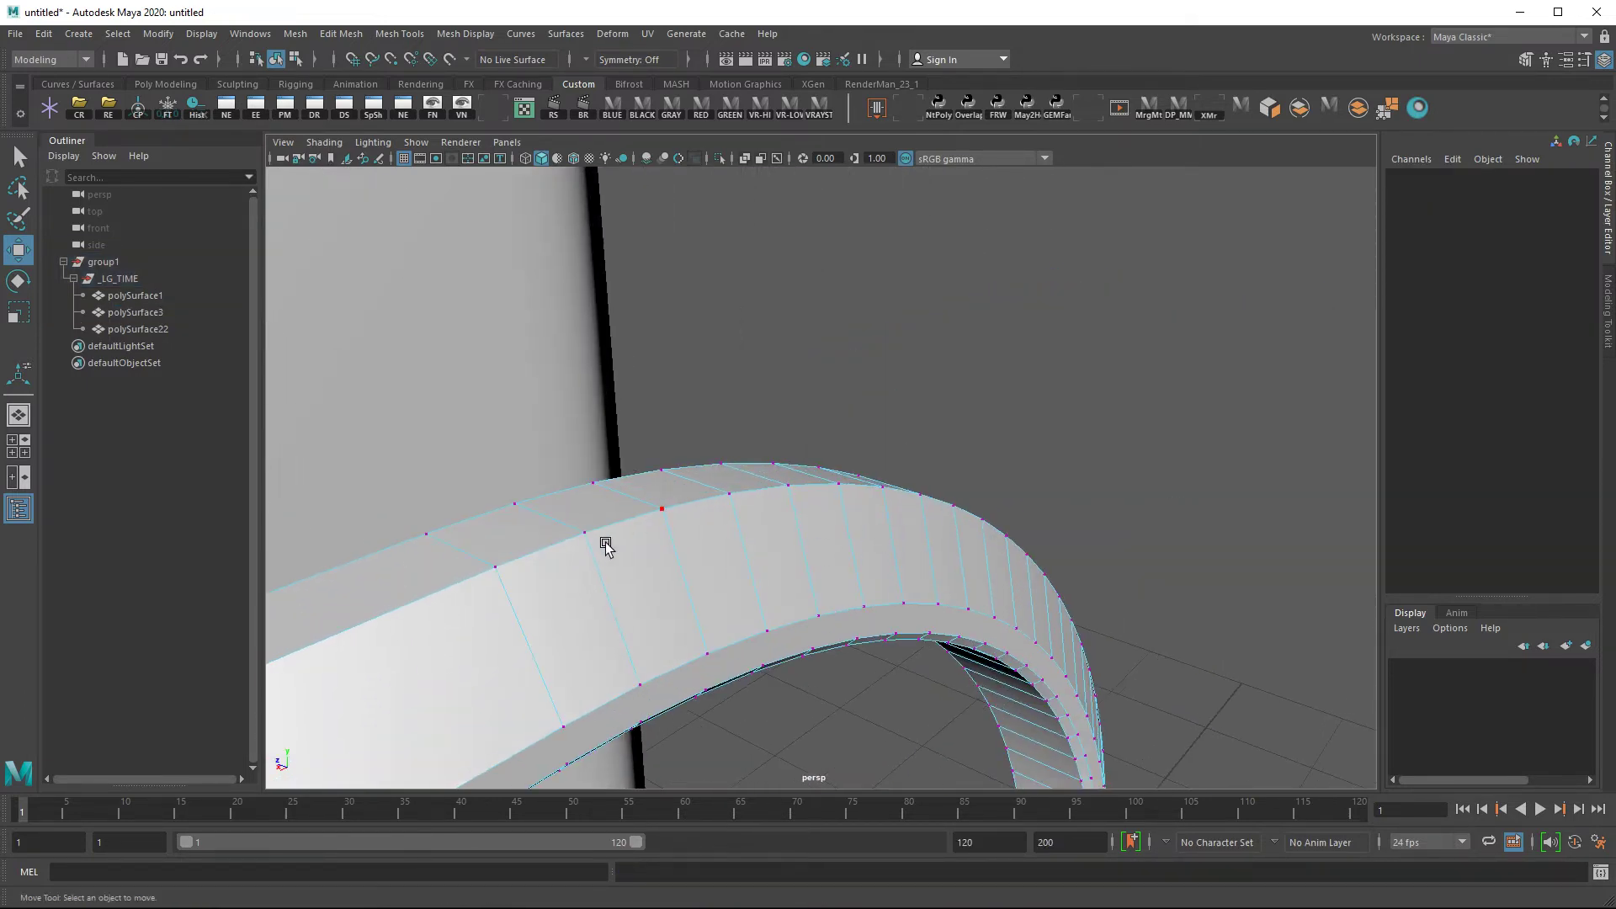
pyautogui.click(497, 571)
pyautogui.moveTo(486, 556); pyautogui.dragTo(434, 537)
pyautogui.press('z')
pyautogui.keyDown('alt'); pyautogui.moveTo(707, 531); pyautogui.dragTo(884, 480); pyautogui.keyUp('alt')
pyautogui.moveTo(649, 378); pyautogui.dragTo(658, 307)
pyautogui.press('z')
pyautogui.keyDown('alt'); pyautogui.moveTo(733, 492); pyautogui.dragTo(708, 505); pyautogui.keyUp('alt')
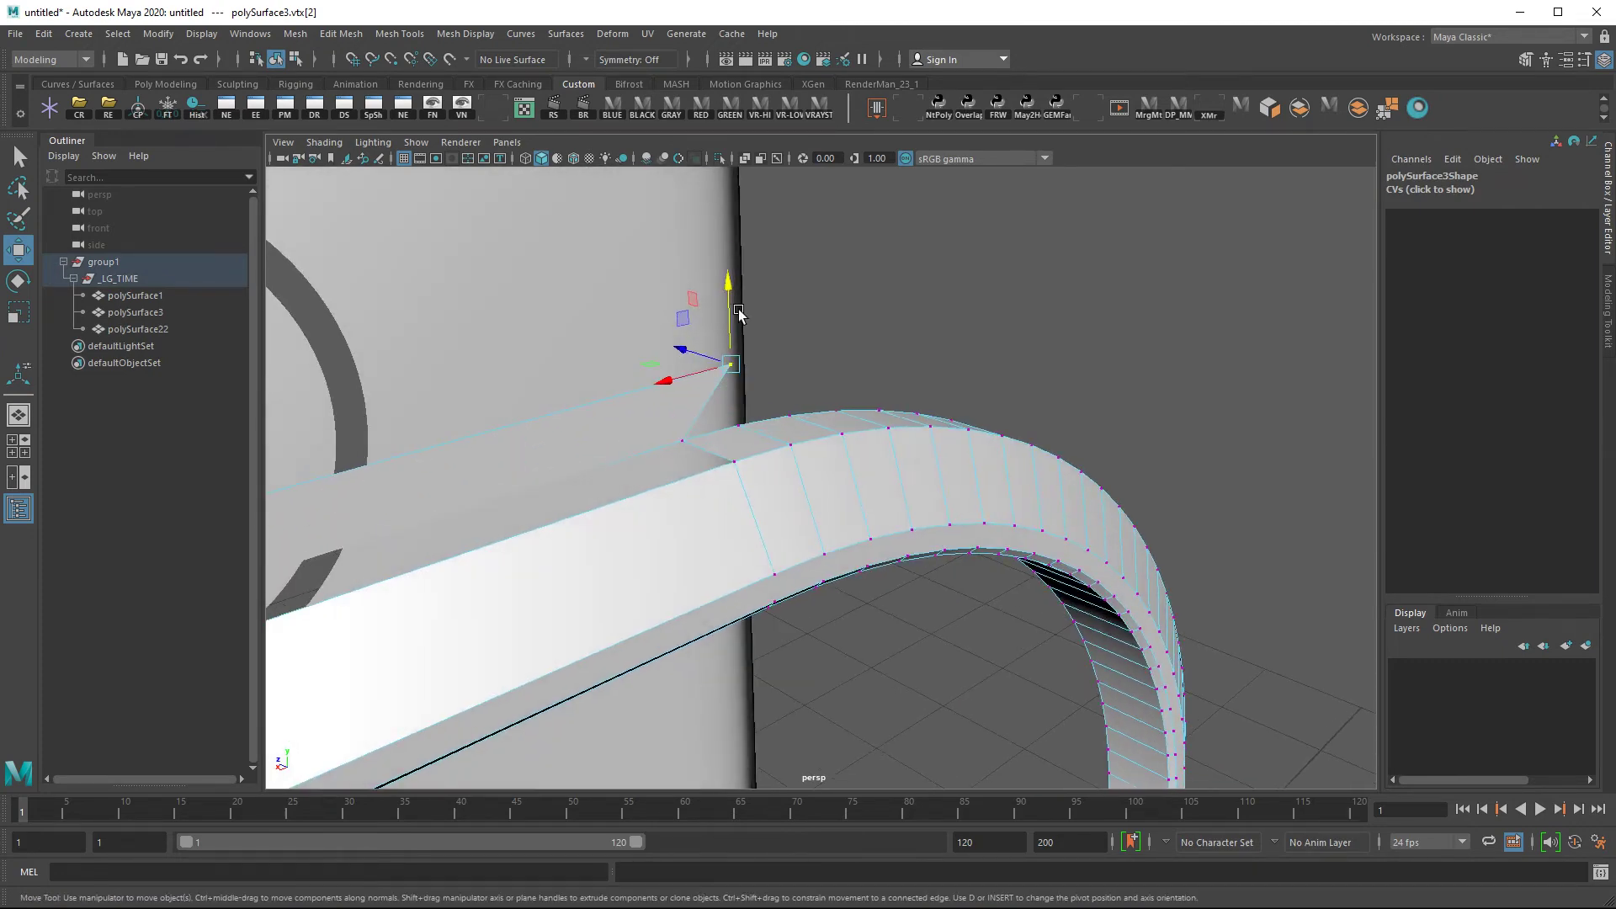
pyautogui.scroll(-5, 739, 312)
pyautogui.scroll(-3, 682, 506)
# Merge all the ring's overlapping vertices into one continuous mesh and check a bar-end vertex
pyautogui.moveTo(1191, 249); pyautogui.dragTo(505, 652)
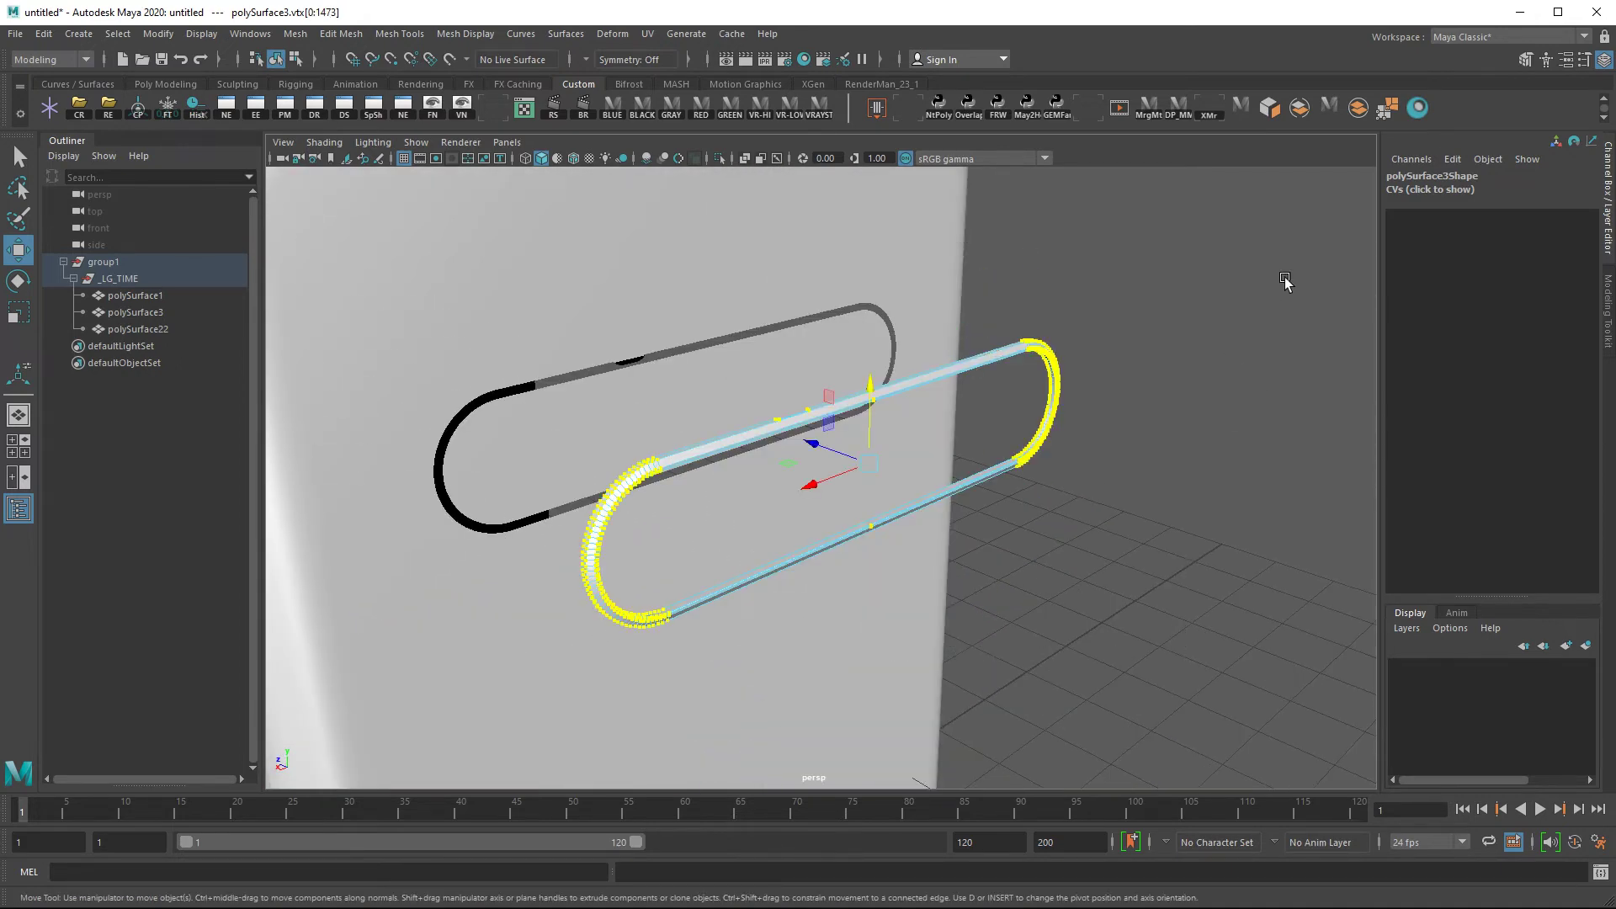
pyautogui.click(1389, 108)
pyautogui.click(339, 35)
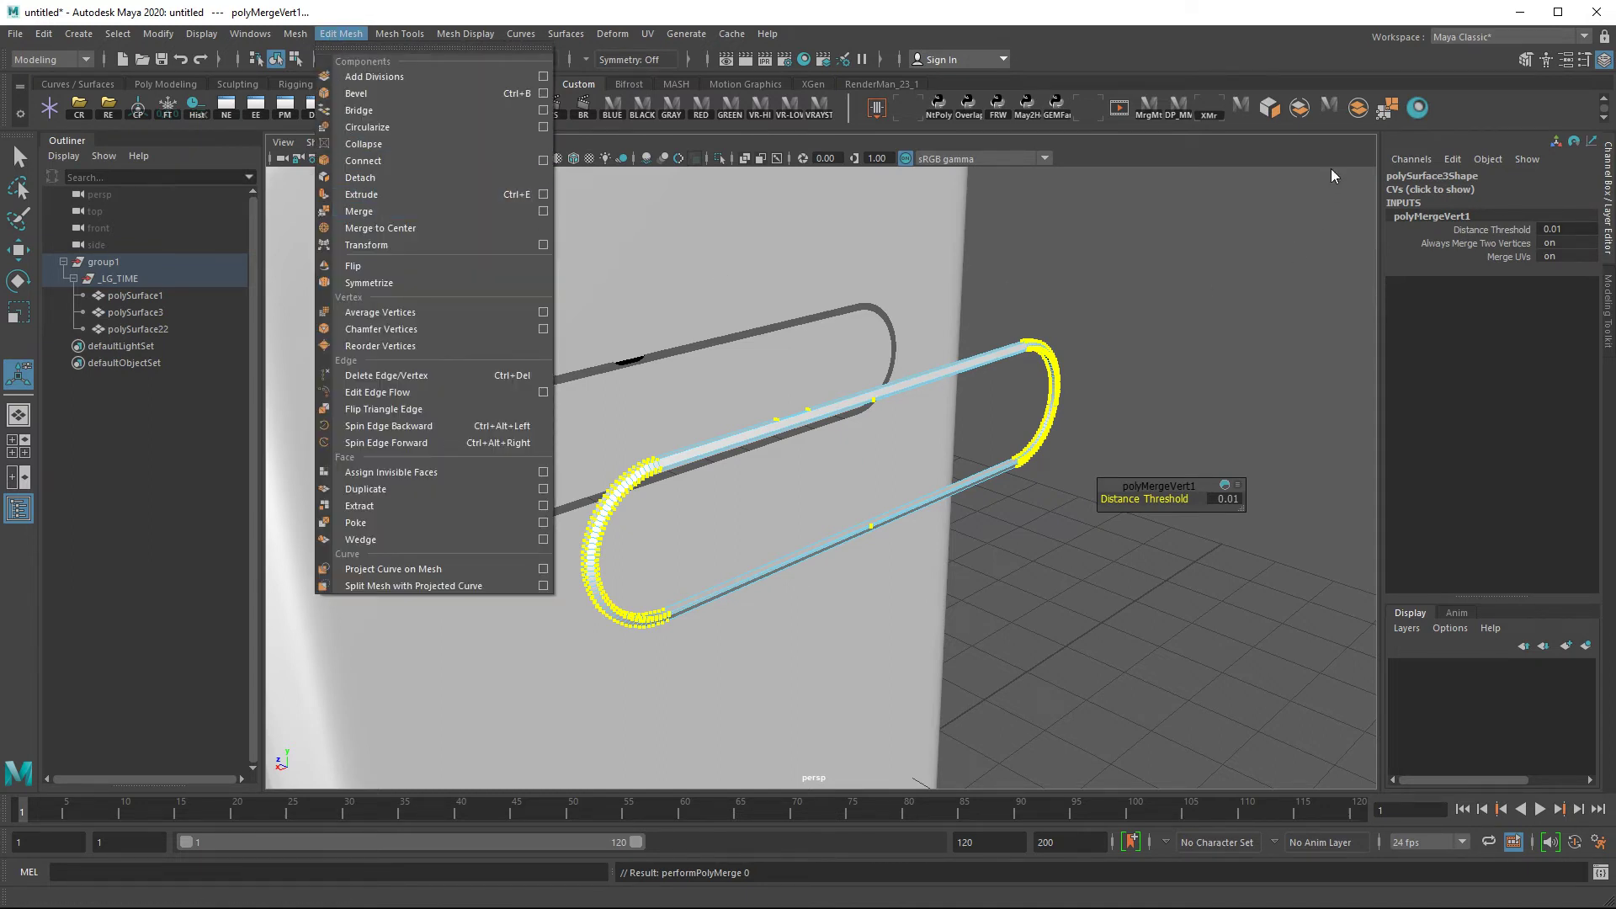
pyautogui.click(751, 508)
pyautogui.scroll(4, 750, 508)
pyautogui.scroll(3, 941, 552)
pyautogui.keyDown('alt'); pyautogui.moveTo(941, 553); pyautogui.dragTo(759, 506, button='middle'); pyautogui.keyUp('alt')
pyautogui.click(742, 481)
pyautogui.press('w')
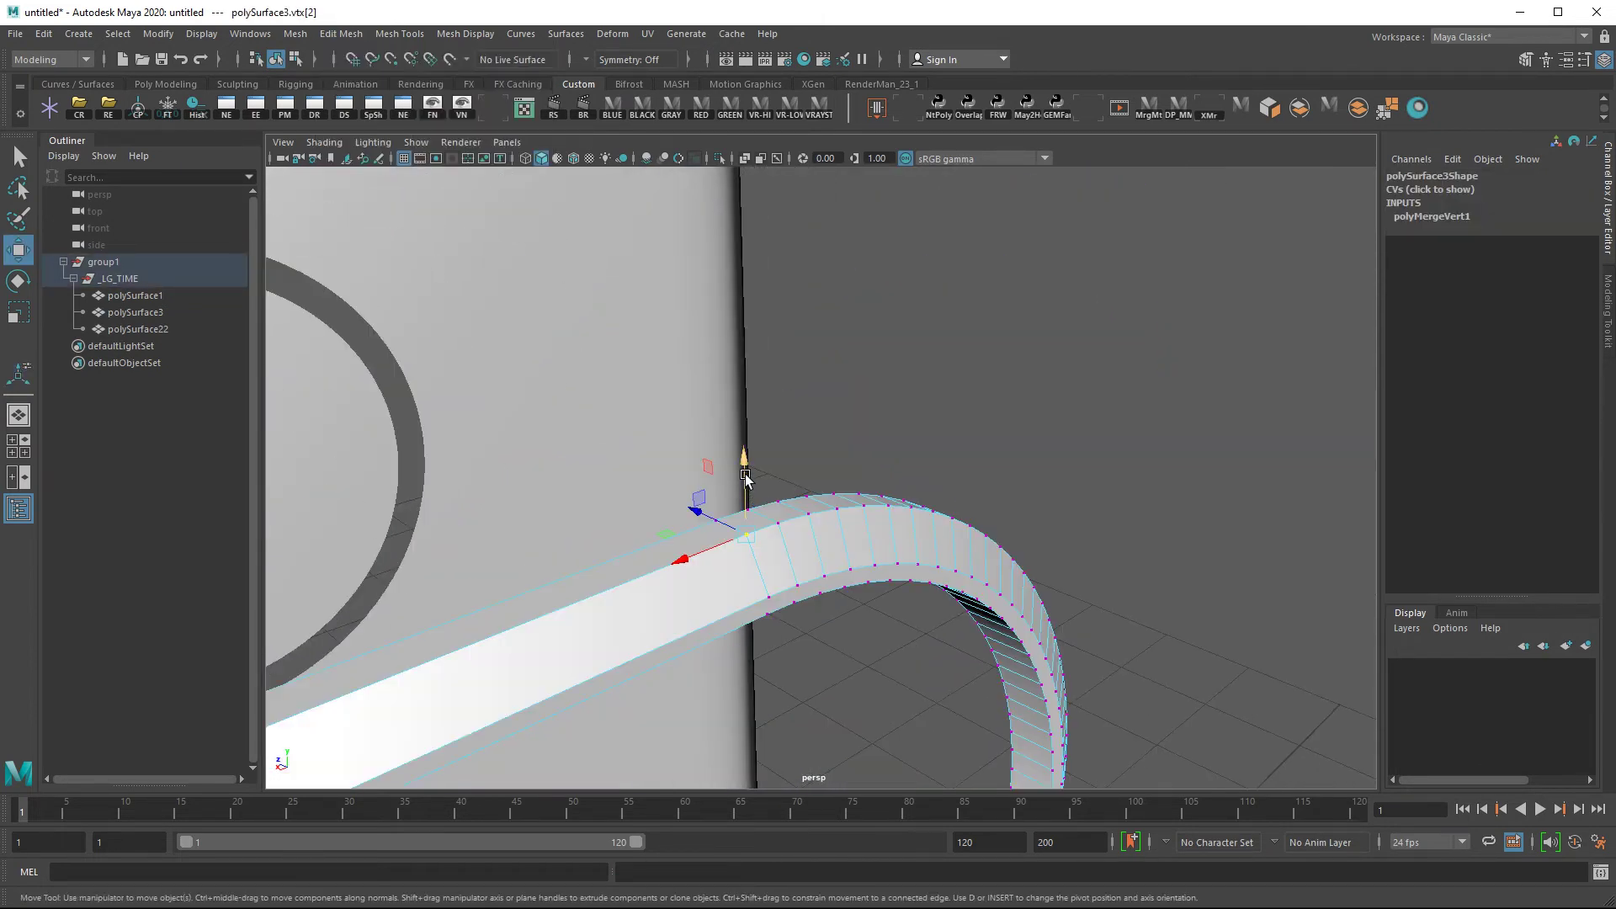
pyautogui.moveTo(745, 499); pyautogui.dragTo(745, 471)
pyautogui.scroll(-5, 760, 520)
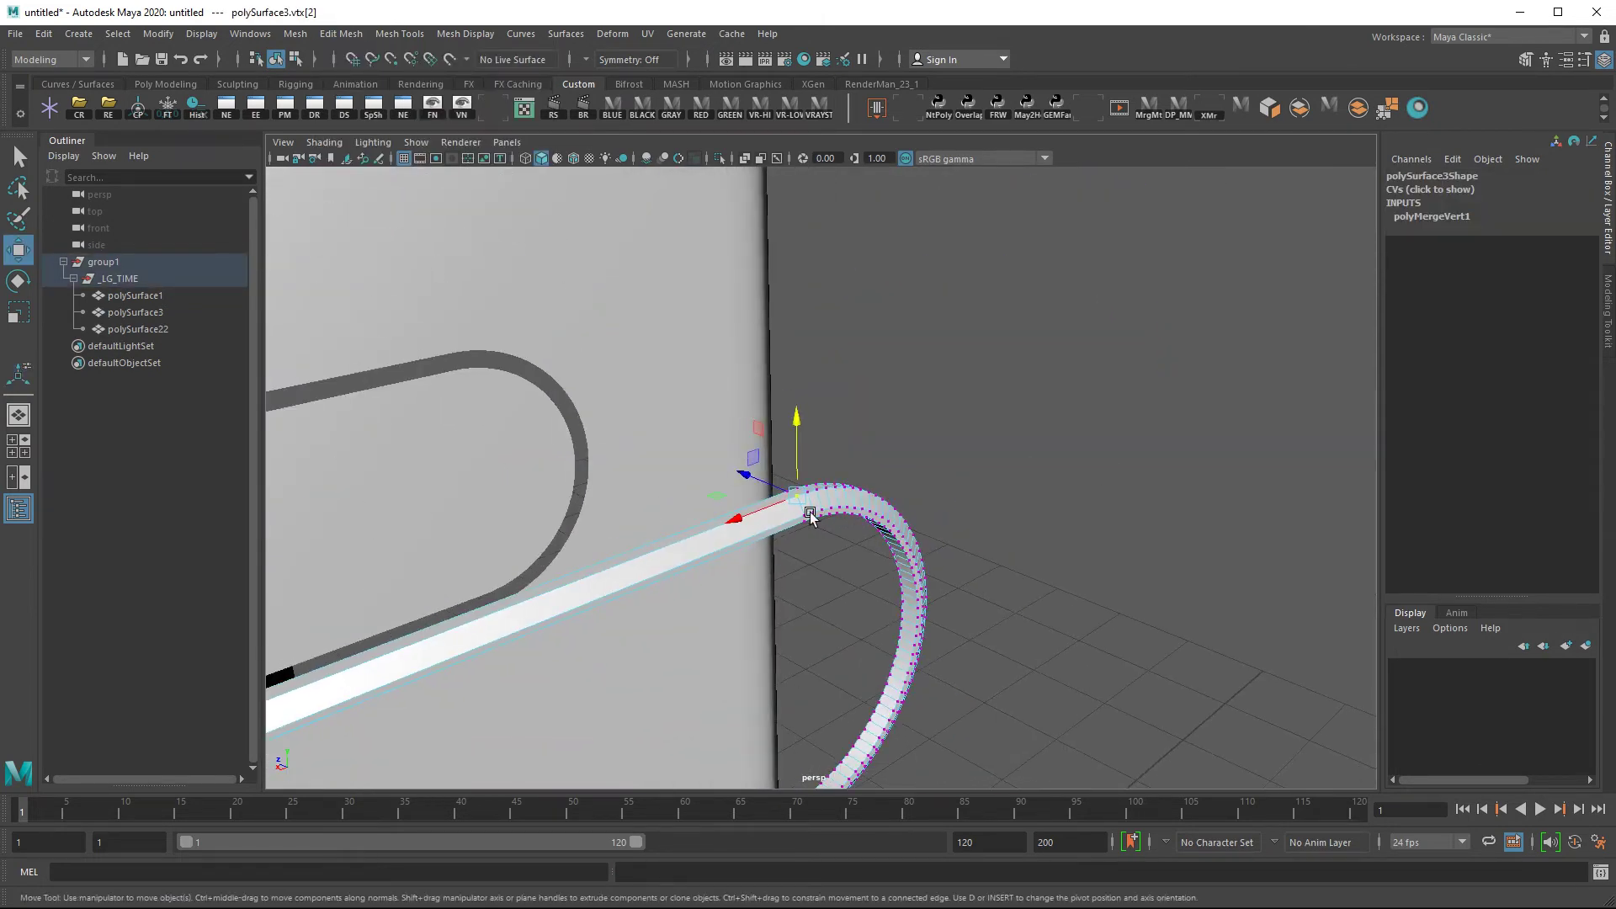
# Give the oval ring Automatic UV mapping from the UV Toolkit's Create section
pyautogui.press('F8')
pyautogui.click(647, 33)
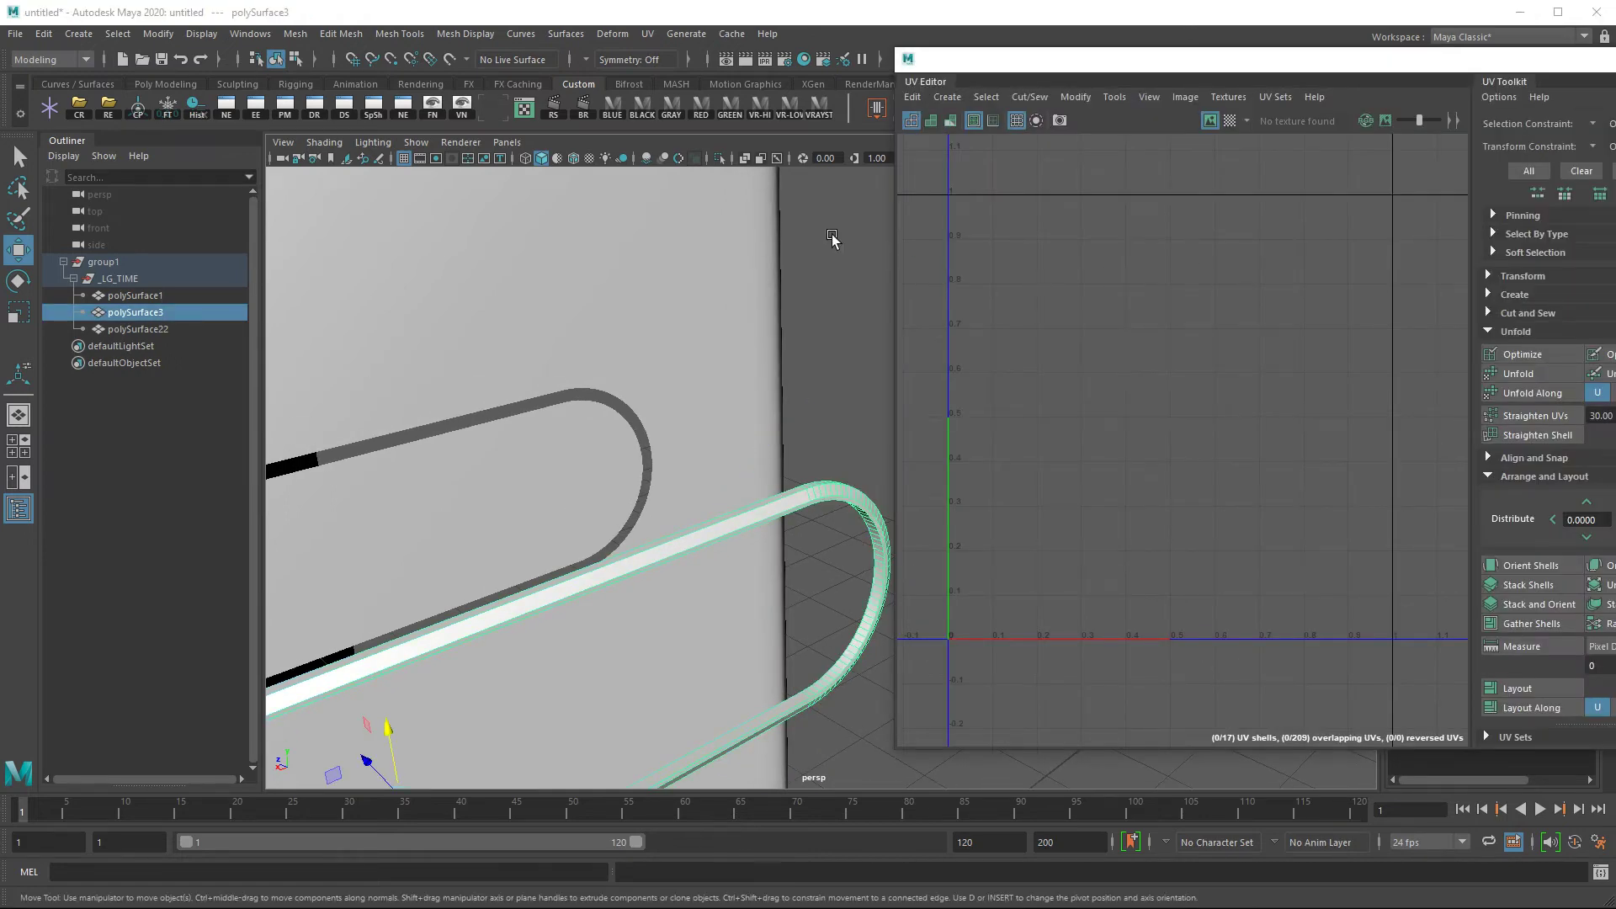
pyautogui.click(1514, 295)
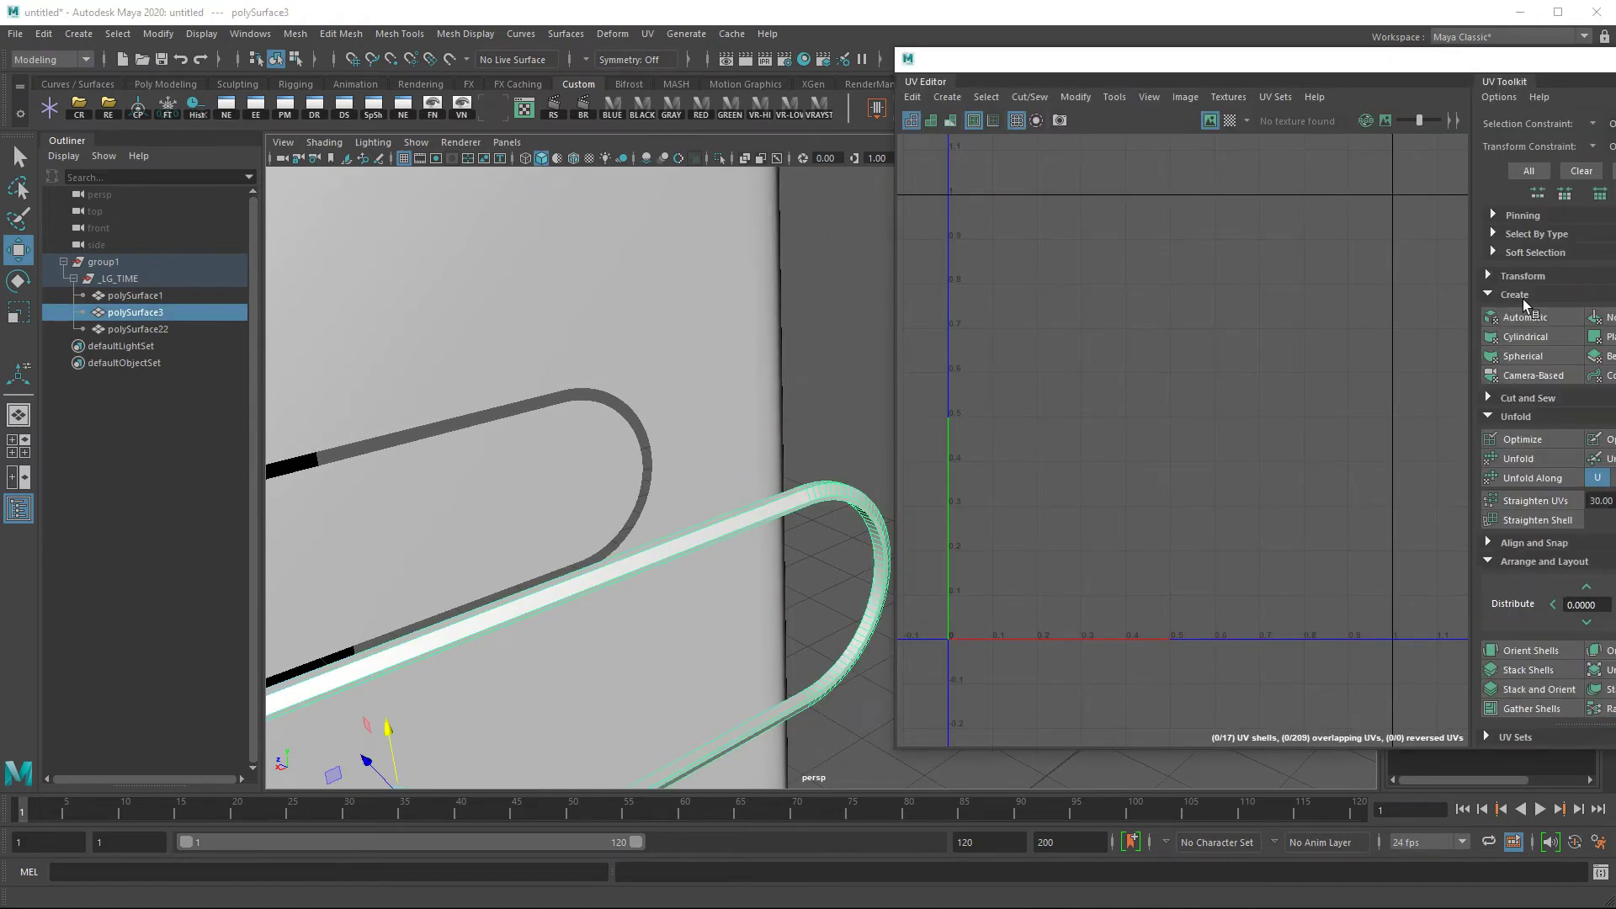
pyautogui.click(1535, 319)
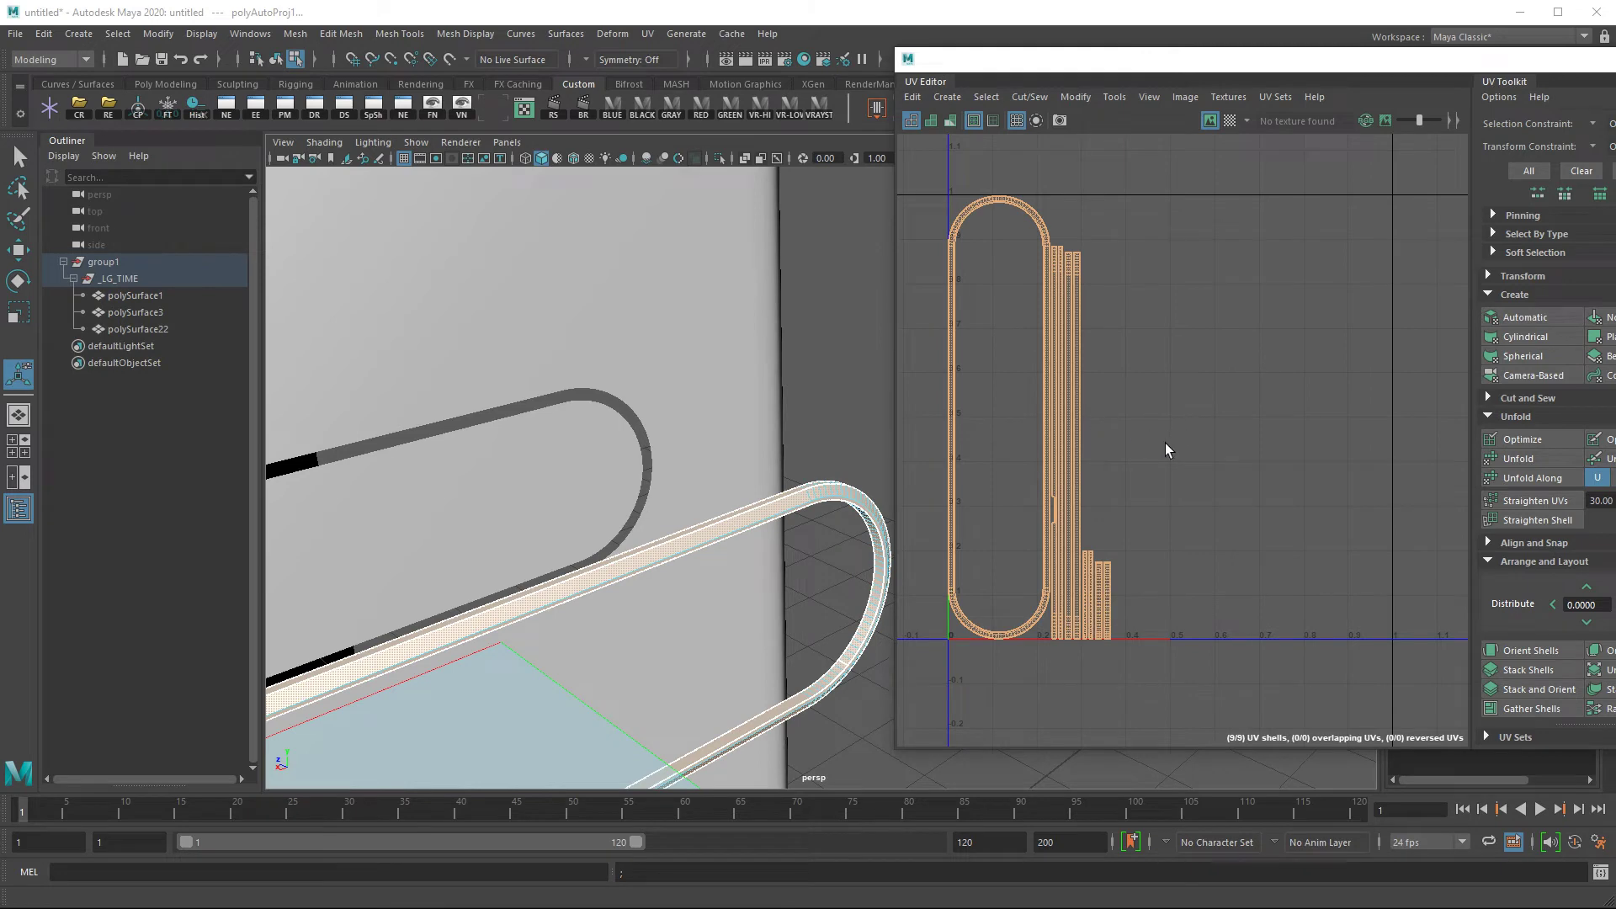
pyautogui.keyDown('alt'); pyautogui.moveTo(1149, 462); pyautogui.dragTo(1178, 446, button='middle'); pyautogui.keyUp('alt')
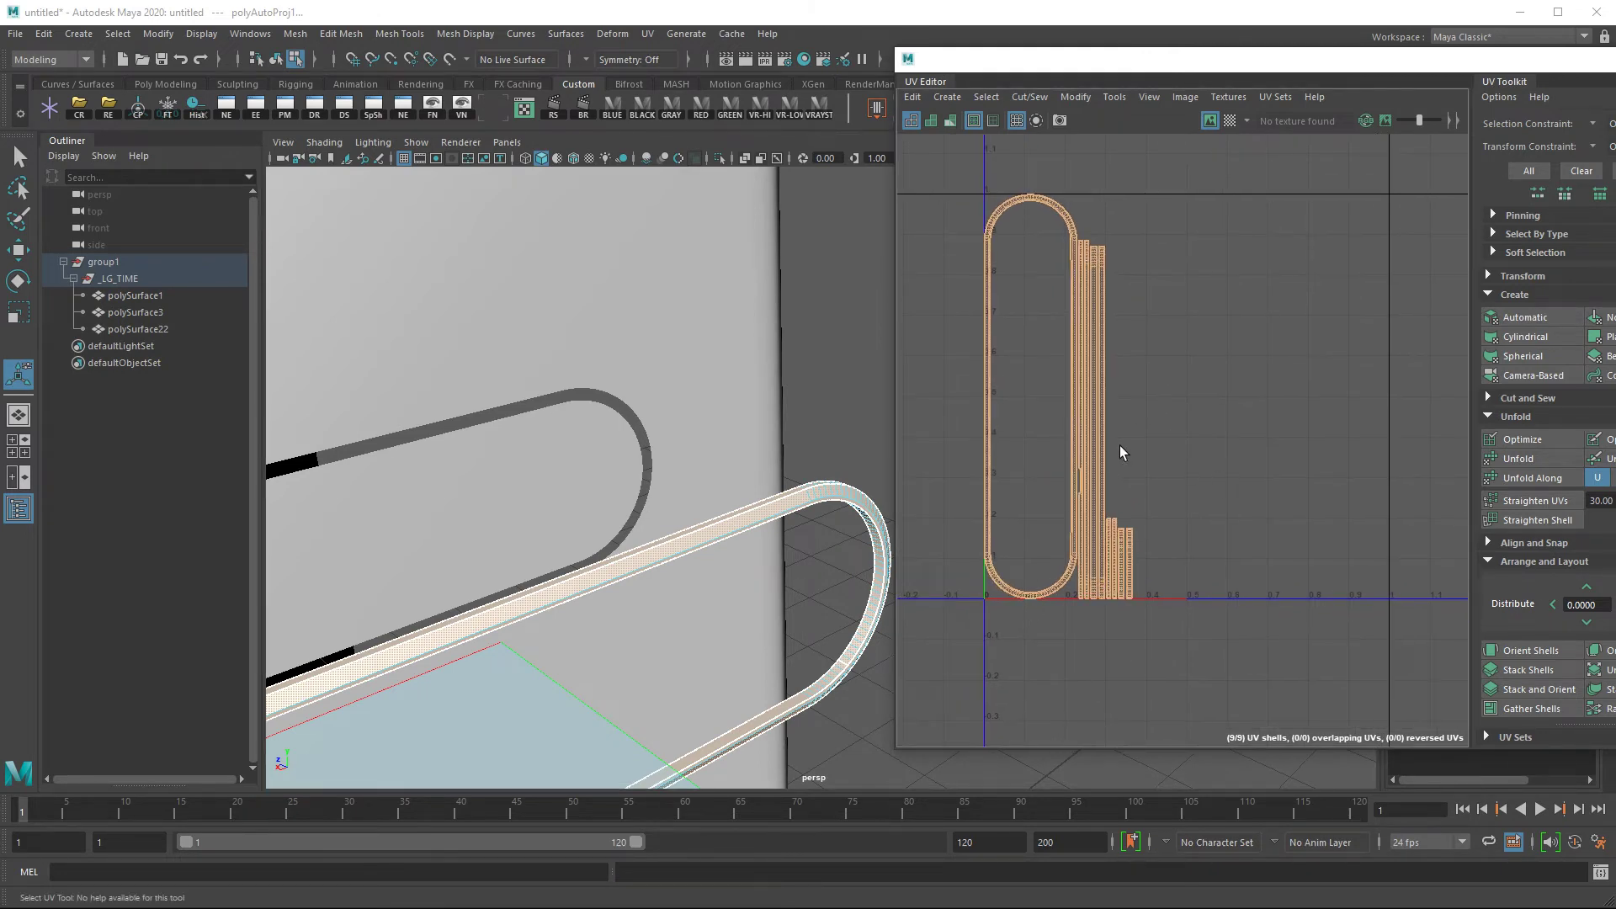
pyautogui.scroll(-5, 379, 456)
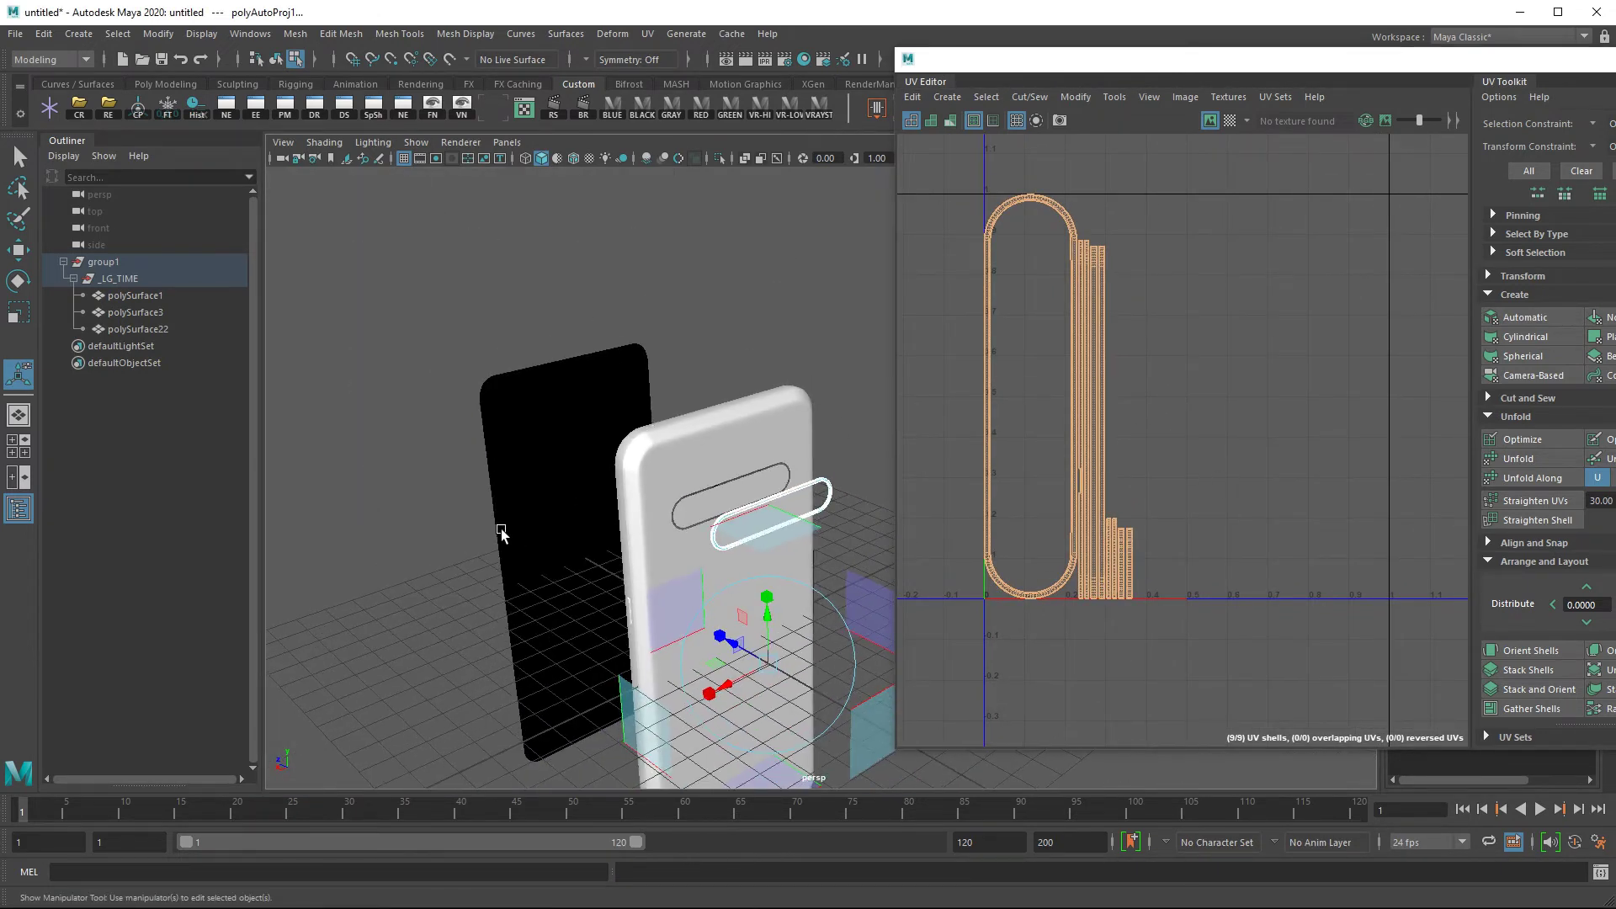
# Project Planar then Automatic UVs onto the flat phone panel and deselect it
pyautogui.click(504, 533)
pyautogui.moveTo(569, 531)
pyautogui.keyDown('alt'); pyautogui.mouseDown()
pyautogui.moveTo(530, 367)
pyautogui.moveTo(632, 379)
pyautogui.mouseUp(); pyautogui.keyUp('alt')
pyautogui.click(1525, 318)
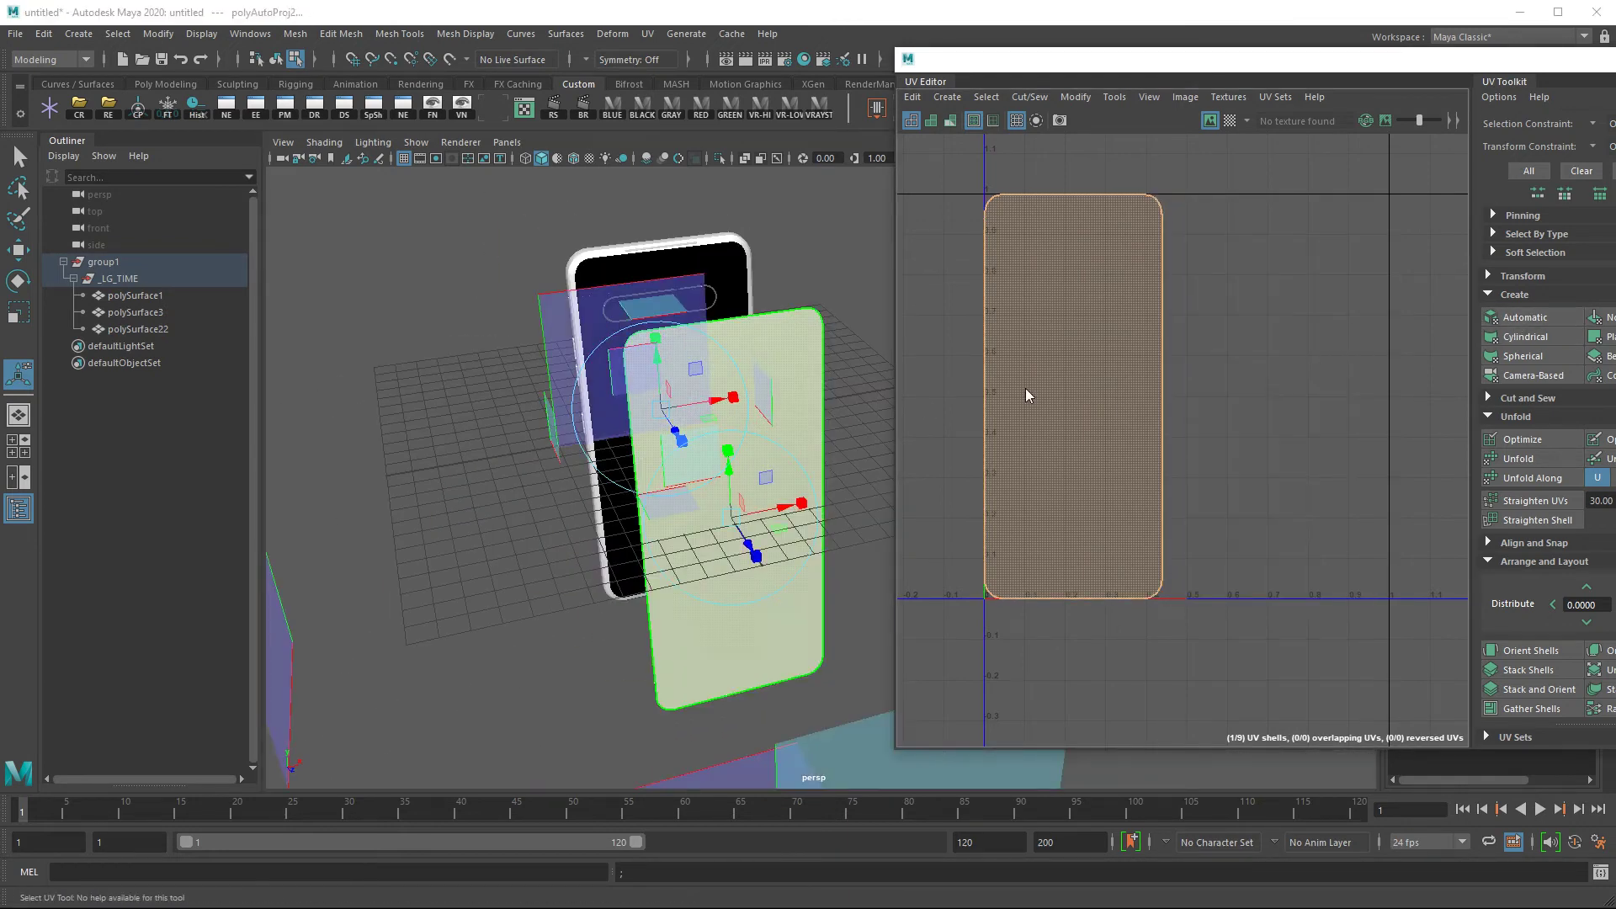
pyautogui.click(863, 416)
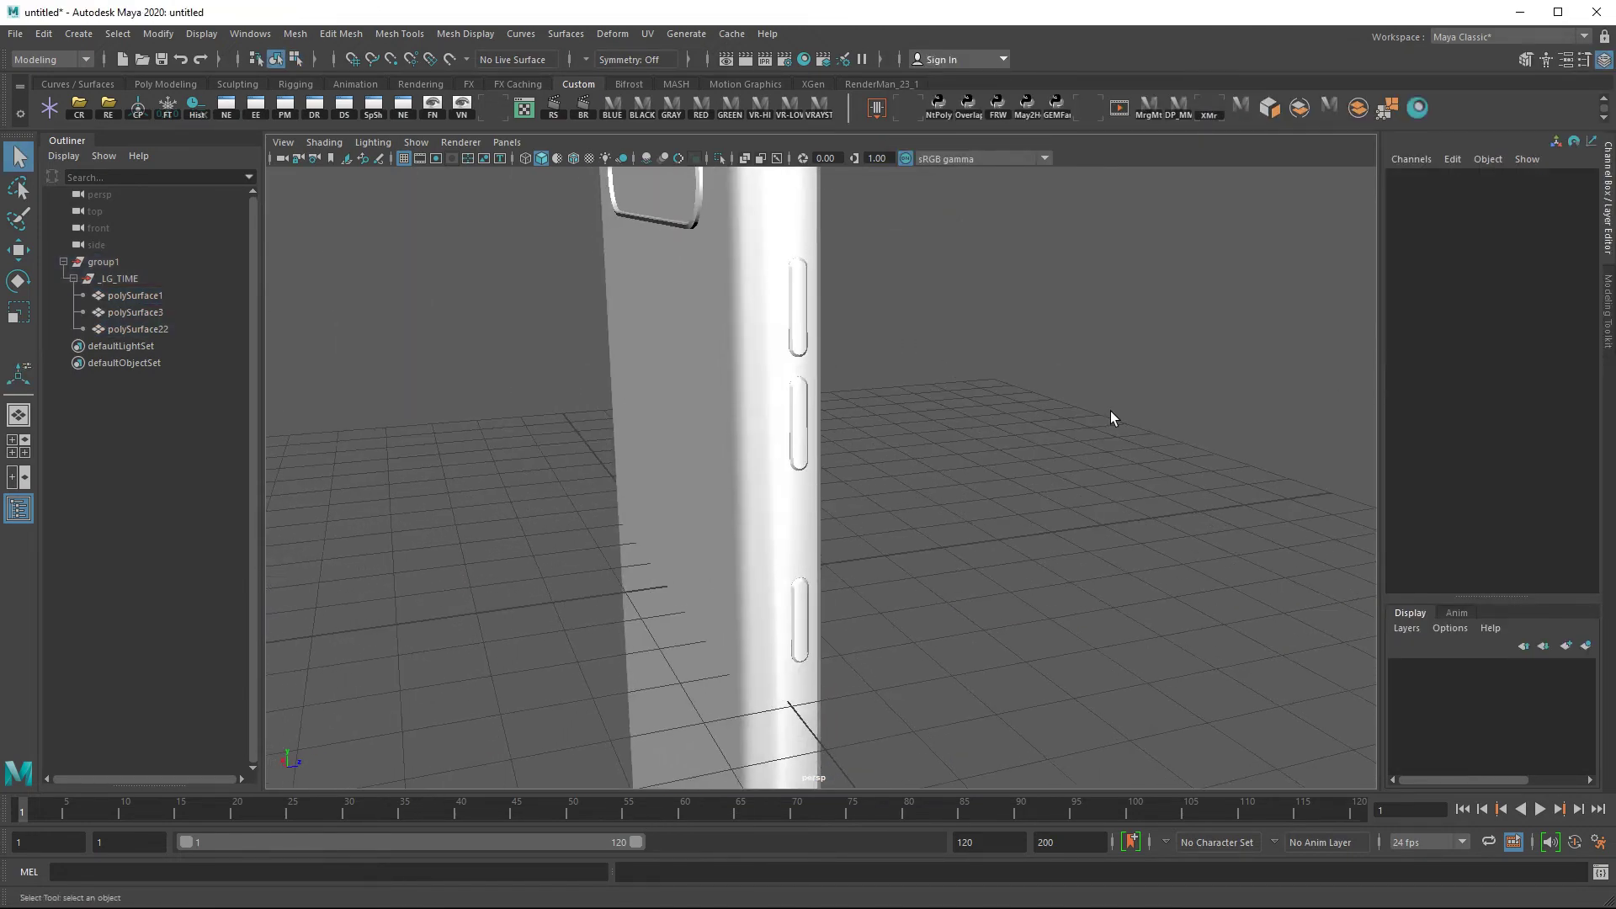
# Orbit around the separated phone and pick the side-button pieces from the side
pyautogui.moveTo(1111, 418)
pyautogui.keyDown('alt'); pyautogui.mouseDown()
pyautogui.moveTo(562, 457)
pyautogui.moveTo(1004, 550)
pyautogui.mouseUp(); pyautogui.keyUp('alt')
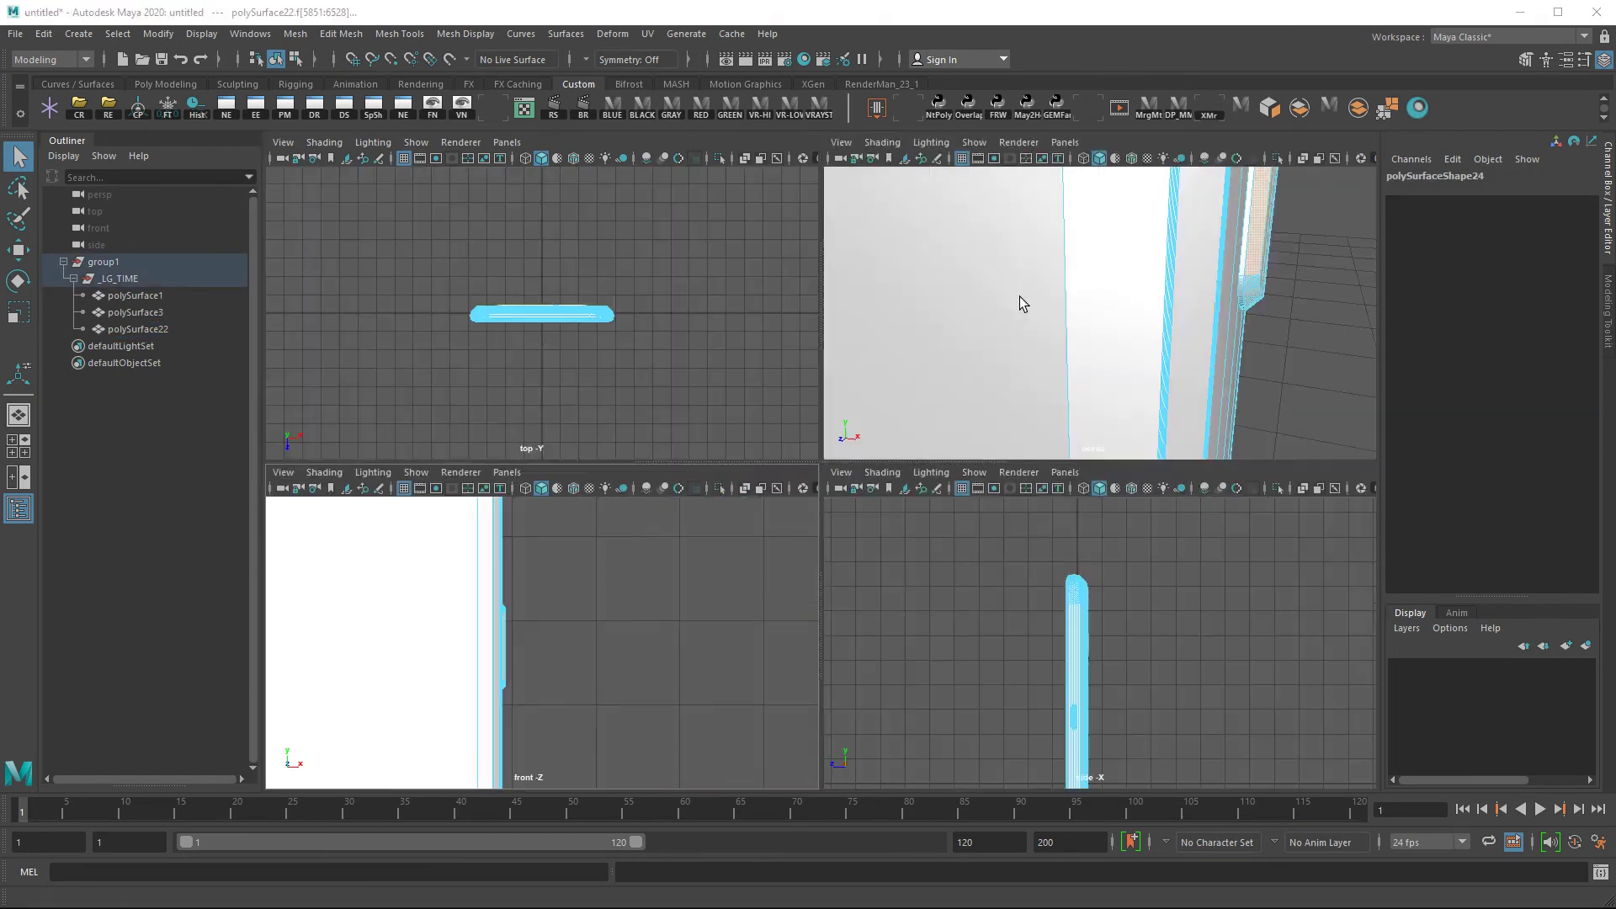
pyautogui.scroll(-3, 820, 498)
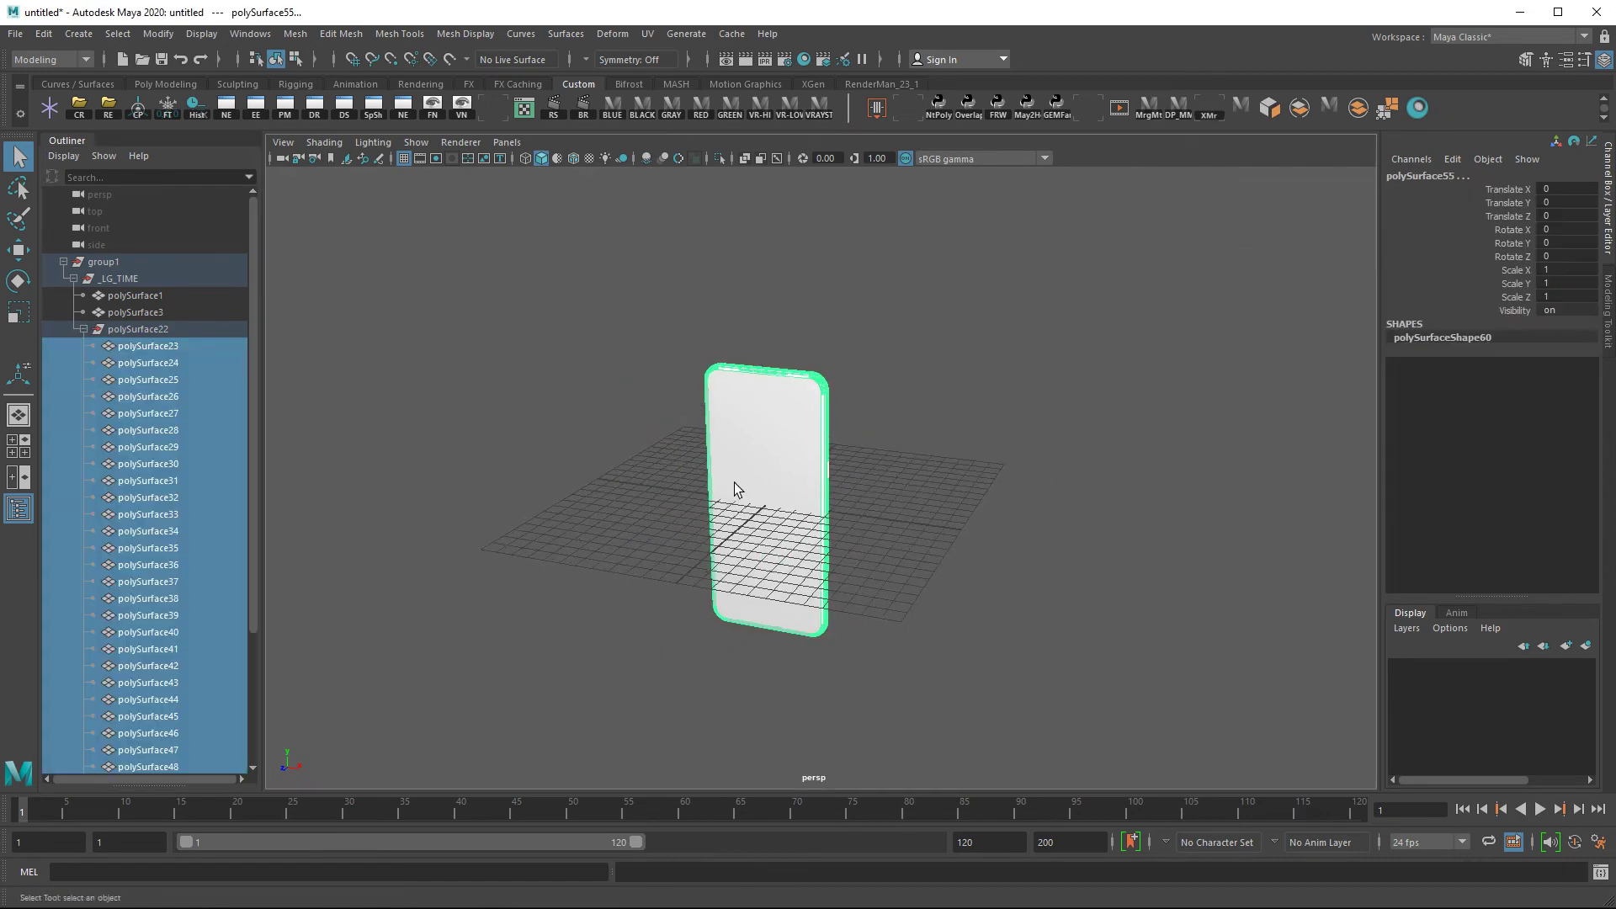
pyautogui.click(777, 421)
pyautogui.scroll(5, 885, 480)
pyautogui.moveTo(883, 480)
pyautogui.keyDown('alt'); pyautogui.mouseDown()
pyautogui.moveTo(804, 496)
pyautogui.moveTo(898, 475)
pyautogui.mouseUp(); pyautogui.keyUp('alt')
pyautogui.scroll(4, 959, 474)
pyautogui.scroll(4, 1061, 470)
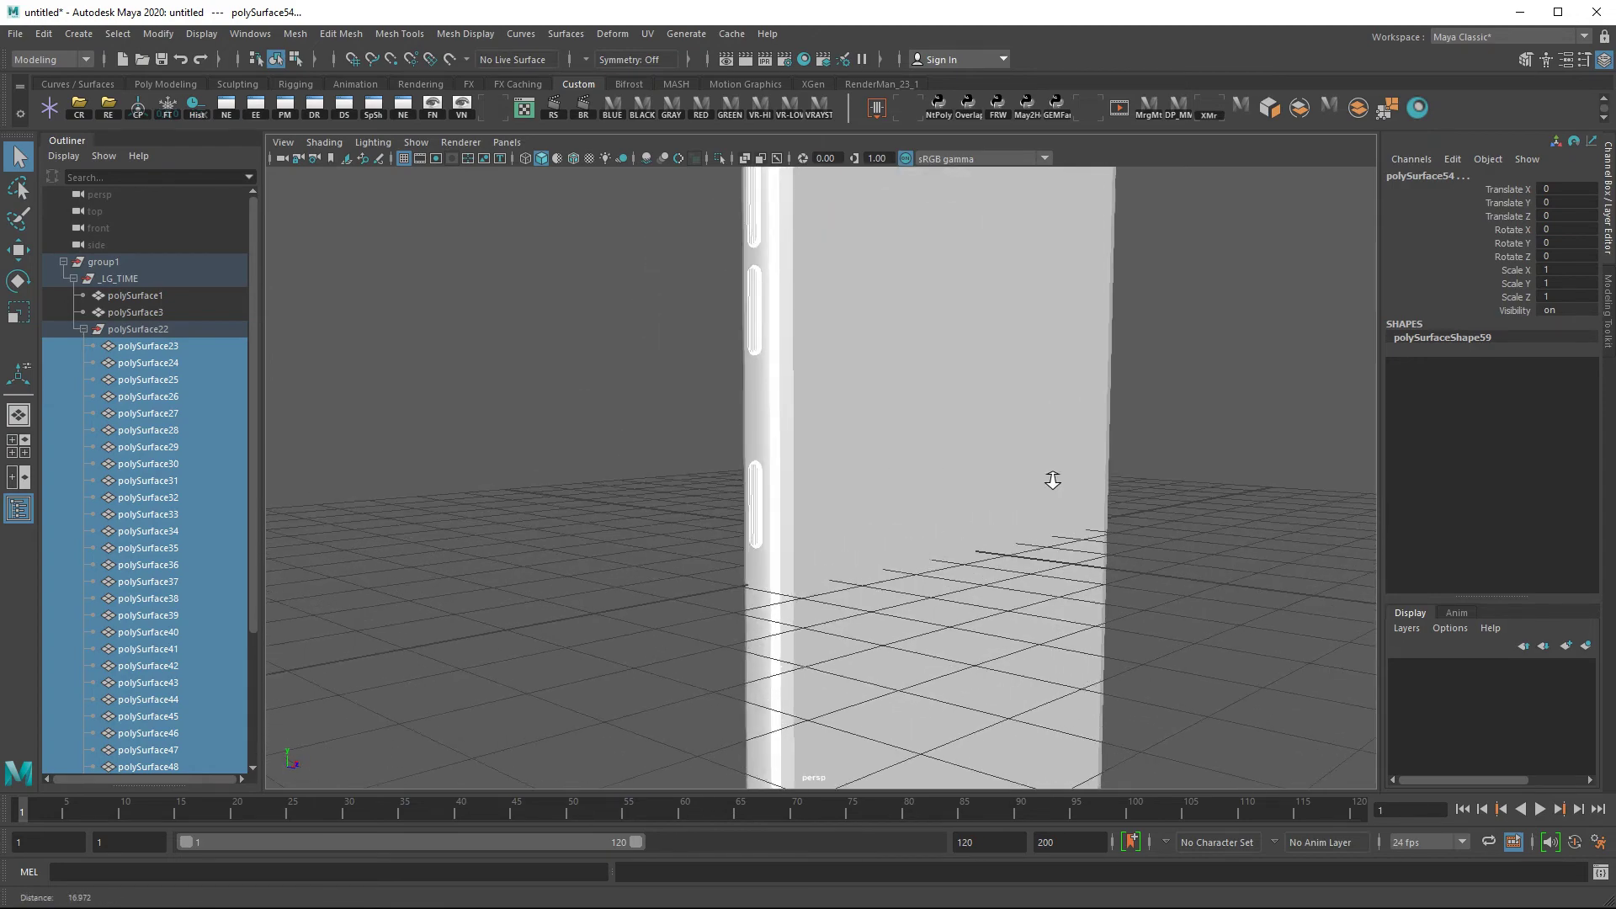
pyautogui.keyDown('alt'); pyautogui.moveTo(1079, 467); pyautogui.dragTo(928, 575, button='middle'); pyautogui.keyUp('alt')
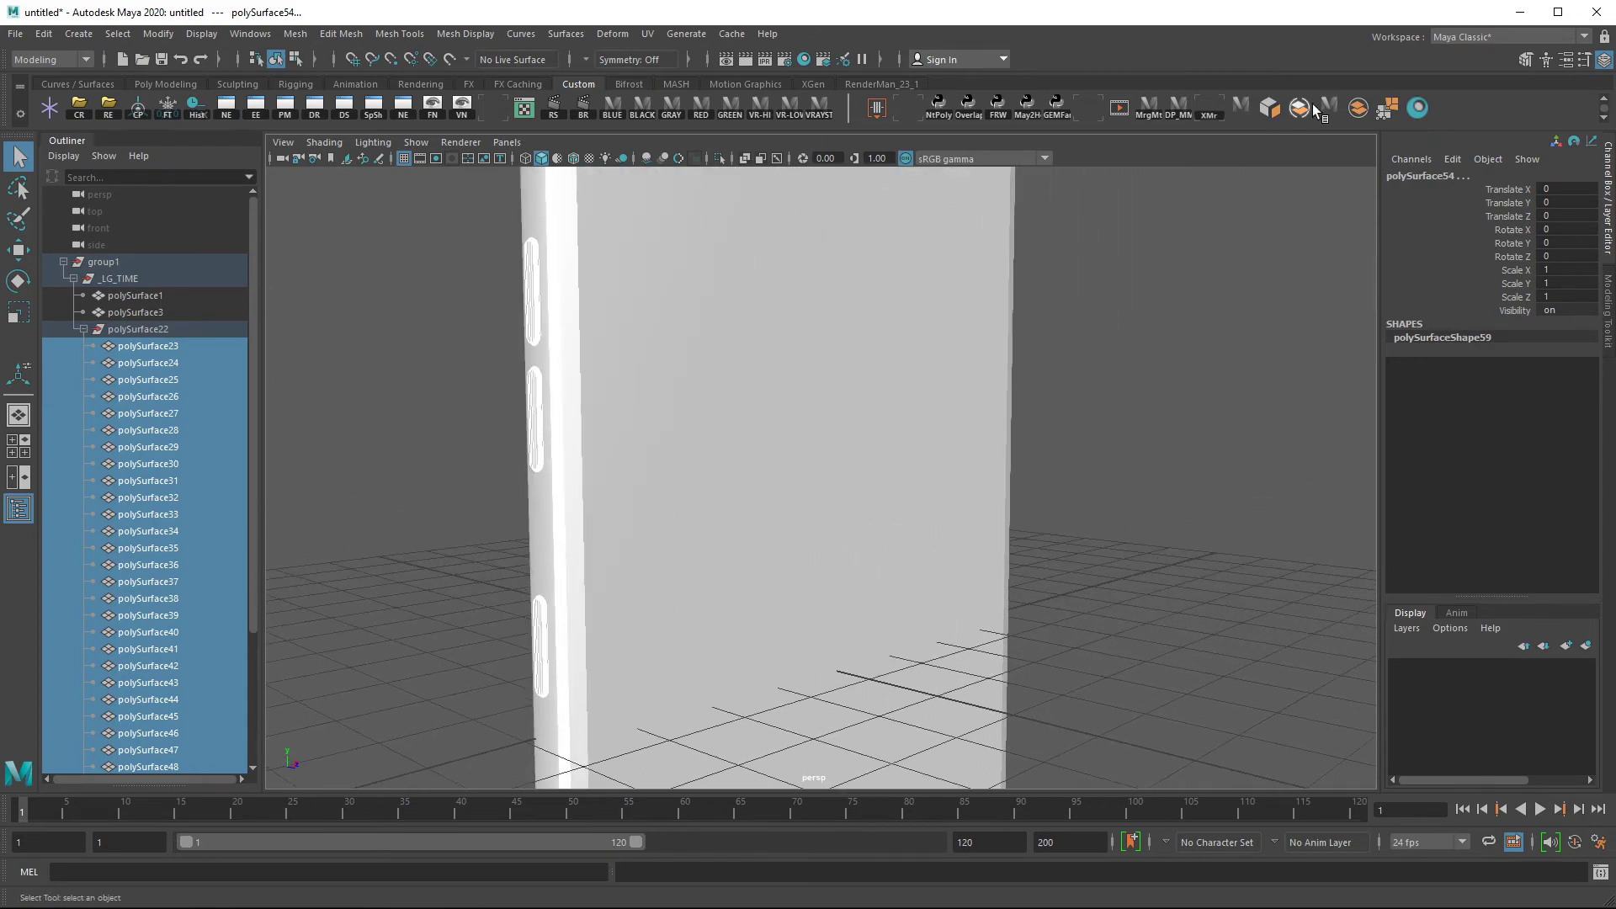
# Combine the side buttons into one mesh, isolate it and select every vertex
pyautogui.click(1359, 112)
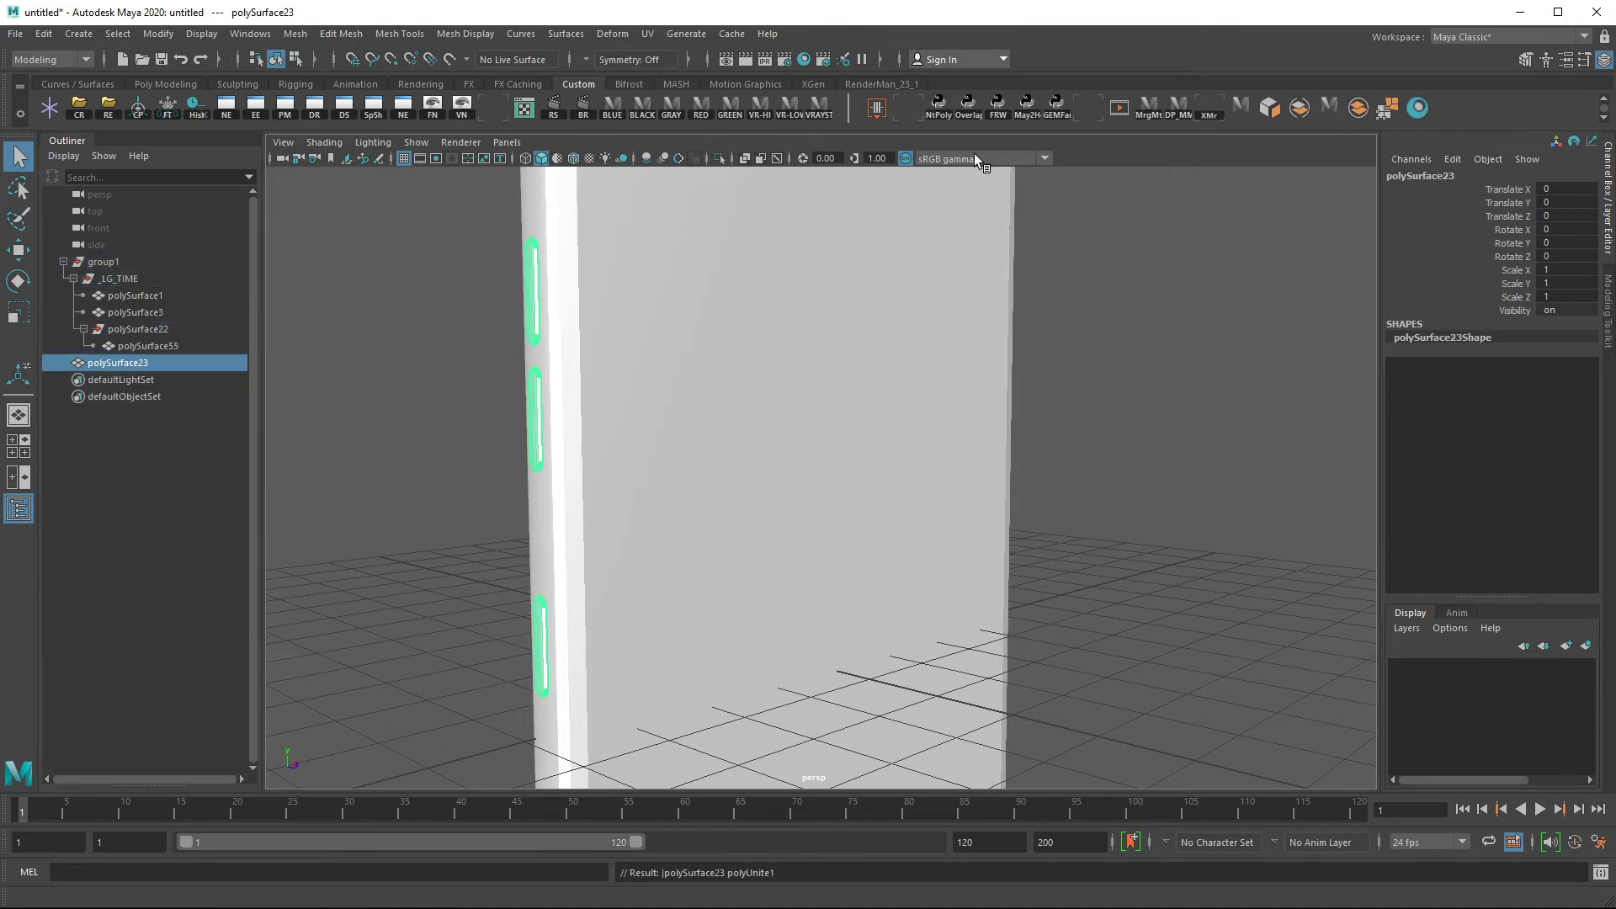
pyautogui.click(720, 158)
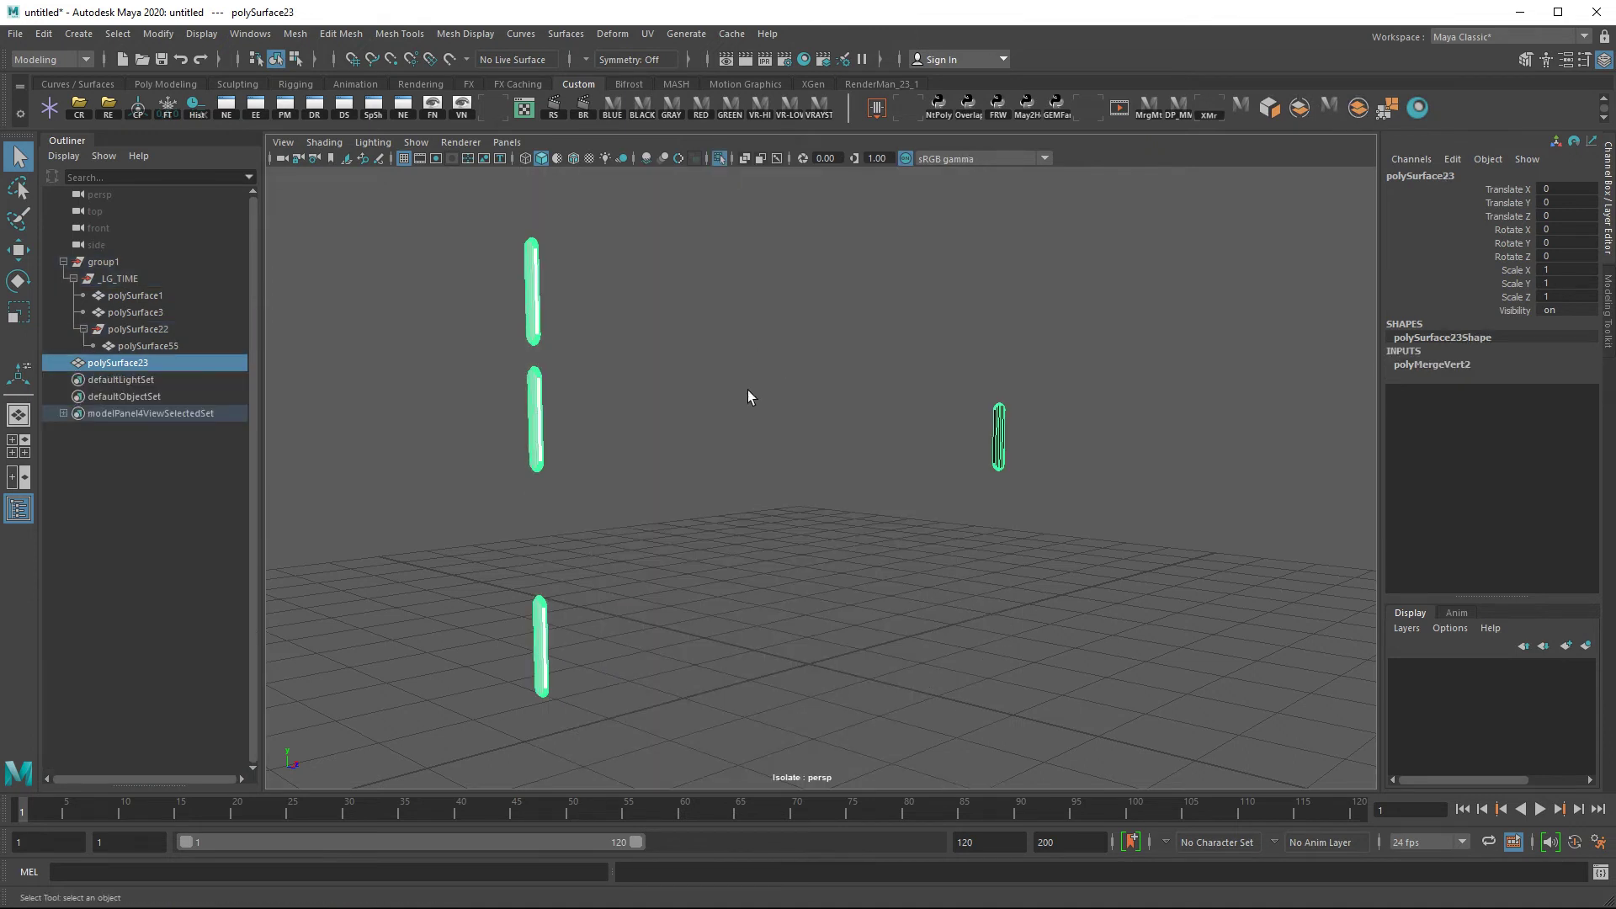
pyautogui.moveTo(532, 314); pyautogui.dragTo(468, 311, button='right')
pyautogui.moveTo(431, 207); pyautogui.dragTo(727, 508)
pyautogui.moveTo(883, 641); pyautogui.dragTo(1113, 785)
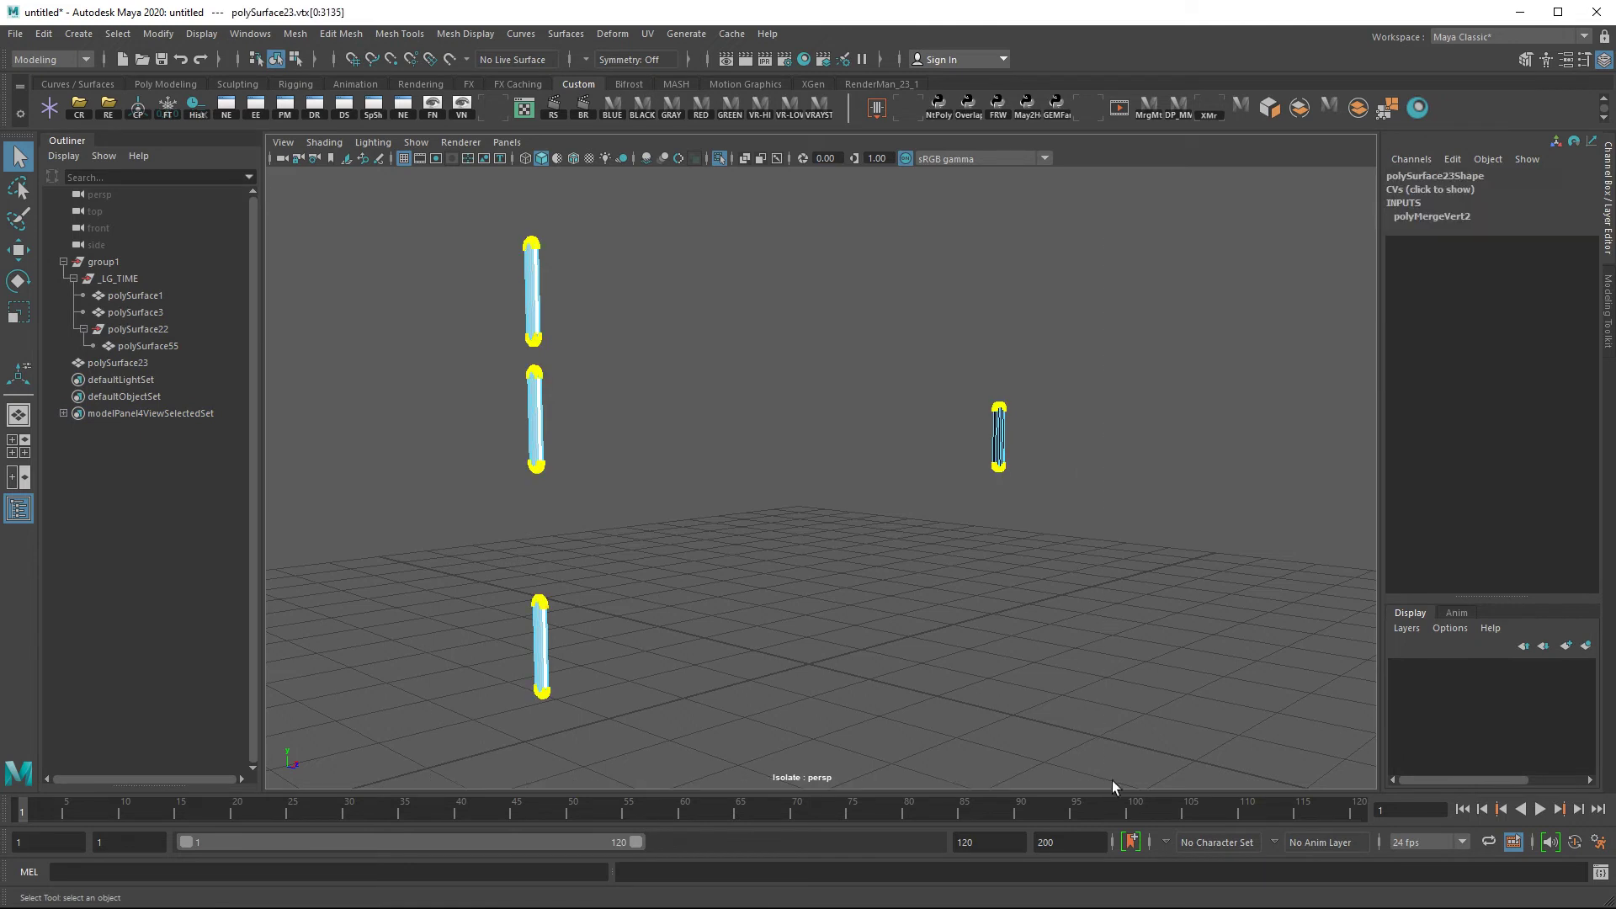
# Bring up Merge Vertices Options and zoom onto the mesh's rounded top edge
pyautogui.click(1388, 107)
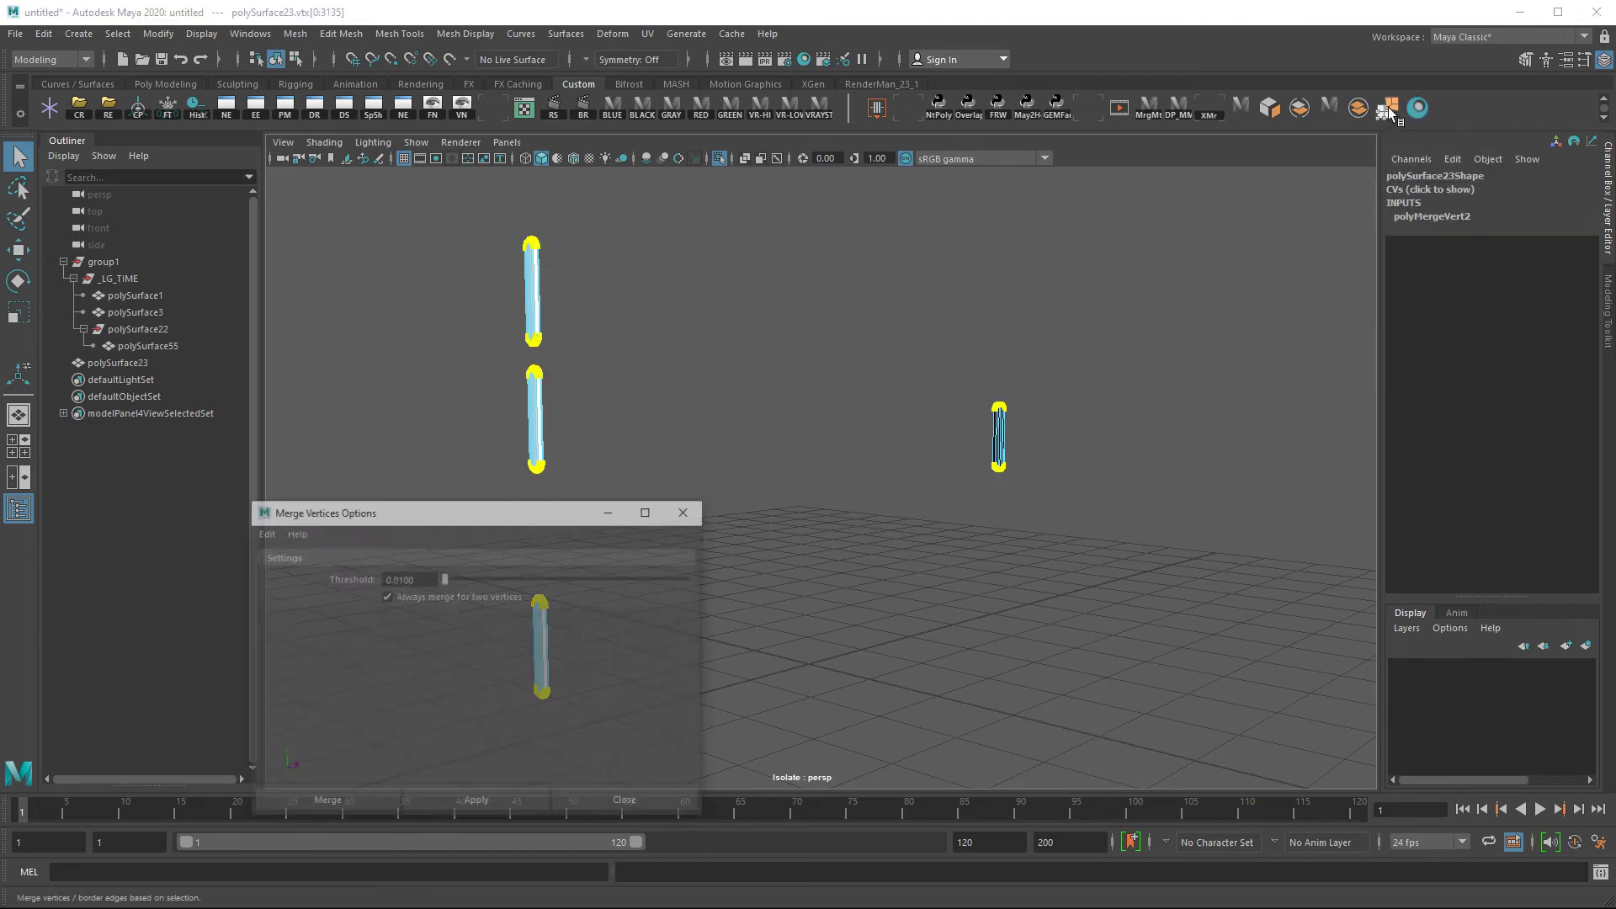
pyautogui.moveTo(507, 510); pyautogui.dragTo(506, 350)
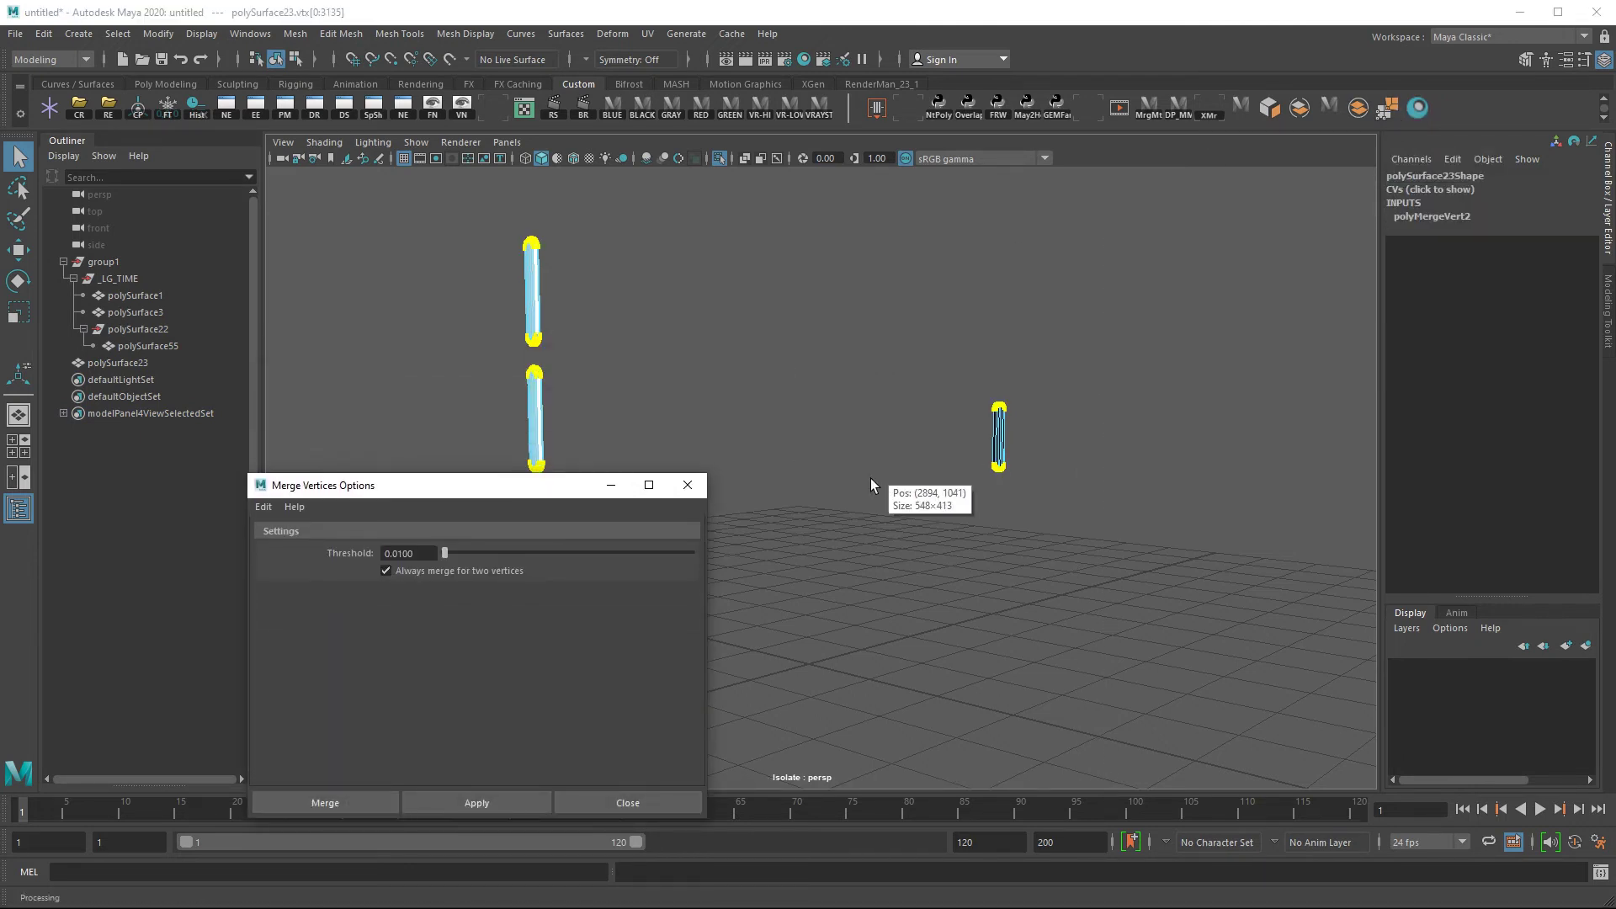
pyautogui.moveTo(532, 480); pyautogui.dragTo(844, 366)
pyautogui.press('f')
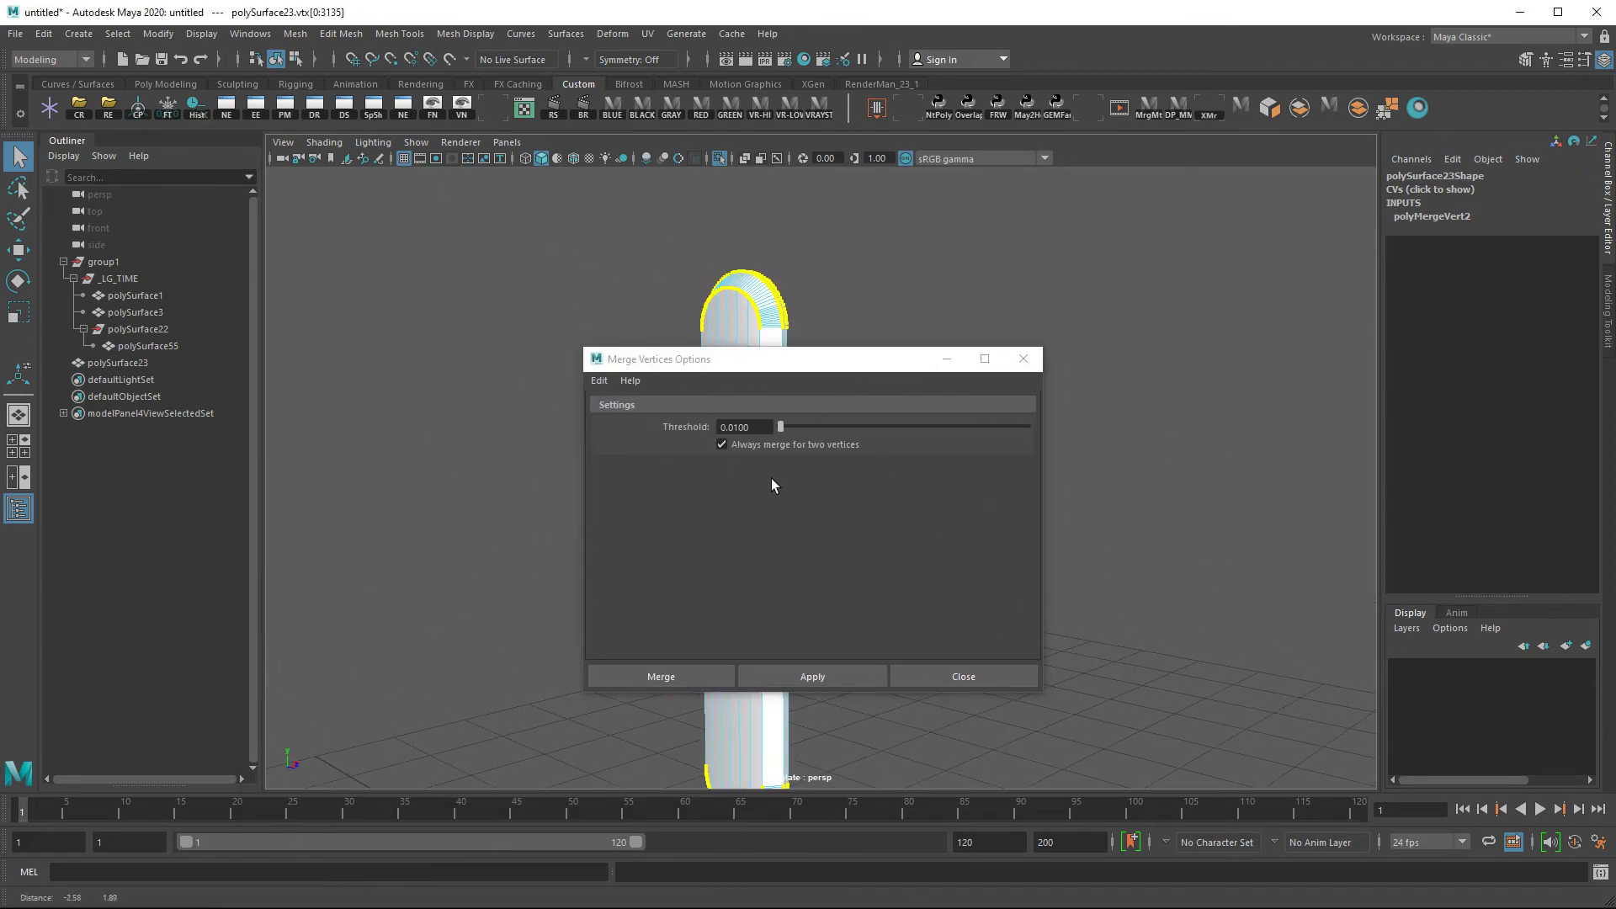
pyautogui.moveTo(612, 285)
pyautogui.keyDown('alt'); pyautogui.mouseDown(button='right')
pyautogui.moveTo(698, 266)
pyautogui.moveTo(619, 316)
pyautogui.mouseUp(button='right'); pyautogui.keyUp('alt')
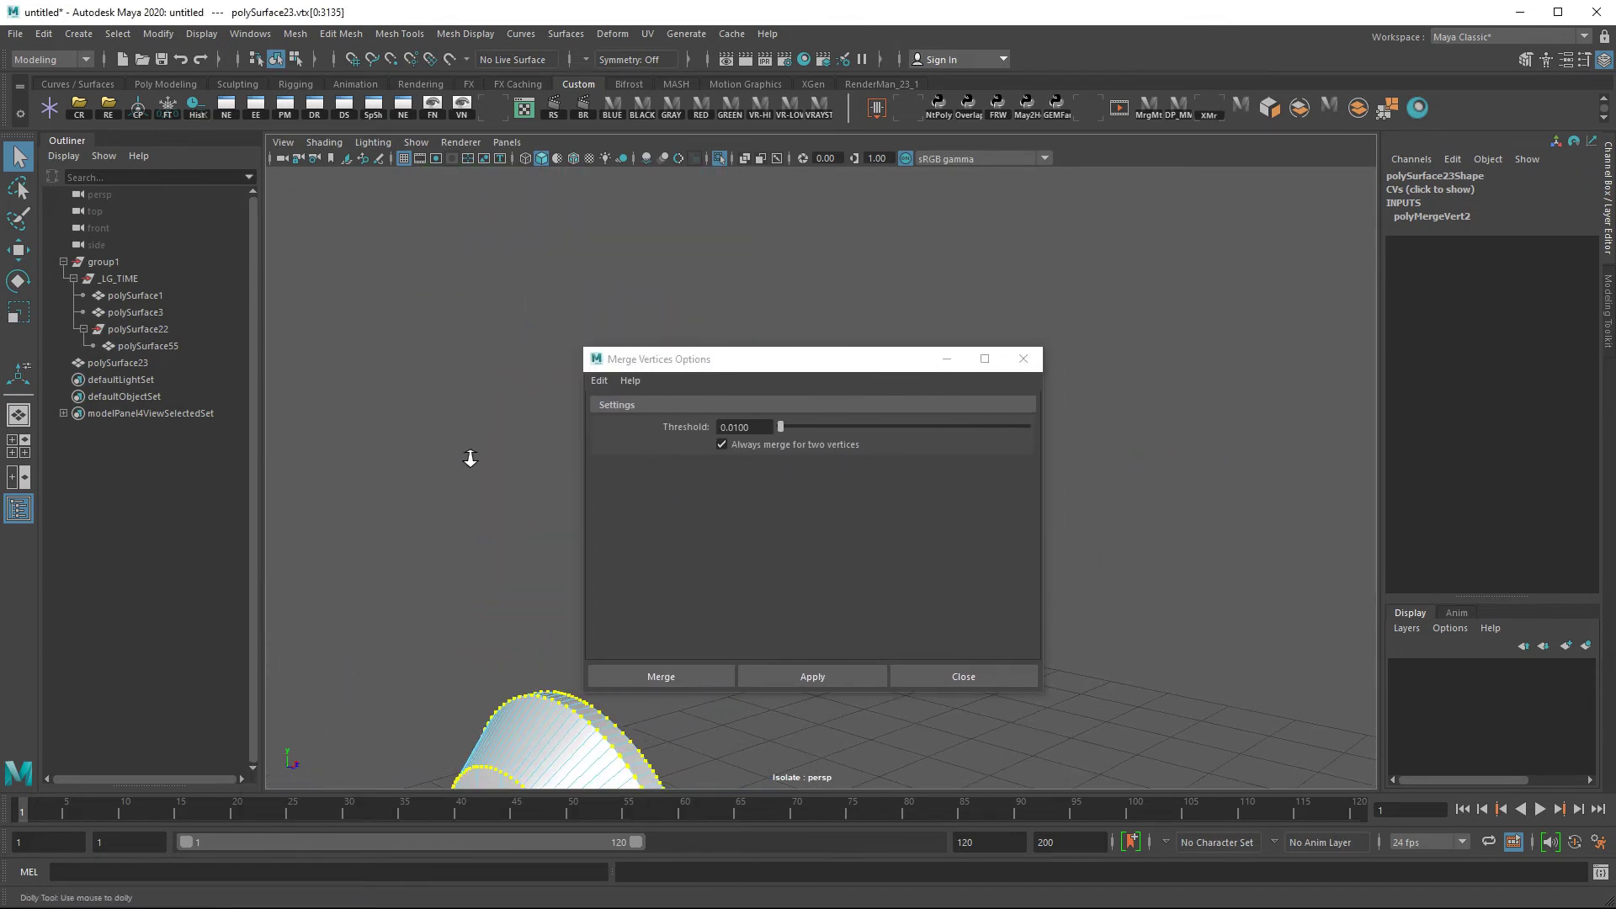
pyautogui.moveTo(474, 418)
pyautogui.keyDown('alt'); pyautogui.mouseDown(button='middle')
pyautogui.moveTo(490, 387)
pyautogui.moveTo(498, 404)
pyautogui.mouseUp(button='middle'); pyautogui.keyUp('alt')
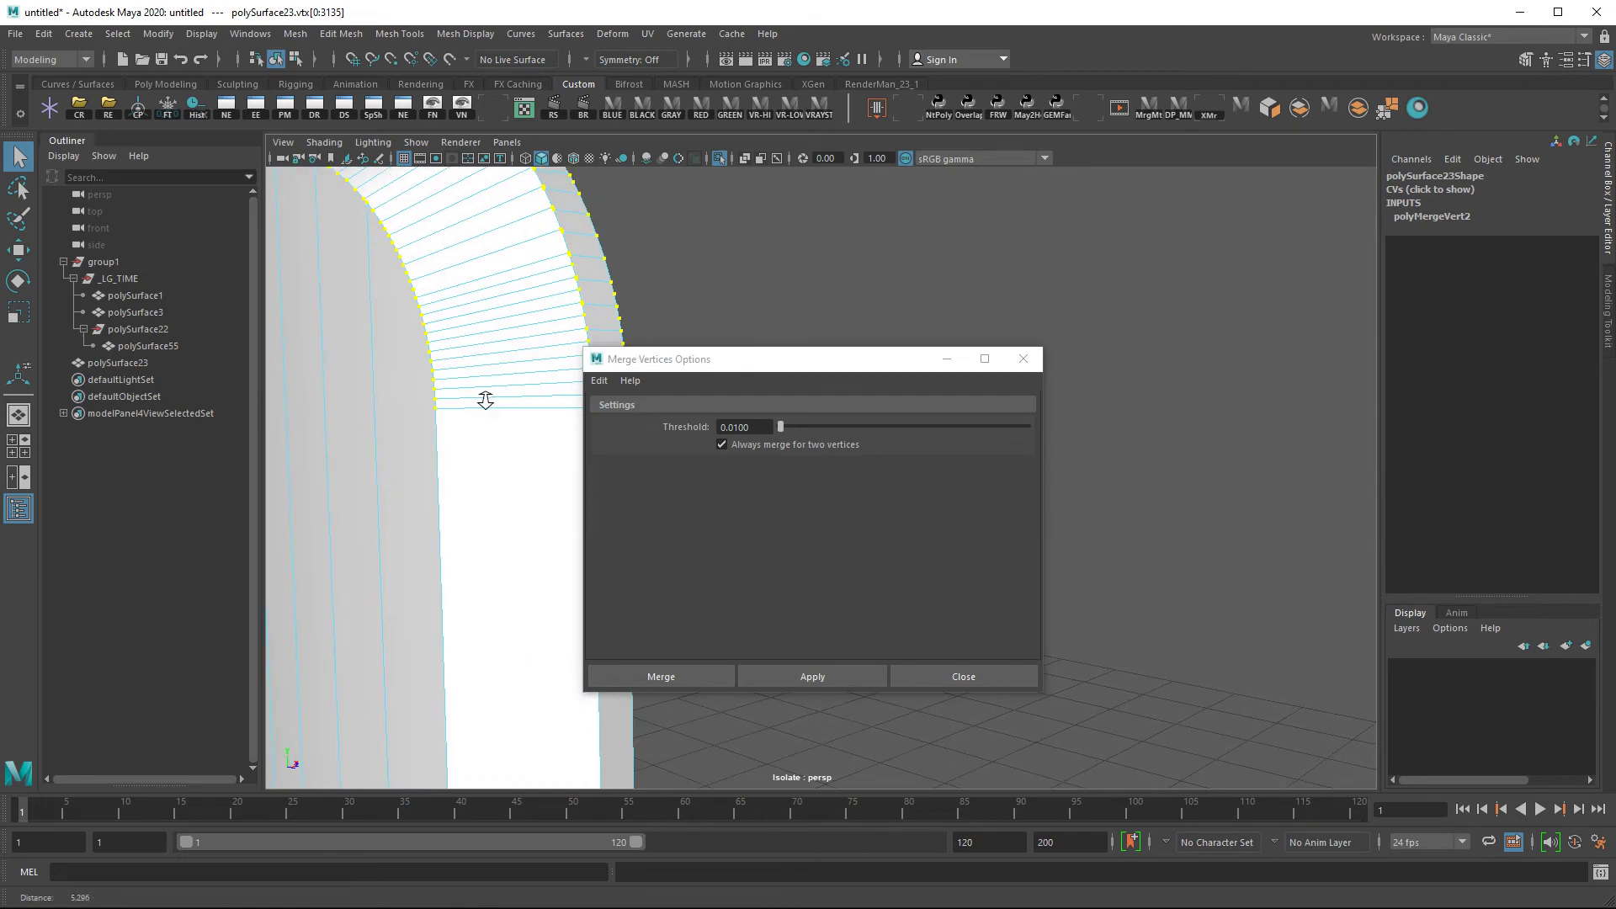
pyautogui.keyDown('alt'); pyautogui.moveTo(497, 403); pyautogui.dragTo(511, 410, button='right'); pyautogui.keyUp('alt')
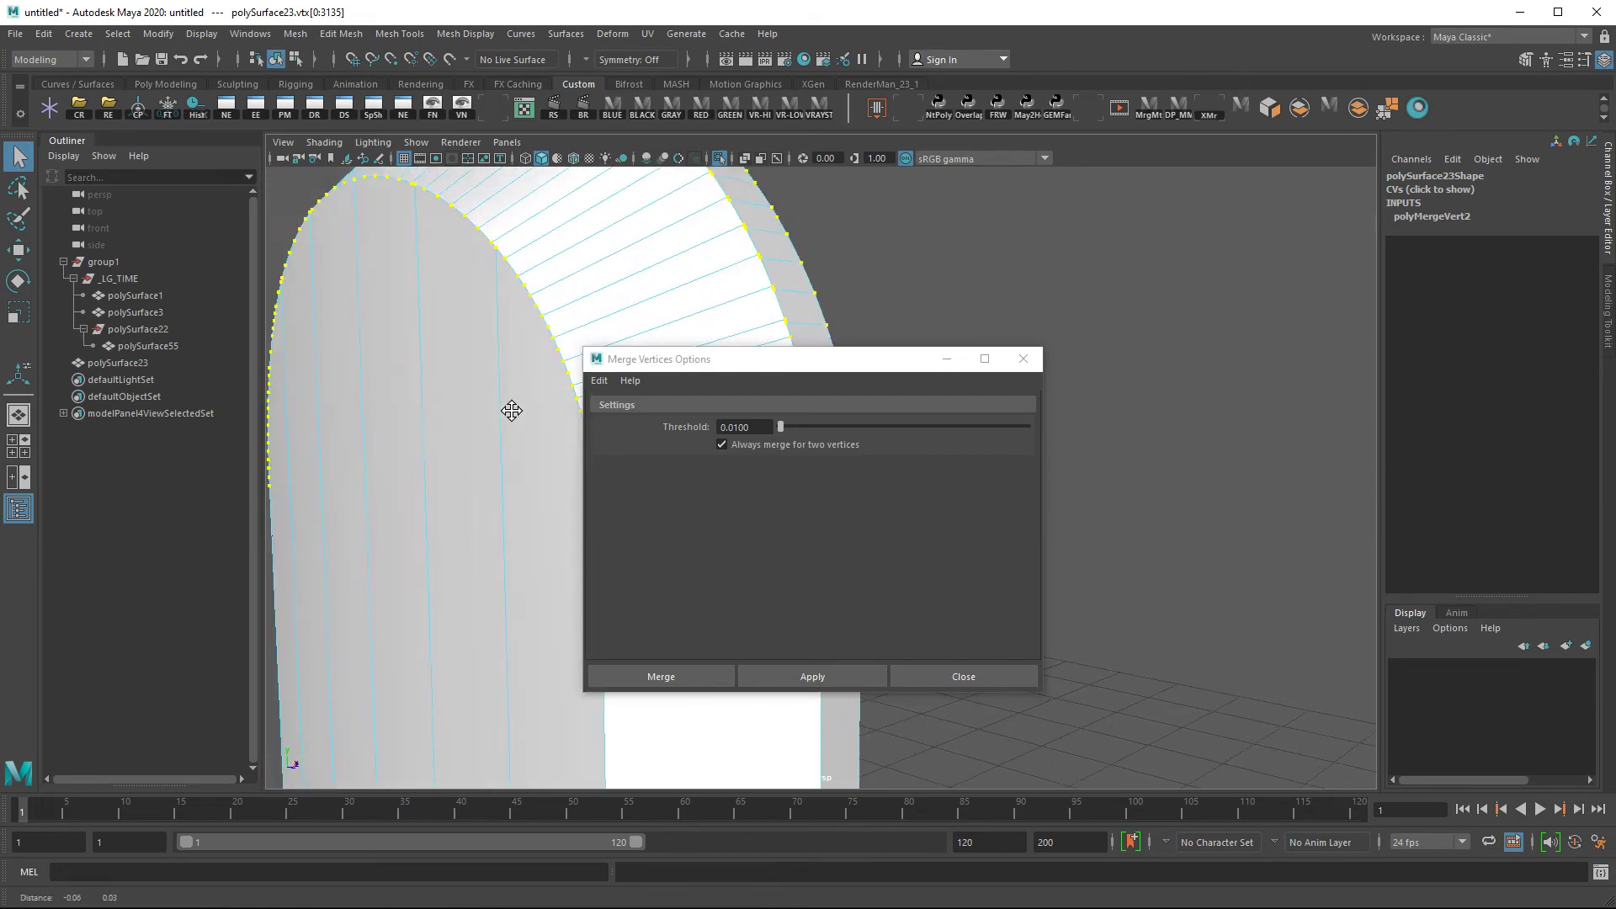
pyautogui.keyDown('alt'); pyautogui.moveTo(512, 411); pyautogui.dragTo(530, 405, button='middle'); pyautogui.keyUp('alt')
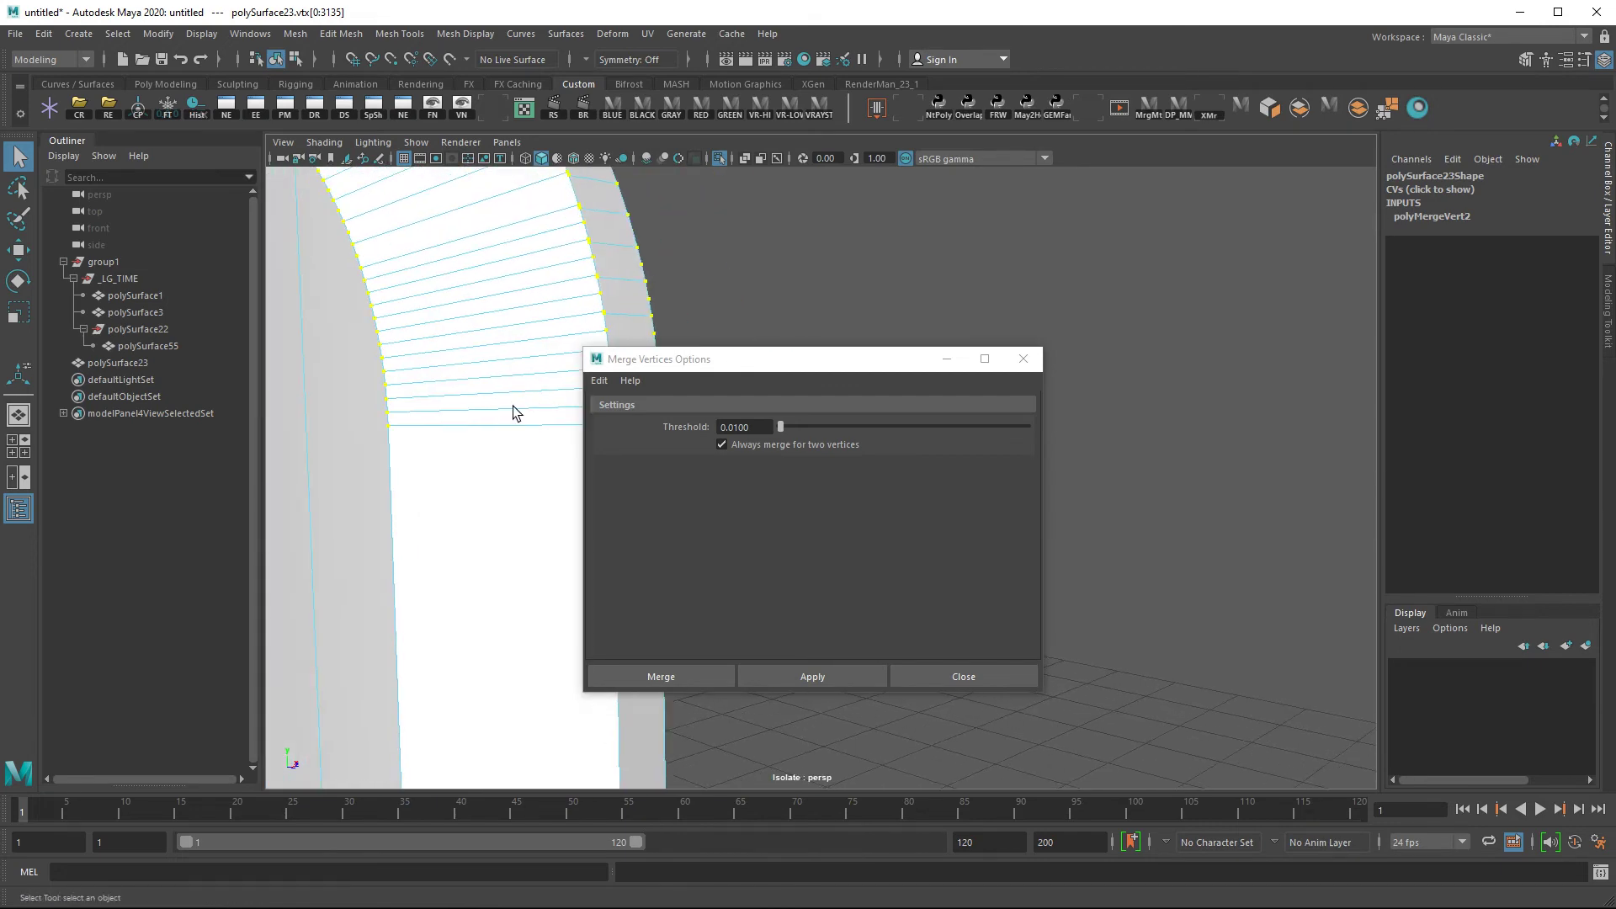
# Apply the vertex merge with a 0.0009 threshold and reframe the whole mesh
pyautogui.hotkey('ctrl', 'z')
pyautogui.click(768, 422)
pyautogui.write('0.0009')
pyautogui.click(838, 676)
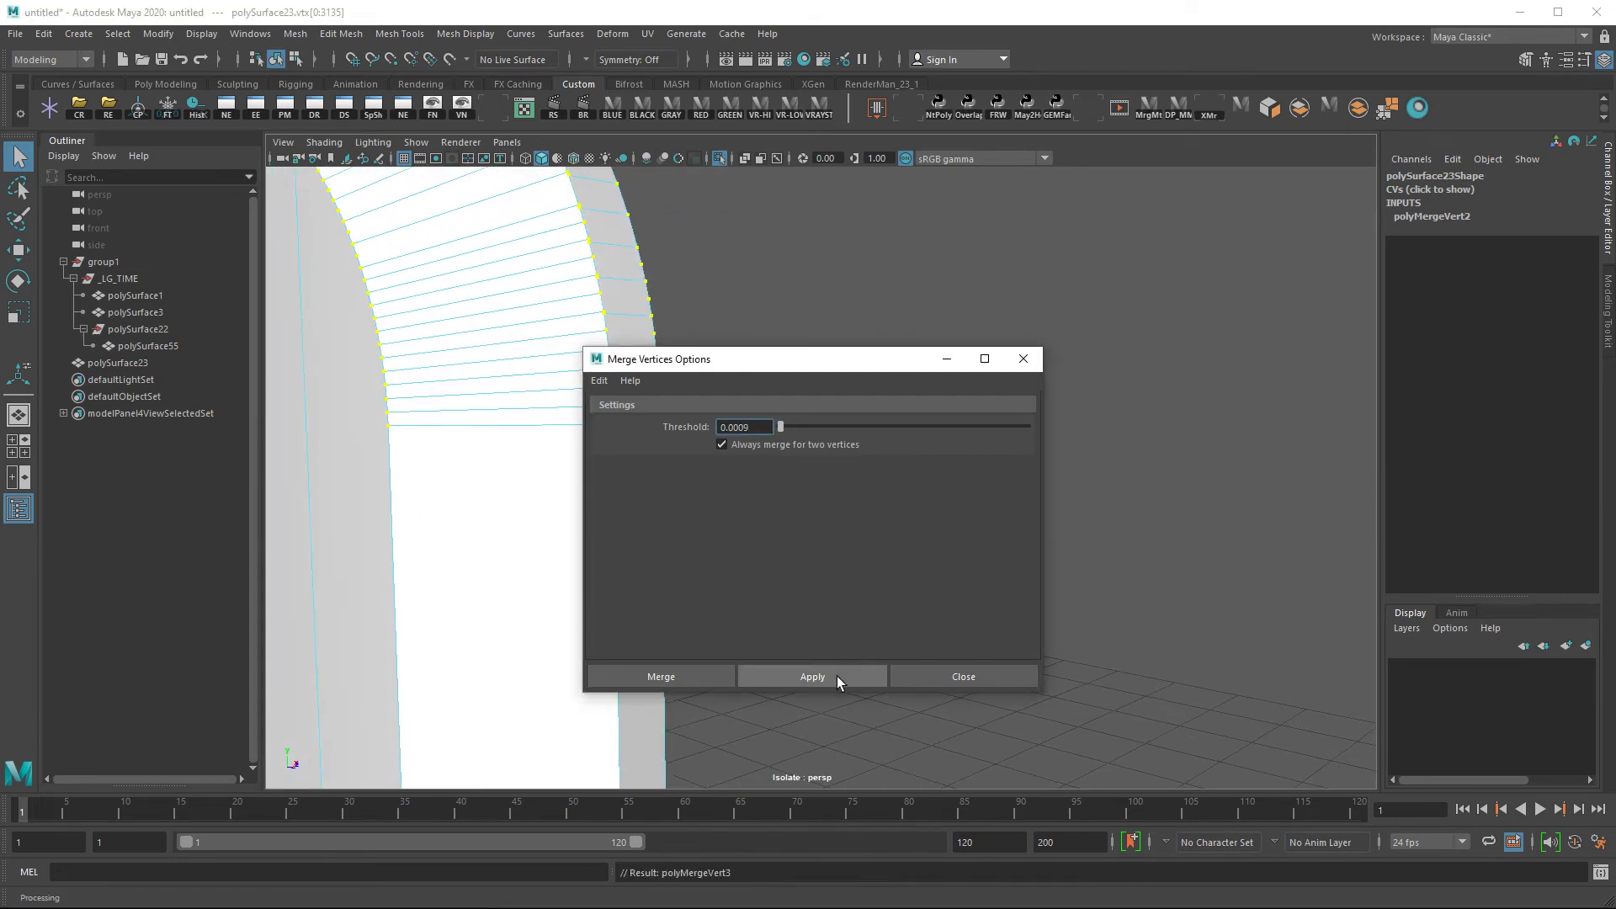
pyautogui.press('f')
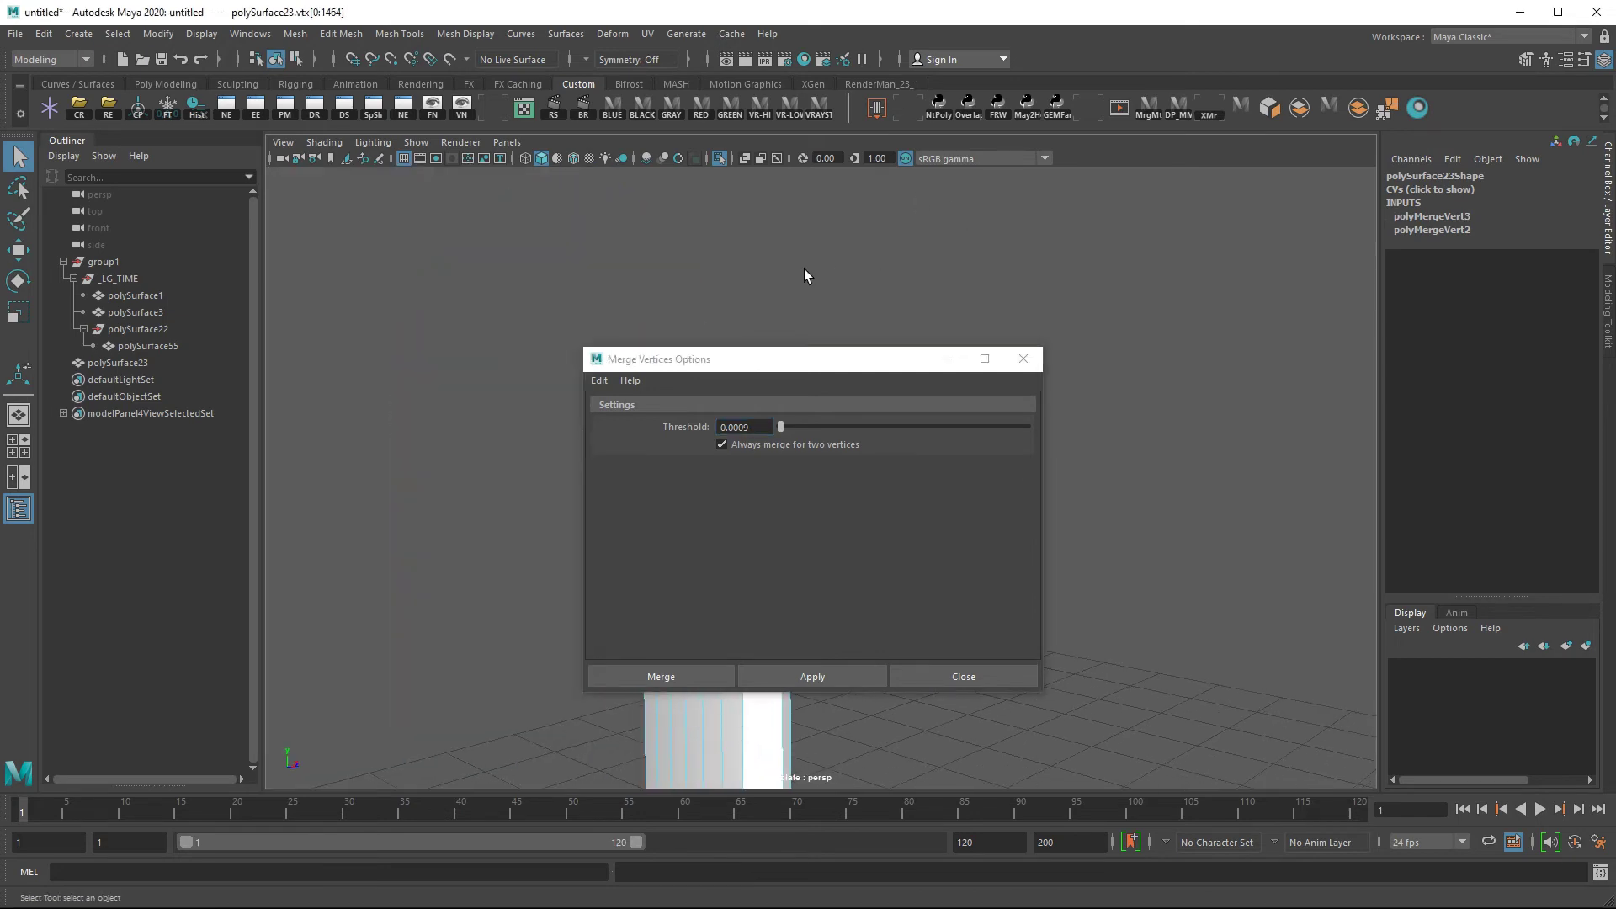
pyautogui.click(1023, 359)
# Separate the button mesh and select the four resulting capsules
pyautogui.click(1311, 114)
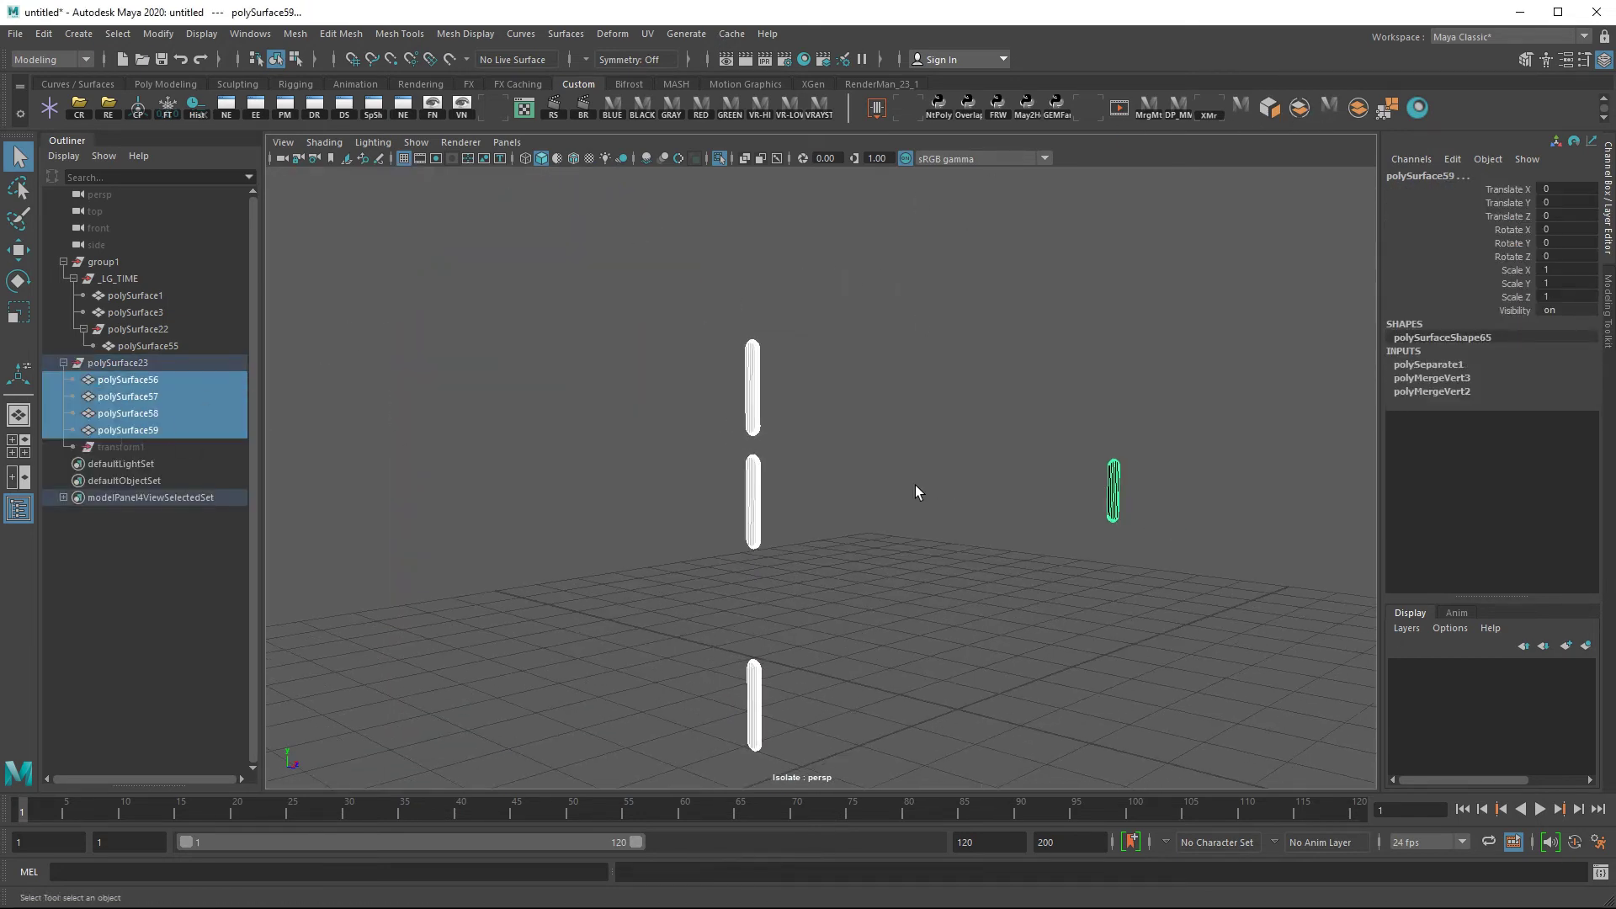
pyautogui.keyDown('alt'); pyautogui.moveTo(936, 460); pyautogui.dragTo(708, 291); pyautogui.keyUp('alt')
pyautogui.click(704, 288)
pyautogui.click(693, 385)
pyautogui.click(692, 588)
pyautogui.click(1072, 411)
pyautogui.moveTo(483, 200); pyautogui.dragTo(1180, 692)
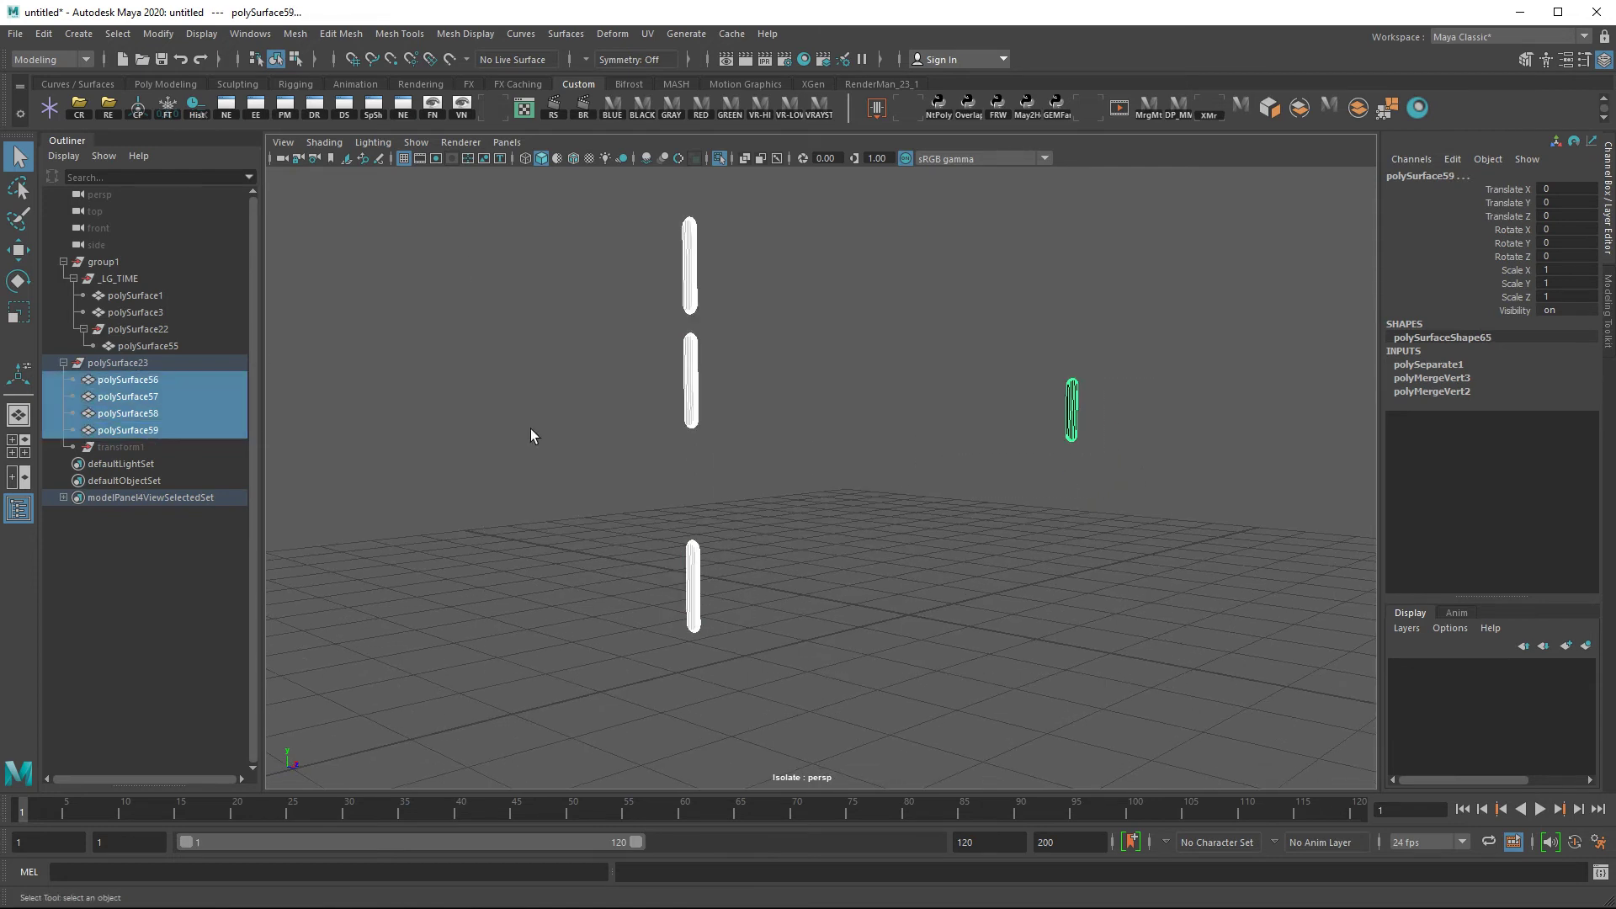
# Parent polySurface56–59 under _LG_TIME and delete the leftover polySurface22 node
pyautogui.moveTo(139, 410); pyautogui.dragTo(127, 280)
pyautogui.click(136, 328)
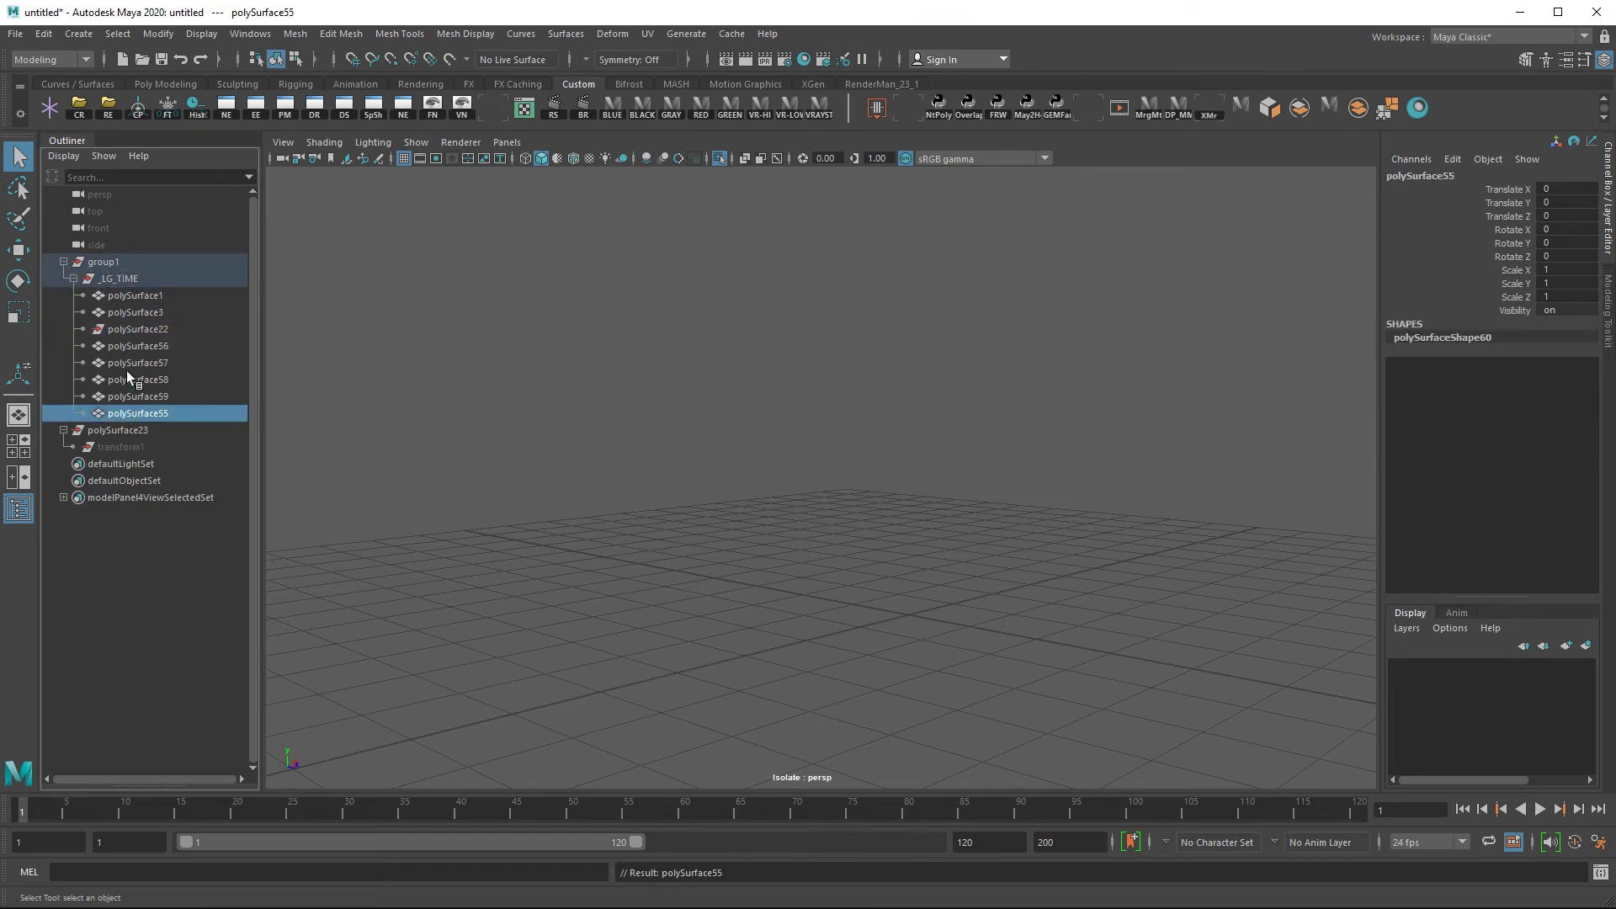
pyautogui.click(138, 330)
pyautogui.press('Delete')
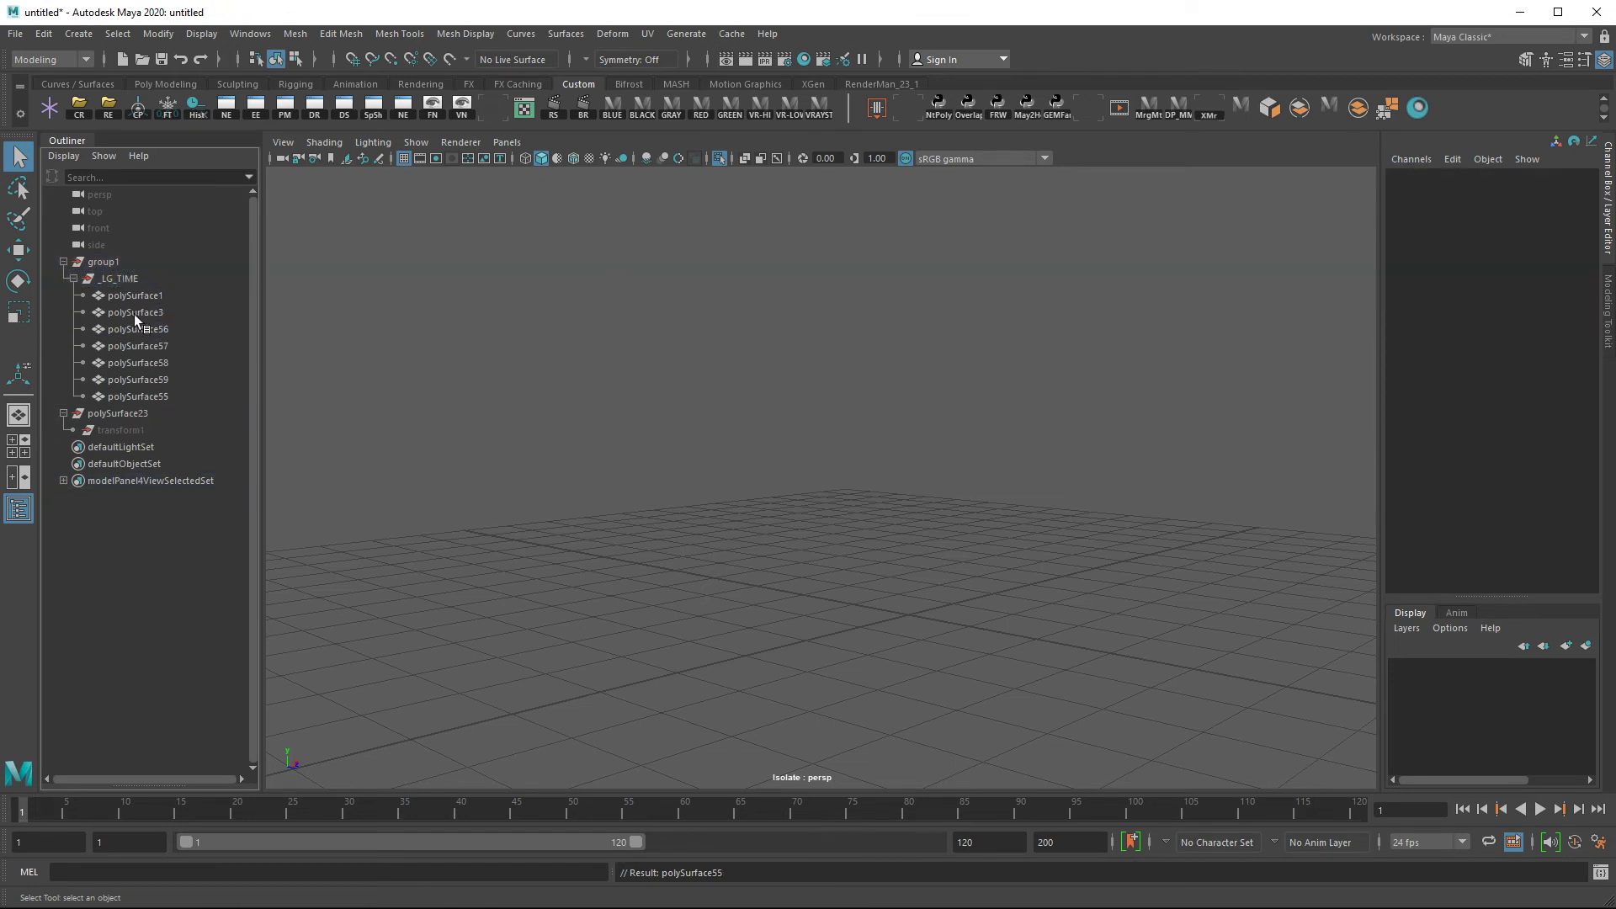
# Exit Isolate Select so the whole phone model shows, then pick the front polySurface1
pyautogui.moveTo(136, 295); pyautogui.dragTo(176, 383)
pyautogui.keyDown('shift'); pyautogui.click(175, 395); pyautogui.keyUp('shift')
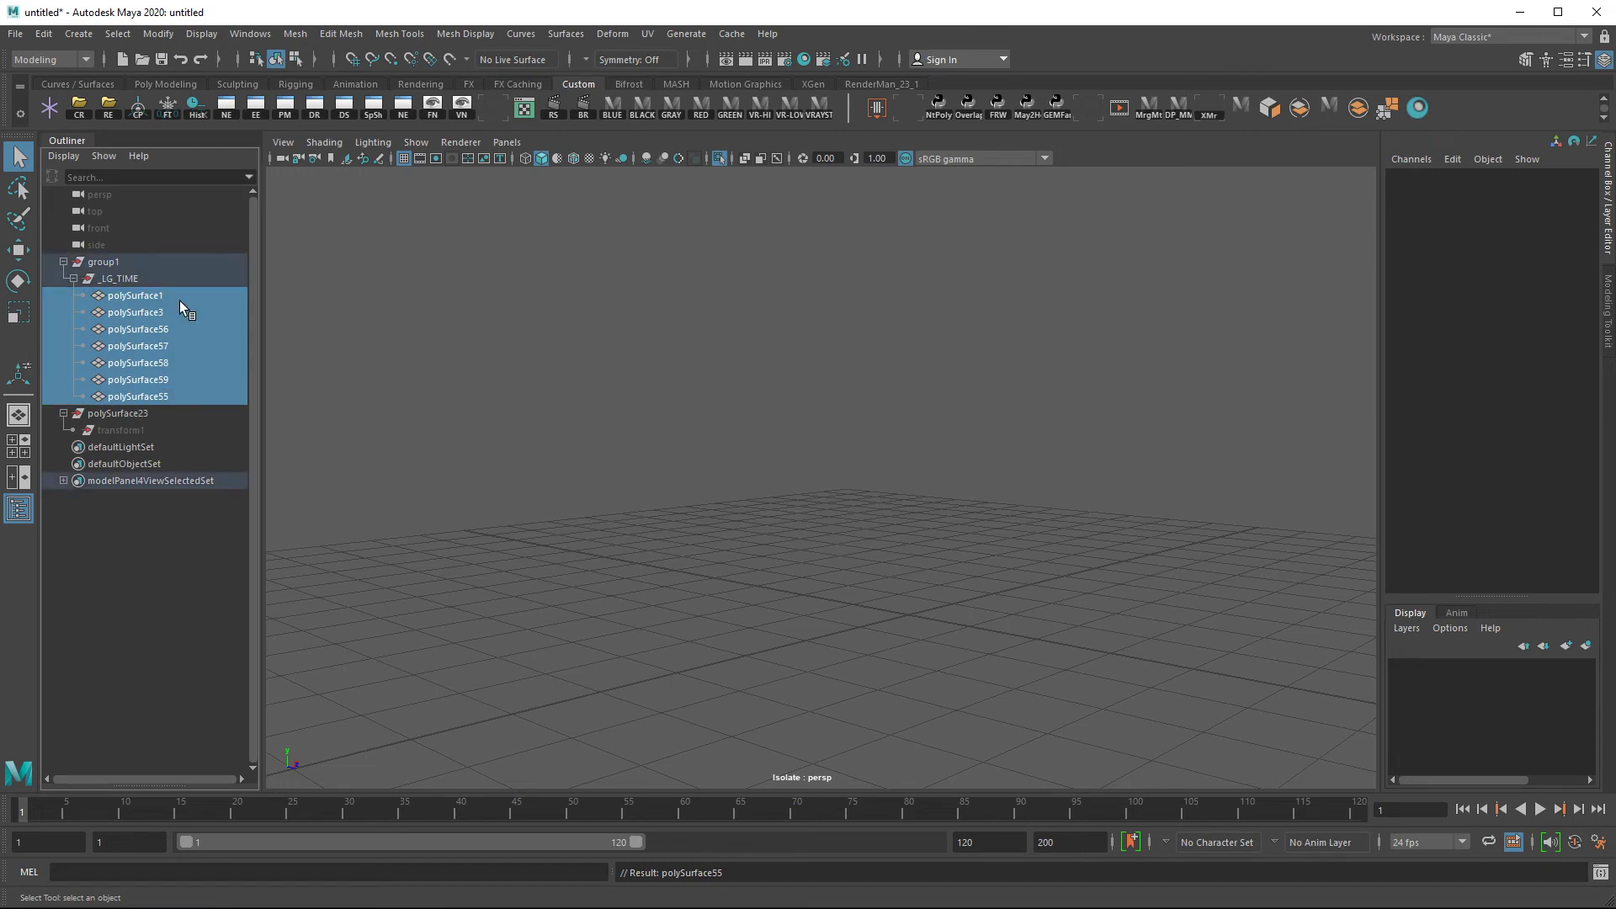
pyautogui.click(717, 158)
pyautogui.click(711, 443)
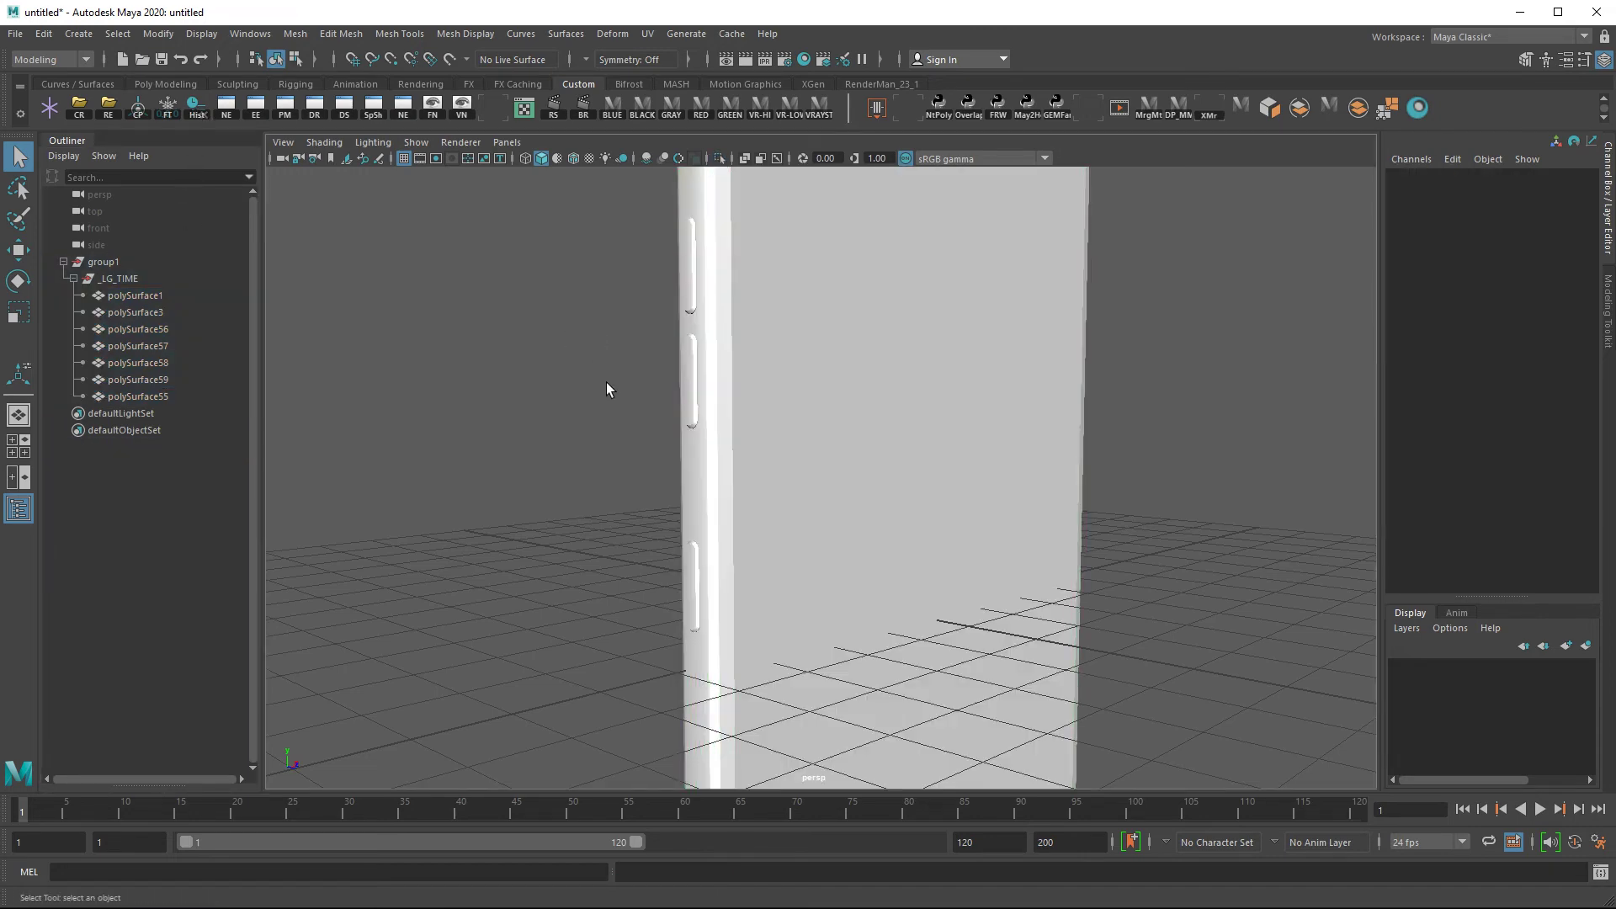
pyautogui.scroll(-5, 683, 471)
pyautogui.click(815, 478)
# In the UV Editor give side button polySurface58 a Layout and Automatic projection
pyautogui.press('w')
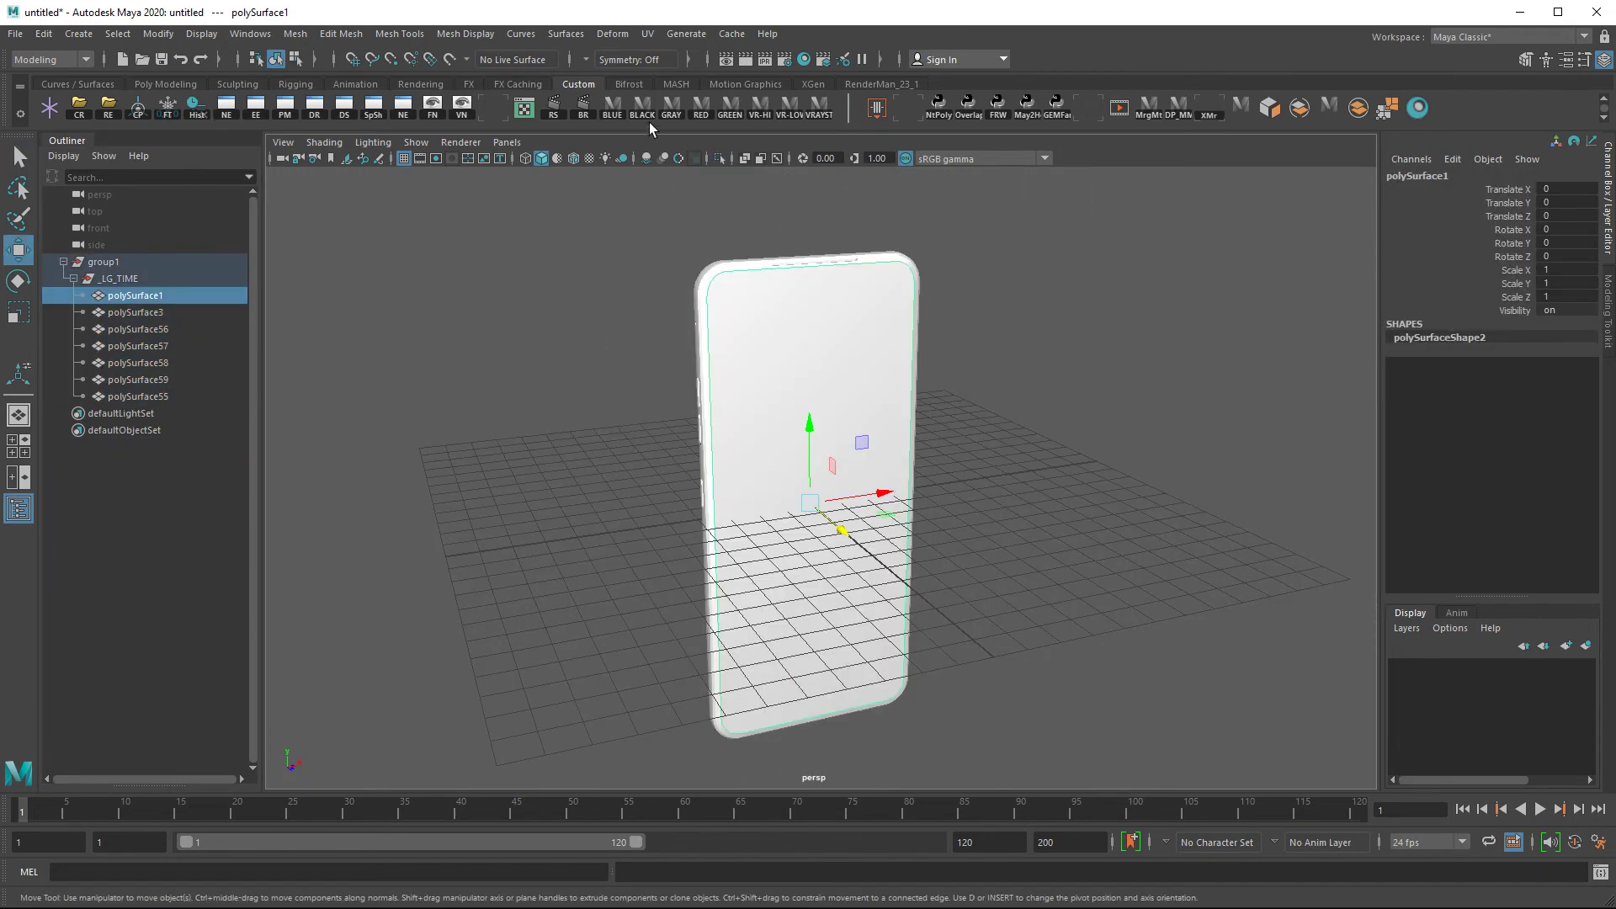
pyautogui.click(633, 118)
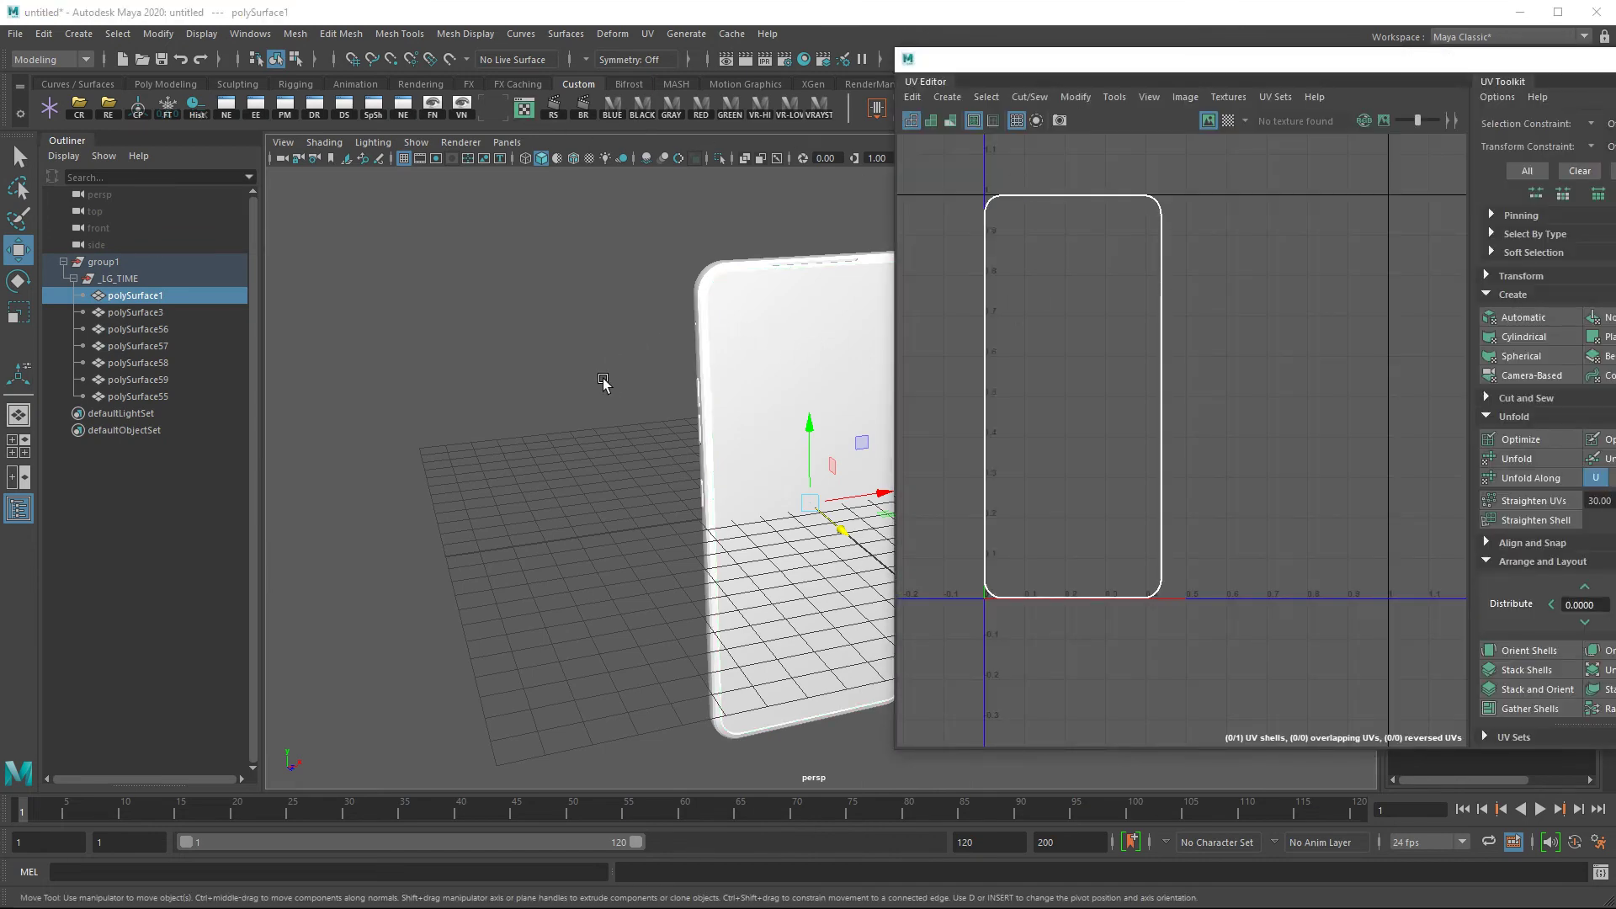
pyautogui.moveTo(612, 384)
pyautogui.keyDown('alt'); pyautogui.mouseDown()
pyautogui.moveTo(838, 417)
pyautogui.moveTo(530, 418)
pyautogui.moveTo(858, 467)
pyautogui.moveTo(808, 480)
pyautogui.mouseUp(); pyautogui.keyUp('alt')
pyautogui.click(858, 433)
pyautogui.scroll(5, 620, 401)
pyautogui.scroll(-3, 1528, 631)
pyautogui.click(1528, 689)
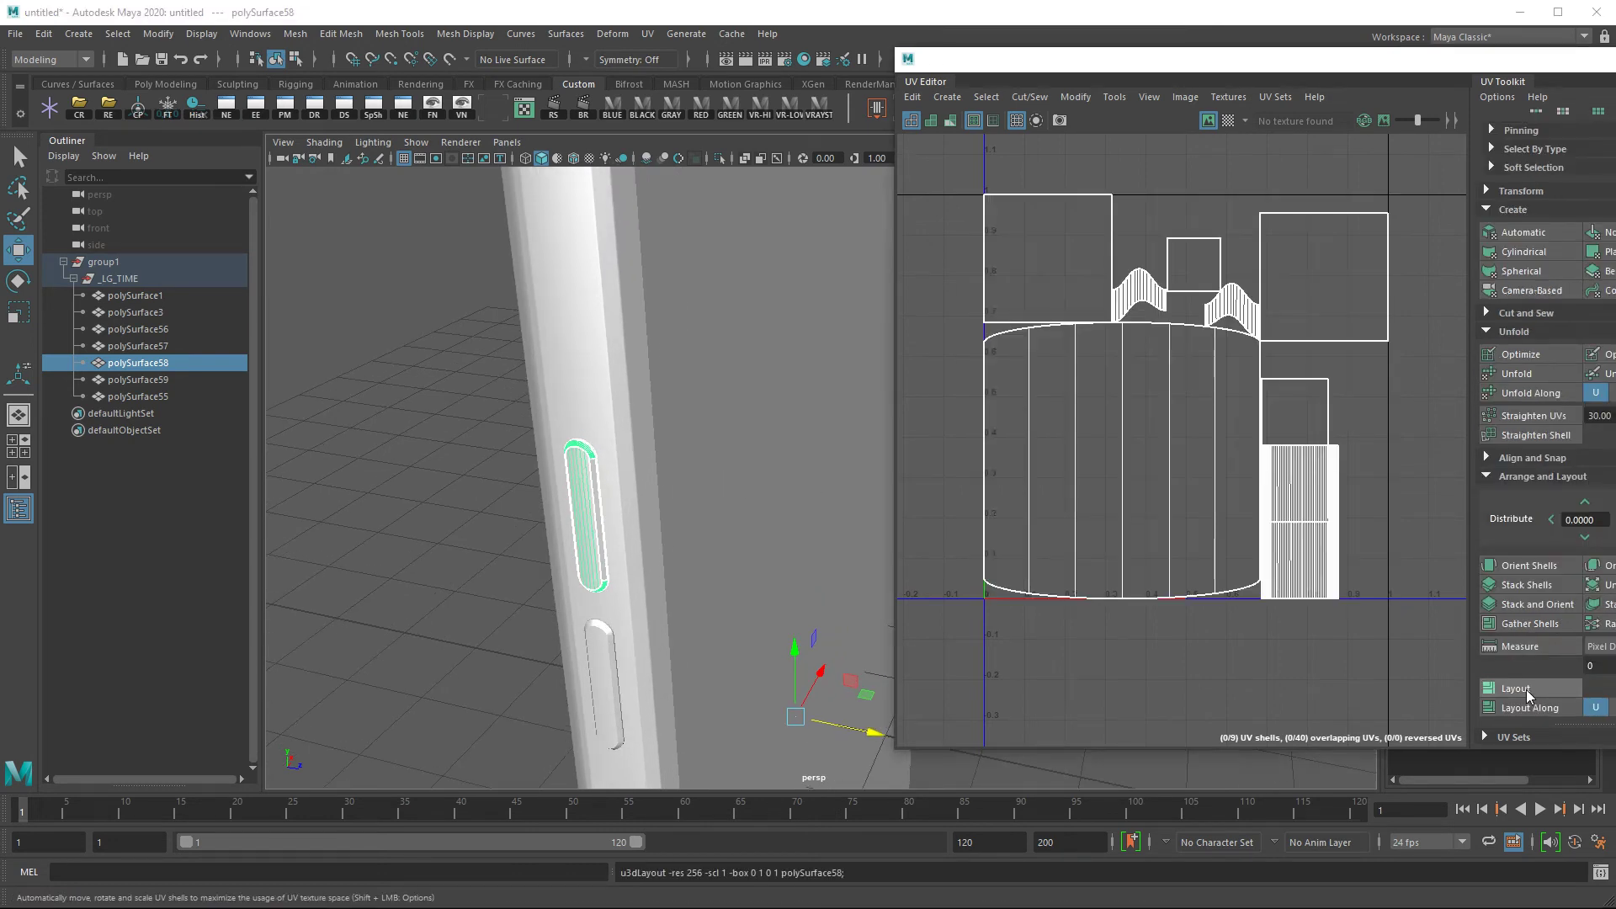
pyautogui.click(642, 478)
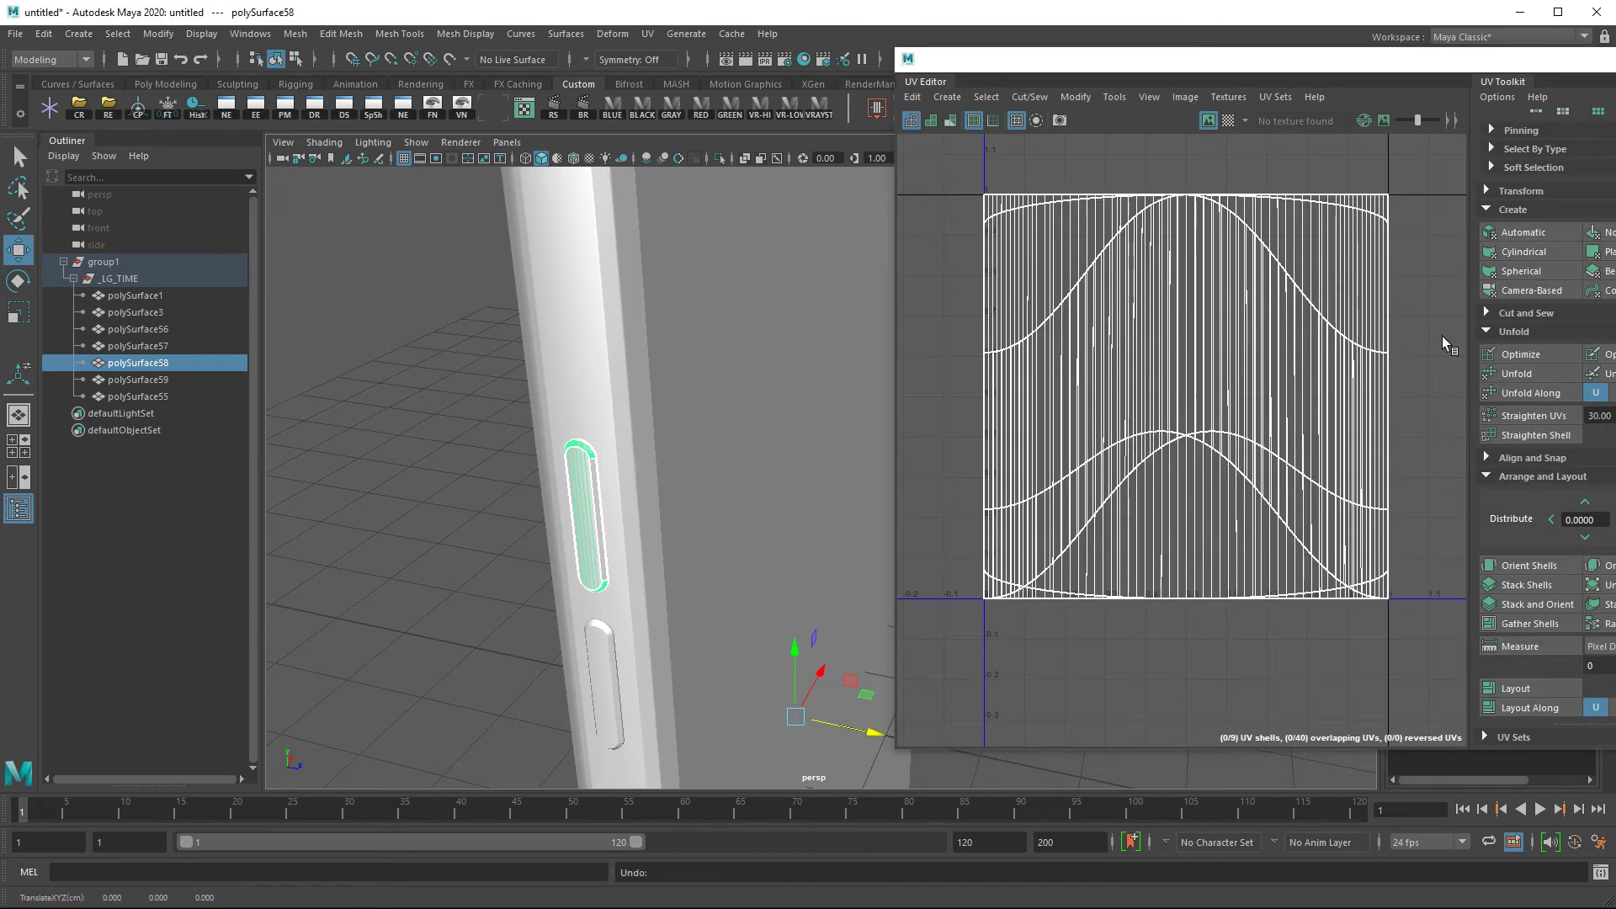
pyautogui.click(1523, 232)
pyautogui.moveTo(871, 367); pyautogui.dragTo(462, 374)
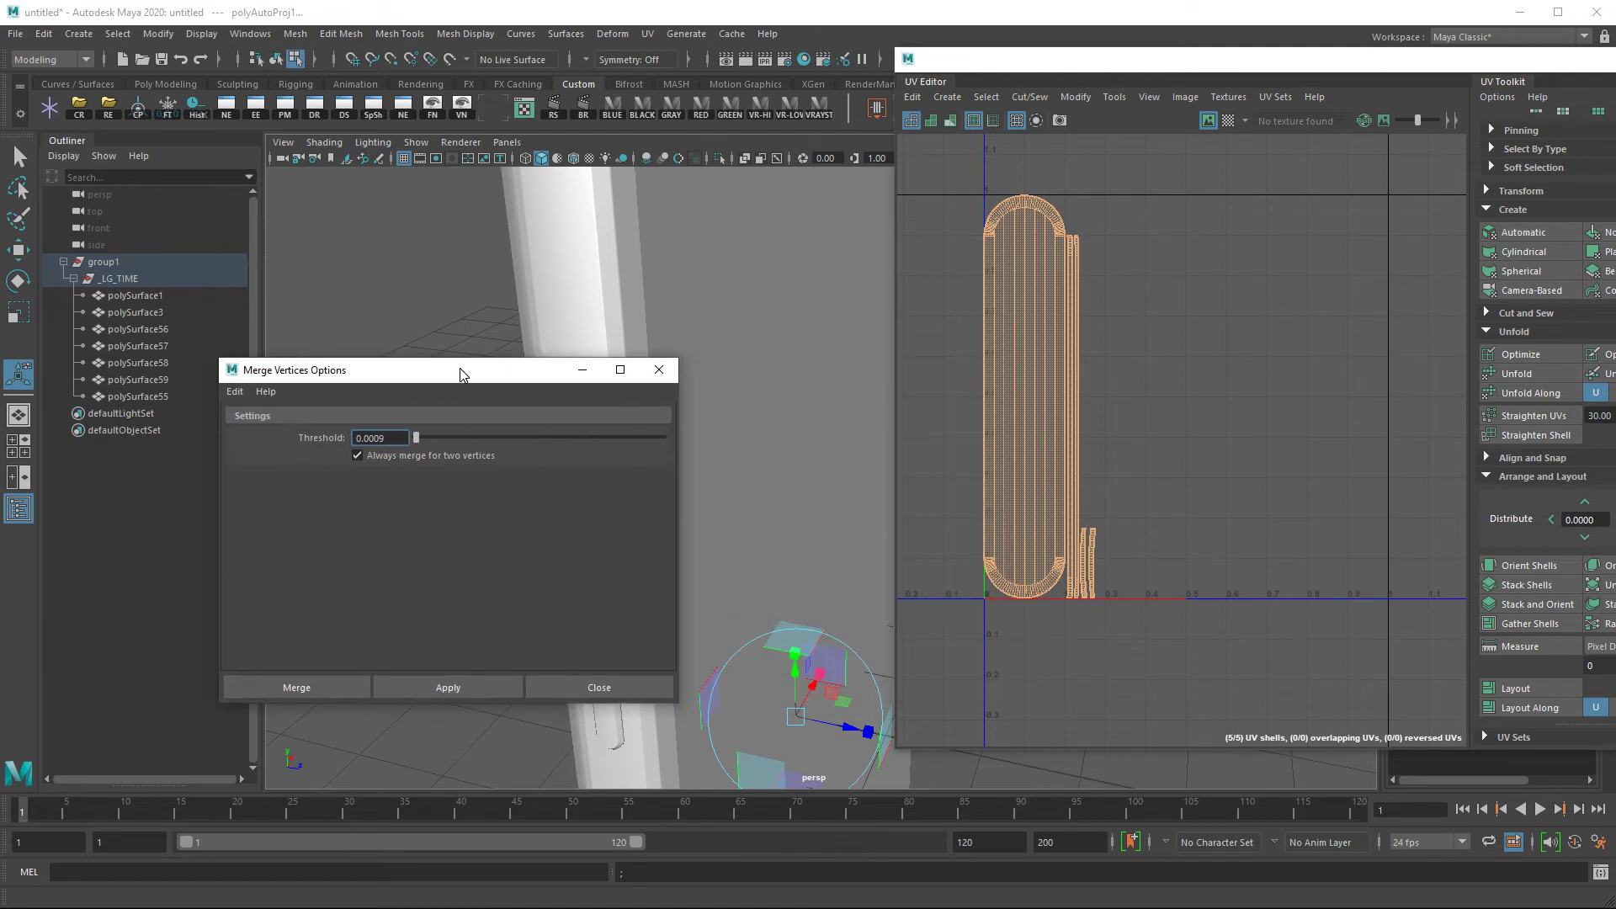
pyautogui.click(659, 369)
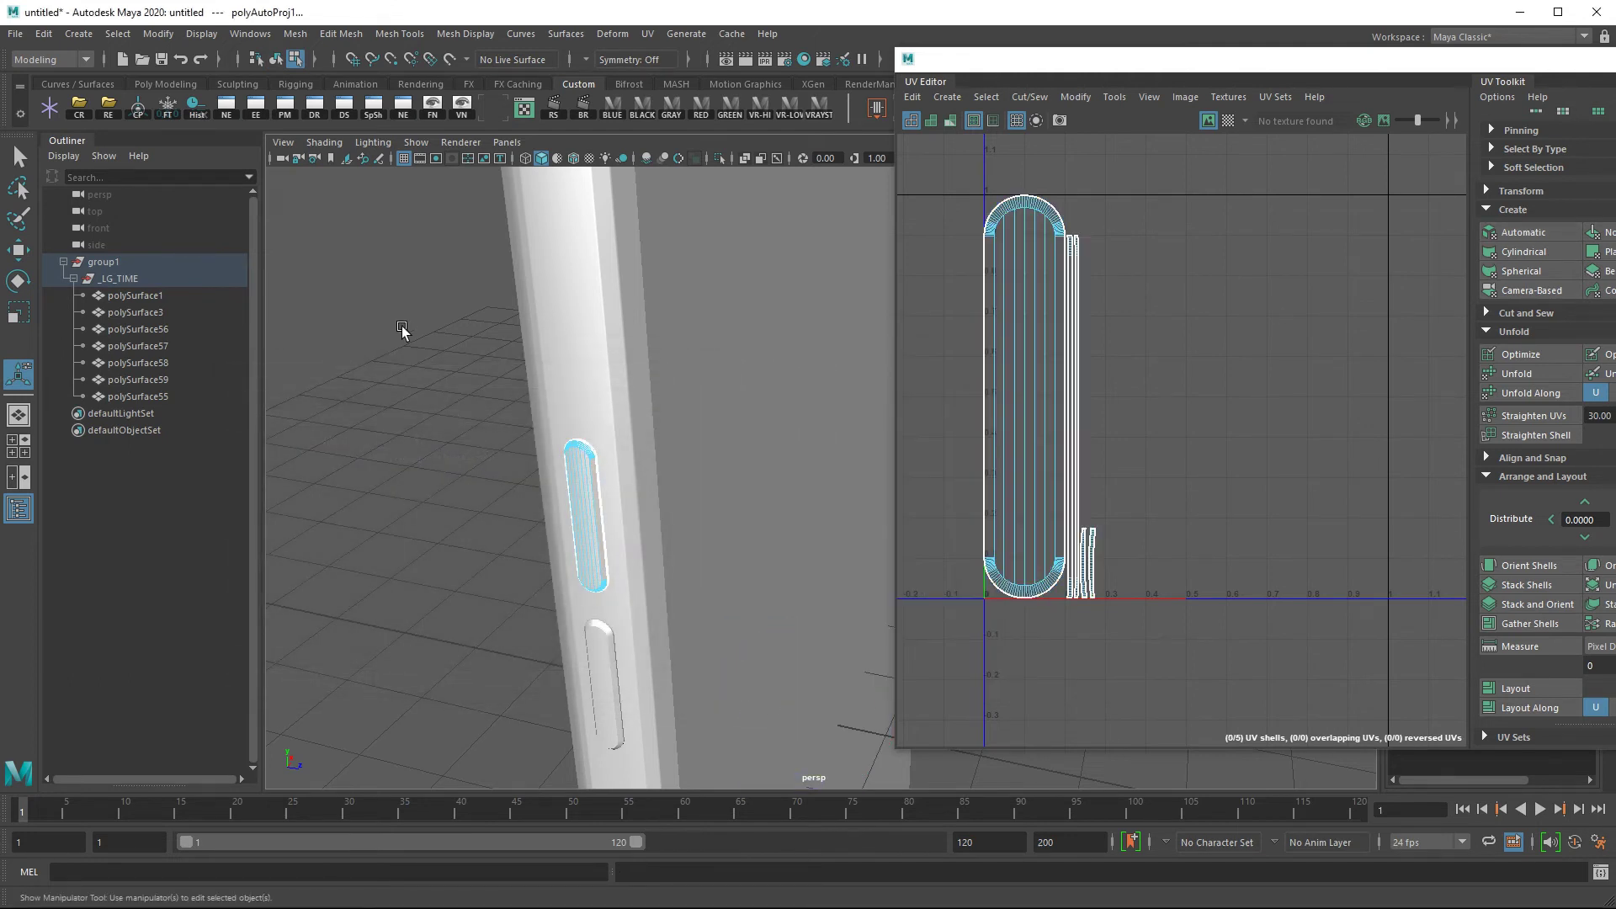
# Select the phone front polySurface1 and switch the UV Editor to UV component editing
pyautogui.press('F8')
pyautogui.click(438, 446)
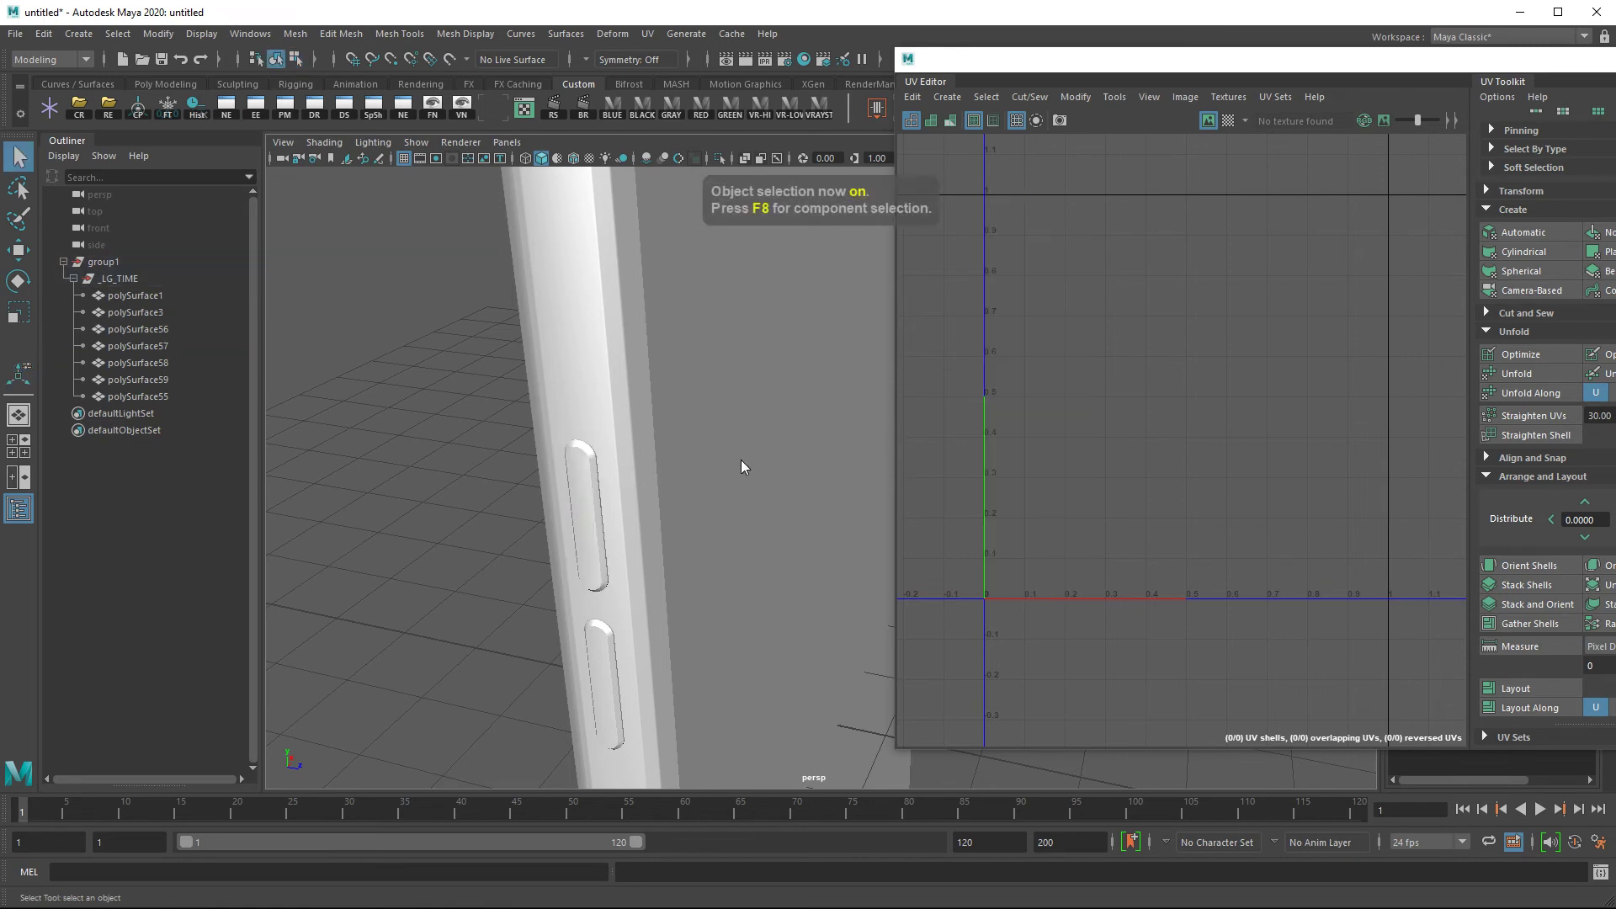
pyautogui.moveTo(742, 460)
pyautogui.keyDown('alt'); pyautogui.mouseDown()
pyautogui.moveTo(783, 481)
pyautogui.moveTo(641, 469)
pyautogui.moveTo(707, 481)
pyautogui.mouseUp(); pyautogui.keyUp('alt')
pyautogui.click(787, 488)
pyautogui.press('w')
pyautogui.rightClick(1044, 396)
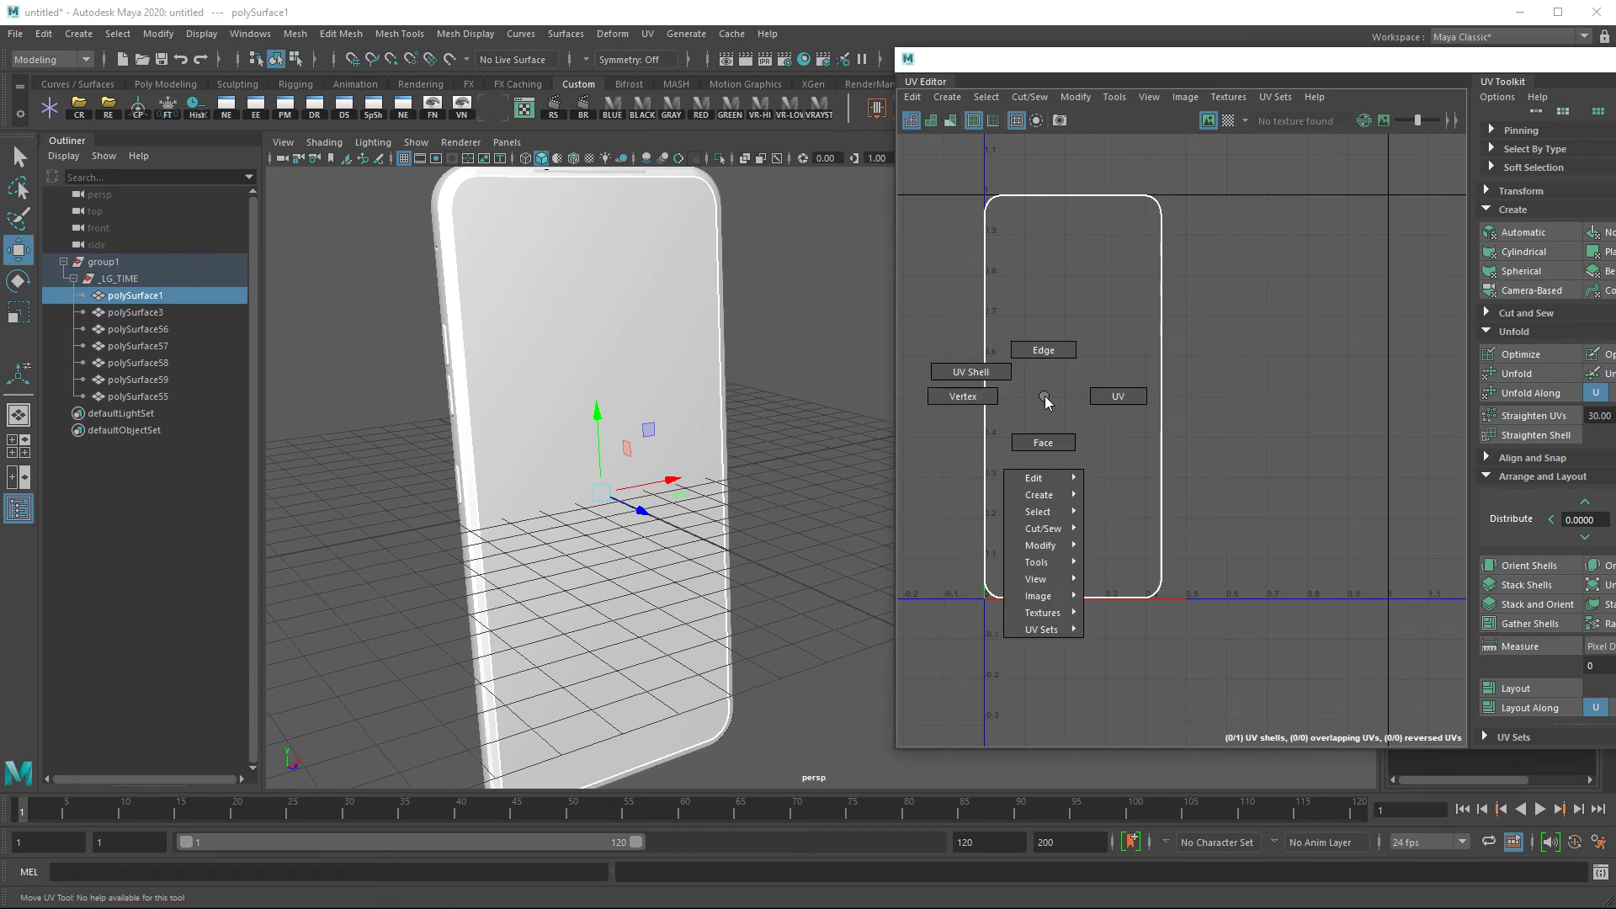
pyautogui.moveTo(1045, 395); pyautogui.dragTo(1118, 397, button='right')
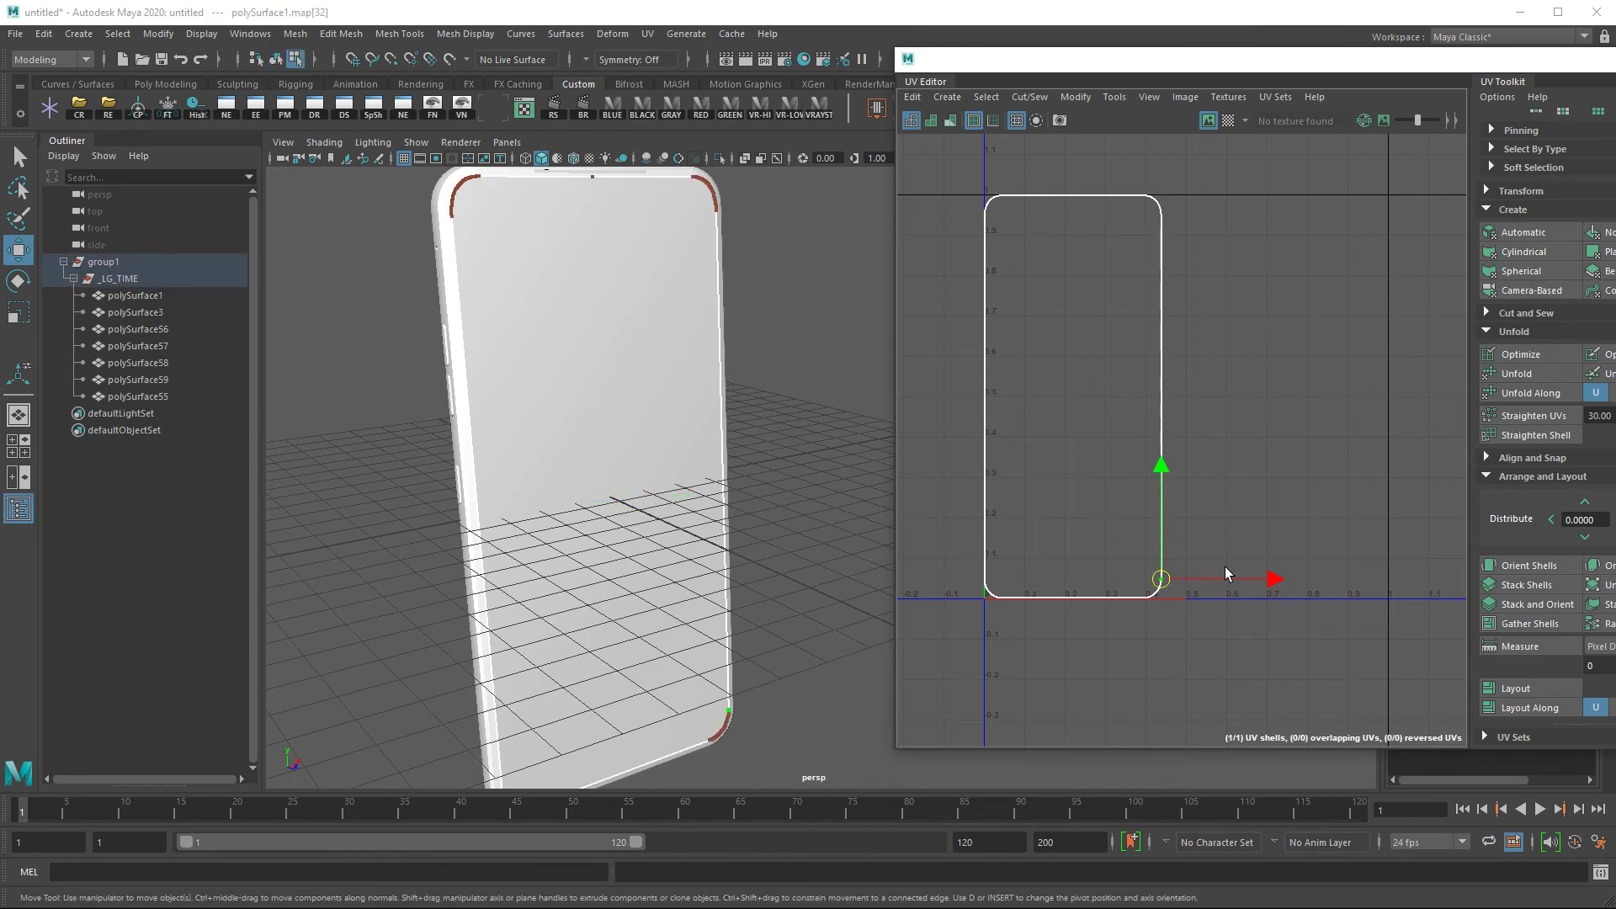
# Grab the front panel's whole UV shell and slide it right within the 0–1 square
pyautogui.moveTo(1022, 436); pyautogui.dragTo(1074, 434, button='right')
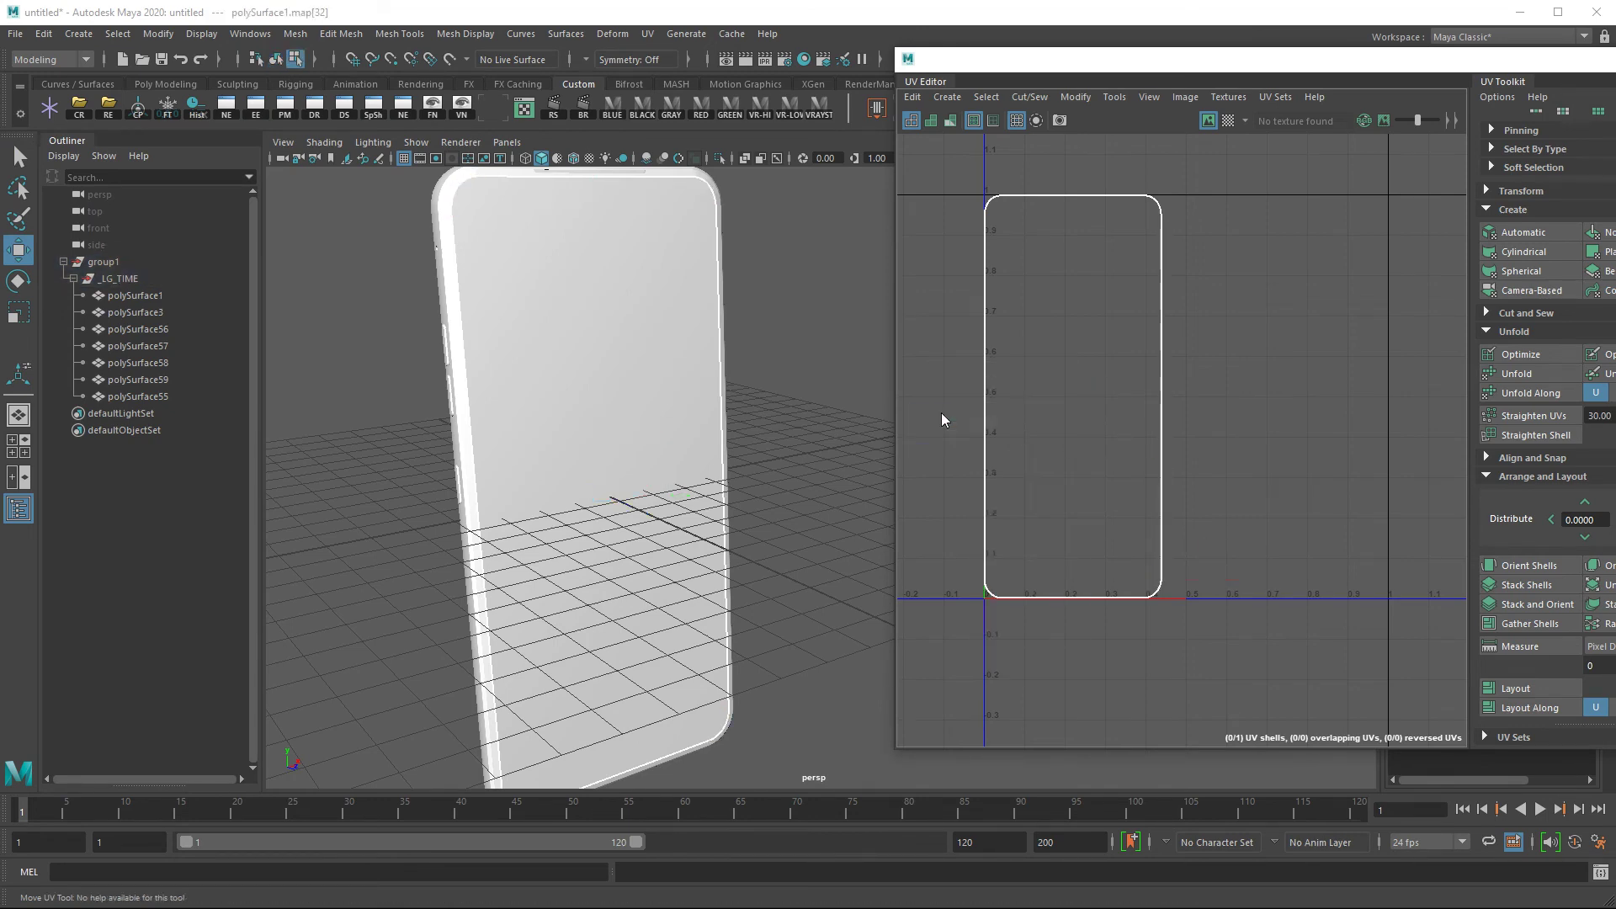
pyautogui.click(1058, 410)
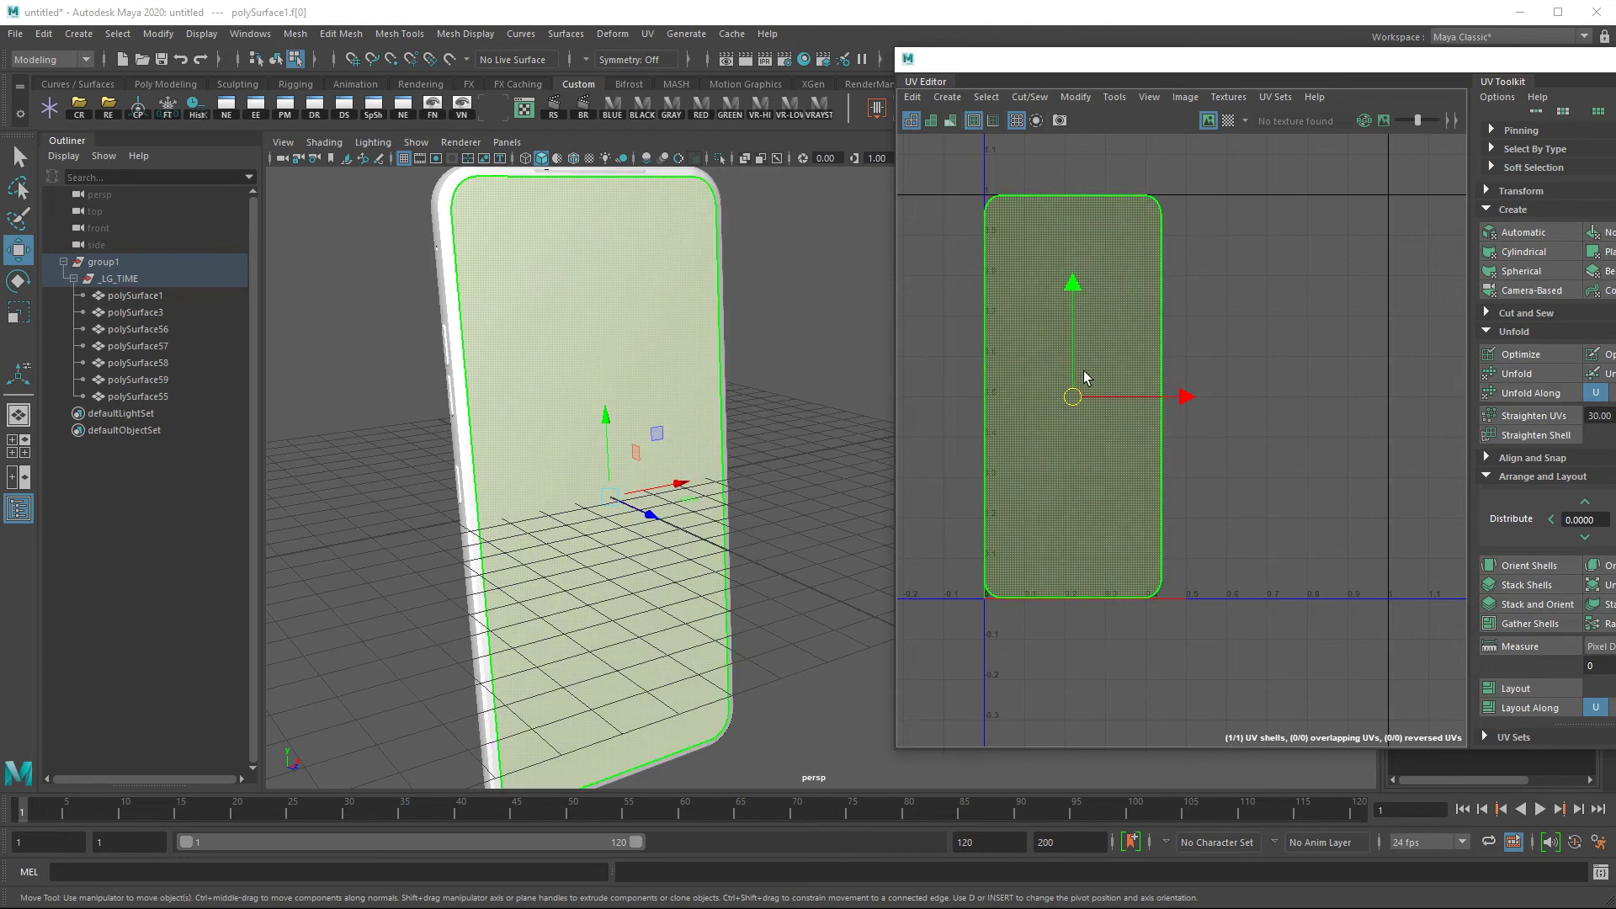
pyautogui.press('F12')
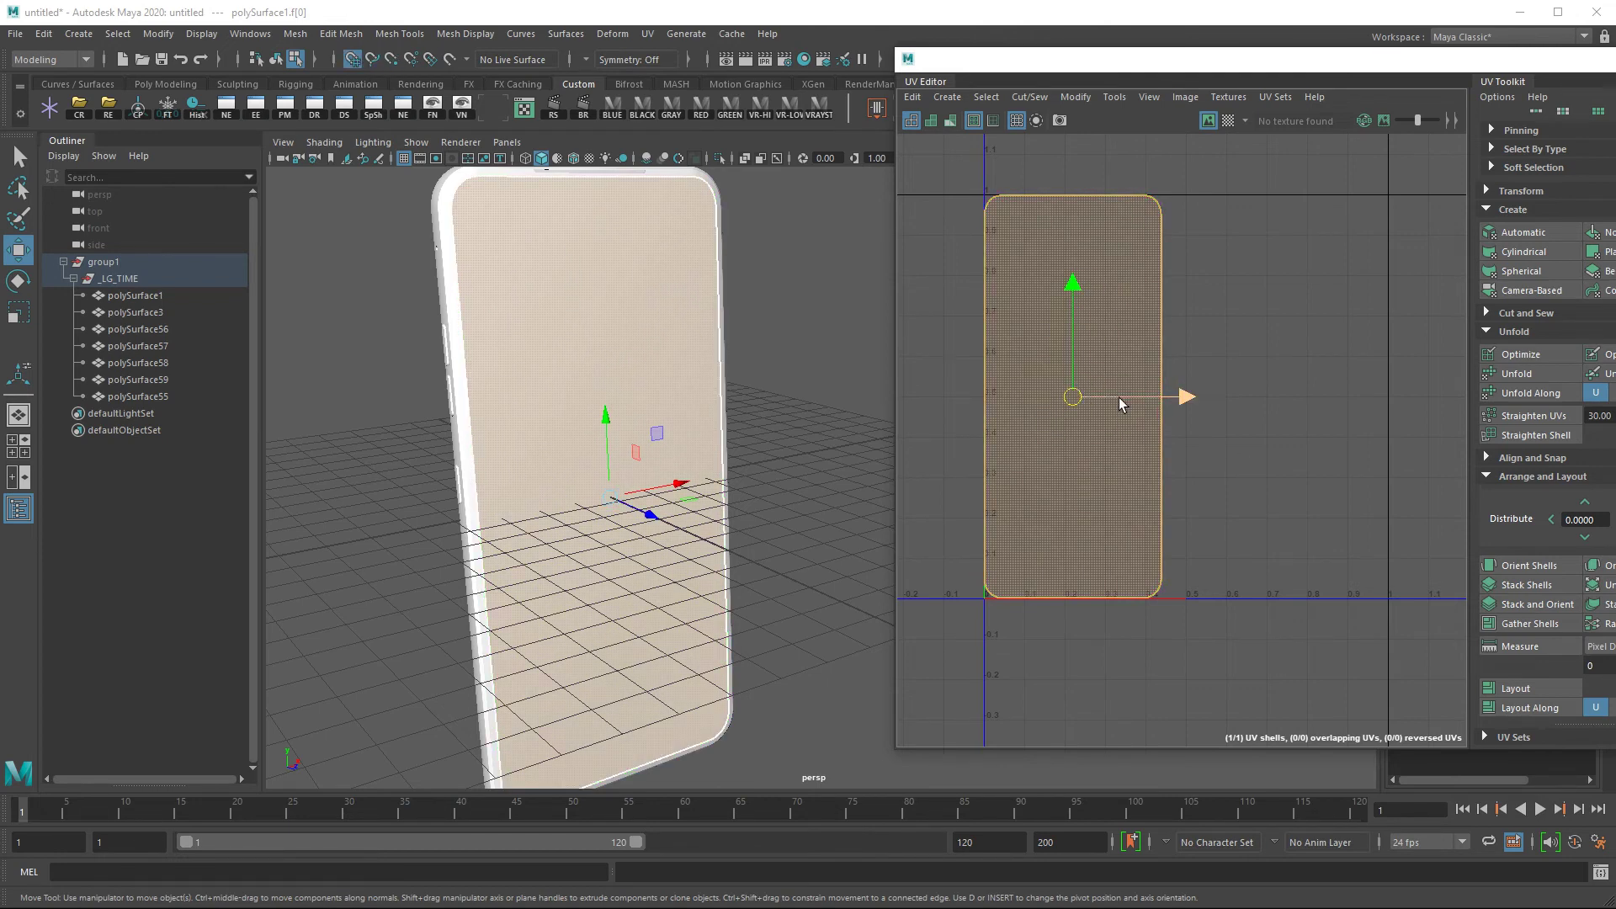
pyautogui.moveTo(1119, 397); pyautogui.dragTo(1244, 405)
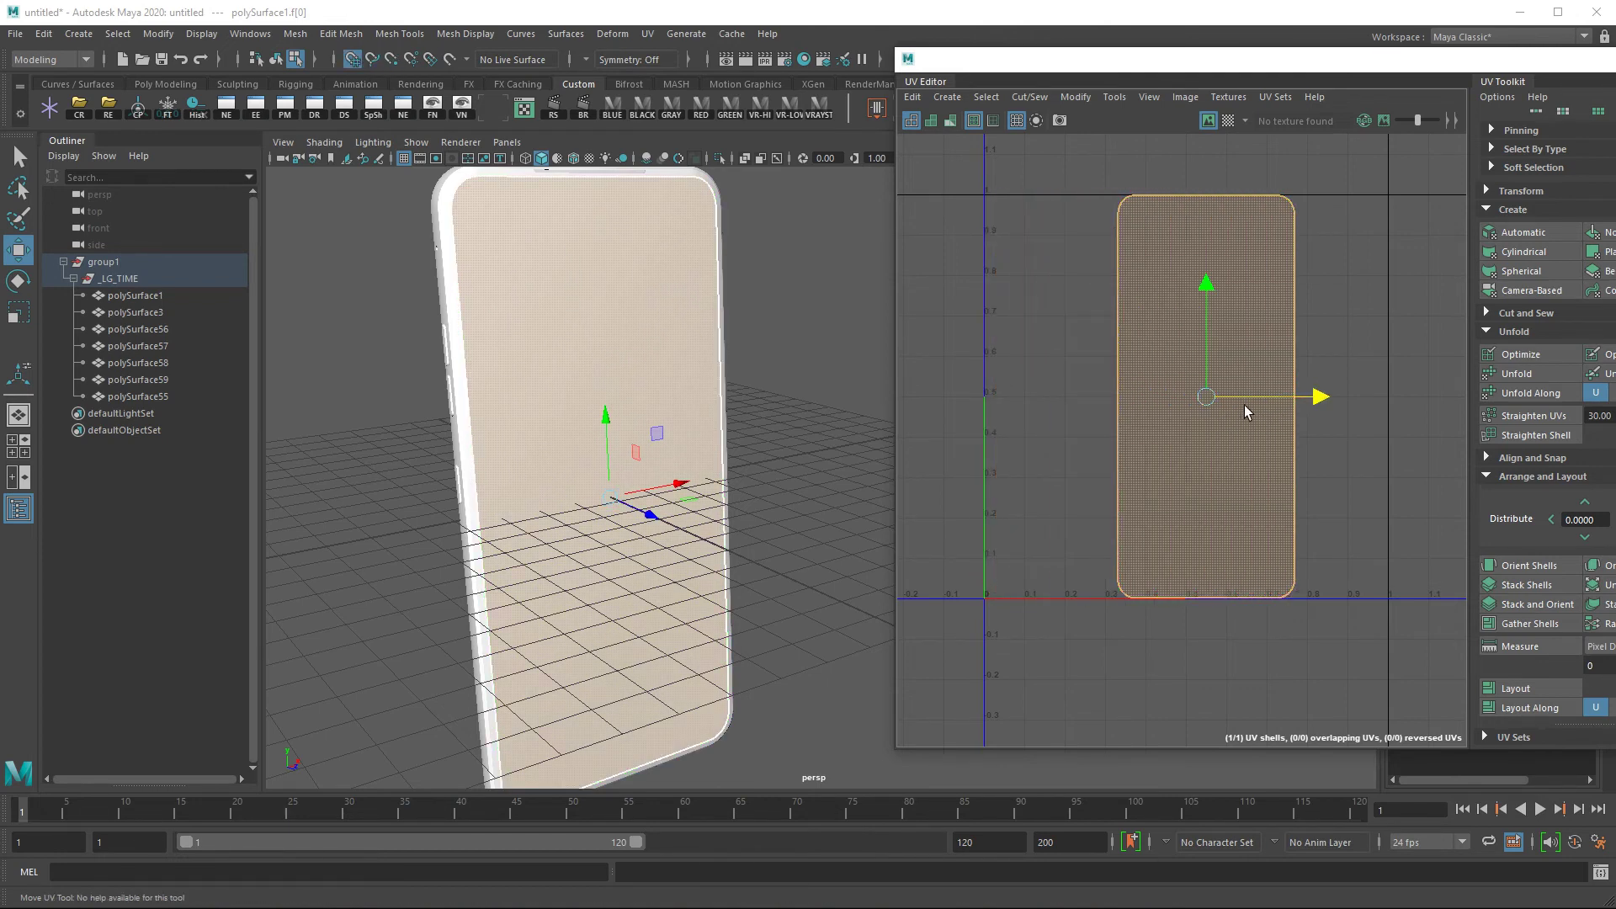
pyautogui.click(1072, 403)
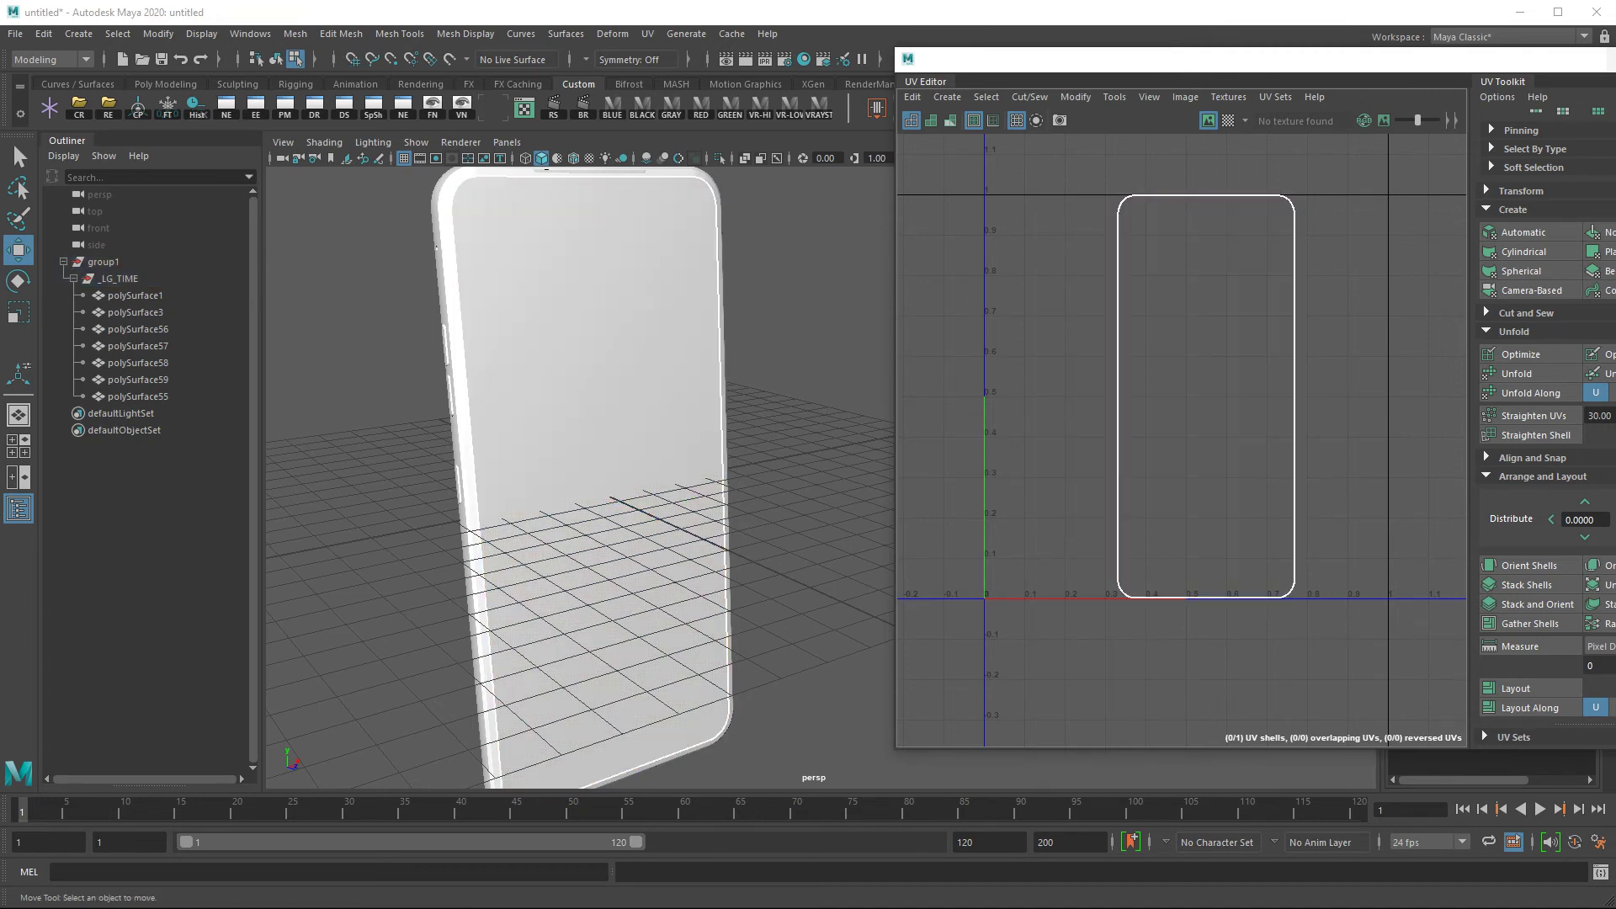
pyautogui.press('Escape')
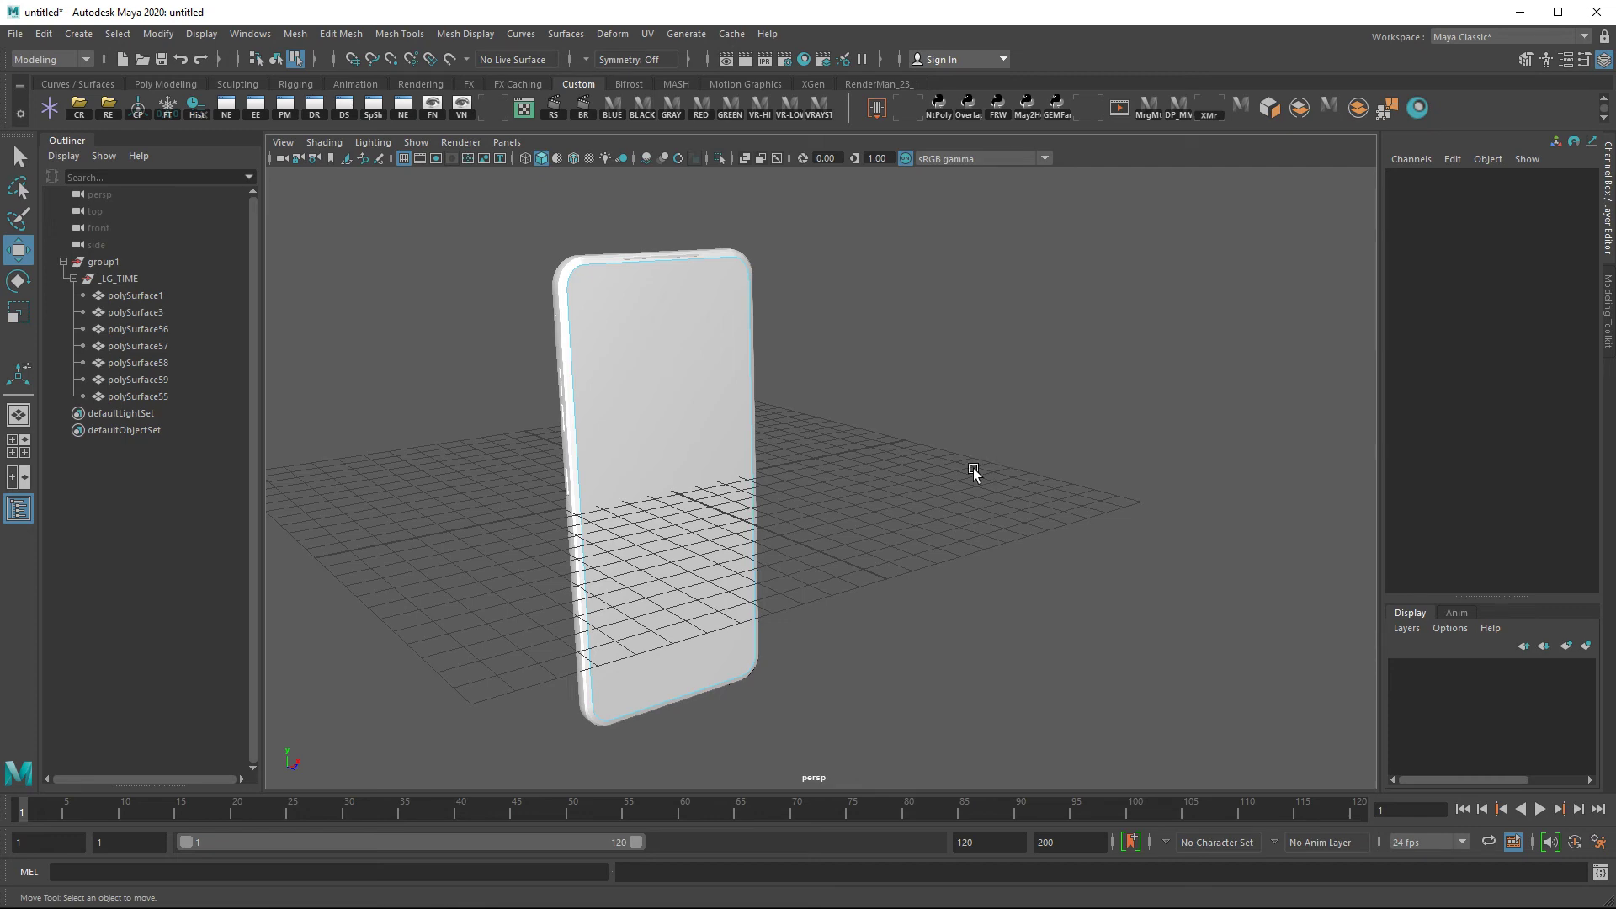
# Tumble around the upright phone, pick its surface, and return to object selection with F8
pyautogui.keyDown('alt'); pyautogui.moveTo(973, 473); pyautogui.dragTo(796, 540); pyautogui.keyUp('alt')
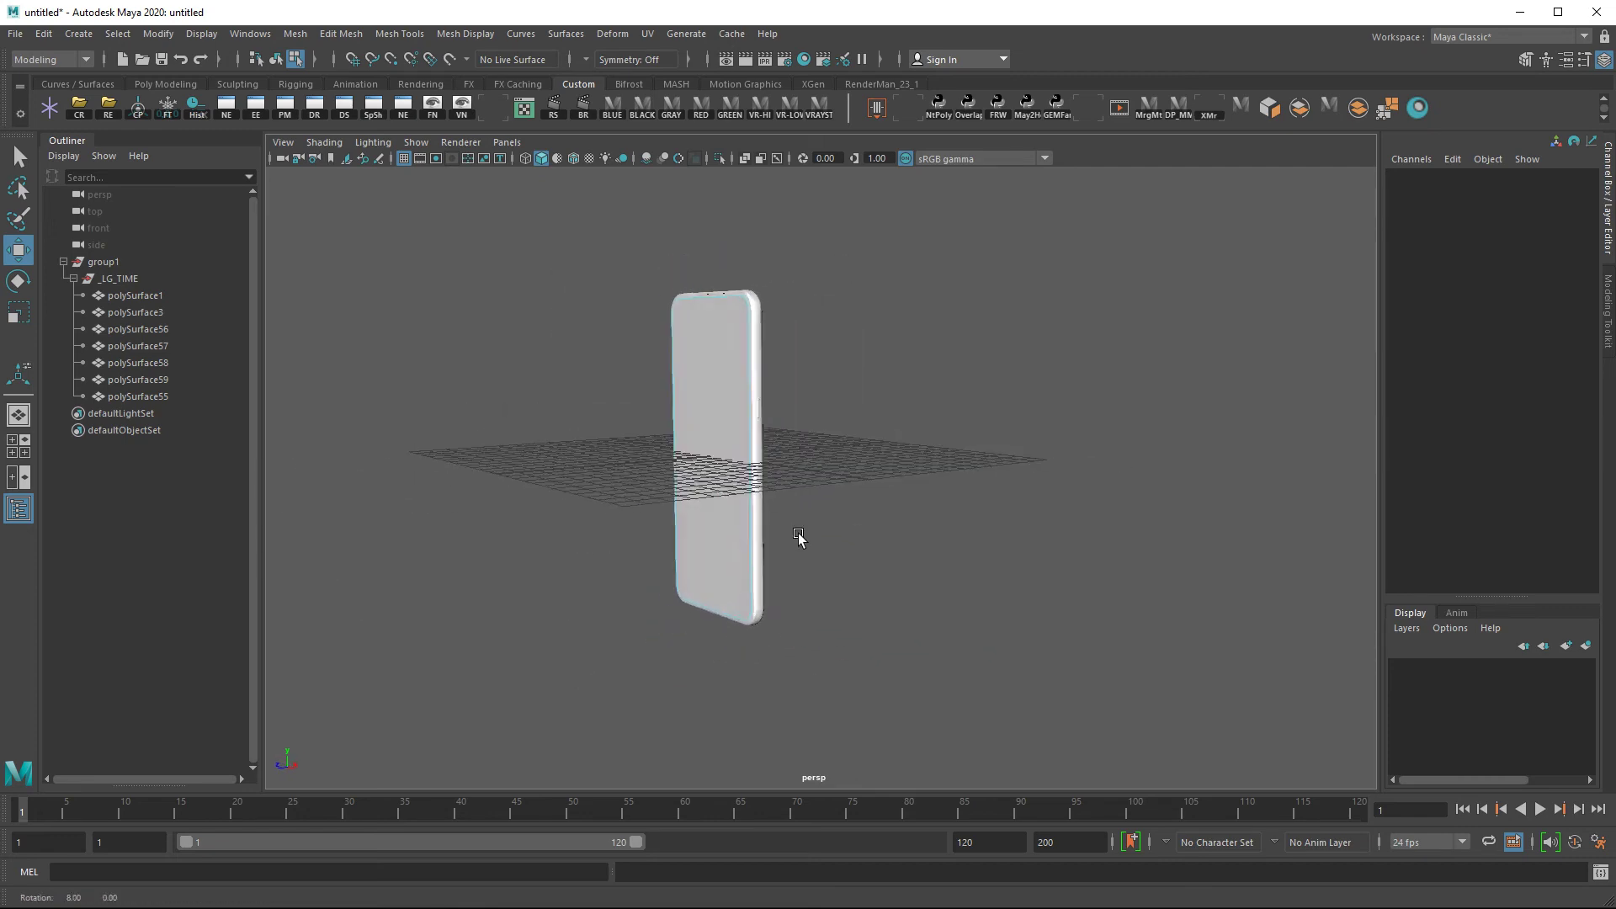
pyautogui.moveTo(821, 543)
pyautogui.keyDown('alt'); pyautogui.mouseDown(button='right')
pyautogui.moveTo(1080, 545)
pyautogui.moveTo(984, 594)
pyautogui.mouseUp(button='right'); pyautogui.keyUp('alt')
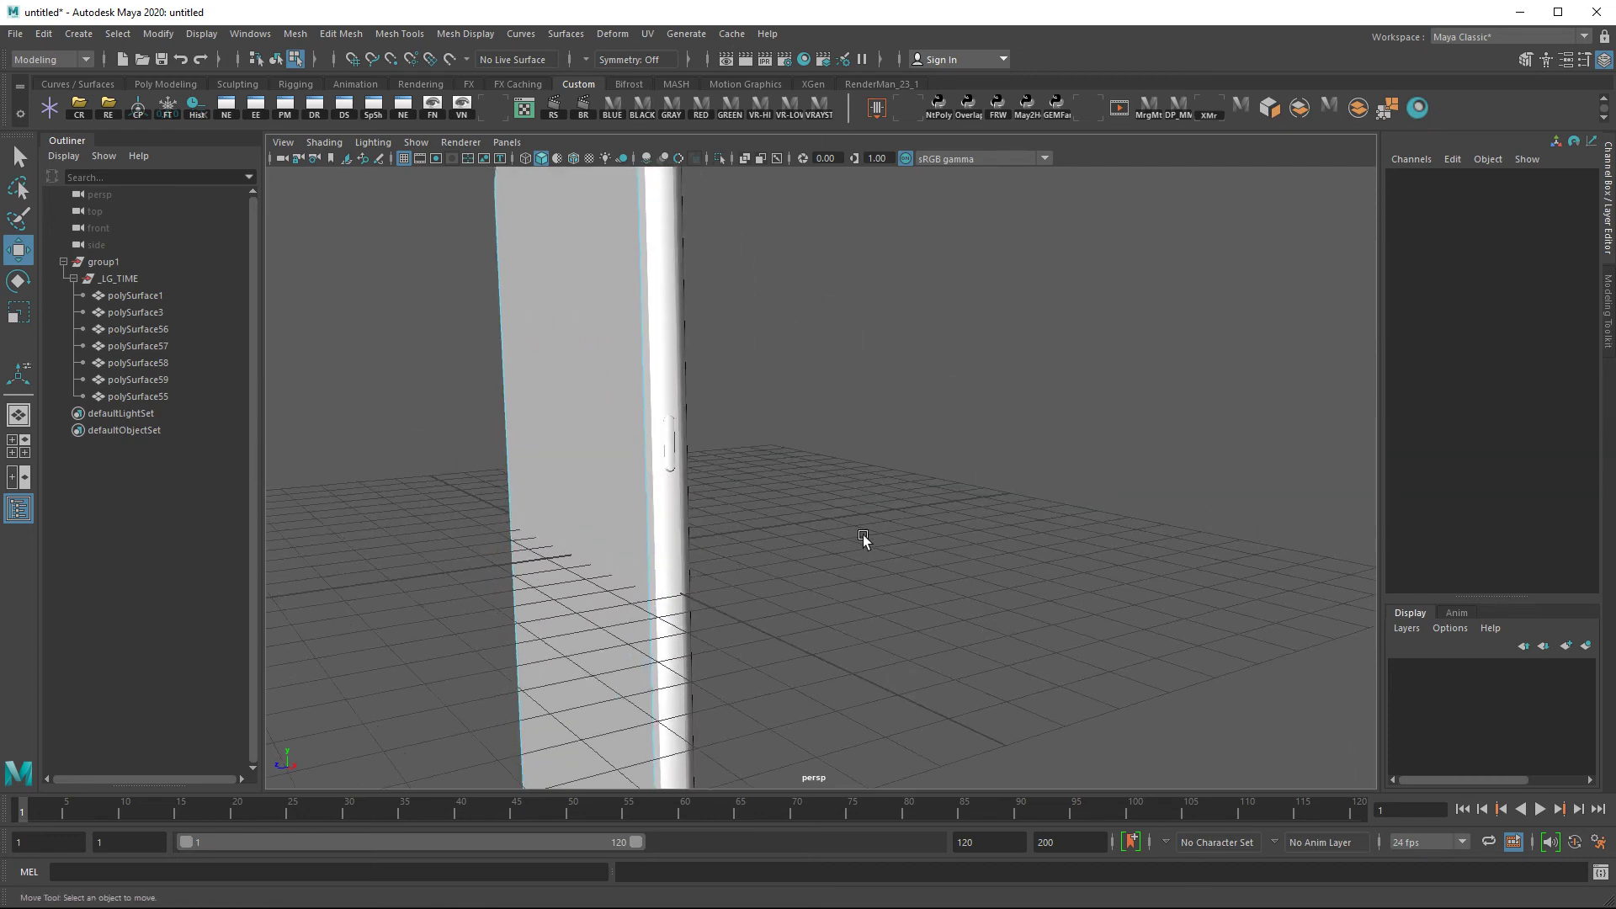
pyautogui.keyDown('alt'); pyautogui.moveTo(869, 509); pyautogui.dragTo(834, 536); pyautogui.keyUp('alt')
pyautogui.keyDown('alt'); pyautogui.moveTo(833, 536); pyautogui.dragTo(770, 531, button='right'); pyautogui.keyUp('alt')
pyautogui.moveTo(771, 530)
pyautogui.keyDown('alt'); pyautogui.mouseDown()
pyautogui.moveTo(910, 556)
pyautogui.moveTo(1112, 529)
pyautogui.mouseUp(); pyautogui.keyUp('alt')
pyautogui.keyDown('alt'); pyautogui.moveTo(884, 486); pyautogui.dragTo(1083, 439); pyautogui.keyUp('alt')
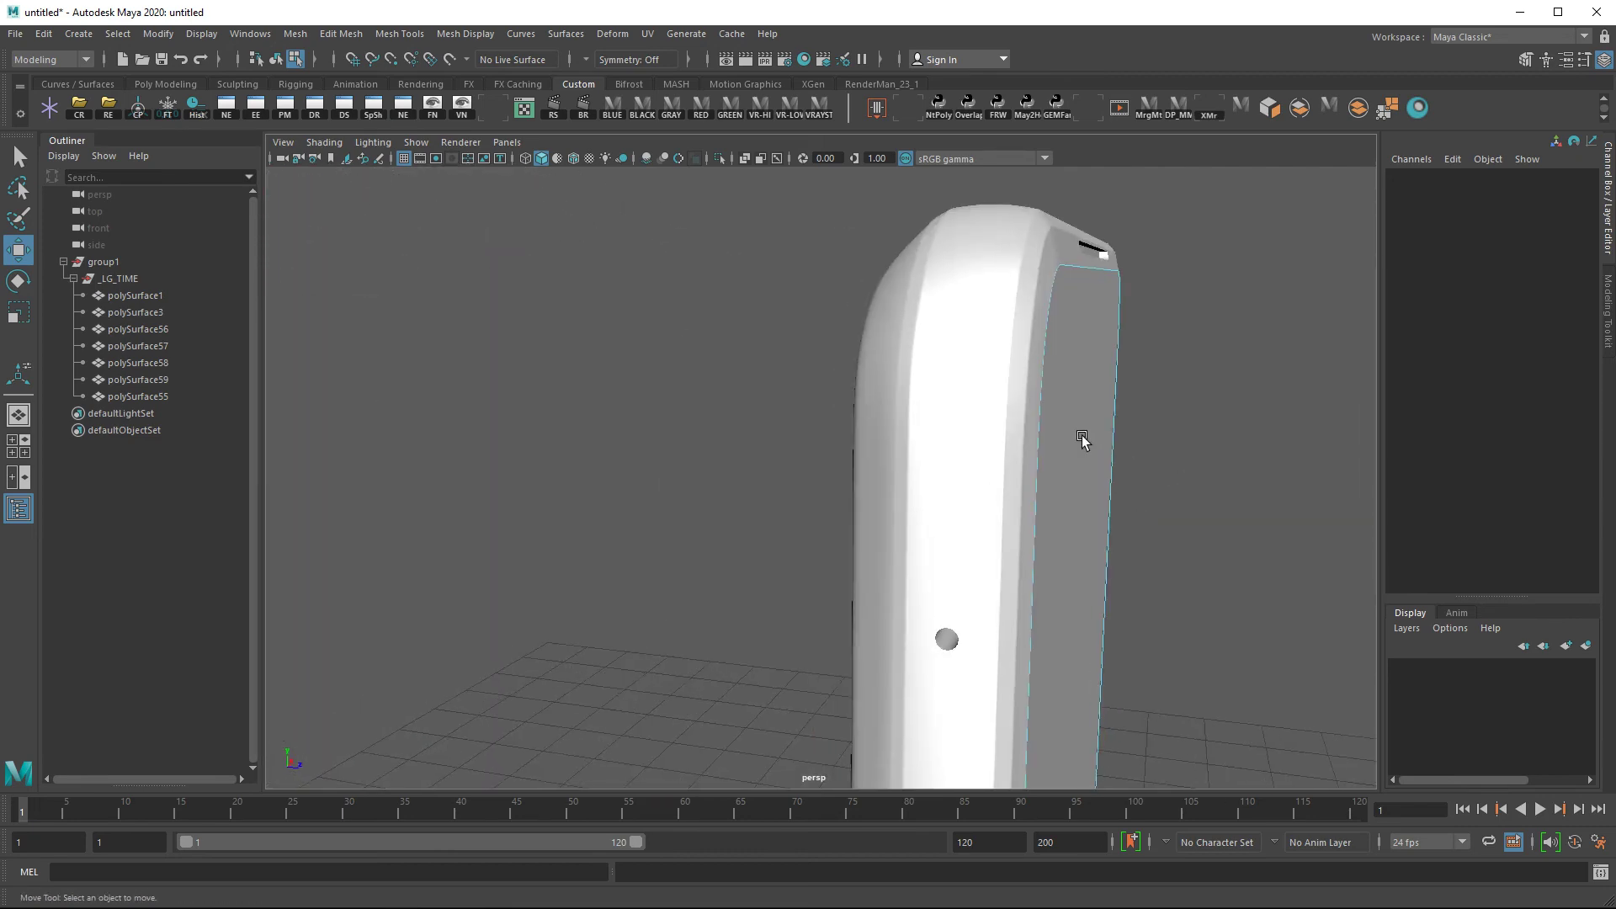
pyautogui.click(992, 452)
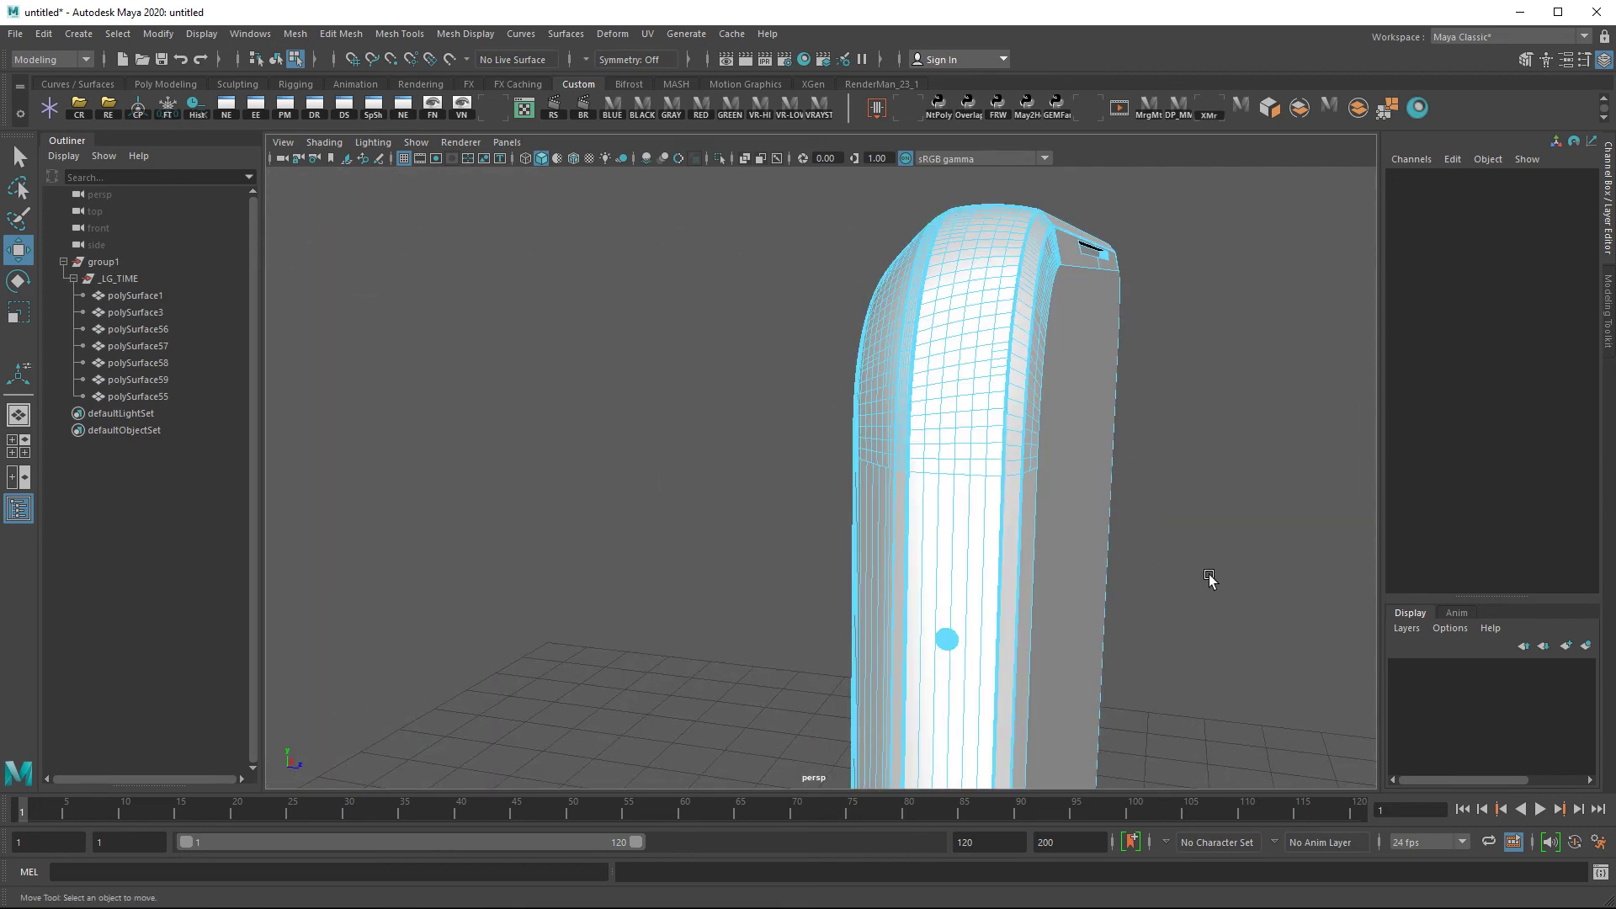
pyautogui.keyDown('alt'); pyautogui.moveTo(1086, 562); pyautogui.dragTo(785, 569, button='right'); pyautogui.keyUp('alt')
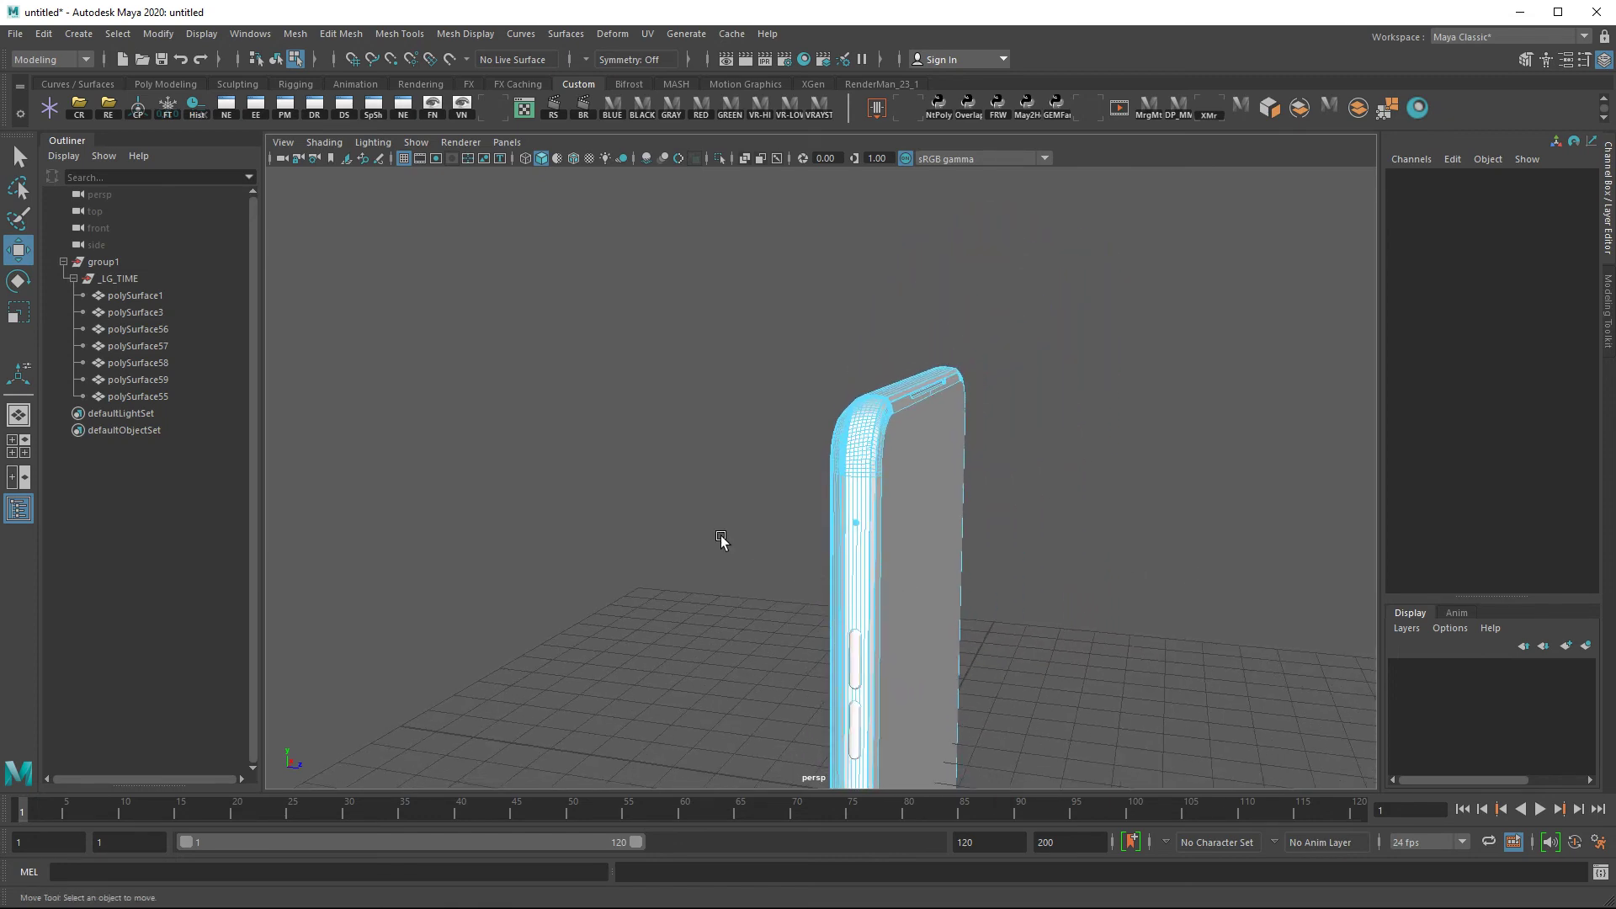
pyautogui.moveTo(922, 556)
pyautogui.keyDown('alt'); pyautogui.mouseDown()
pyautogui.moveTo(742, 437)
pyautogui.moveTo(956, 596)
pyautogui.mouseUp(); pyautogui.keyUp('alt')
pyautogui.press('F8')
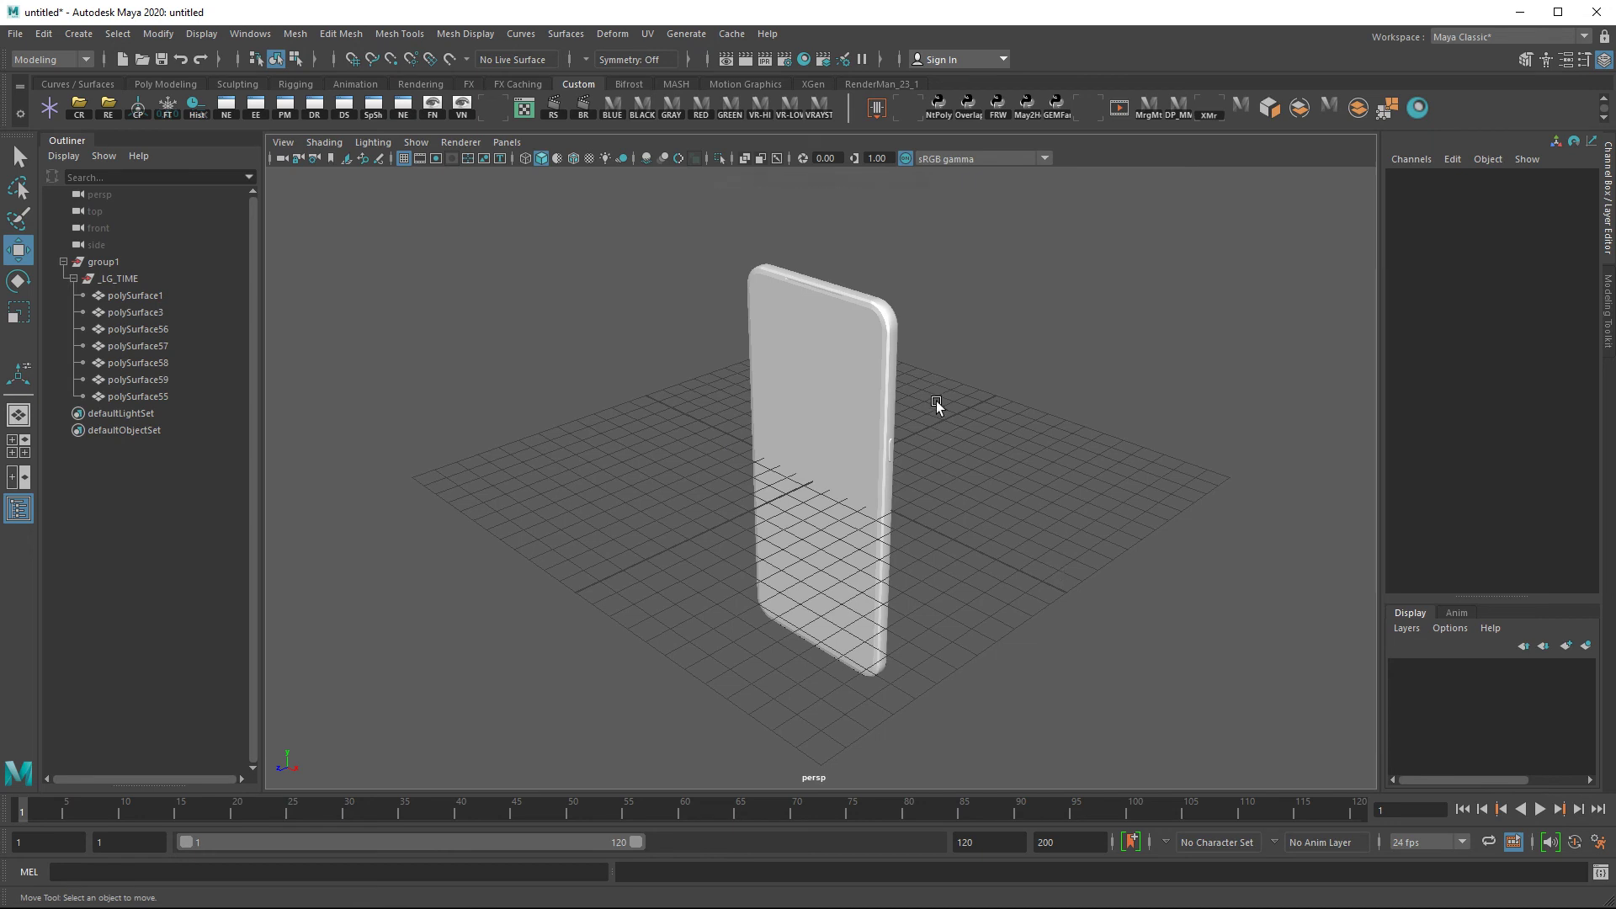
# Move all seven polySurface meshes directly under group1, emptying _LG_TIME
pyautogui.moveTo(157, 290); pyautogui.dragTo(138, 402)
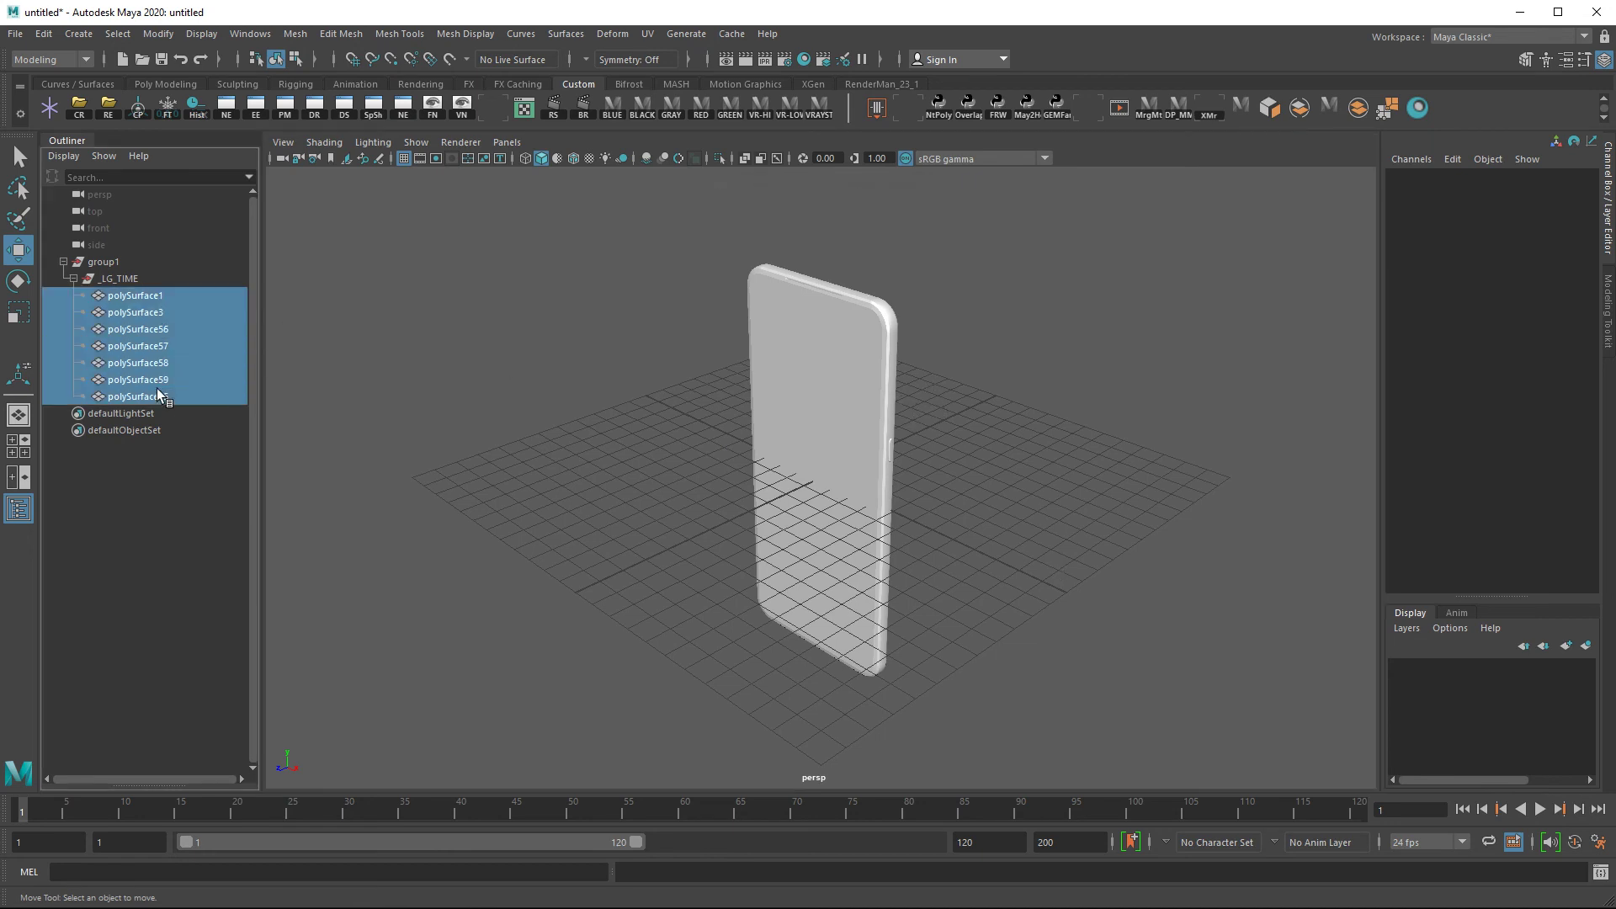
pyautogui.moveTo(133, 295); pyautogui.dragTo(120, 278)
pyautogui.click(125, 277)
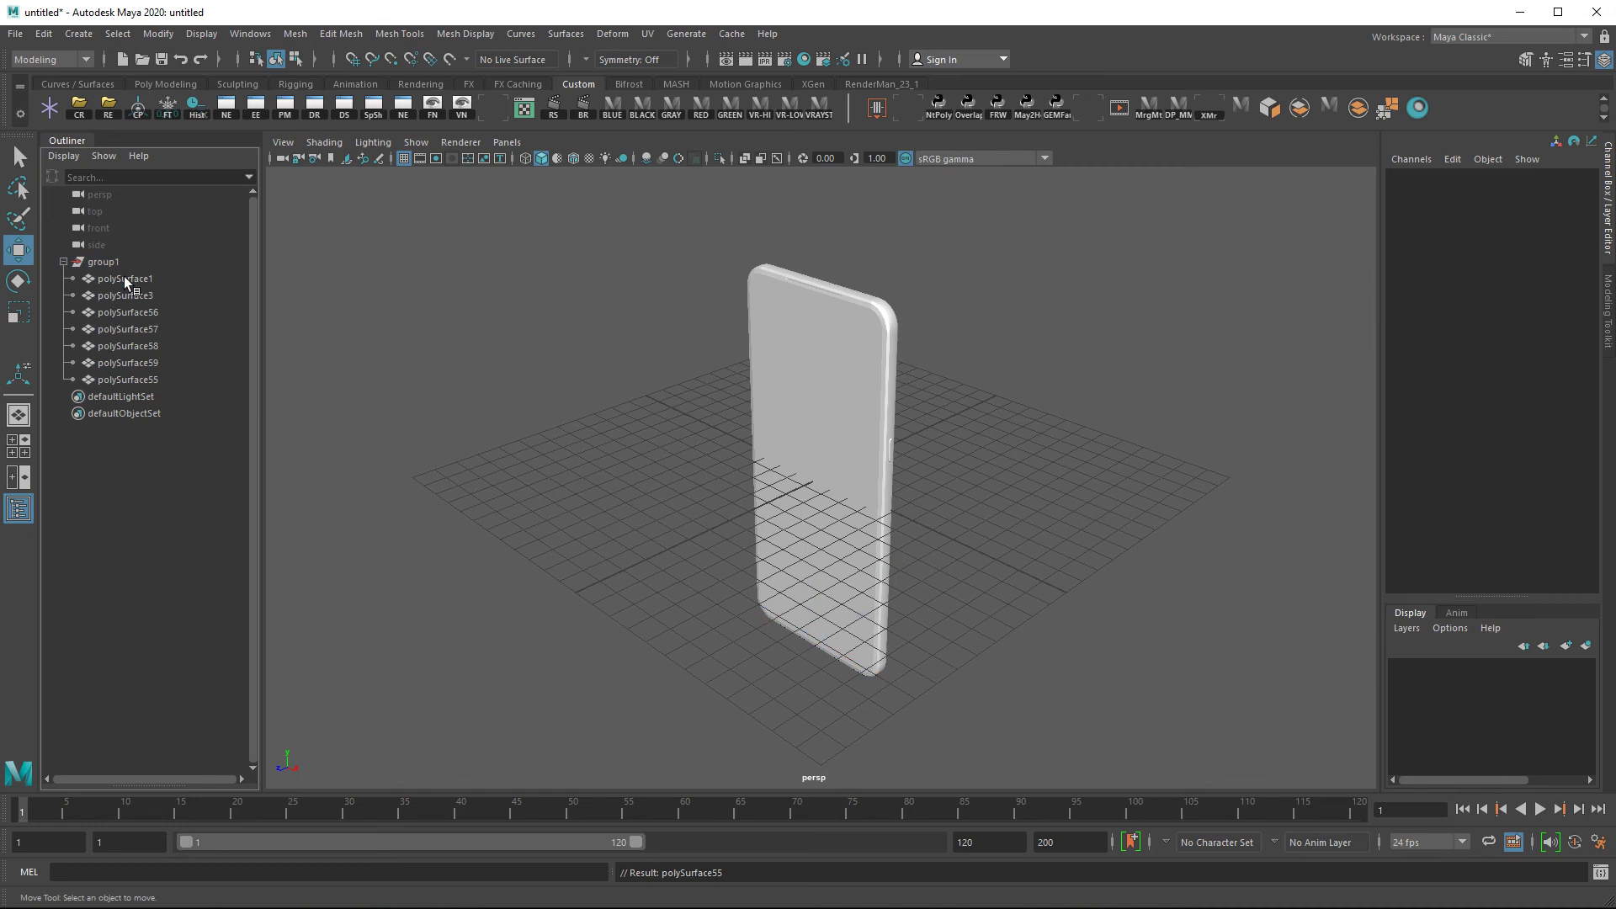
pyautogui.click(124, 276)
pyautogui.click(541, 432)
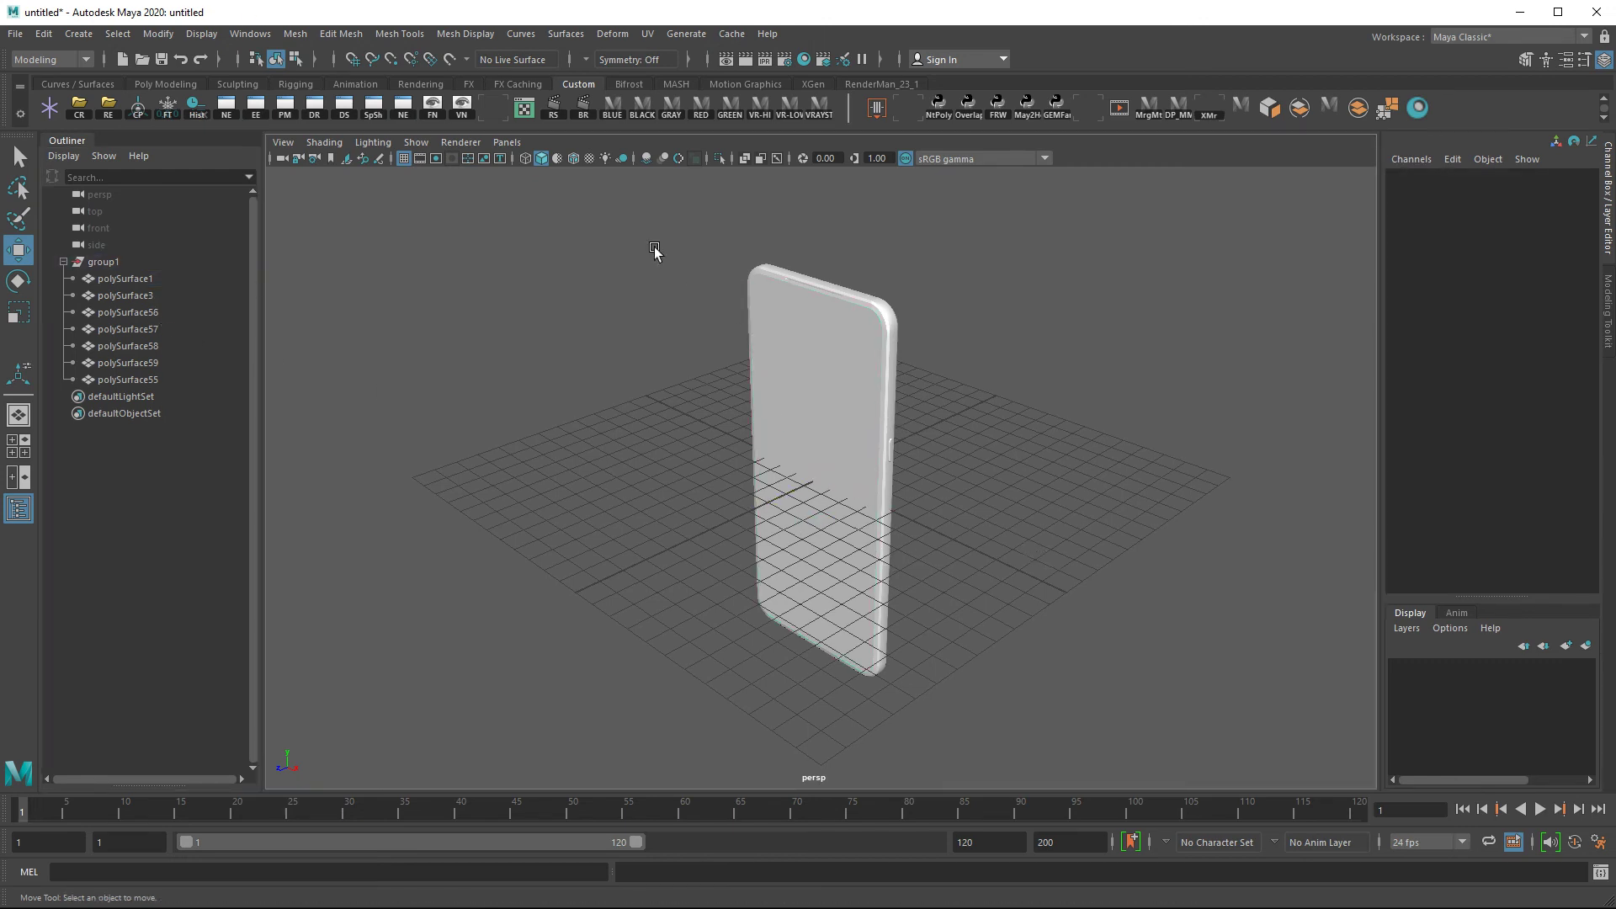
# Test marquee-selecting the whole phone, then hop to MoI and back to Maya
pyautogui.moveTo(654, 246); pyautogui.dragTo(1064, 771)
pyautogui.click(1078, 563)
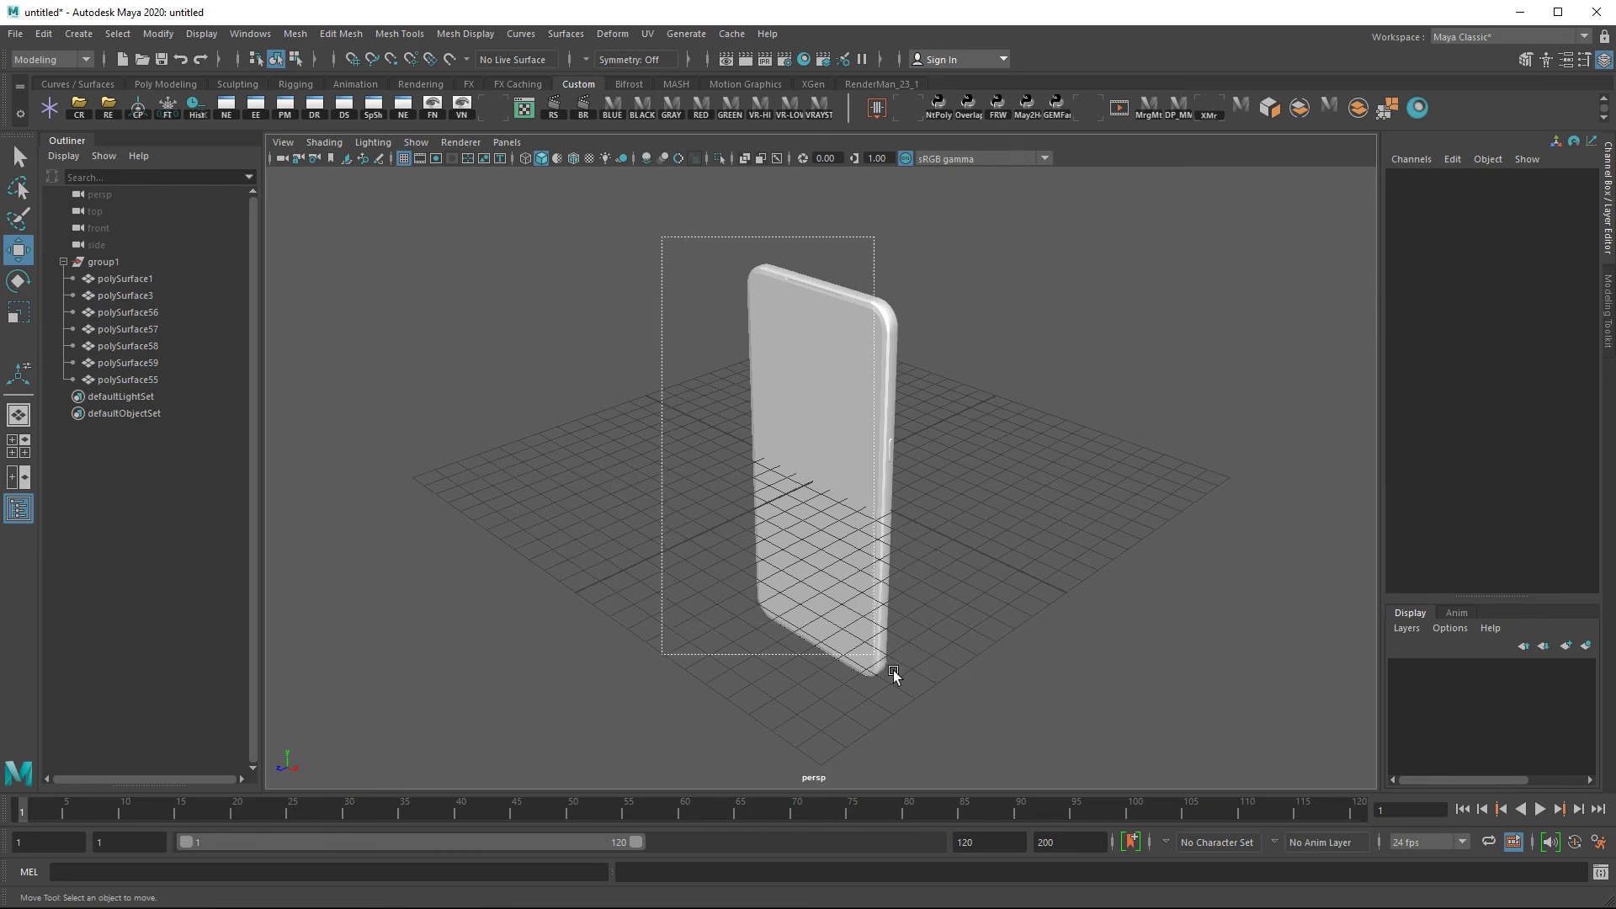
pyautogui.moveTo(663, 238); pyautogui.dragTo(963, 764)
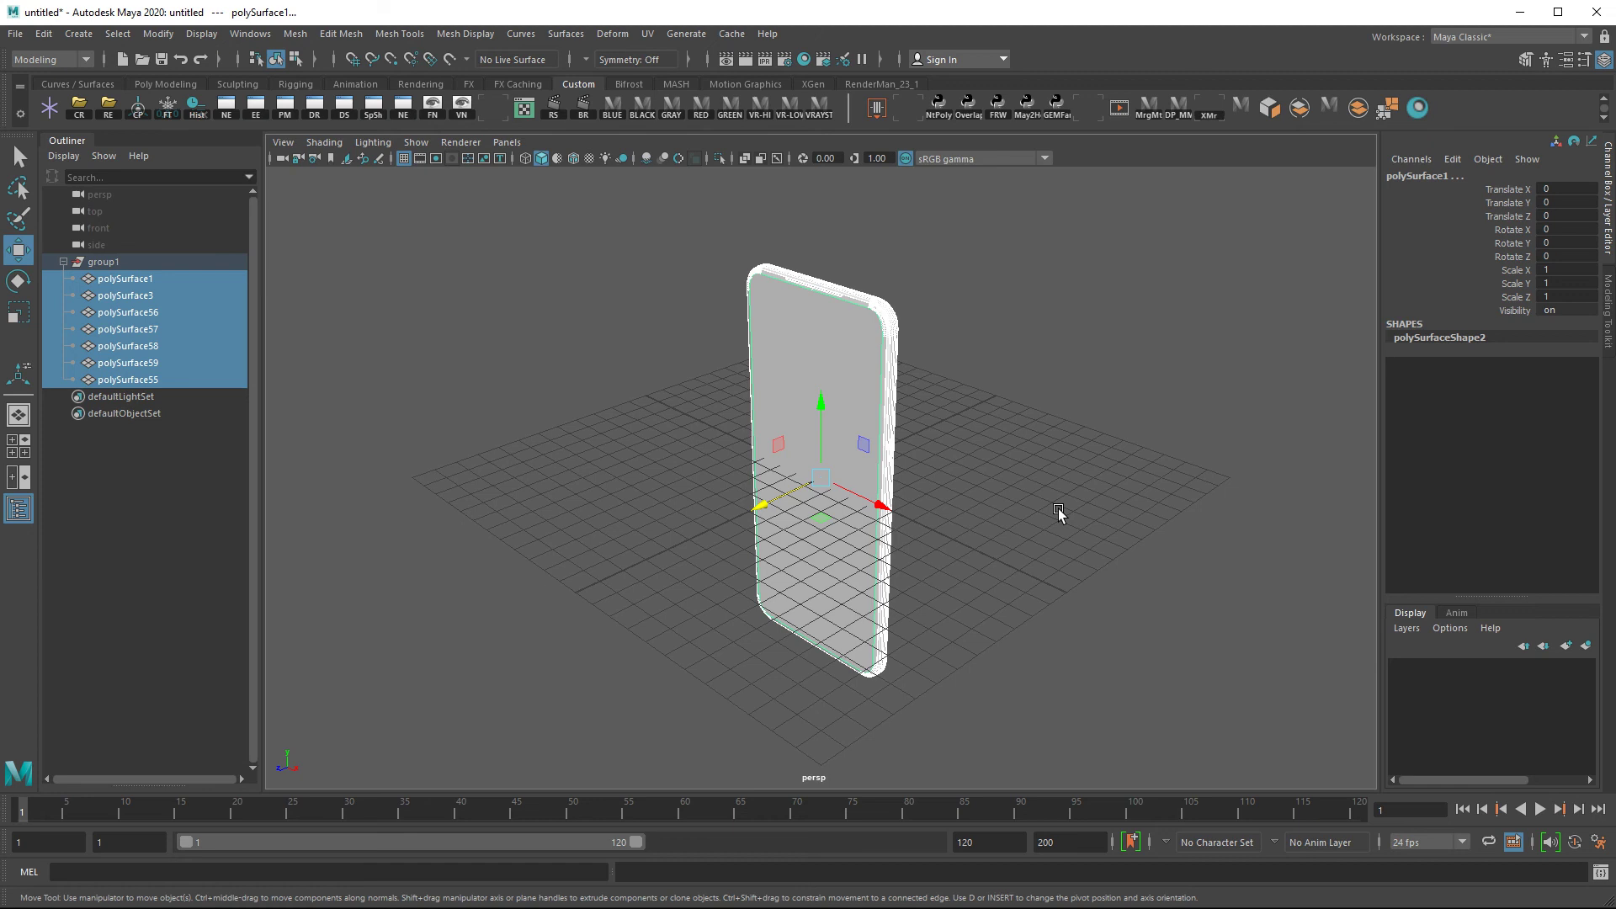
pyautogui.click(1059, 509)
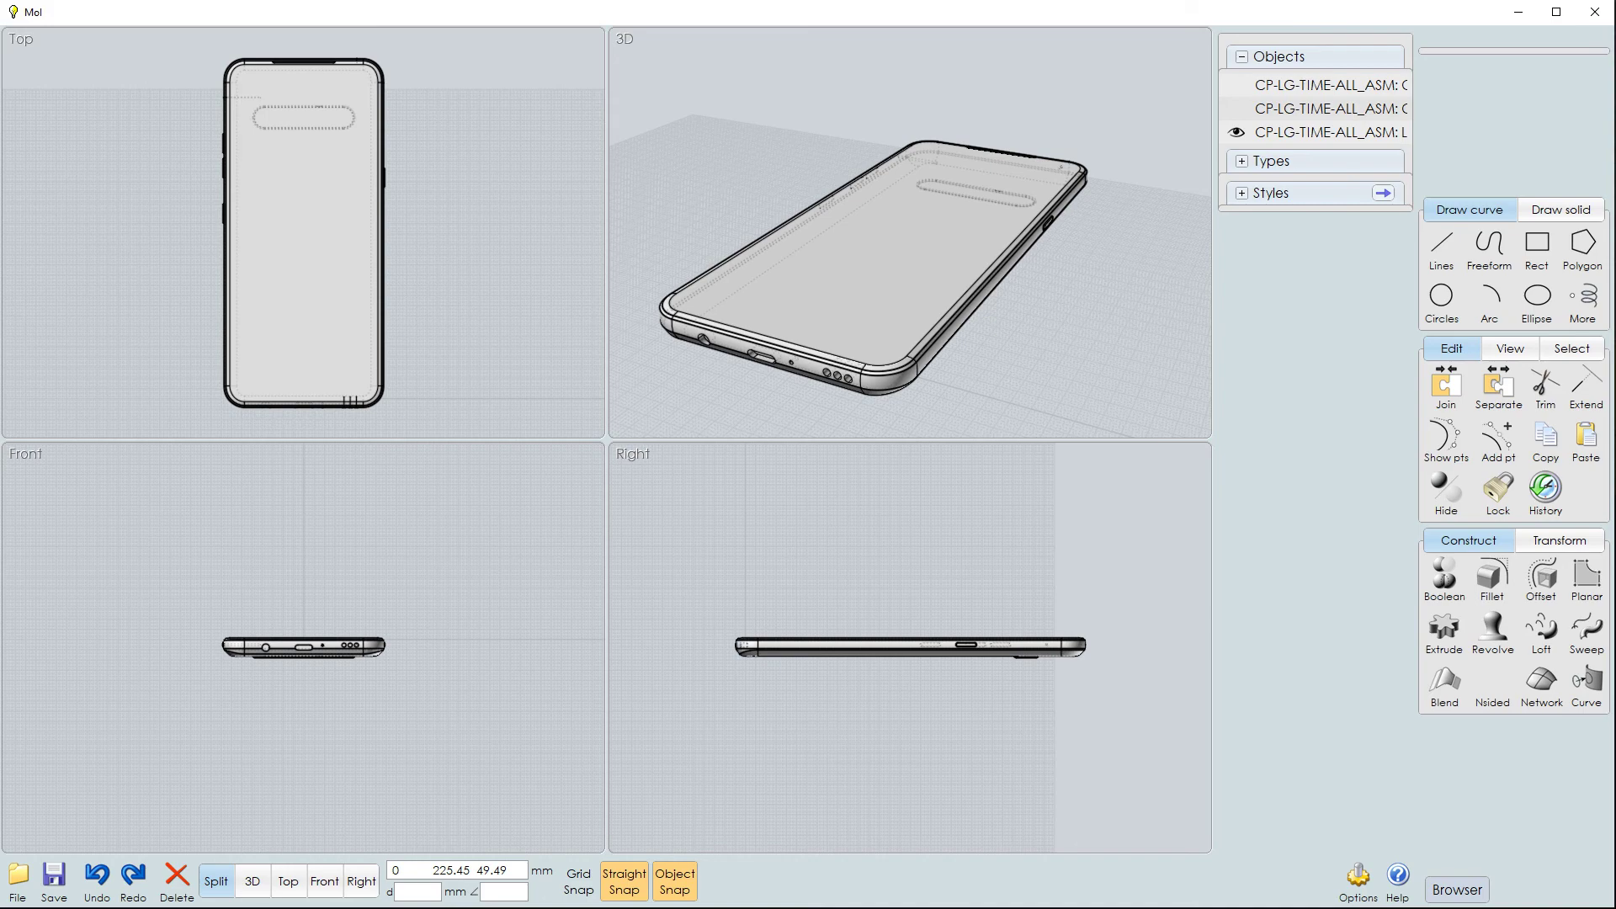
pyautogui.moveTo(304, 707)
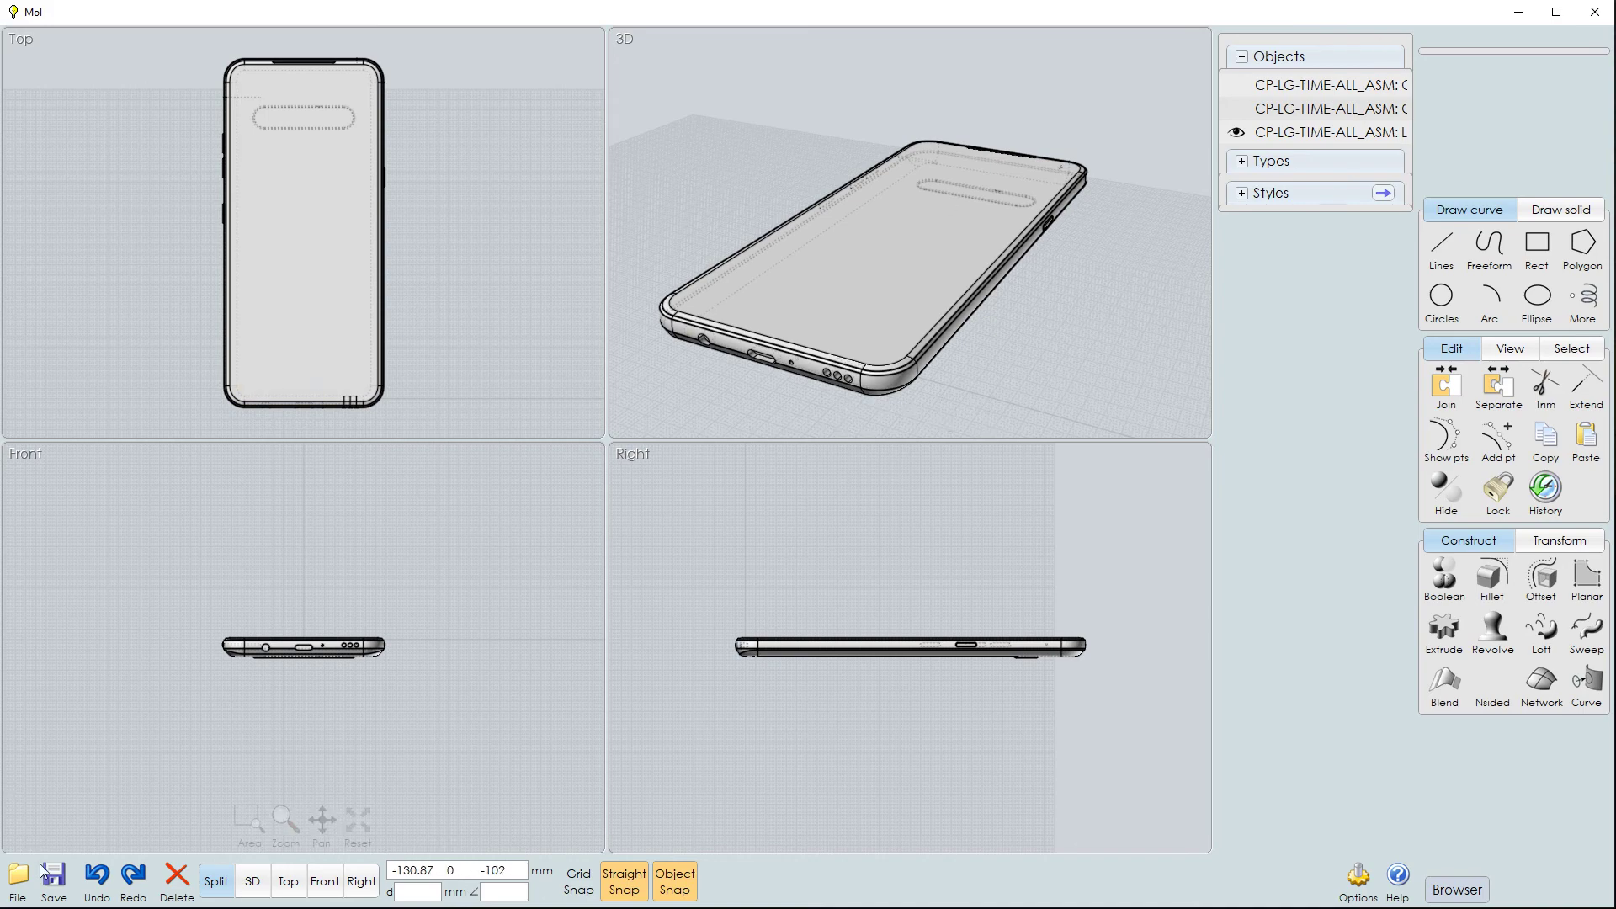
pyautogui.click(1521, 12)
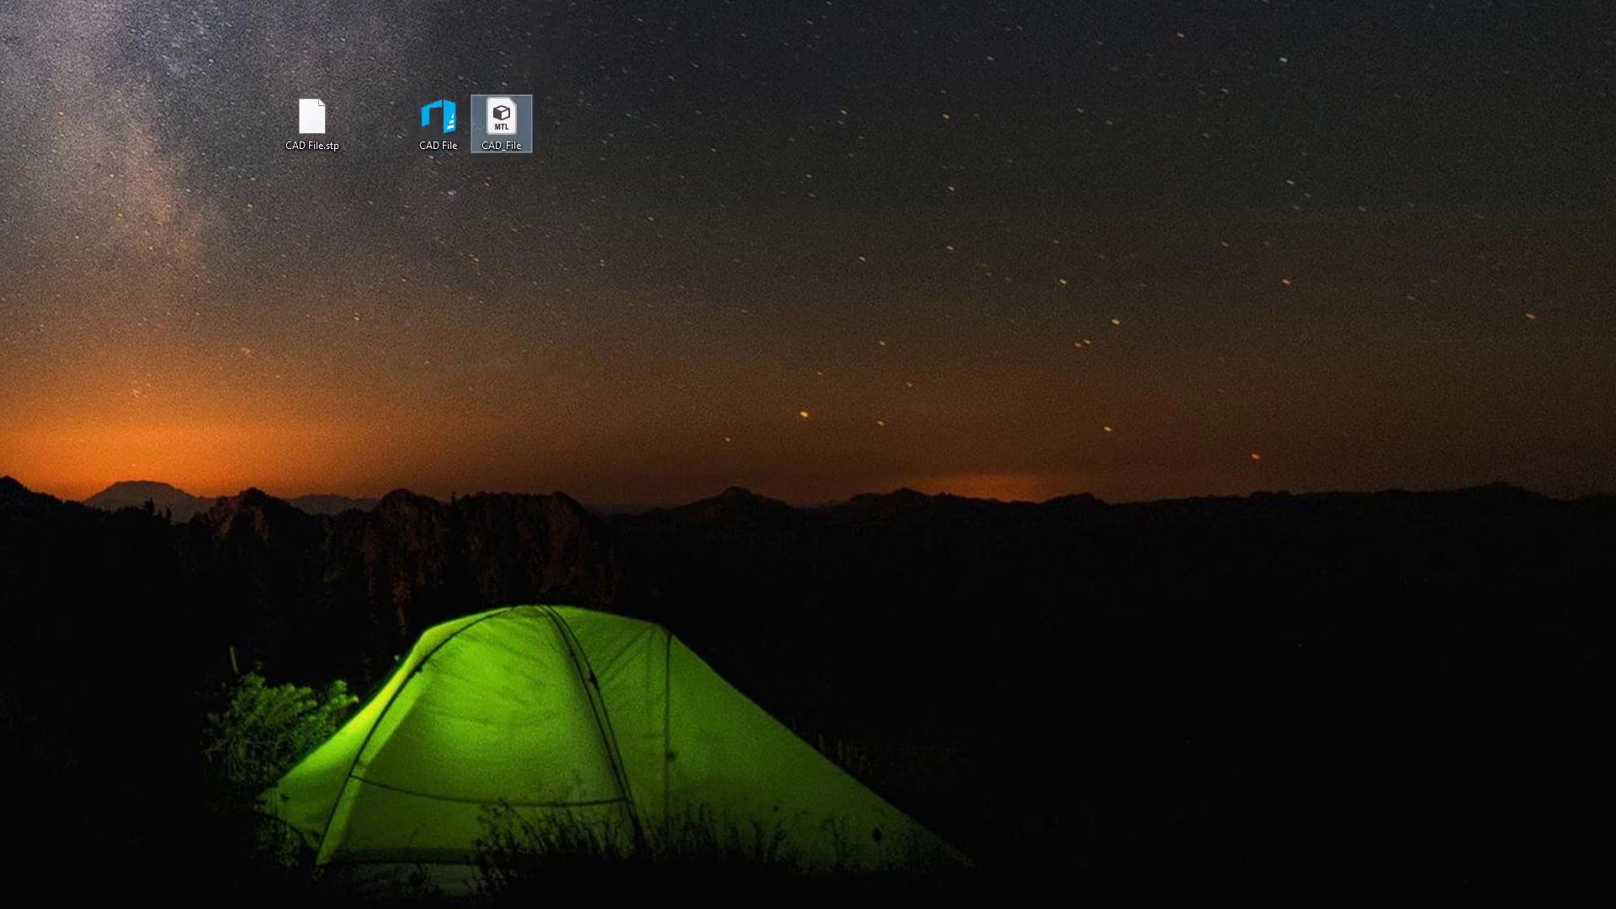
pyautogui.click(583, 853)
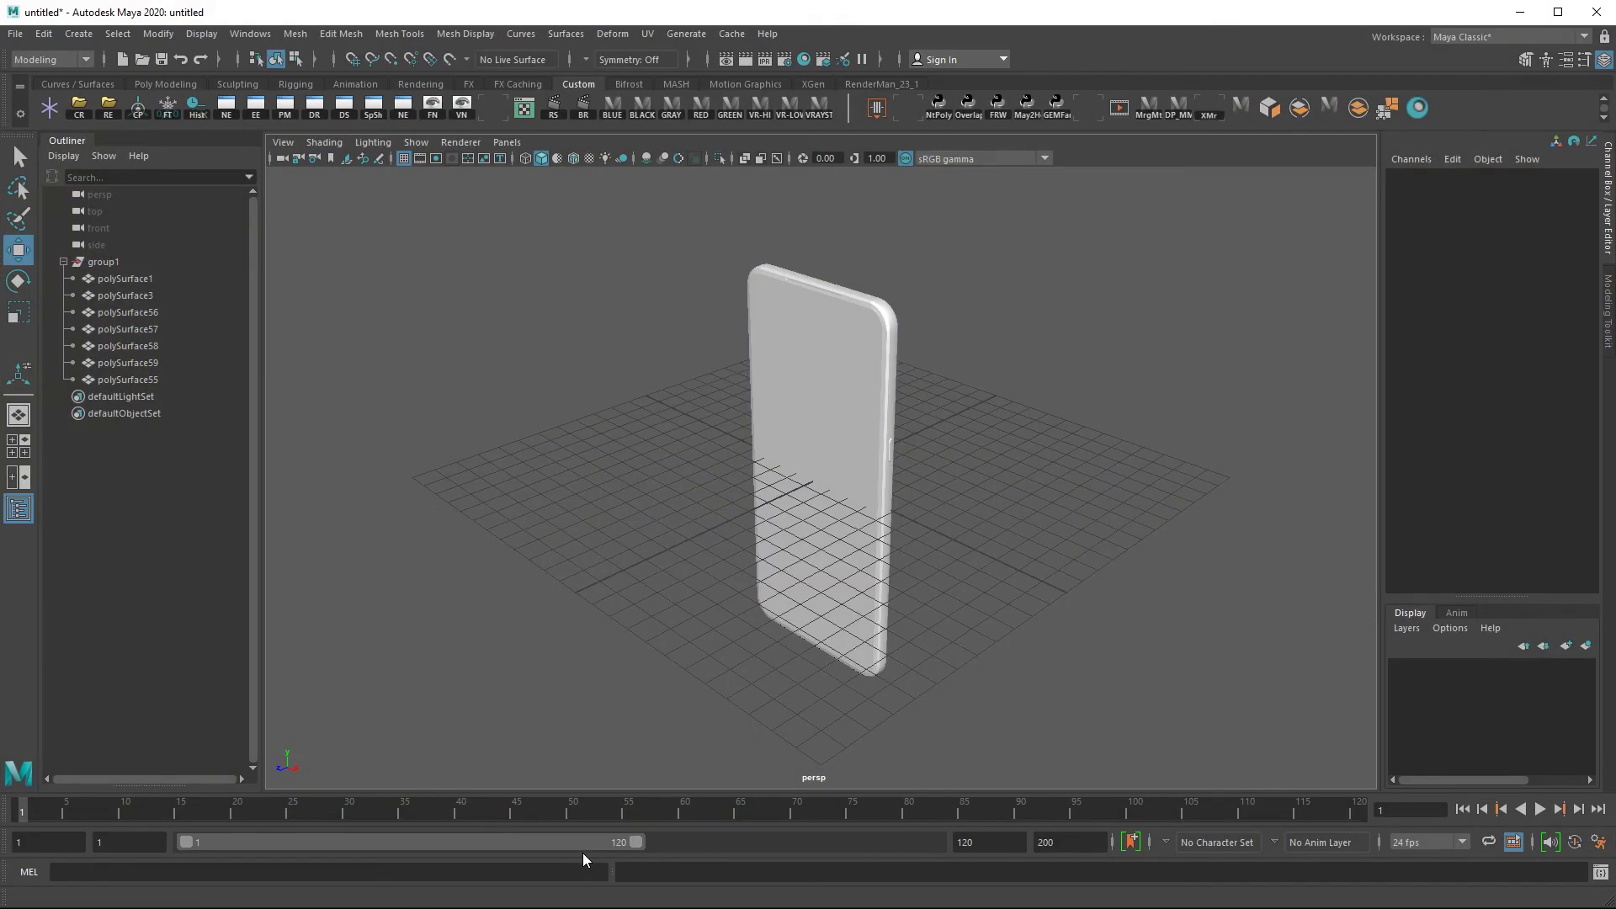
# Rename group1 to OBJ in the Outliner
pyautogui.click(123, 262)
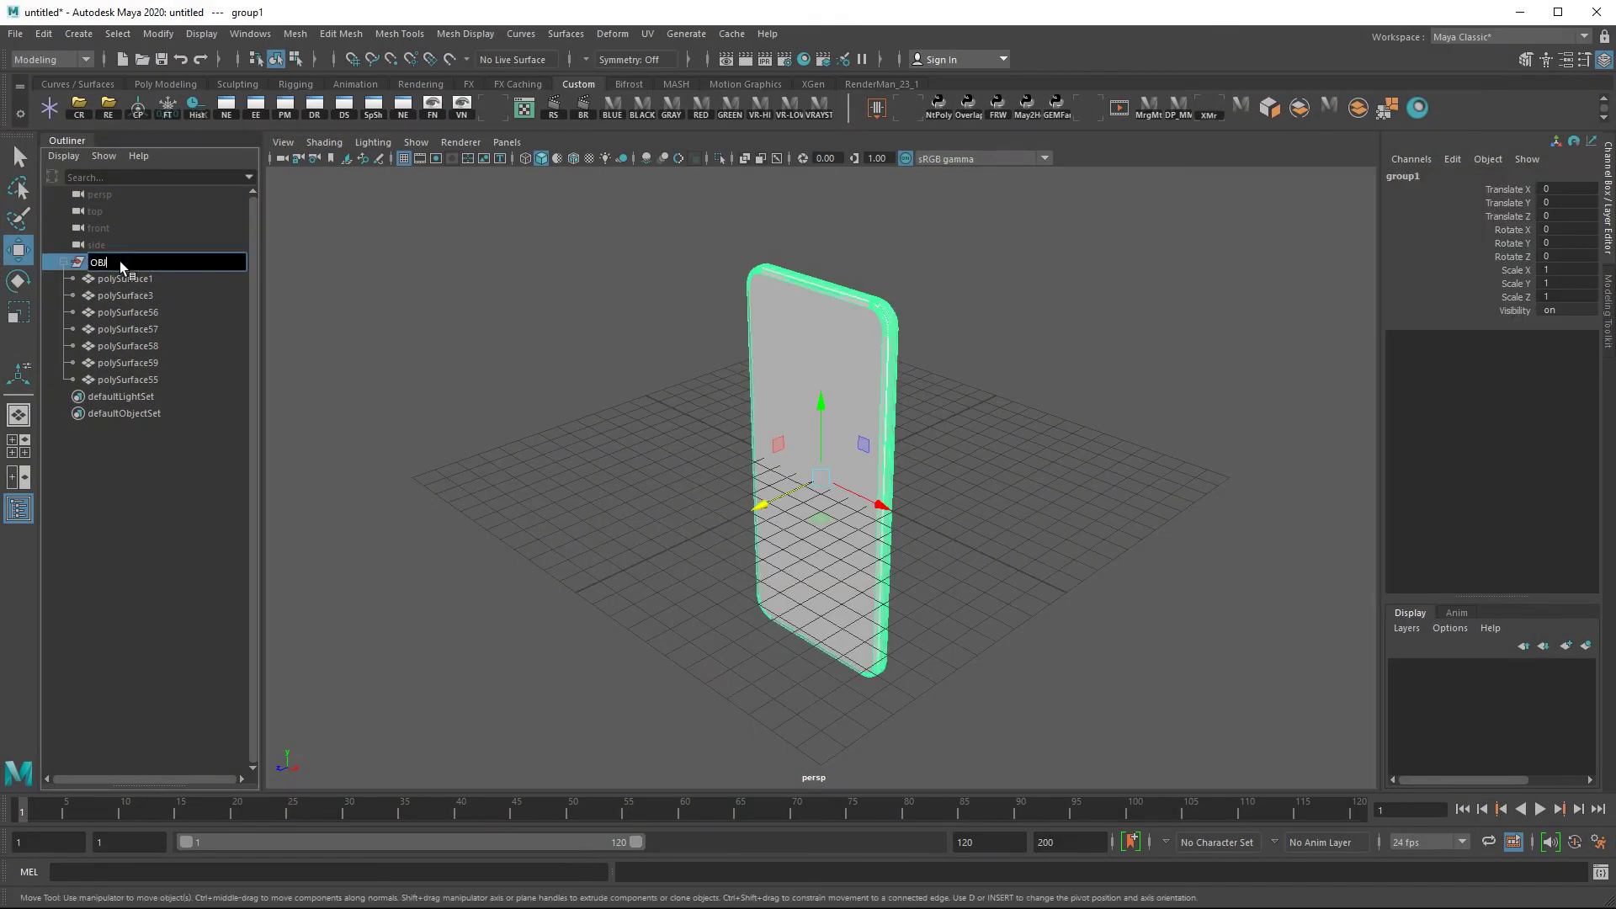
pyautogui.write('OBJ')
pyautogui.press('Return')
pyautogui.click(621, 249)
# Triangulate all the phone meshes with Mesh > Triangulate
pyautogui.moveTo(620, 248); pyautogui.dragTo(953, 696)
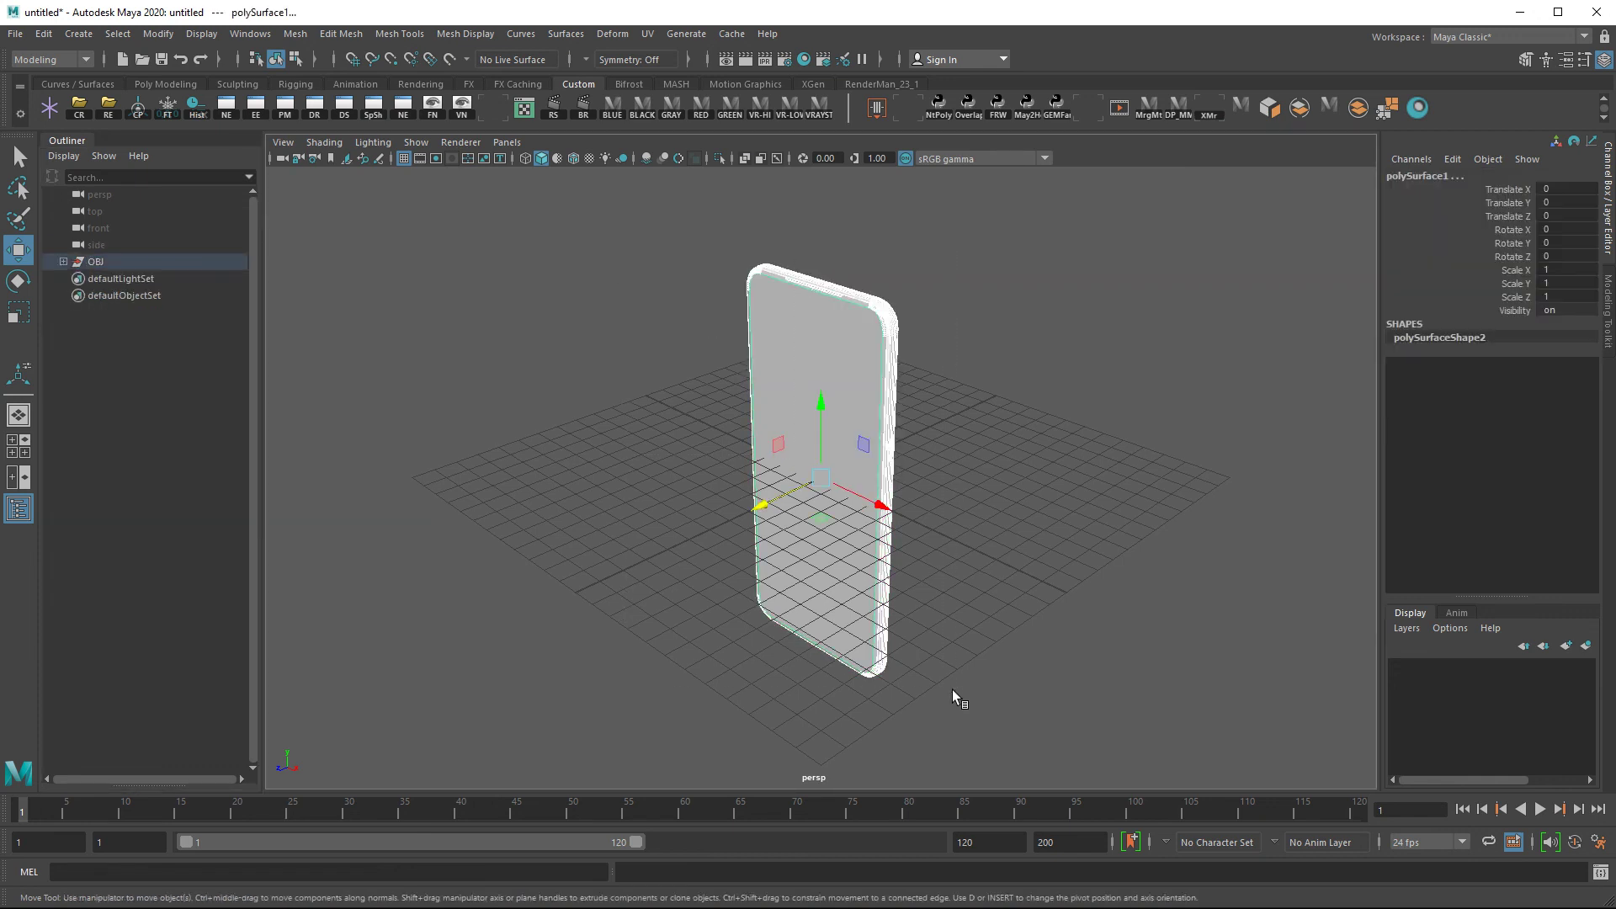
pyautogui.click(297, 33)
pyautogui.click(333, 243)
pyautogui.click(1036, 392)
# Zoom onto a phone corner to inspect the triangulated edges
pyautogui.keyDown('alt'); pyautogui.moveTo(763, 470); pyautogui.dragTo(763, 531, button='middle'); pyautogui.keyUp('alt')
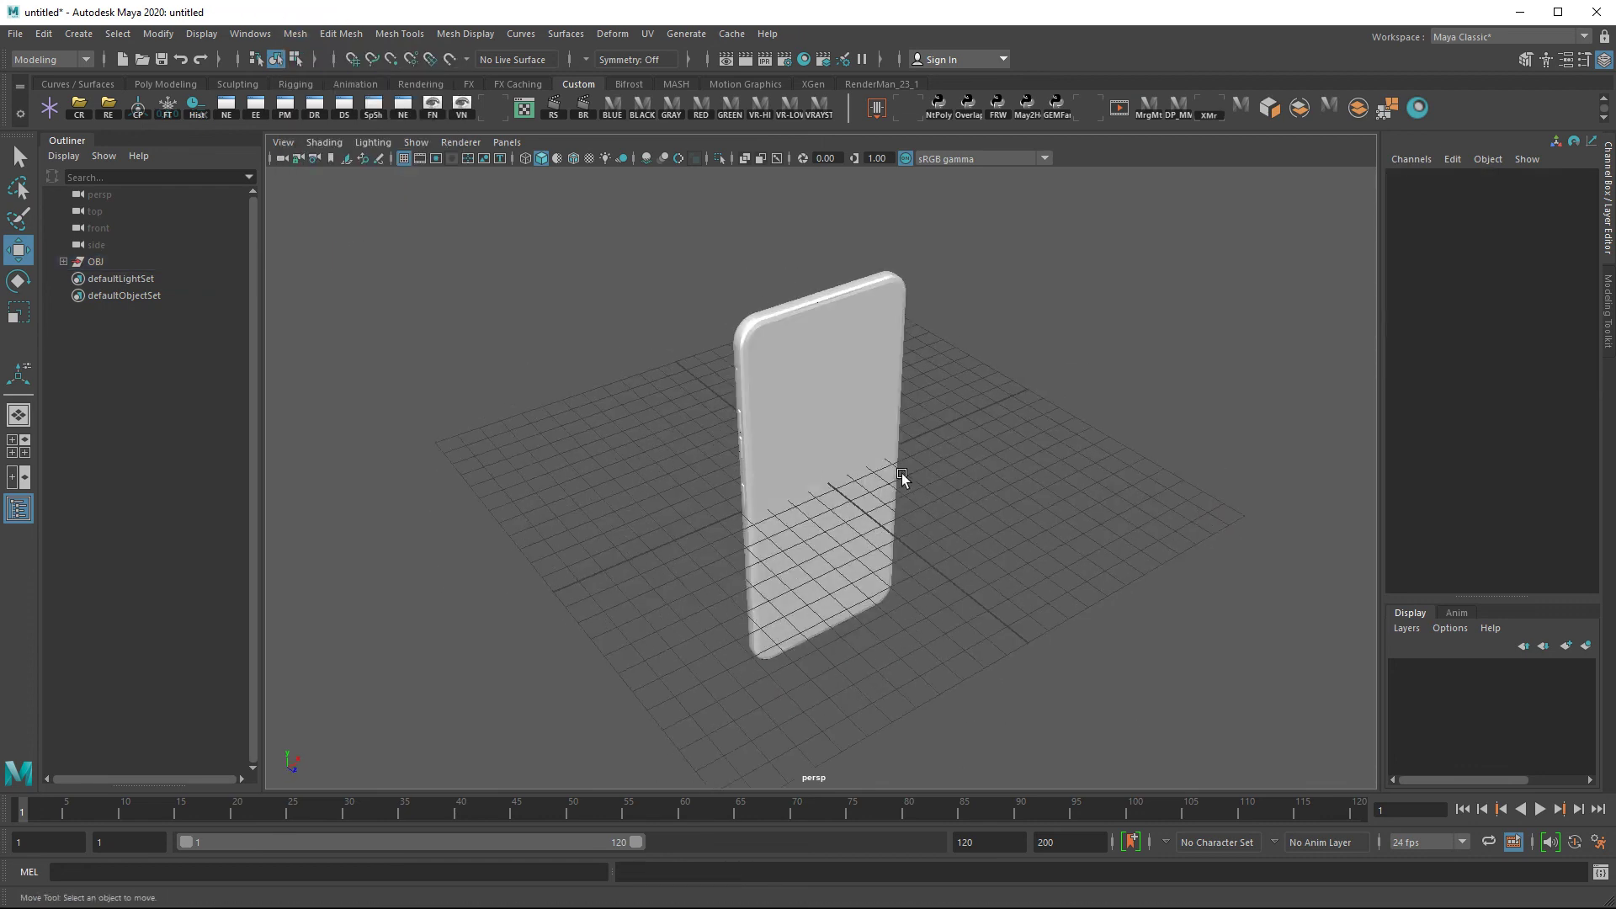
pyautogui.scroll(5, 739, 543)
pyautogui.scroll(4, 708, 379)
pyautogui.keyDown('alt'); pyautogui.moveTo(707, 379); pyautogui.dragTo(846, 429, button='middle'); pyautogui.keyUp('alt')
pyautogui.click(1036, 391)
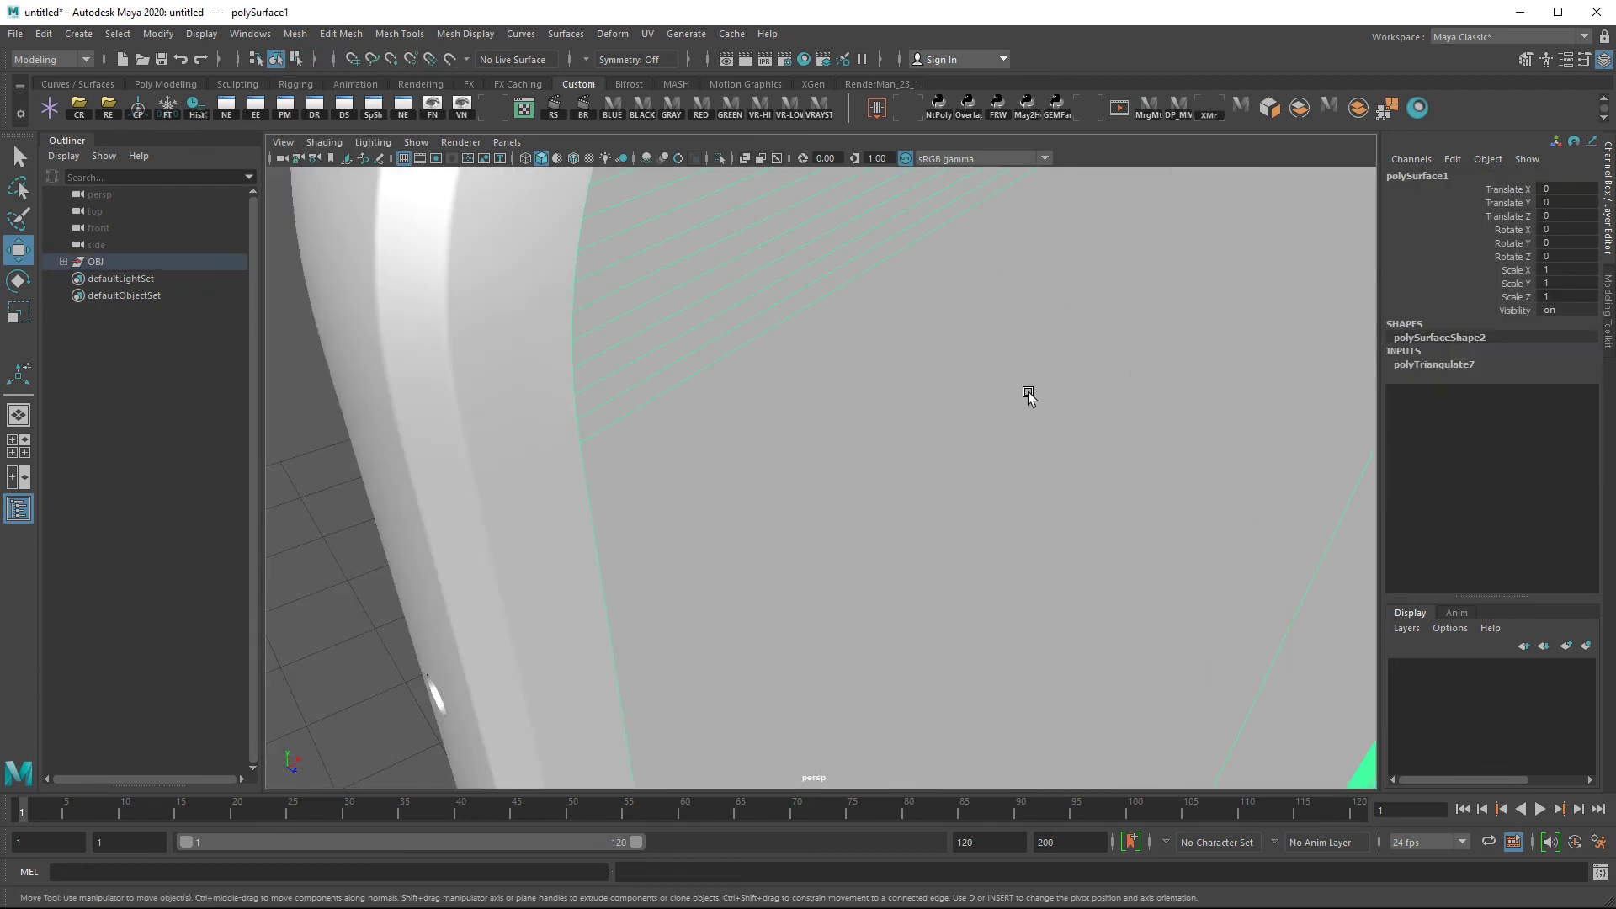
pyautogui.keyDown('alt'); pyautogui.moveTo(1036, 391); pyautogui.dragTo(726, 365, button='middle'); pyautogui.keyUp('alt')
pyautogui.click(600, 316)
pyautogui.press('z')
pyautogui.press('z')
pyautogui.press('z')
pyautogui.press('z')
# Save the scene as CAD File.mb on the desktop, replacing the existing file
pyautogui.hotkey('ctrl', 'shift', 's')
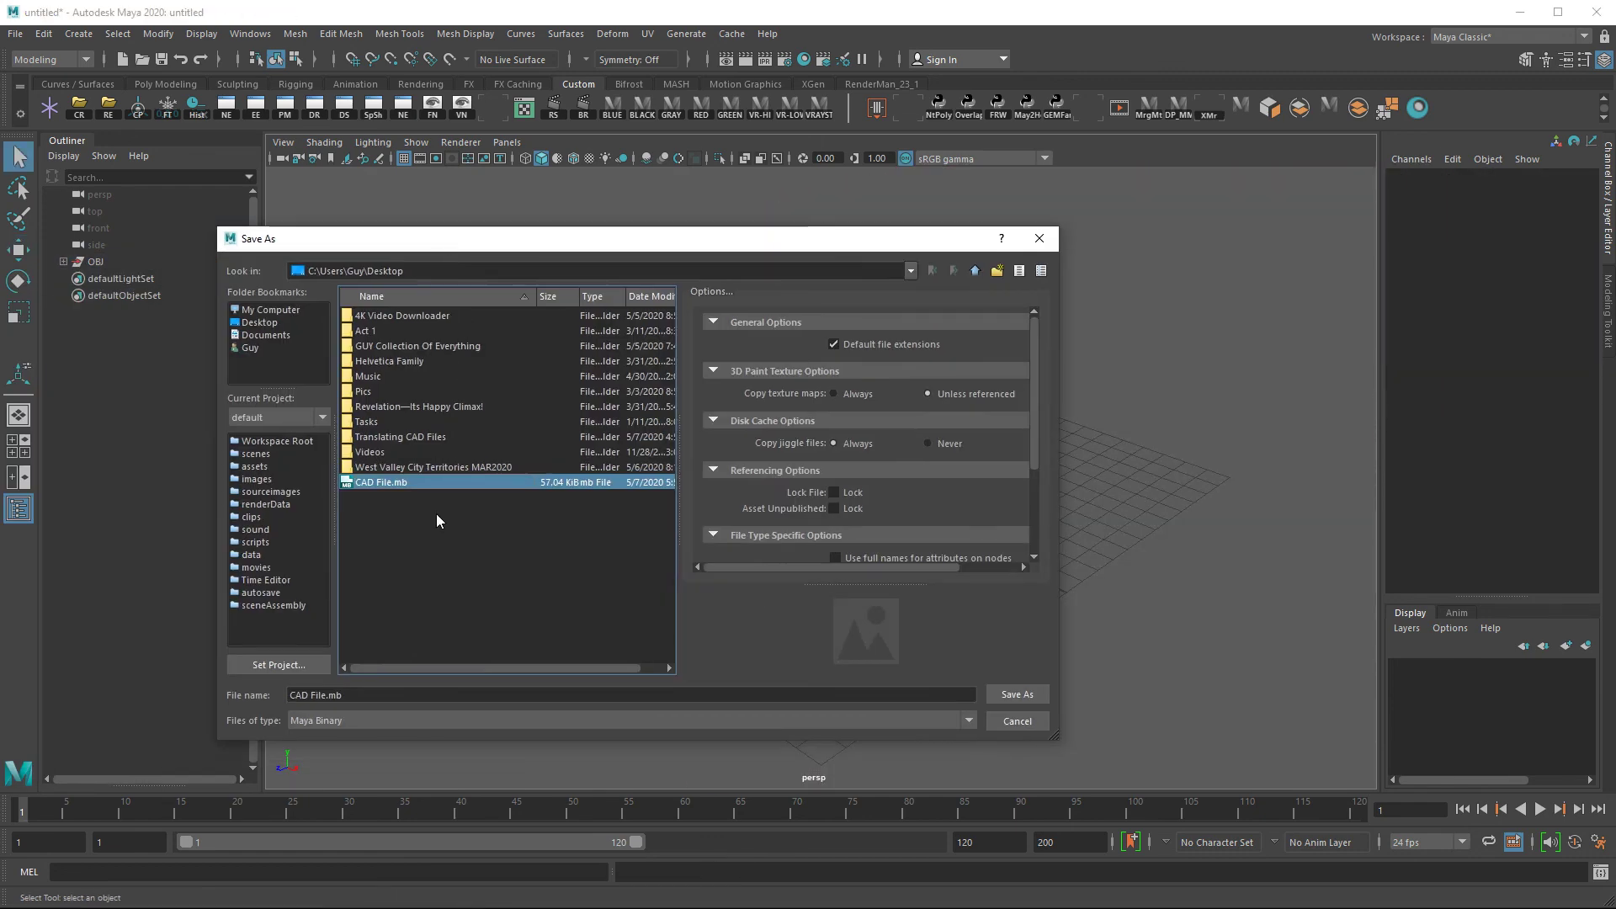
pyautogui.click(1017, 694)
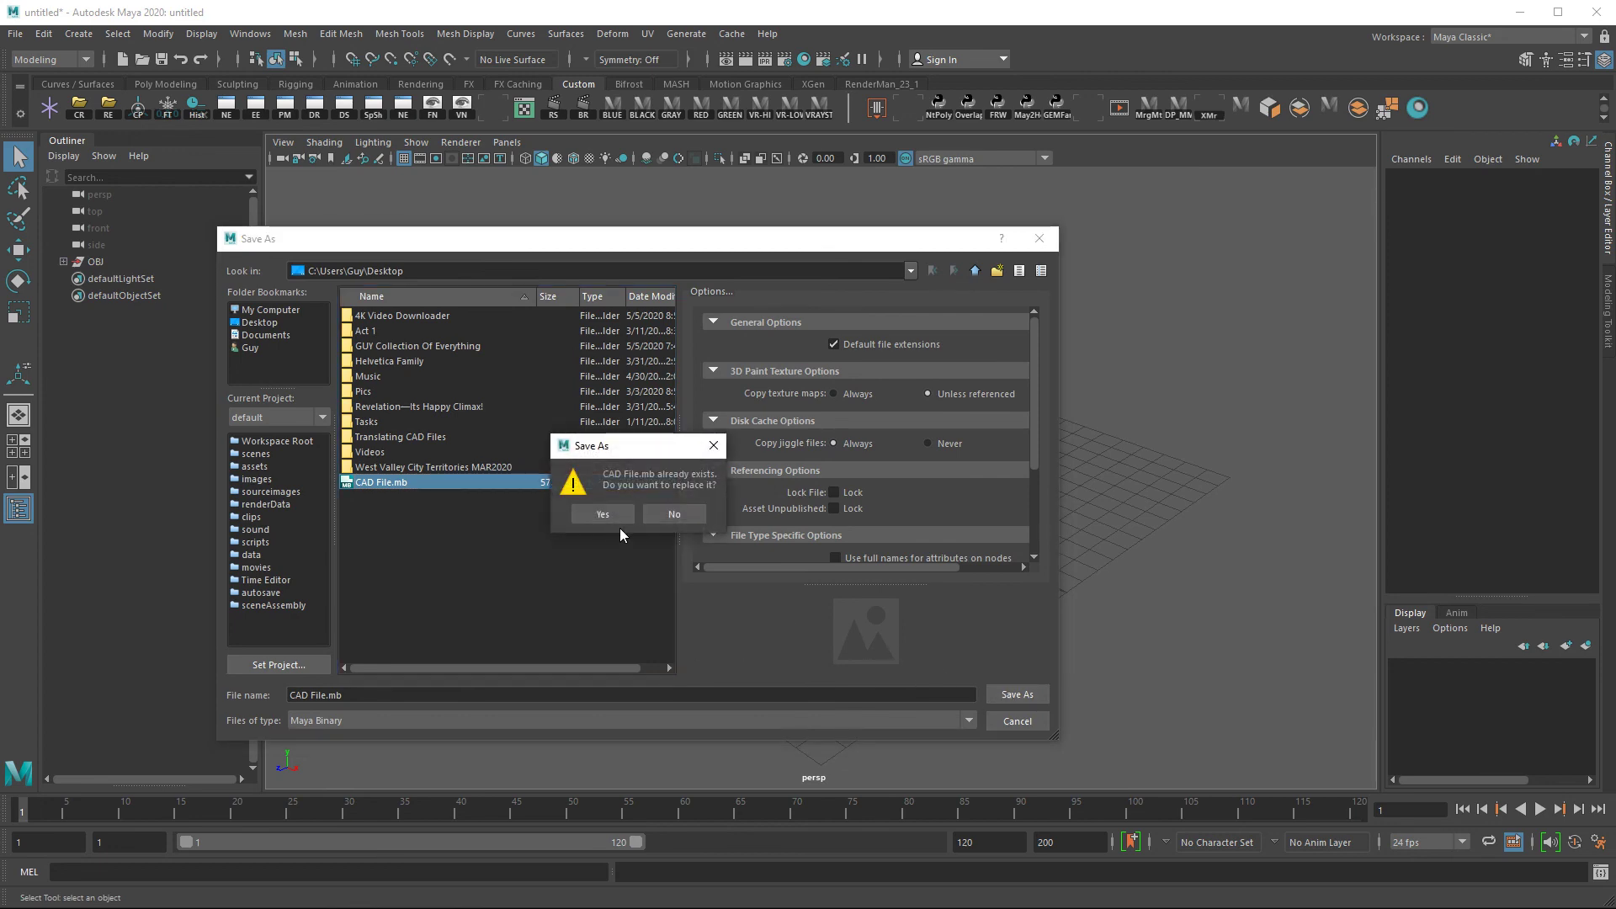
pyautogui.click(603, 515)
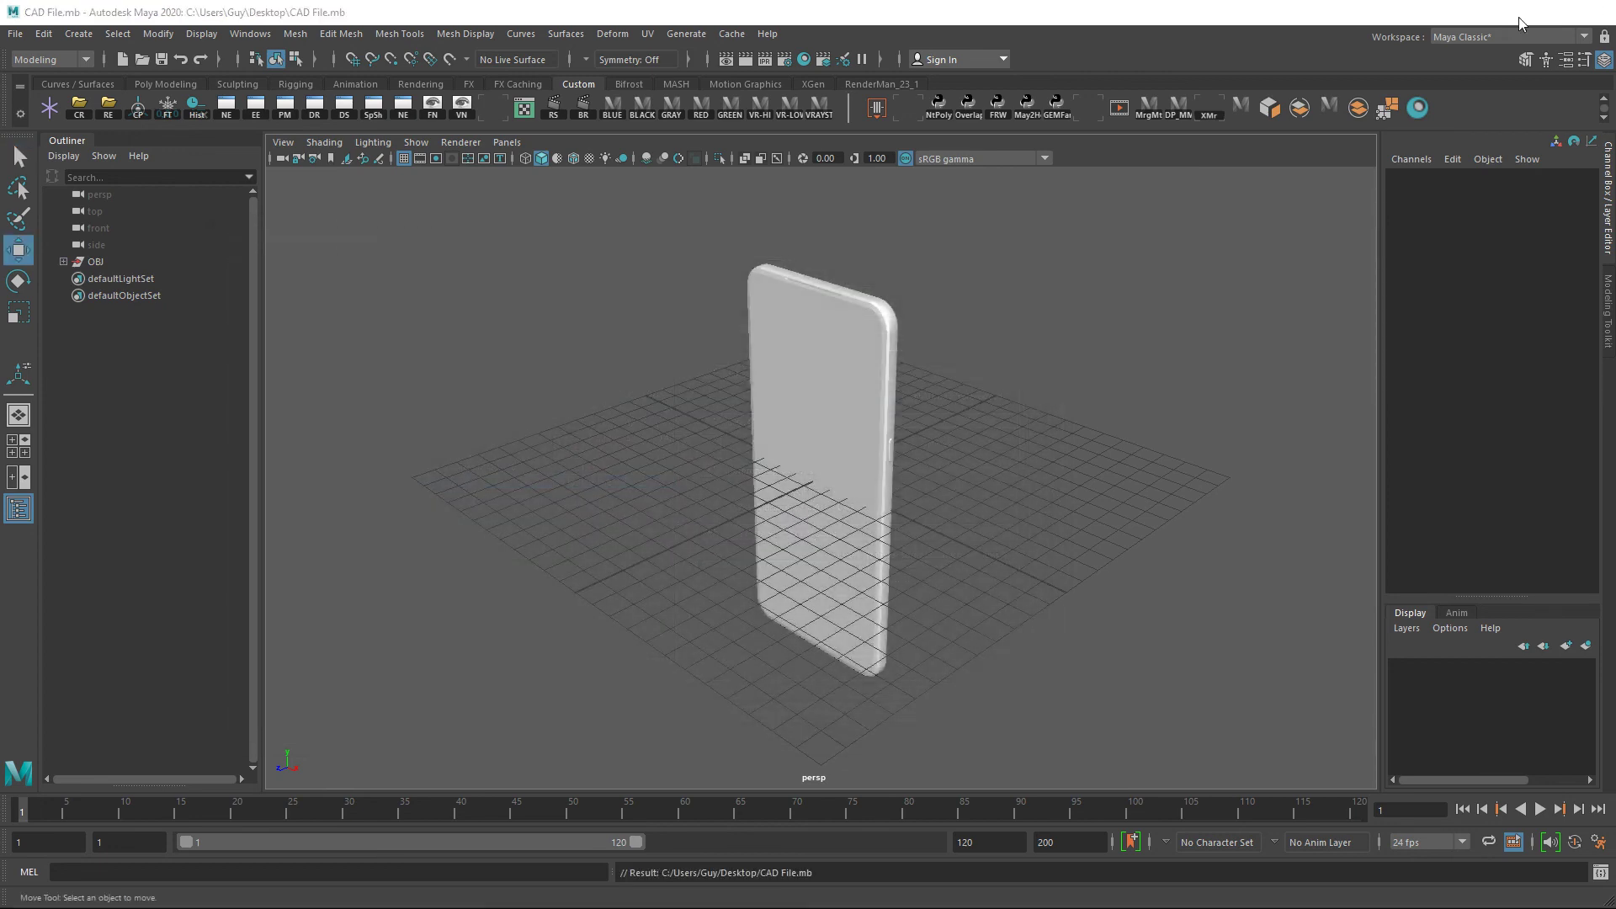
pyautogui.click(1522, 13)
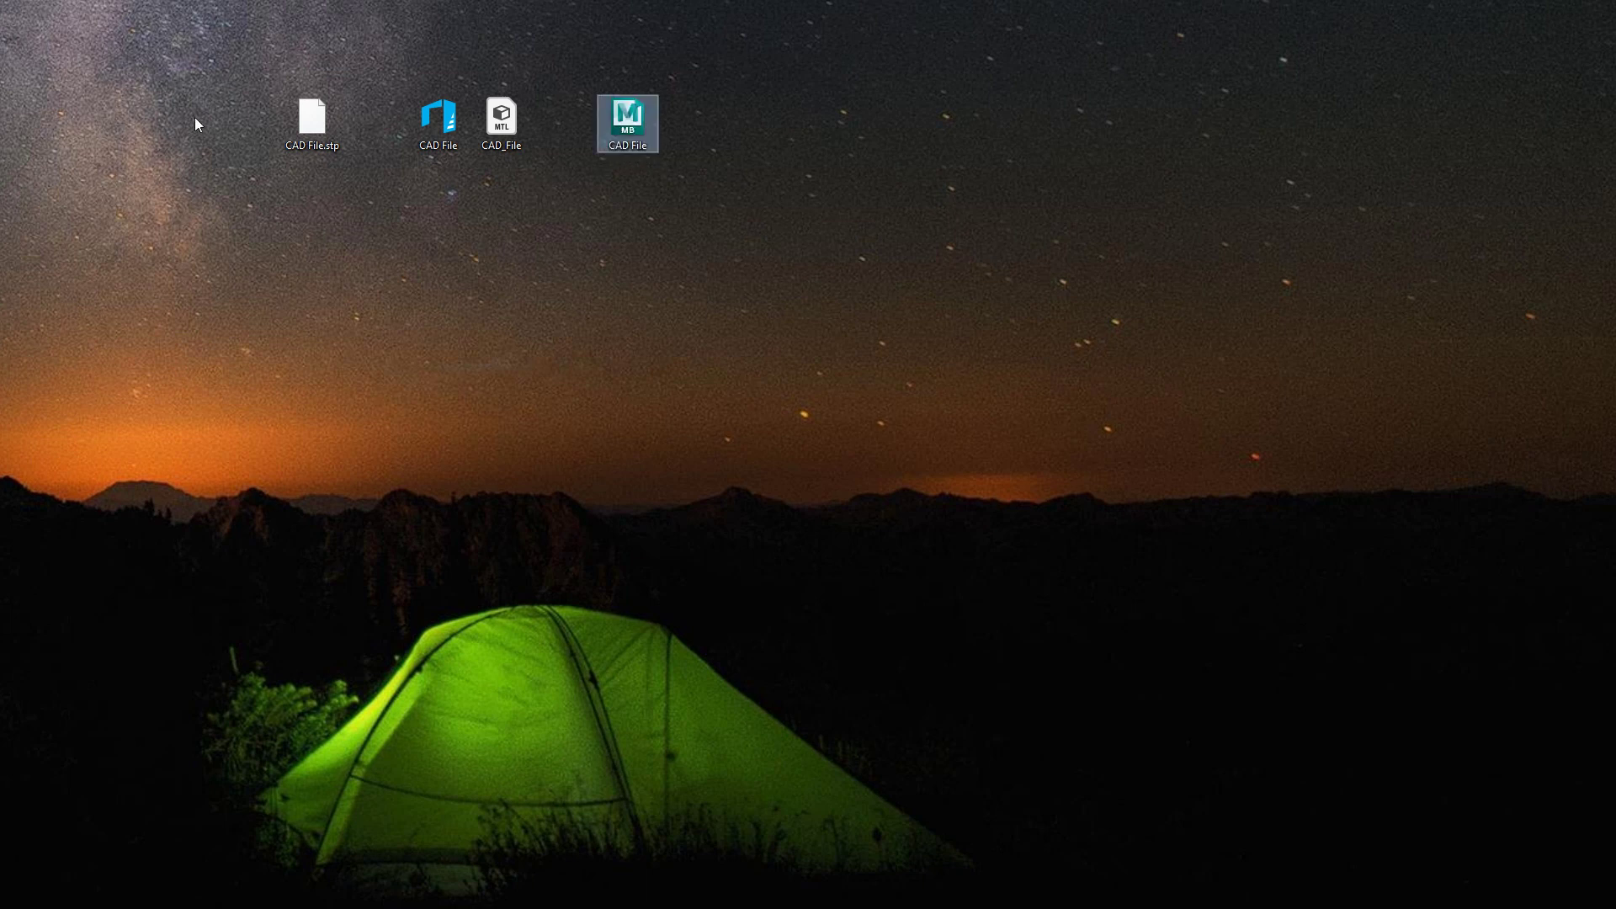
# Move the four CAD File desktop icons to the right and select the new Maya scene file
pyautogui.moveTo(184, 117)
pyautogui.mouseDown()
pyautogui.moveTo(670, 165)
pyautogui.moveTo(817, 123)
pyautogui.mouseUp()
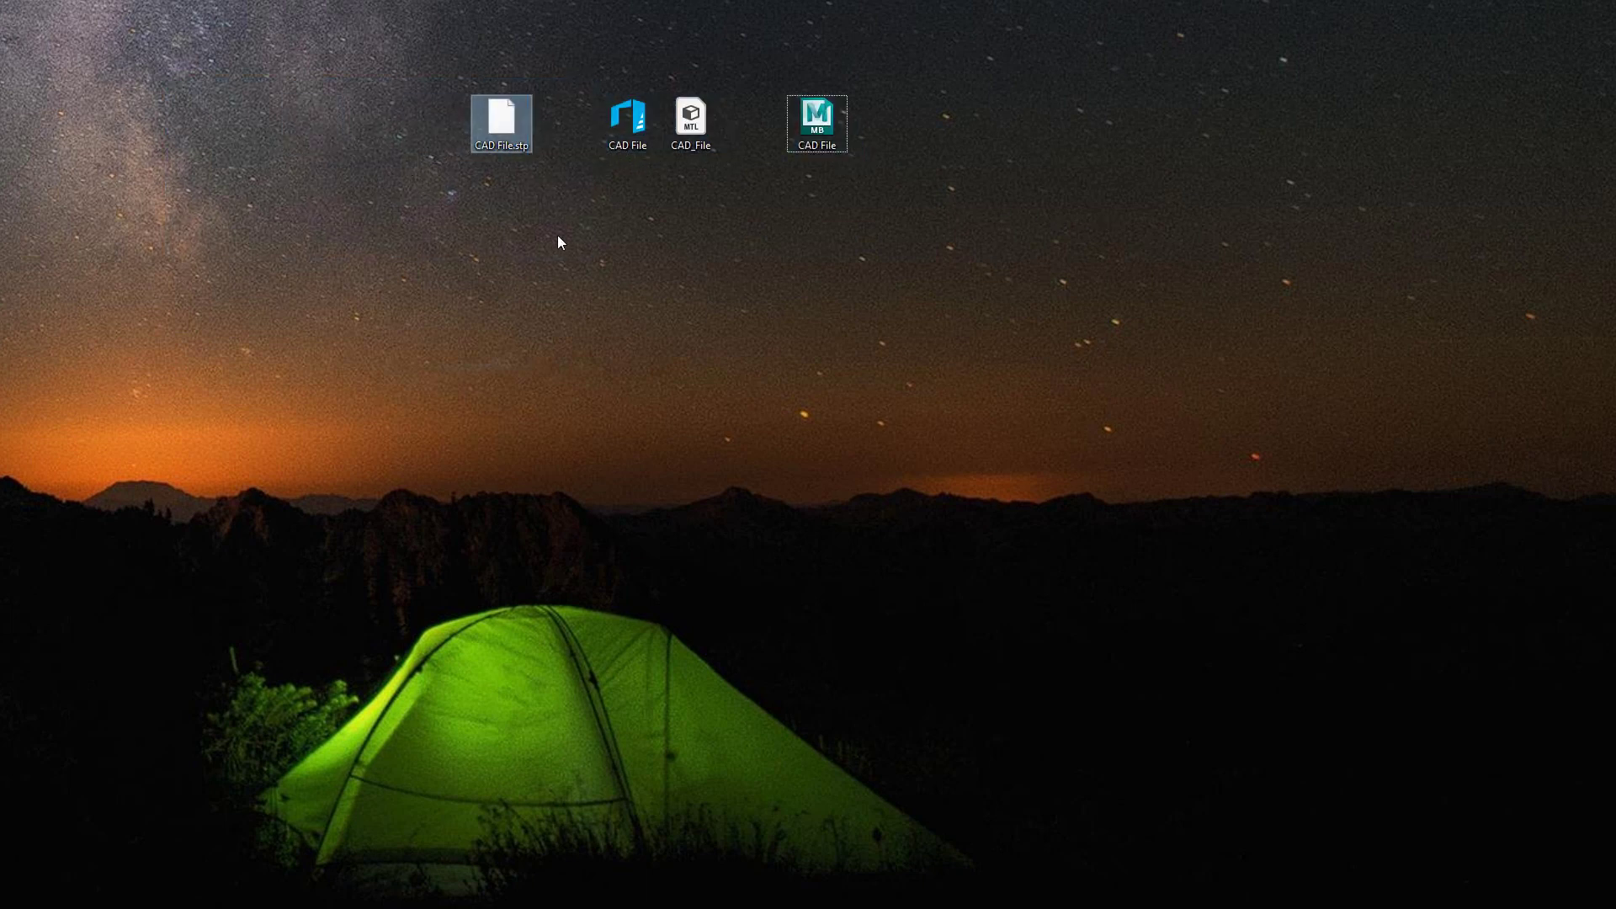
pyautogui.moveTo(595, 75); pyautogui.dragTo(778, 264)
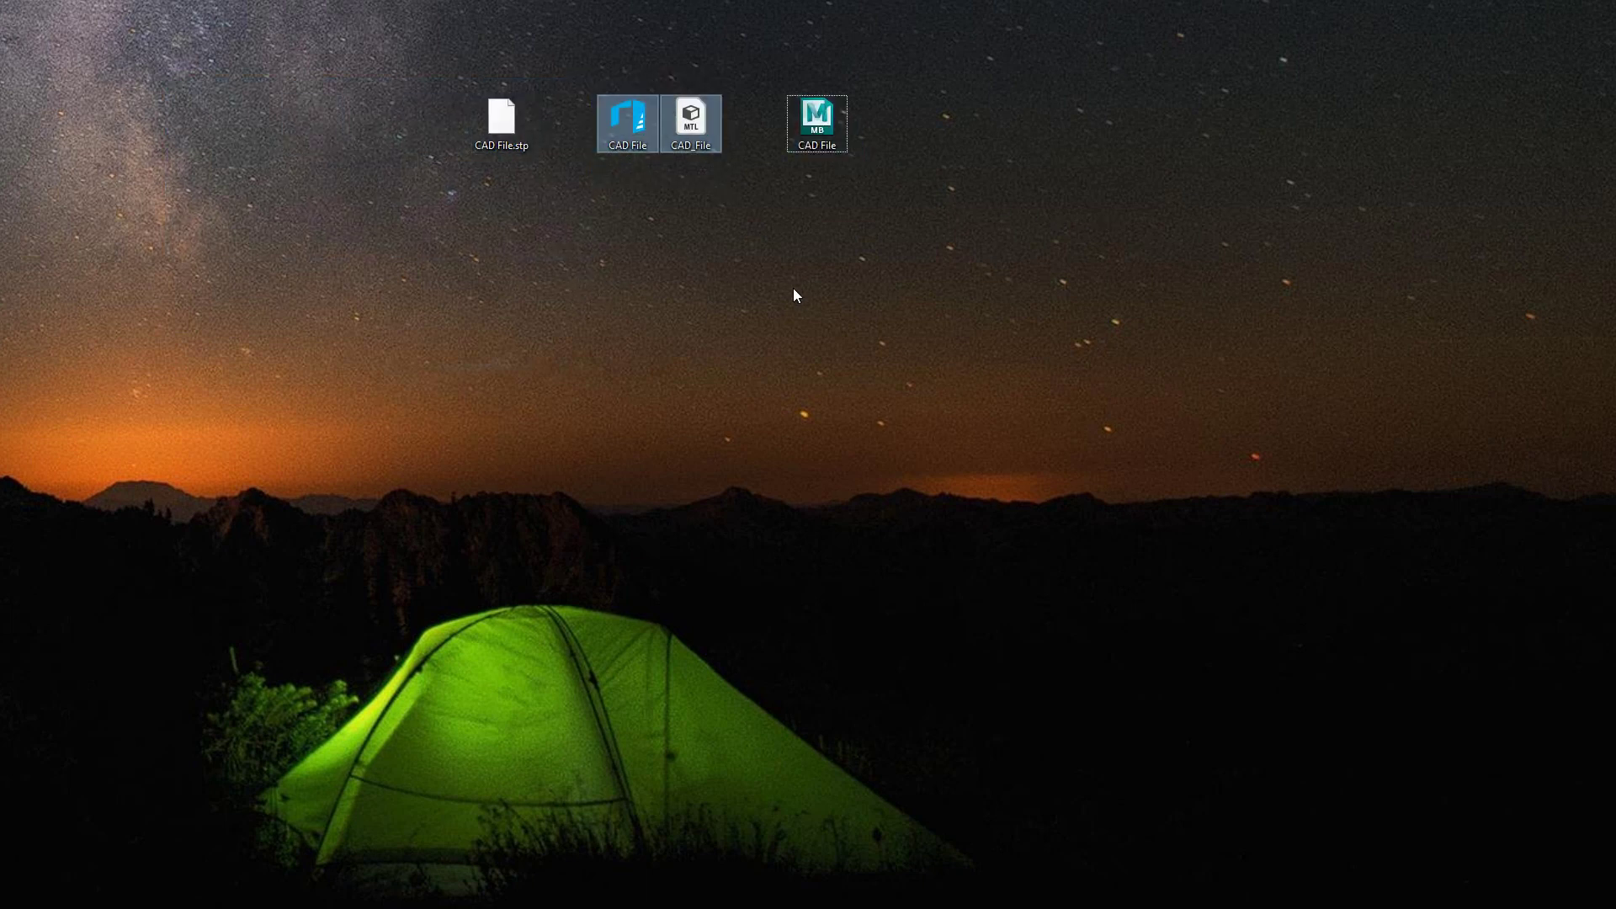
pyautogui.click(817, 122)
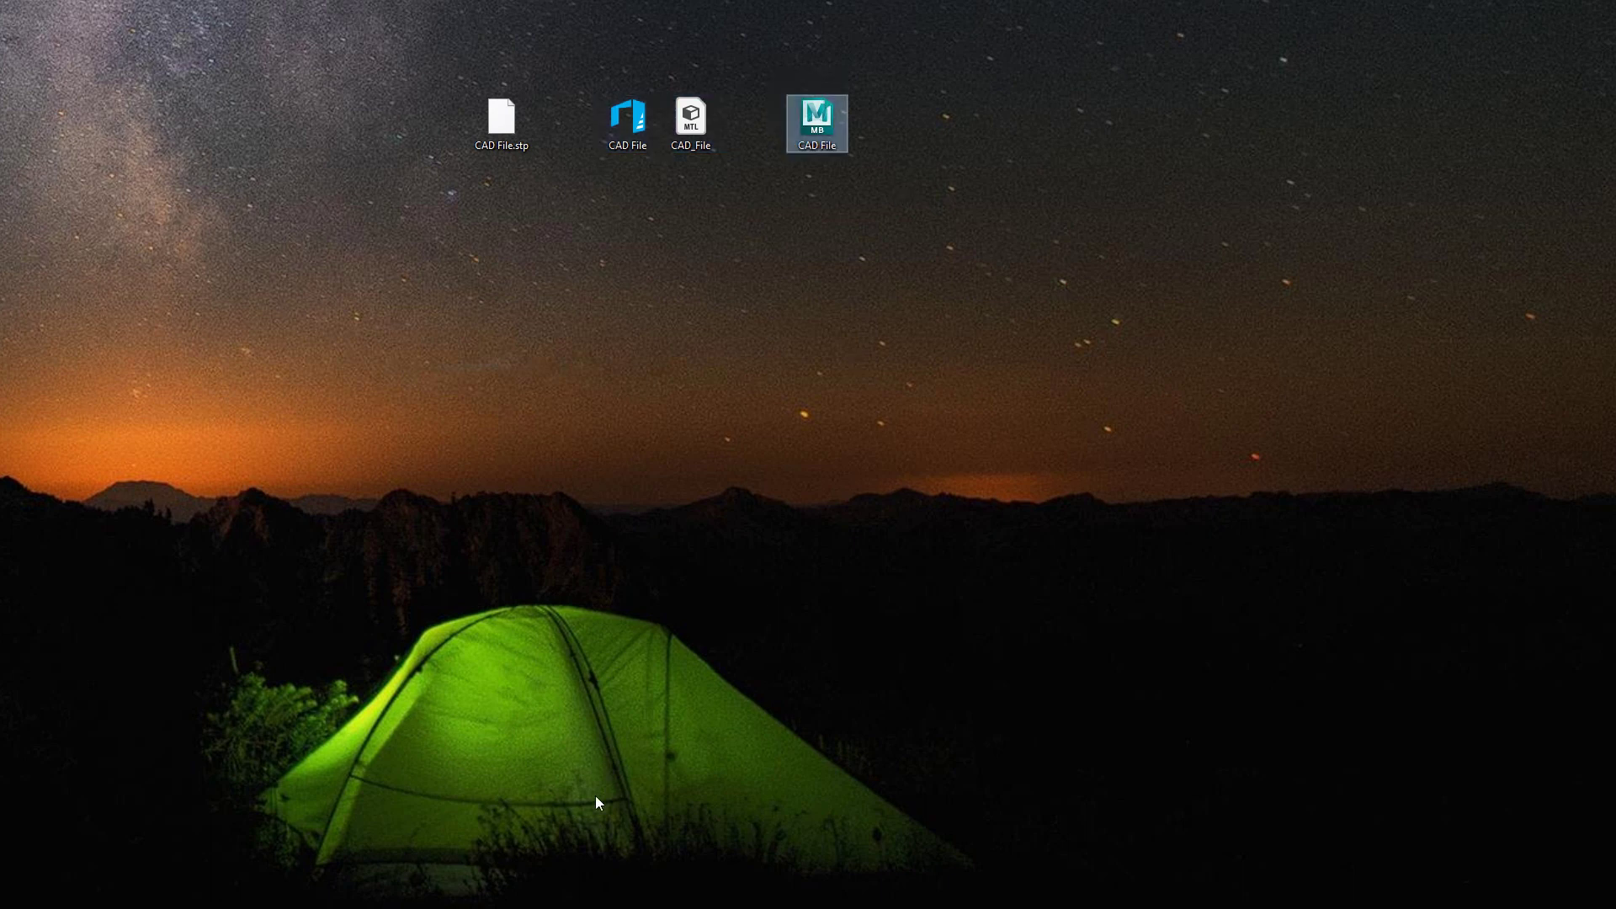
# Bring Maya back to front and review the File menu's Export Selection without exporting
pyautogui.click(530, 904)
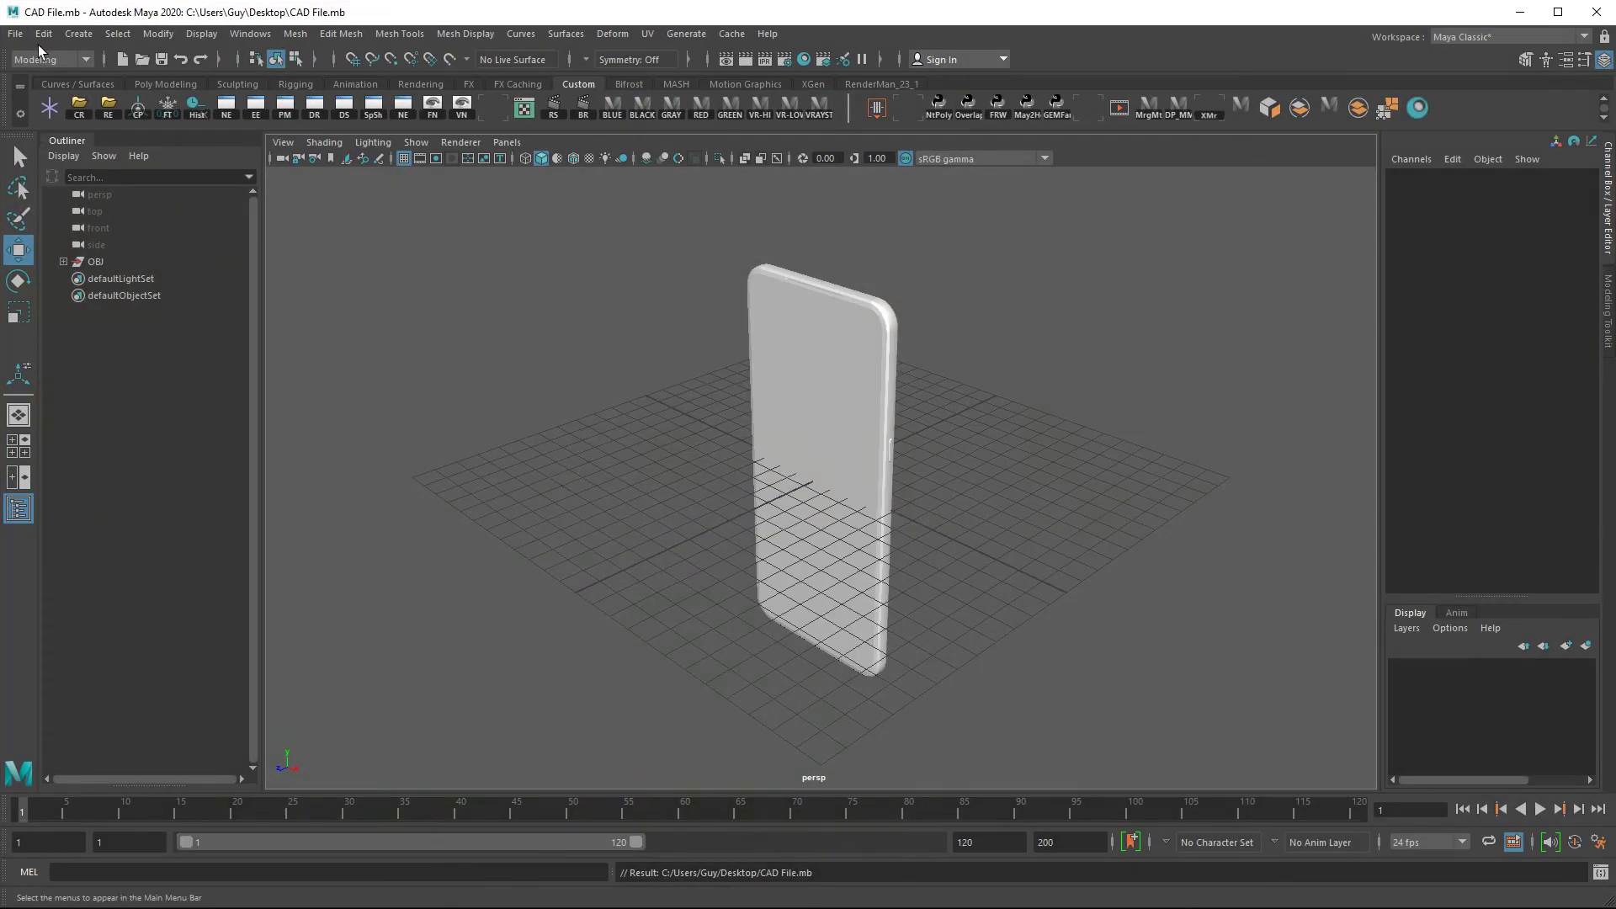
pyautogui.click(17, 32)
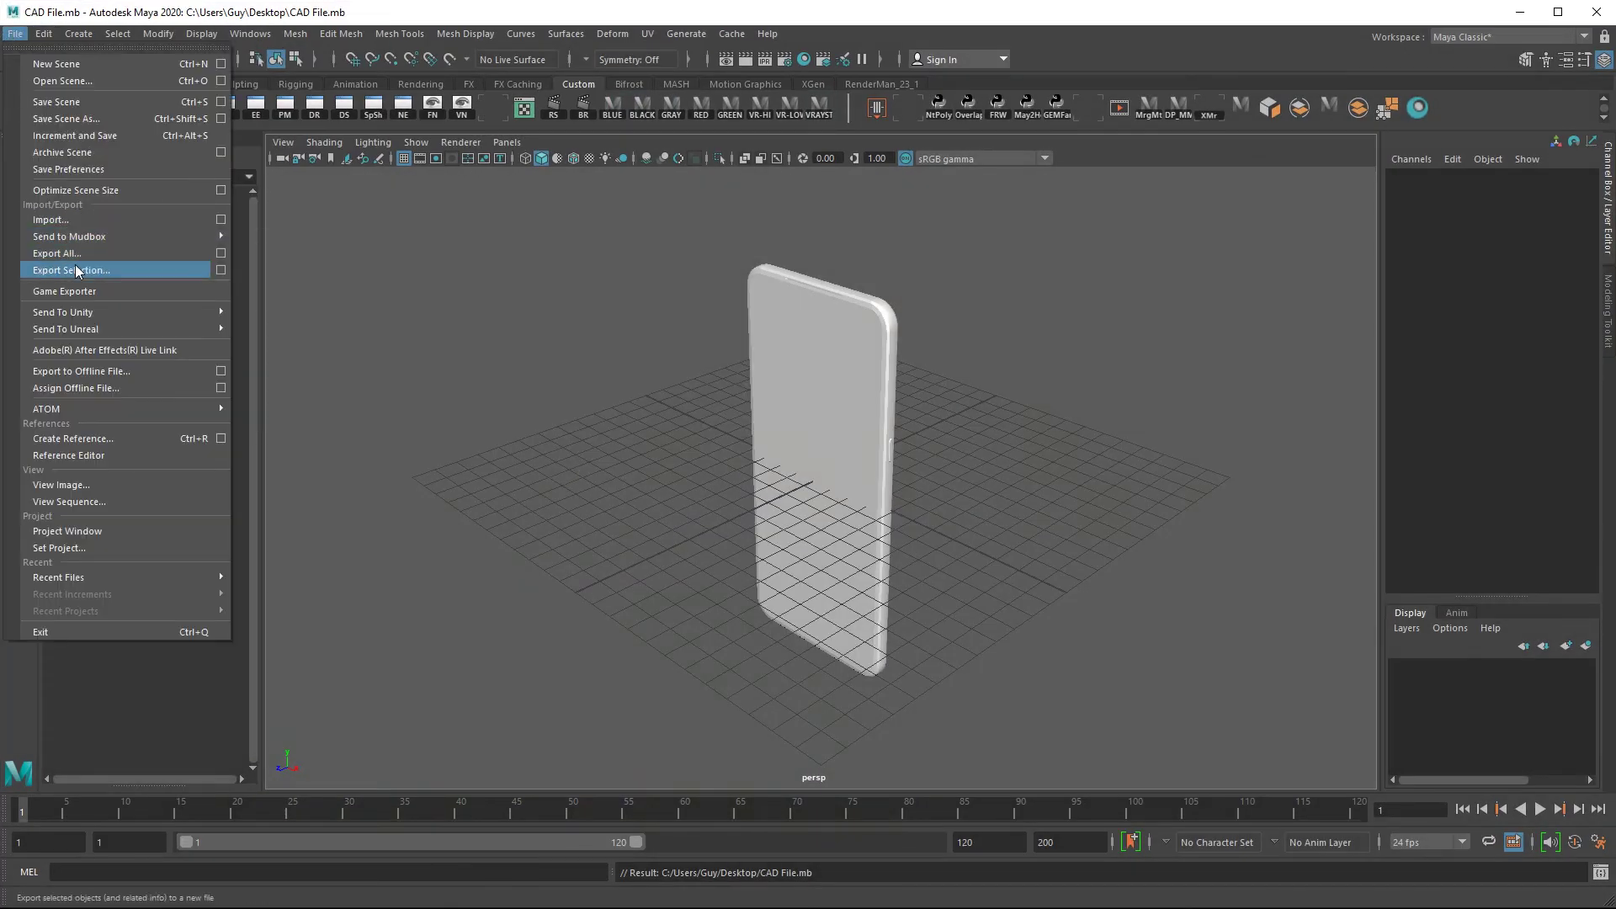
pyautogui.click(301, 263)
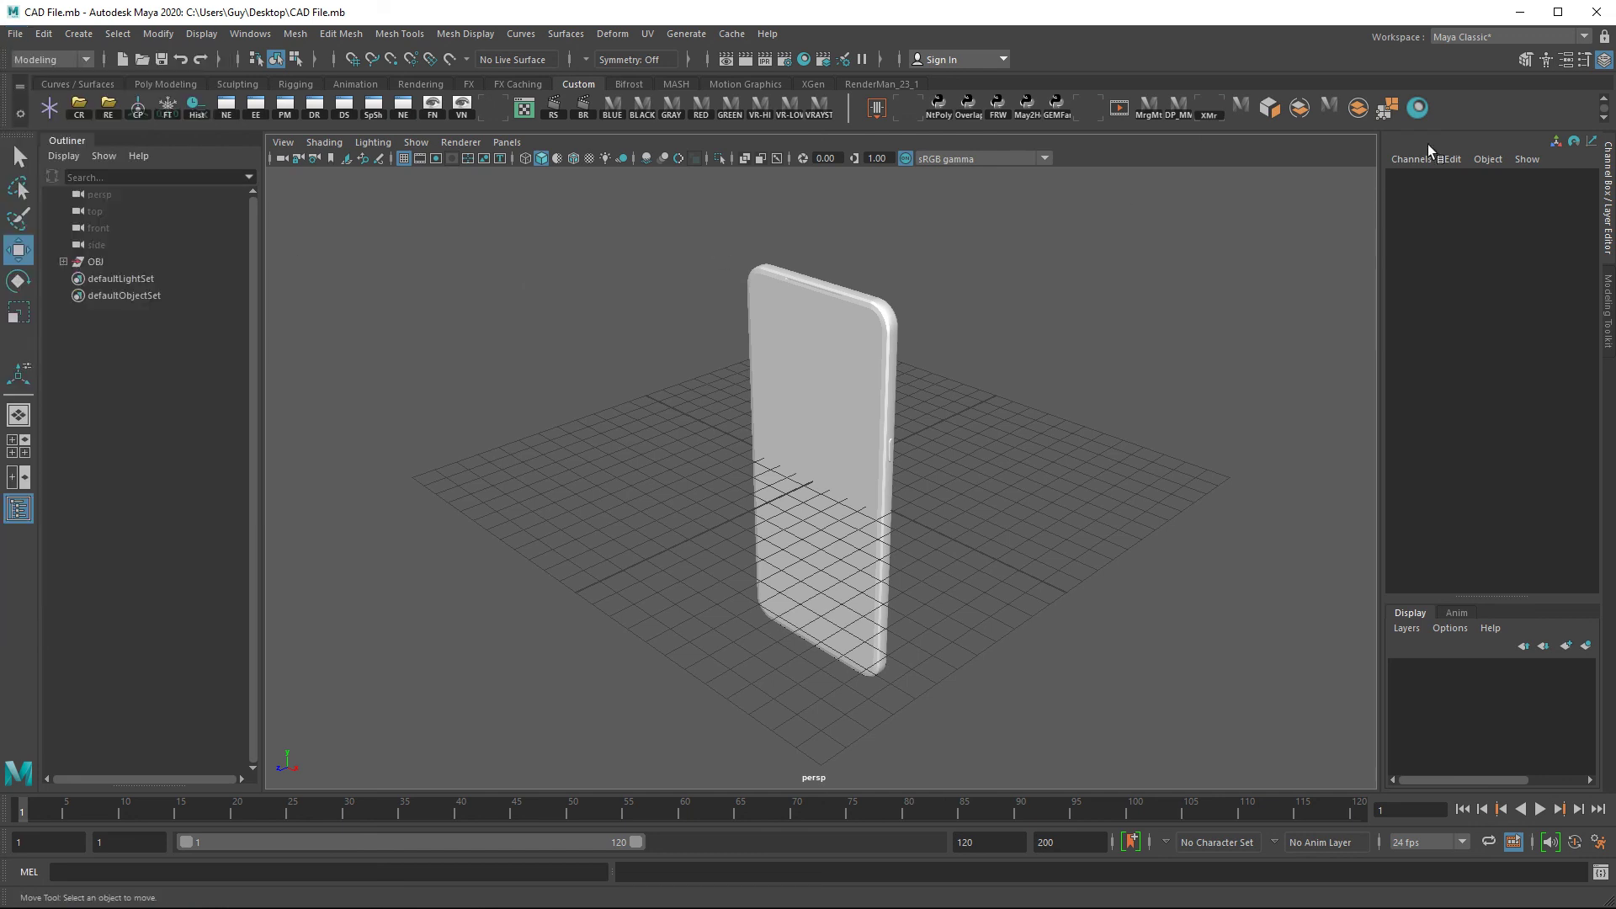